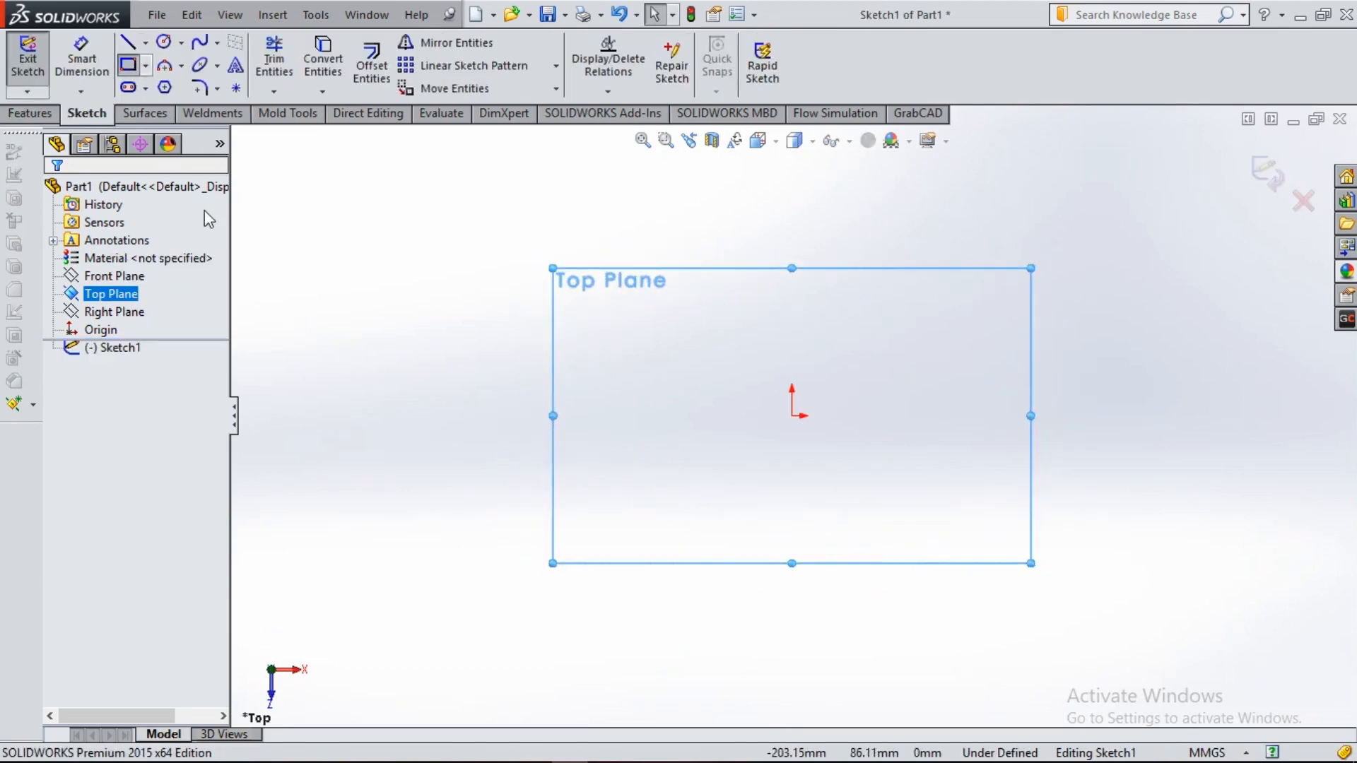
- Sketch a center rectangle about 206 mm wide from the origin and convert its lines to construction geometry
{"action": "left_click", "coordinate": [116, 261]}
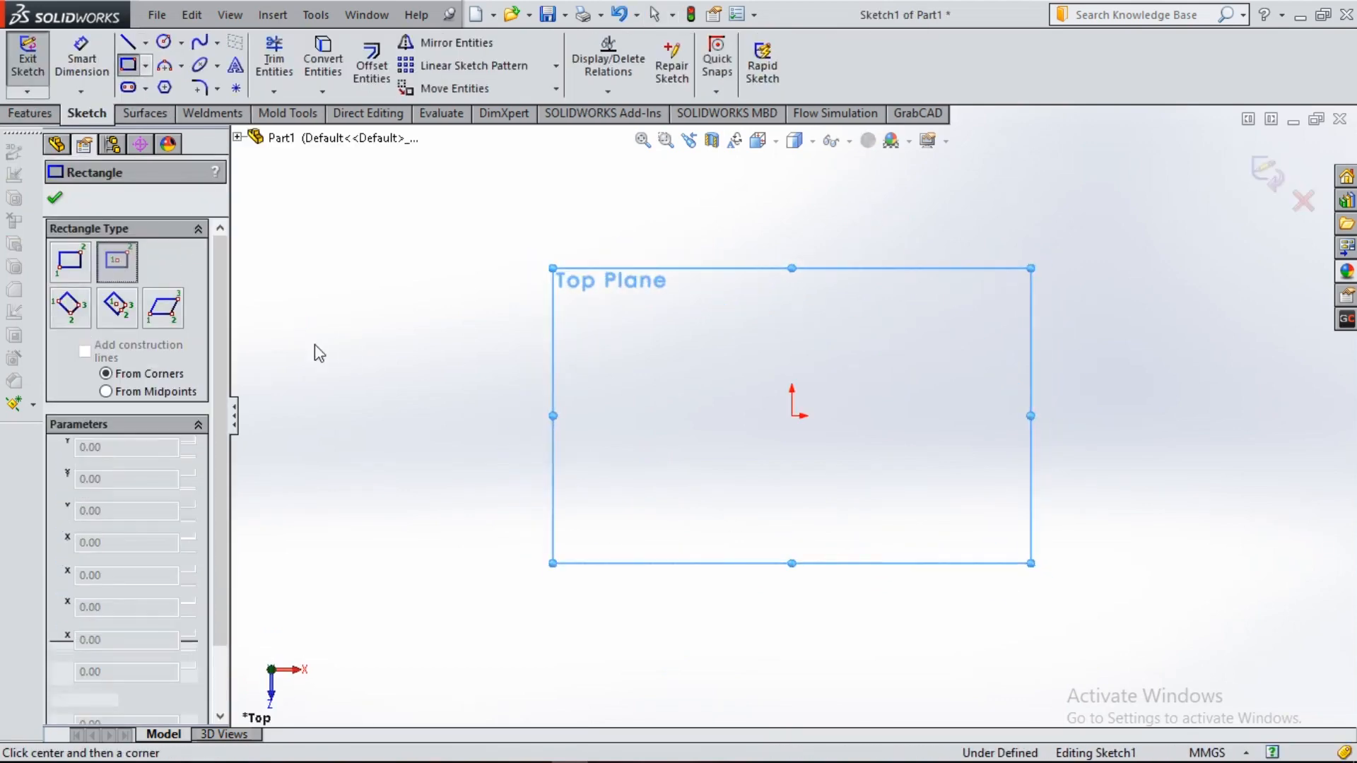
{"action": "left_click", "coordinate": [792, 416]}
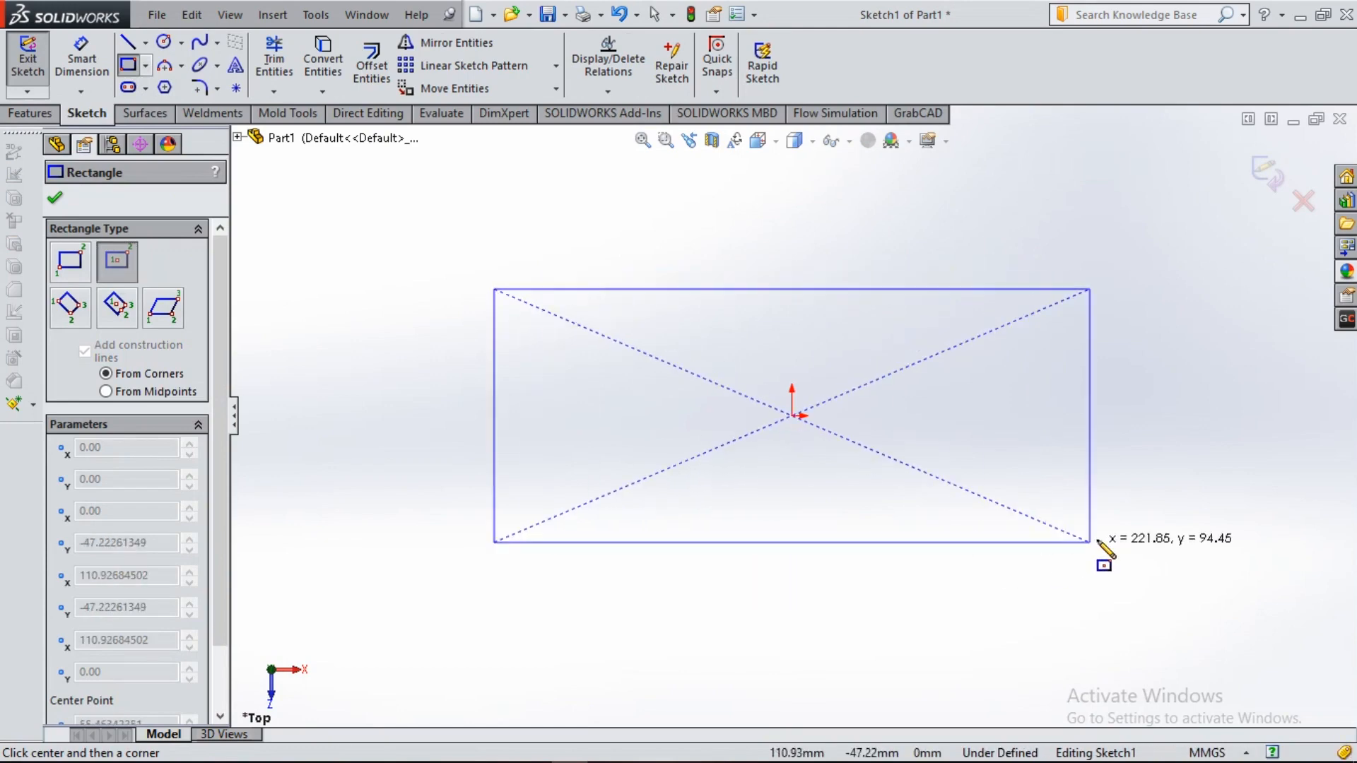
{"action": "left_click", "coordinate": [1068, 576]}
{"action": "left_click", "coordinate": [1069, 576]}
{"action": "left_click", "coordinate": [84, 656]}
{"action": "left_click", "coordinate": [55, 199]}
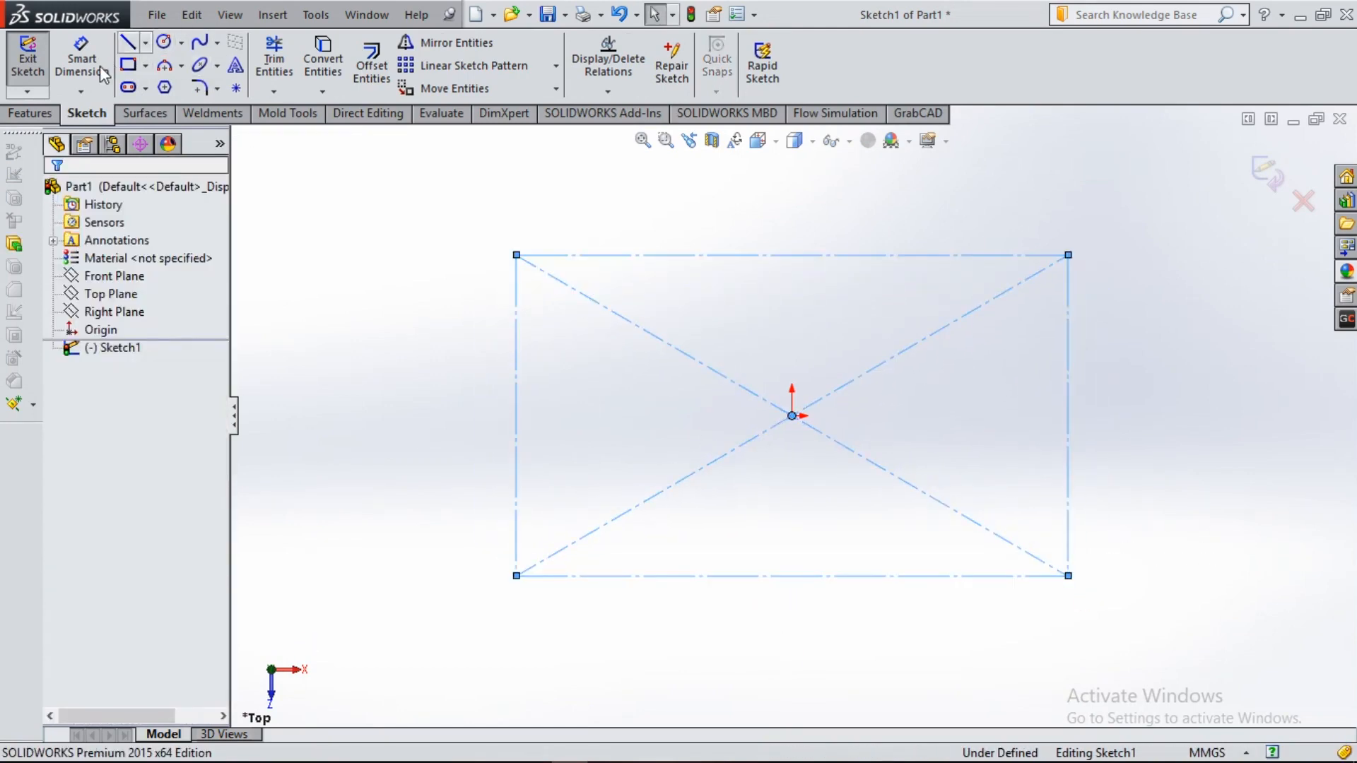
- Dimension the construction rectangle to 230 mm wide and 120 mm high
{"action": "left_click", "coordinate": [737, 581]}
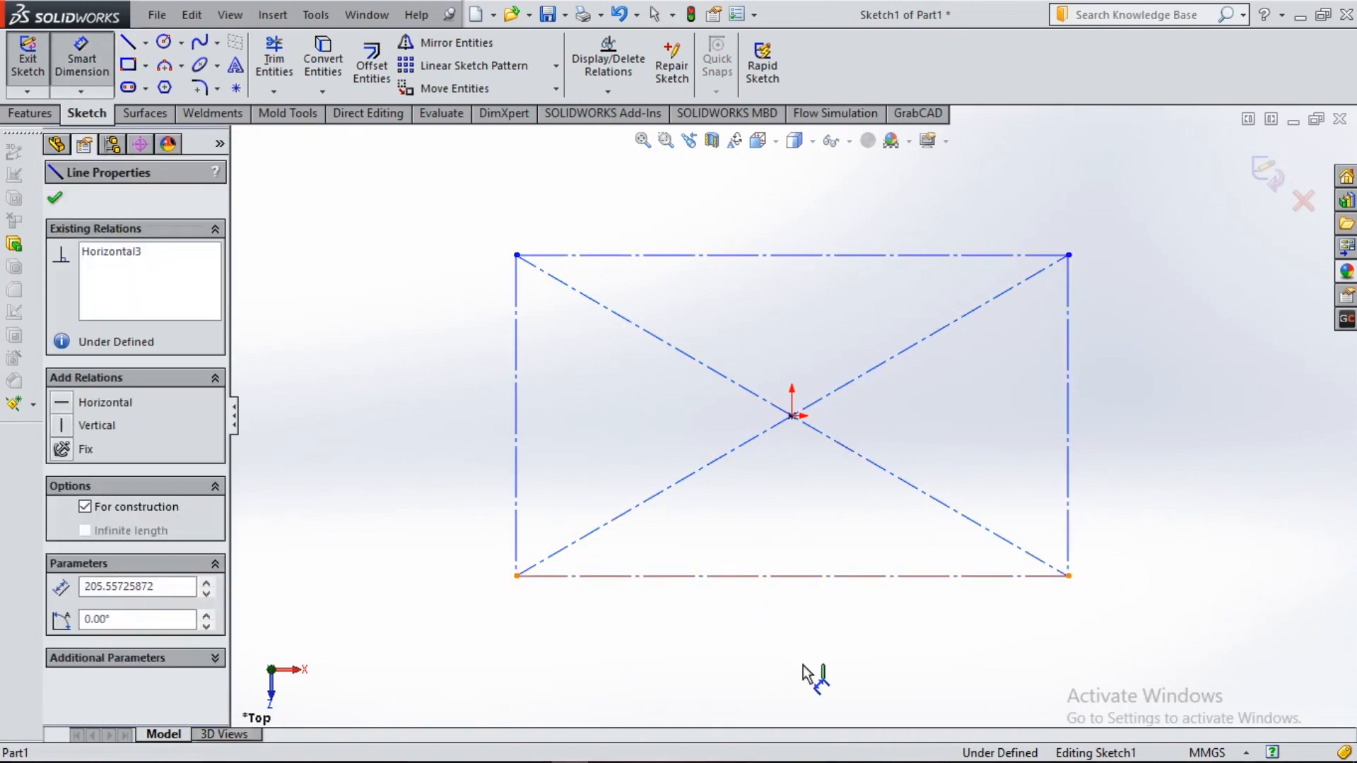
{"action": "left_click", "coordinate": [812, 659]}
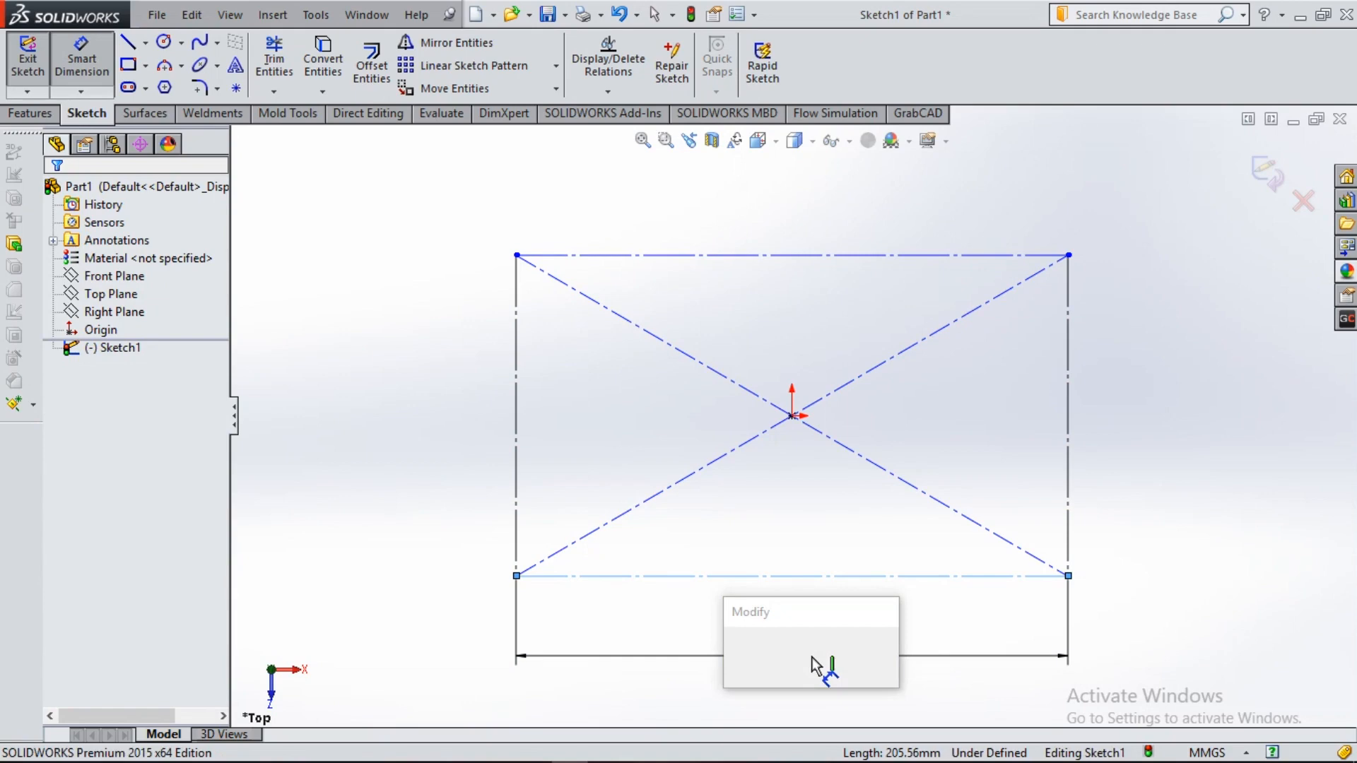
{"action": "type", "text": "23"}
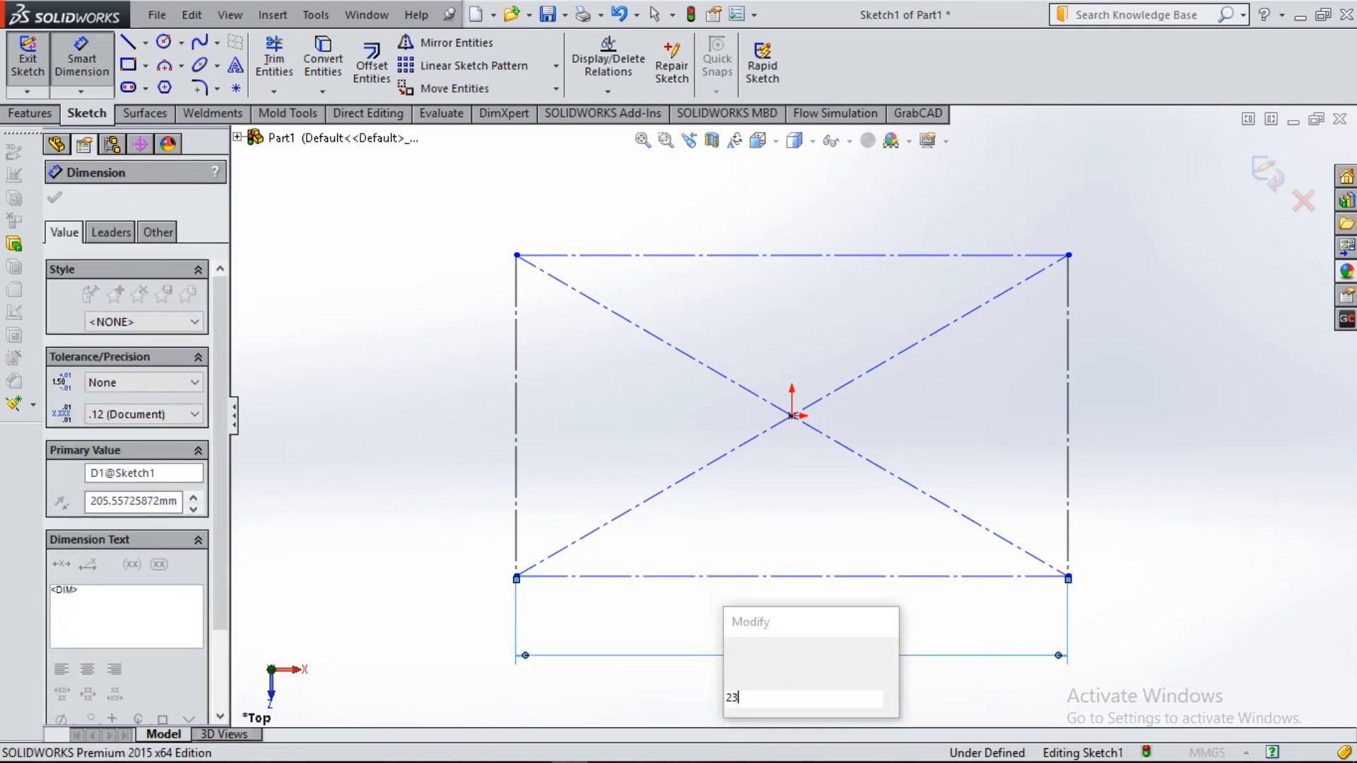
{"action": "type", "text": "0"}
{"action": "key", "text": "Return"}
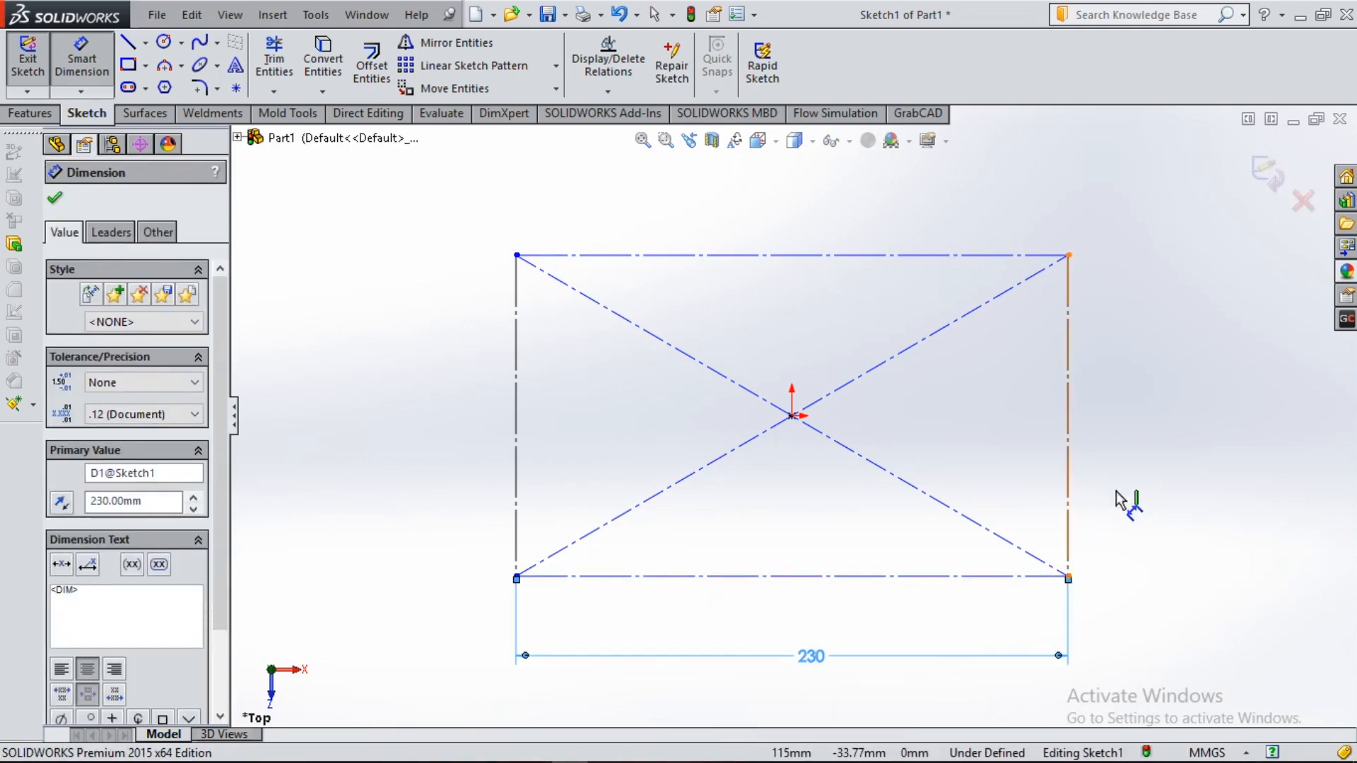
{"action": "left_click", "coordinate": [1117, 492]}
{"action": "left_click", "coordinate": [1199, 394]}
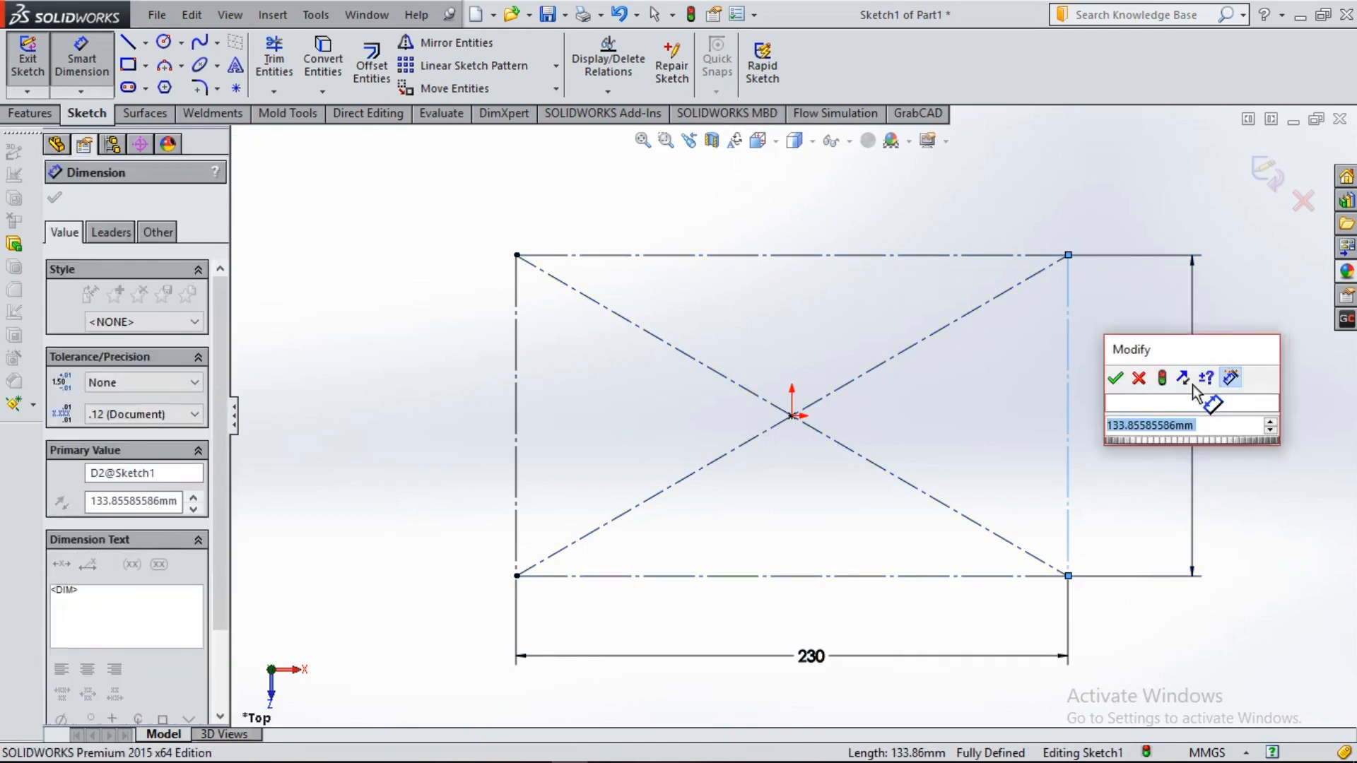
{"action": "type", "text": "120"}
{"action": "key", "text": "Return"}
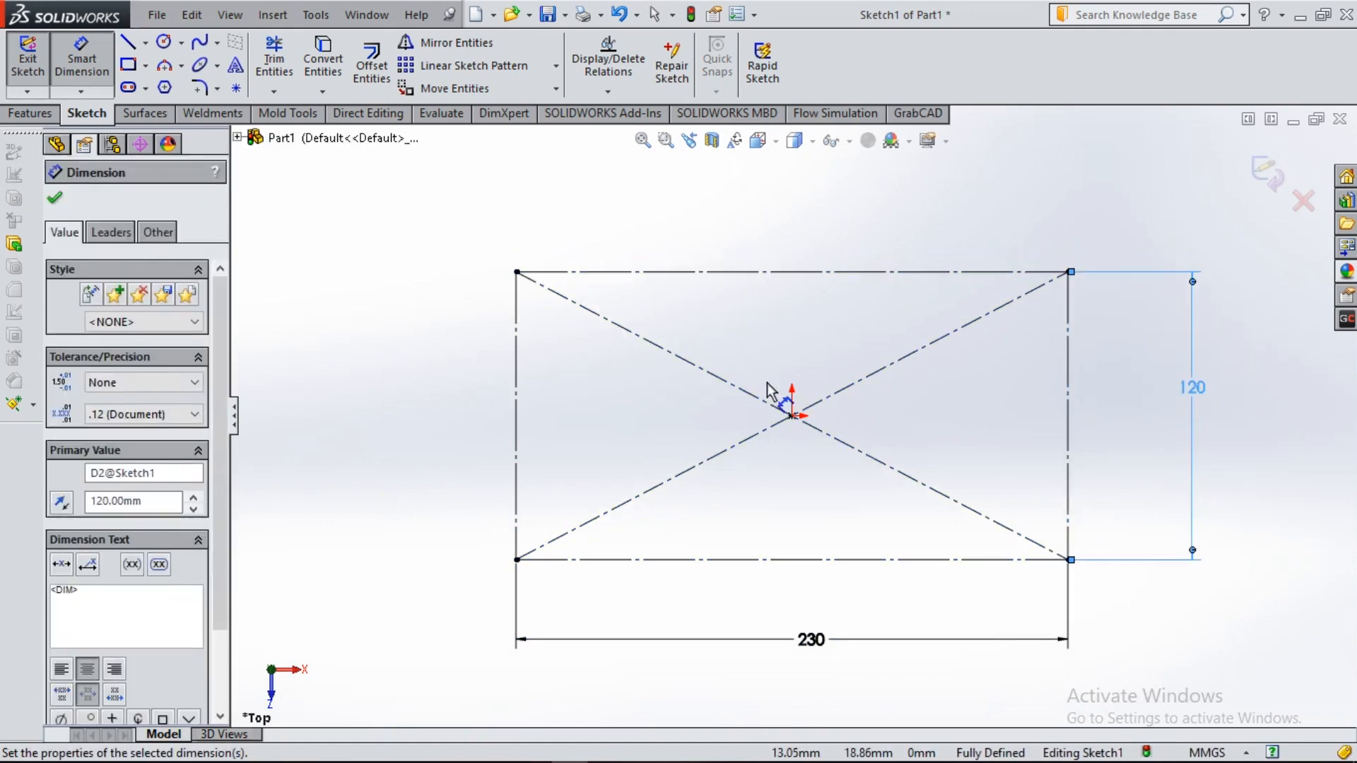
{"action": "left_click", "coordinate": [56, 203]}
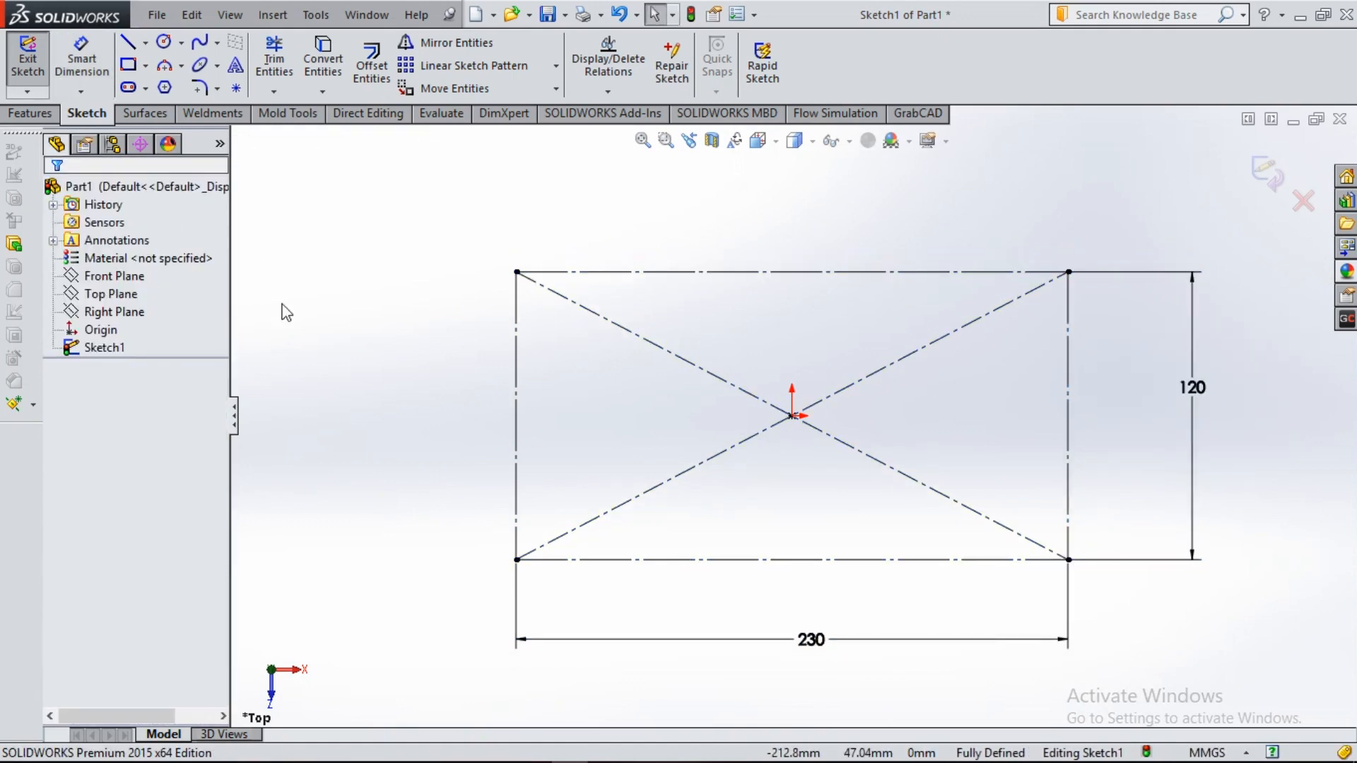
- Sketch a three-point arc of about 836 mm radius just above the rectangle's top edge, spanning its width and bulging outward
{"action": "left_click", "coordinate": [166, 66]}
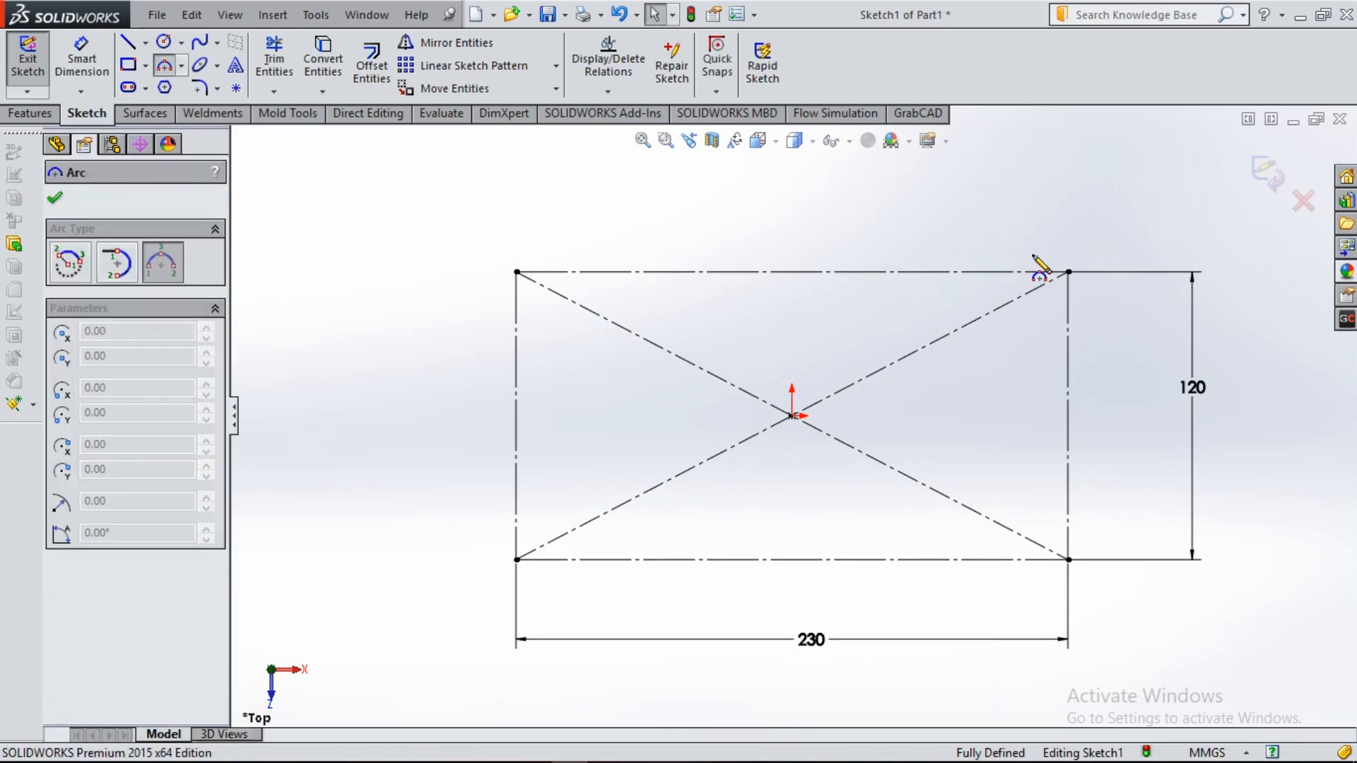
{"action": "left_click", "coordinate": [1068, 271]}
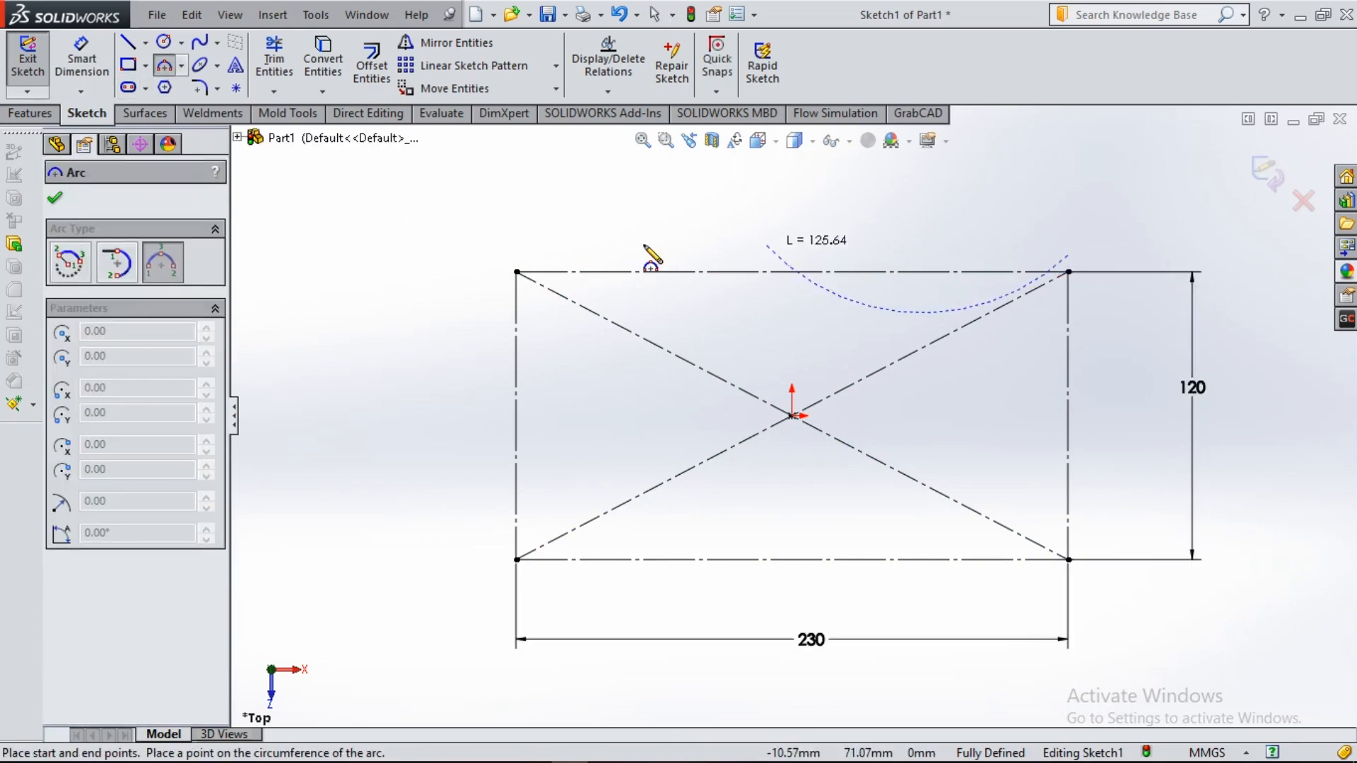
{"action": "left_click", "coordinate": [517, 255]}
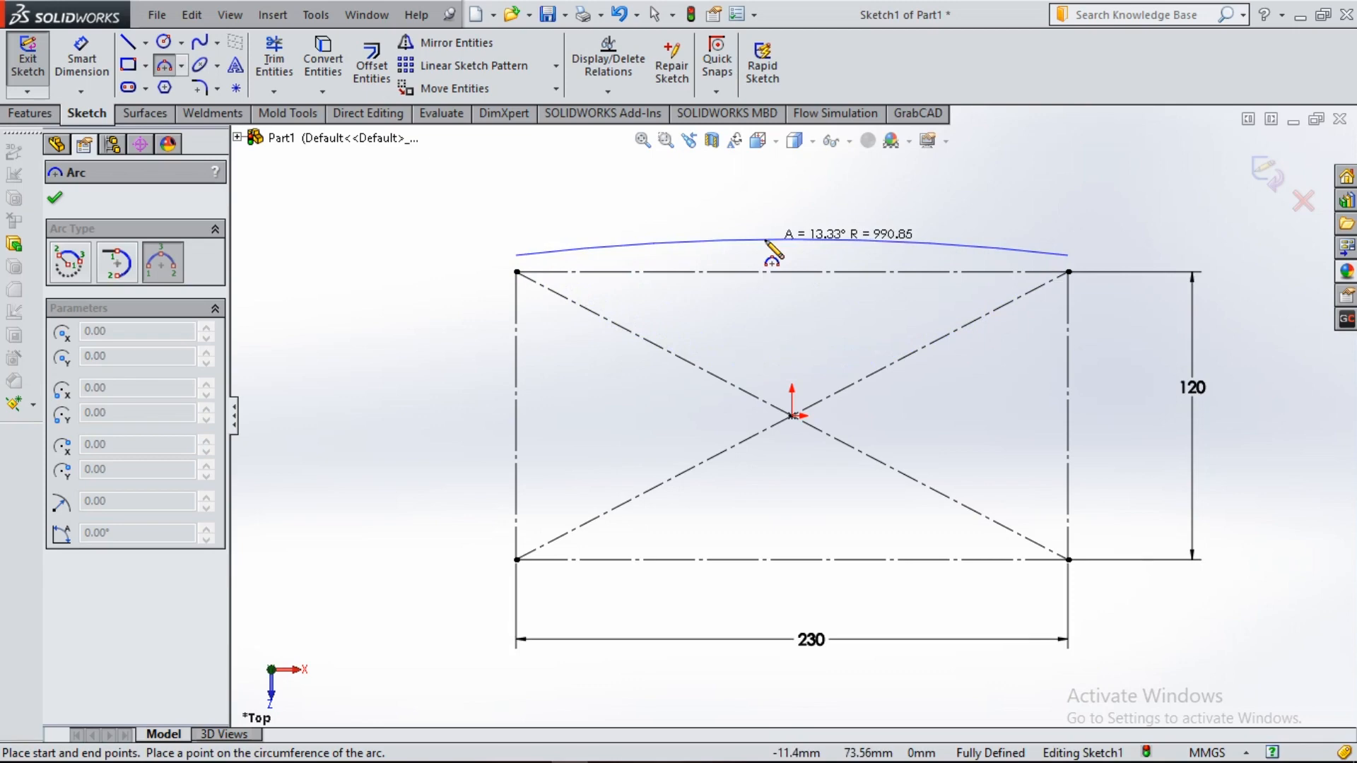
{"action": "left_click", "coordinate": [790, 237]}
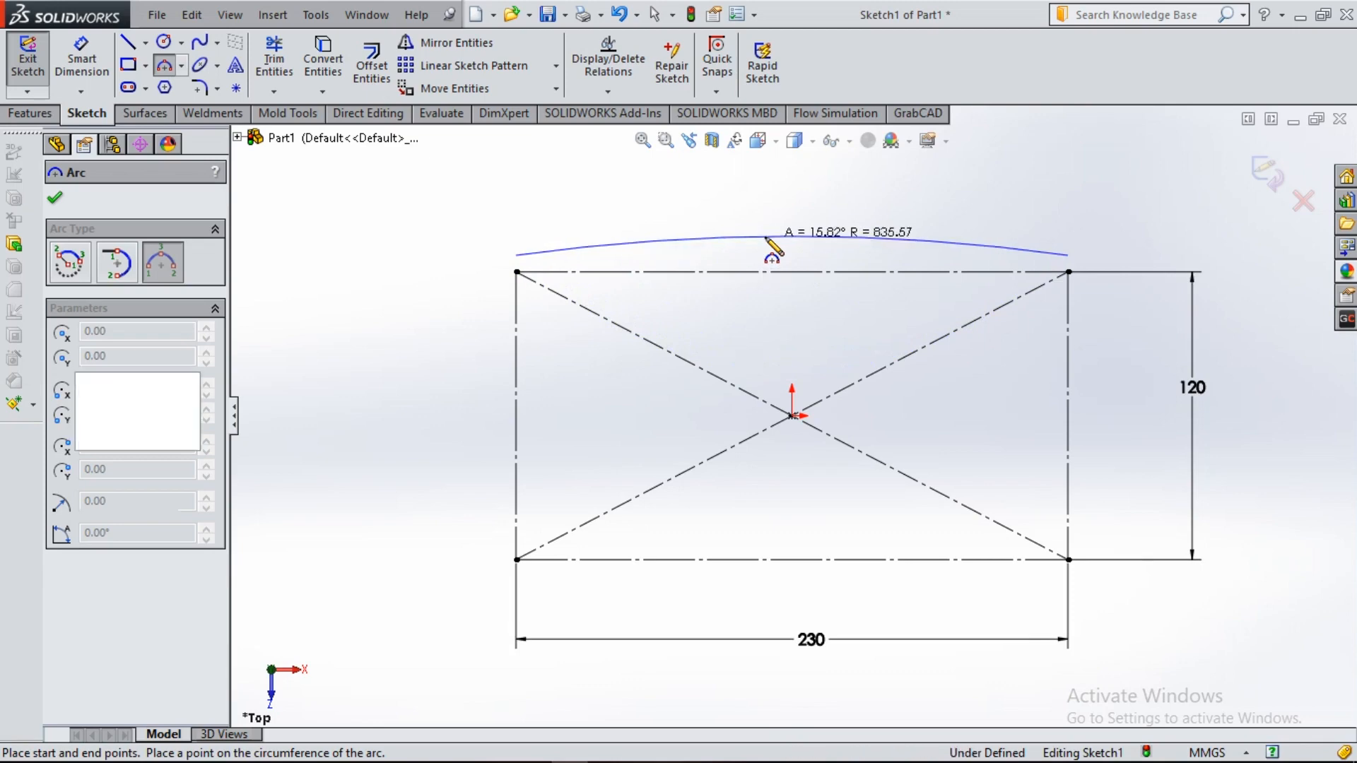
- Sketch a three-point arc of about 261 mm radius just outside the rectangle's left edge, spanning its height and bulging outward
{"action": "left_click", "coordinate": [517, 271]}
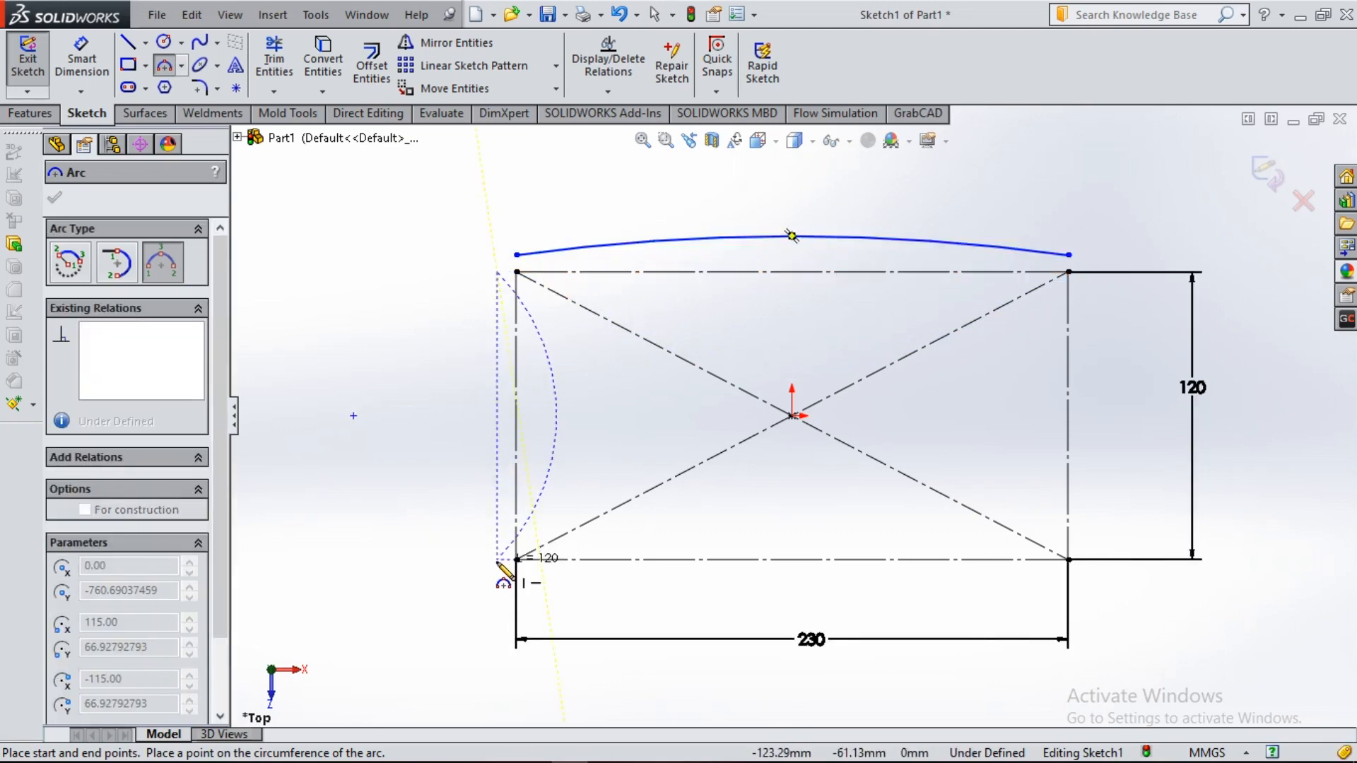
{"action": "left_click", "coordinate": [498, 559]}
{"action": "left_click", "coordinate": [481, 417]}
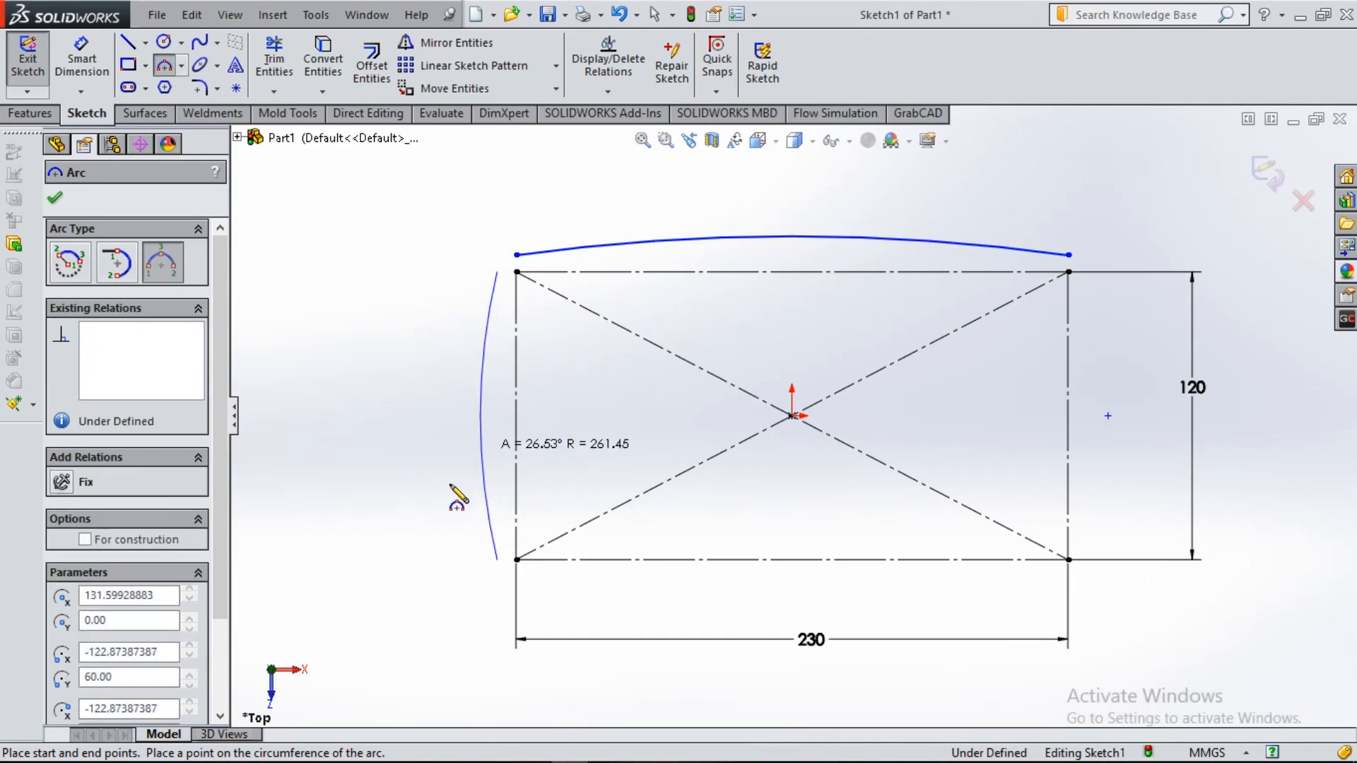
{"action": "key", "text": "Escape"}
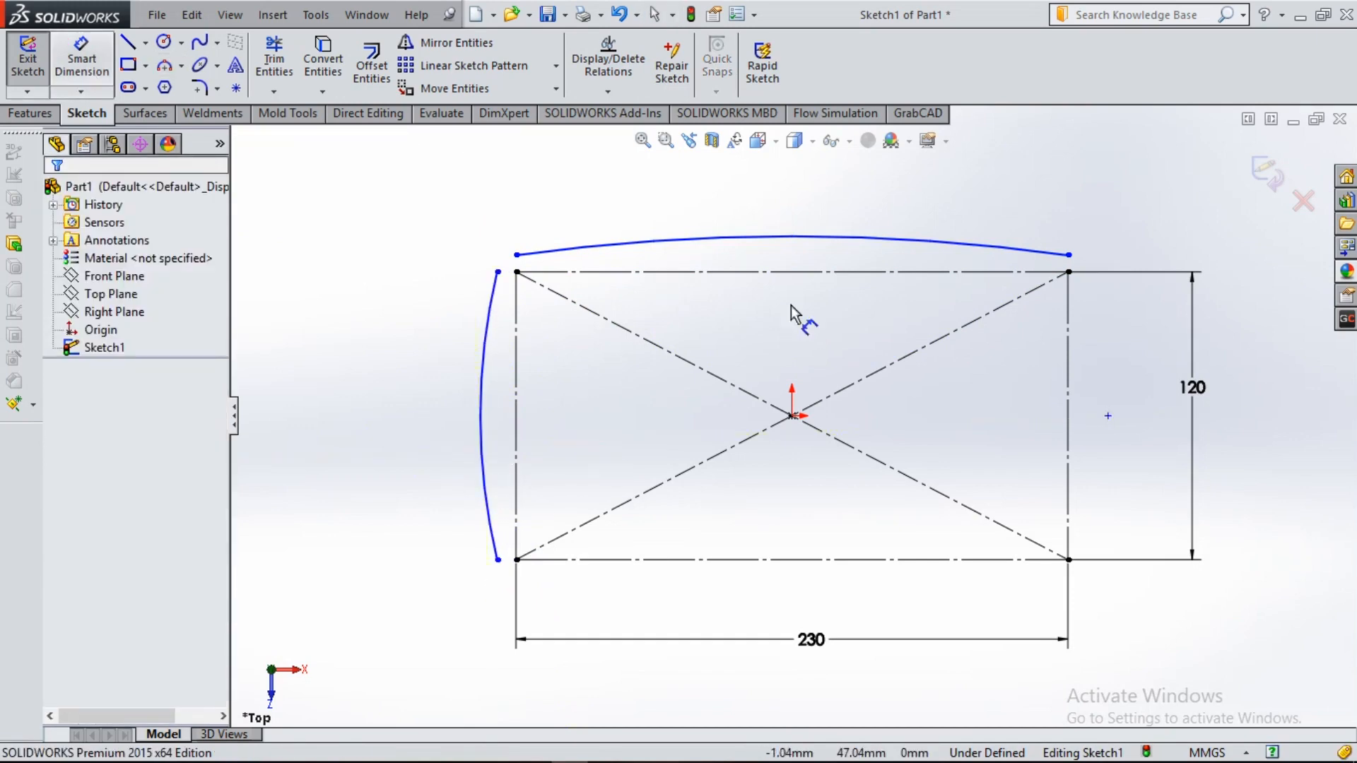
- Dimension the top arc's radius at 800 mm
{"action": "left_click", "coordinate": [861, 237]}
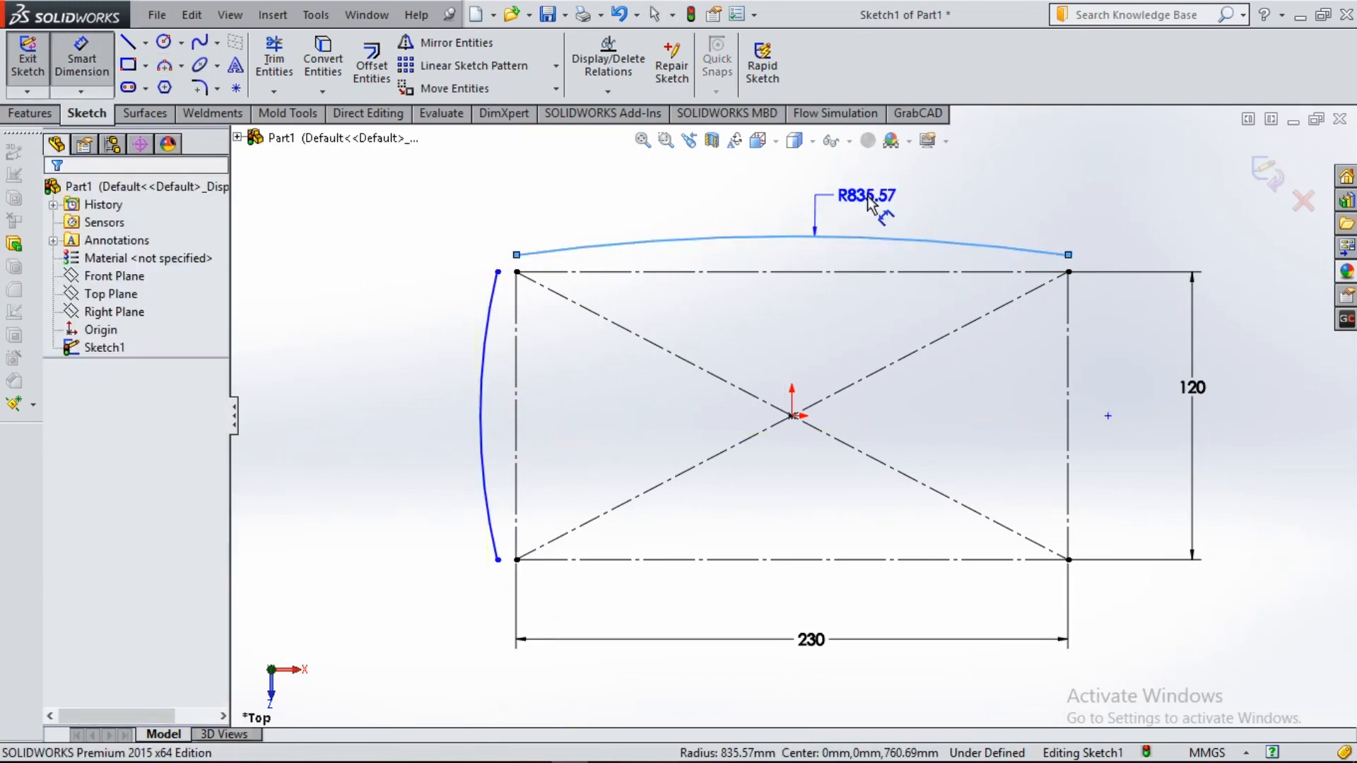
{"action": "left_click", "coordinate": [869, 205]}
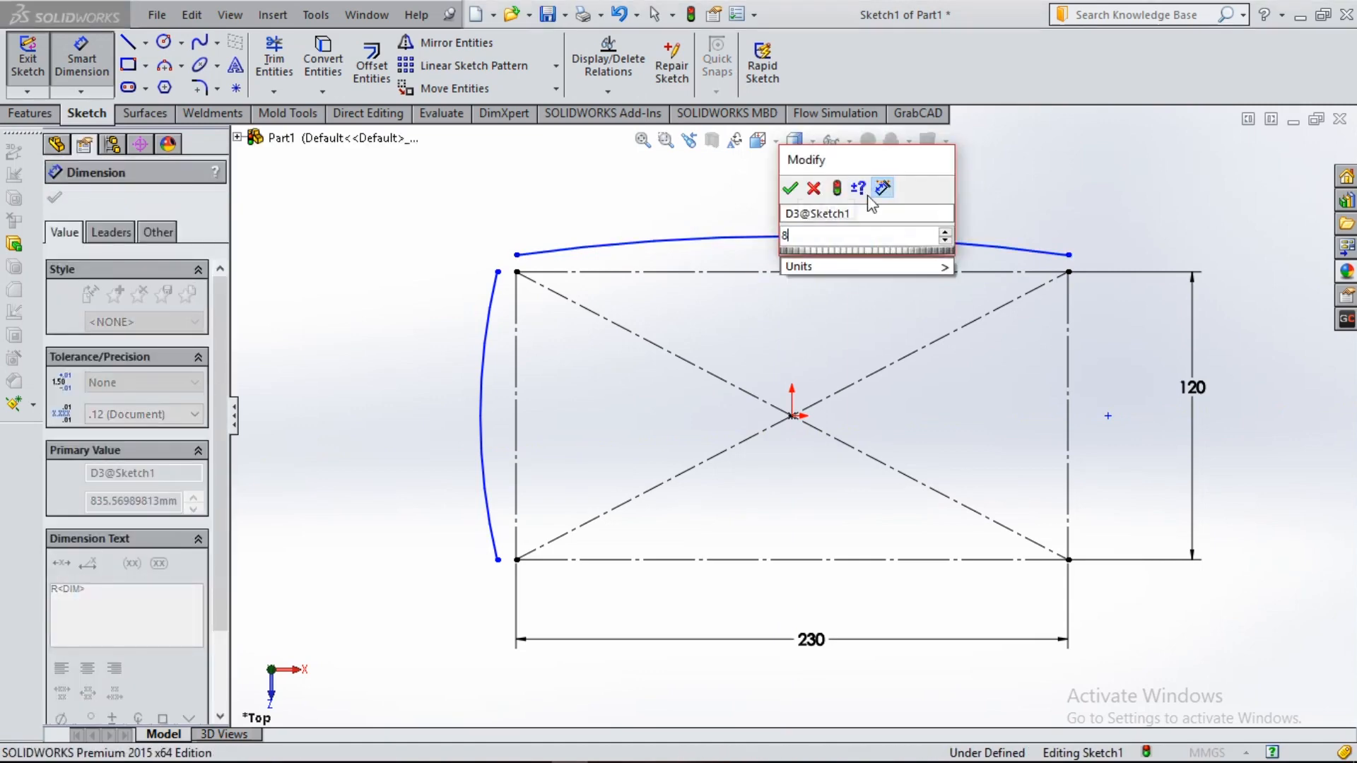
{"action": "type", "text": "800"}
{"action": "key", "text": "Return"}
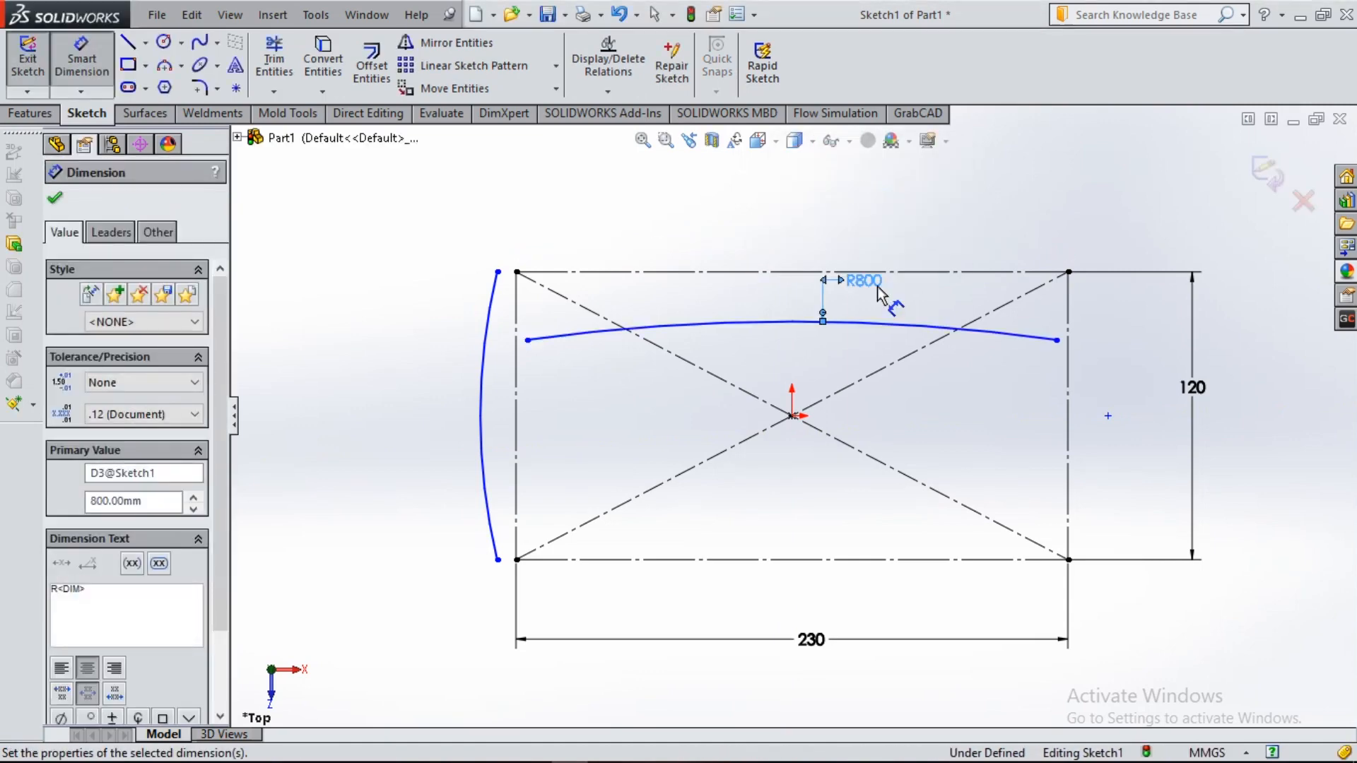
- Dimension the vertical distance between the top arc's center and the origin at 725 mm
{"action": "left_click", "coordinate": [818, 323]}
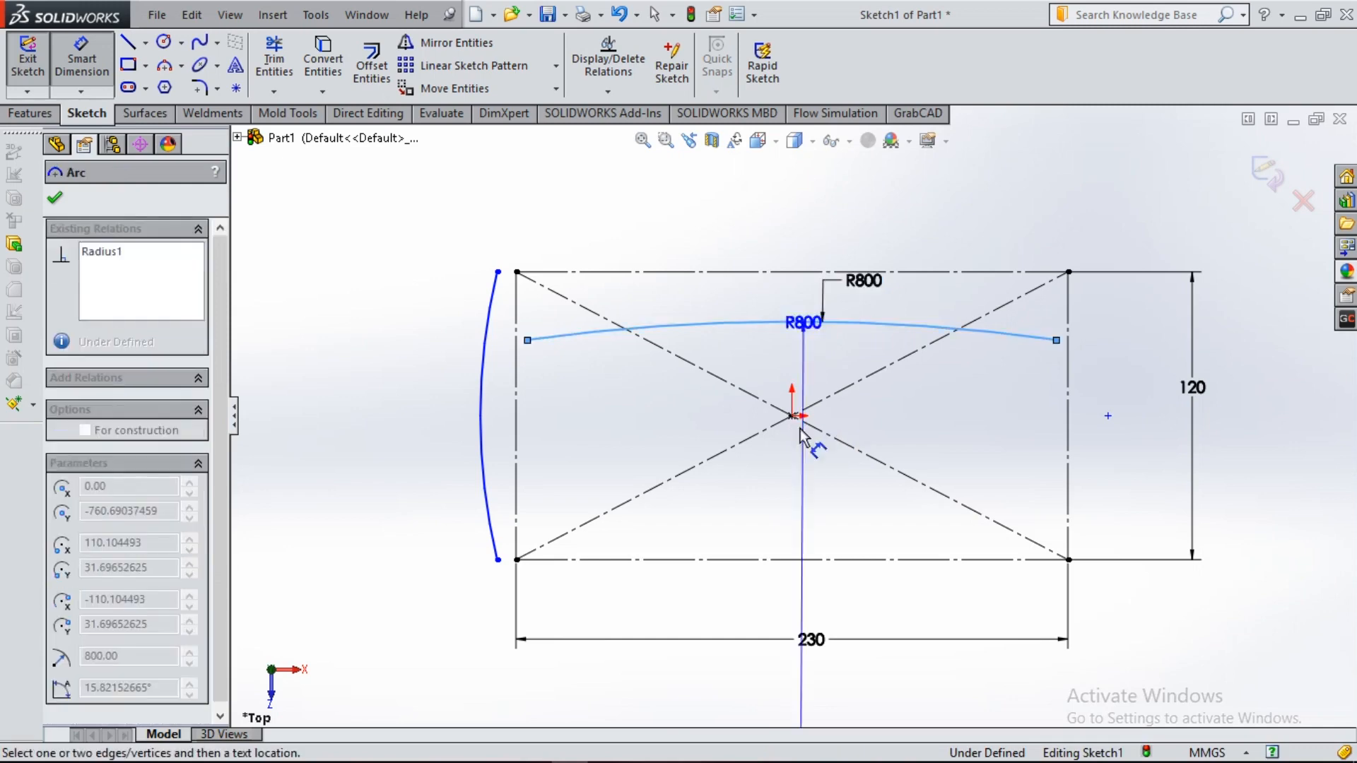
{"action": "left_click", "coordinate": [792, 416]}
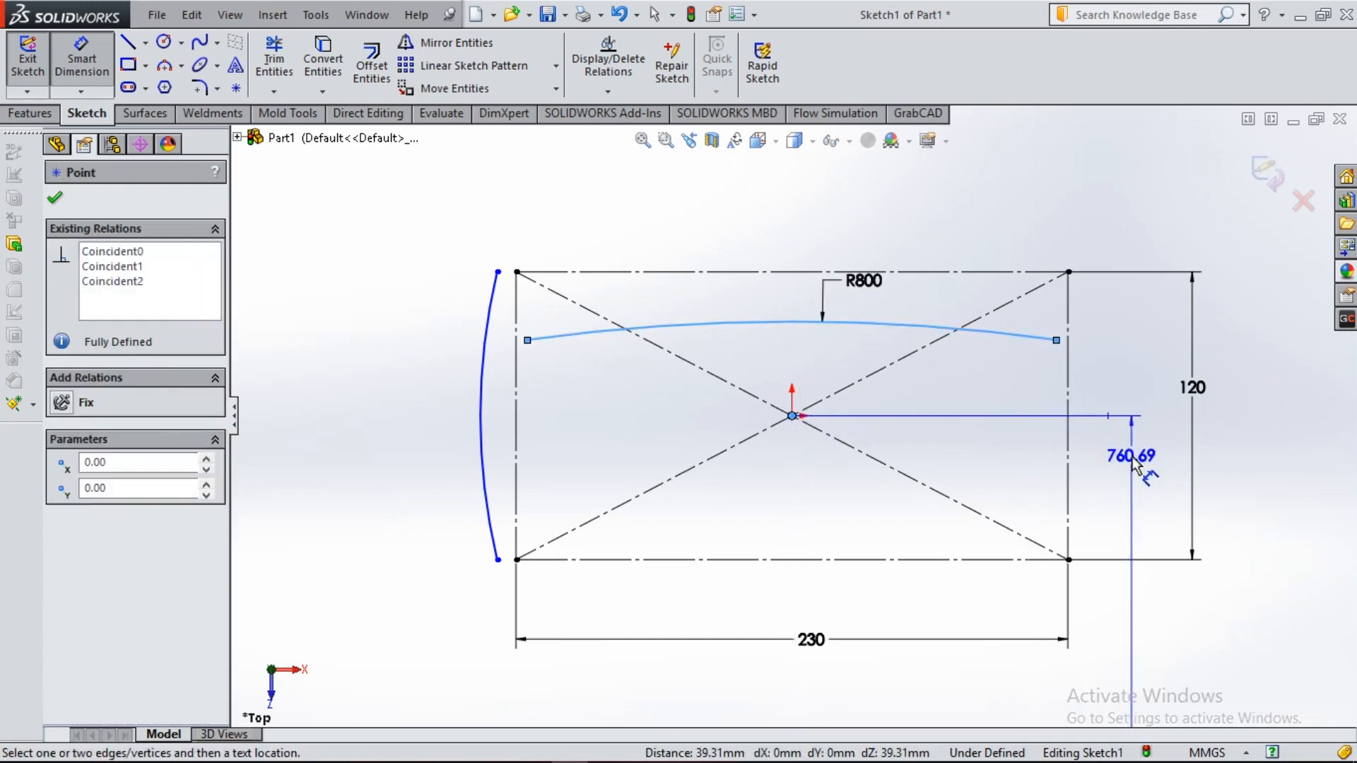
{"action": "left_click", "coordinate": [1133, 461]}
{"action": "type", "text": "725"}
{"action": "key", "text": "Return"}
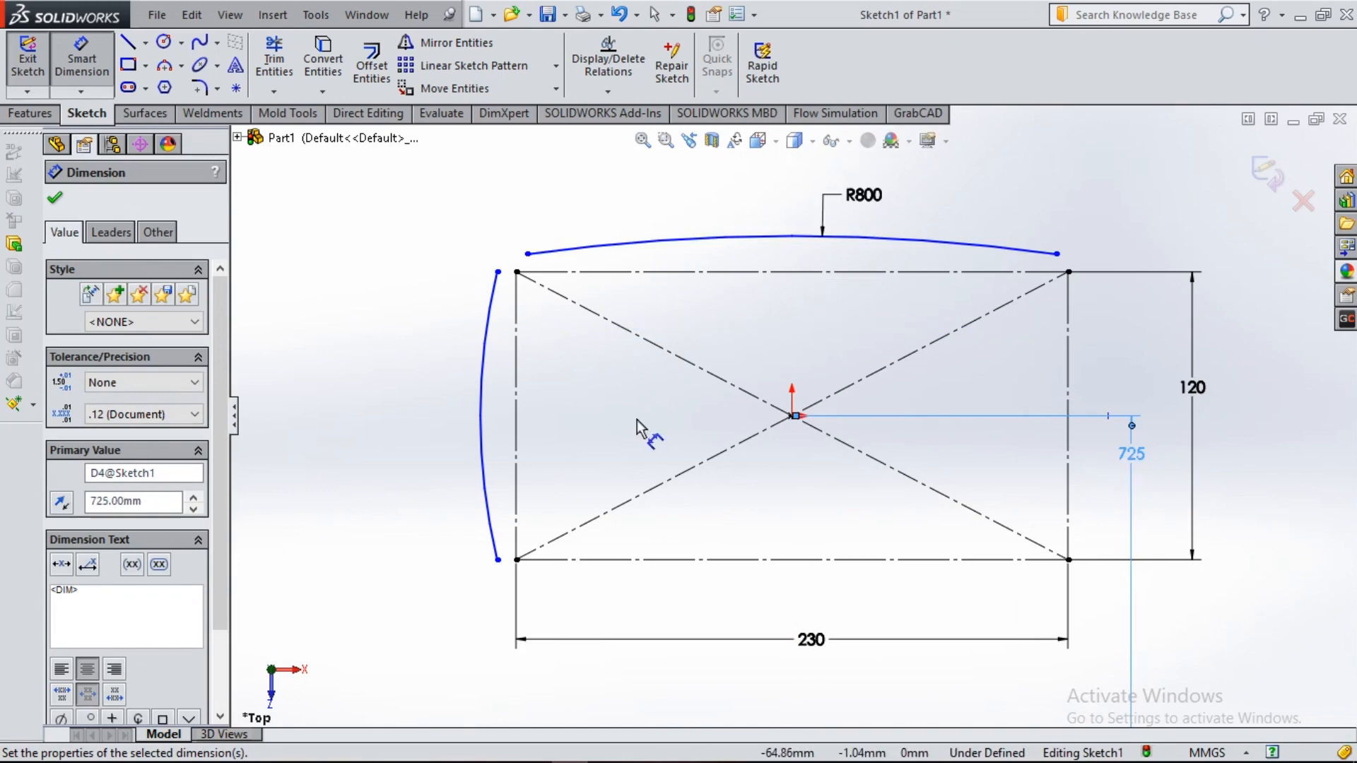
- Dimension the left arc's radius at 350 mm
{"action": "left_click", "coordinate": [484, 418]}
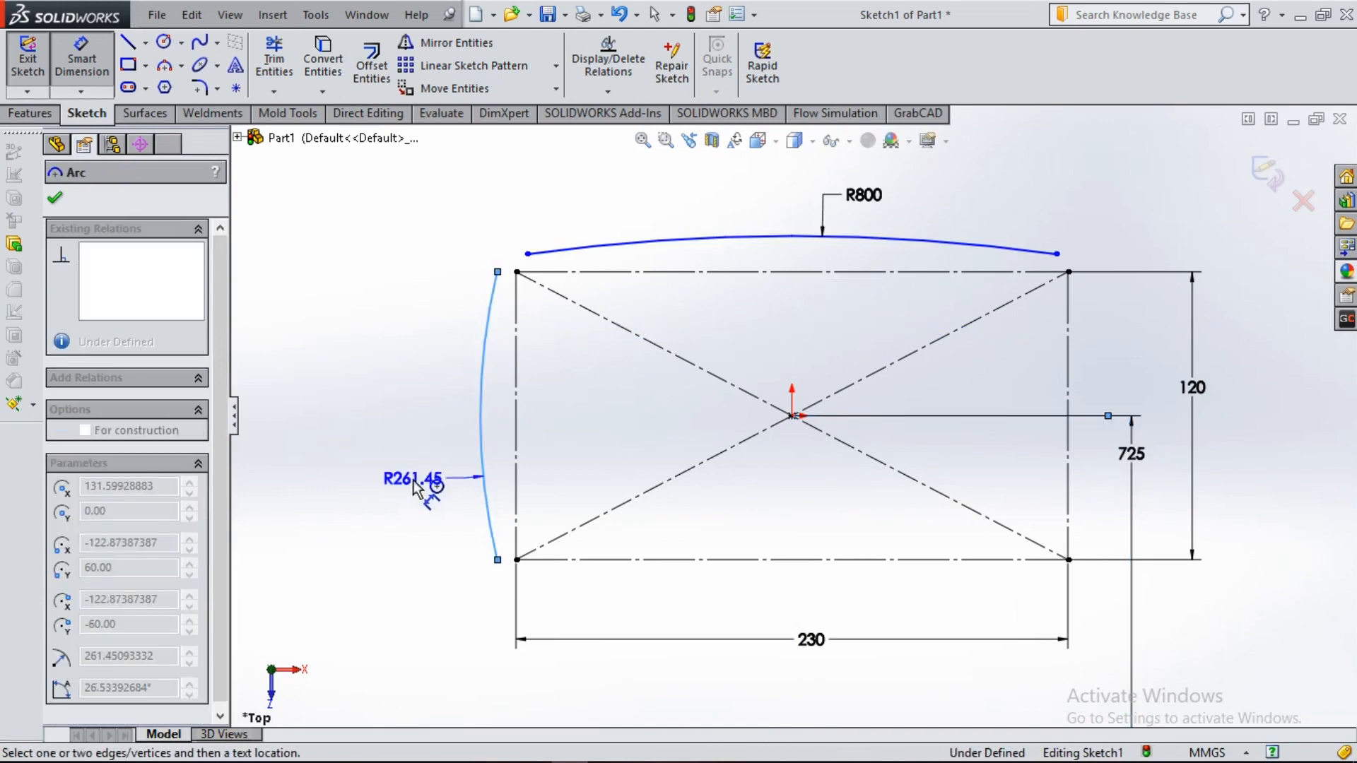
{"action": "left_click", "coordinate": [417, 493]}
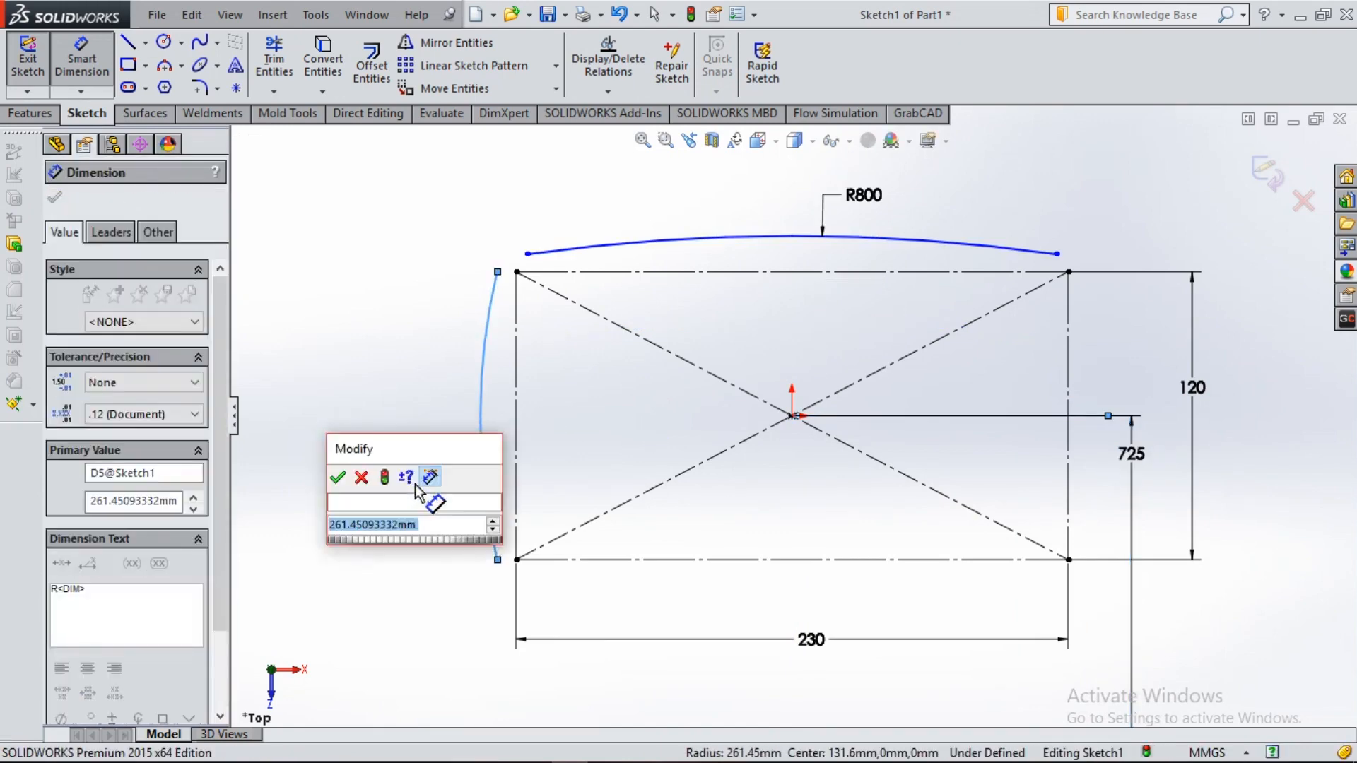
{"action": "type", "text": "350"}
{"action": "key", "text": "Return"}
- Dimension the horizontal distance between the left arc's center and the origin at 225 mm
{"action": "left_click", "coordinate": [270, 445]}
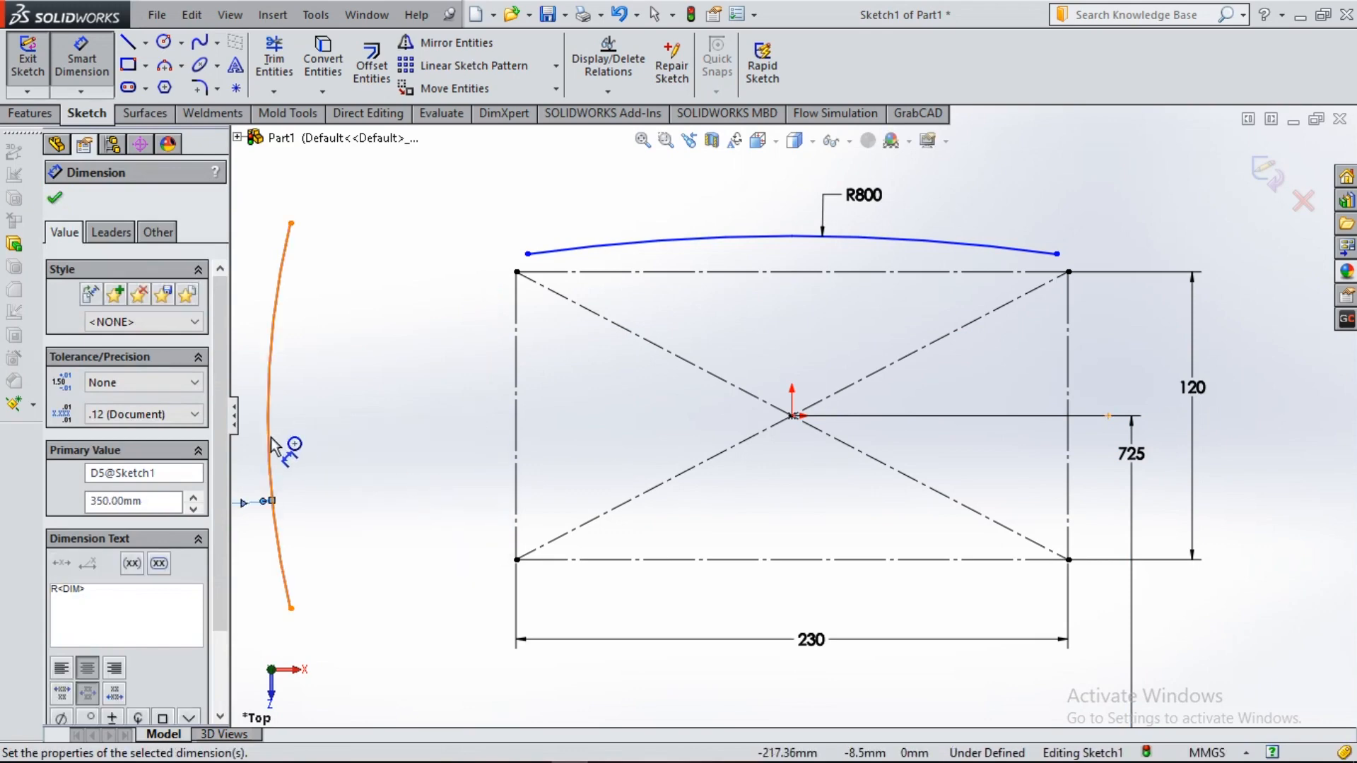
{"action": "left_click", "coordinate": [792, 417]}
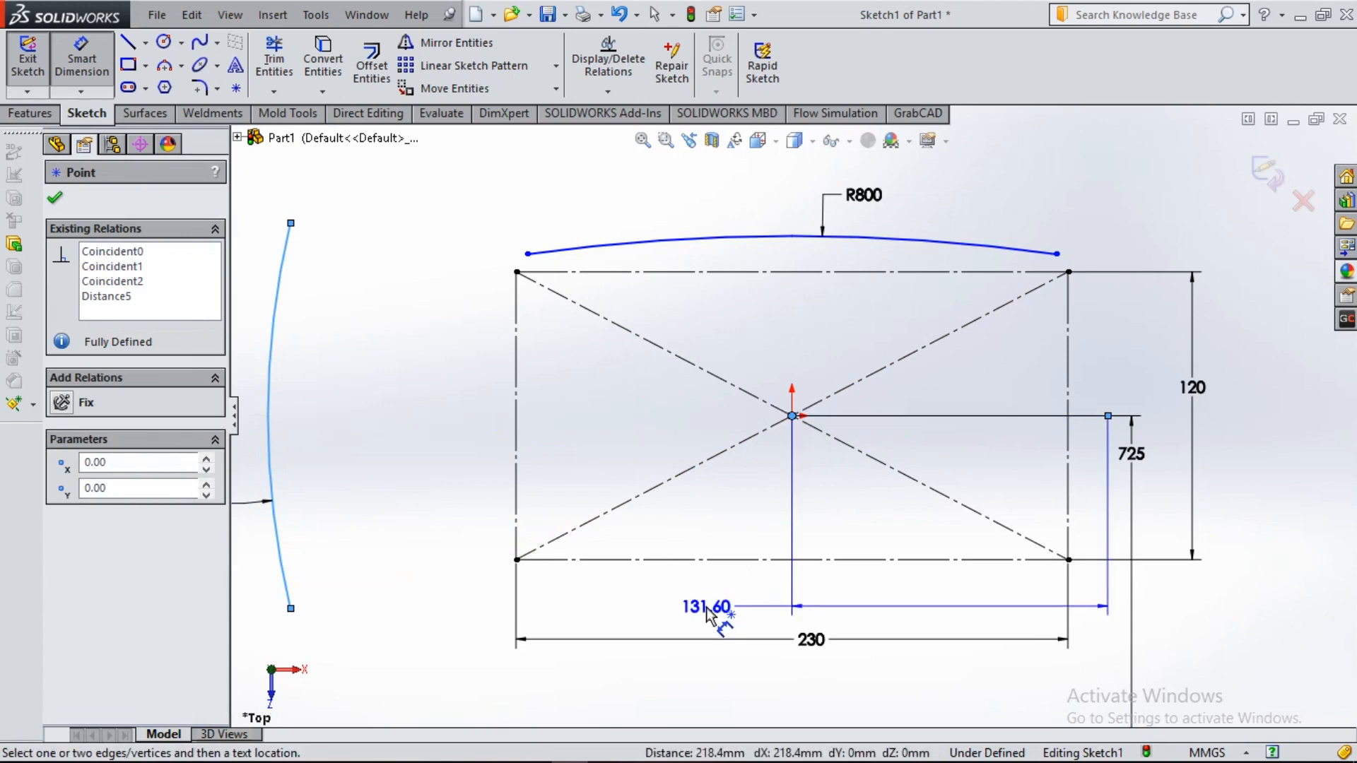
{"action": "left_click", "coordinate": [714, 617]}
{"action": "type", "text": "225"}
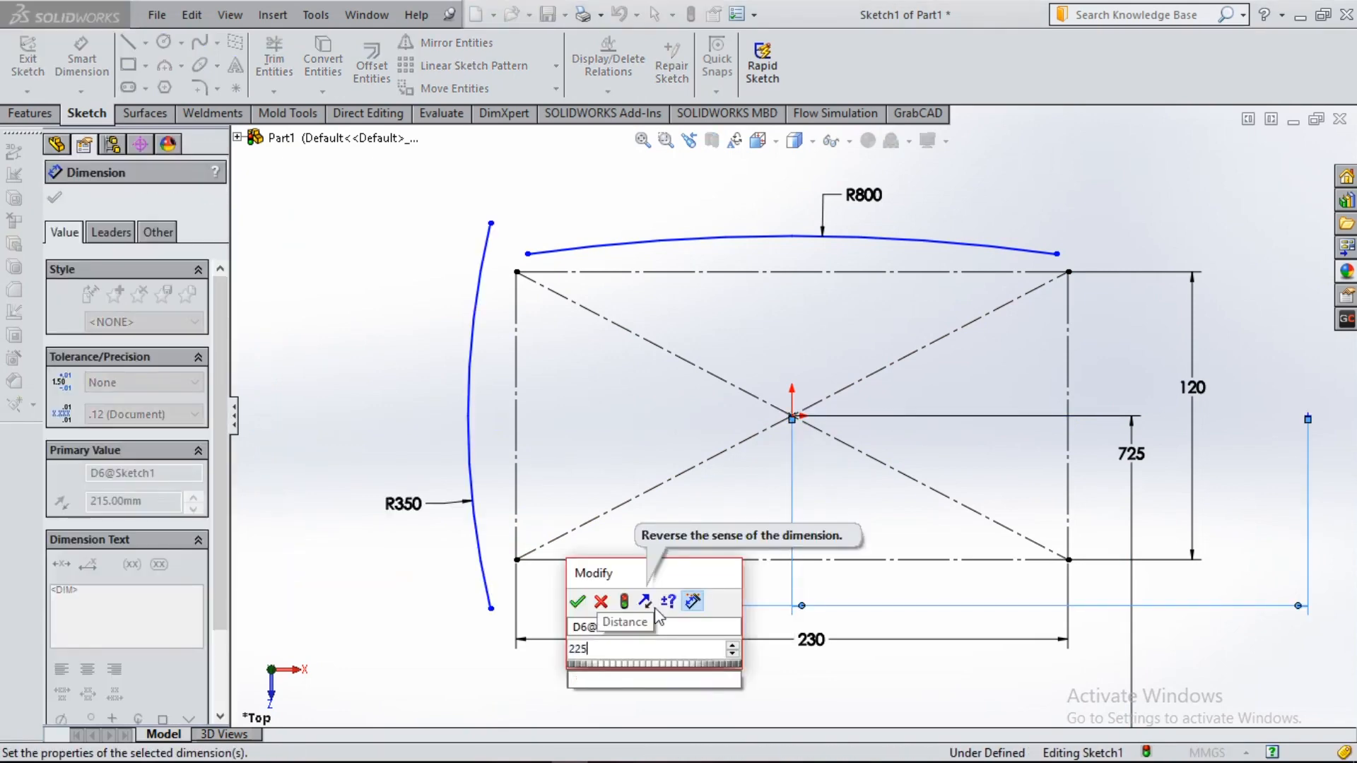
{"action": "key", "text": "Return"}
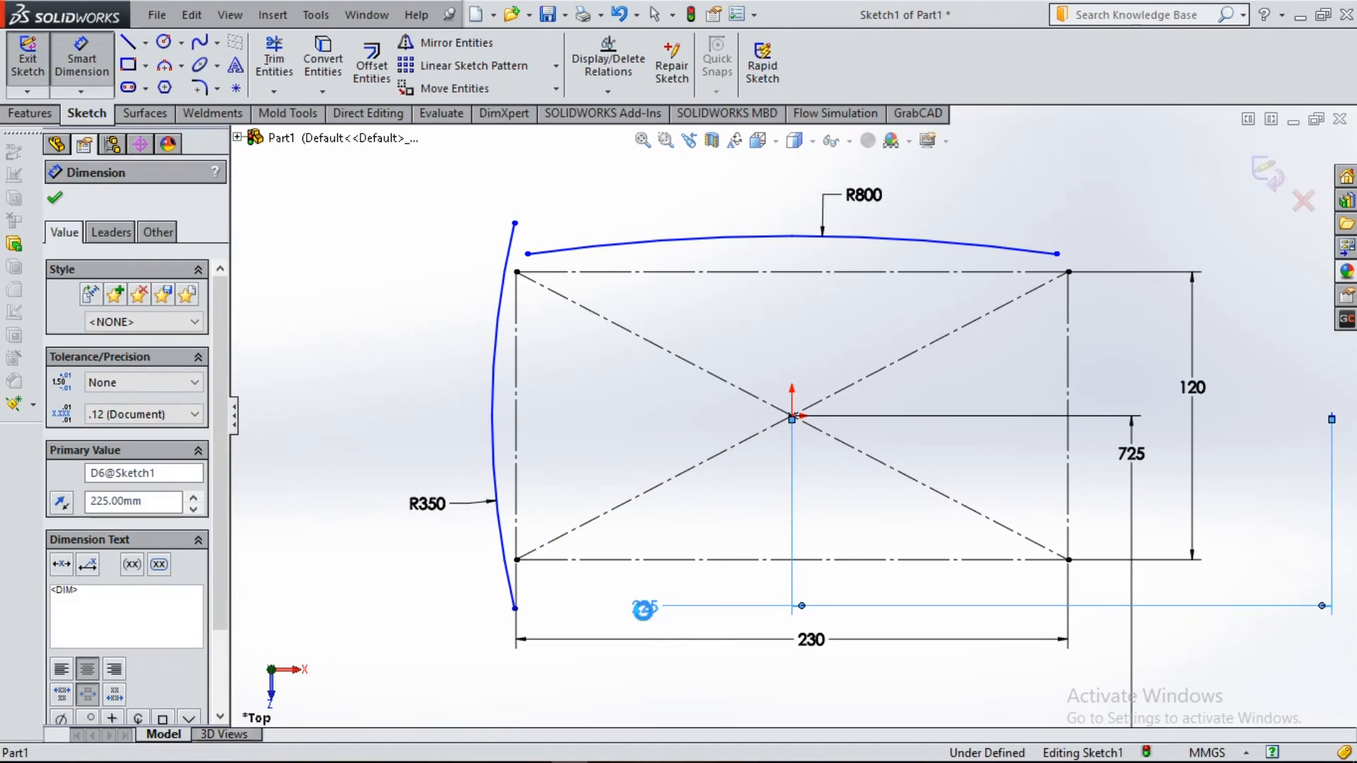
- Set the left arc center's horizontal distance from the origin to 221 mm and finish dimensioning
{"action": "double_click", "coordinate": [644, 609]}
{"action": "type", "text": "2"}
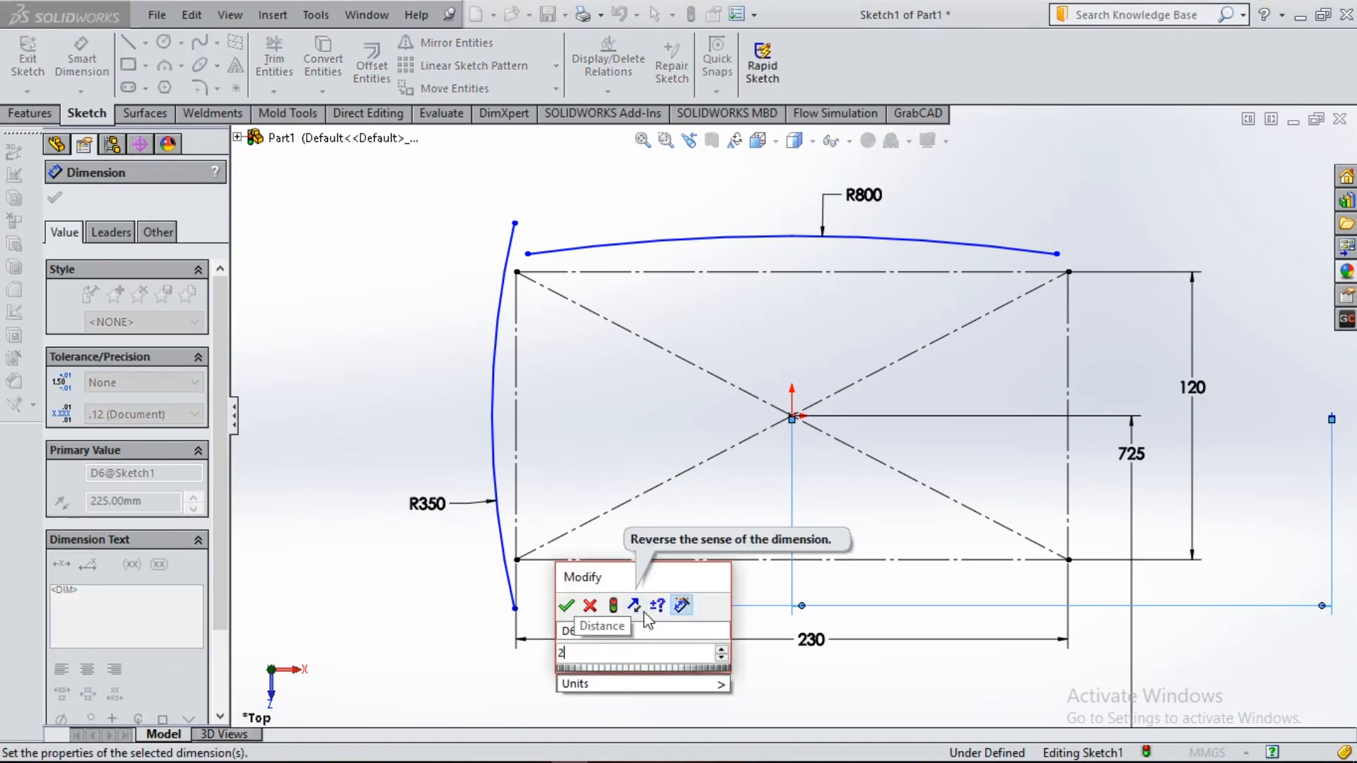
{"action": "type", "text": "21"}
{"action": "key", "text": "Return"}
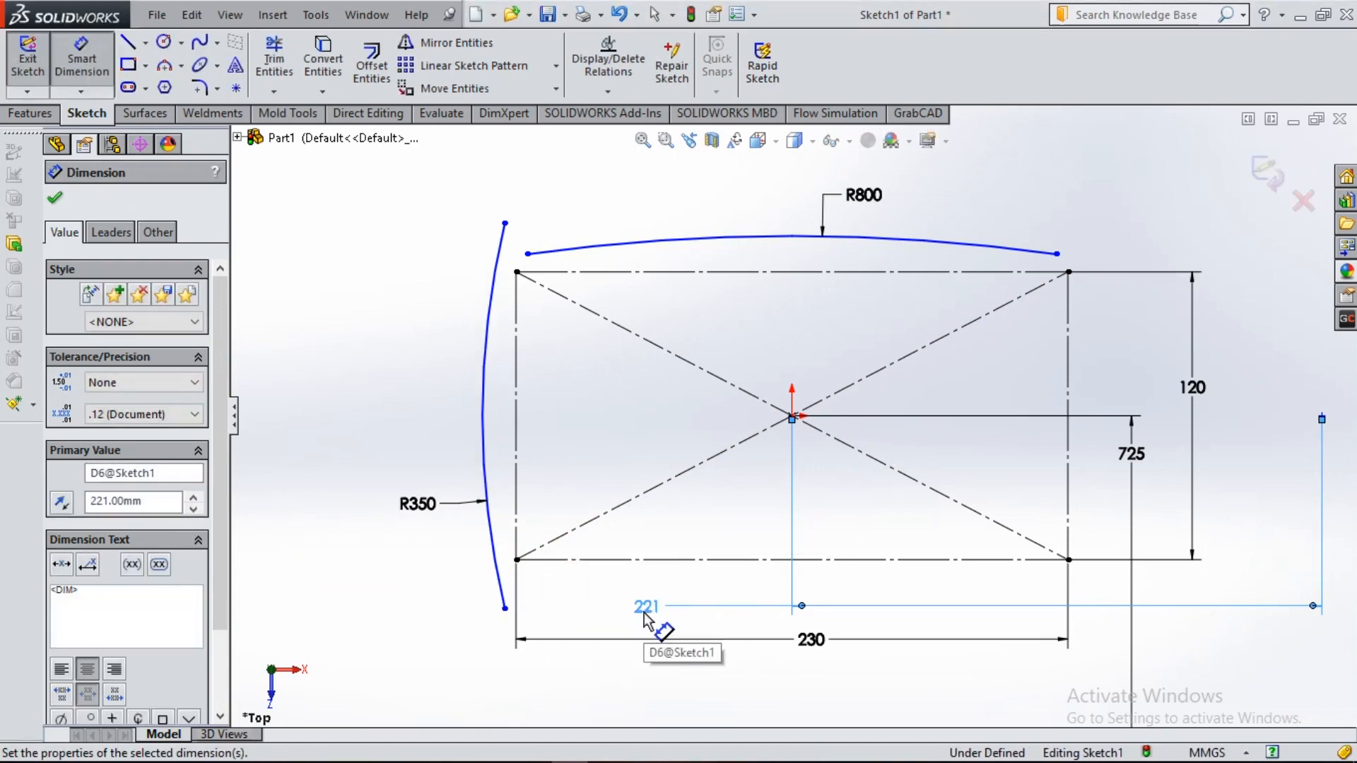
{"action": "left_click", "coordinate": [54, 198]}
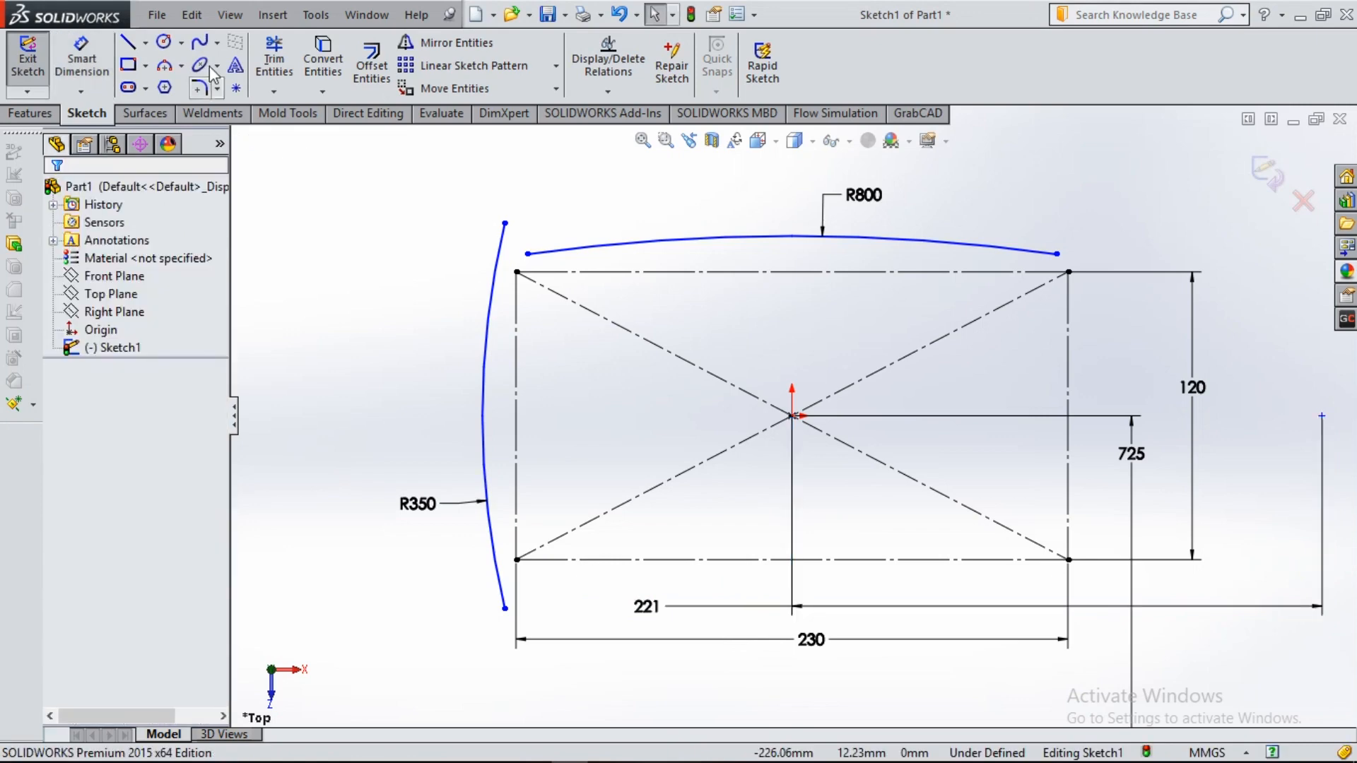
- Sketch a horizontal centerline through the origin between the midpoints of the rectangle's left and right edges
{"action": "left_click", "coordinate": [145, 42]}
{"action": "left_click", "coordinate": [205, 84]}
{"action": "left_click", "coordinate": [516, 416]}
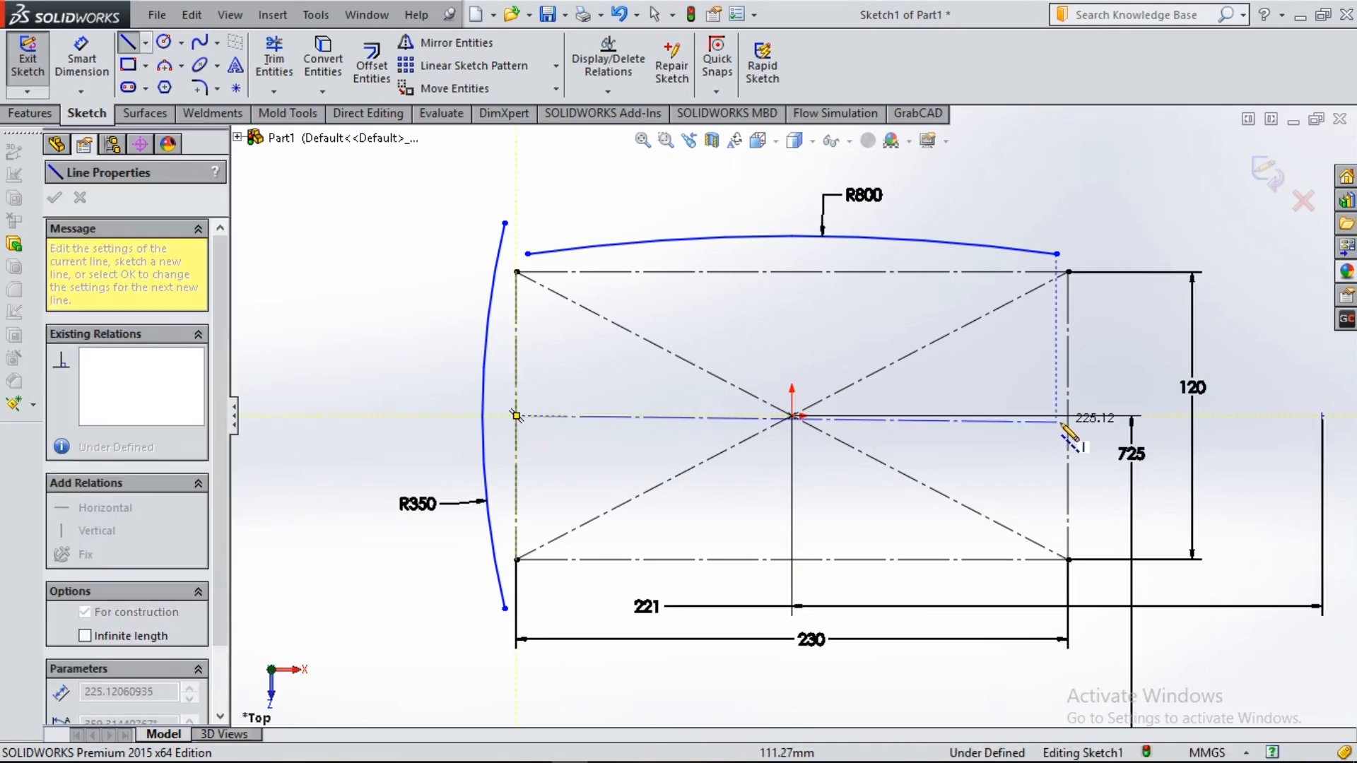
{"action": "left_click", "coordinate": [1068, 416]}
{"action": "key", "text": "Escape"}
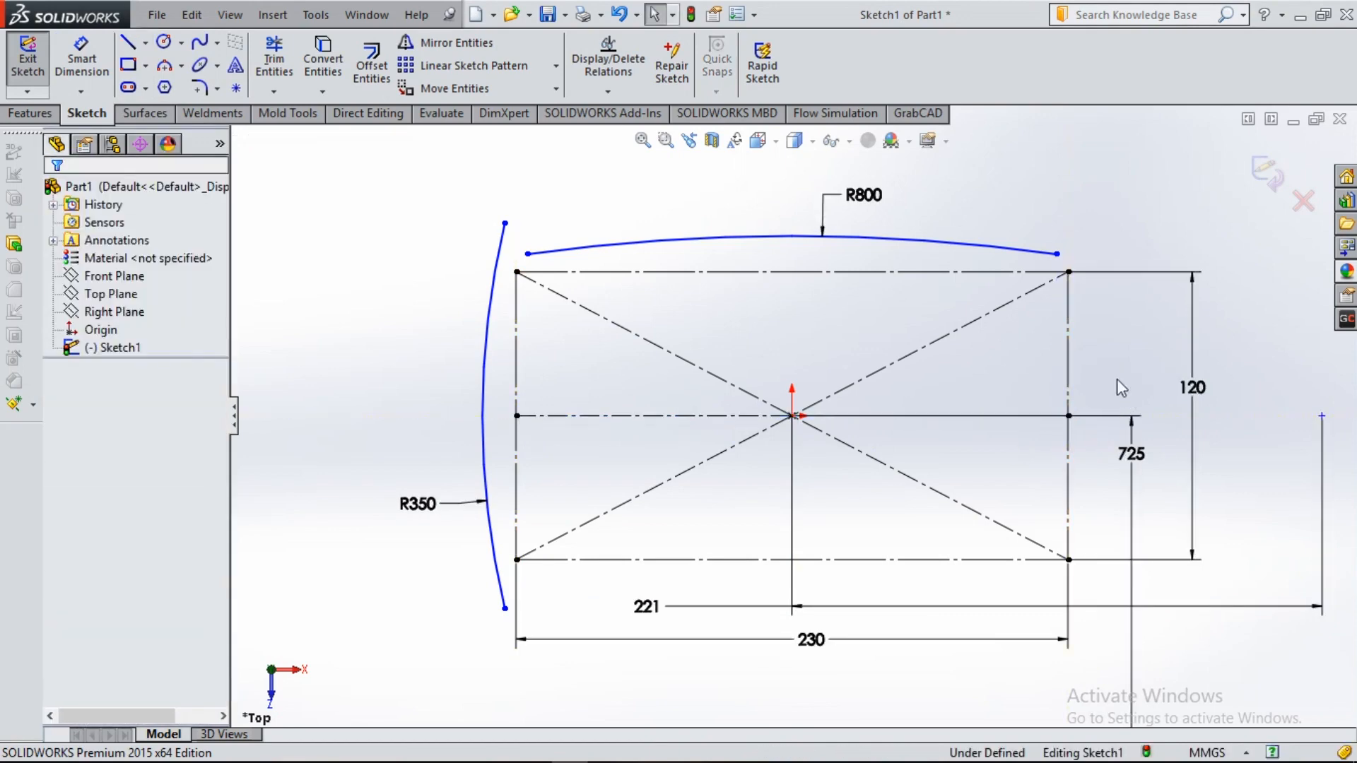
- Sketch a vertical centerline through the origin between the midpoints of the rectangle's top and bottom edges
{"action": "left_click", "coordinate": [145, 44]}
{"action": "left_click", "coordinate": [205, 83]}
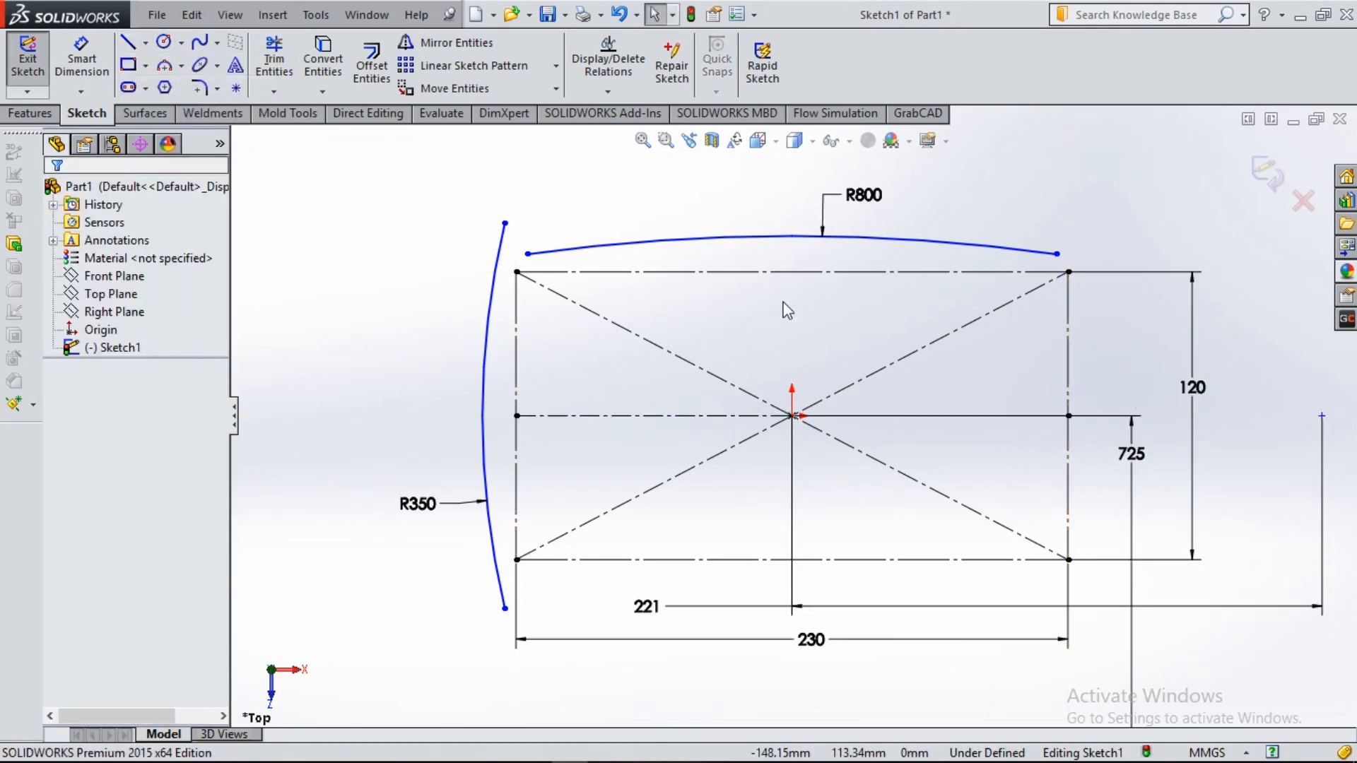
{"action": "left_click", "coordinate": [792, 271]}
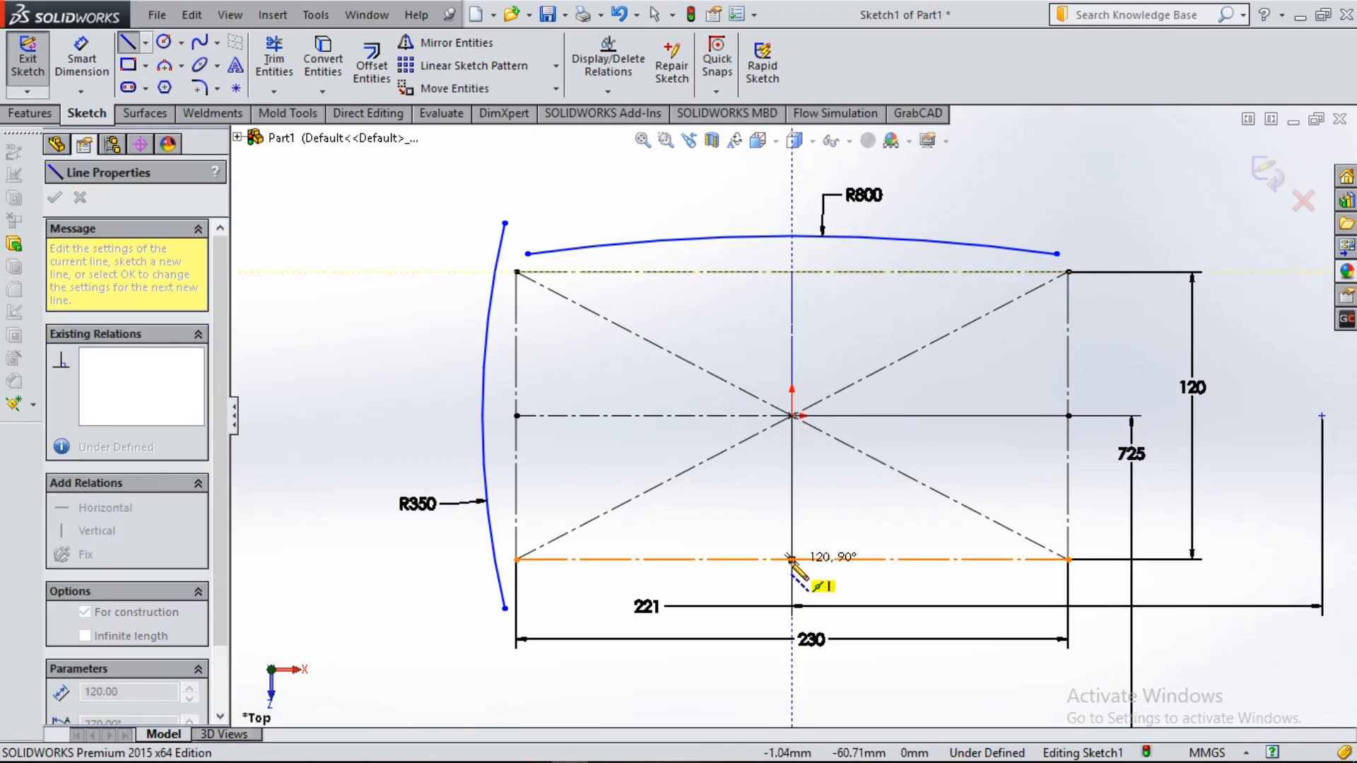
{"action": "left_click", "coordinate": [792, 559]}
{"action": "key", "text": "Escape"}
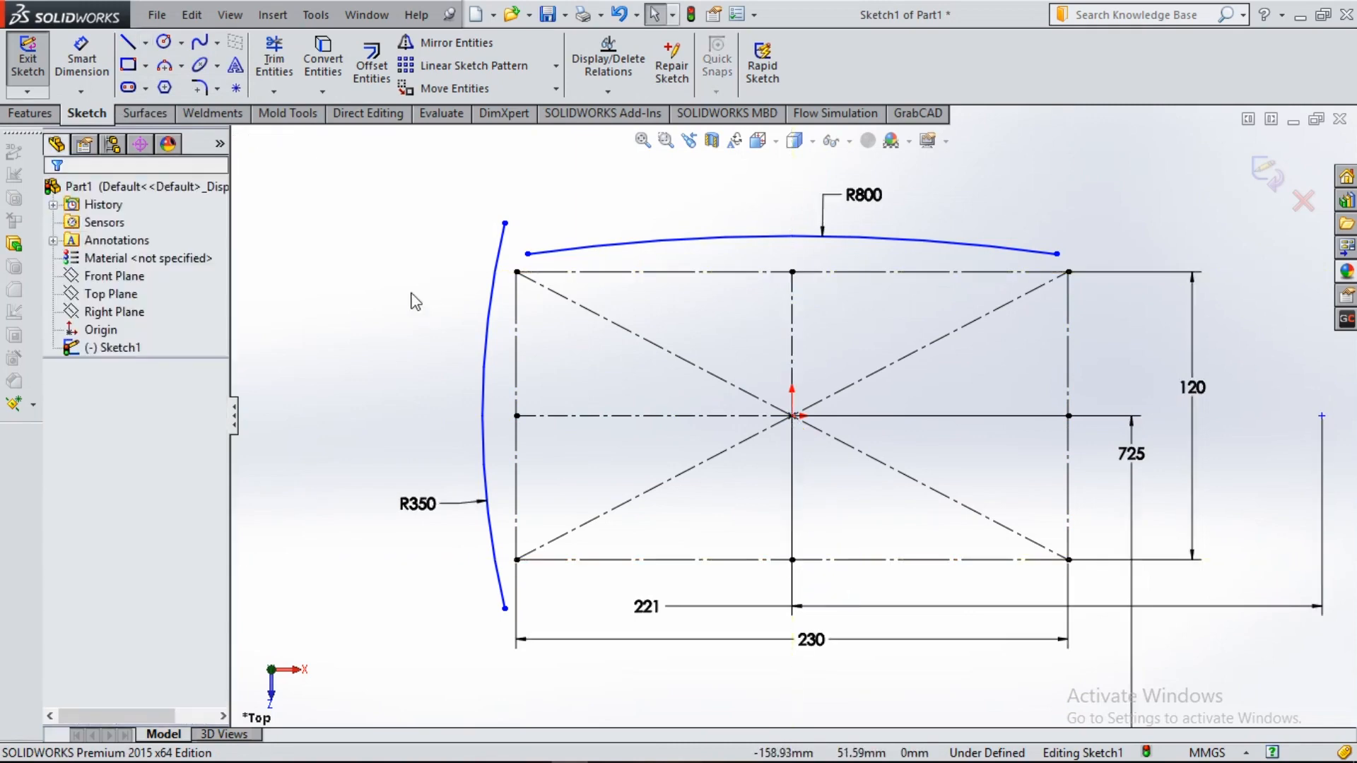
- Mirror the upper R800 arc about the horizontal centerline, keeping the original
{"action": "left_click", "coordinate": [453, 44]}
{"action": "left_click", "coordinate": [731, 238]}
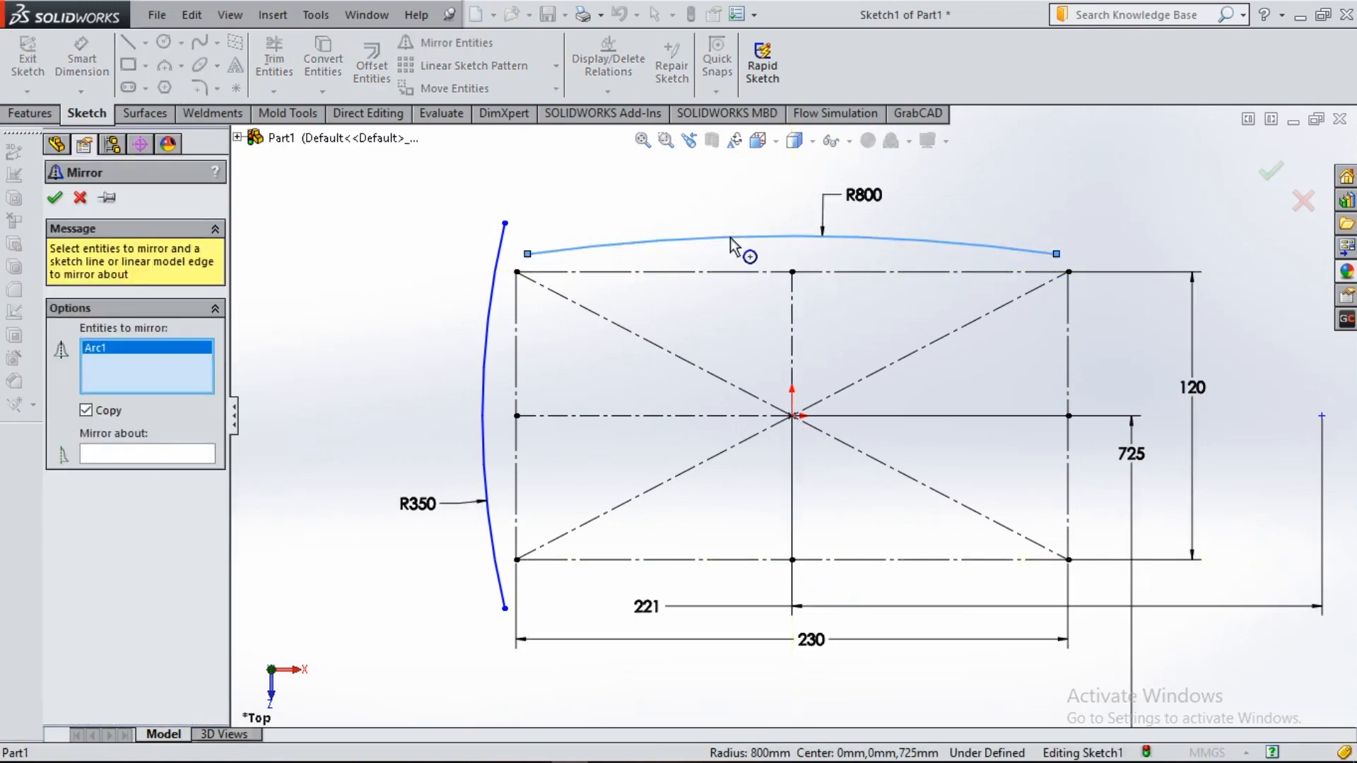
{"action": "left_click", "coordinate": [146, 454]}
{"action": "left_click", "coordinate": [612, 417]}
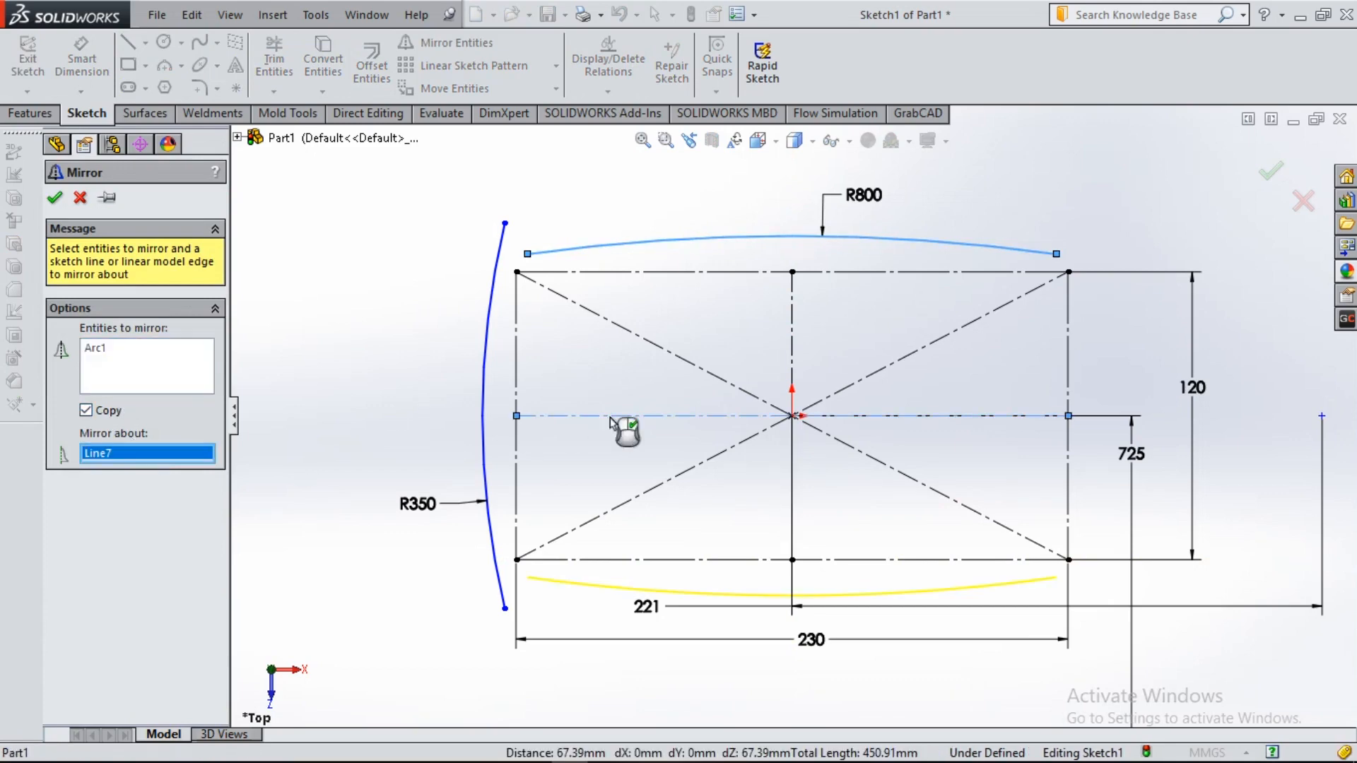
{"action": "left_click", "coordinate": [55, 198]}
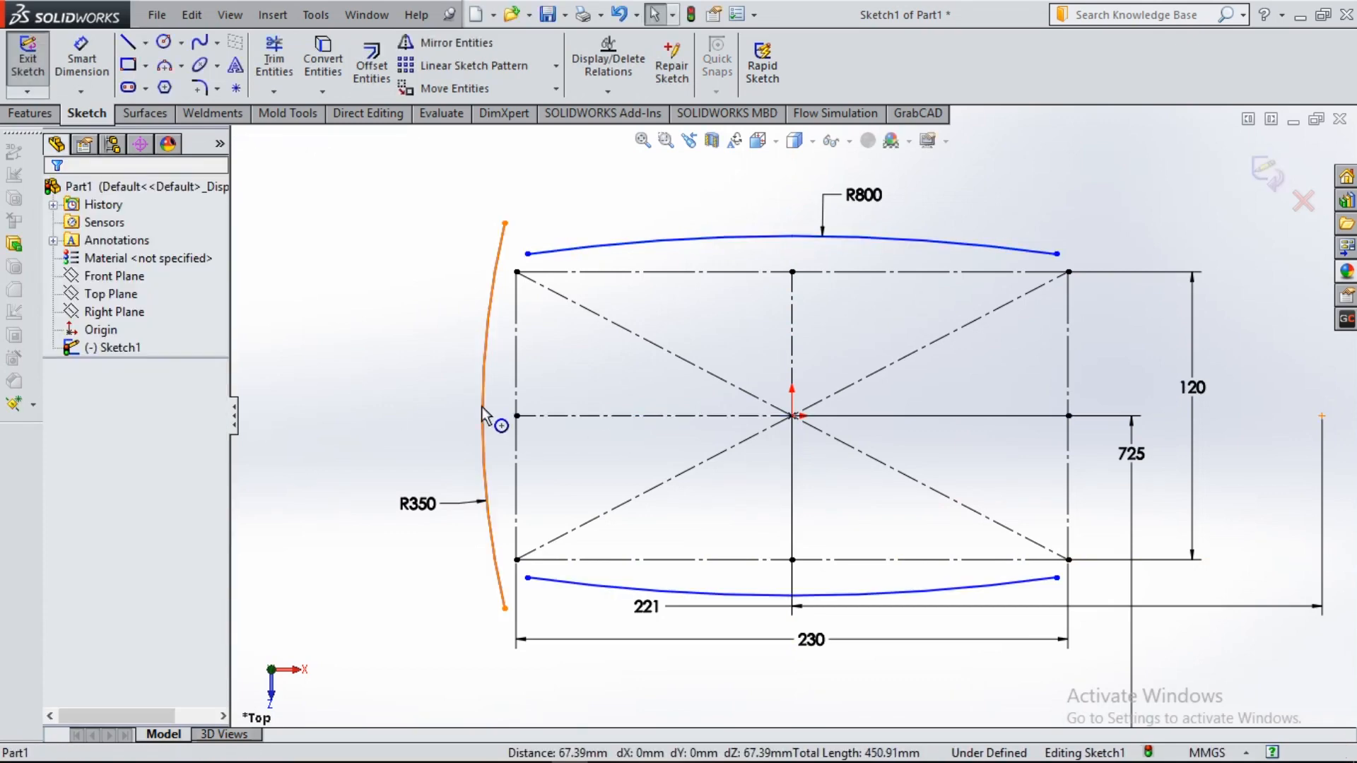
- Mirror the left R350 arc about the vertical centerline, keeping the original
{"action": "left_click", "coordinate": [485, 421]}
{"action": "left_click", "coordinate": [456, 44]}
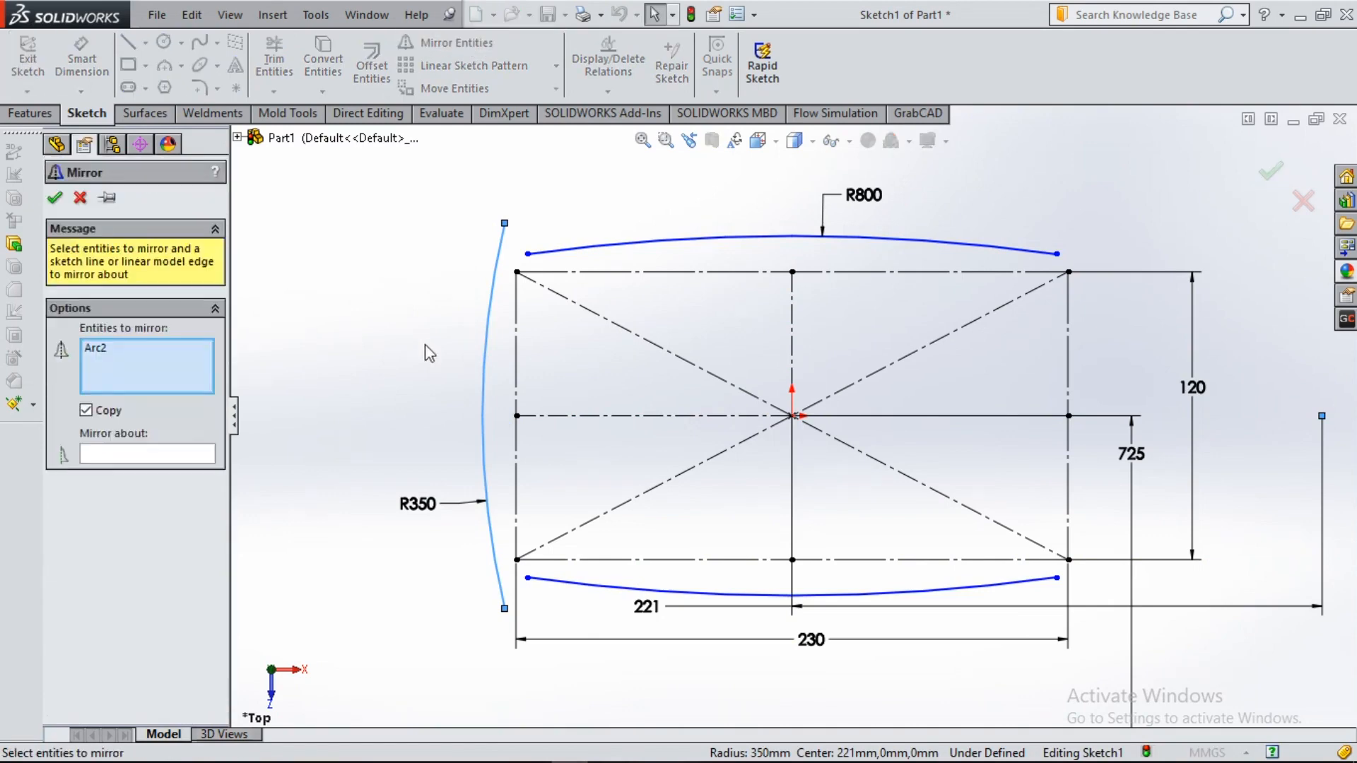
{"action": "left_click", "coordinate": [196, 454]}
{"action": "left_click", "coordinate": [790, 367]}
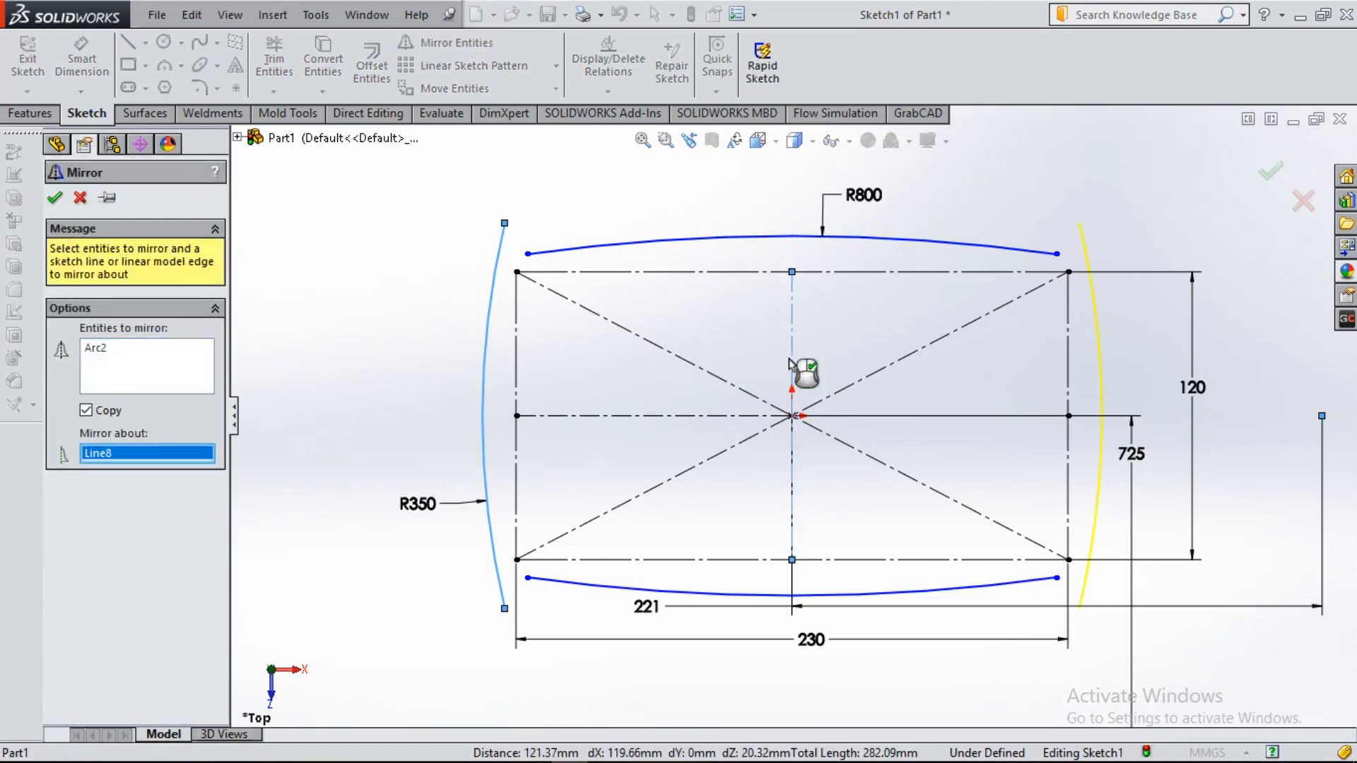
{"action": "left_click", "coordinate": [55, 198]}
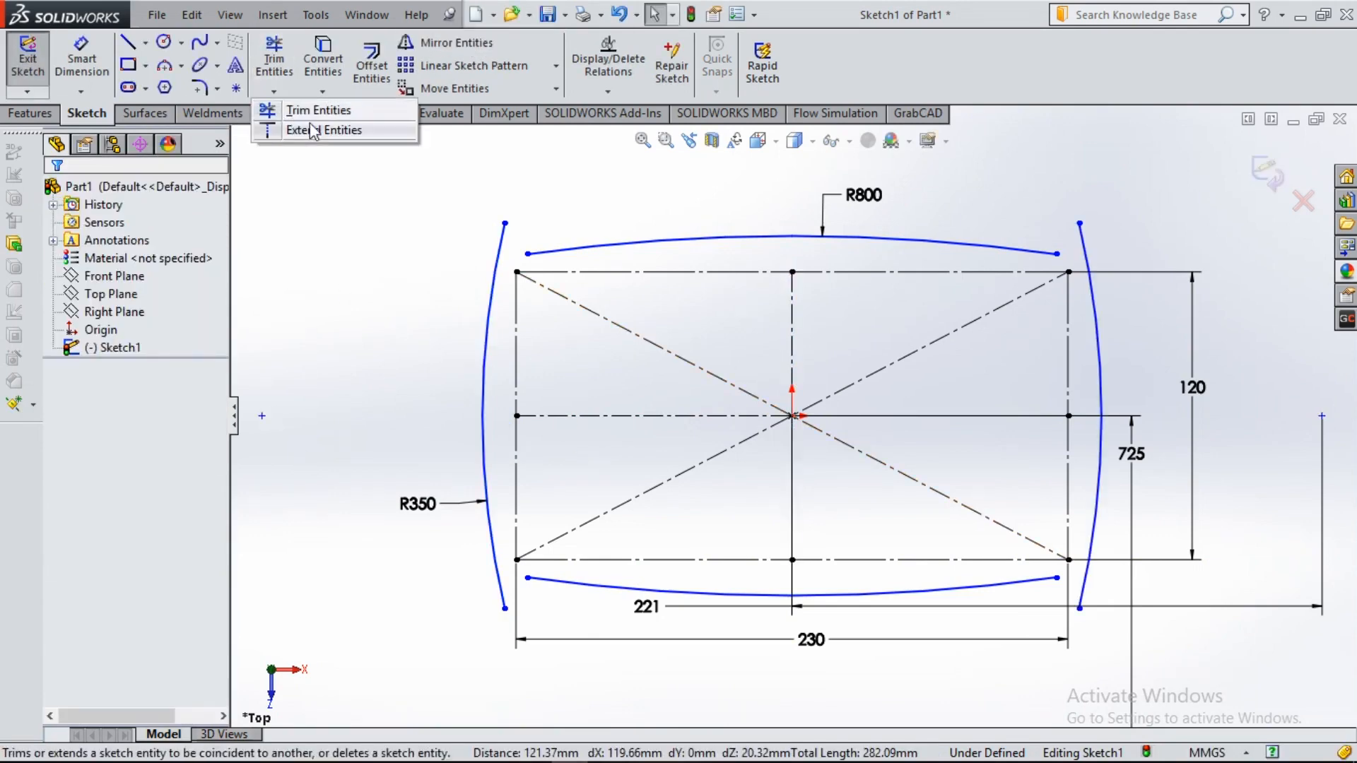
- Extend both ends of the upper and lower arcs until they meet the left and right arcs
{"action": "left_click", "coordinate": [1054, 256]}
{"action": "left_click", "coordinate": [538, 258]}
{"action": "left_click", "coordinate": [541, 581]}
{"action": "left_click", "coordinate": [1053, 577]}
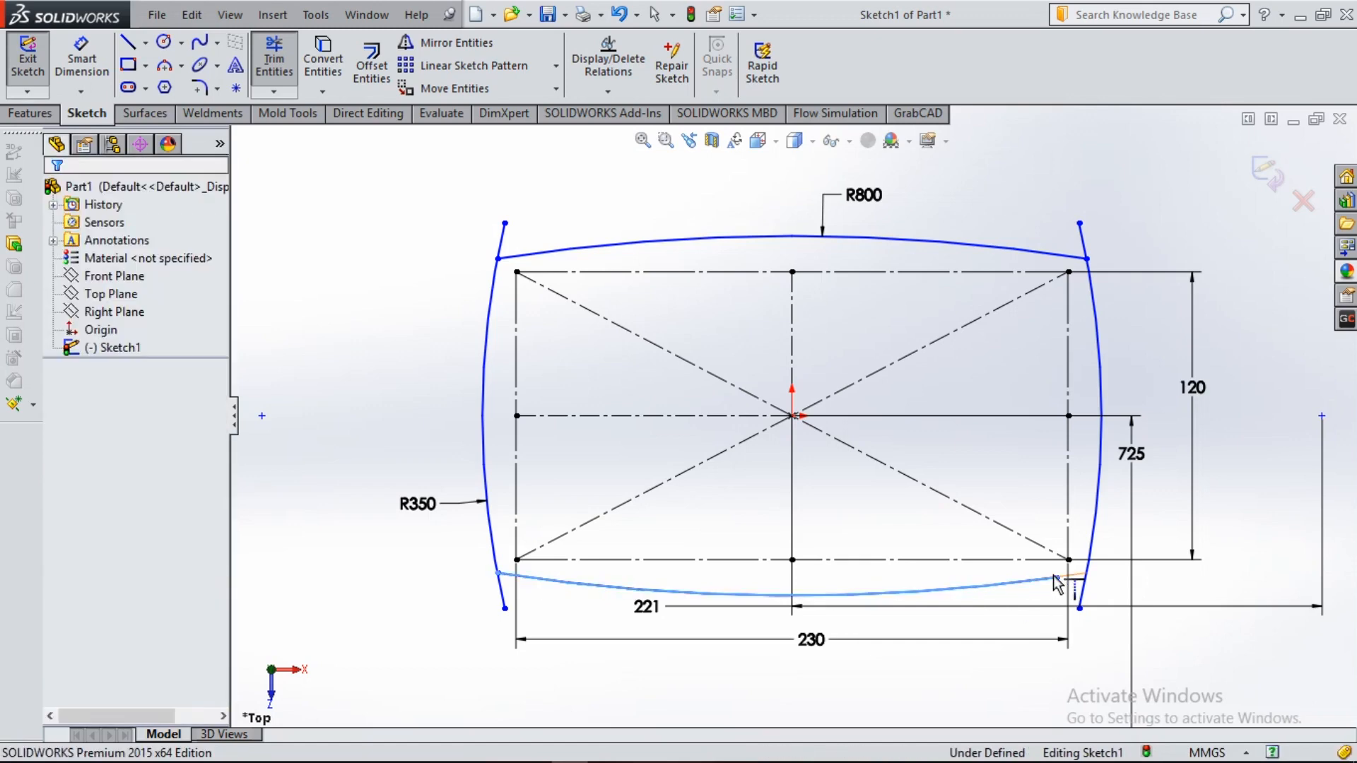
- Trim the side arcs' overhanging ends at all four corners to close the profile, using Trim to closest
{"action": "left_click", "coordinate": [290, 60]}
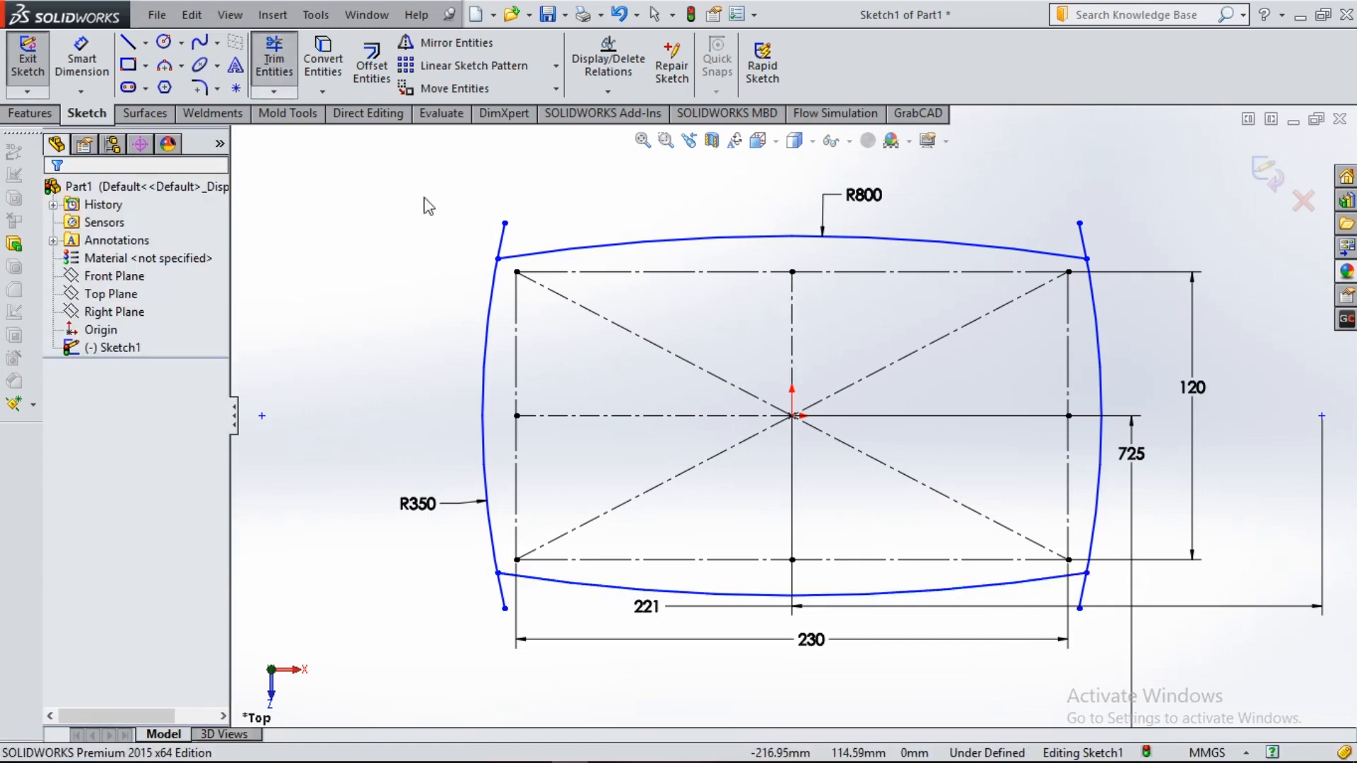
{"action": "left_click", "coordinate": [502, 241]}
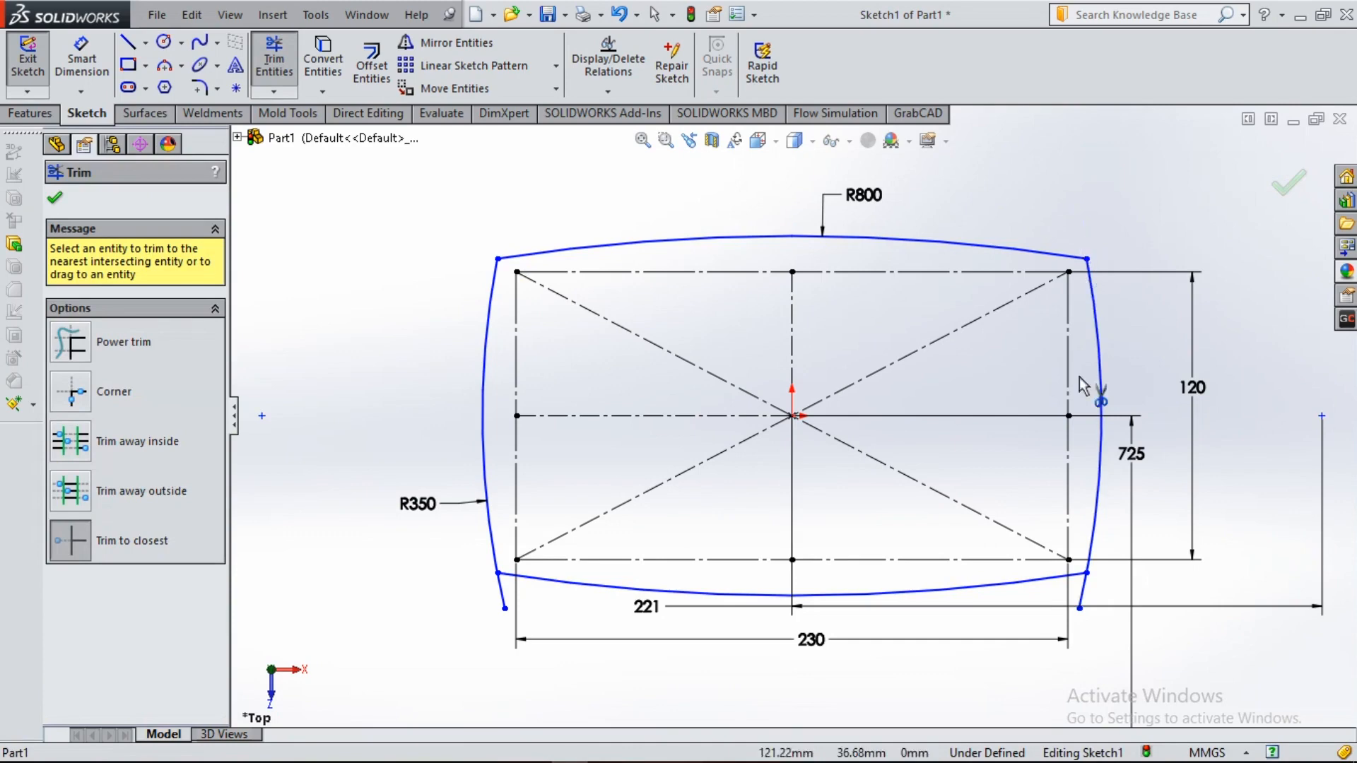
{"action": "left_click", "coordinate": [1083, 598]}
{"action": "left_click", "coordinate": [505, 600]}
{"action": "left_click", "coordinate": [55, 201]}
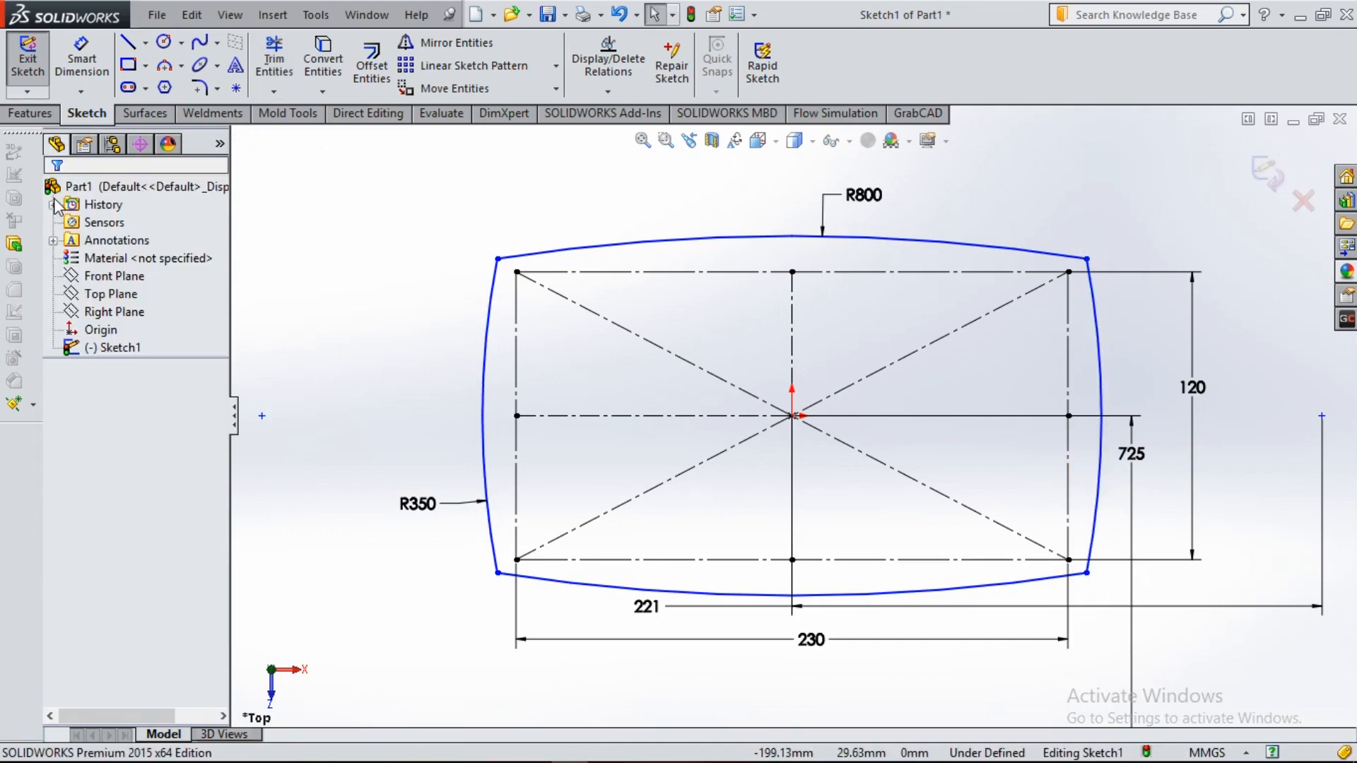
- Round all four corners of the profile with 20 mm sketch fillets and exit the sketch
{"action": "left_click", "coordinate": [201, 87]}
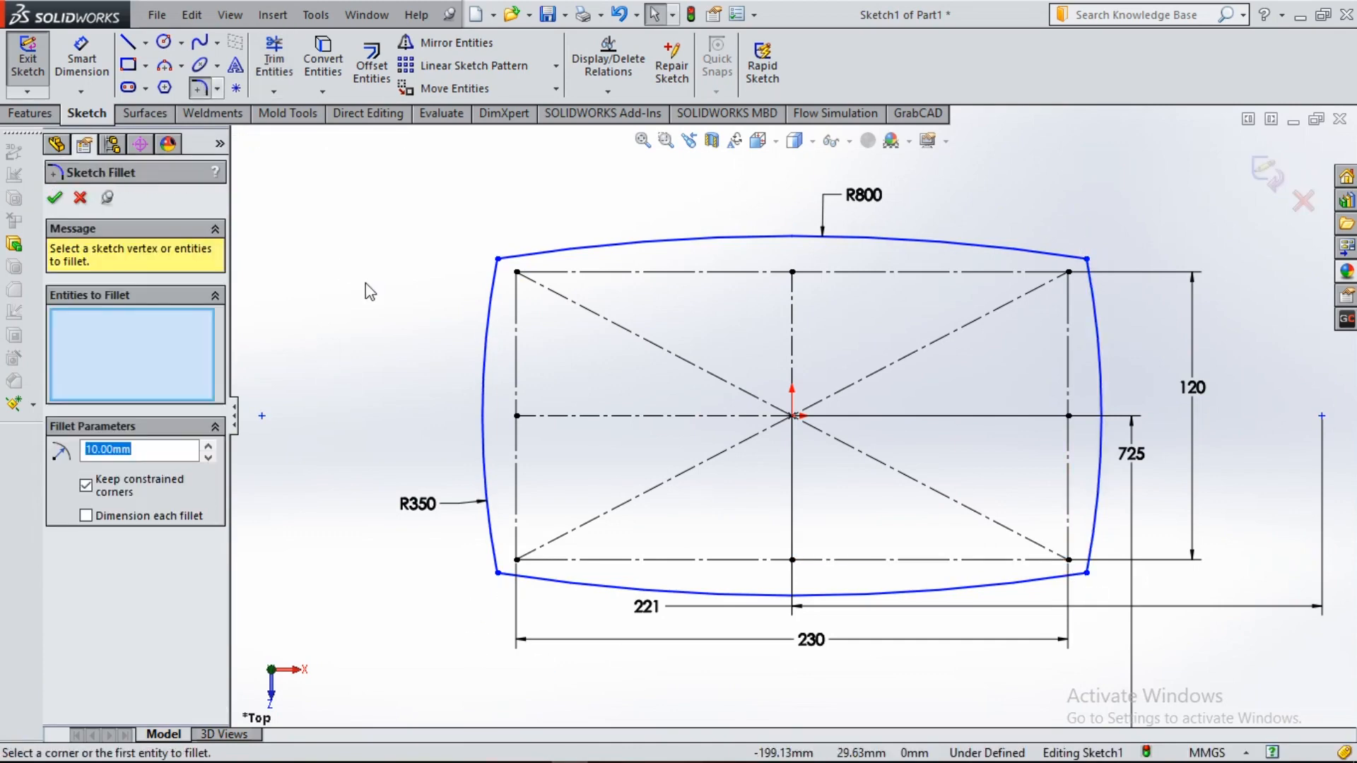
{"action": "left_click", "coordinate": [498, 260]}
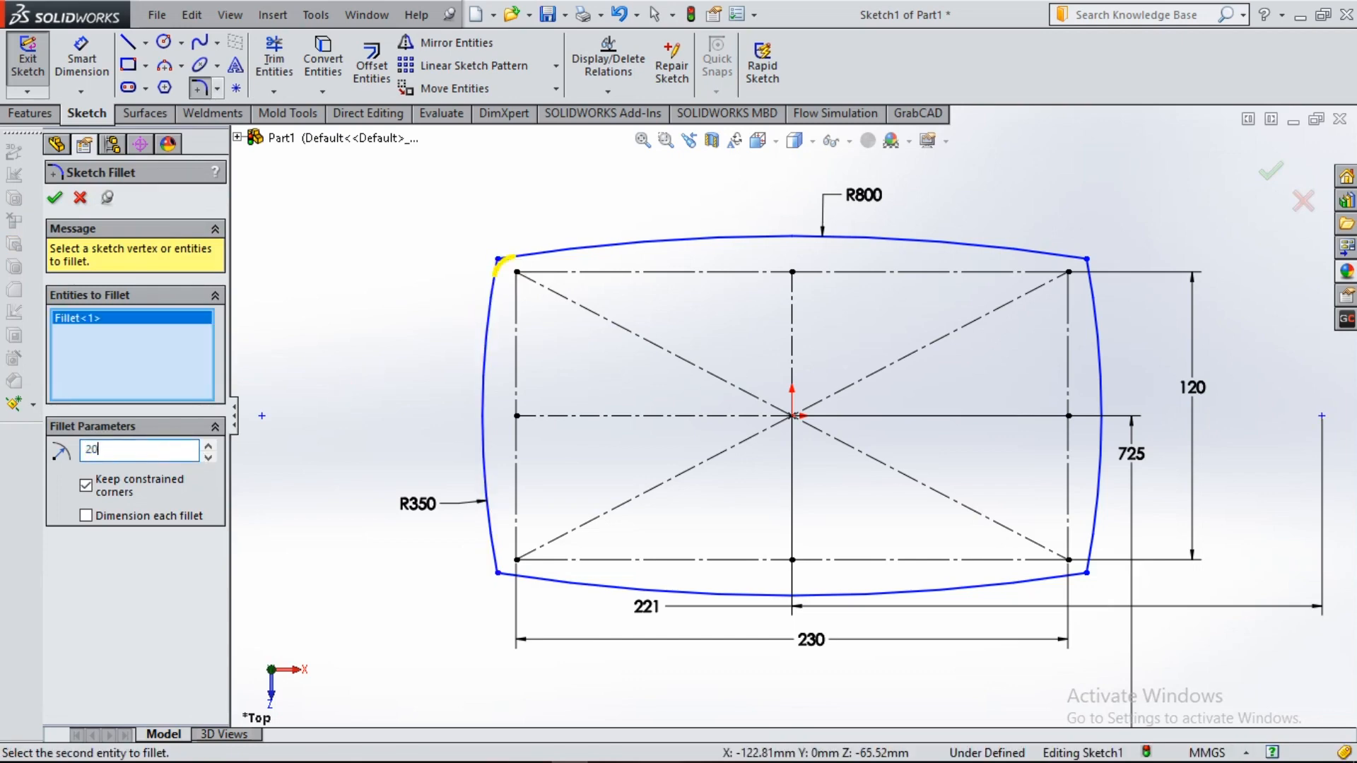
{"action": "left_click", "coordinate": [498, 573]}
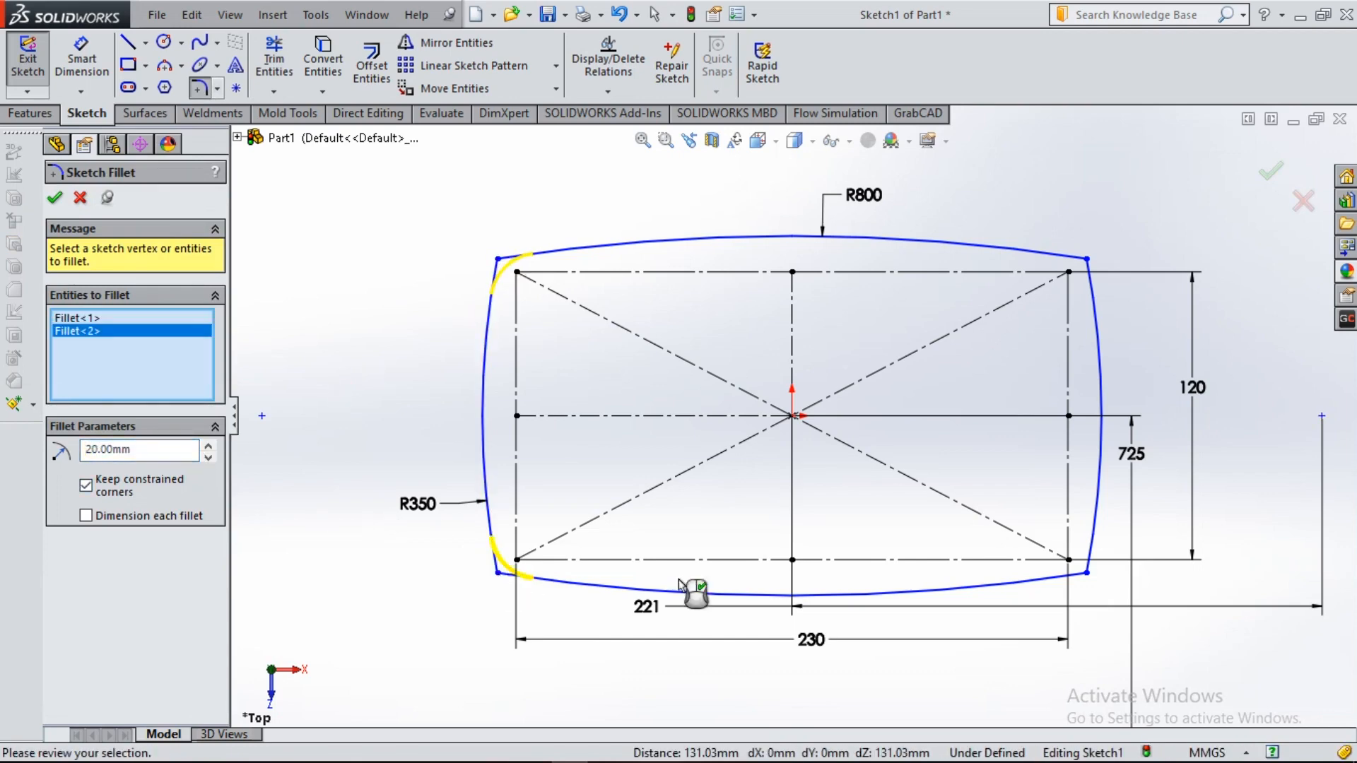
{"action": "left_click", "coordinate": [1086, 573]}
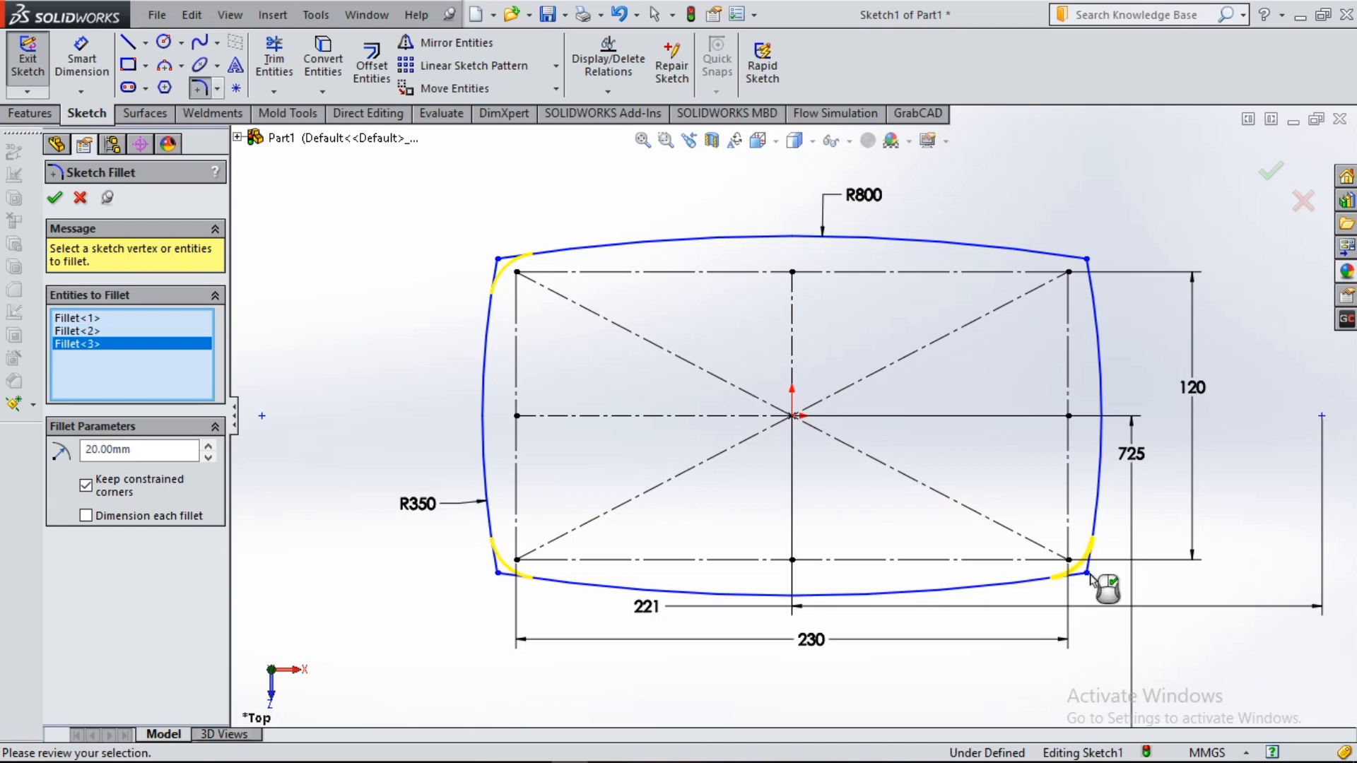
{"action": "left_click", "coordinate": [1087, 260]}
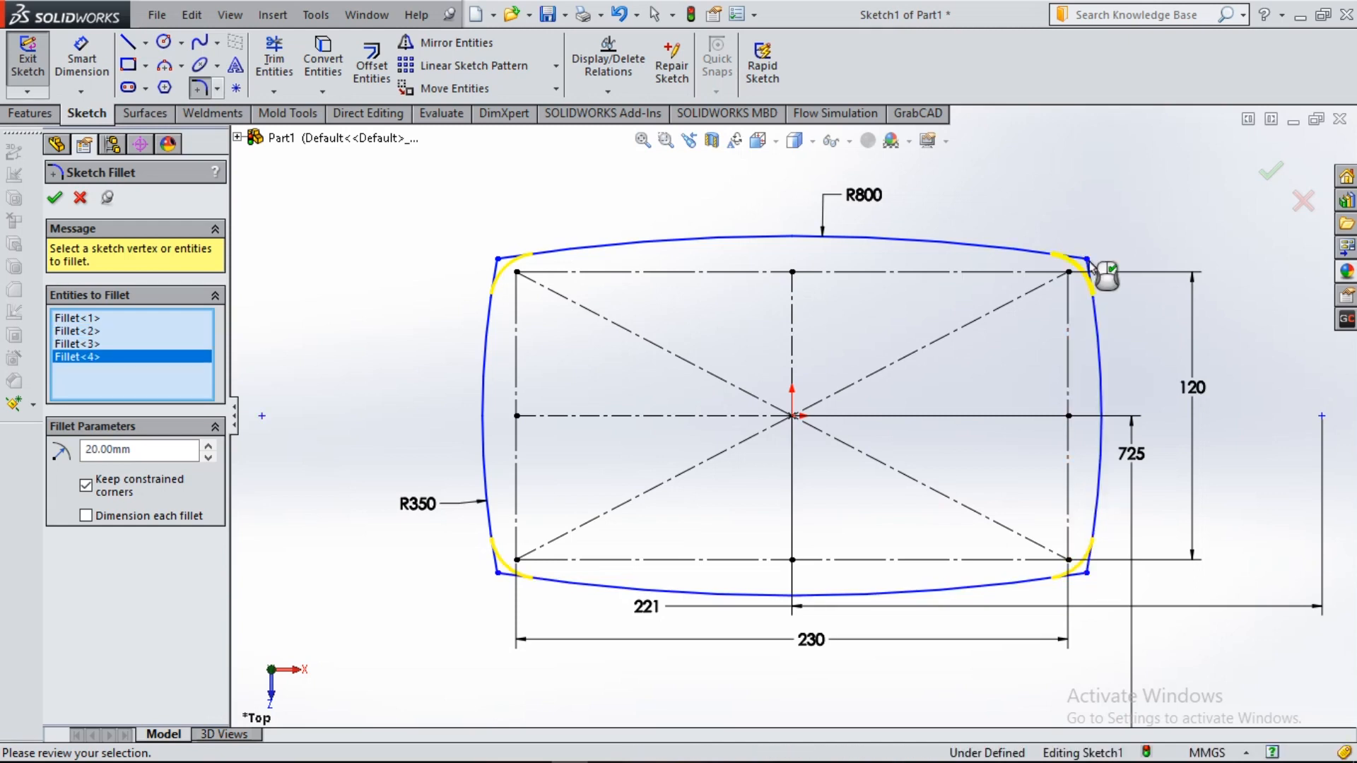
{"action": "left_click", "coordinate": [55, 199]}
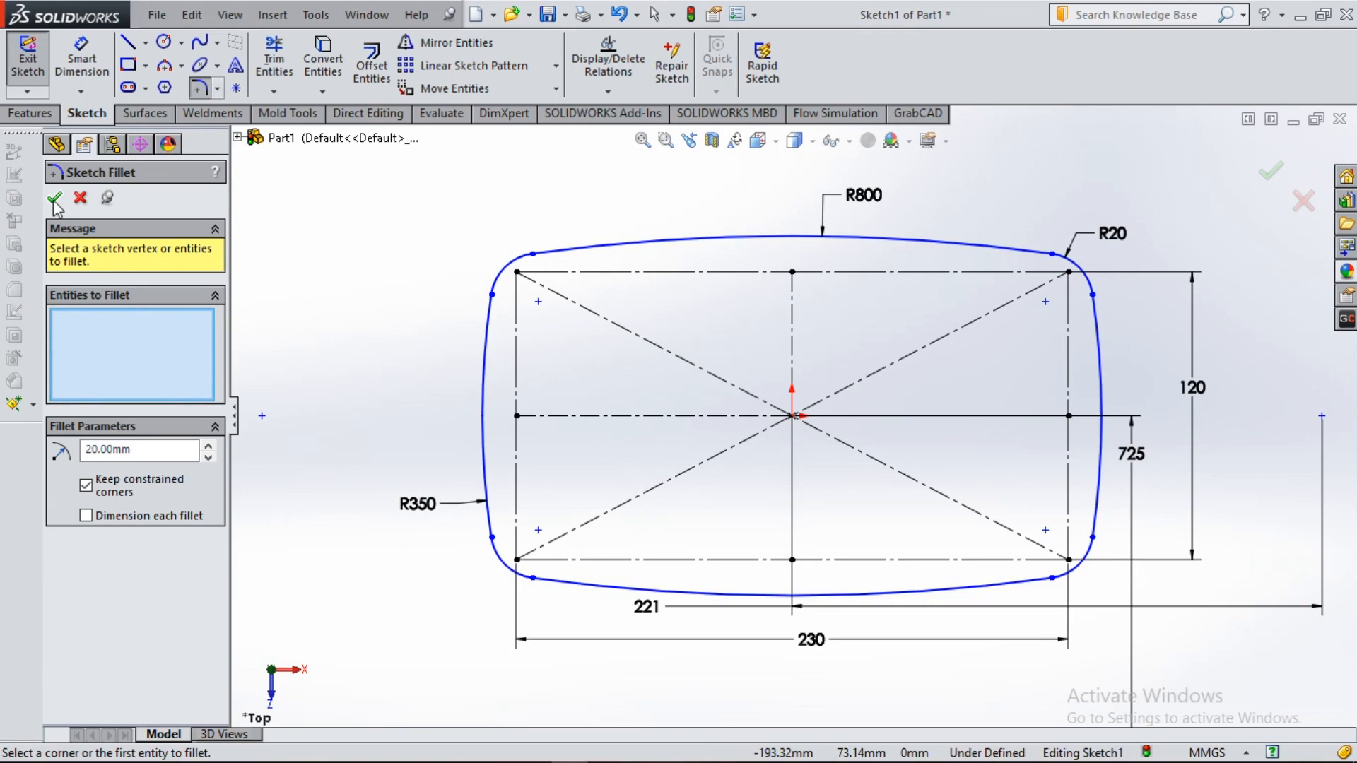
{"action": "left_click", "coordinate": [76, 198]}
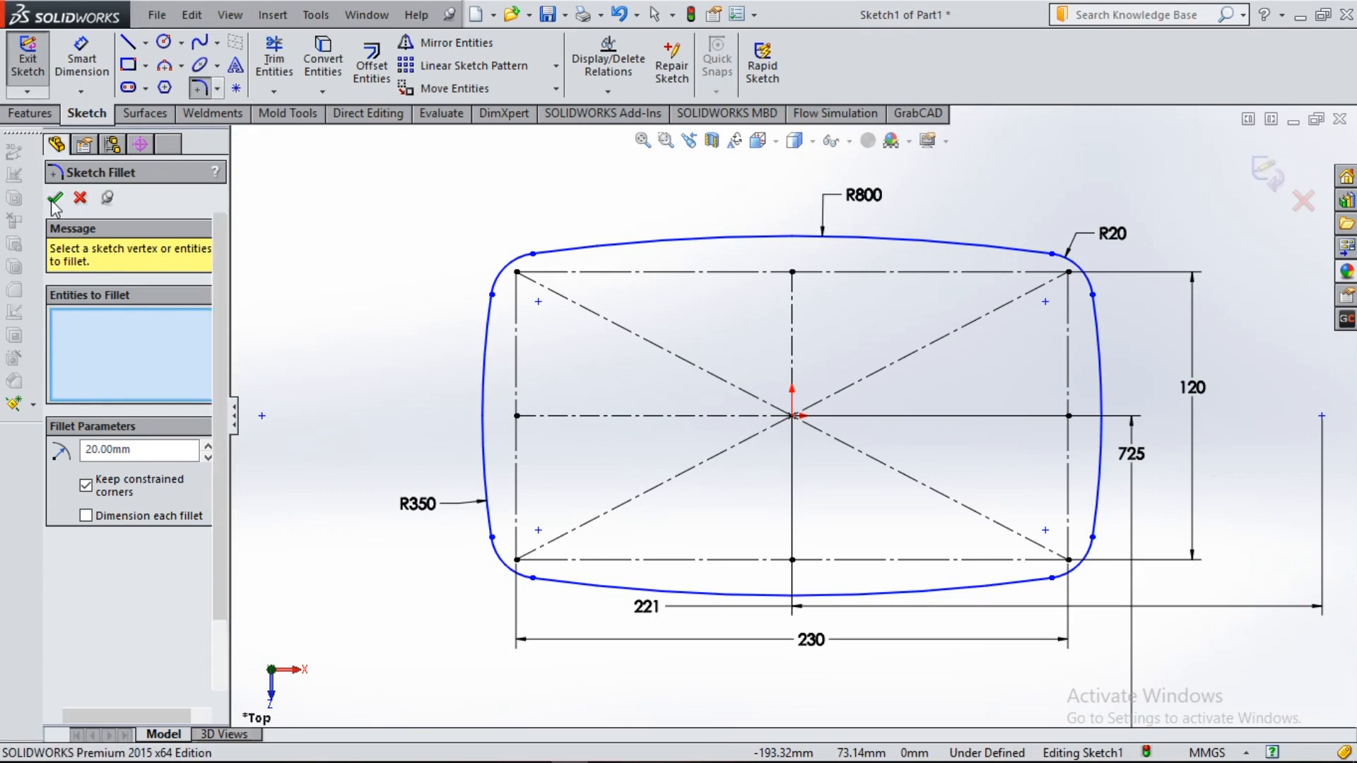
{"action": "left_click", "coordinate": [1271, 169]}
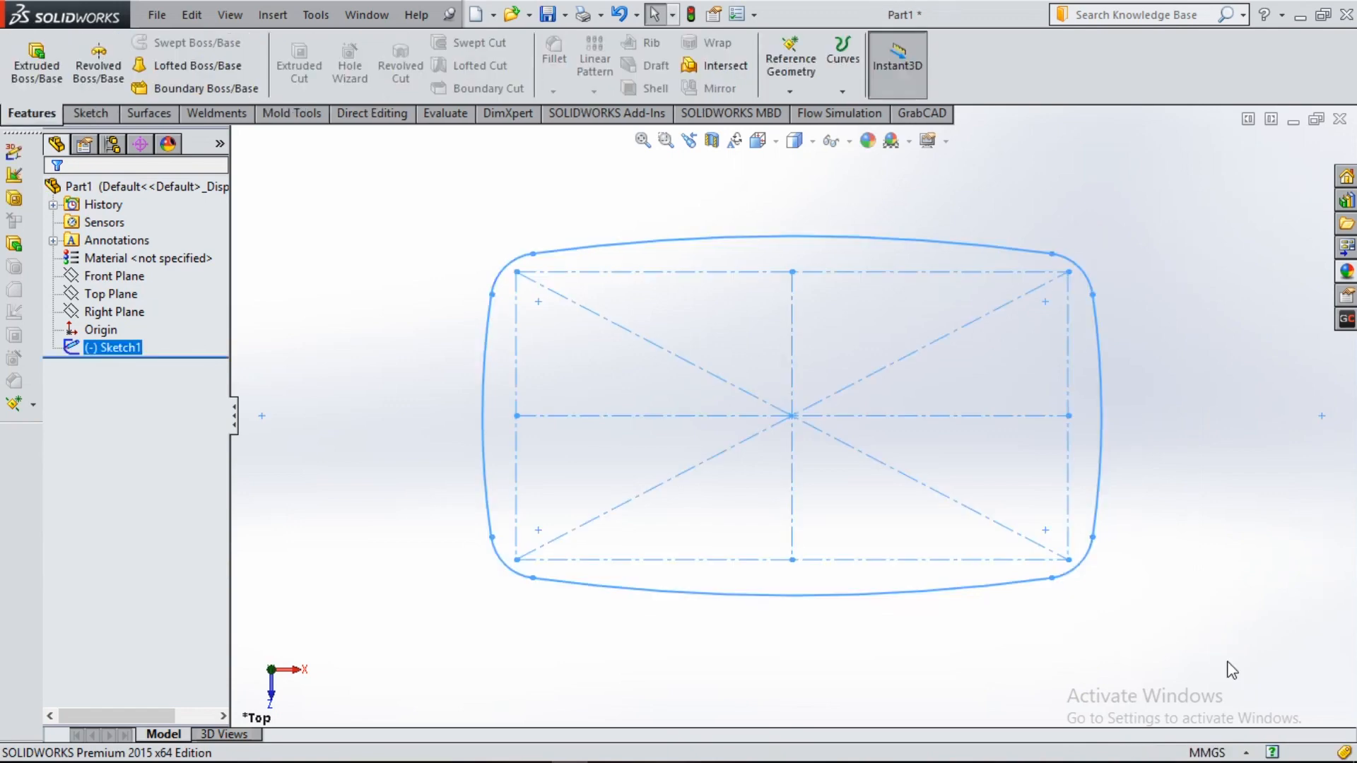
- Create a reference plane offset 200 mm above the Top Plane
{"action": "key", "text": "ctrl+7"}
{"action": "left_click", "coordinate": [790, 71]}
{"action": "left_click", "coordinate": [809, 110]}
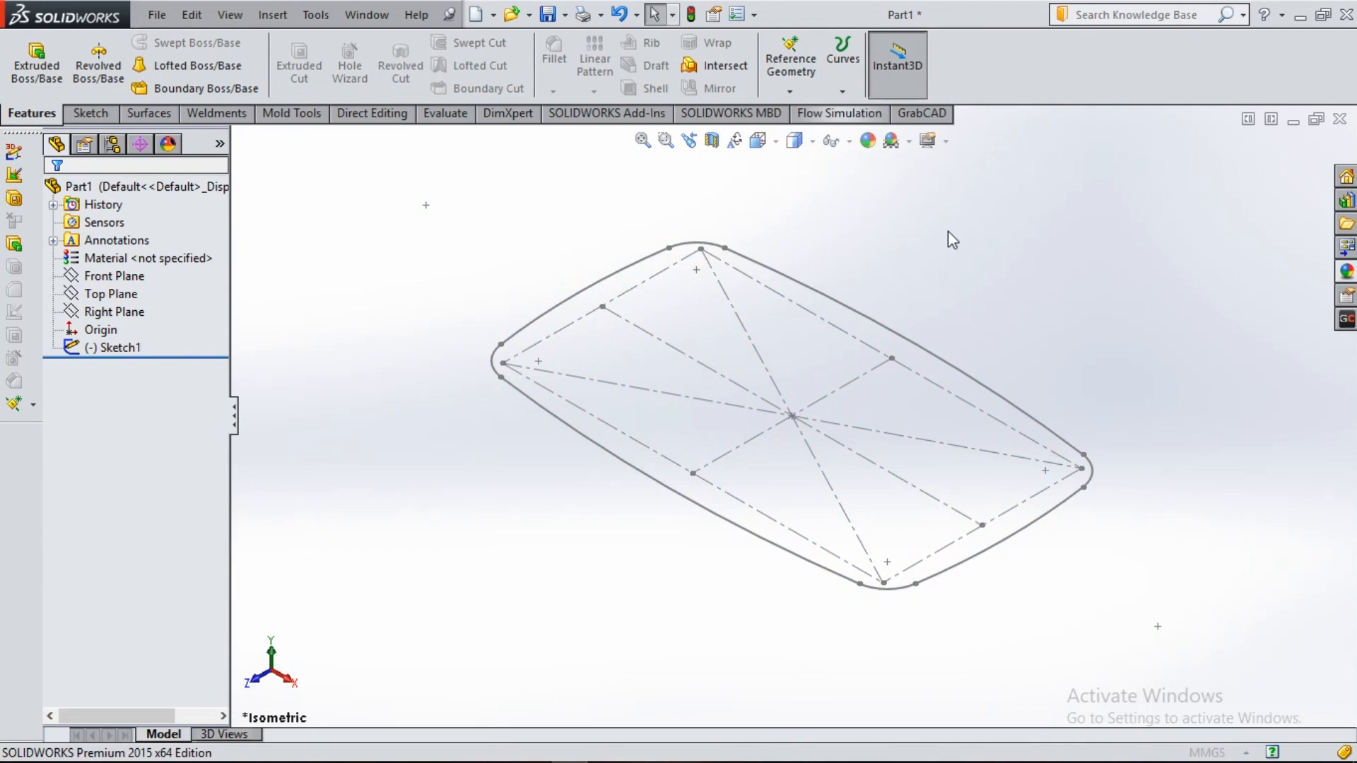
{"action": "left_click", "coordinate": [779, 95]}
{"action": "left_click", "coordinate": [238, 137]}
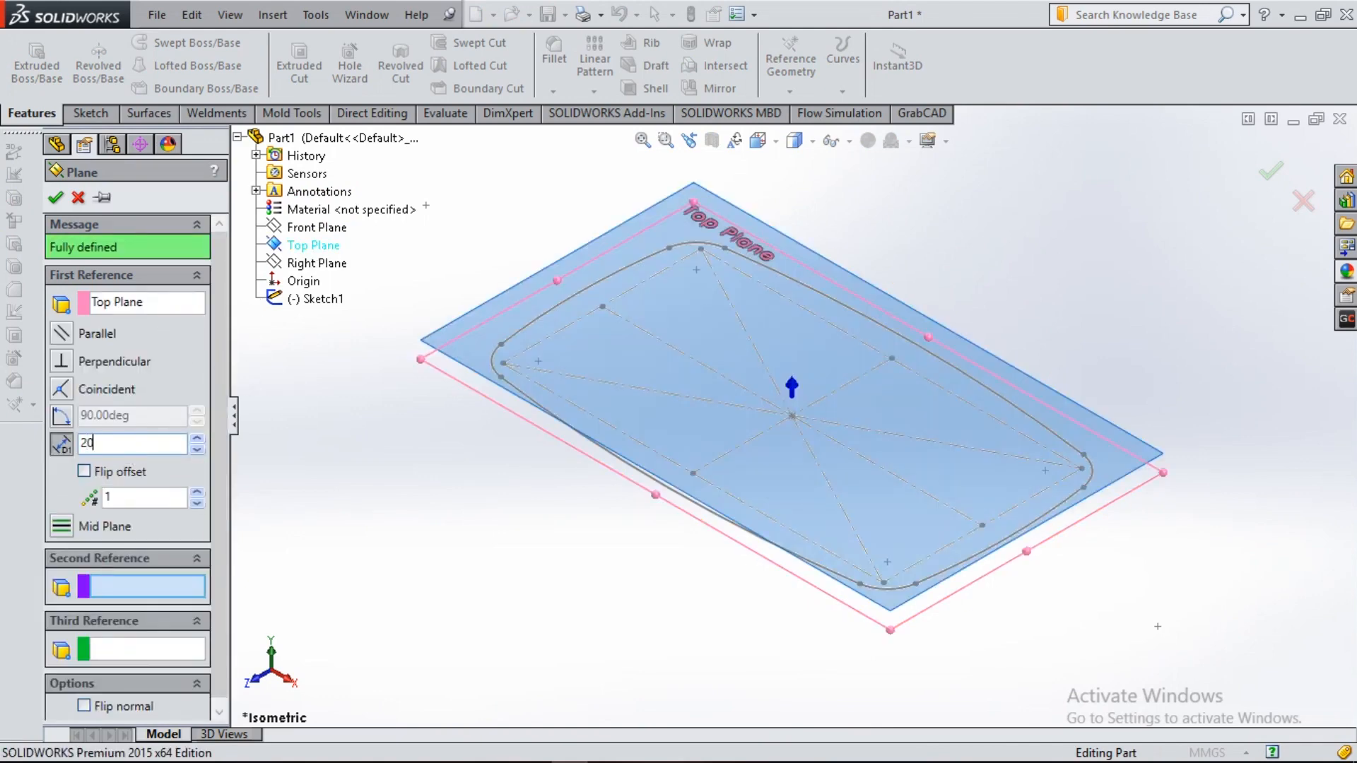
{"action": "key", "text": "Return"}
{"action": "left_click", "coordinate": [54, 198]}
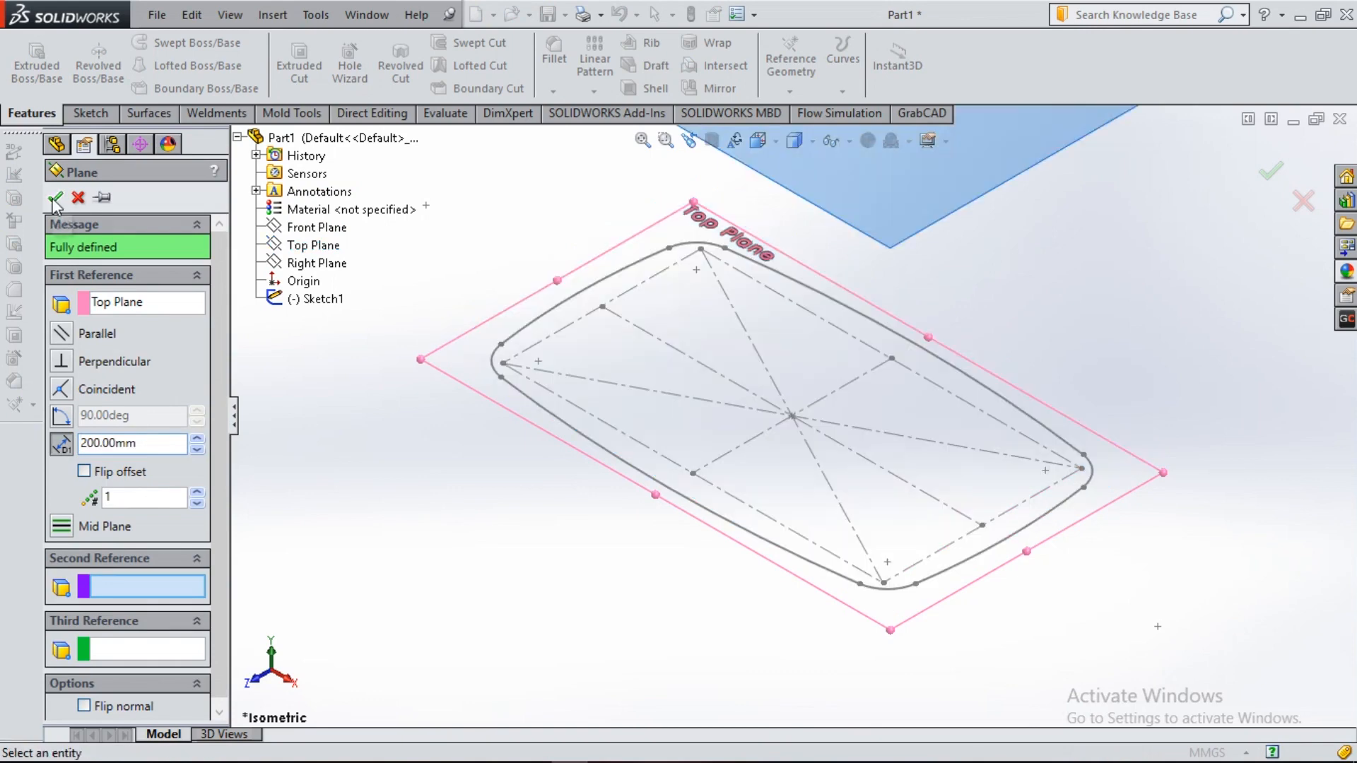
- Sketch on the 200 mm offset plane by converting all arcs and fillets of the base profile's outline, and exit the sketch
{"action": "left_click", "coordinate": [832, 273]}
{"action": "left_click", "coordinate": [910, 210]}
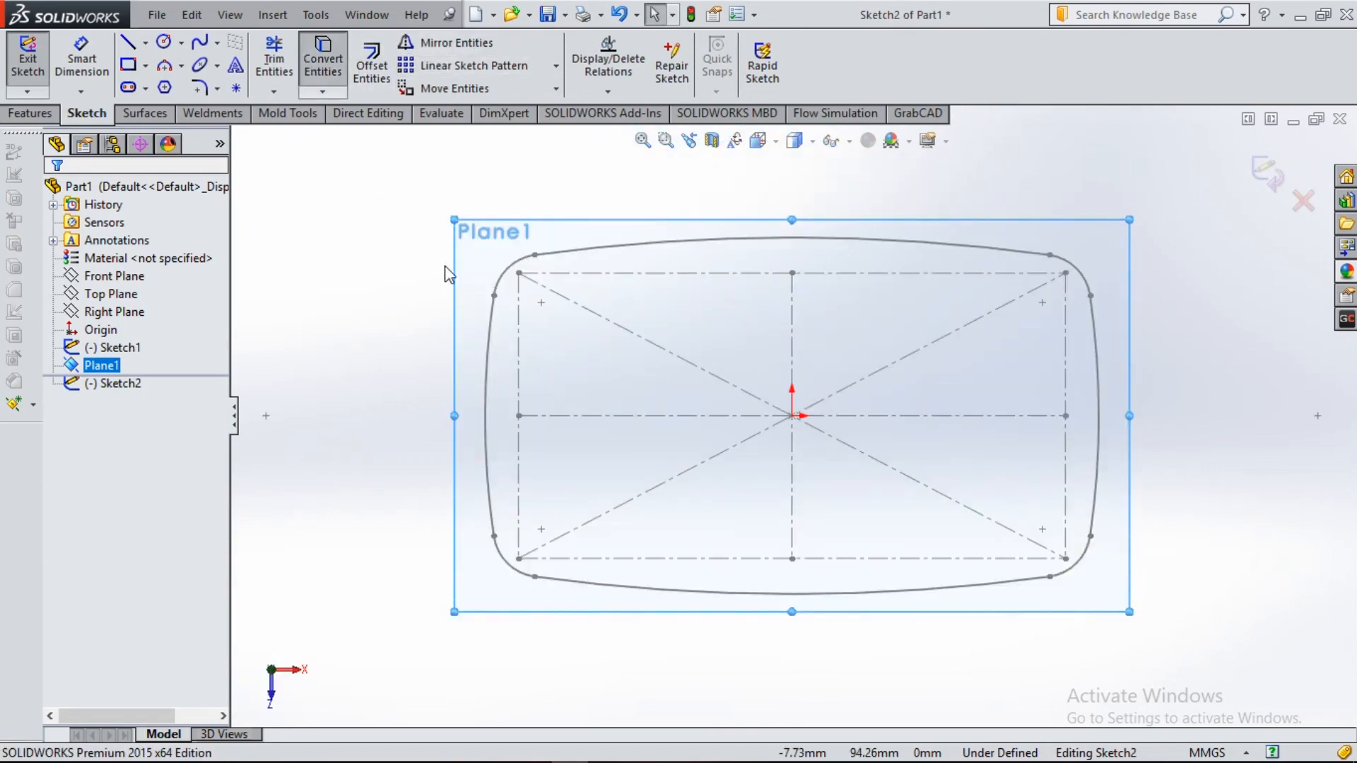
{"action": "left_click", "coordinate": [505, 277]}
{"action": "left_click", "coordinate": [608, 249]}
{"action": "left_click", "coordinate": [1089, 290]}
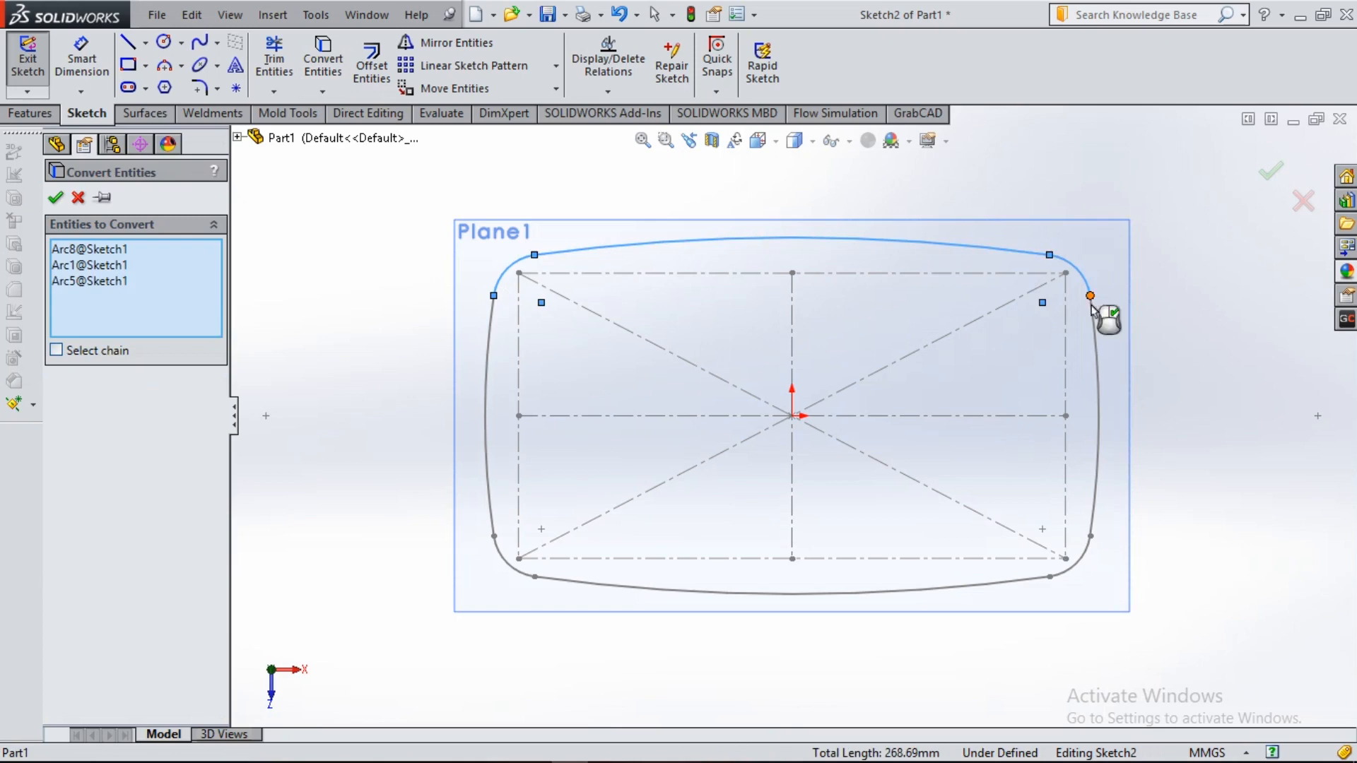
{"action": "left_click", "coordinate": [1086, 559]}
{"action": "left_click", "coordinate": [967, 593]}
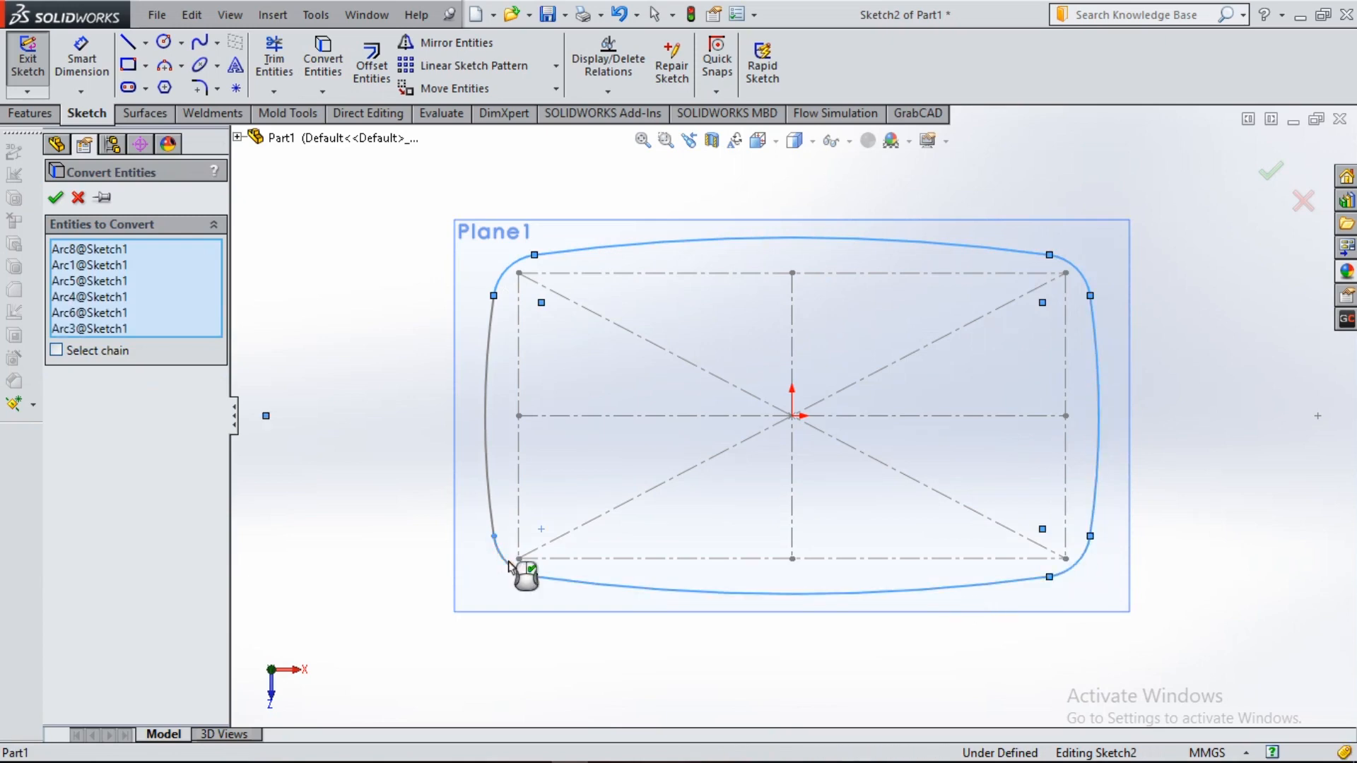
{"action": "left_click", "coordinate": [508, 562]}
{"action": "left_click", "coordinate": [55, 198]}
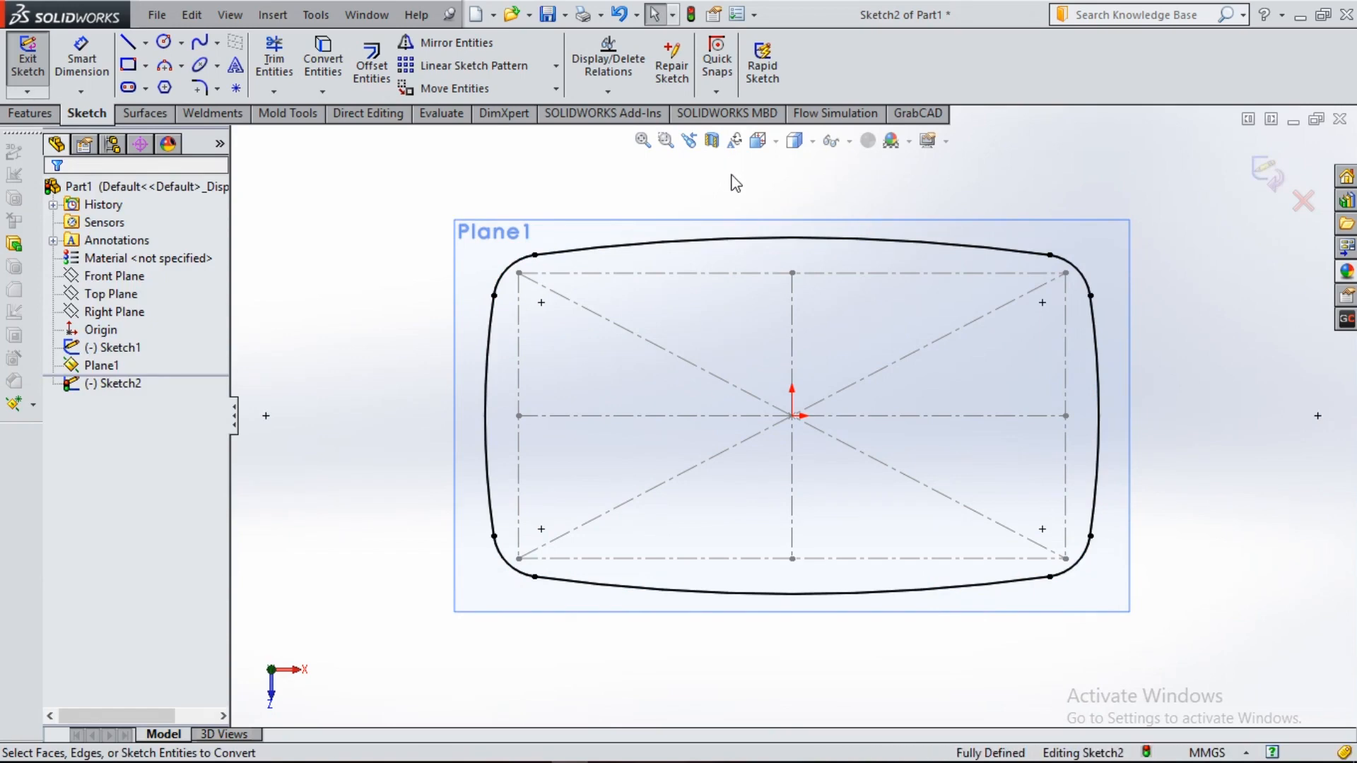
{"action": "key", "text": "ctrl+7"}
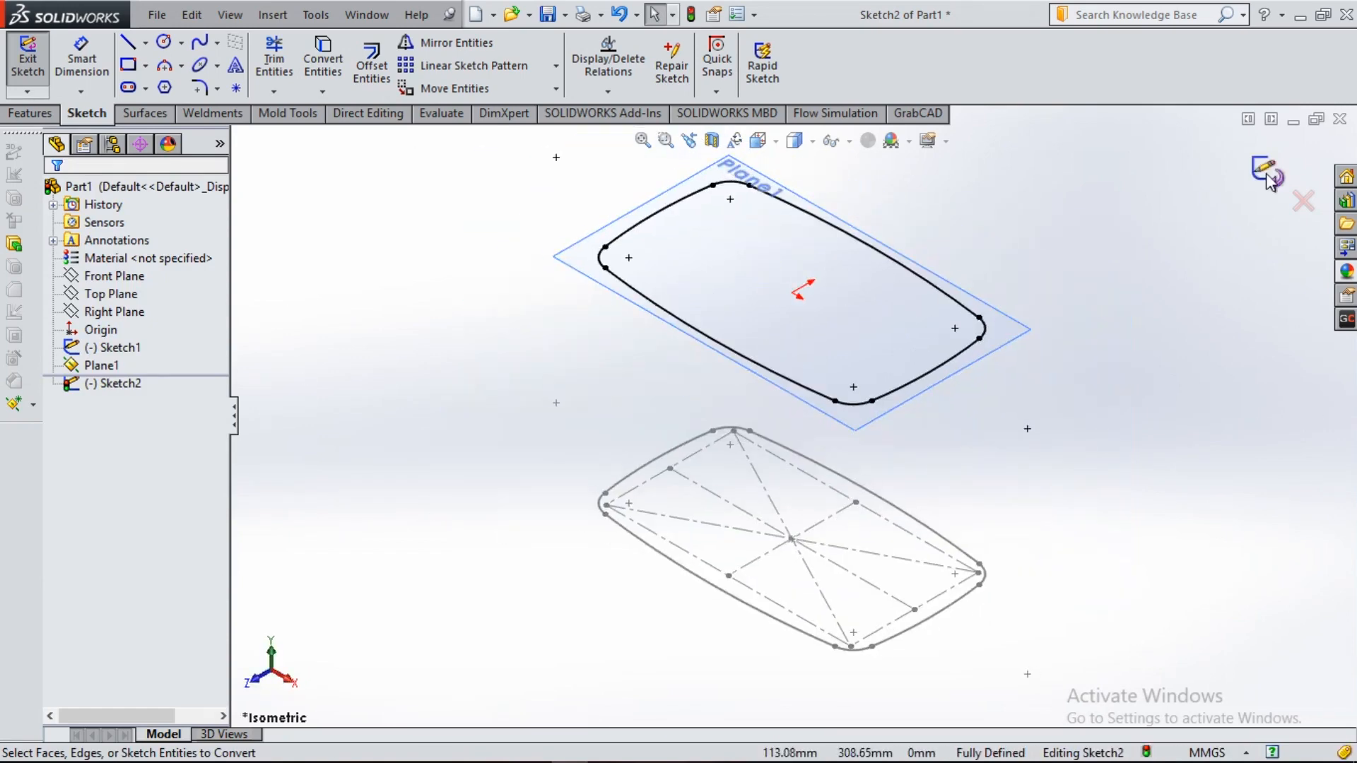
{"action": "left_click", "coordinate": [1269, 175]}
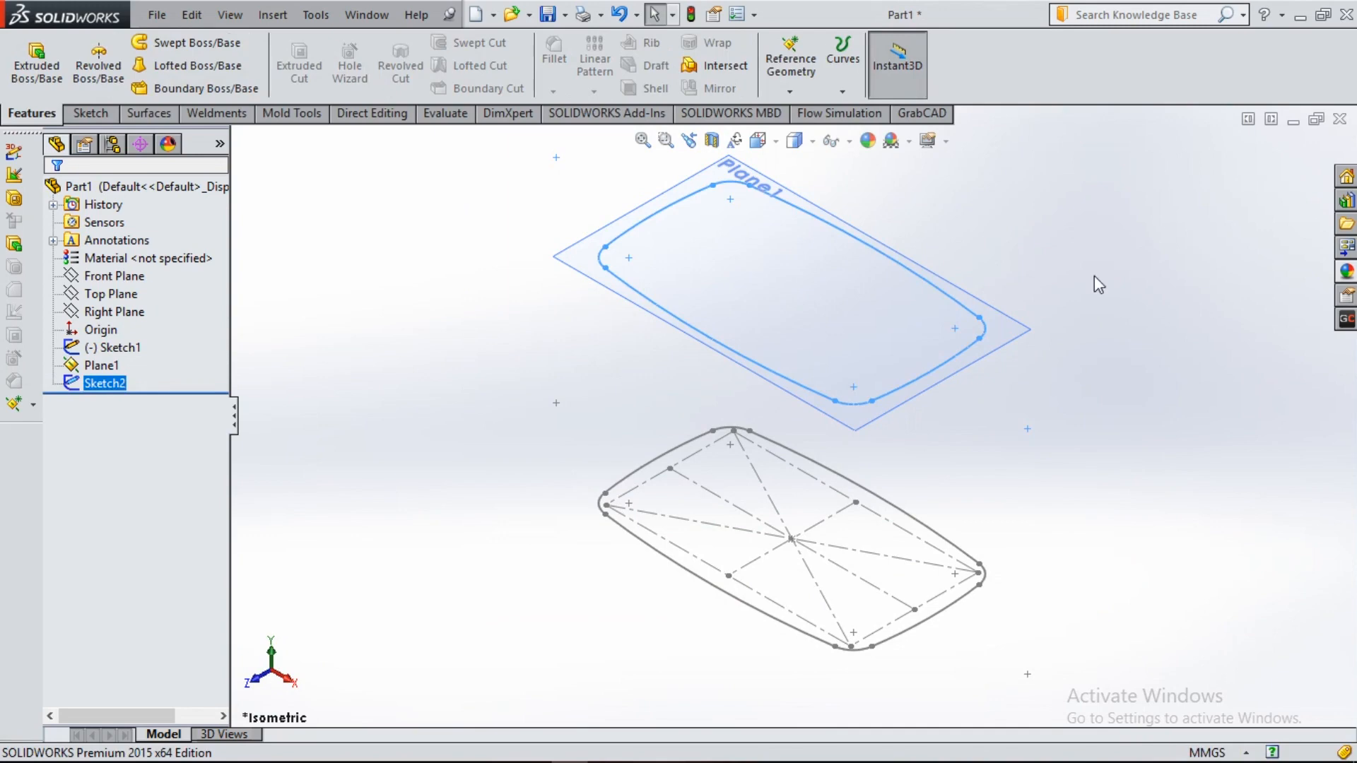
- Create a second reference plane offset 125 mm above Plane1
{"action": "left_click", "coordinate": [789, 90]}
{"action": "left_click", "coordinate": [830, 112]}
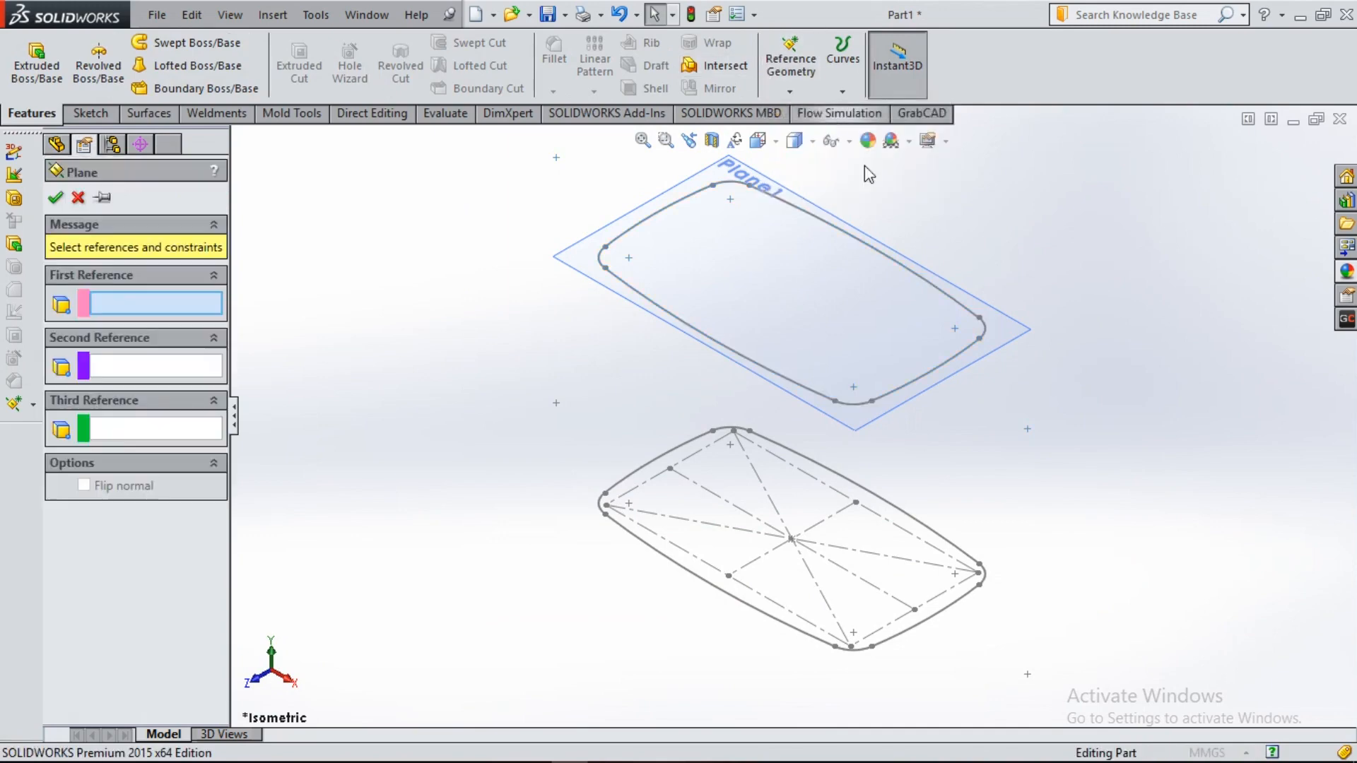
{"action": "left_click", "coordinate": [1004, 329]}
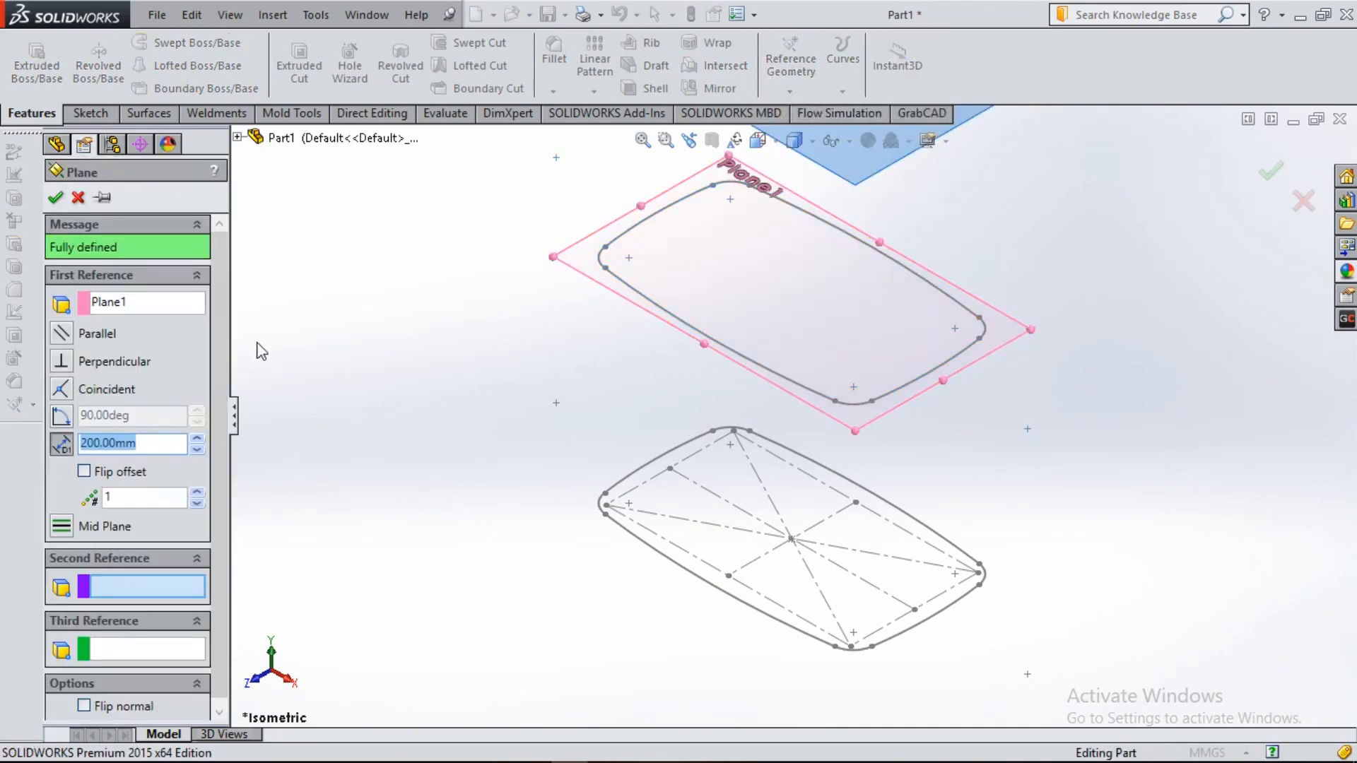
{"action": "type", "text": "125"}
{"action": "key", "text": "Return"}
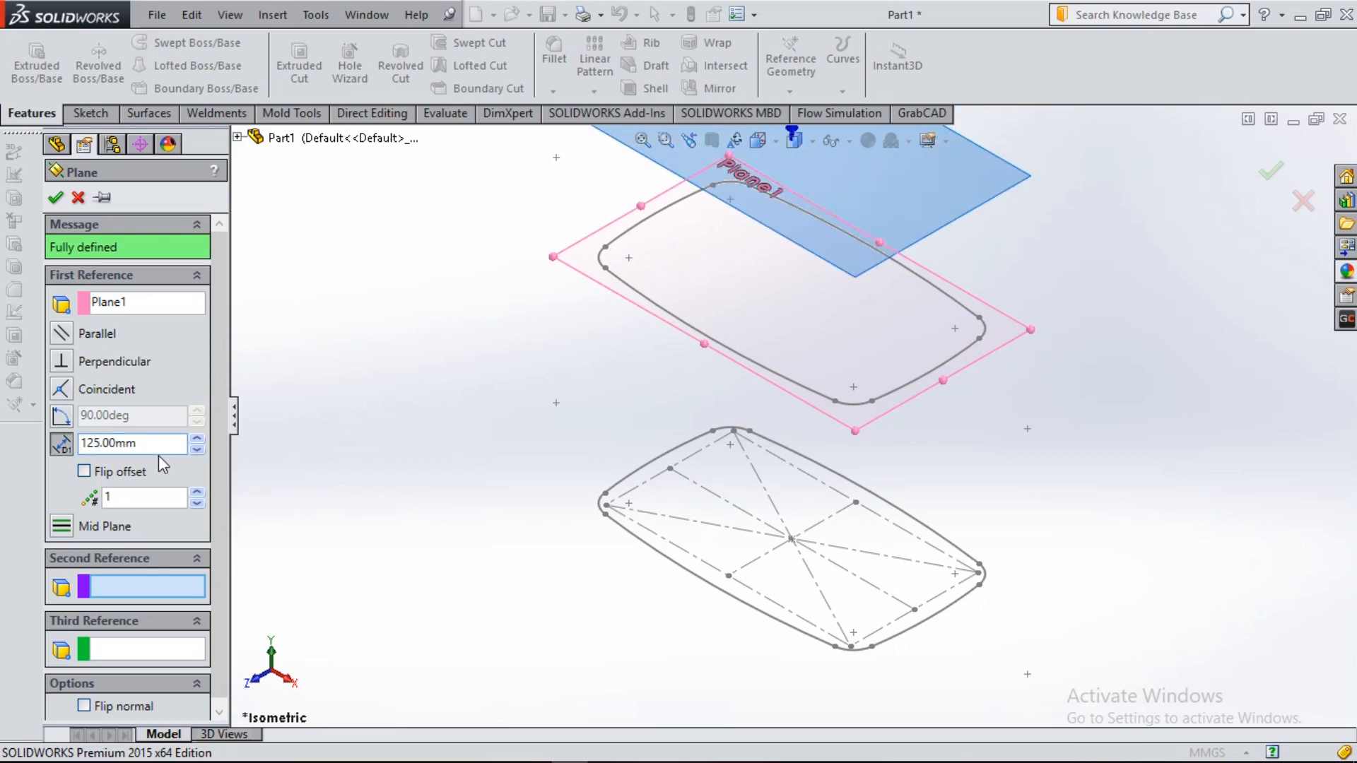
{"action": "left_click", "coordinate": [57, 199]}
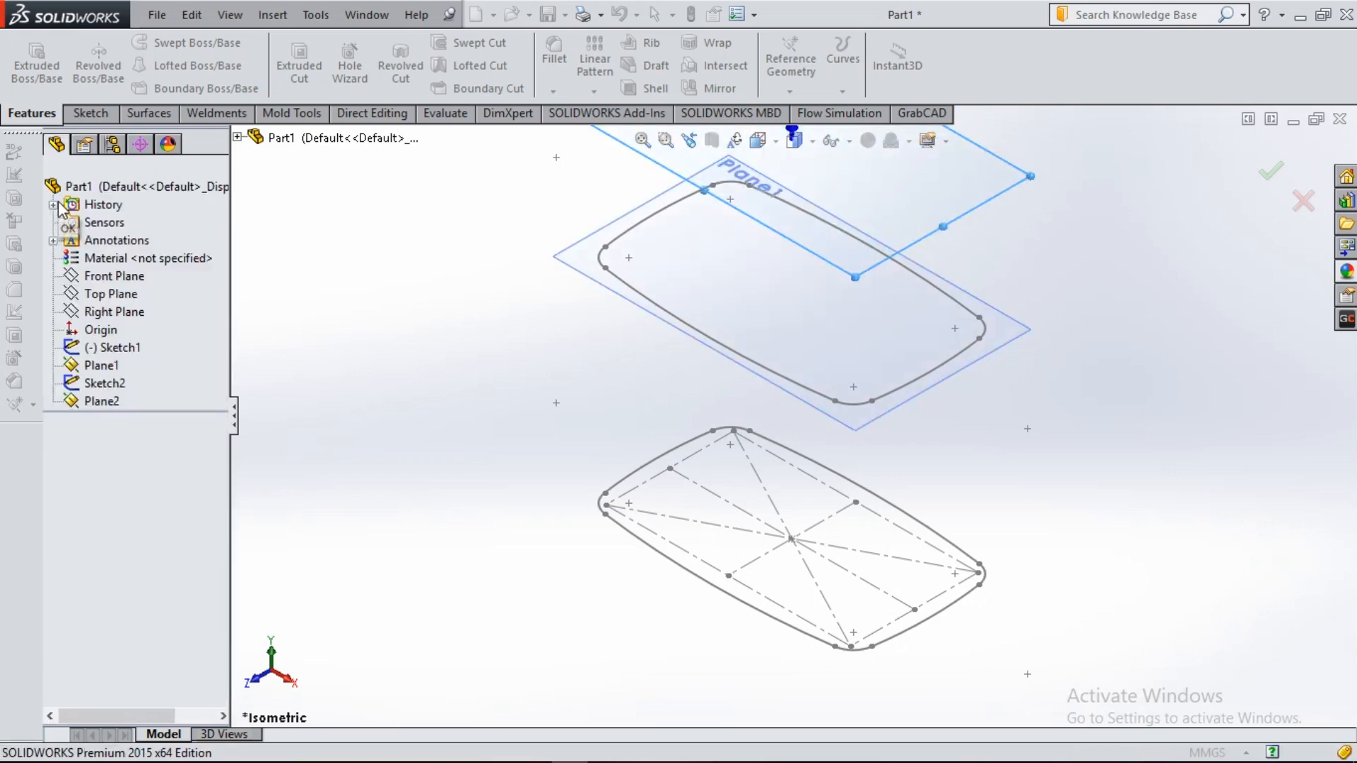
- Sketch on Plane2 a vertical centerline about 61 mm right of center, spanning between the base rectangle's two long construction edges
{"action": "left_click", "coordinate": [945, 187]}
{"action": "left_click", "coordinate": [1025, 121]}
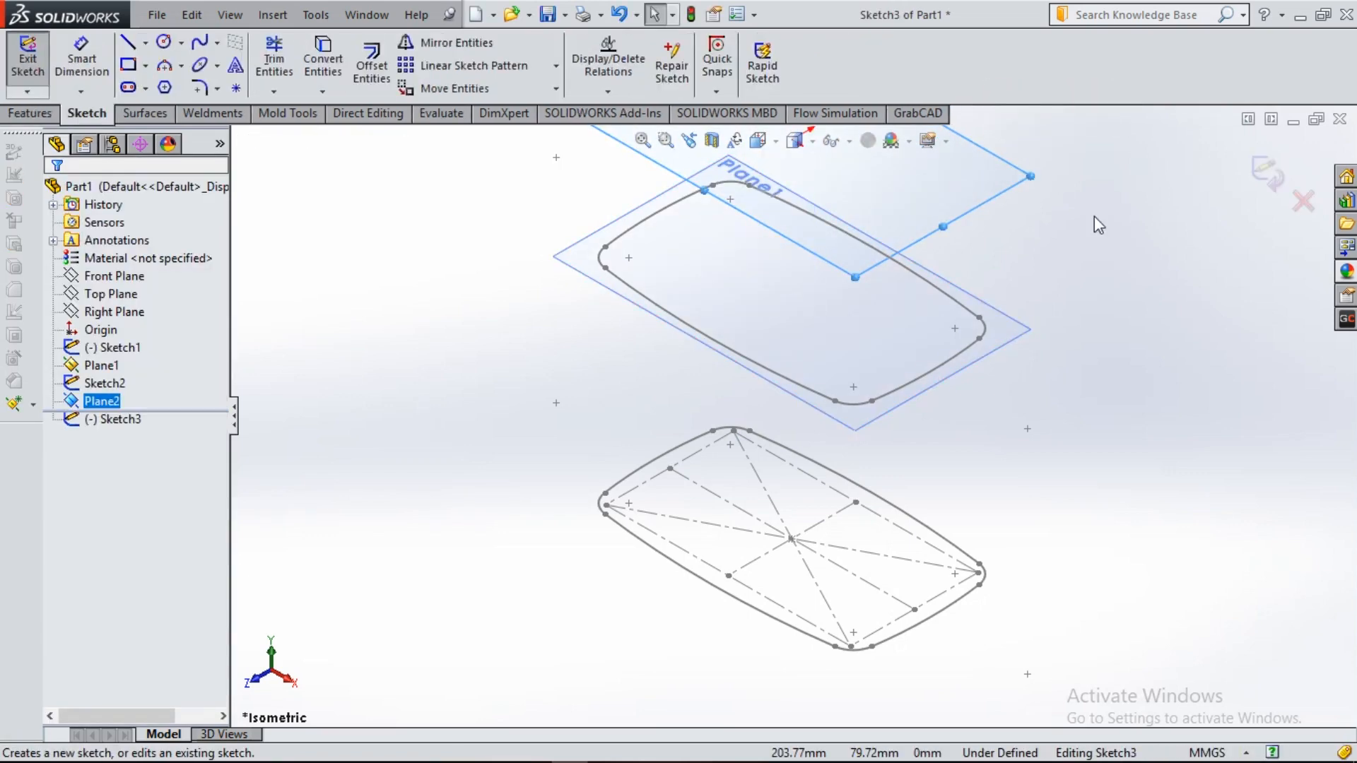
{"action": "left_click", "coordinate": [145, 42]}
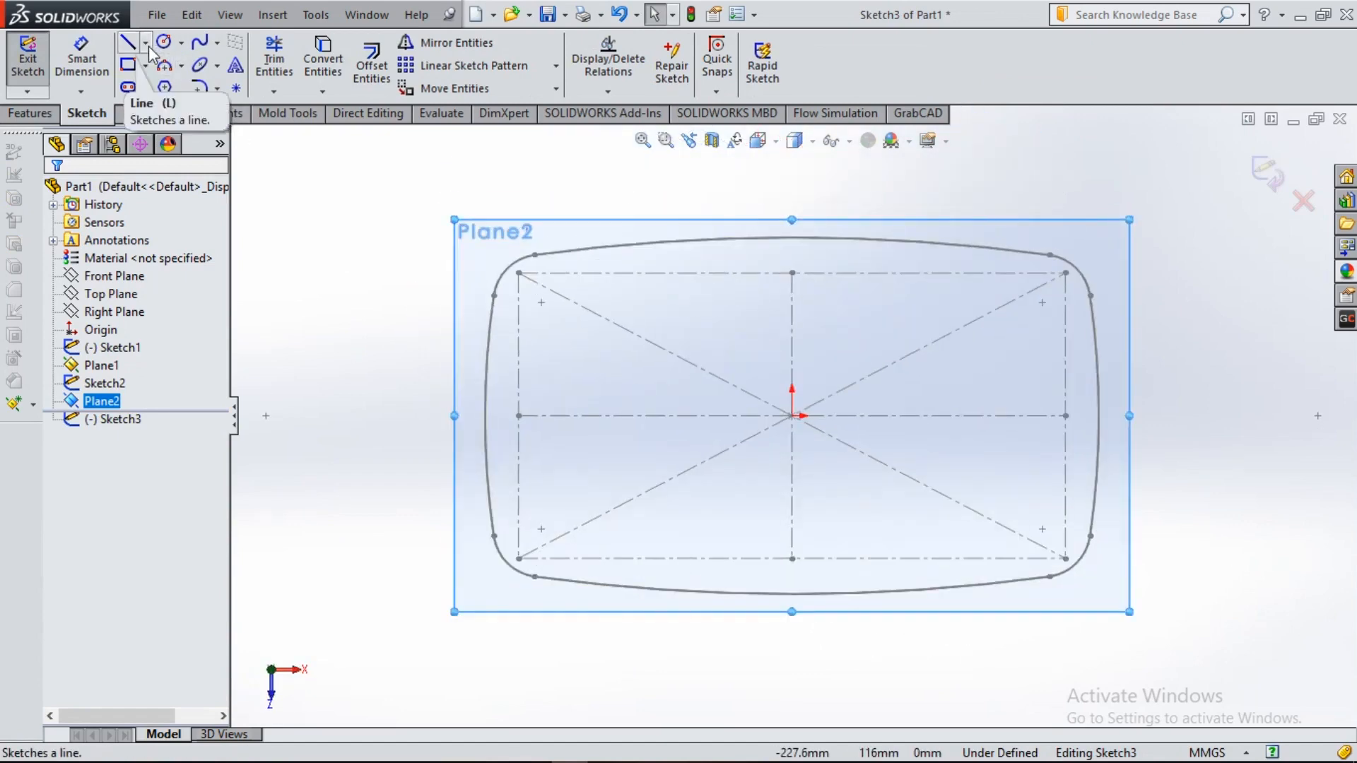
{"action": "left_click", "coordinate": [173, 83]}
{"action": "left_click_drag", "start_coordinate": [938, 273], "coordinate": [938, 559]}
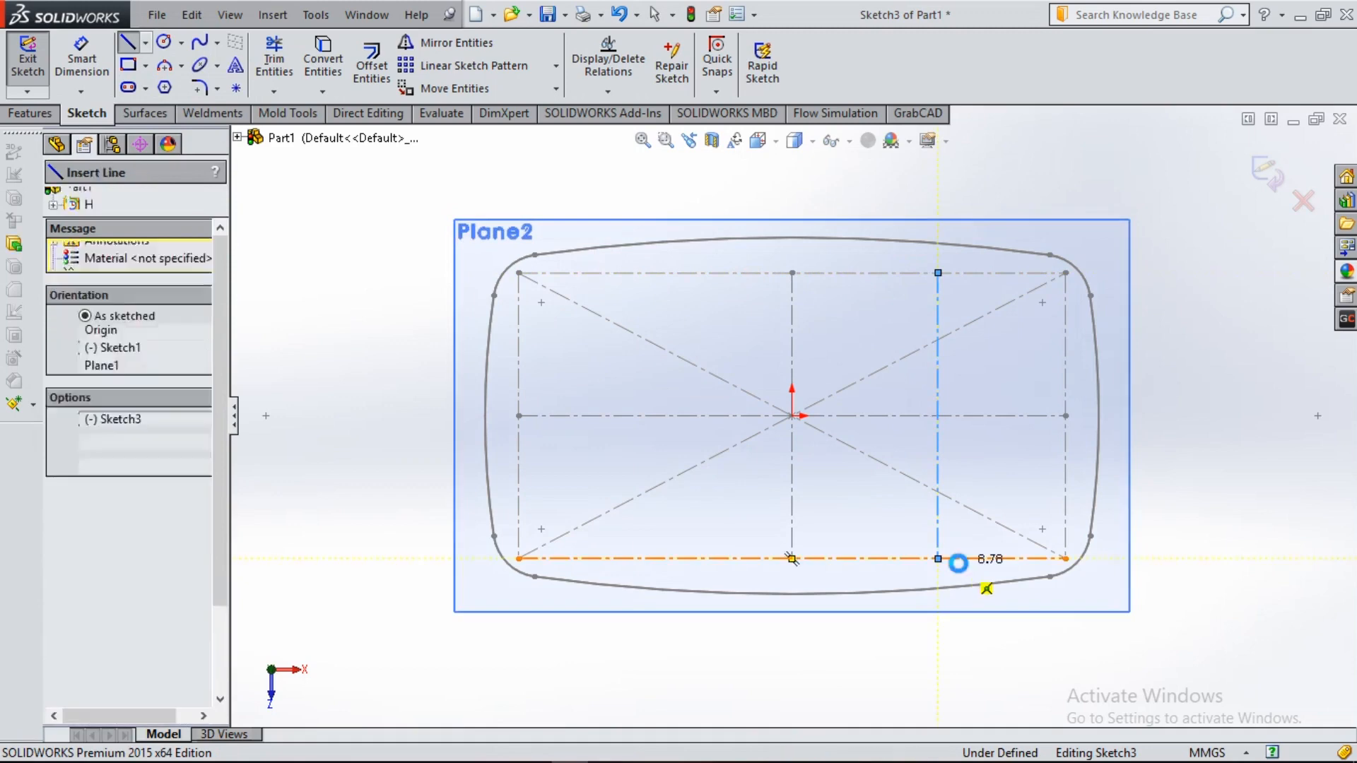
{"action": "key", "text": "Escape"}
- Dimension the new centerline 85 mm from the base profile's vertical center construction line and exit the sketch
{"action": "left_click", "coordinate": [103, 71]}
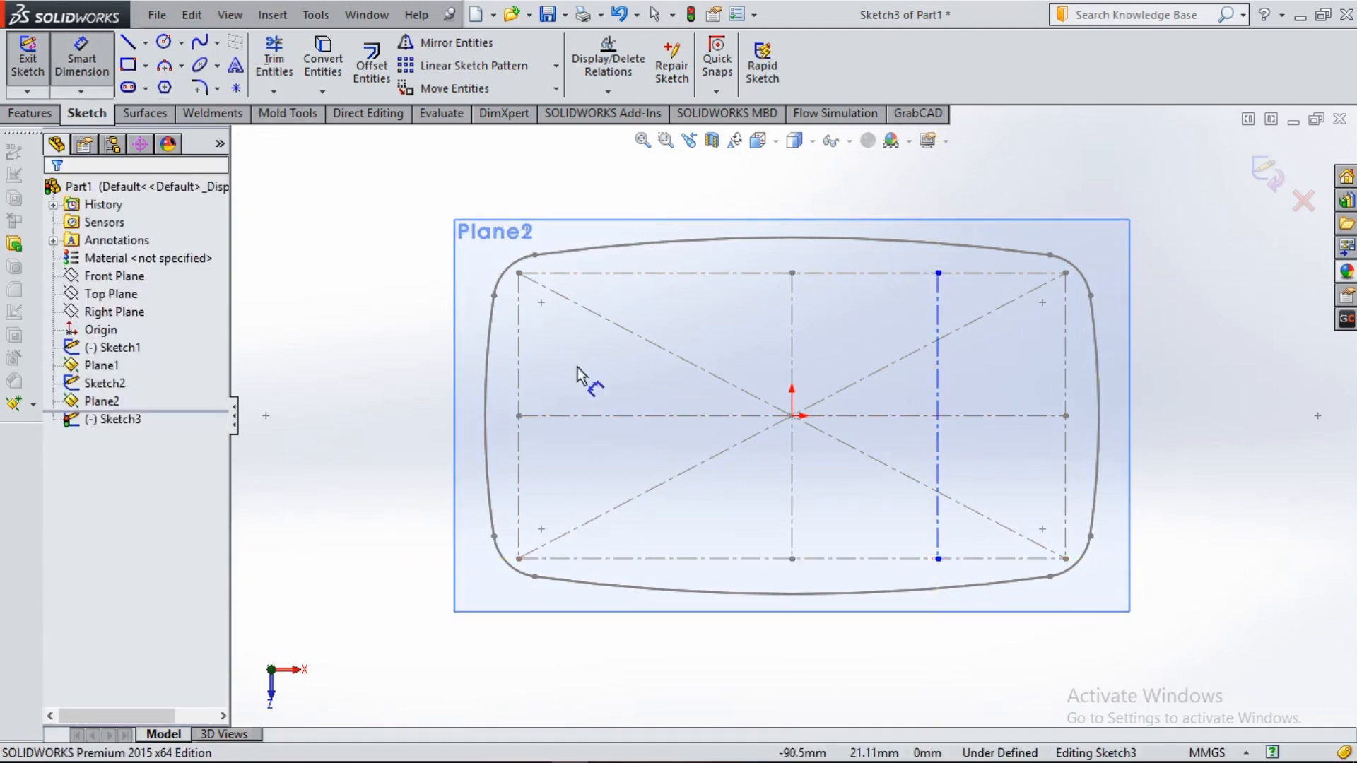
{"action": "left_click", "coordinate": [793, 491]}
{"action": "left_click", "coordinate": [938, 551]}
{"action": "left_click", "coordinate": [875, 652]}
{"action": "type", "text": "85"}
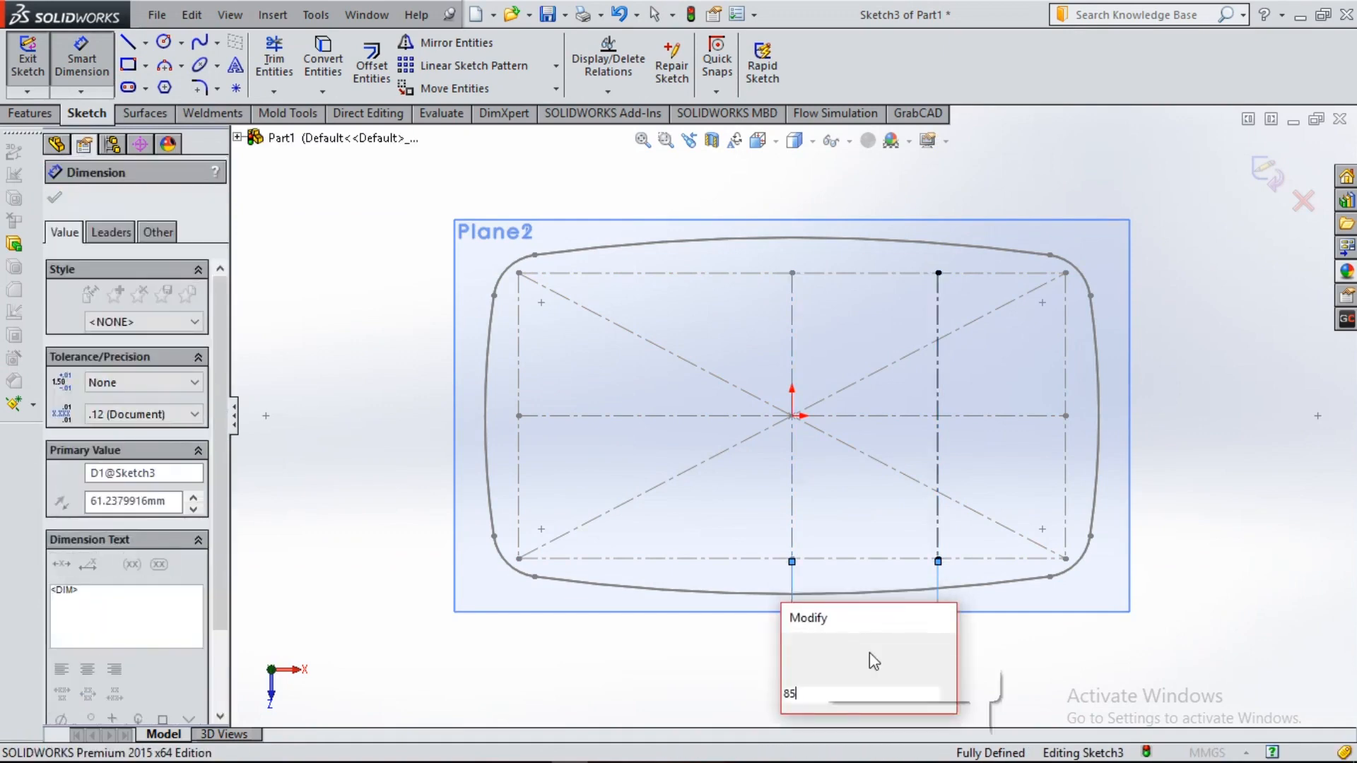
{"action": "key", "text": "Return"}
{"action": "left_click", "coordinate": [56, 199]}
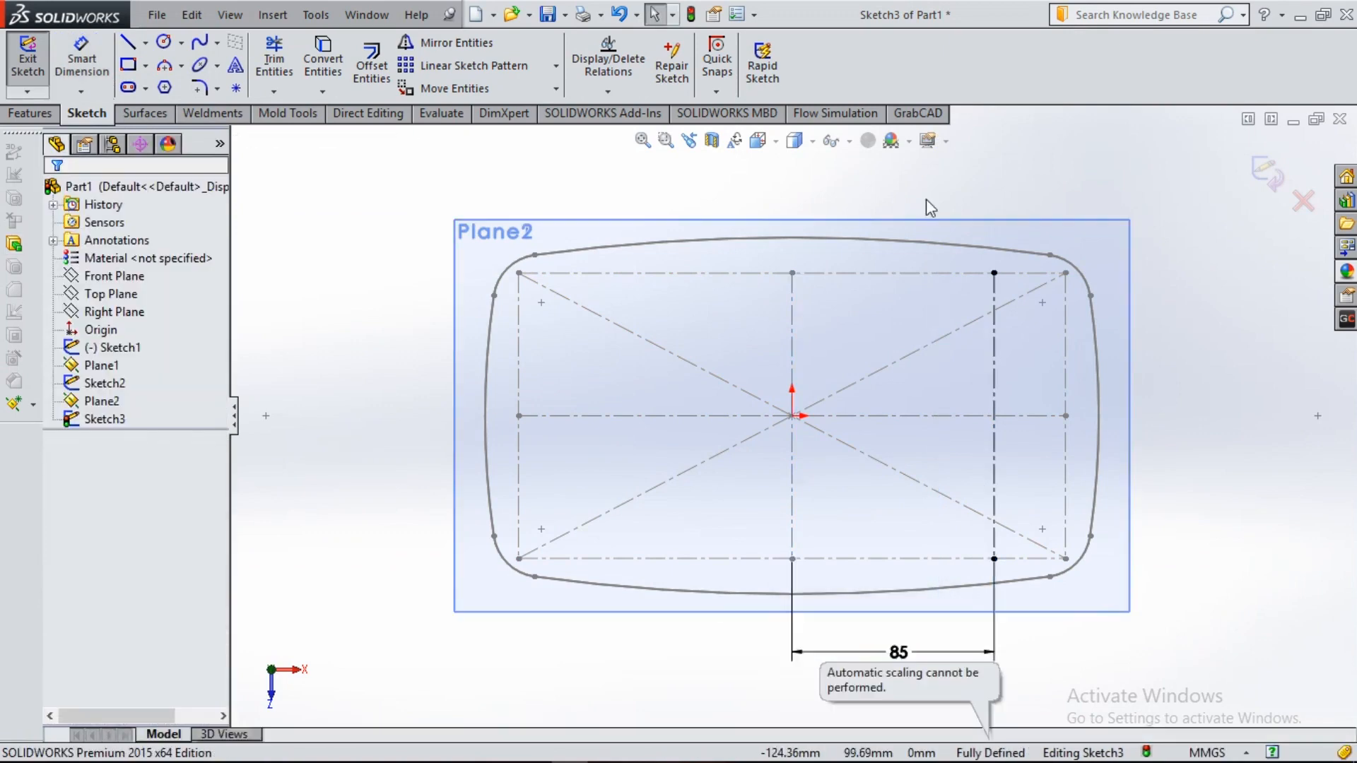
{"action": "left_click", "coordinate": [1266, 173]}
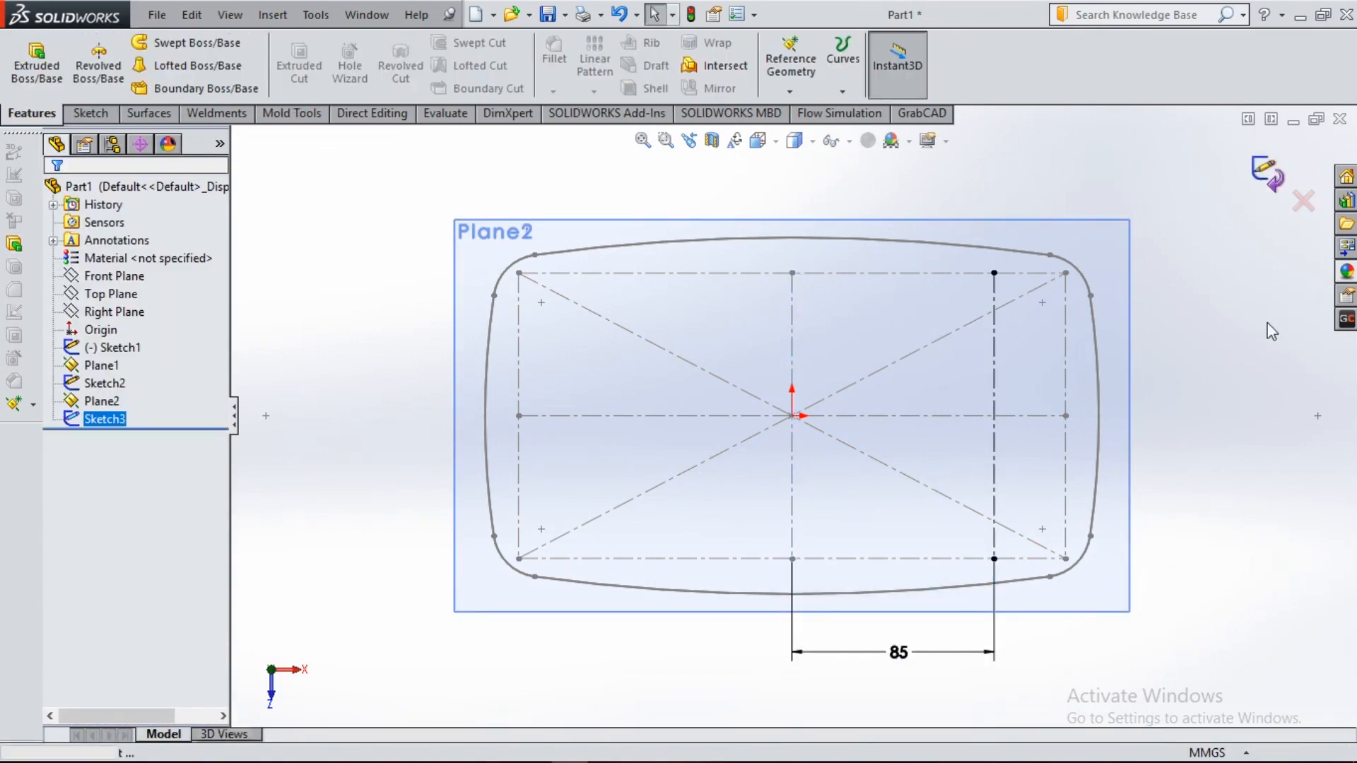
- Create a reference plane through the sketched centerline at an angle of 150° to Plane2
{"action": "left_click", "coordinate": [786, 91]}
{"action": "left_click", "coordinate": [828, 113]}
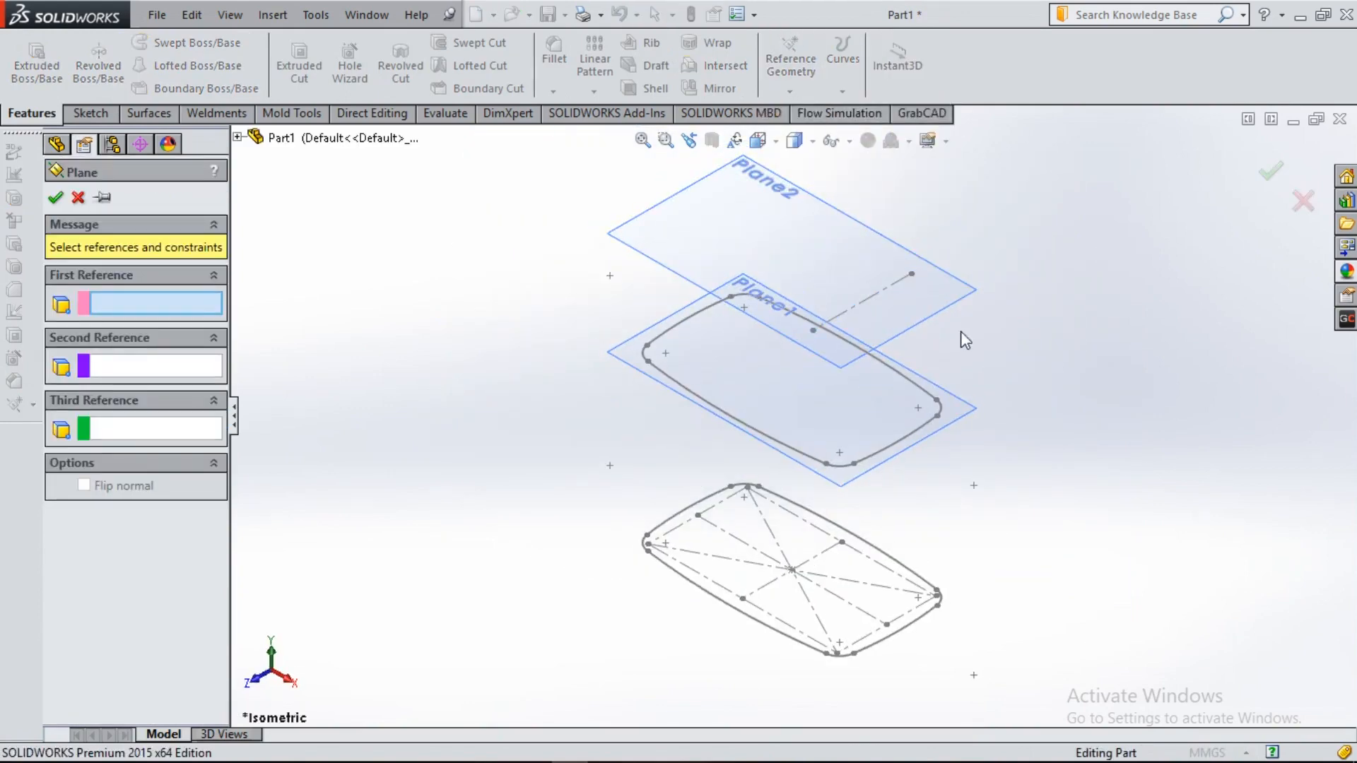
{"action": "left_click", "coordinate": [921, 310]}
{"action": "left_click", "coordinate": [877, 308]}
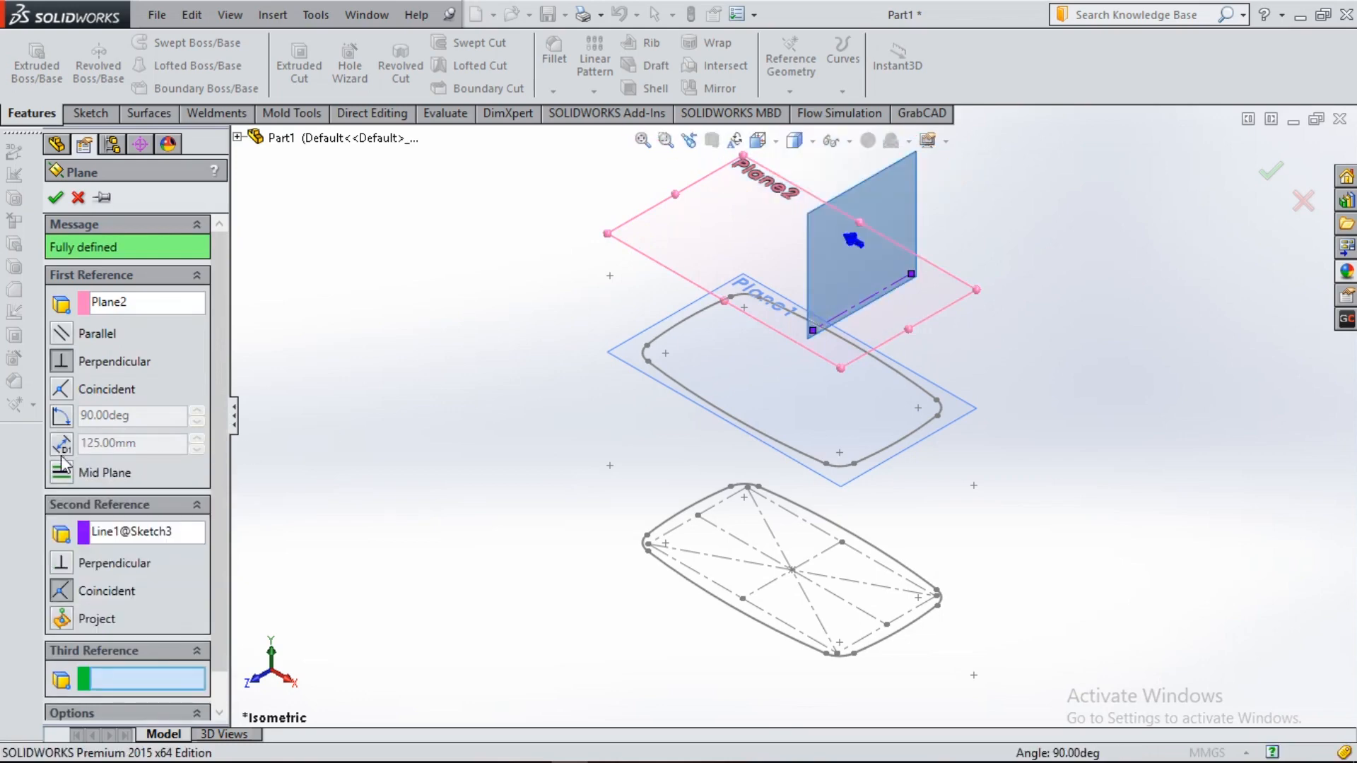
{"action": "left_click", "coordinate": [61, 417]}
{"action": "left_click", "coordinate": [144, 416]}
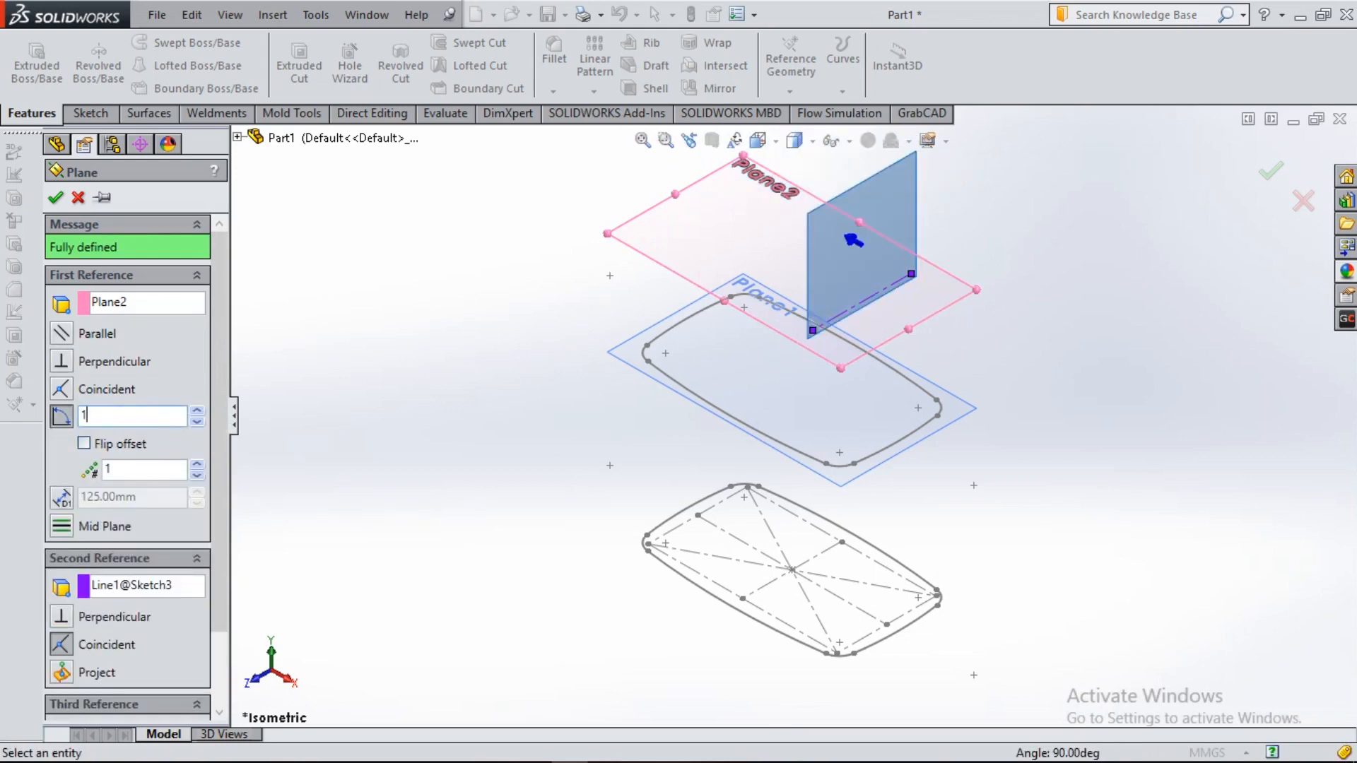
{"action": "type", "text": "150"}
{"action": "key", "text": "Return"}
{"action": "left_click", "coordinate": [55, 198]}
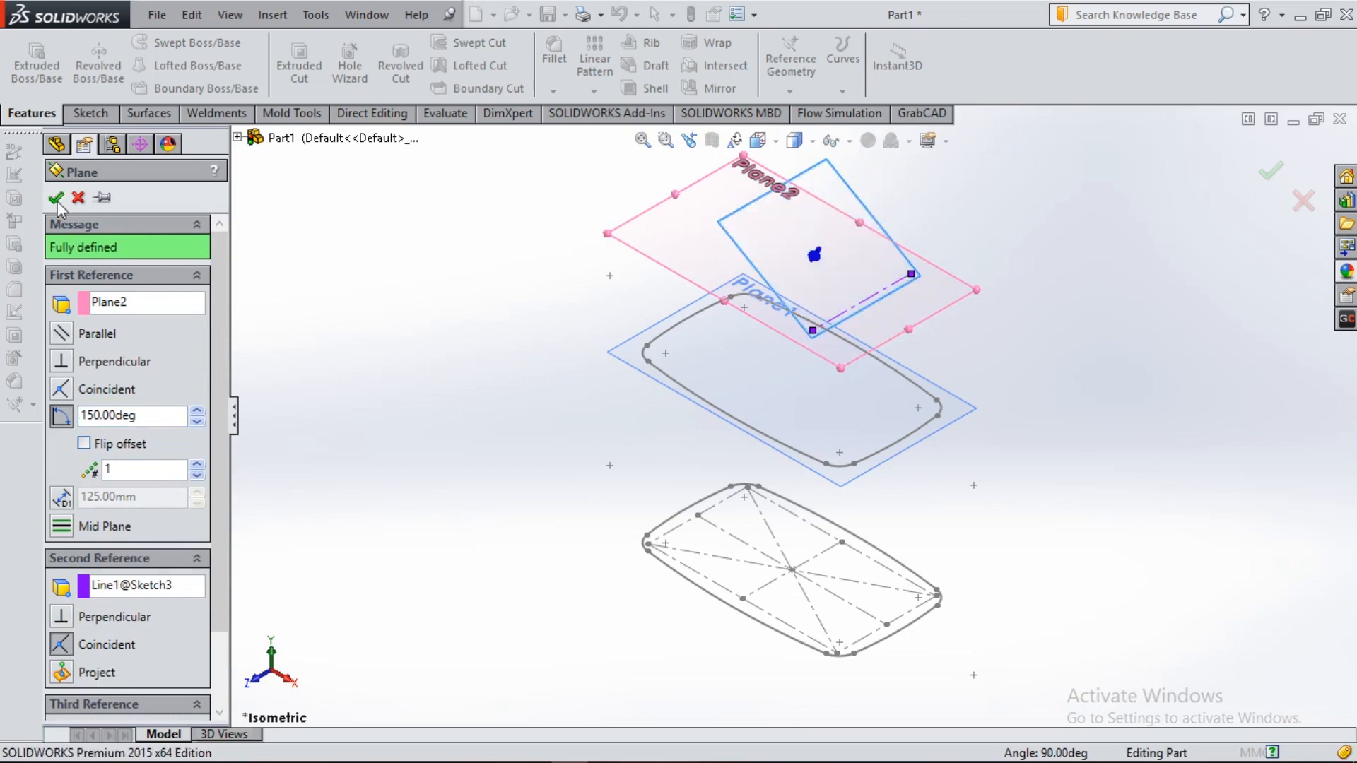
- Hide the two horizontal offset planes, Plane2 and Plane1
{"action": "left_click", "coordinate": [670, 243]}
{"action": "left_click", "coordinate": [767, 182]}
{"action": "left_click", "coordinate": [648, 347]}
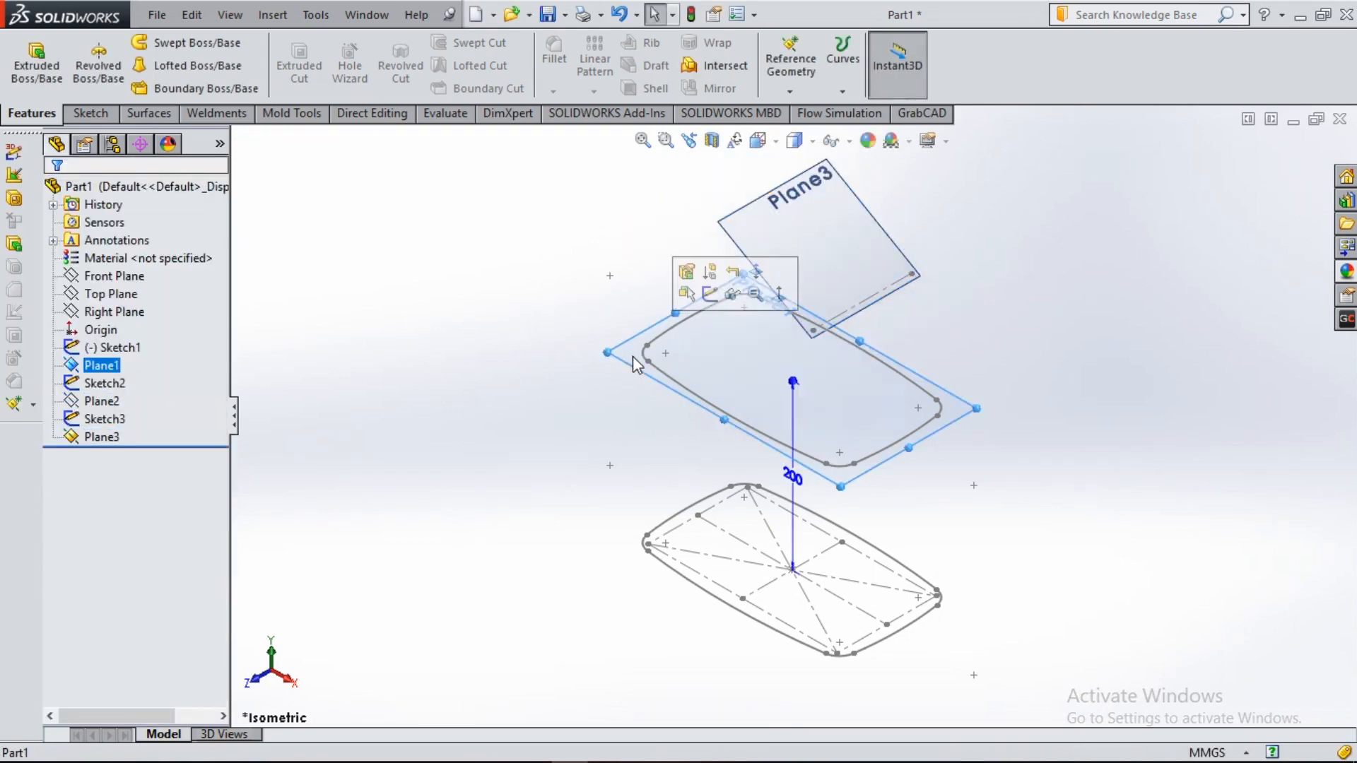
{"action": "left_click", "coordinate": [736, 297]}
- Start a sketch on the angled plane and draw a vertical centerline about 130 mm long upward from the midpoint of the plane's lower edge
{"action": "left_click", "coordinate": [816, 265]}
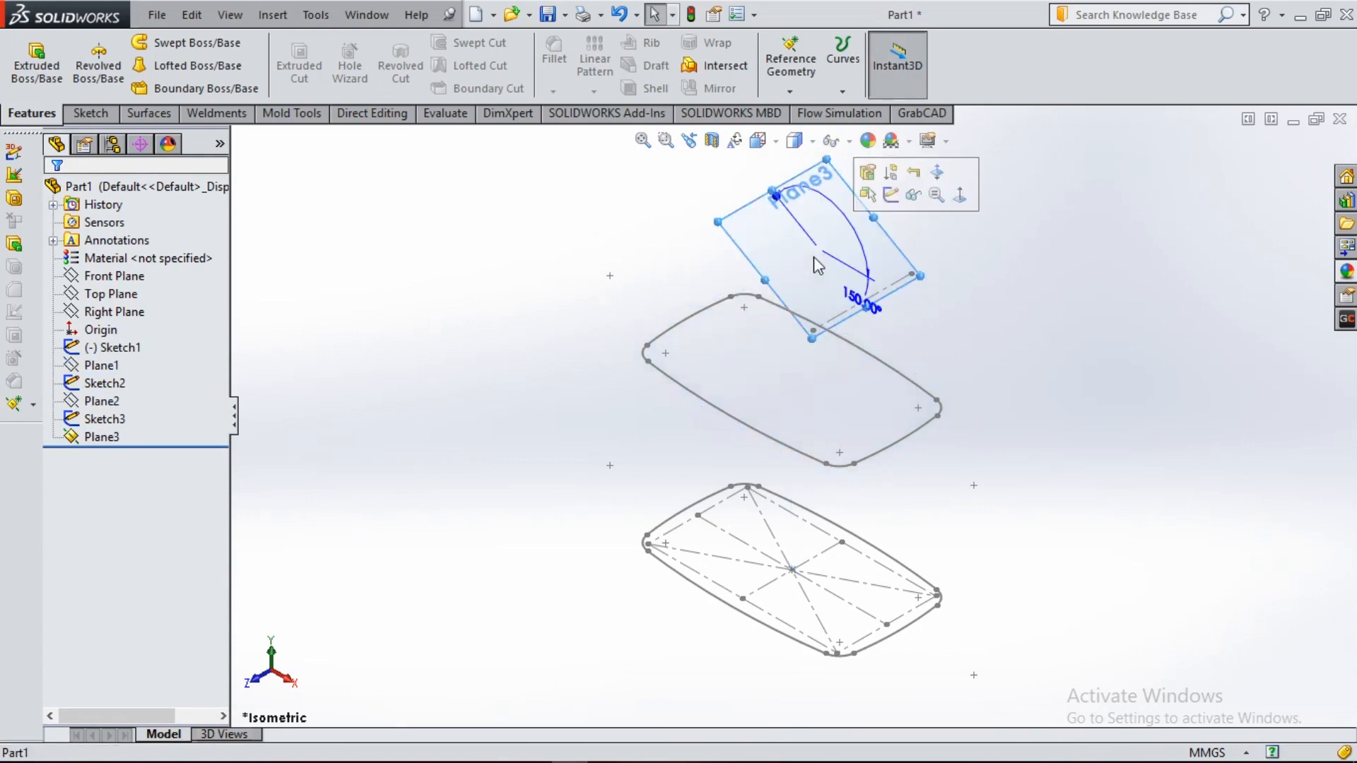
{"action": "left_click", "coordinate": [891, 195]}
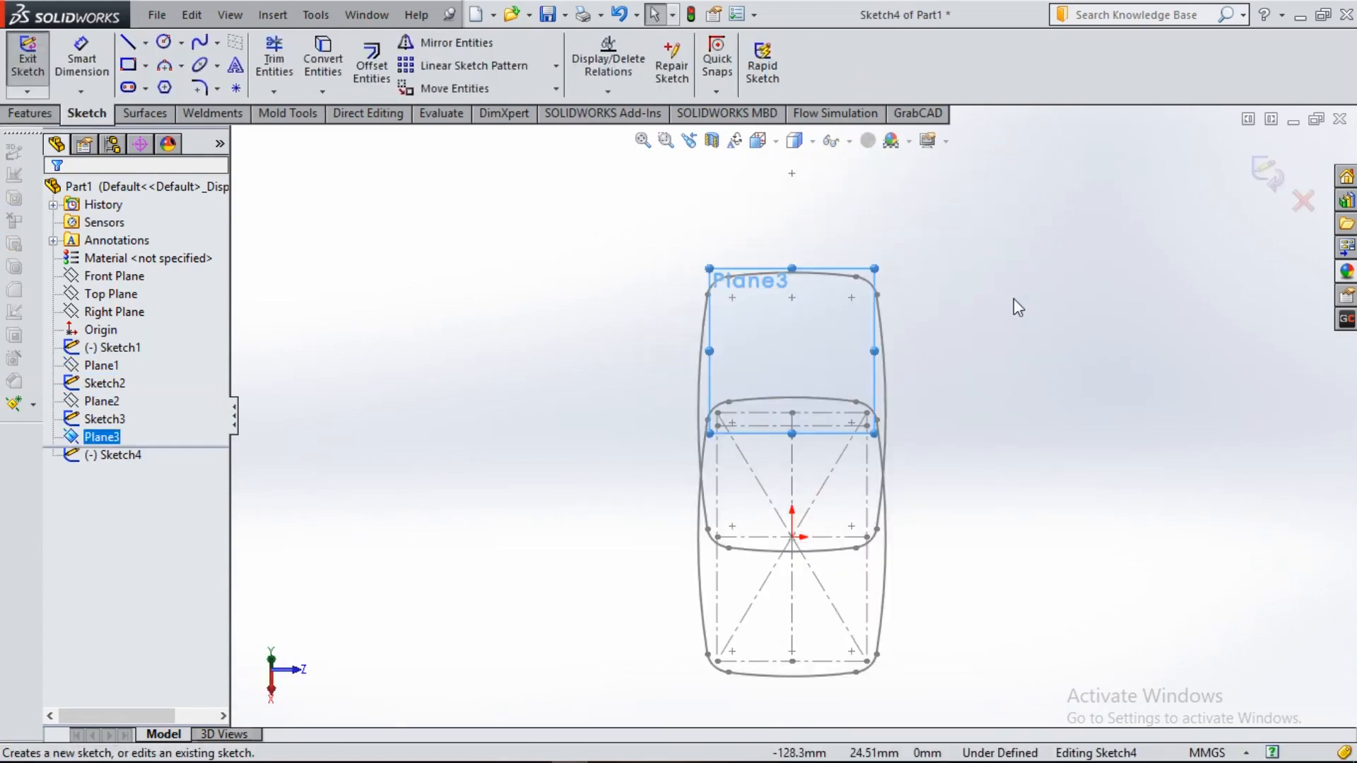
{"action": "left_click", "coordinate": [146, 43]}
{"action": "left_click", "coordinate": [183, 86]}
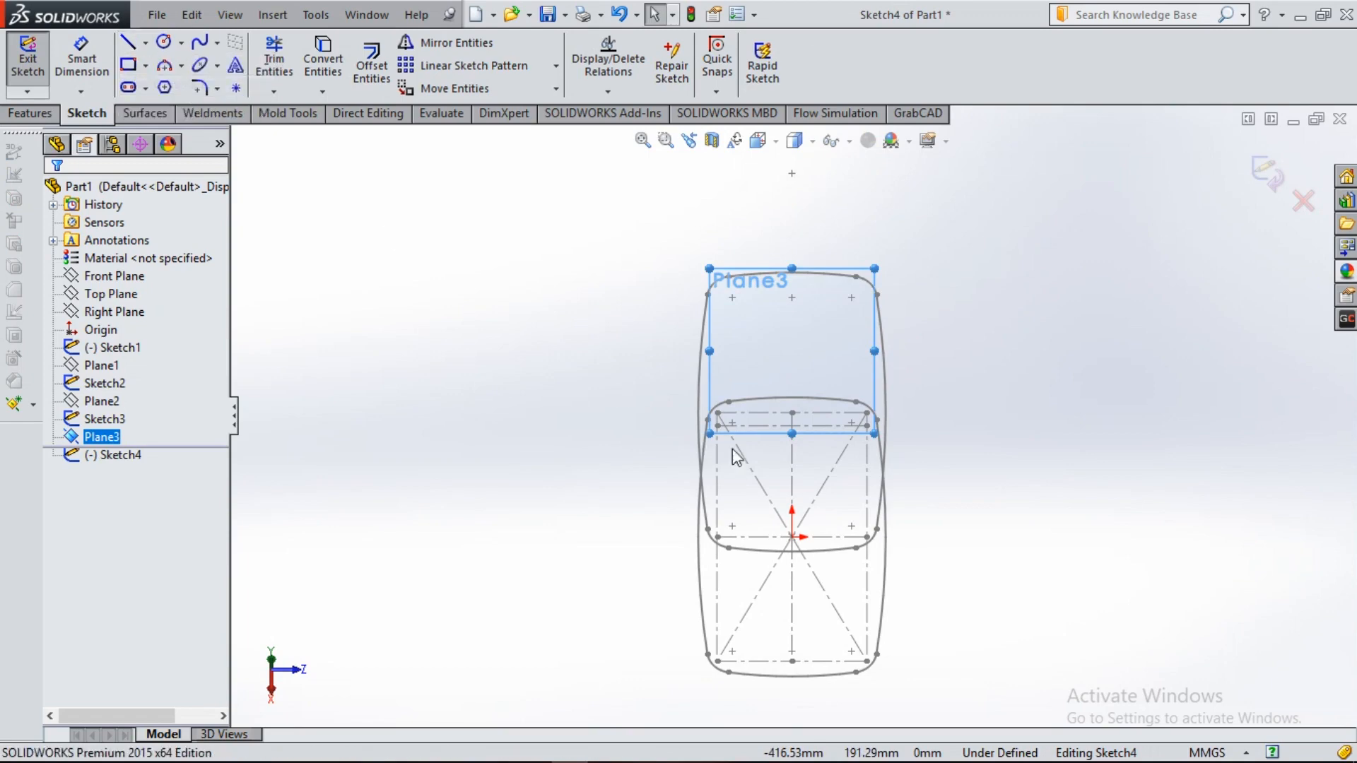
{"action": "left_click", "coordinate": [792, 435]}
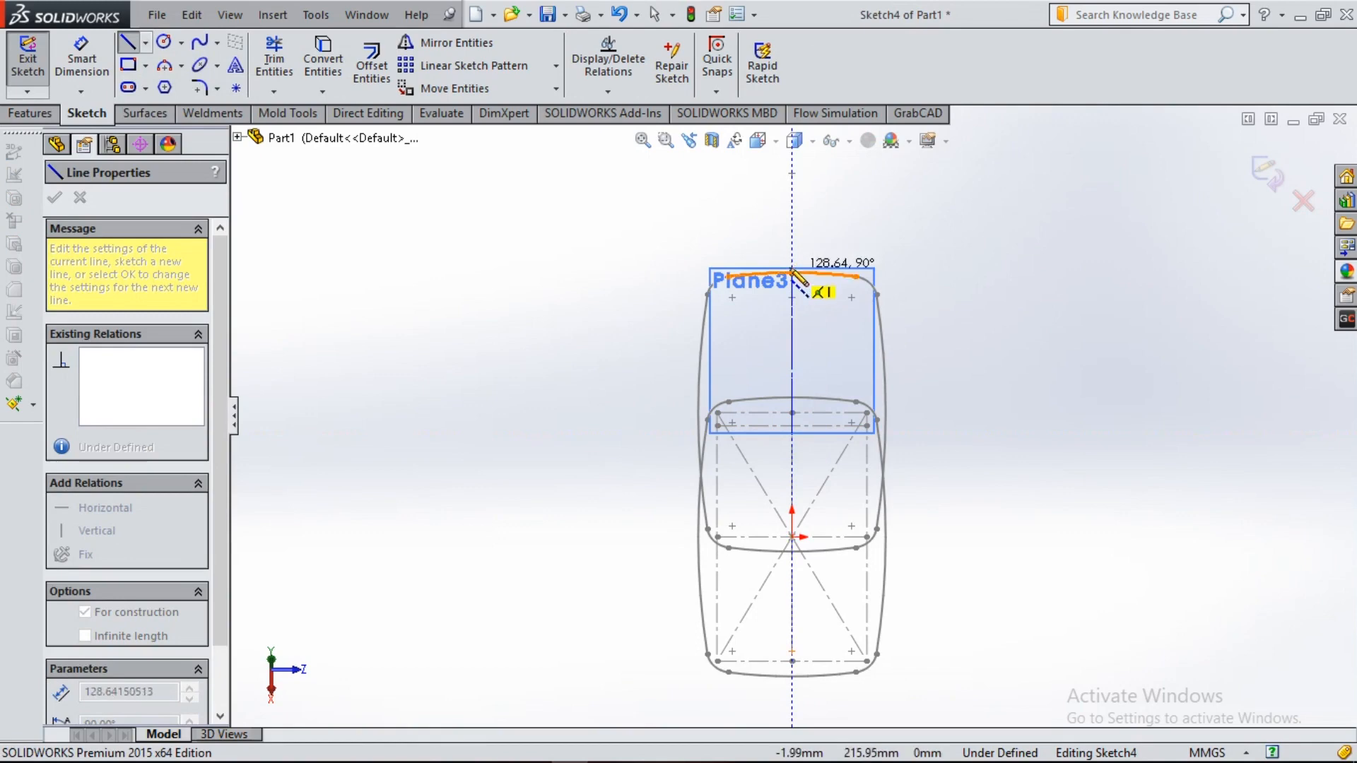
{"action": "left_click", "coordinate": [792, 266]}
{"action": "key", "text": "Escape"}
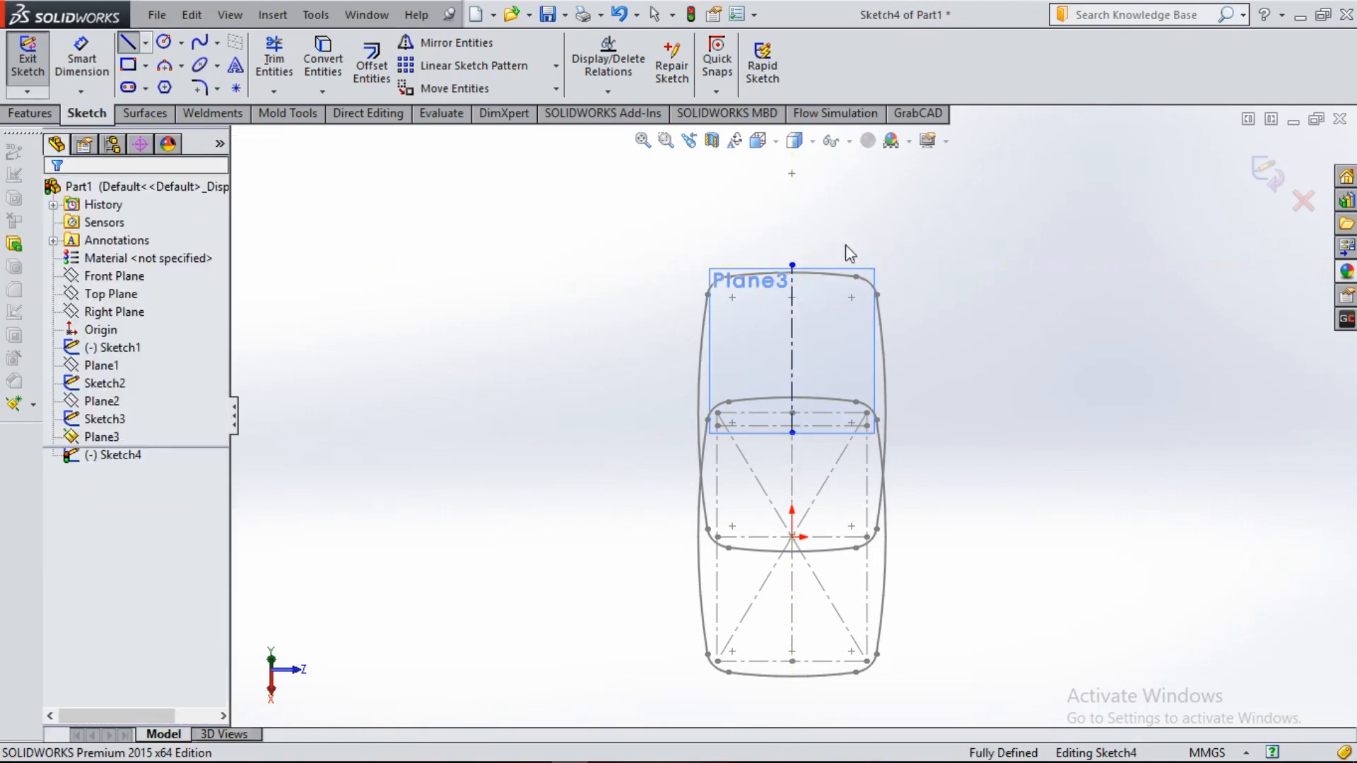
- Draw a circle of about 39 mm radius centered on the midpoint of the angled plane's centerline
{"action": "left_click", "coordinate": [82, 60]}
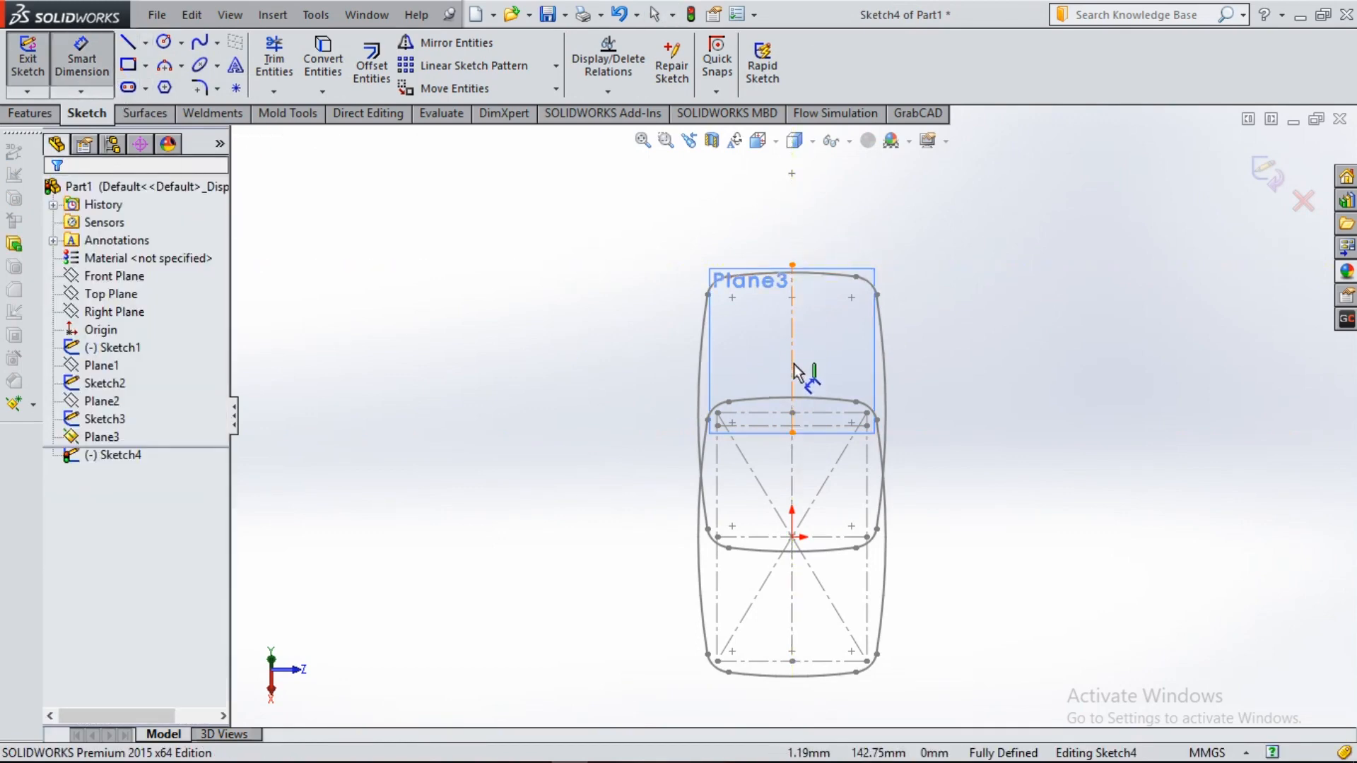
{"action": "left_click", "coordinate": [165, 43]}
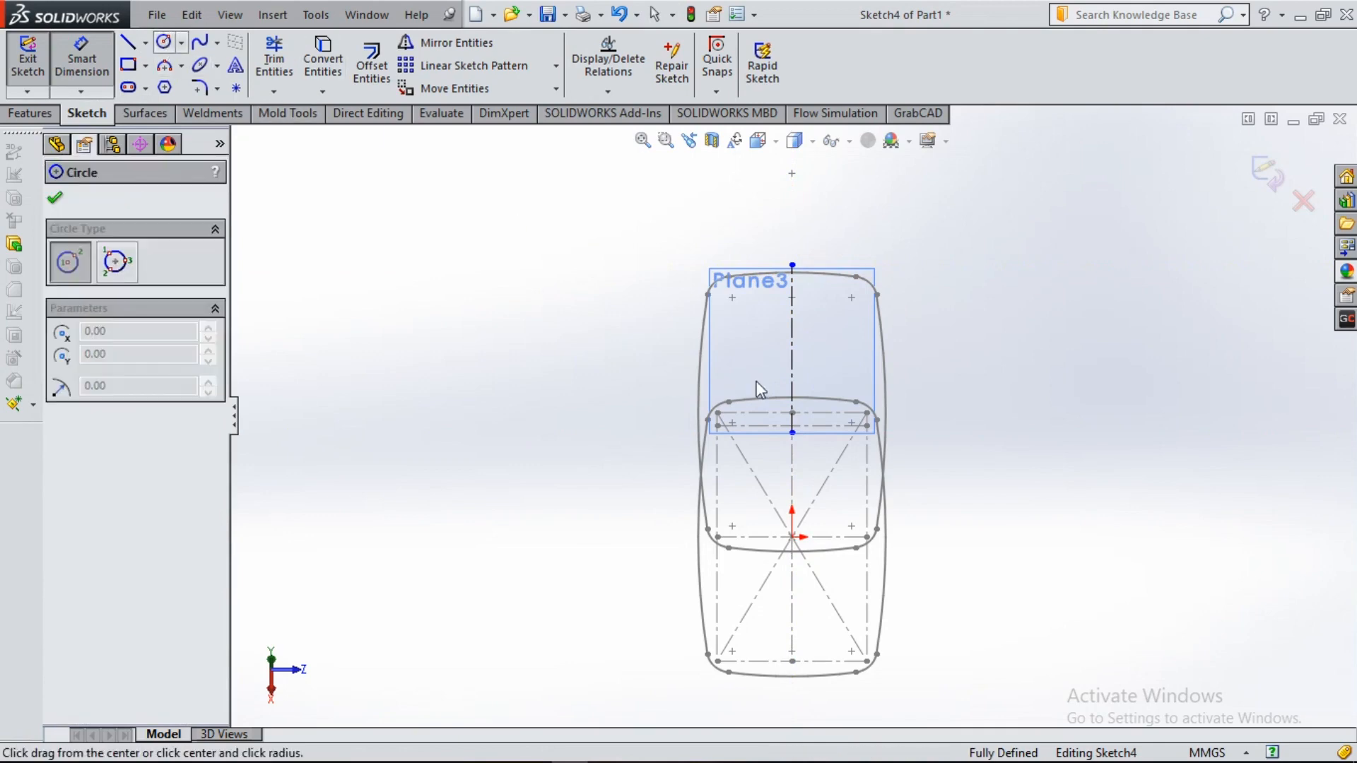
{"action": "left_click", "coordinate": [792, 349]}
{"action": "left_click", "coordinate": [792, 399]}
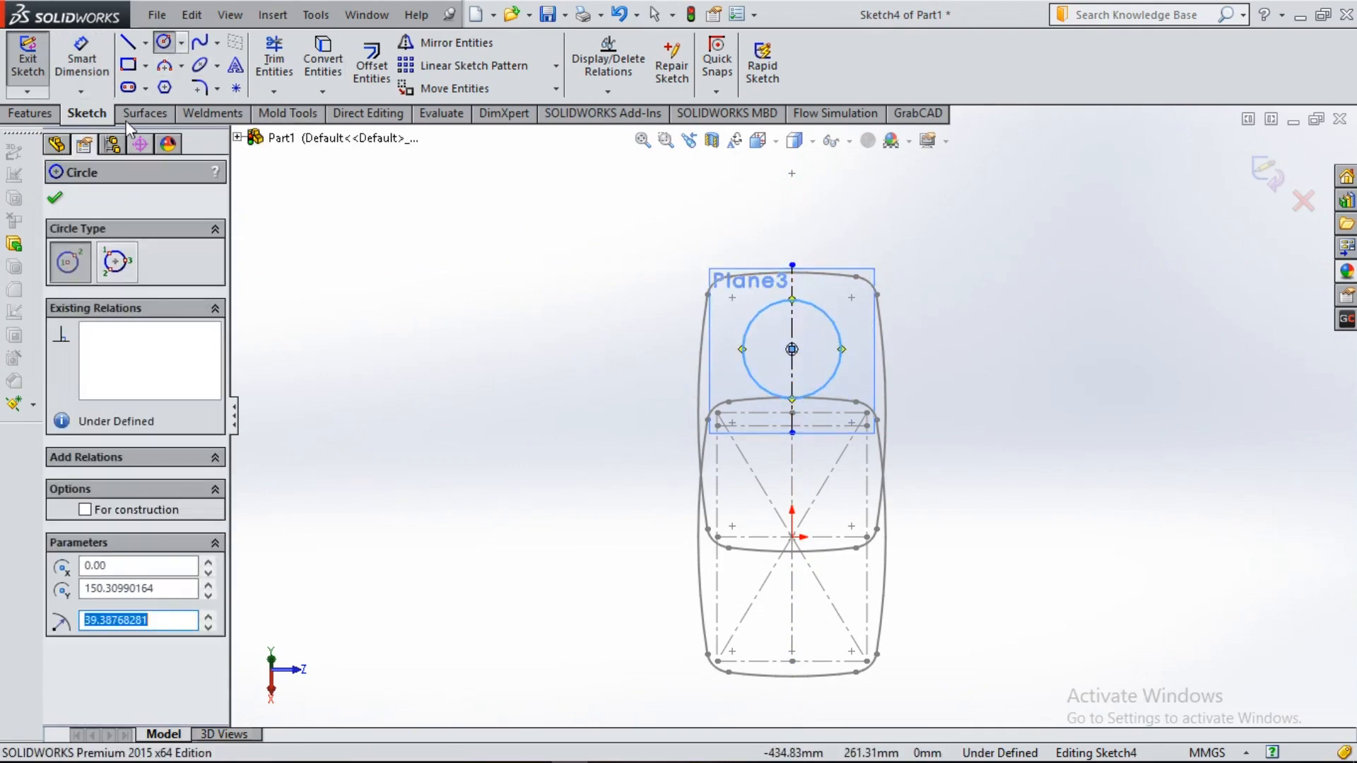
{"action": "left_click", "coordinate": [748, 329]}
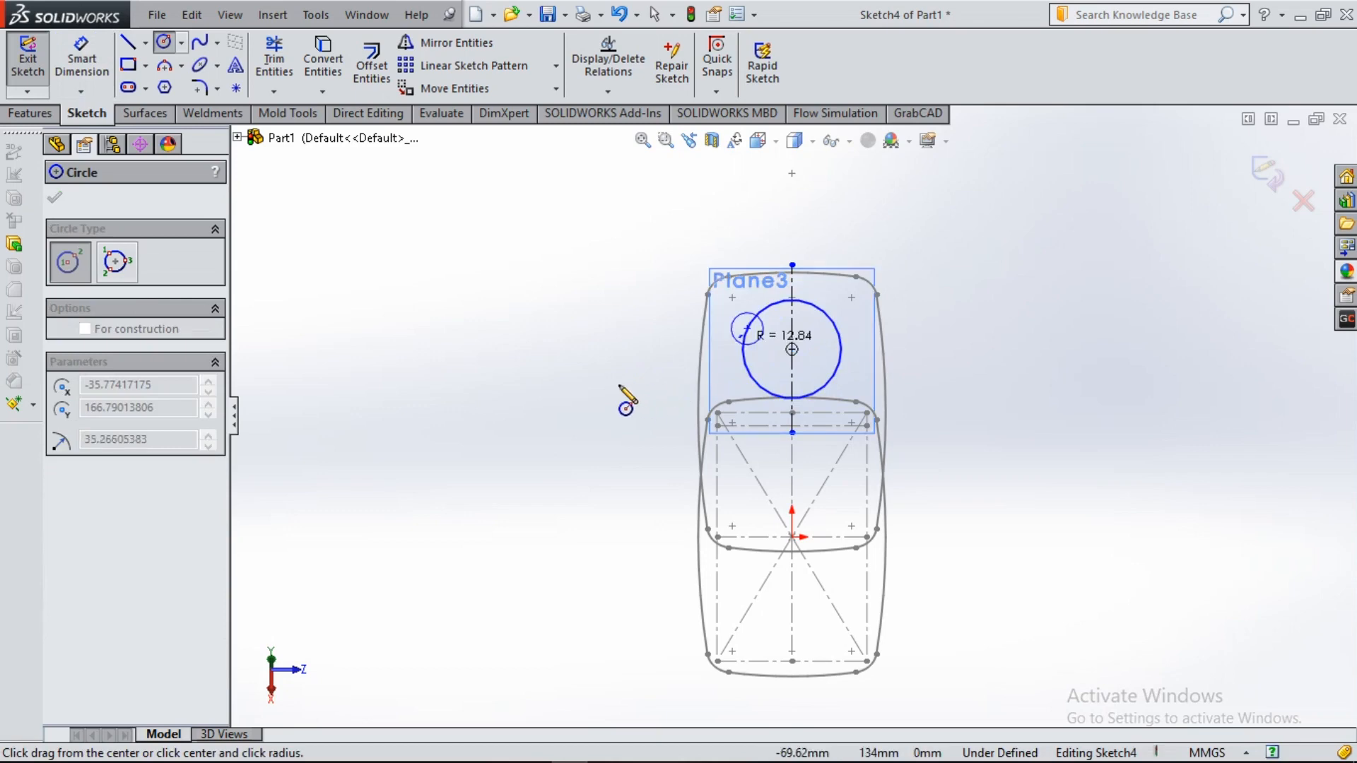
{"action": "key", "text": "Escape"}
- Dimension the circle's diameter to 60 mm
{"action": "left_click", "coordinate": [82, 64]}
{"action": "left_click", "coordinate": [748, 331]}
{"action": "left_click", "coordinate": [619, 364]}
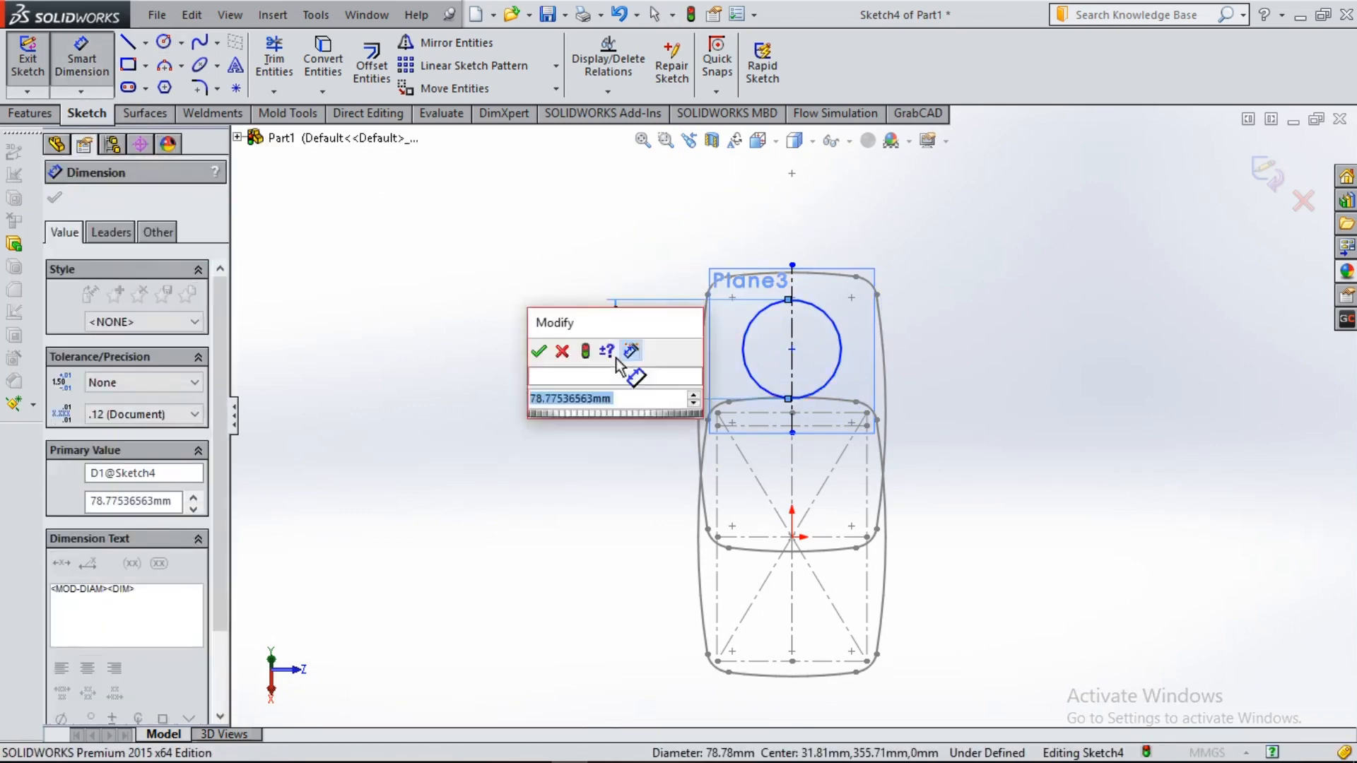
{"action": "type", "text": "60"}
{"action": "key", "text": "Return"}
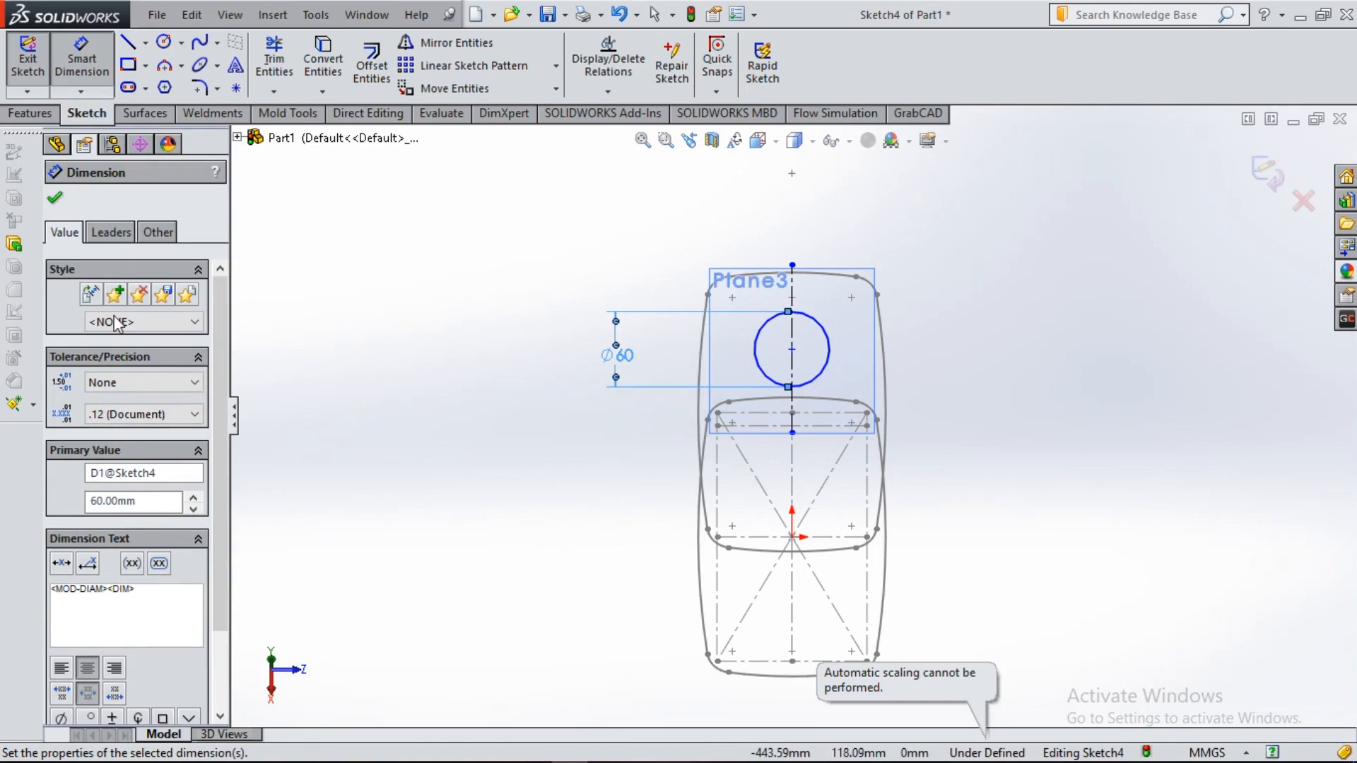
{"action": "left_click", "coordinate": [55, 198]}
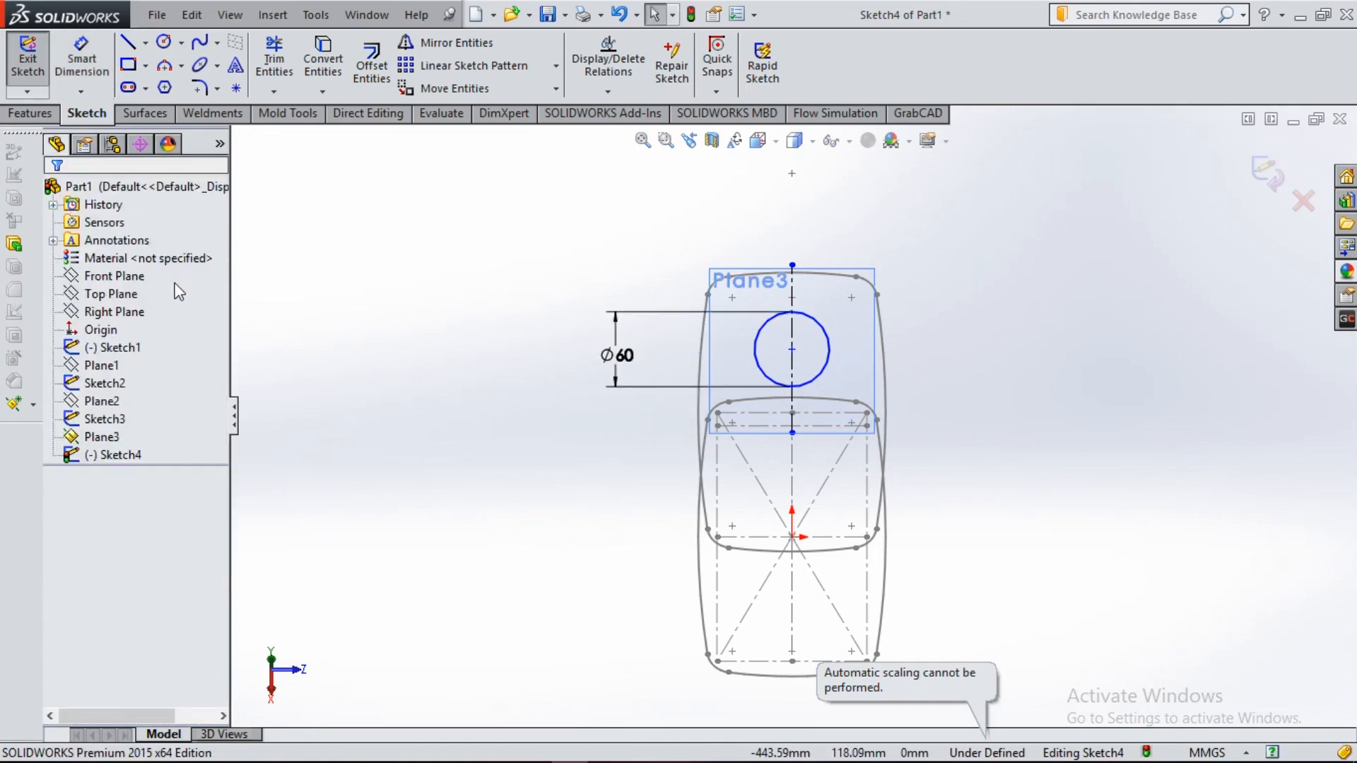
- Finish the circle sketch with its center dimensioned 100 mm from the origin, and hide the angled plane
{"action": "key", "text": "ctrl+7"}
{"action": "left_click", "coordinate": [164, 89]}
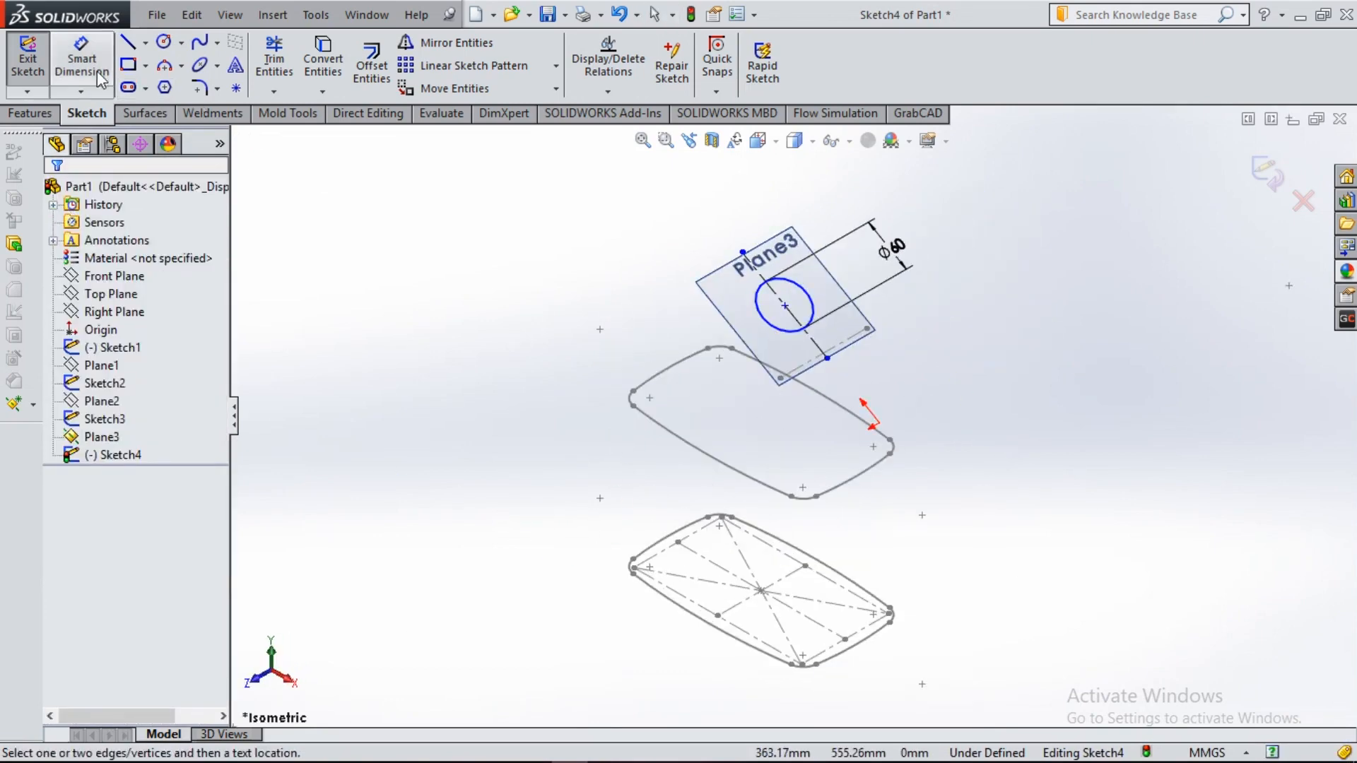
{"action": "left_click", "coordinate": [875, 430]}
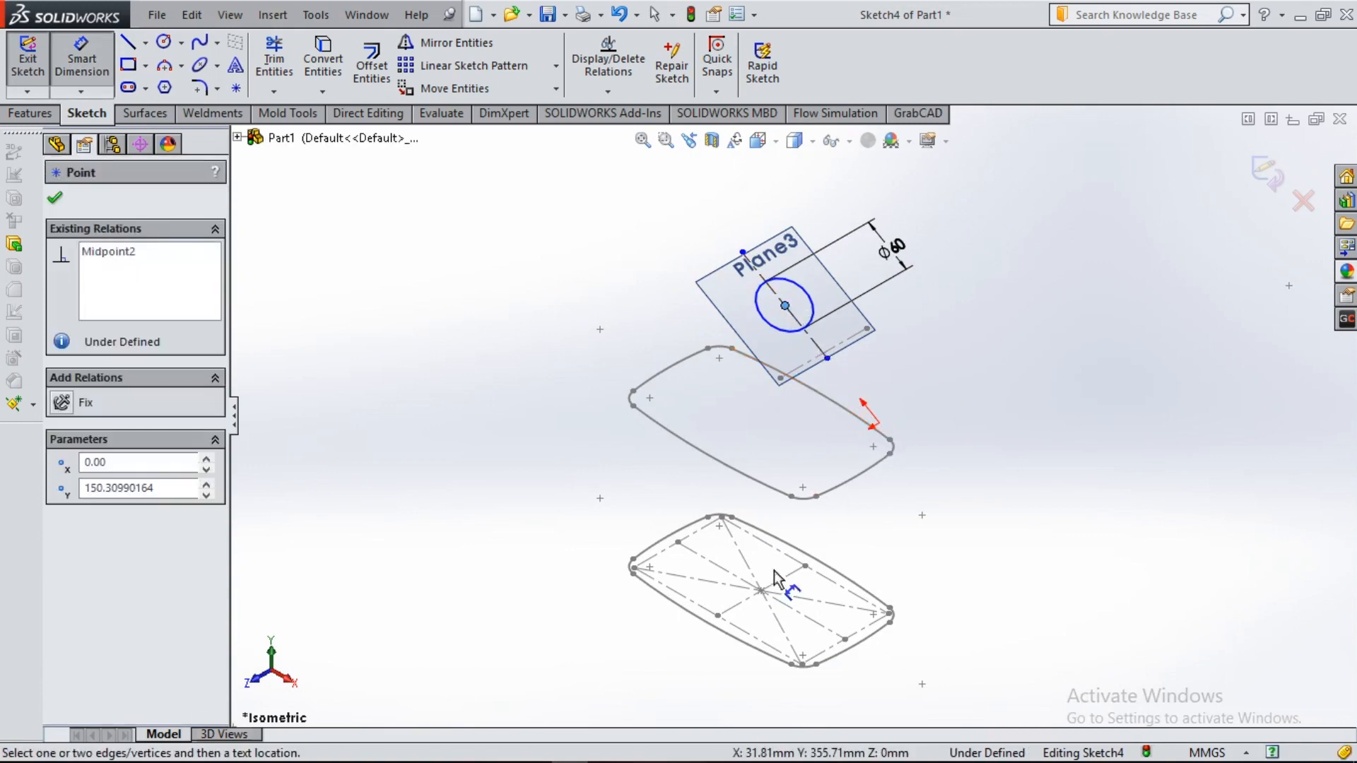
{"action": "left_click", "coordinate": [761, 592]}
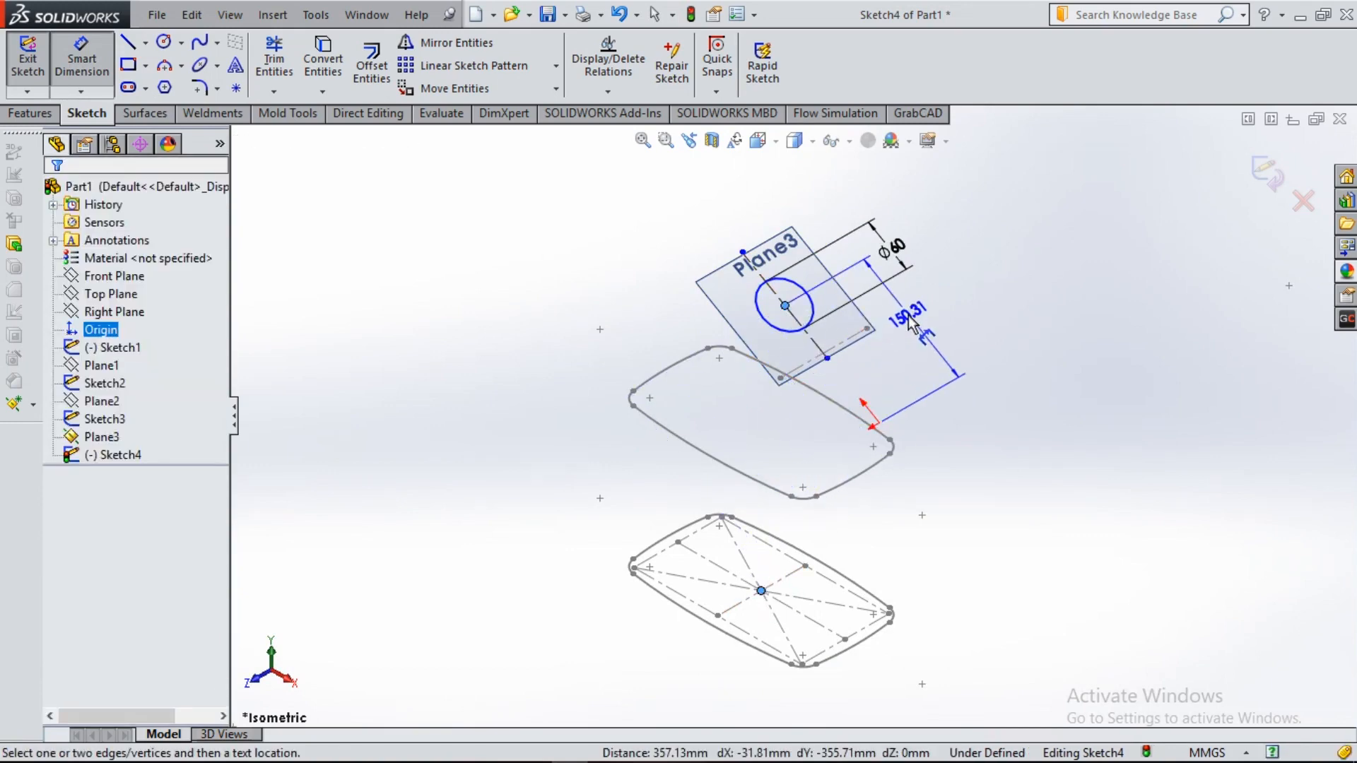
{"action": "left_click", "coordinate": [911, 323]}
{"action": "type", "text": "100"}
{"action": "key", "text": "Return"}
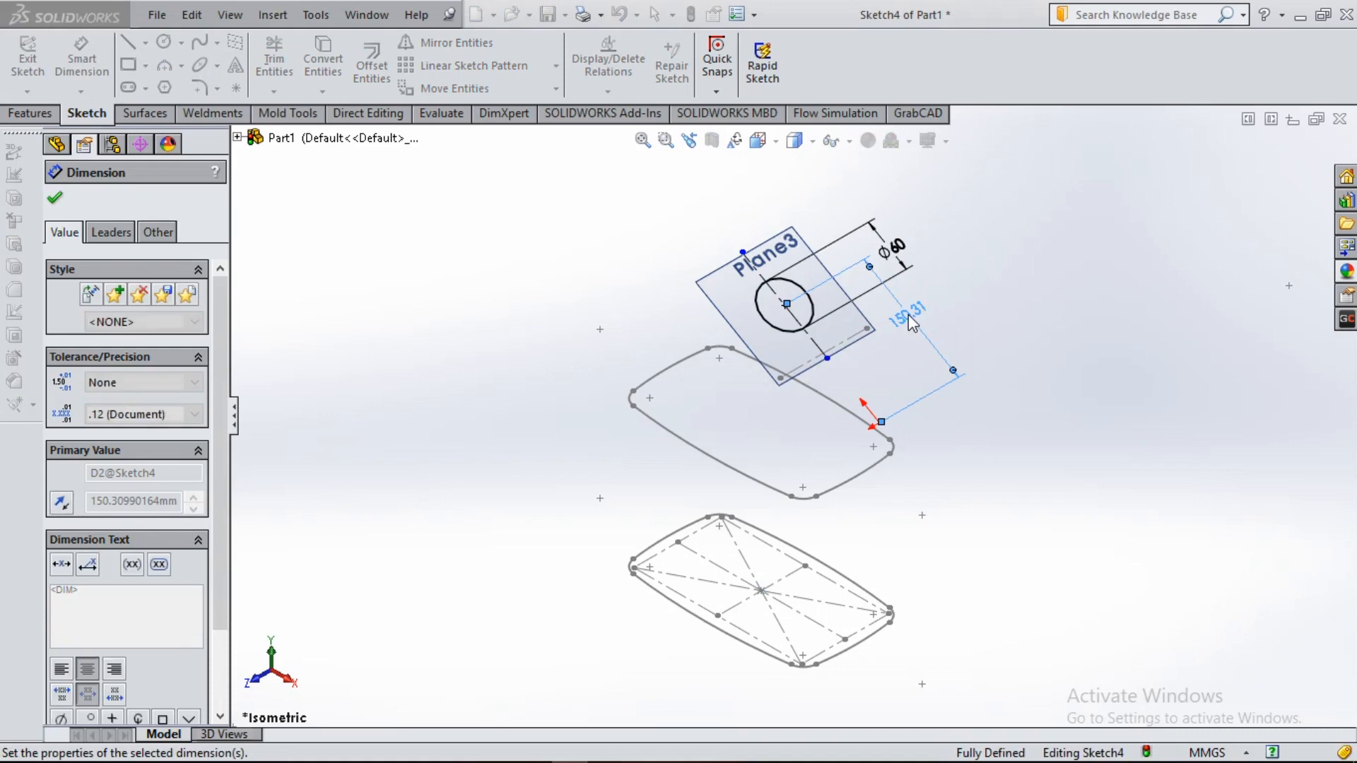
{"action": "left_click", "coordinate": [56, 199]}
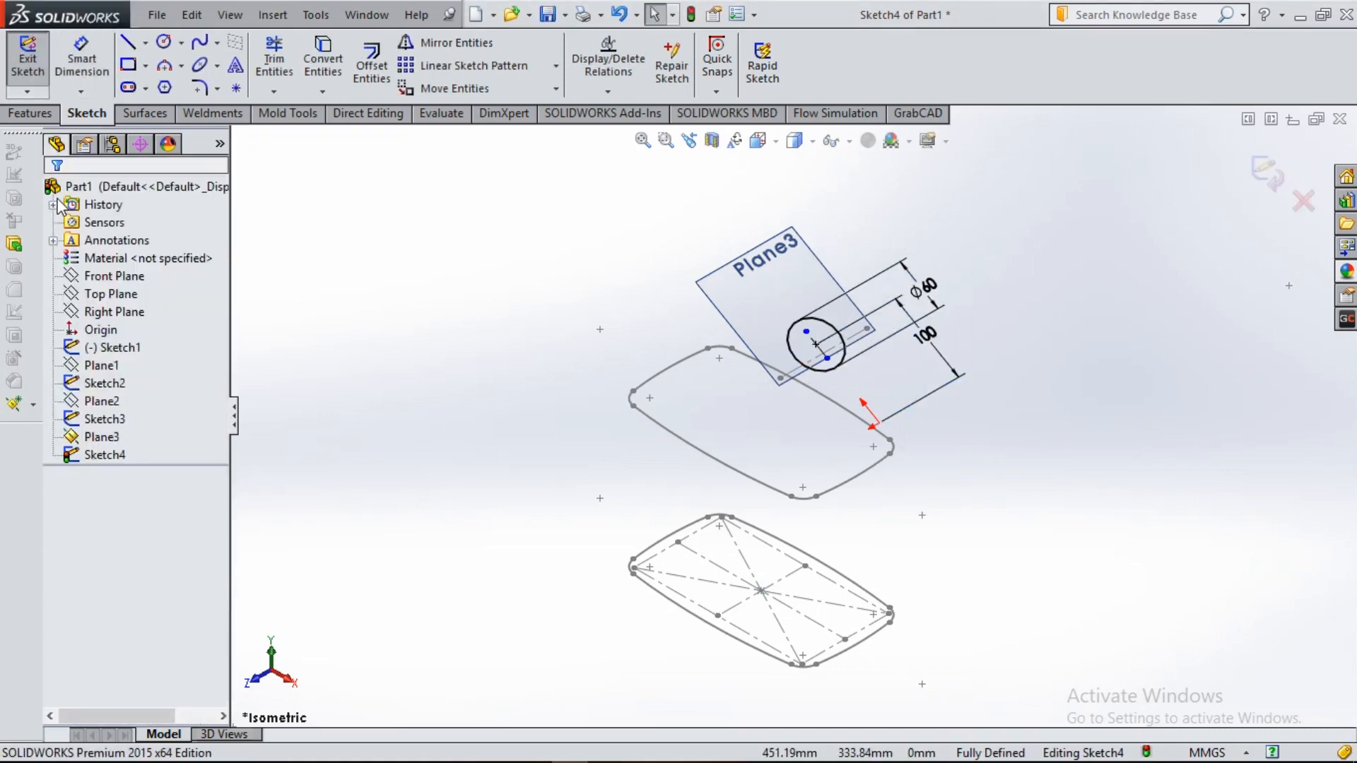
{"action": "left_click", "coordinate": [1265, 176]}
{"action": "left_click", "coordinate": [806, 296]}
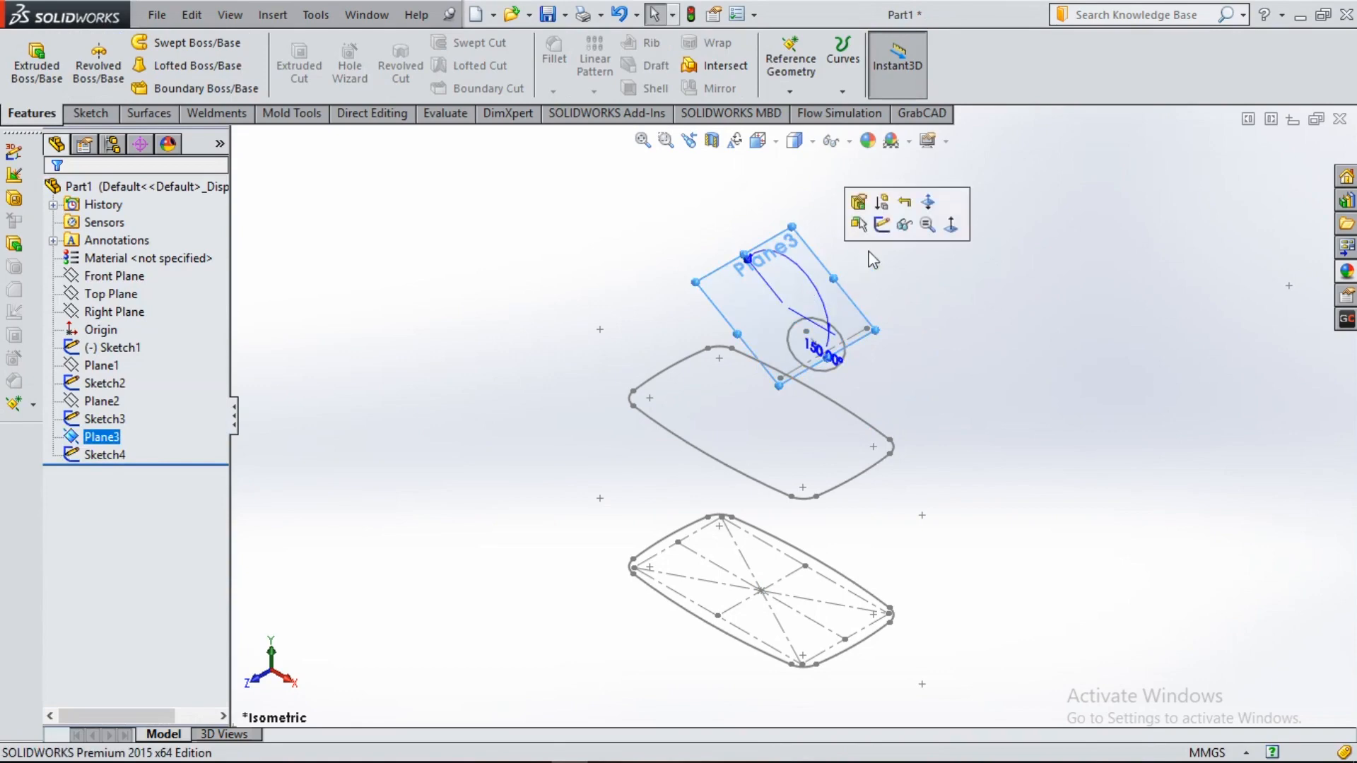
{"action": "left_click", "coordinate": [909, 228]}
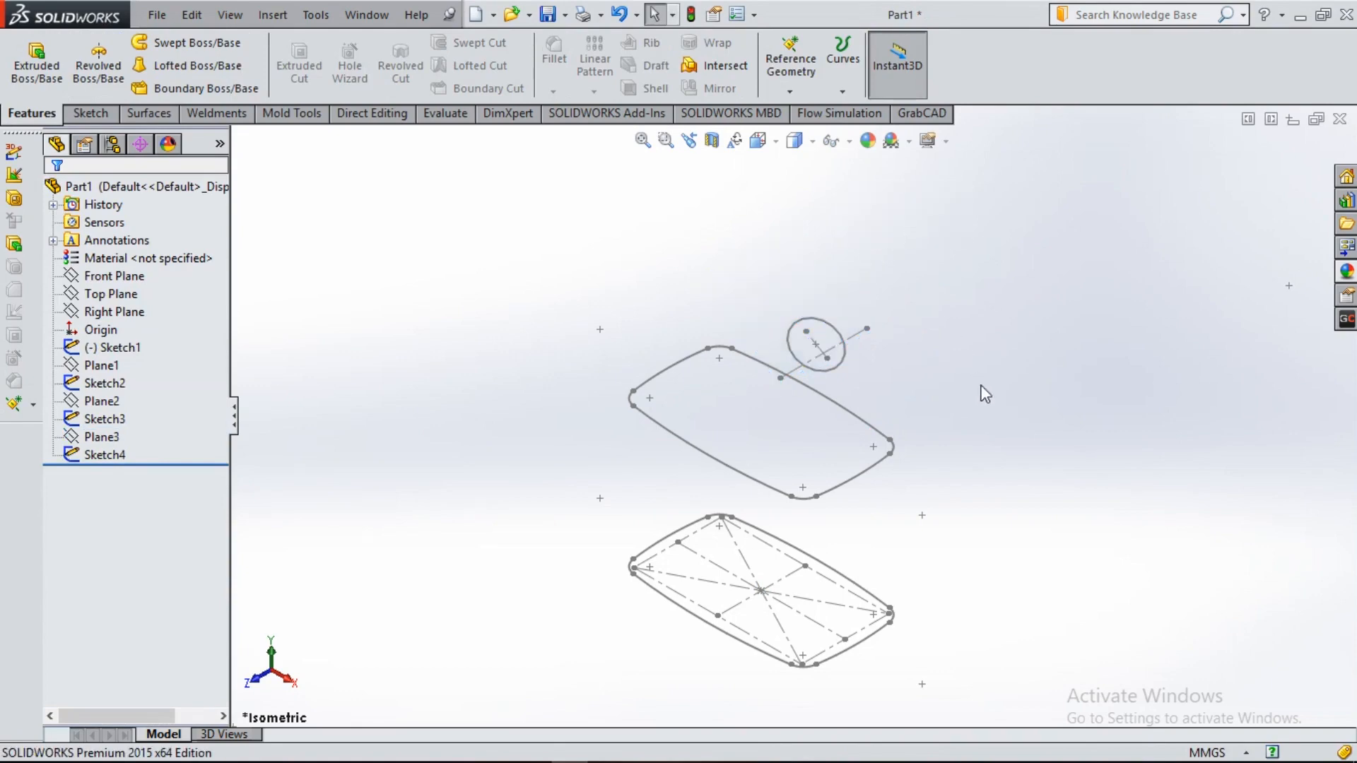
- Start a sketch on the Front Plane and draw a 200 mm vertical line from the base profile's right end up to the upper profile
{"action": "left_click", "coordinate": [113, 275]}
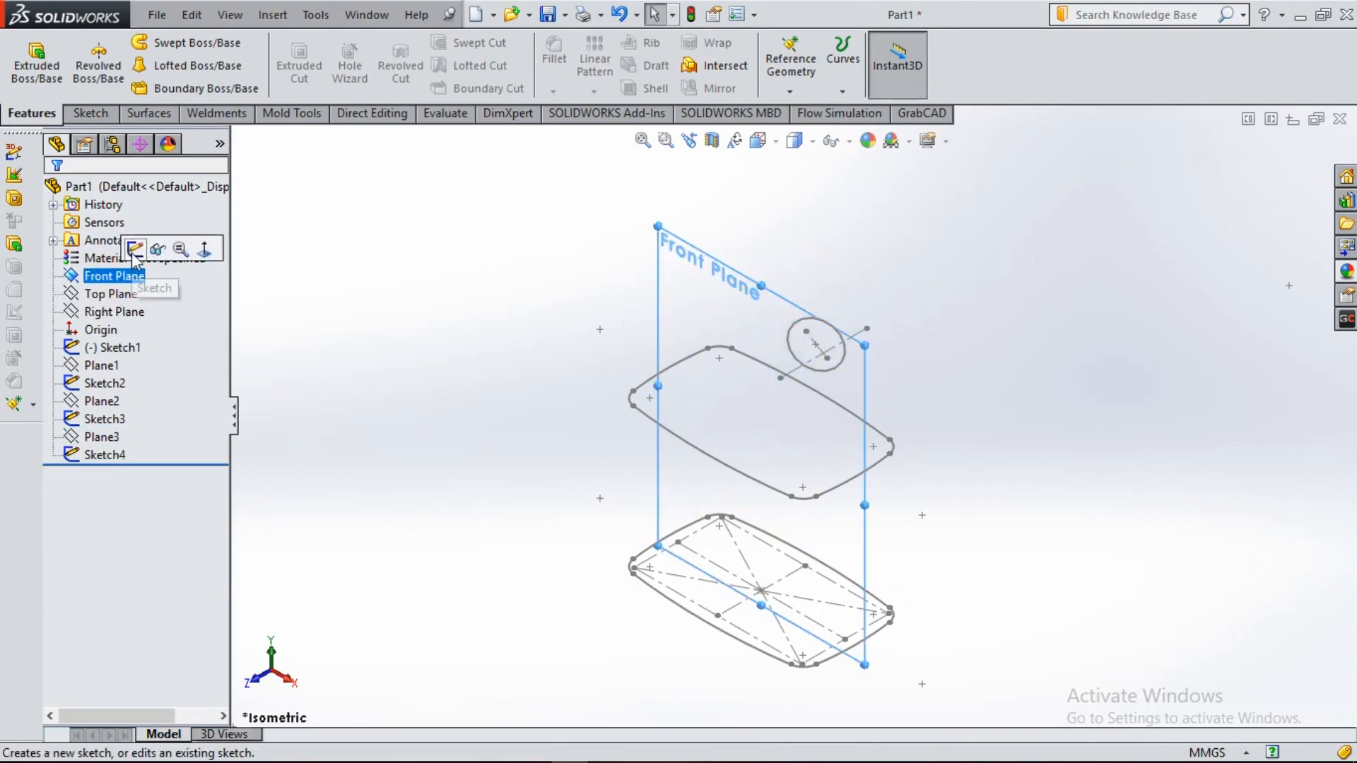
{"action": "left_click", "coordinate": [135, 249]}
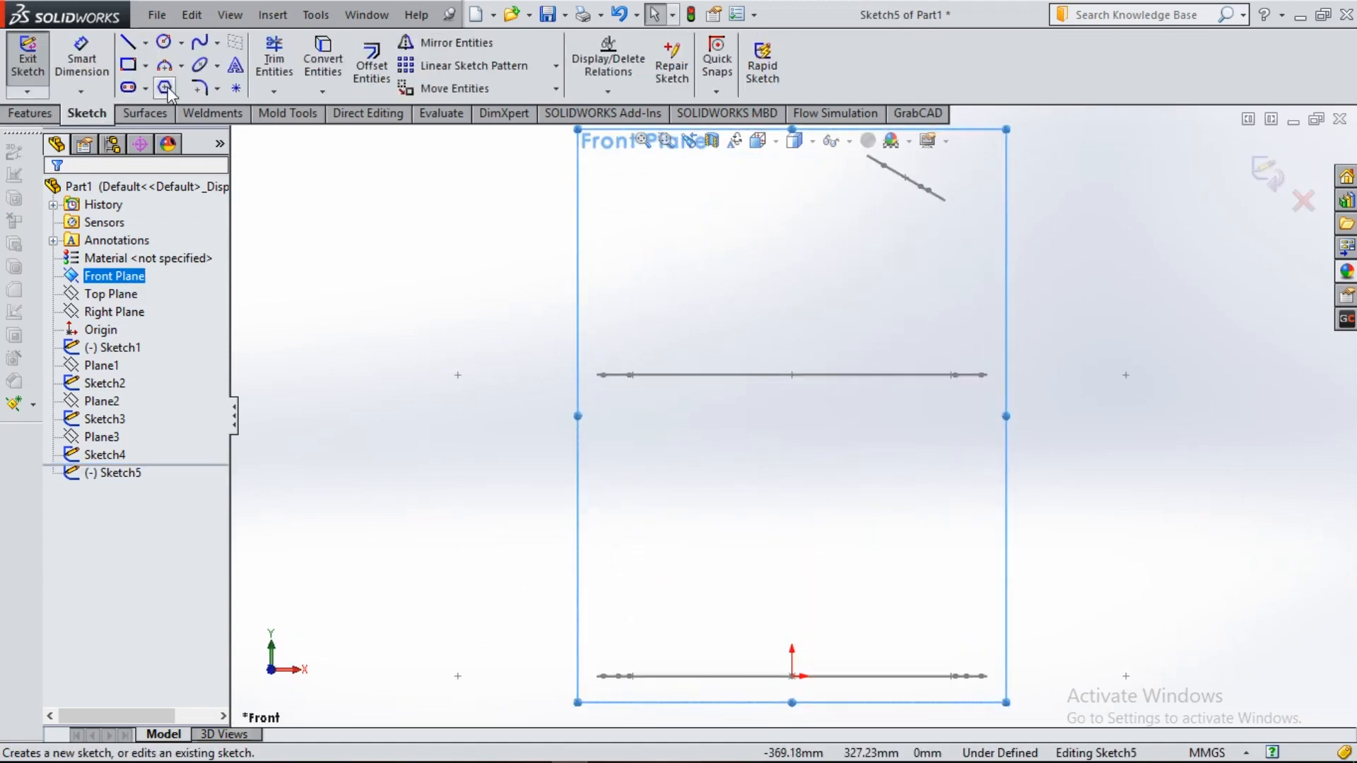
{"action": "left_click", "coordinate": [127, 44]}
{"action": "scroll", "coordinate": [976, 649], "scroll_direction": "up", "scroll_amount": 5}
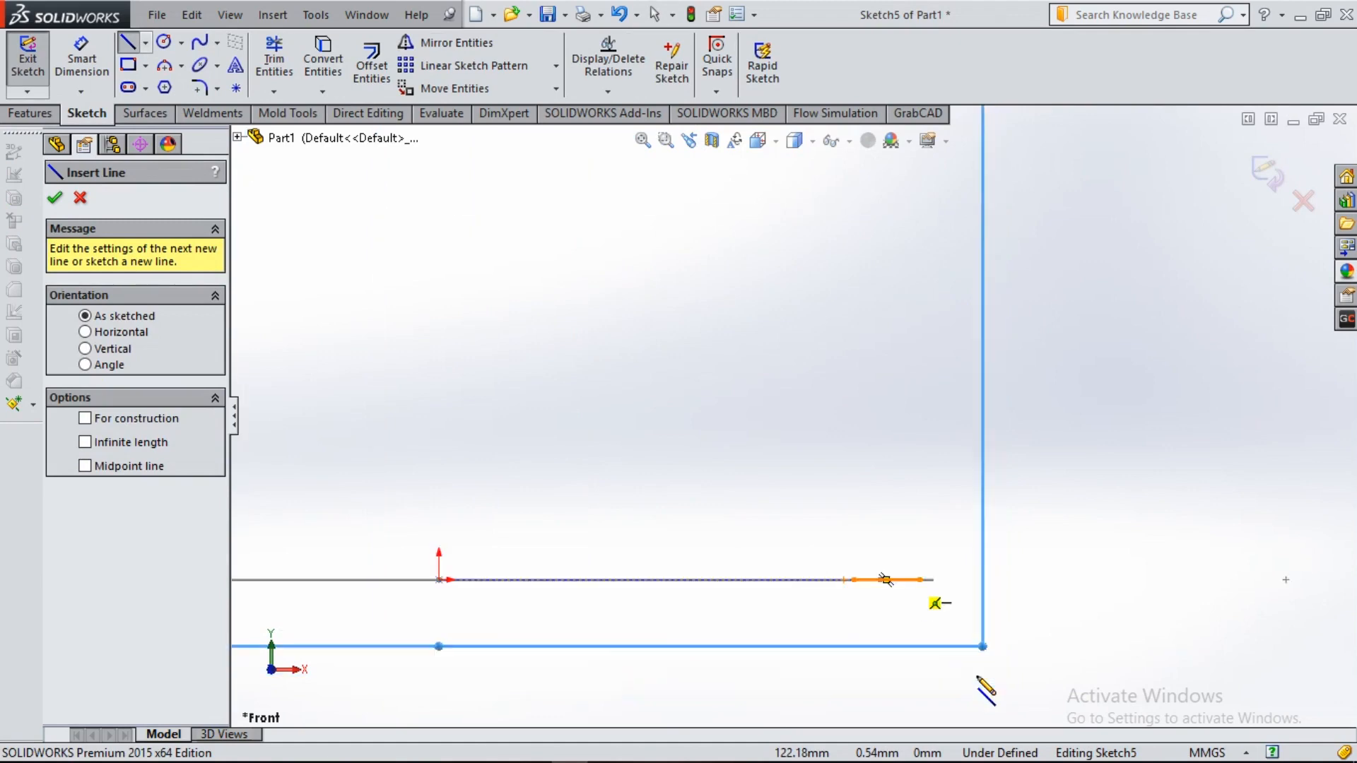
{"action": "left_click", "coordinate": [881, 508]}
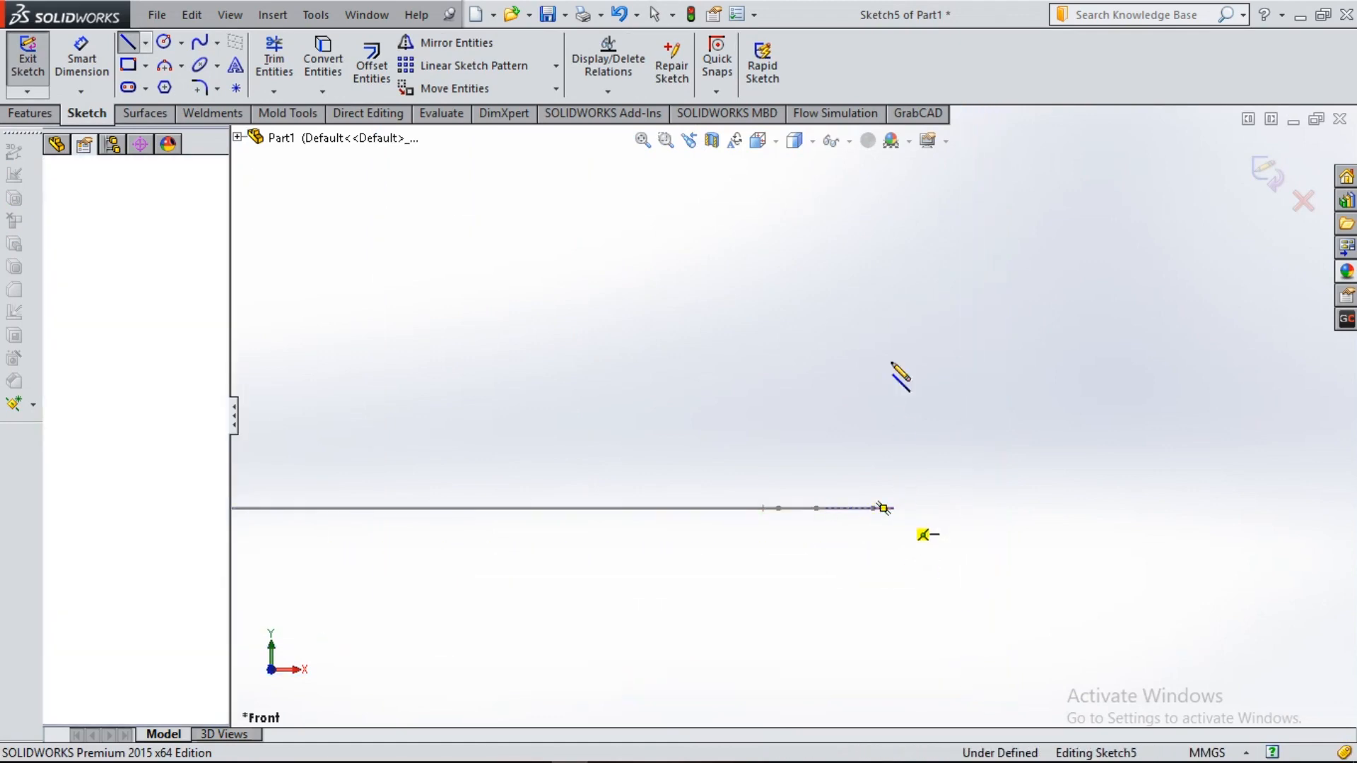
{"action": "scroll", "coordinate": [897, 291], "scroll_direction": "down", "scroll_amount": 3}
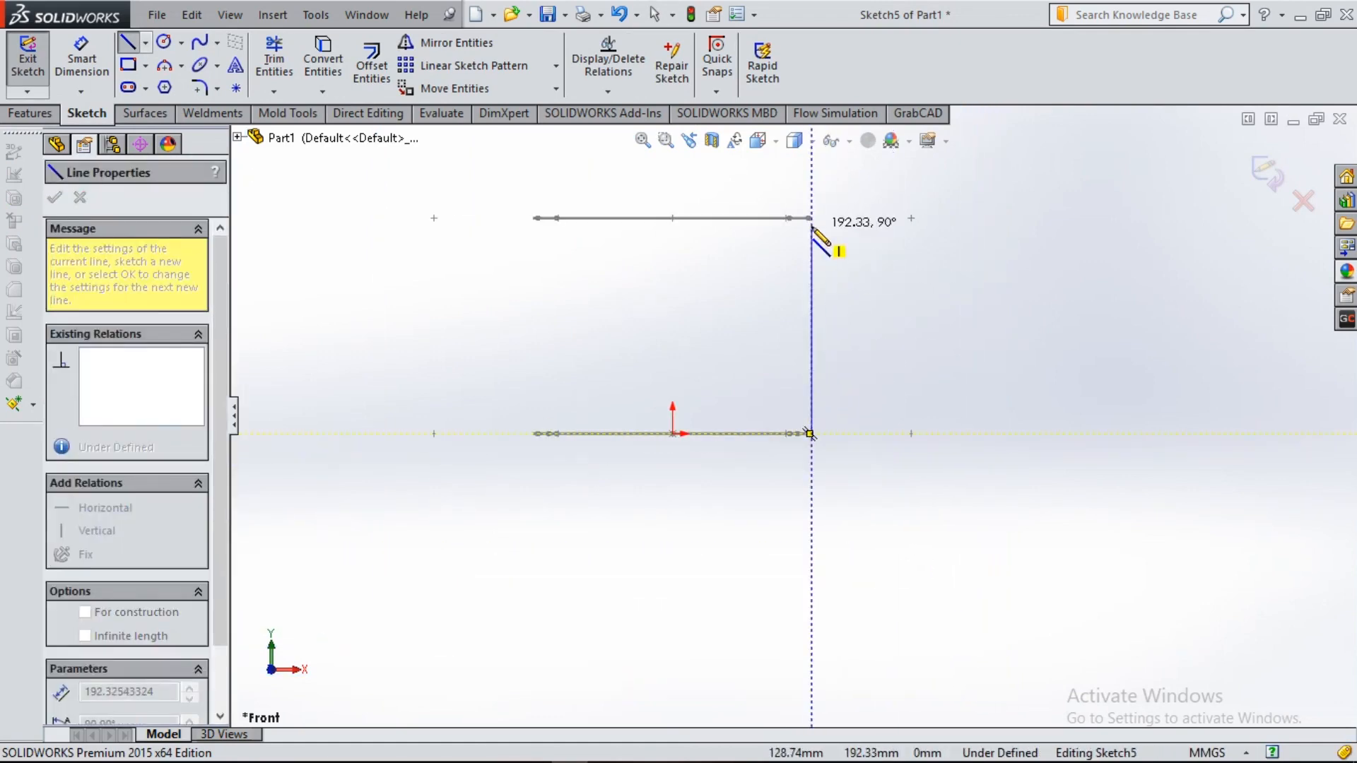
{"action": "scroll", "coordinate": [834, 242], "scroll_direction": "up", "scroll_amount": 3}
{"action": "scroll", "coordinate": [810, 251], "scroll_direction": "up", "scroll_amount": 3}
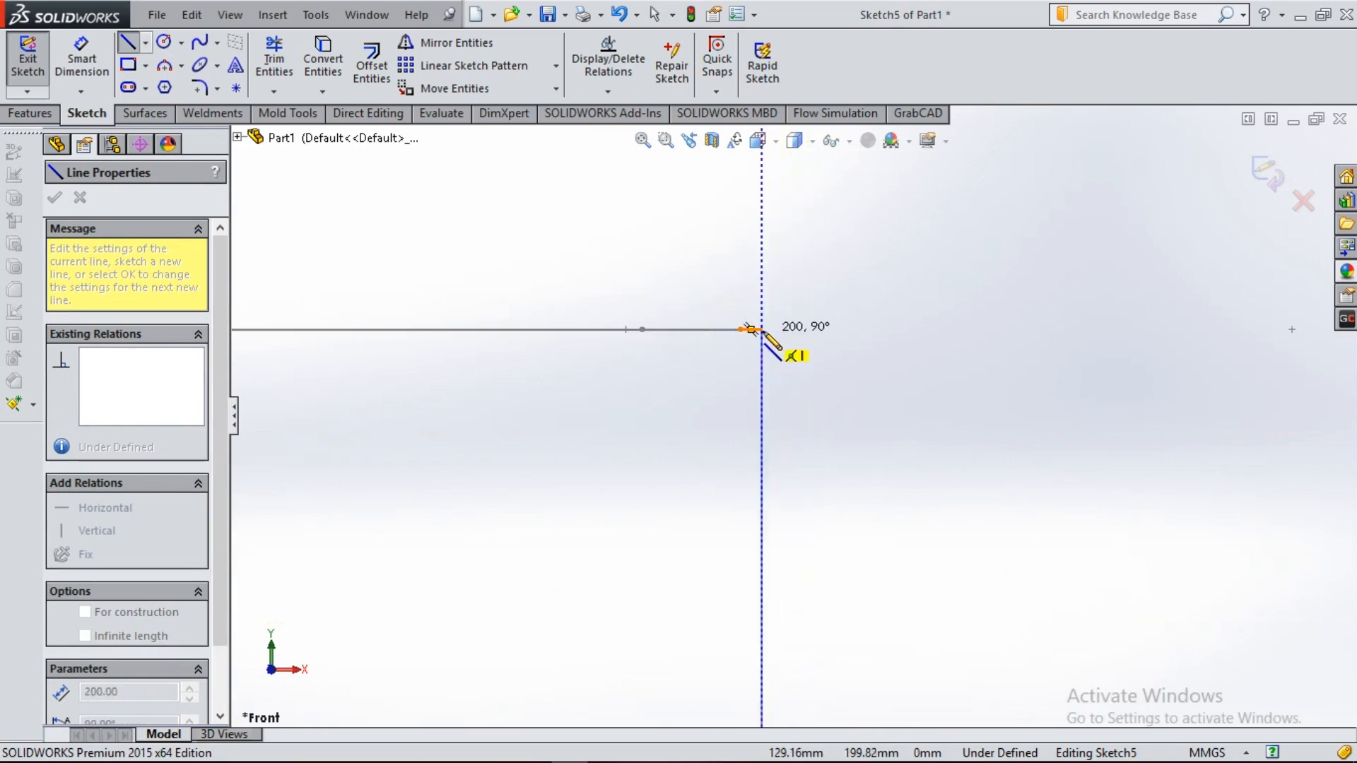
{"action": "left_click", "coordinate": [761, 330]}
- Continue the line upward about 21 mm, add two opposing arcs ending on the tilted circle's lower edge, and lower the point joining the arcs
{"action": "scroll", "coordinate": [789, 243], "scroll_direction": "down", "scroll_amount": 3}
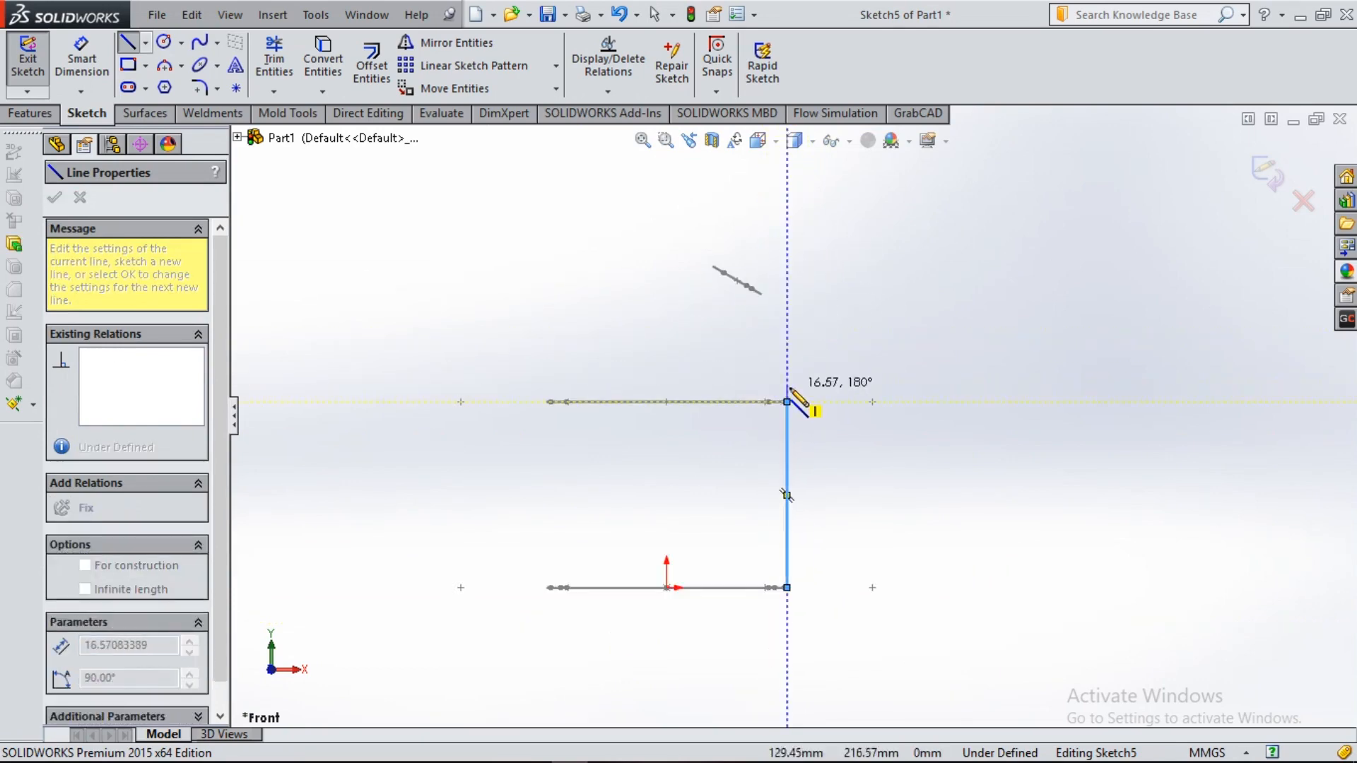
{"action": "double_click", "coordinate": [791, 392]}
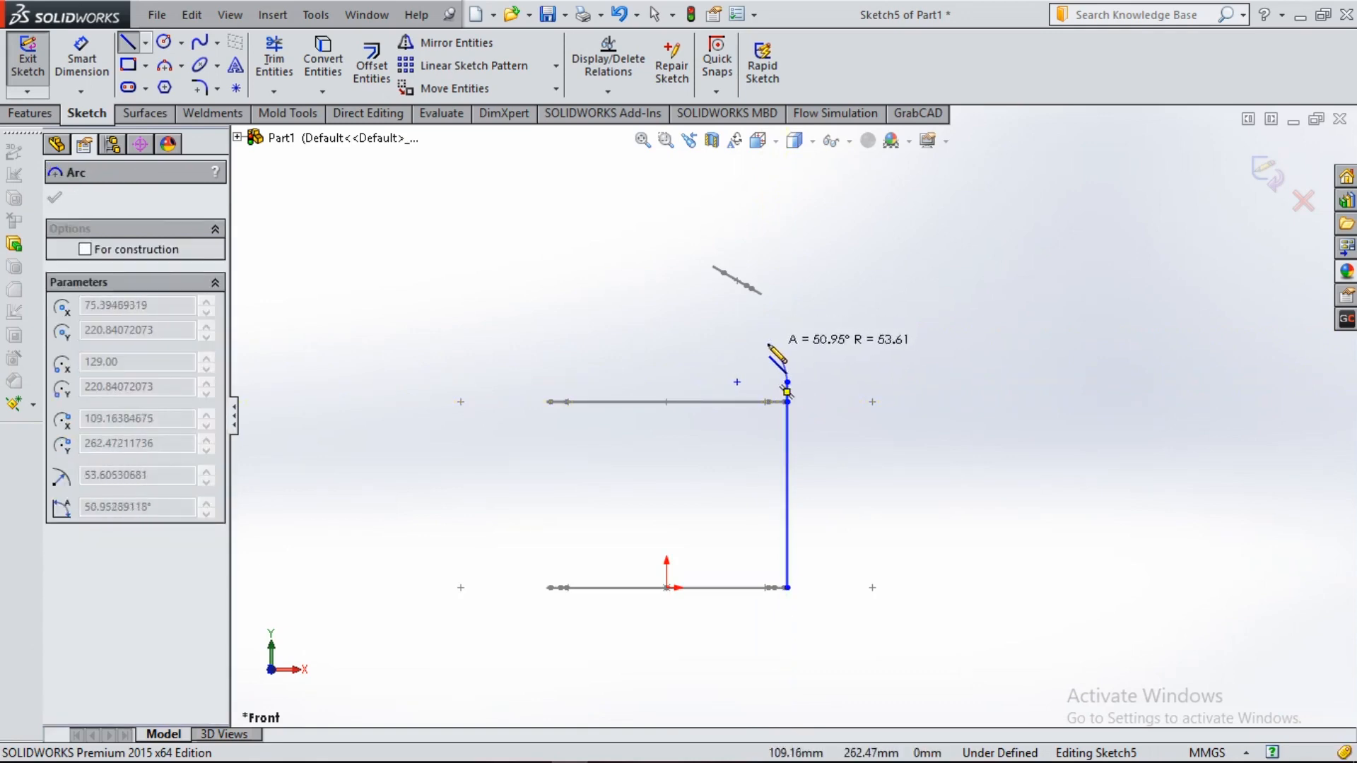
{"action": "left_click", "coordinate": [782, 360]}
{"action": "scroll", "coordinate": [763, 304], "scroll_direction": "down", "scroll_amount": 4}
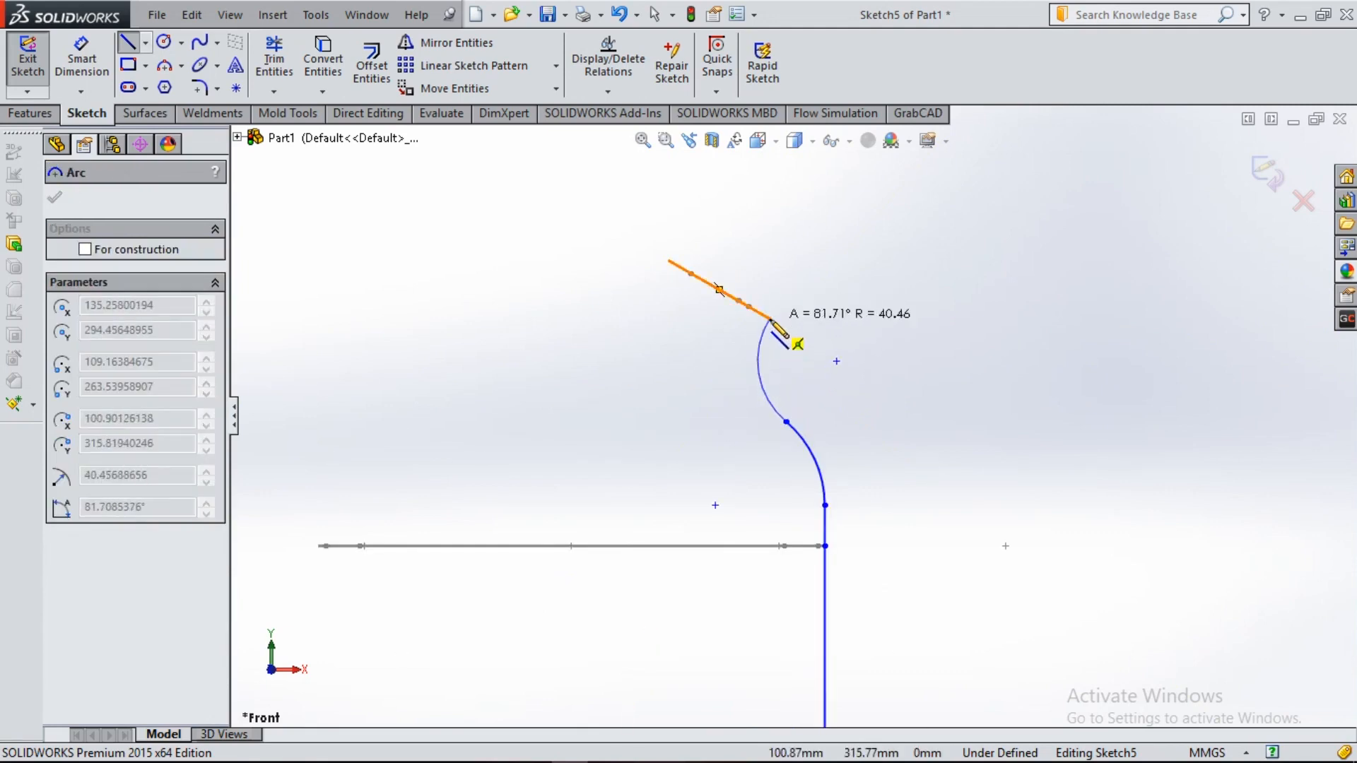
{"action": "left_click", "coordinate": [771, 320]}
{"action": "key", "text": "Escape"}
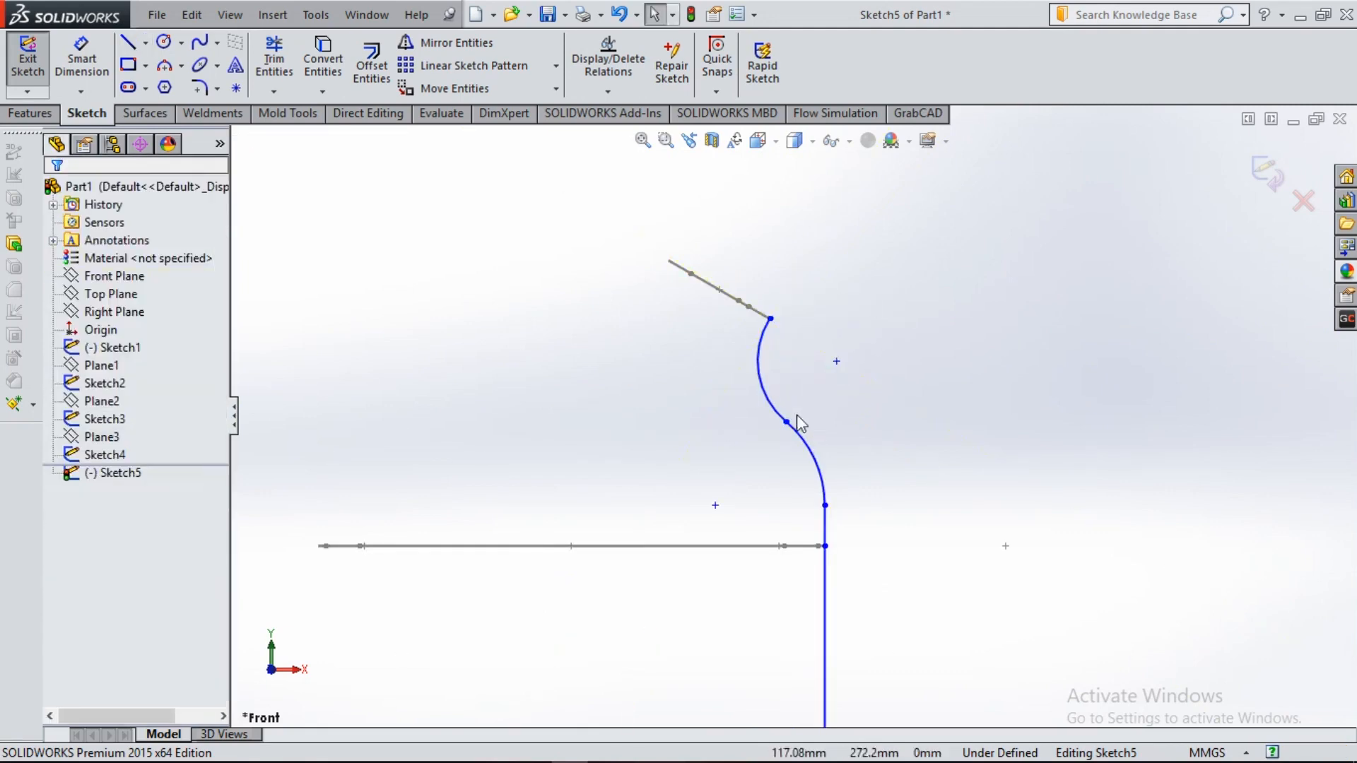
{"action": "left_click_drag", "start_coordinate": [788, 424], "coordinate": [803, 451]}
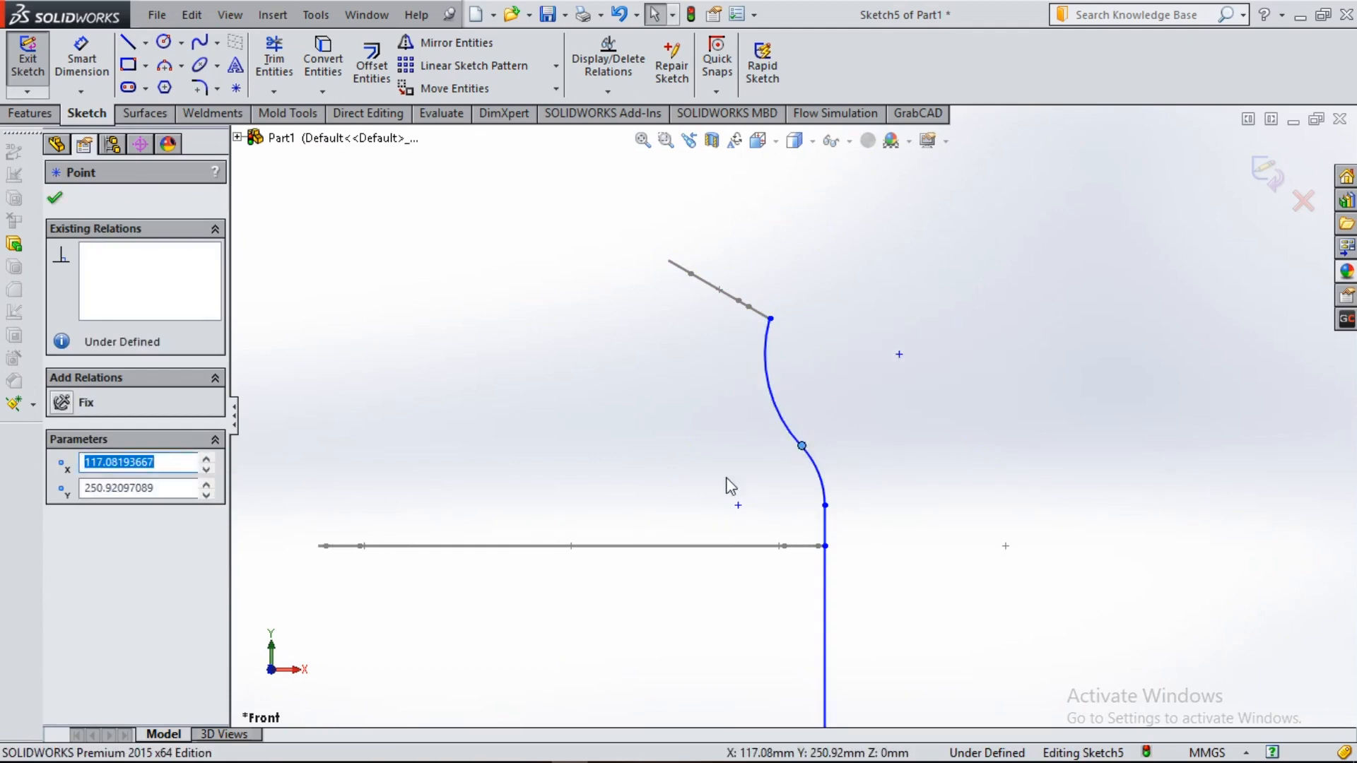
{"action": "left_click", "coordinate": [51, 201]}
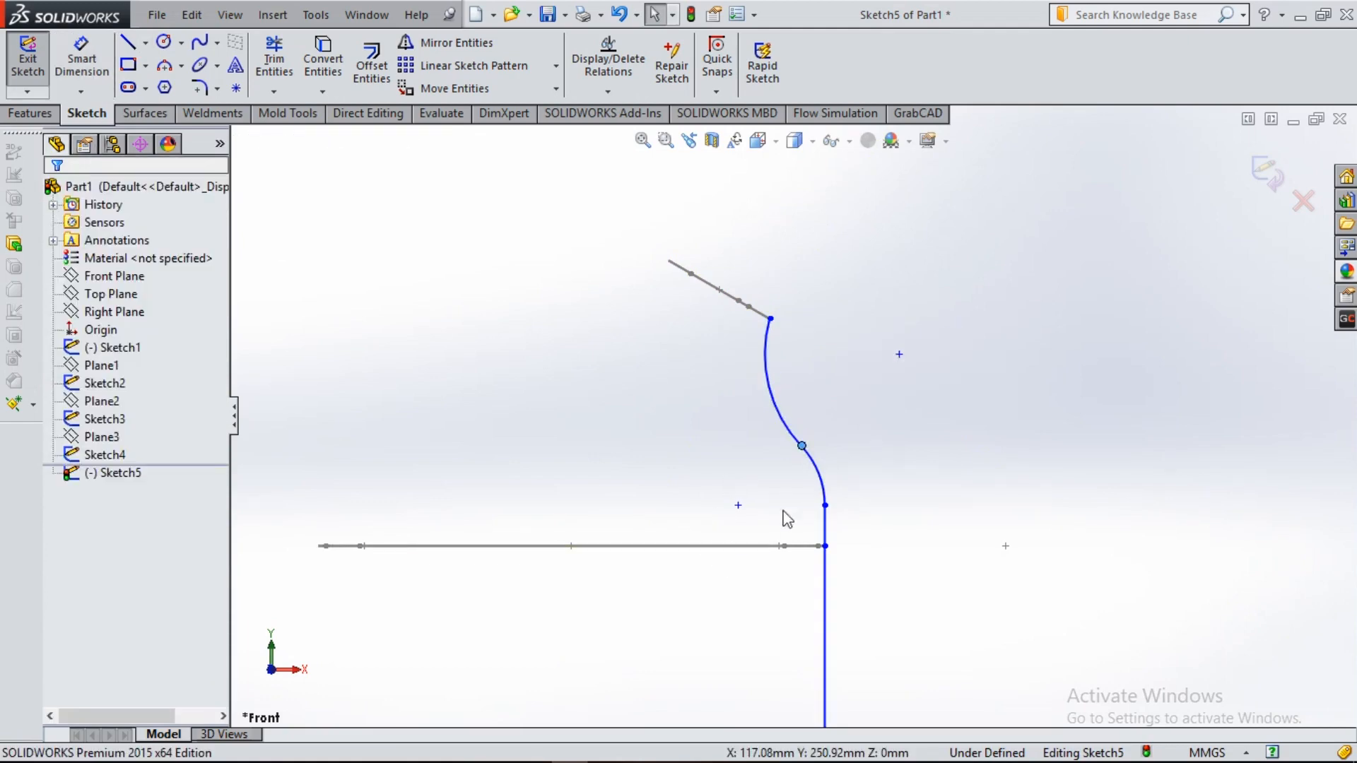
- Dimension the short vertical line above the upper profile to 20 mm
{"action": "left_click", "coordinate": [82, 61]}
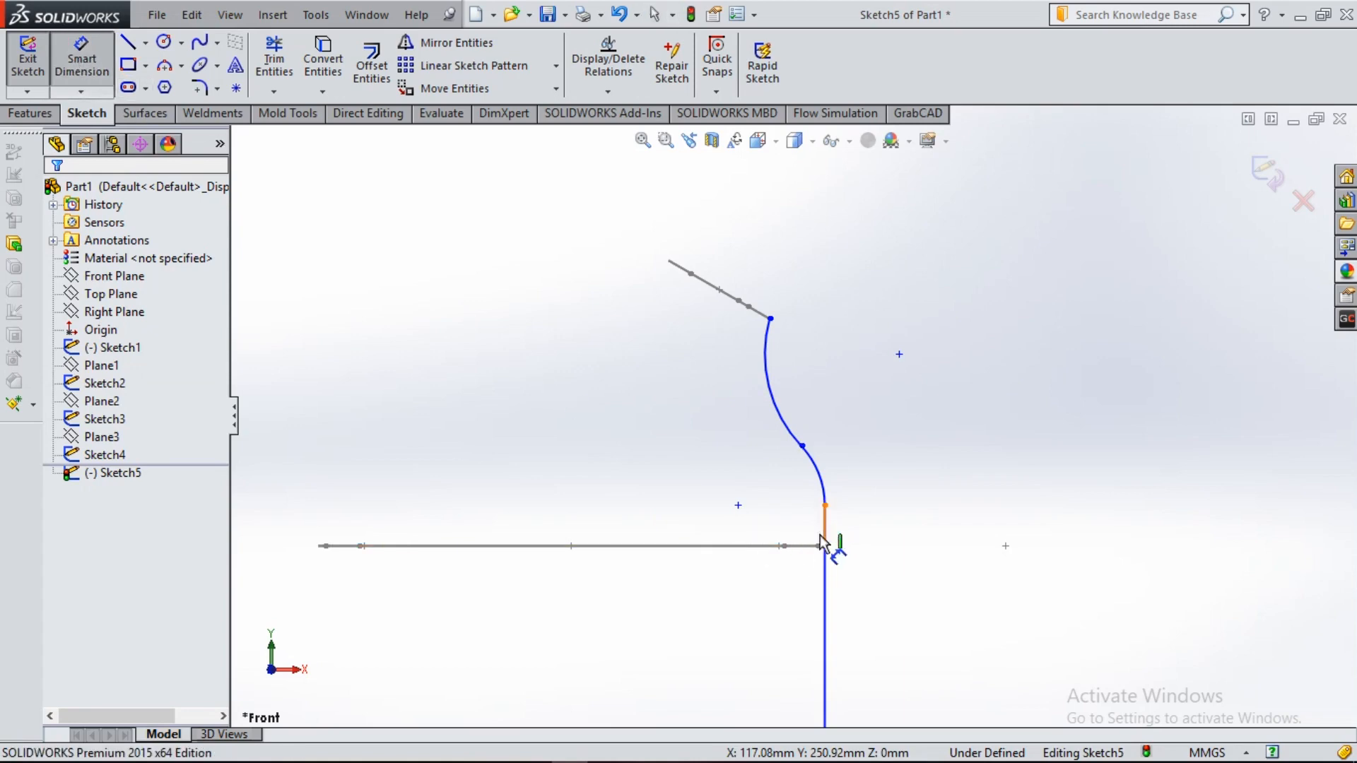
{"action": "left_click", "coordinate": [826, 532]}
{"action": "left_click", "coordinate": [883, 524]}
{"action": "type", "text": "20"}
{"action": "key", "text": "Return"}
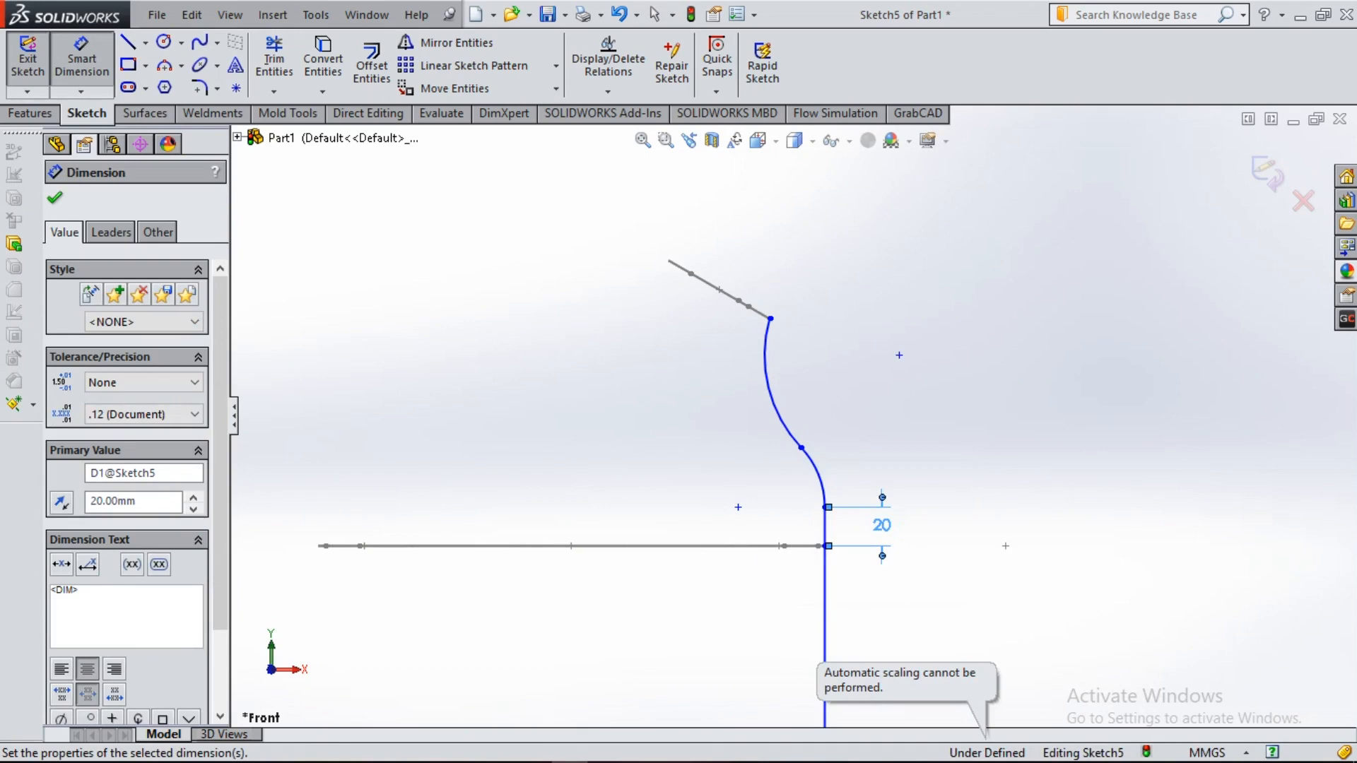
{"action": "left_click", "coordinate": [54, 198]}
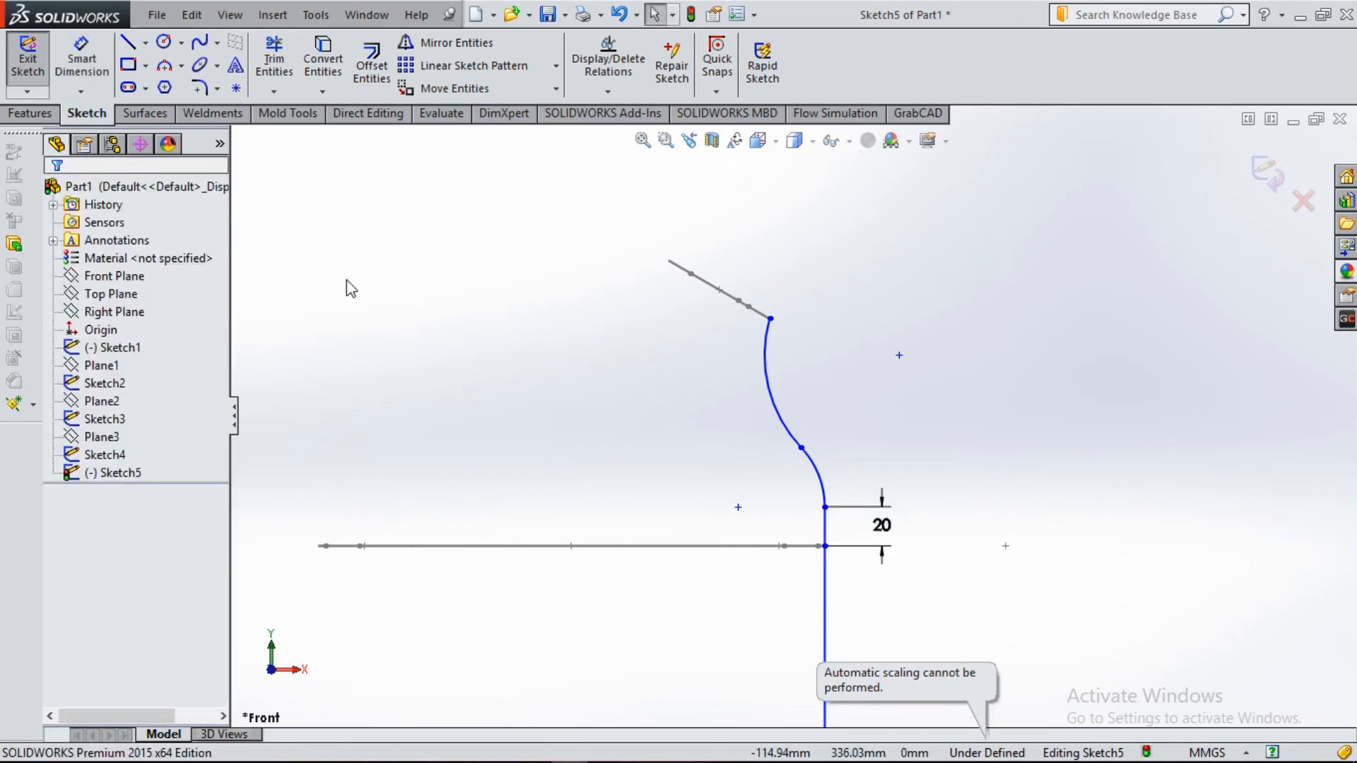
- Add a Pierce relation between the lower end of the vertical line and the base profile's right-hand arc
{"action": "key", "text": "ctrl+7"}
{"action": "scroll", "coordinate": [1046, 518], "scroll_direction": "down", "scroll_amount": 5}
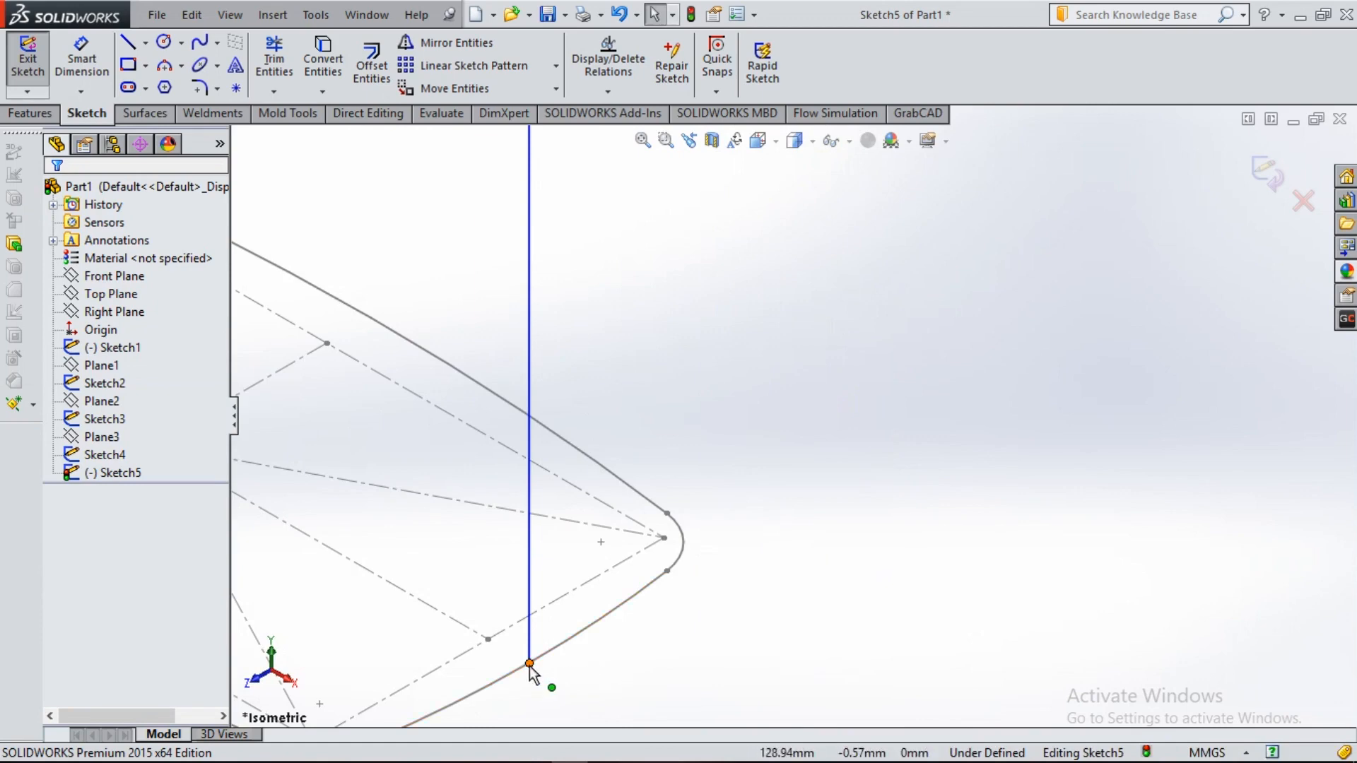
{"action": "left_click", "coordinate": [529, 665]}
{"action": "left_click", "coordinate": [521, 669], "text": "ctrl"}
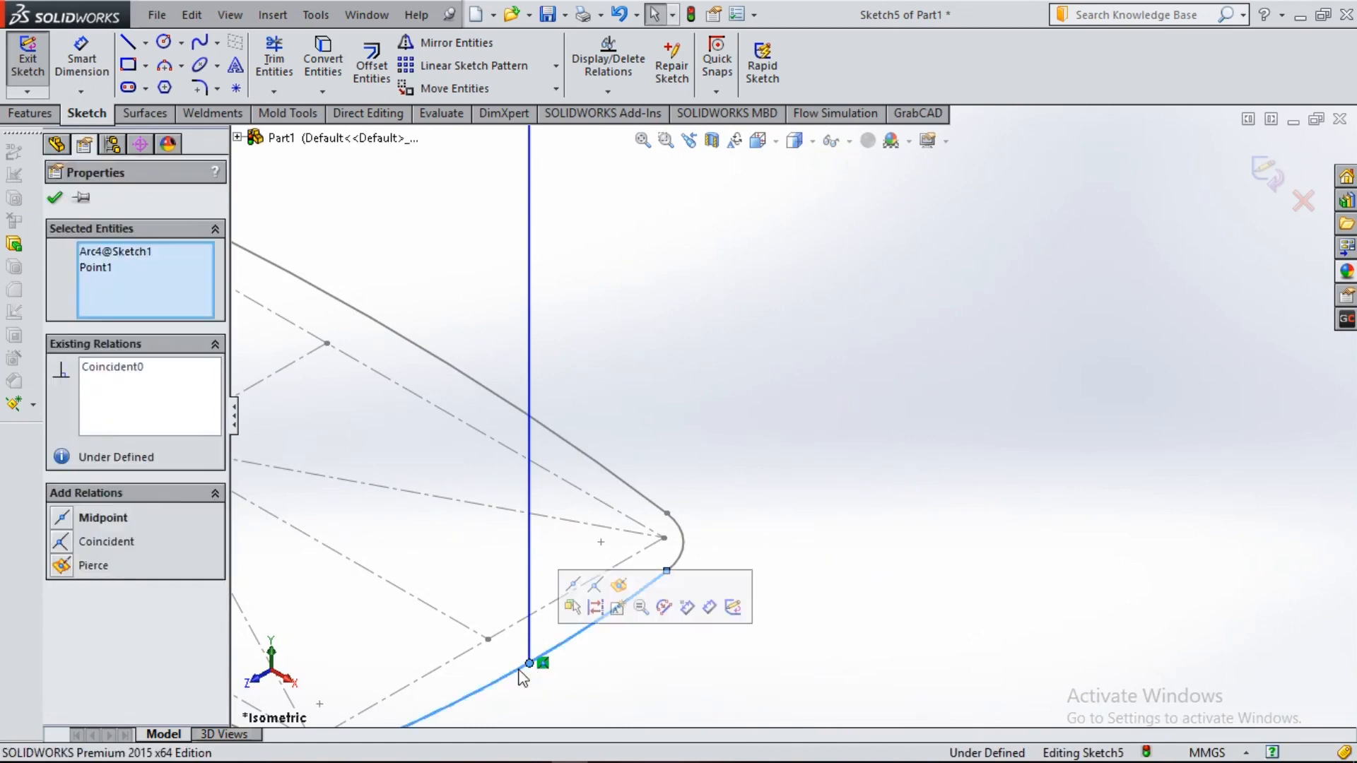
{"action": "left_click", "coordinate": [93, 566]}
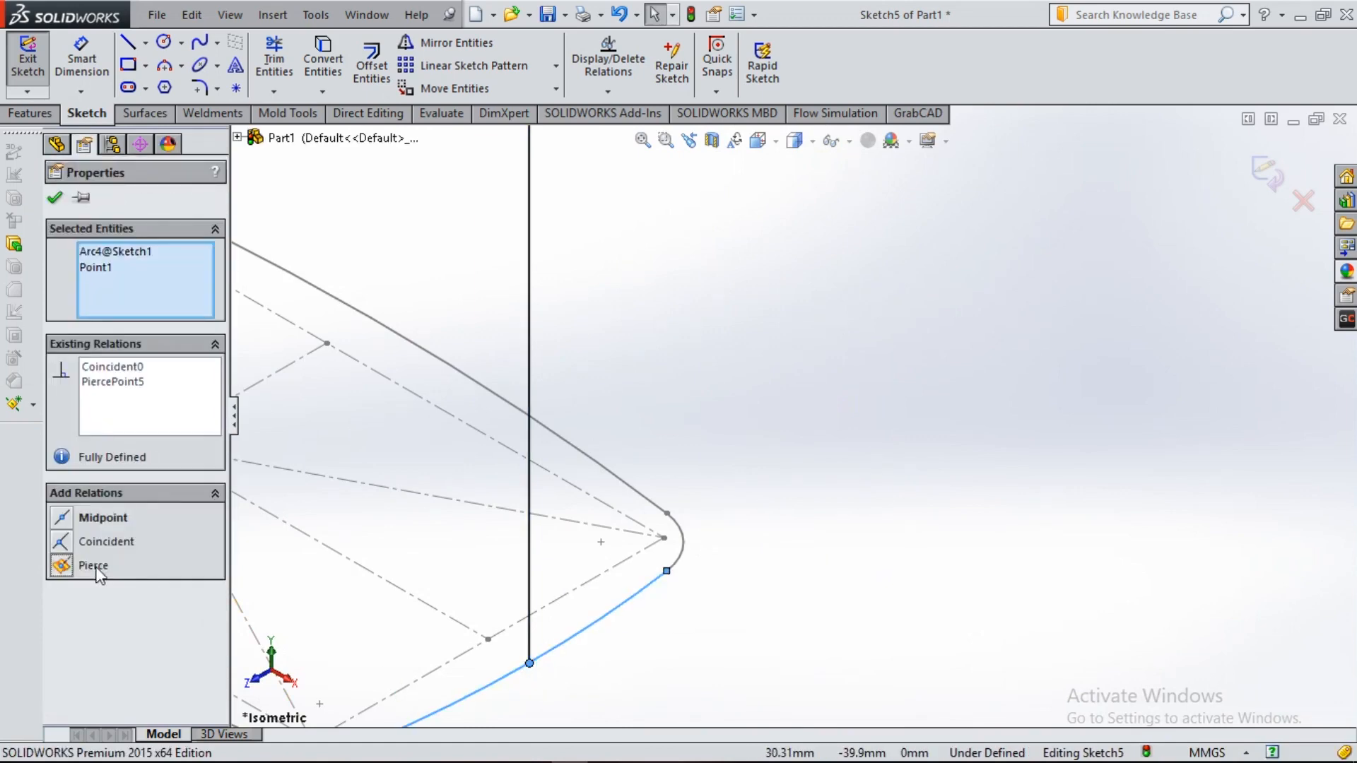
{"action": "left_click", "coordinate": [54, 198]}
- Add a Pierce relation between the point joining the two vertical lines and the upper profile's right-hand arc
{"action": "scroll", "coordinate": [600, 310], "scroll_direction": "up", "scroll_amount": 3}
{"action": "scroll", "coordinate": [657, 226], "scroll_direction": "down", "scroll_amount": 5}
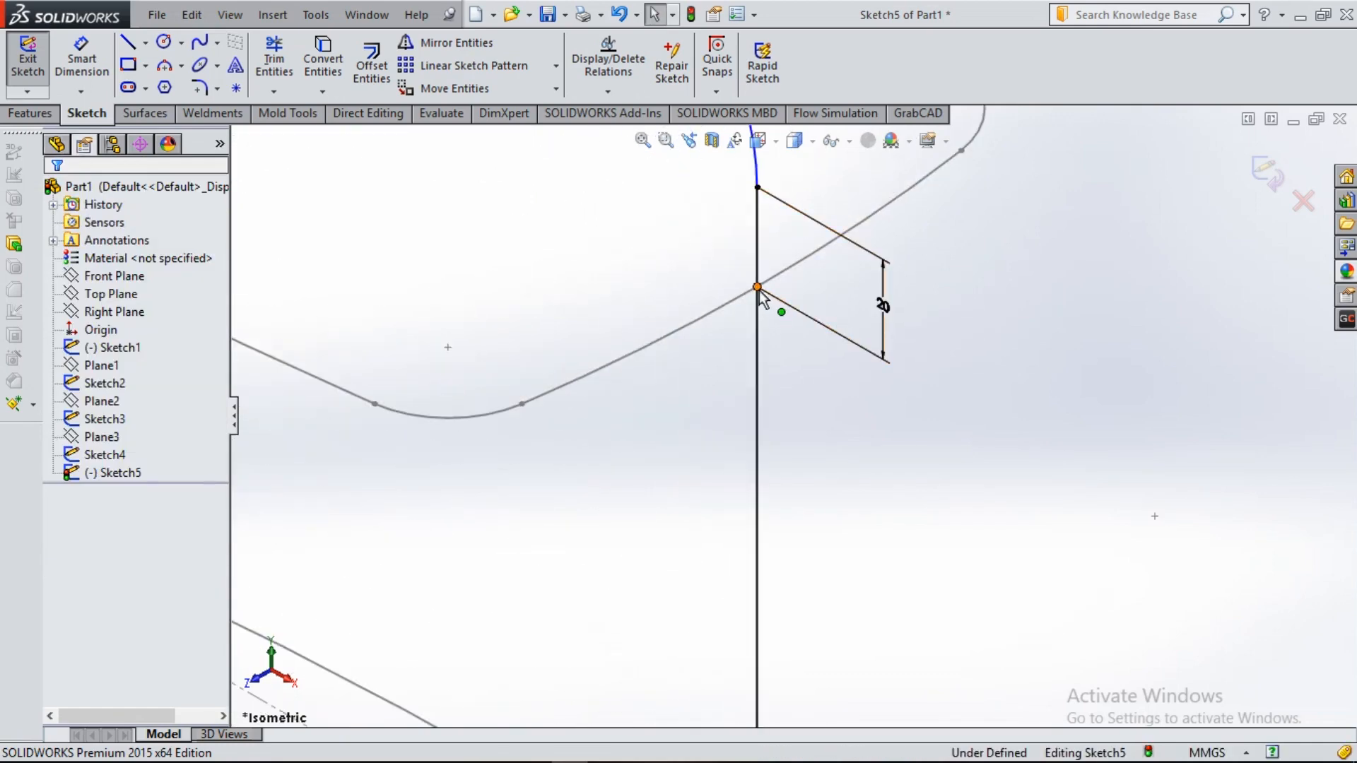
{"action": "left_click", "coordinate": [757, 287]}
{"action": "left_click", "coordinate": [751, 291], "text": "ctrl"}
{"action": "left_click", "coordinate": [93, 565]}
{"action": "left_click", "coordinate": [55, 202]}
- Add a Pierce relation between the upper end of the arc chain and the tilted circle
{"action": "scroll", "coordinate": [625, 311], "scroll_direction": "up", "scroll_amount": 5}
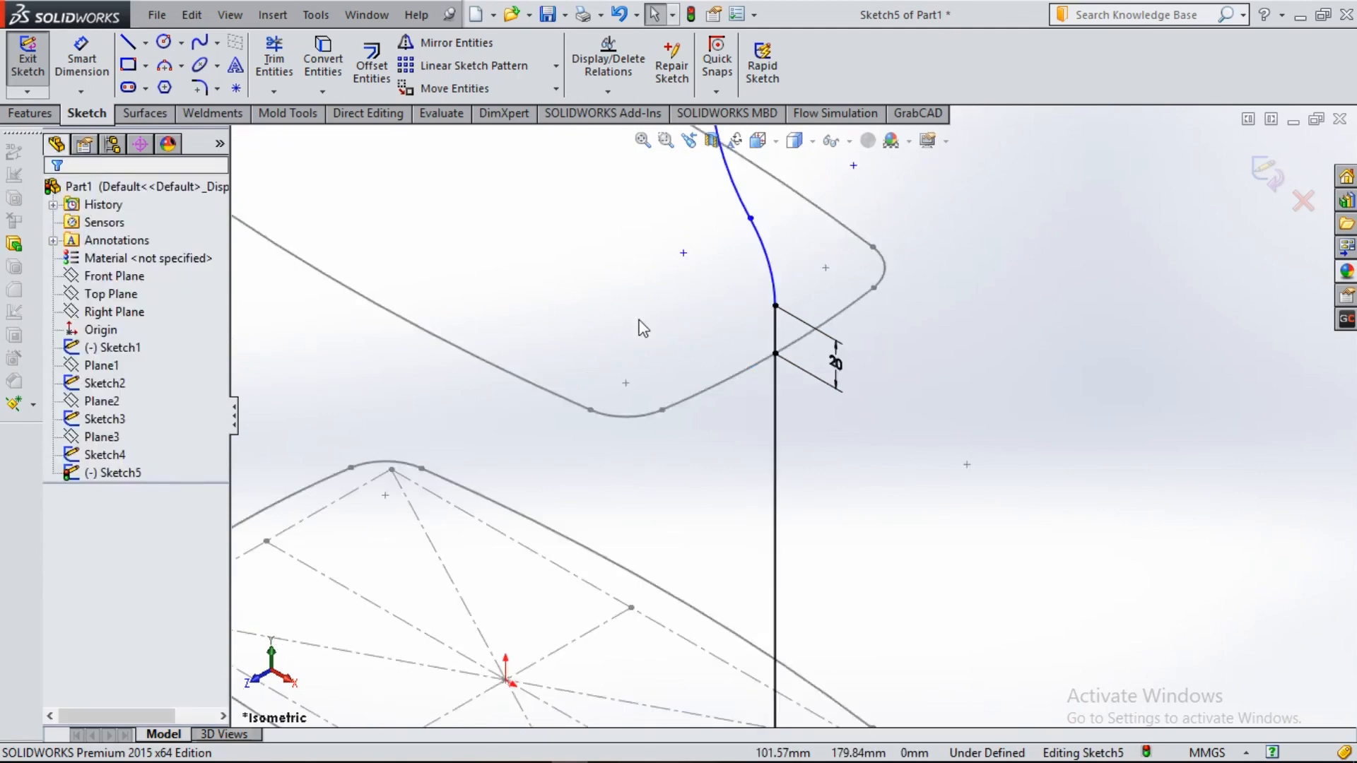
{"action": "scroll", "coordinate": [756, 224], "scroll_direction": "down", "scroll_amount": 8}
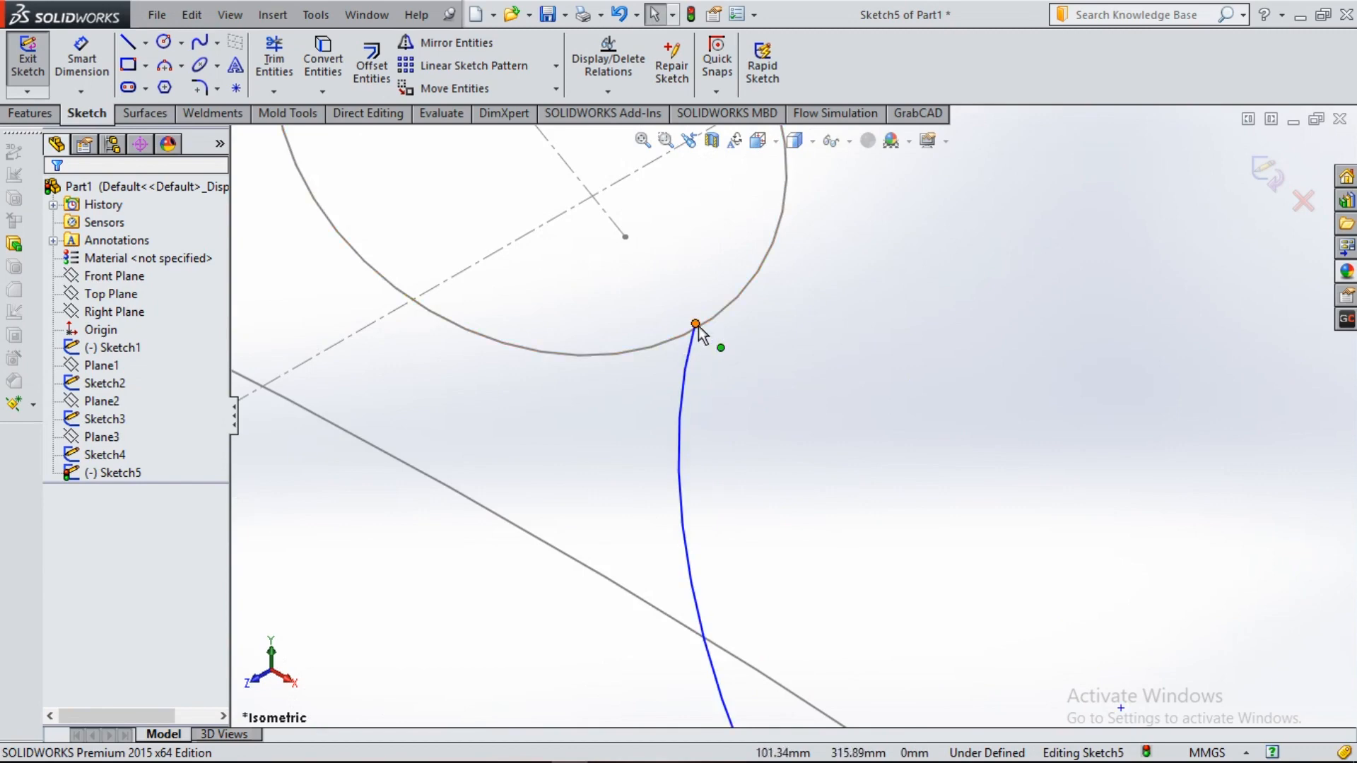
{"action": "left_click", "coordinate": [697, 324]}
{"action": "left_click", "coordinate": [709, 330], "text": "ctrl"}
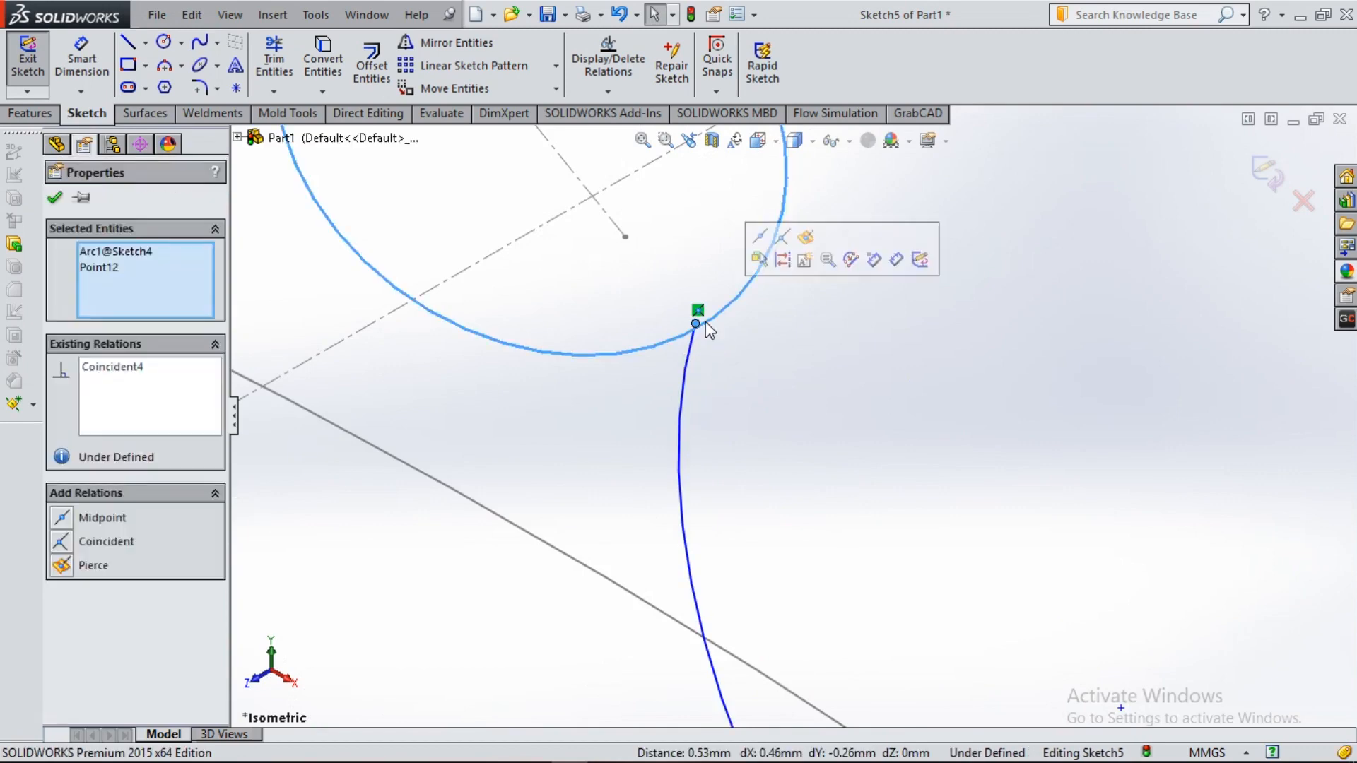
{"action": "left_click", "coordinate": [93, 566]}
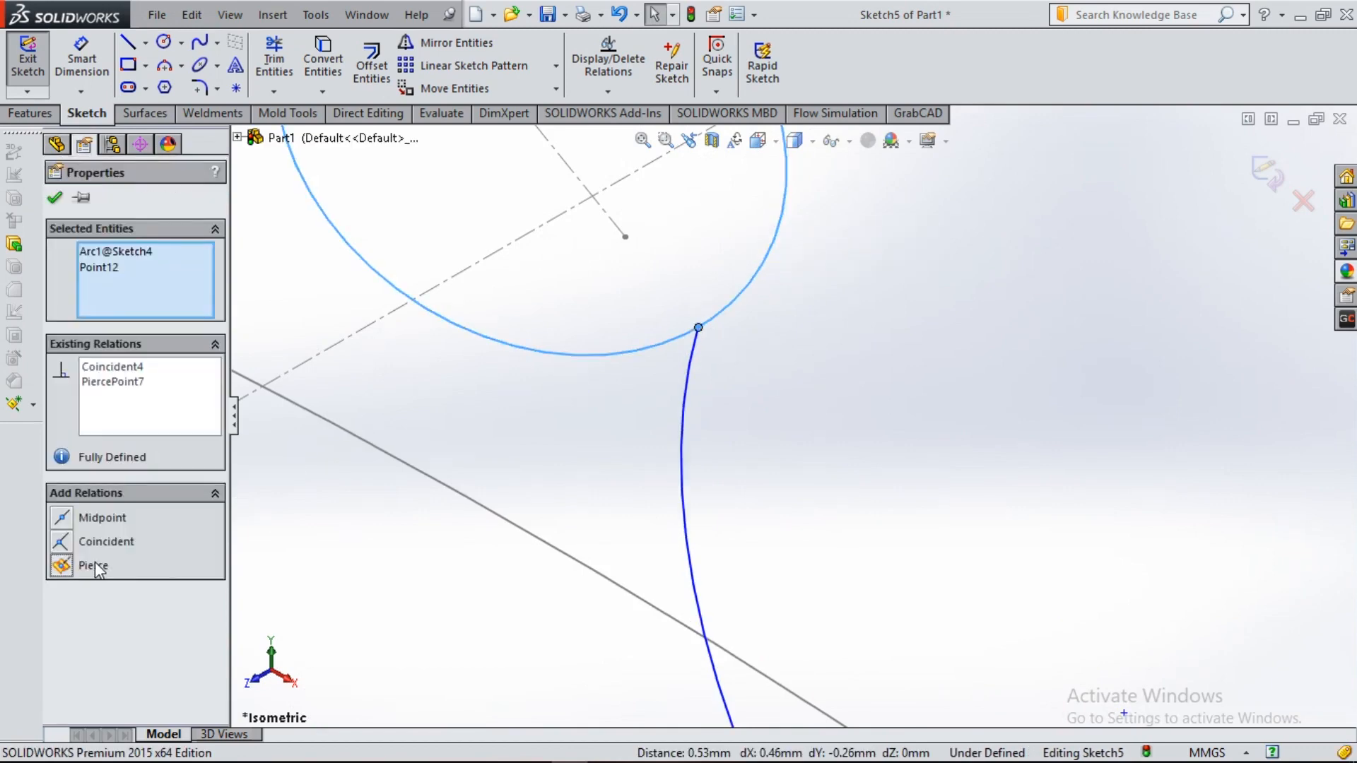
{"action": "left_click", "coordinate": [56, 200]}
- Exit the Front Plane sketch and reopen it for editing
{"action": "scroll", "coordinate": [642, 448], "scroll_direction": "up", "scroll_amount": 2}
{"action": "scroll", "coordinate": [642, 448], "scroll_direction": "up", "scroll_amount": 3}
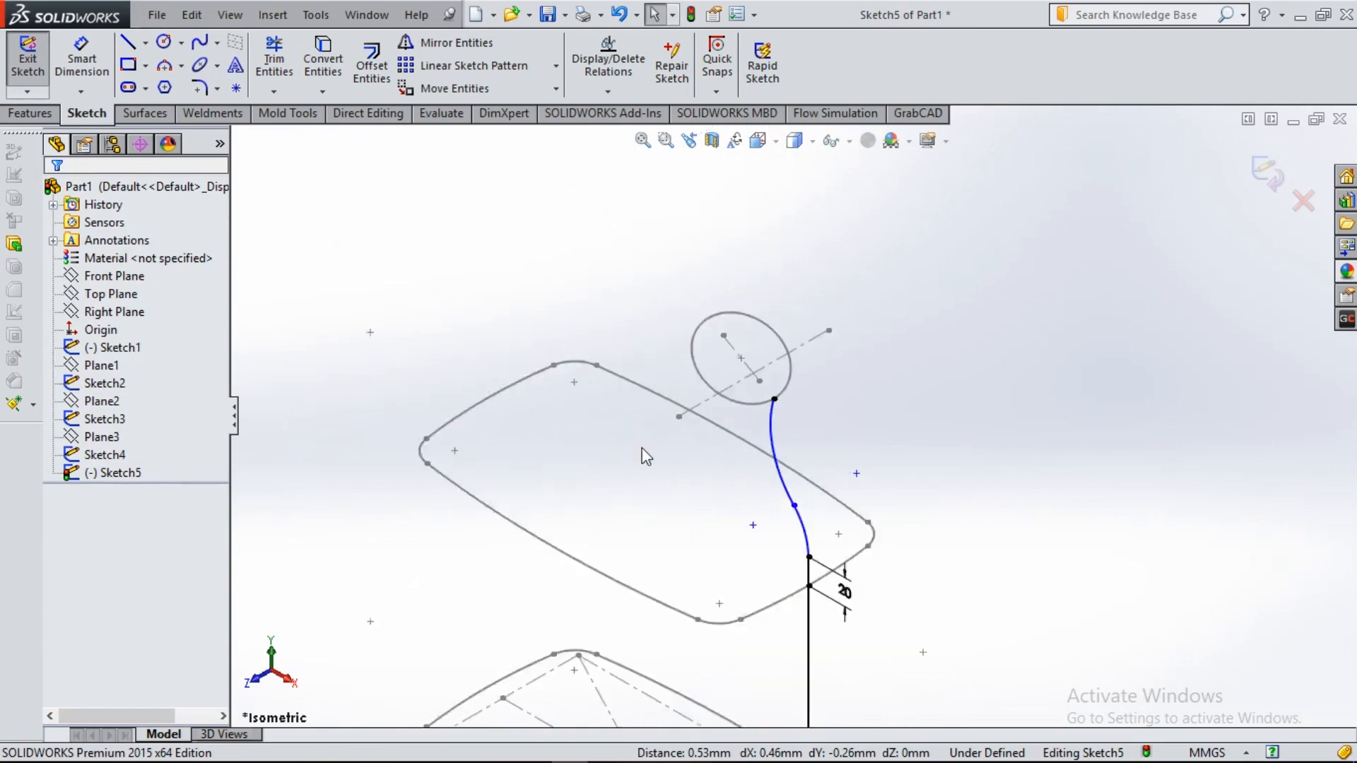
{"action": "scroll", "coordinate": [792, 417], "scroll_direction": "up", "scroll_amount": 4}
{"action": "left_click", "coordinate": [1265, 182]}
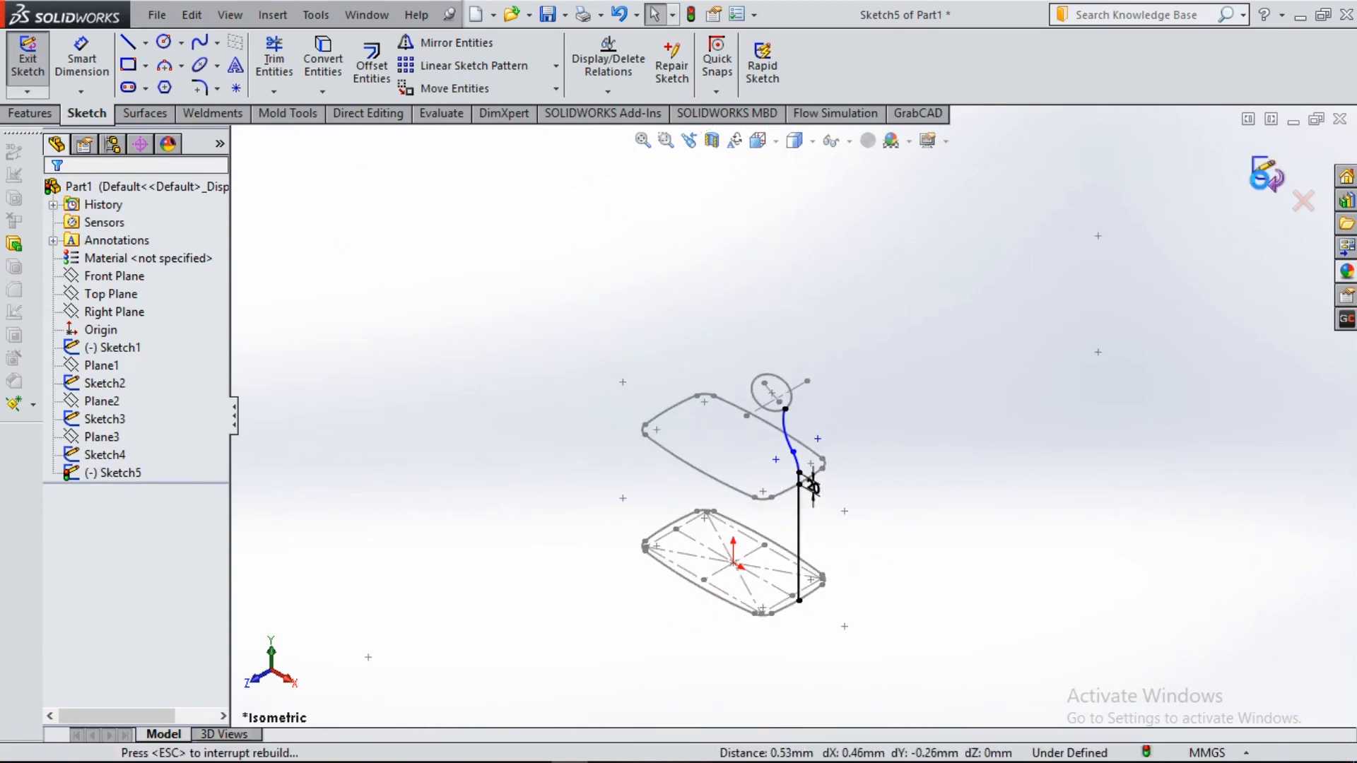
{"action": "left_click", "coordinate": [163, 472]}
{"action": "left_click", "coordinate": [146, 413]}
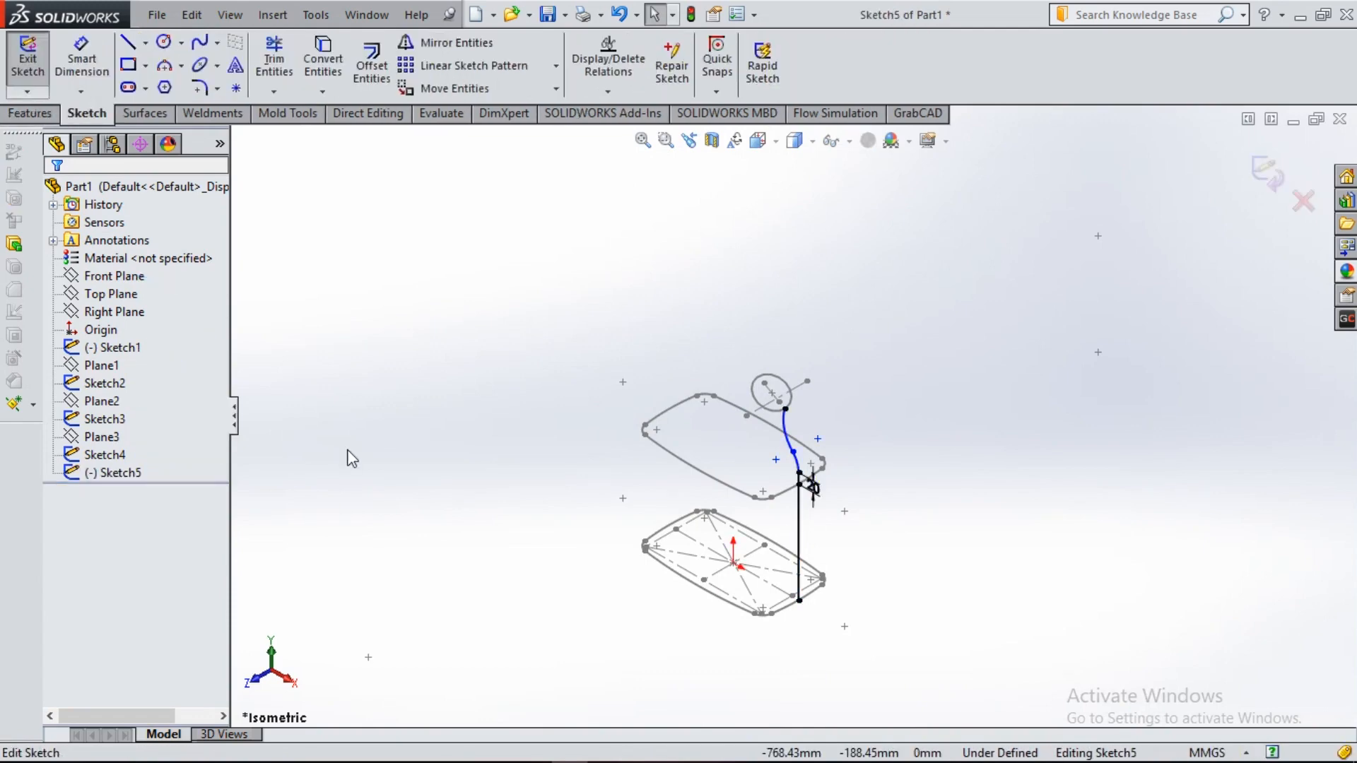
- In front view, draw a 200 mm vertical line from the base profile's left end up to the upper profile
{"action": "key", "text": "ctrl+1"}
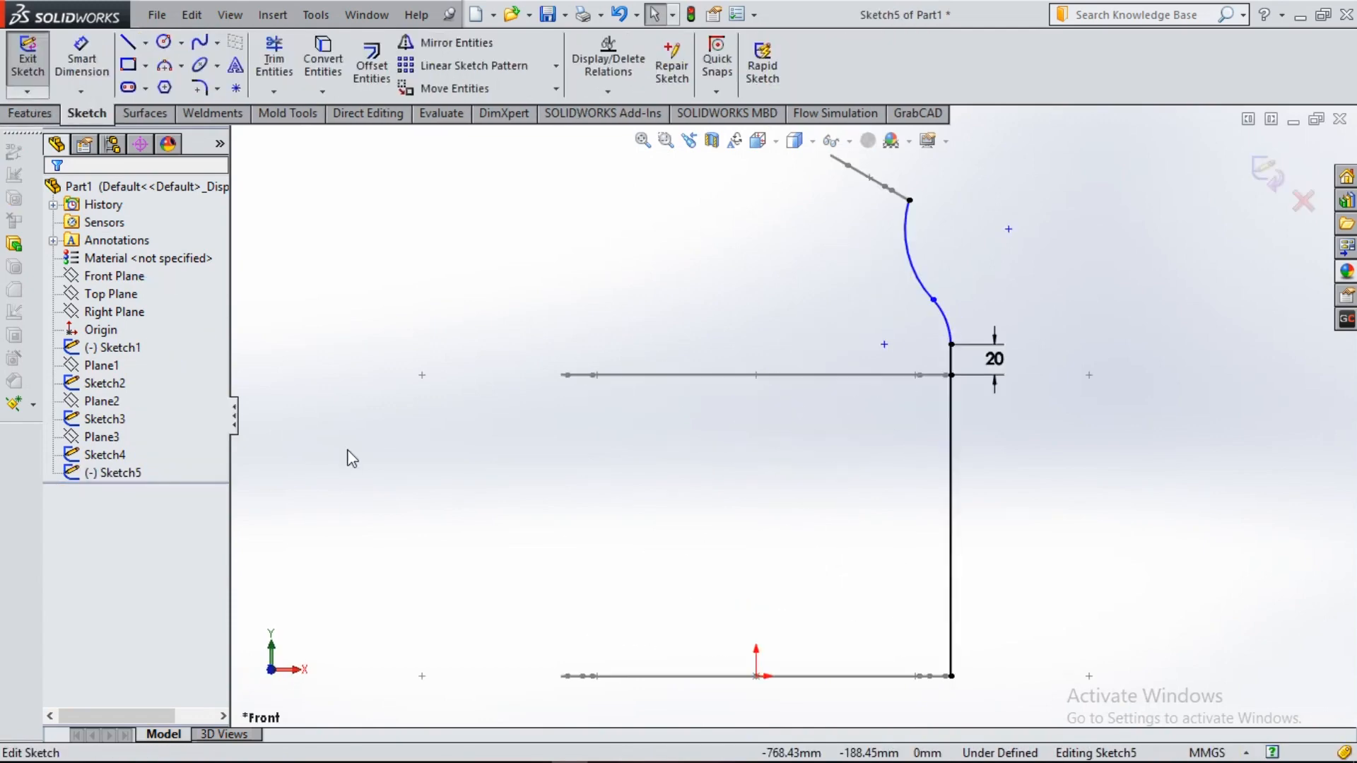
{"action": "left_click", "coordinate": [128, 47]}
{"action": "scroll", "coordinate": [538, 636], "scroll_direction": "down", "scroll_amount": 5}
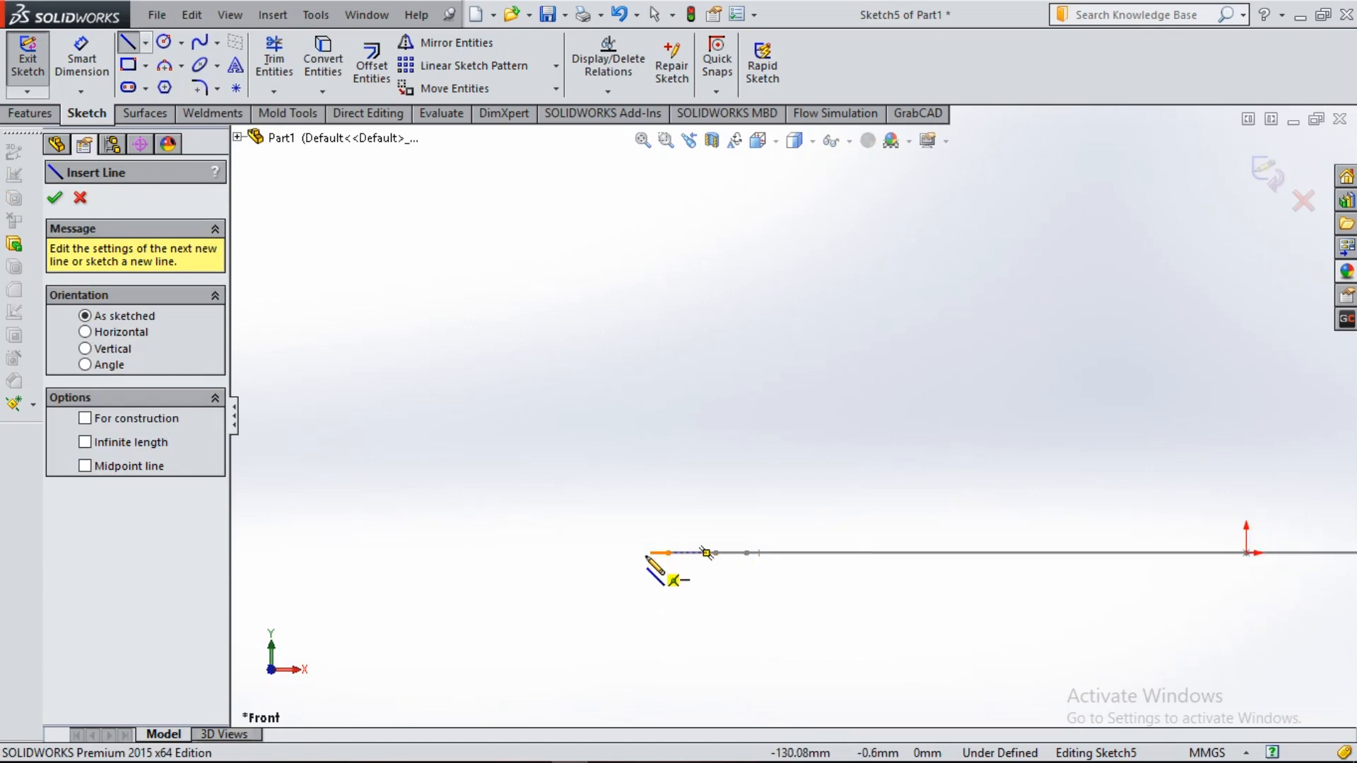
{"action": "left_click", "coordinate": [653, 552]}
{"action": "scroll", "coordinate": [650, 382], "scroll_direction": "up", "scroll_amount": 3}
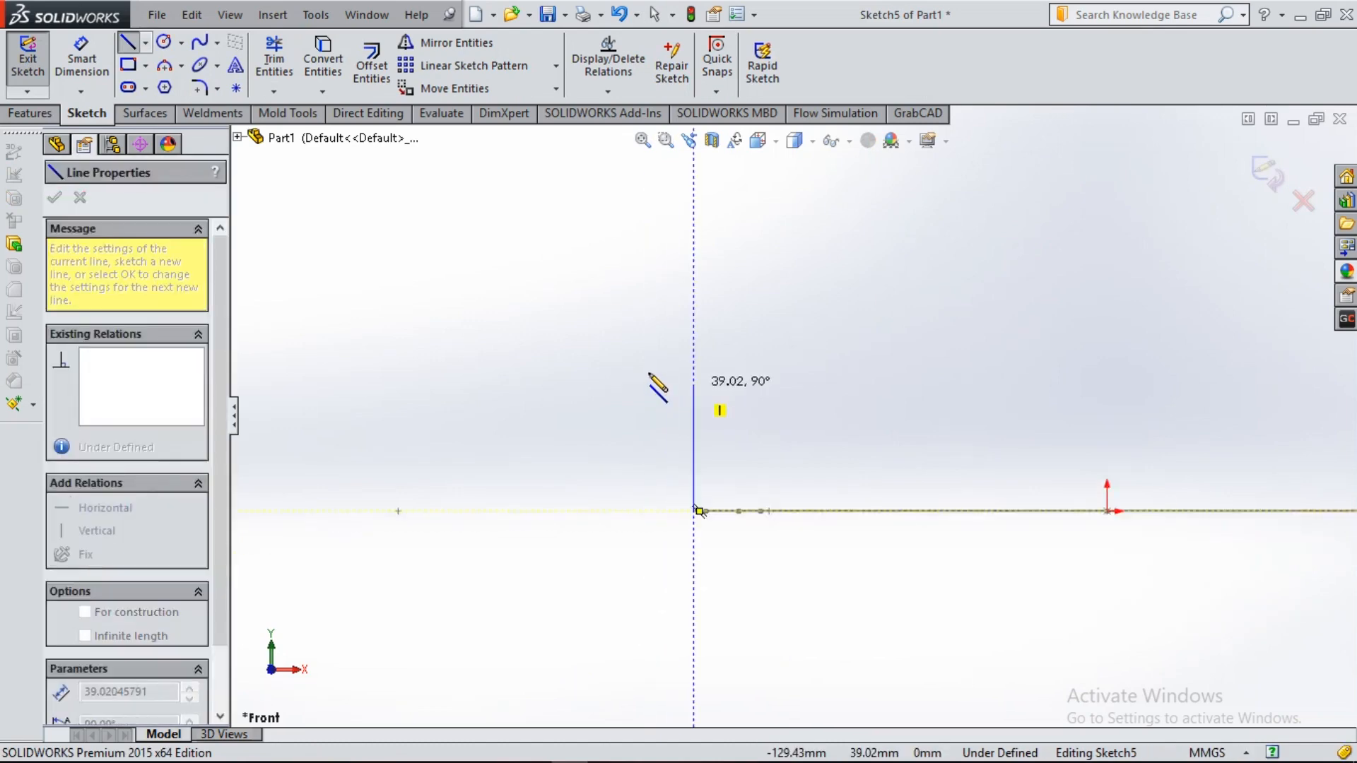
{"action": "scroll", "coordinate": [745, 210], "scroll_direction": "up", "scroll_amount": 2}
{"action": "scroll", "coordinate": [746, 210], "scroll_direction": "down", "scroll_amount": 5}
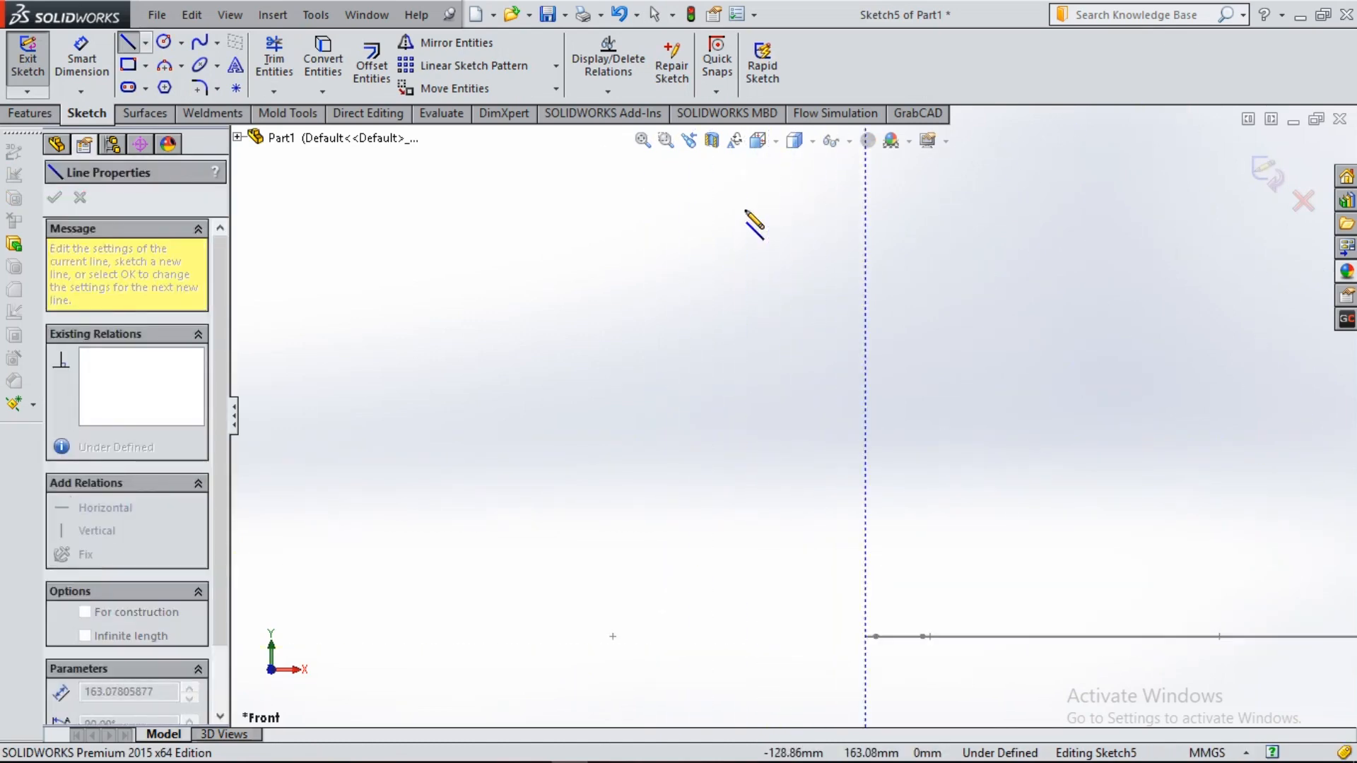
{"action": "scroll", "coordinate": [1027, 603], "scroll_direction": "down", "scroll_amount": 5}
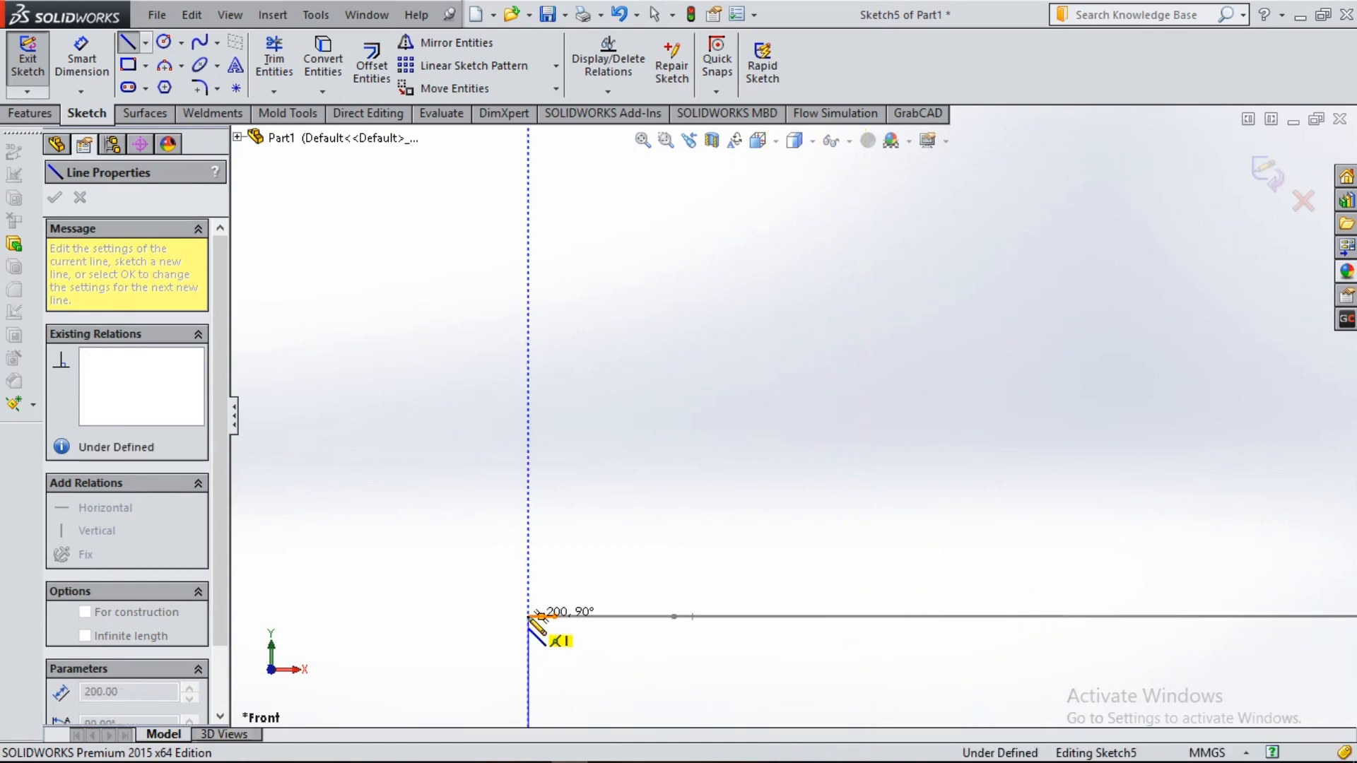
{"action": "left_click", "coordinate": [533, 616]}
- Extend the left side line with a short vertical segment above the upper profile and dimension it to 20 mm
{"action": "scroll", "coordinate": [540, 562], "scroll_direction": "up", "scroll_amount": 3}
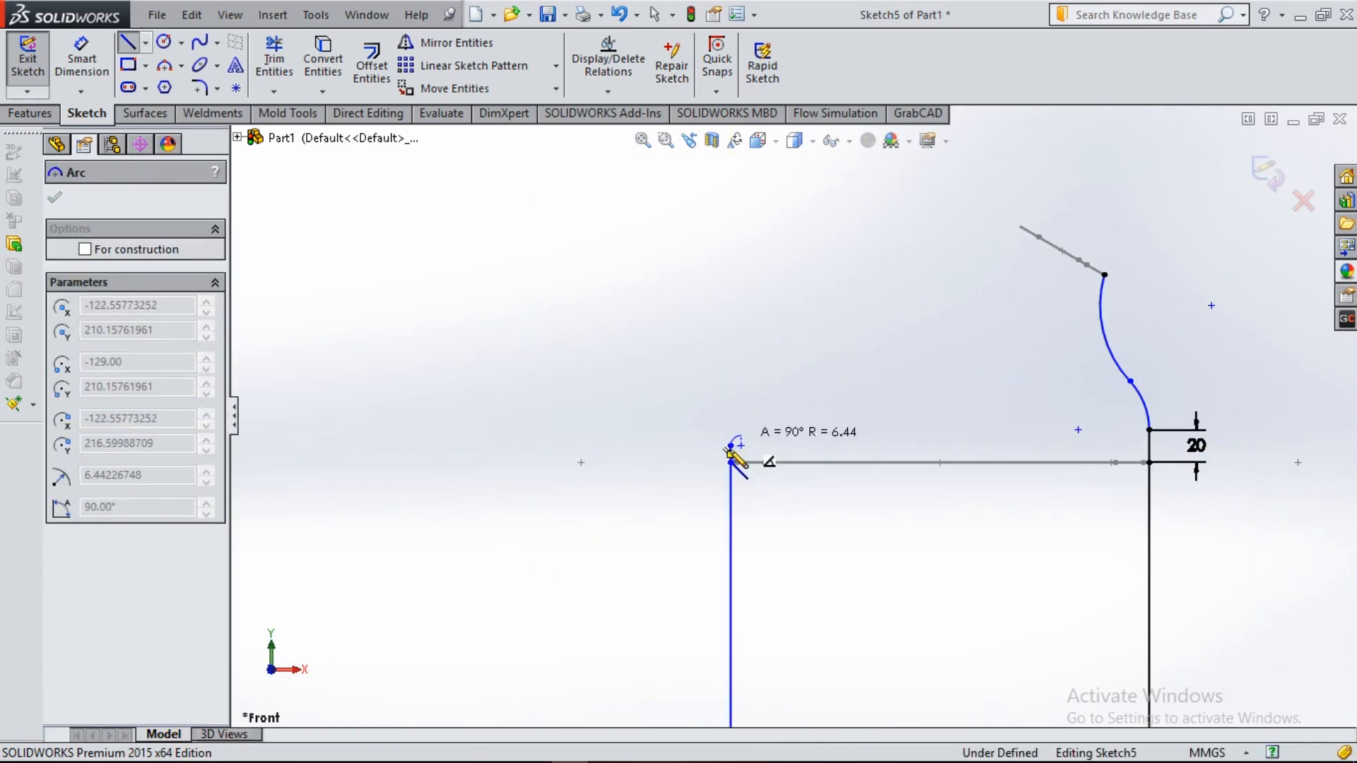
{"action": "key", "text": "Escape"}
{"action": "left_click_drag", "start_coordinate": [840, 386], "coordinate": [366, 191]}
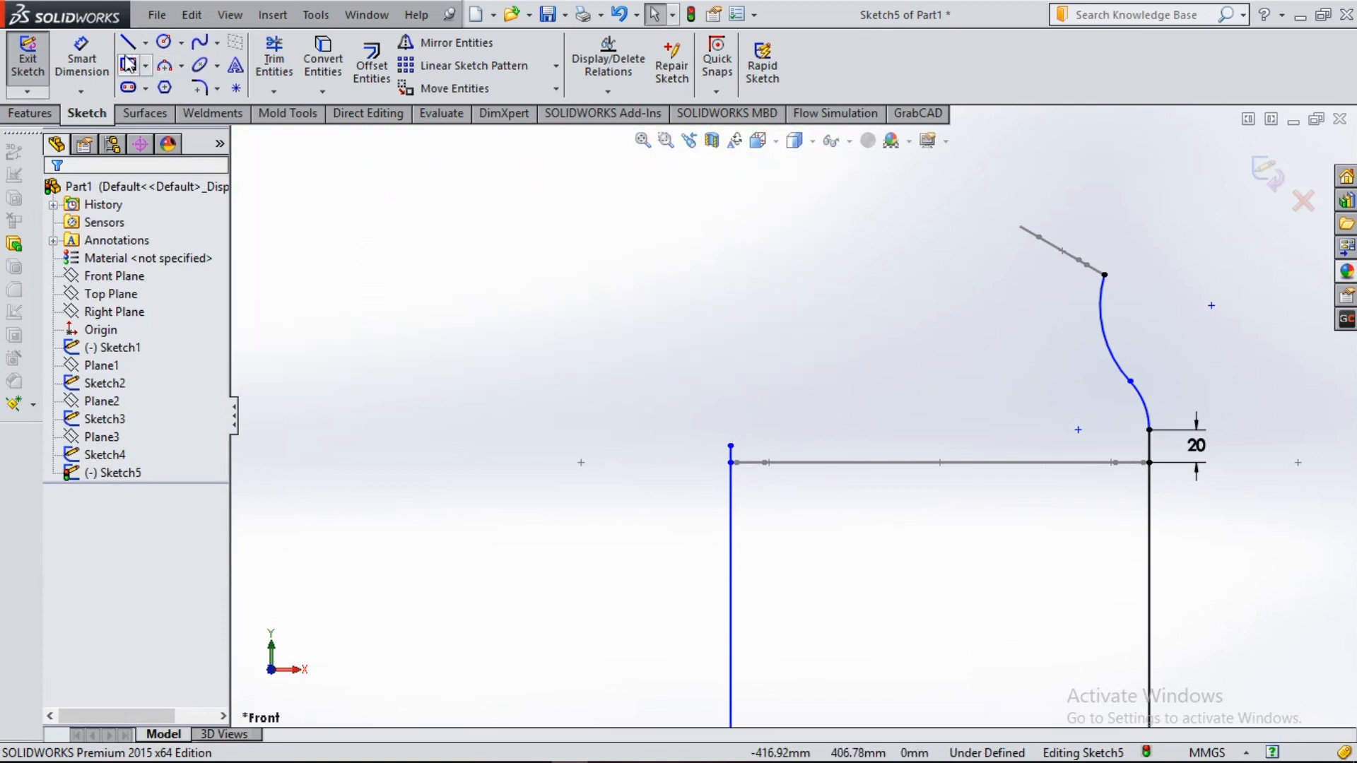
{"action": "left_click", "coordinate": [82, 60]}
{"action": "left_click", "coordinate": [732, 463]}
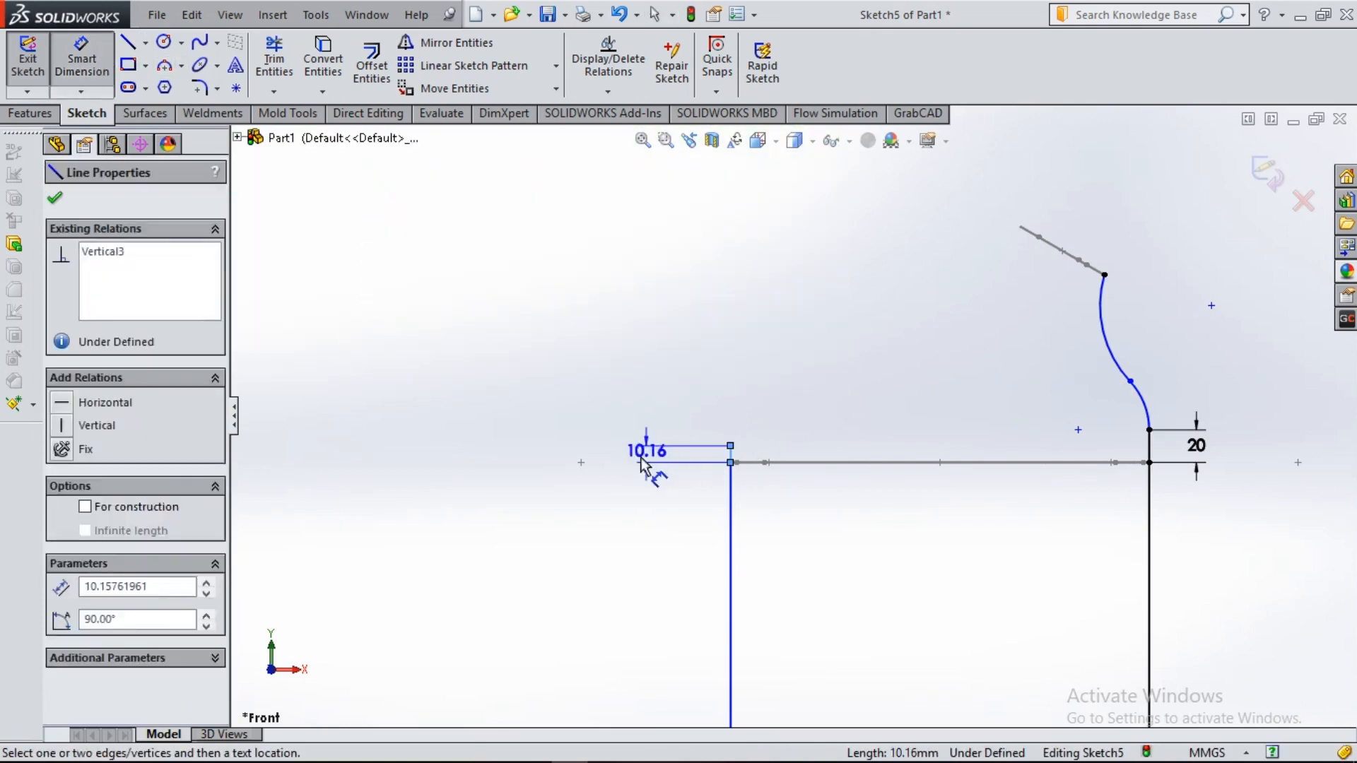
{"action": "left_click", "coordinate": [636, 473]}
{"action": "type", "text": "20"}
{"action": "key", "text": "Return"}
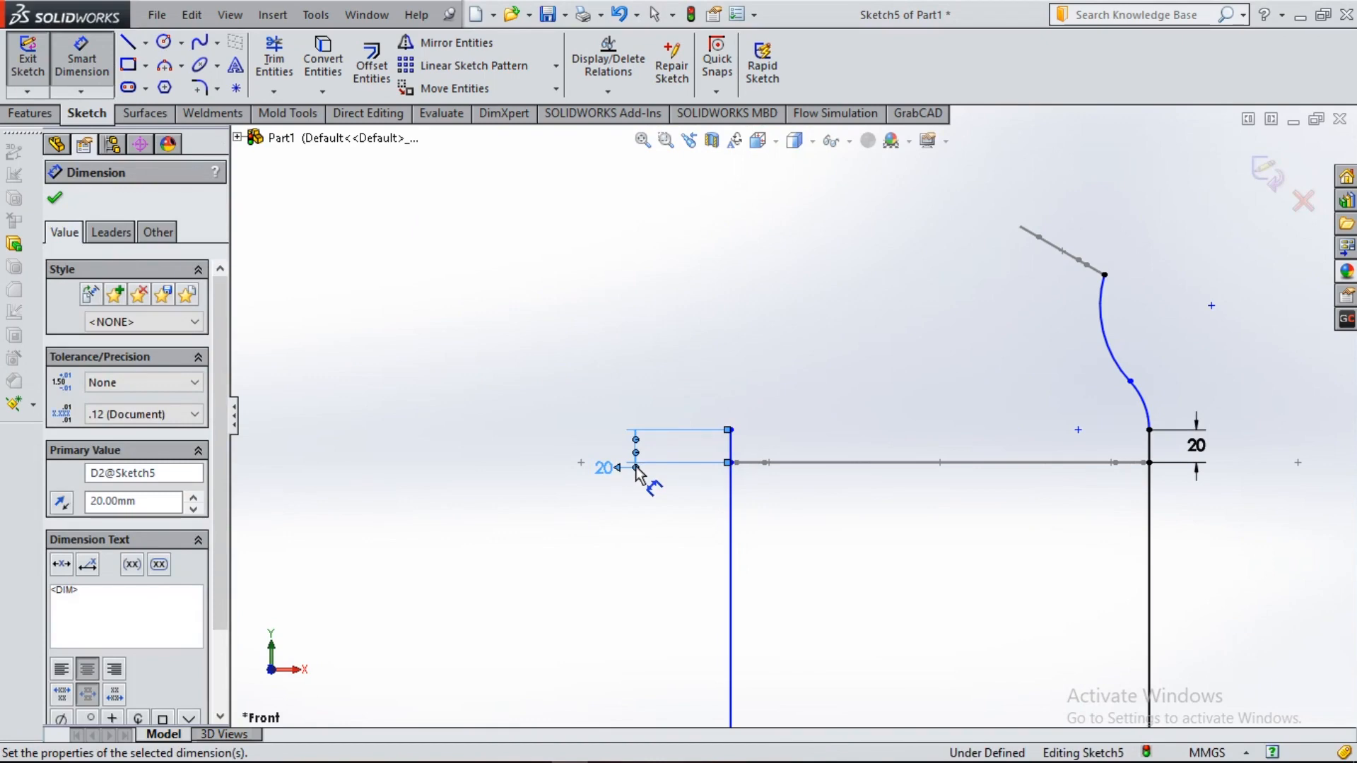
- Draw a spline from the short left line's top end through four intermediate points to the tilted circle's upper end, and move its middle point slightly upward
{"action": "left_click", "coordinate": [56, 199]}
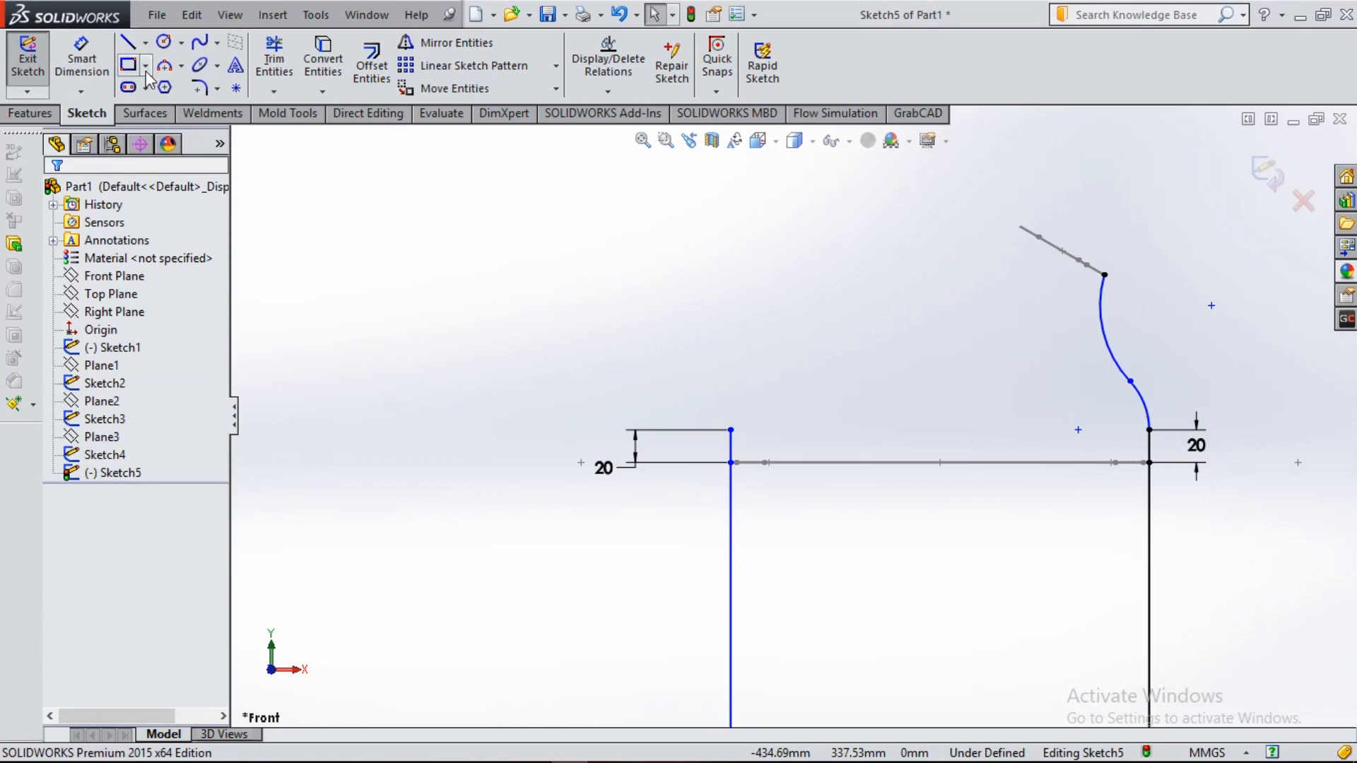
{"action": "left_click", "coordinate": [200, 42]}
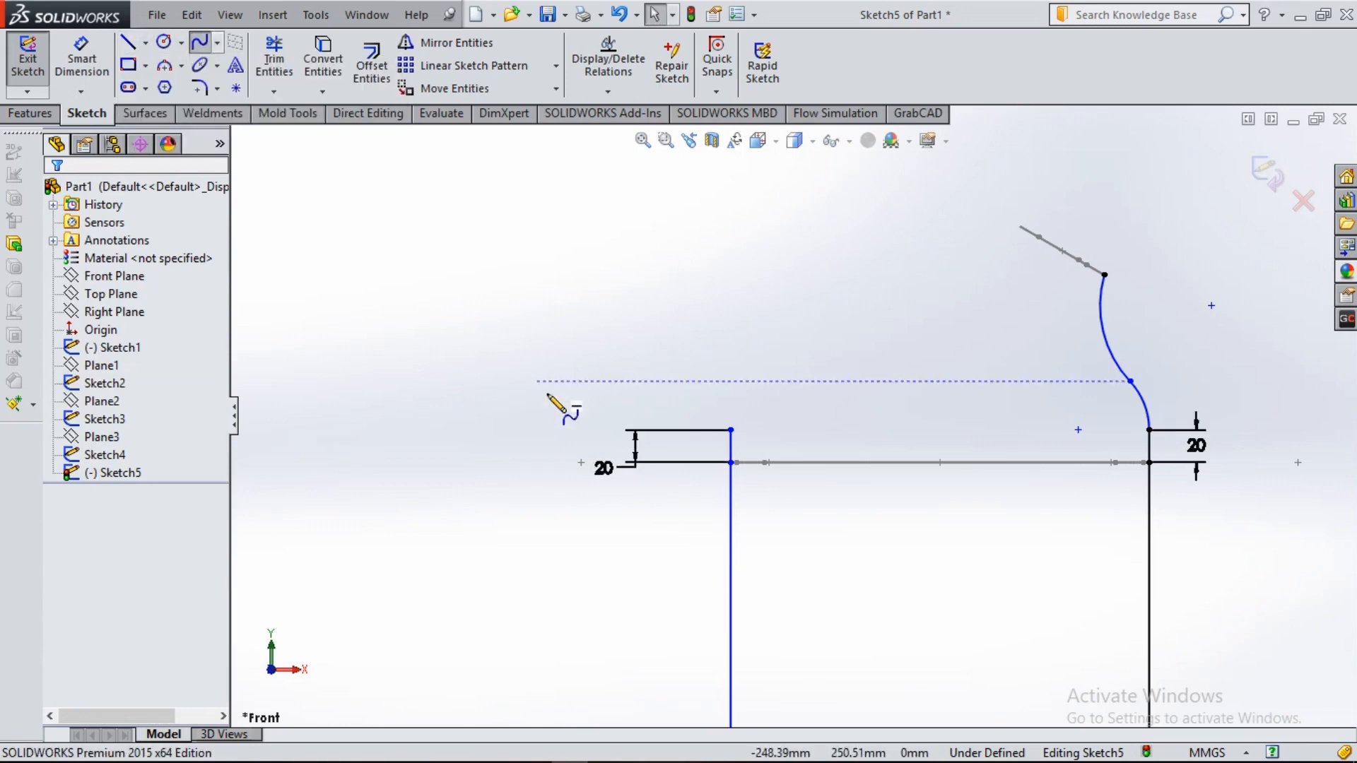
{"action": "left_click", "coordinate": [731, 430]}
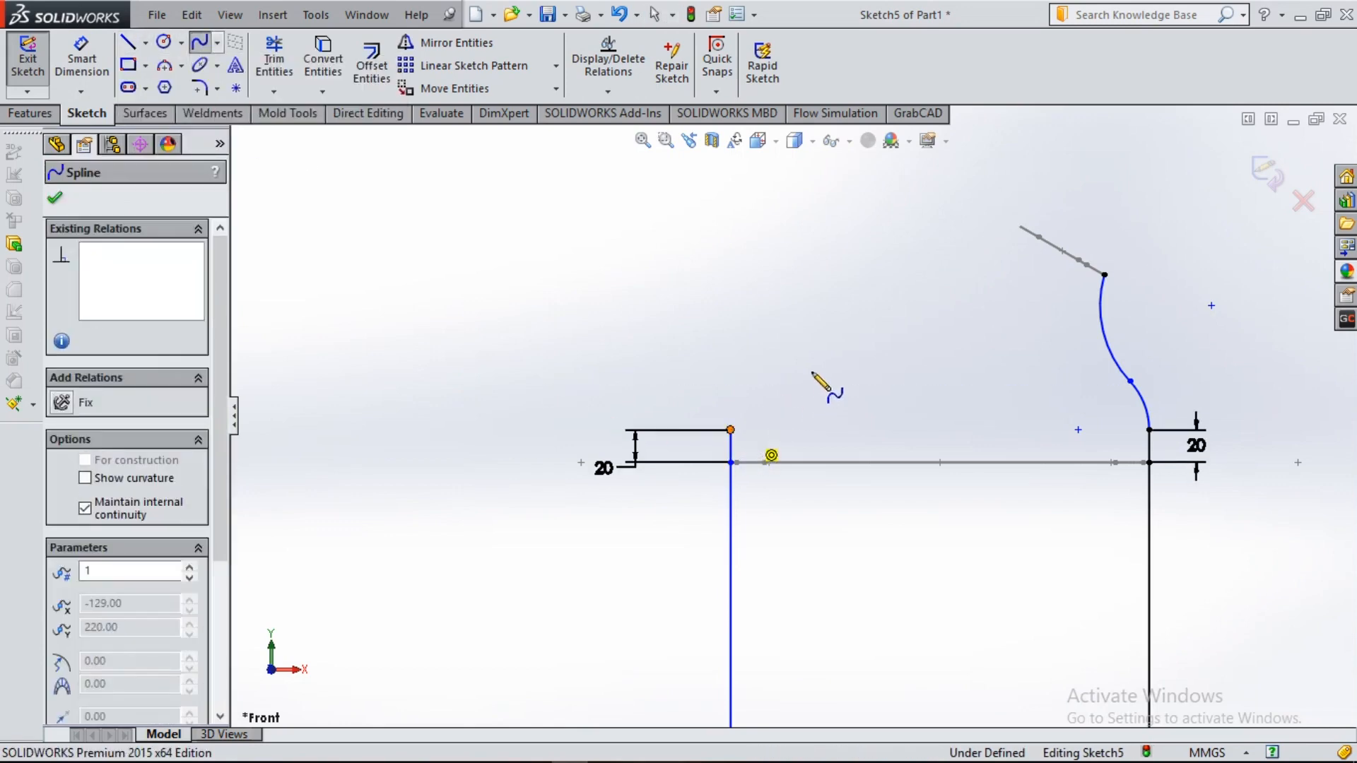
{"action": "left_click", "coordinate": [735, 409]}
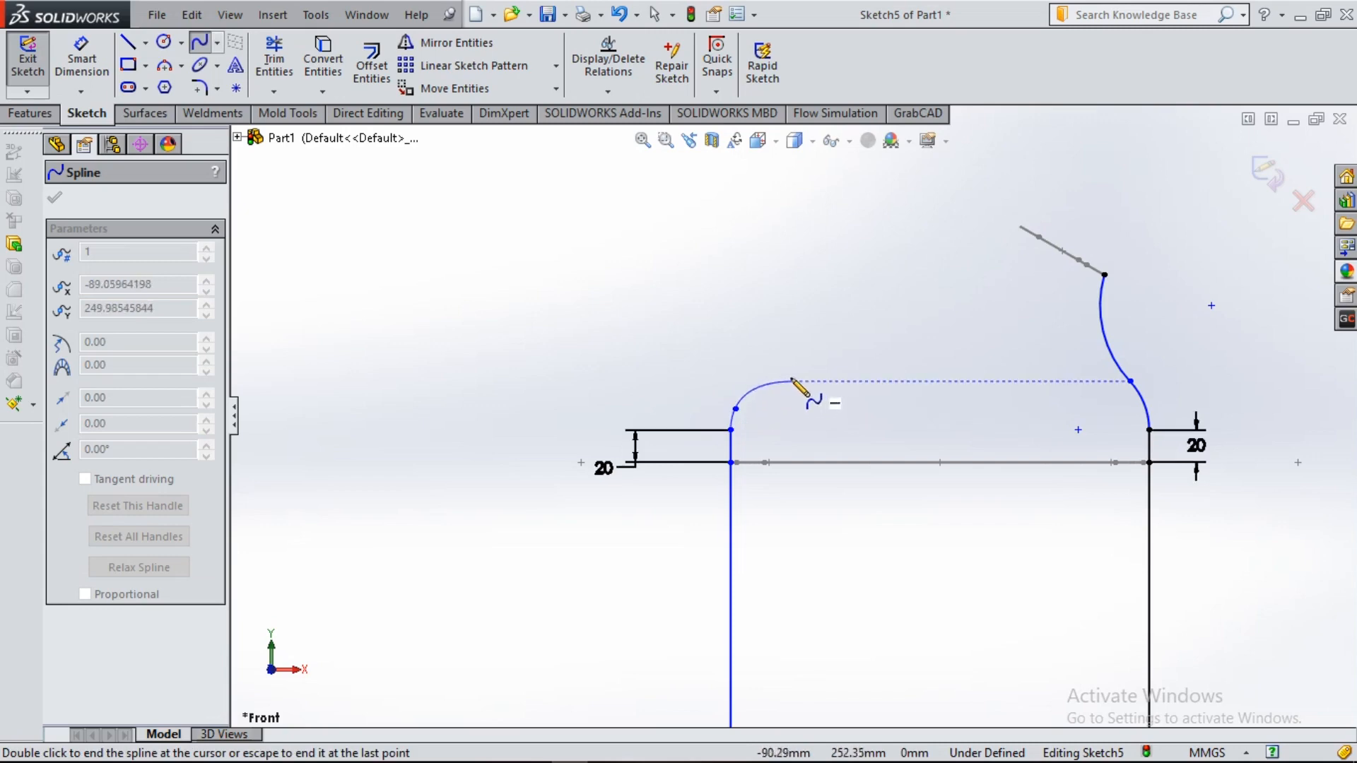
{"action": "left_click", "coordinate": [793, 372]}
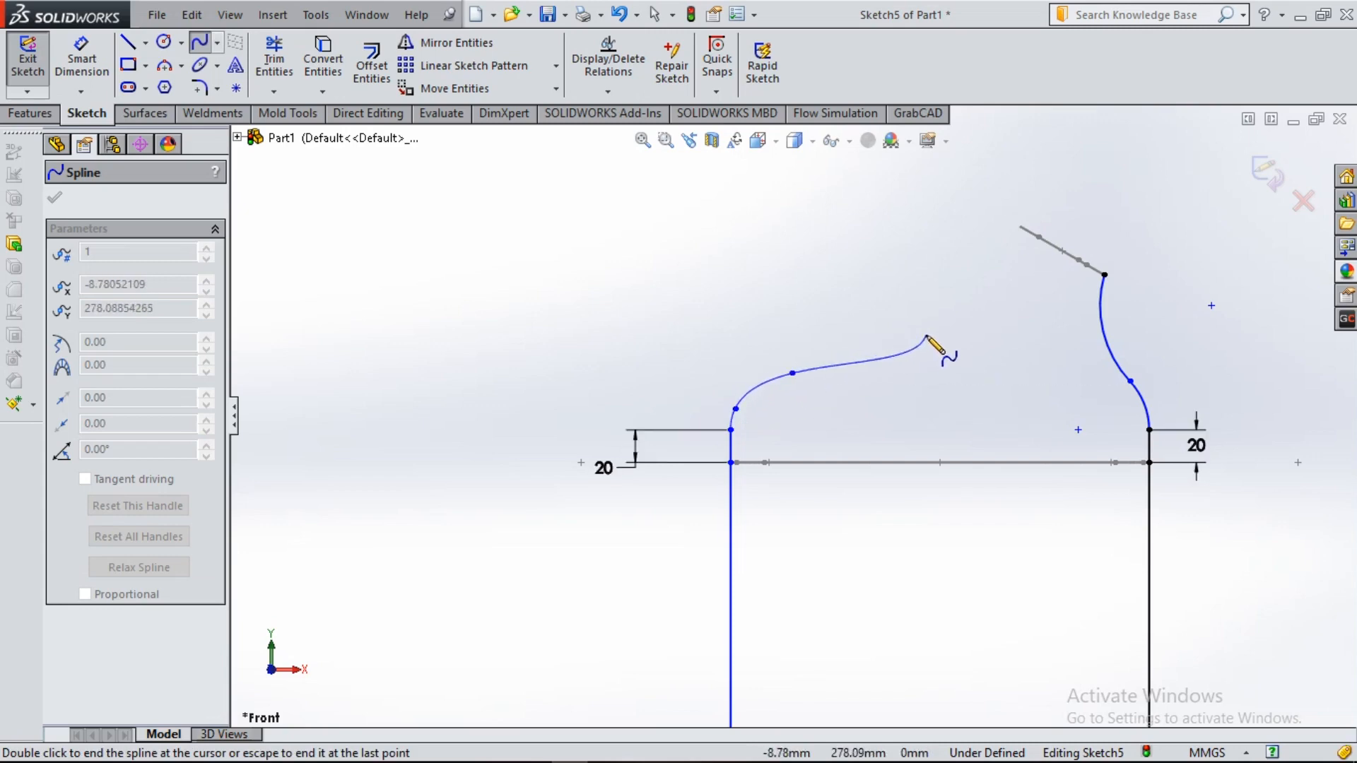
{"action": "left_click", "coordinate": [884, 352]}
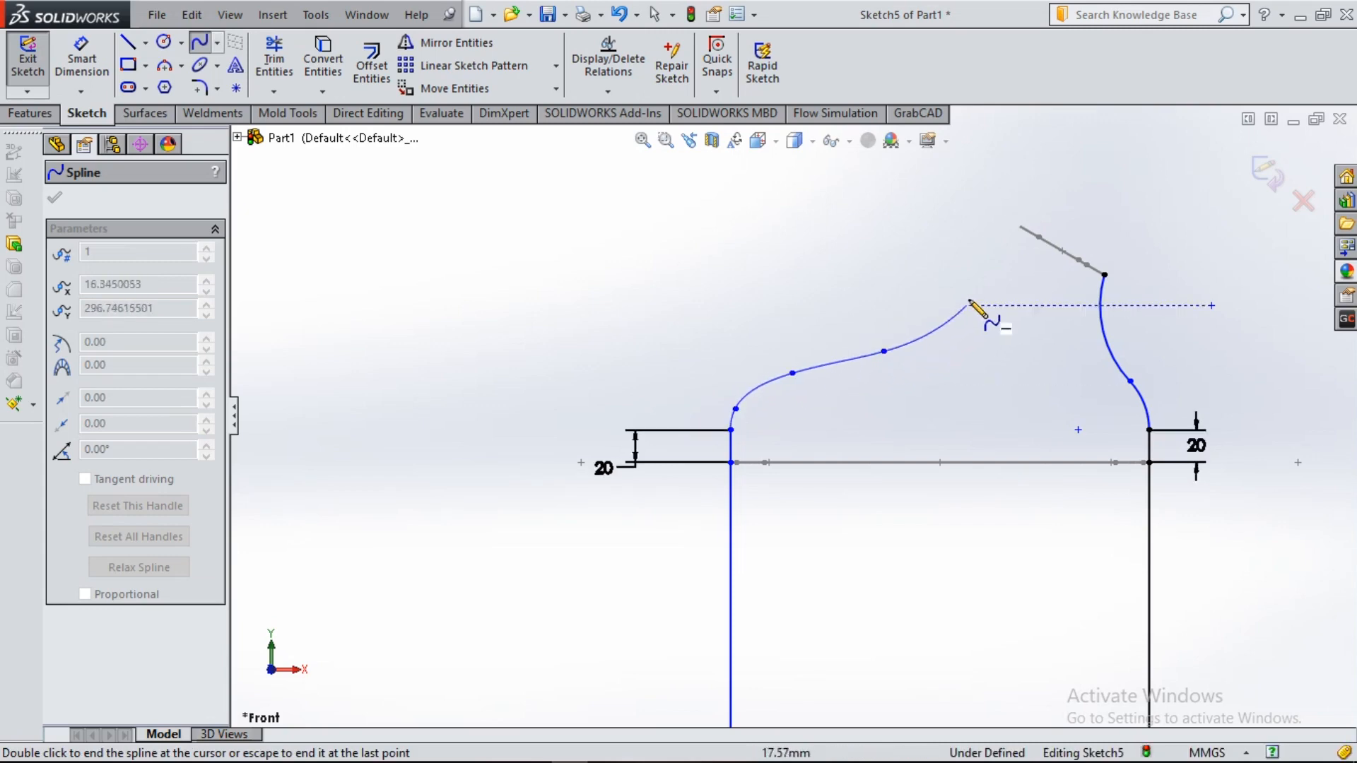
{"action": "left_click", "coordinate": [994, 274]}
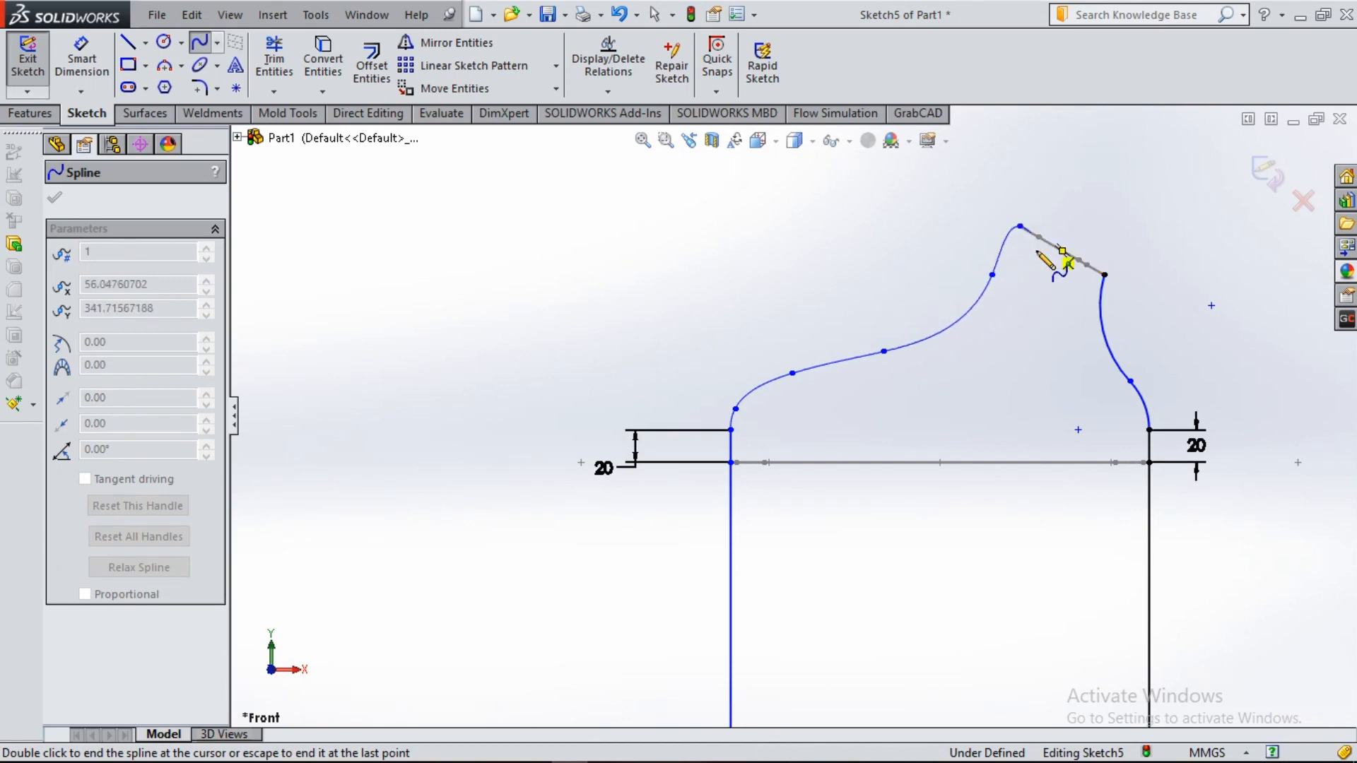
{"action": "double_click", "coordinate": [1029, 240]}
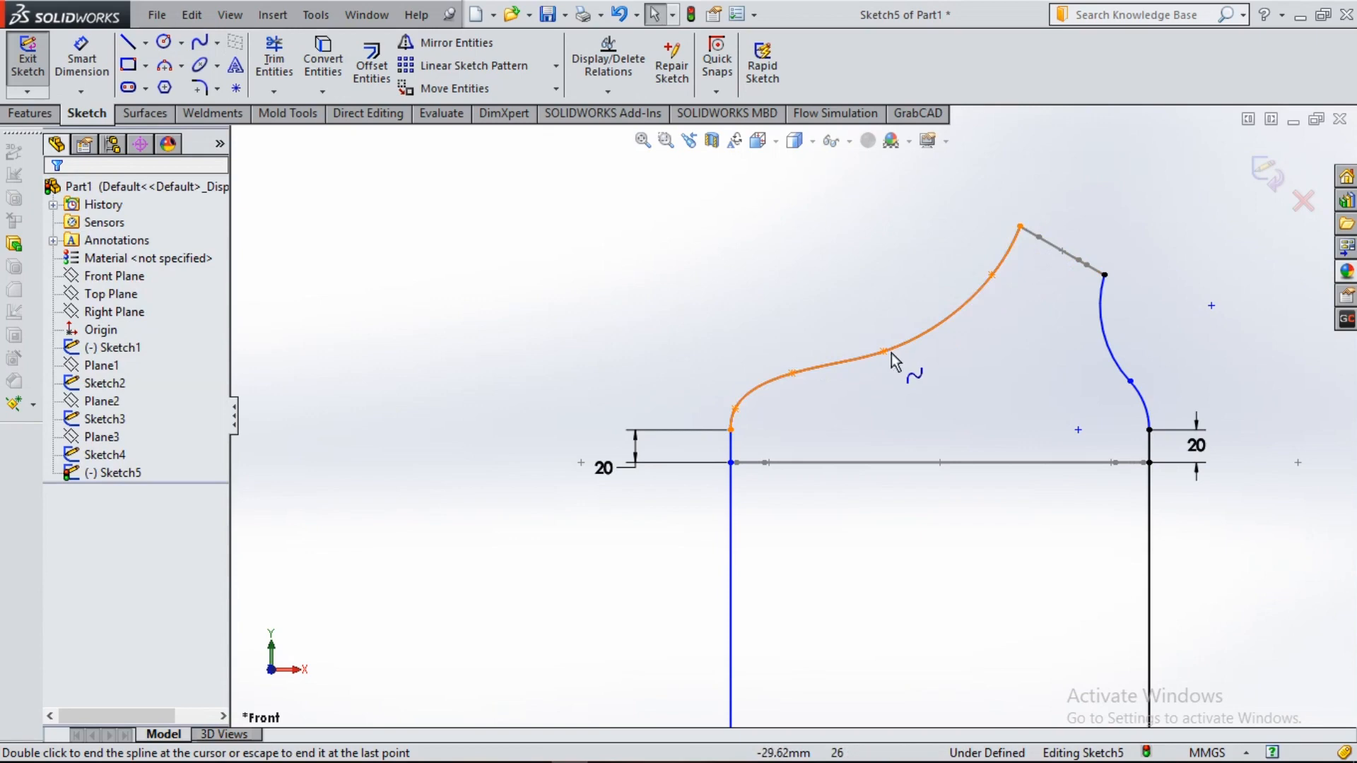
{"action": "left_click_drag", "start_coordinate": [883, 352], "coordinate": [894, 347]}
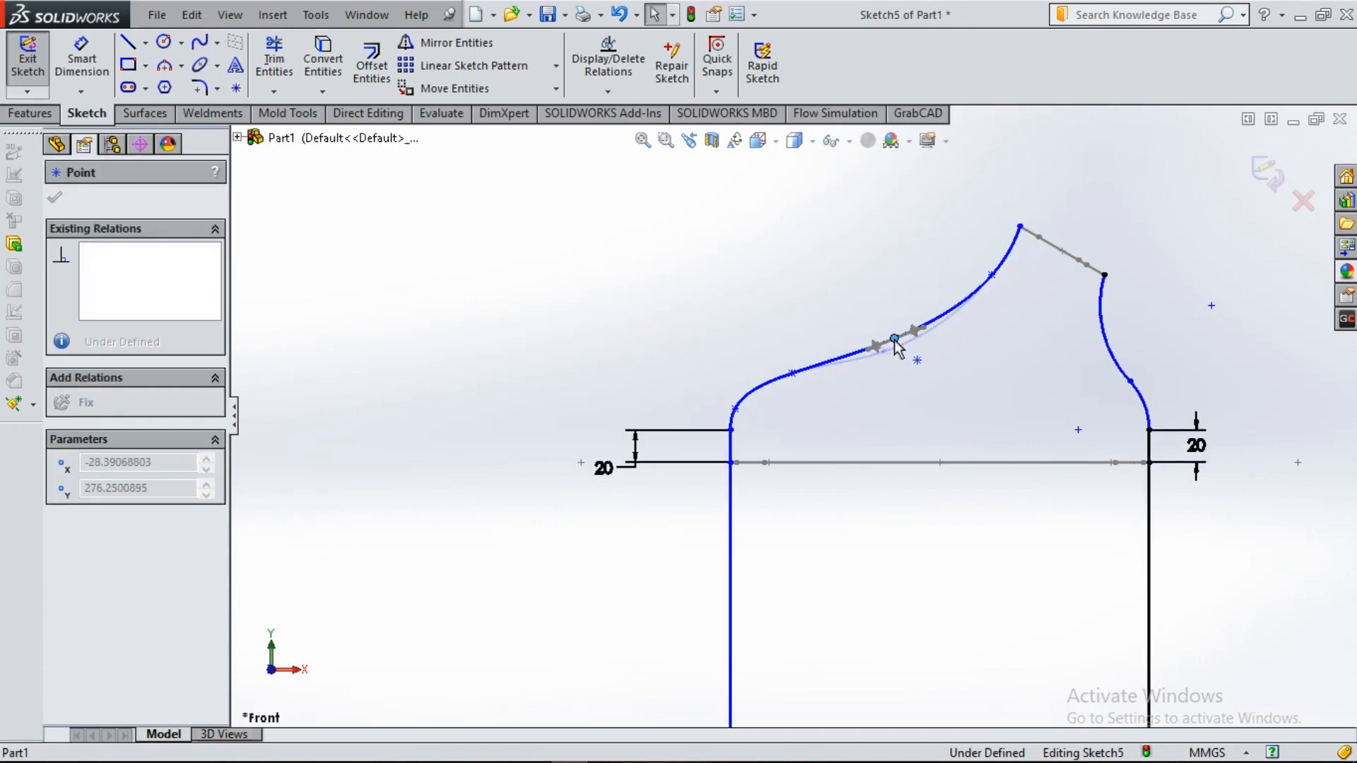
{"action": "left_click", "coordinate": [794, 334]}
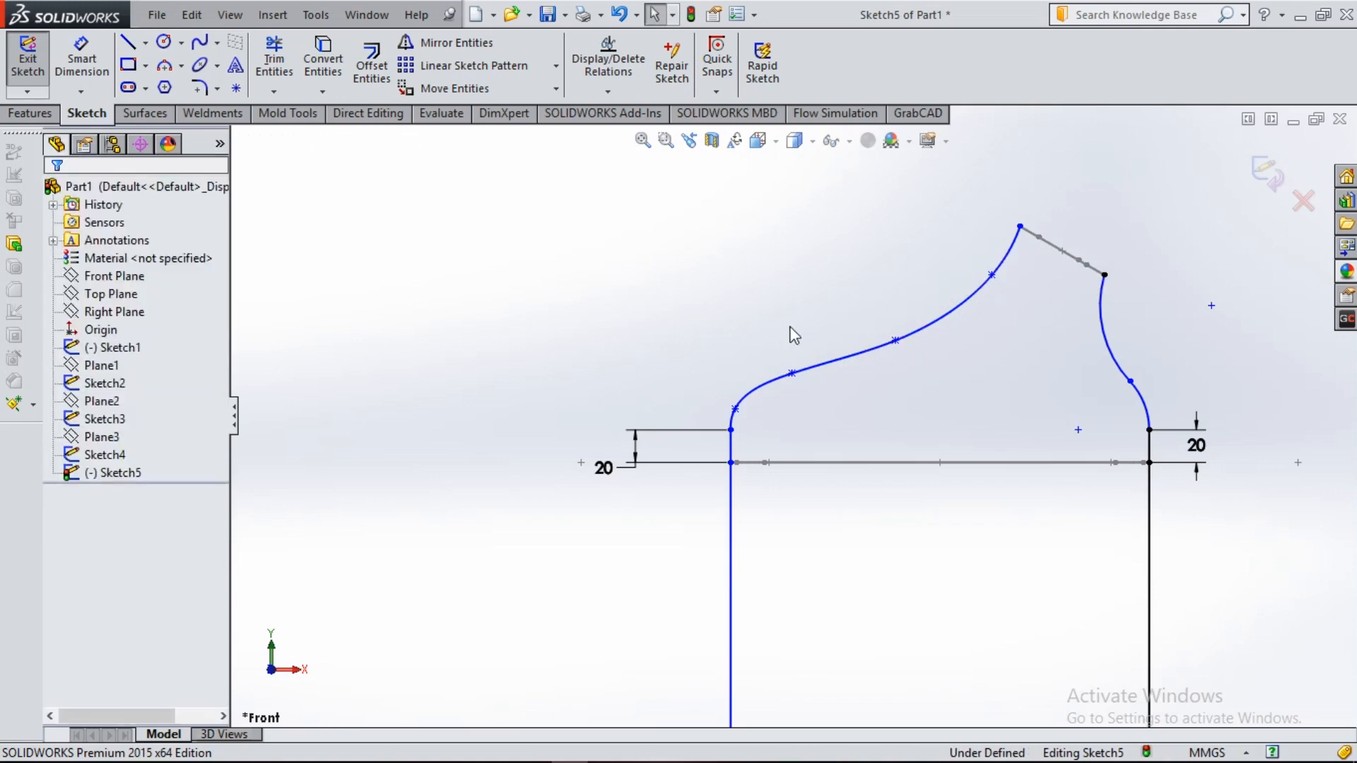
- Add a Pierce relation between the left side line's lower endpoint and the base profile's side arc
{"action": "key", "text": "ctrl+7"}
{"action": "scroll", "coordinate": [702, 517], "scroll_direction": "down", "scroll_amount": 5}
{"action": "scroll", "coordinate": [701, 516], "scroll_direction": "down", "scroll_amount": 2}
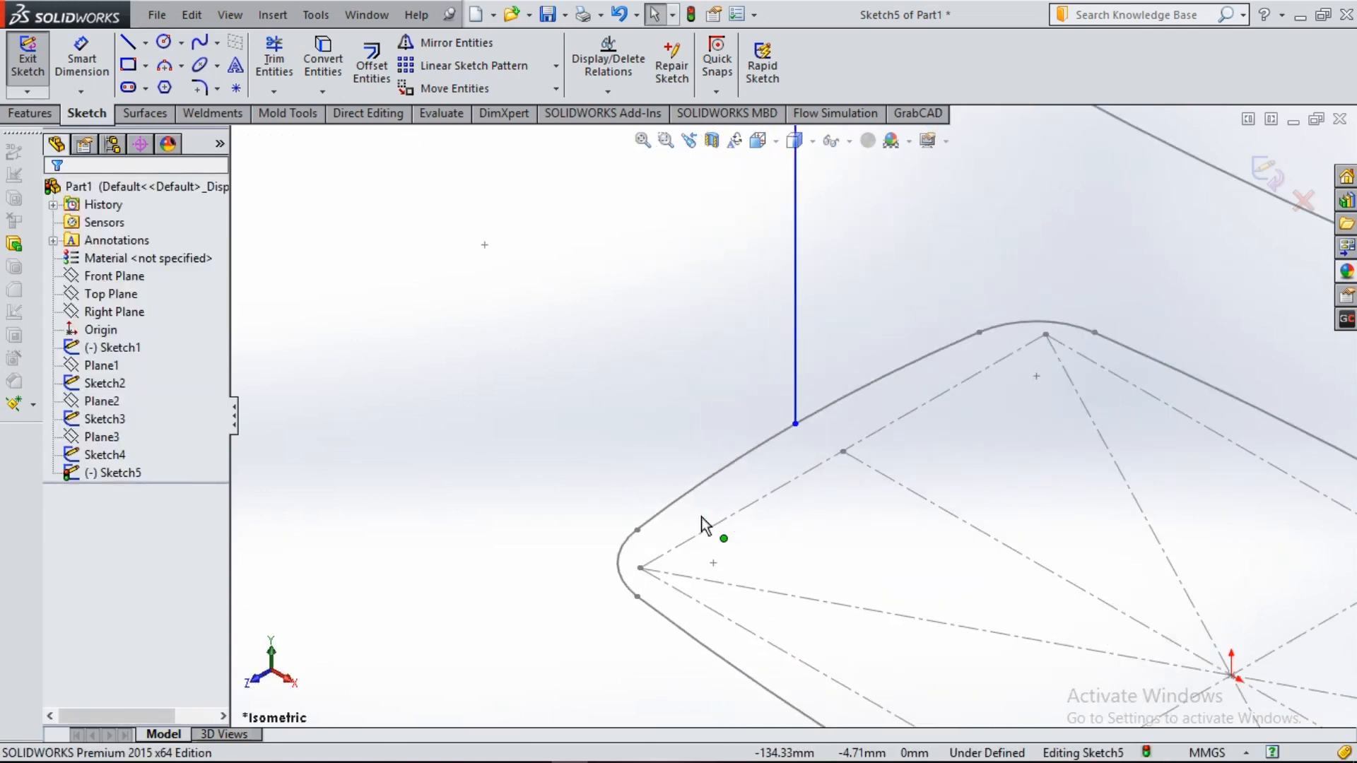
{"action": "scroll", "coordinate": [783, 435], "scroll_direction": "down", "scroll_amount": 3}
{"action": "left_click", "coordinate": [783, 432]}
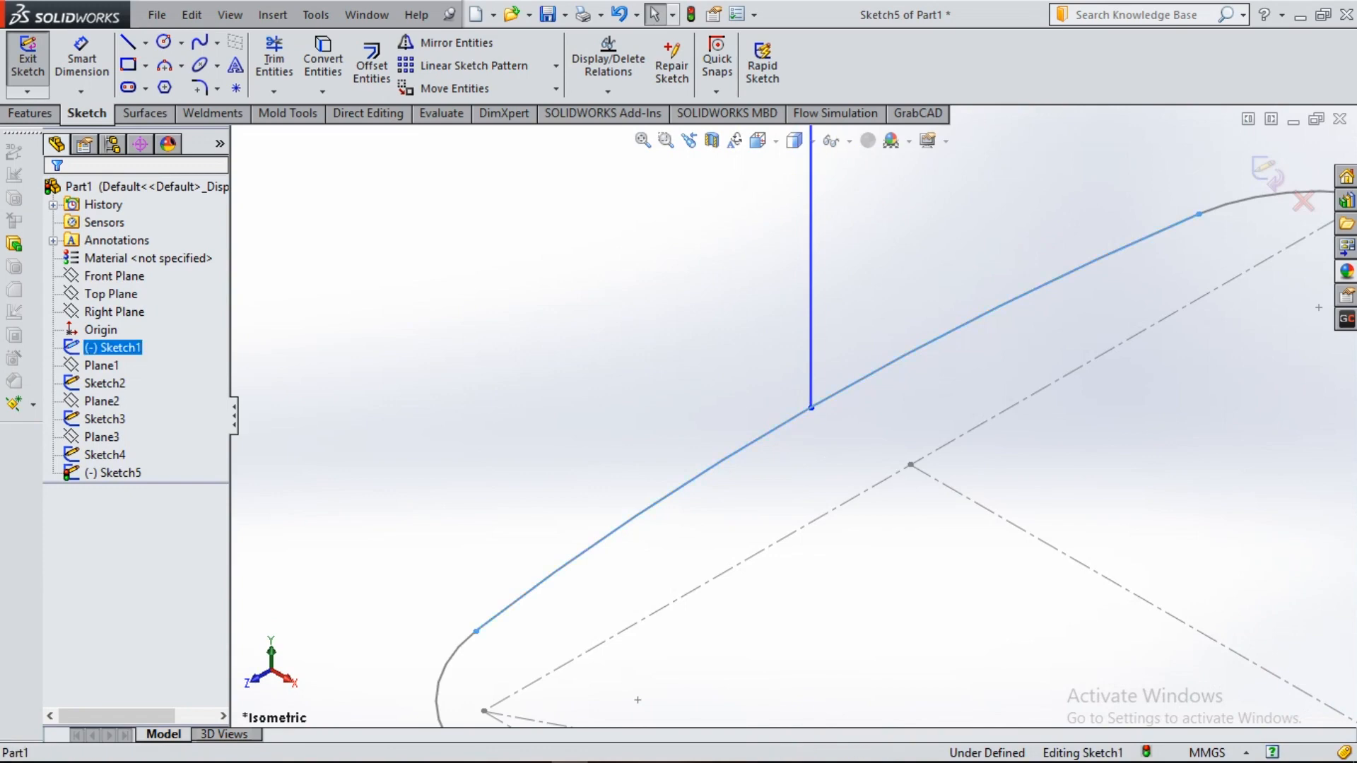
{"action": "left_click", "coordinate": [811, 409], "text": "ctrl"}
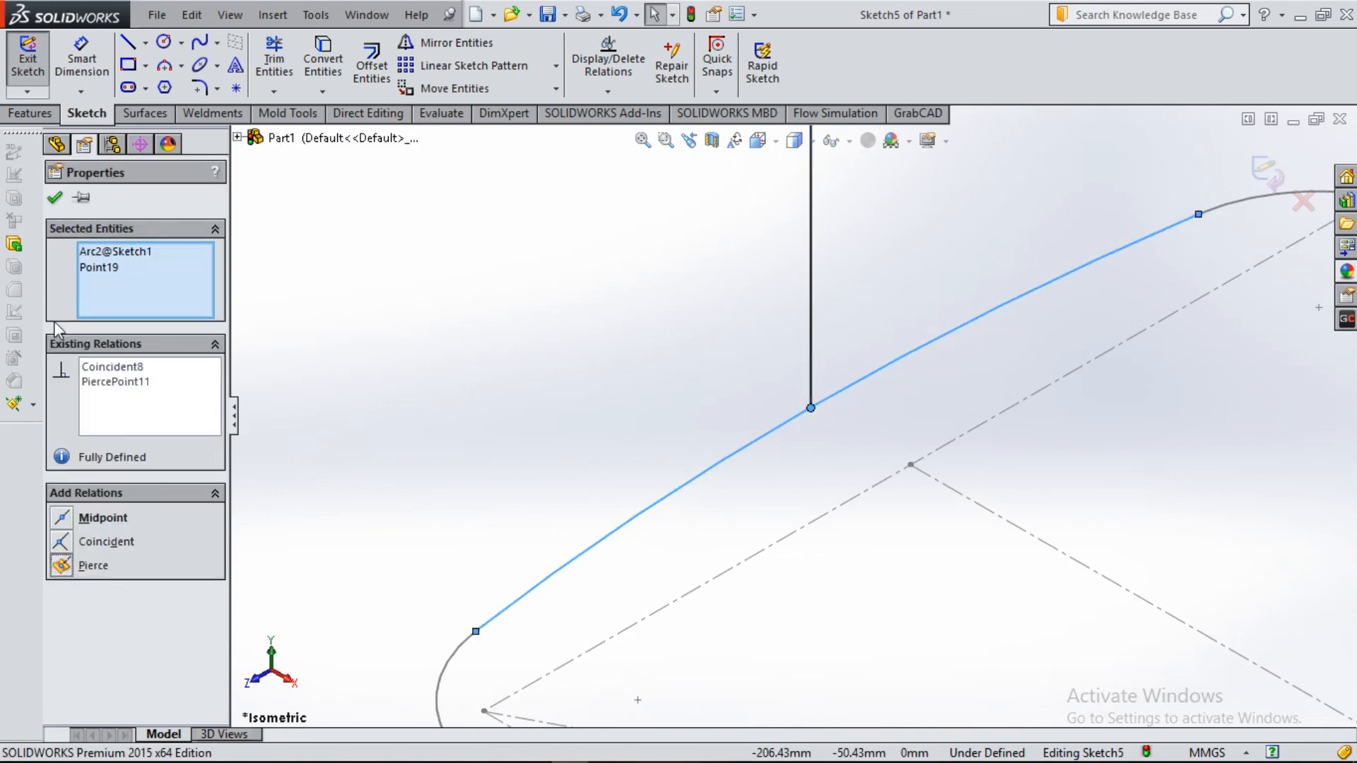
{"action": "left_click", "coordinate": [56, 199]}
- Add a Pierce relation between the left side line's upper junction point and the upper profile's side arc
{"action": "scroll", "coordinate": [681, 309], "scroll_direction": "up", "scroll_amount": 4}
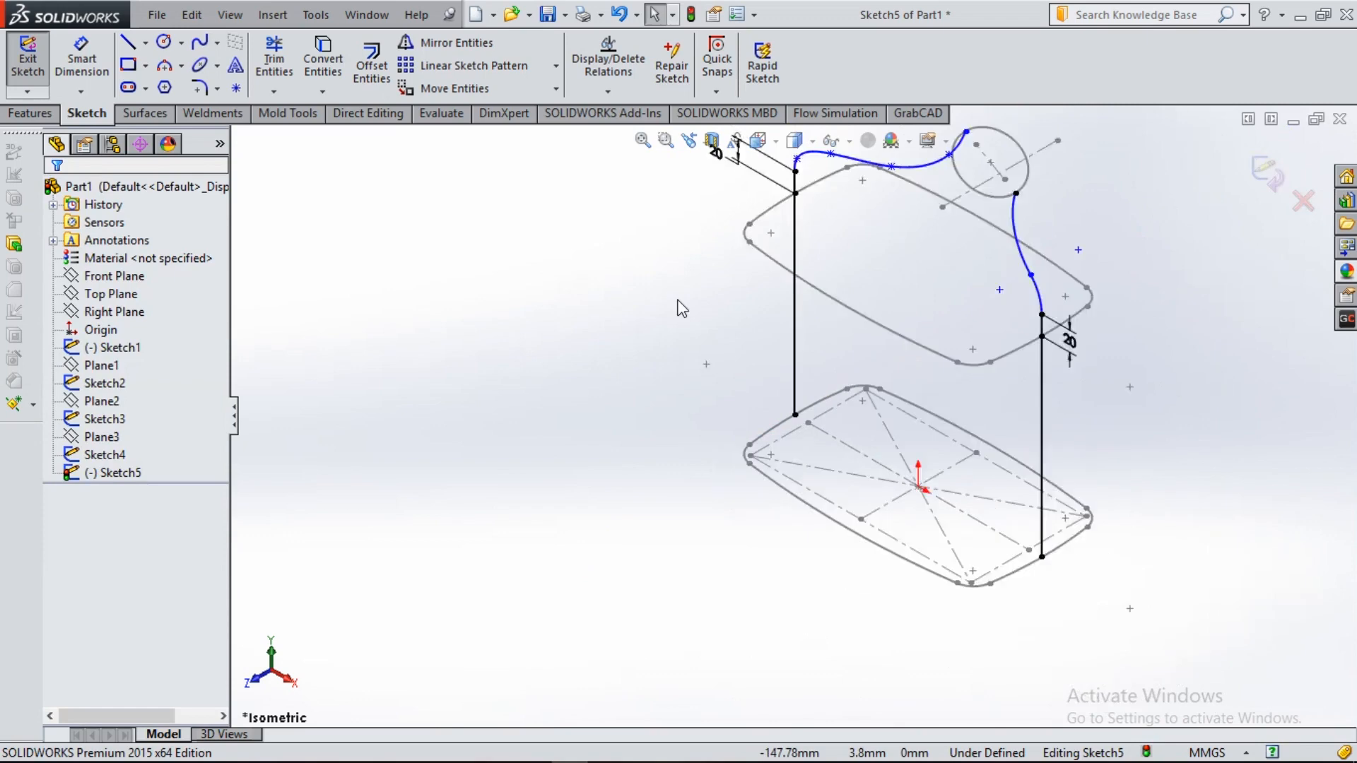
{"action": "scroll", "coordinate": [796, 233], "scroll_direction": "down", "scroll_amount": 5}
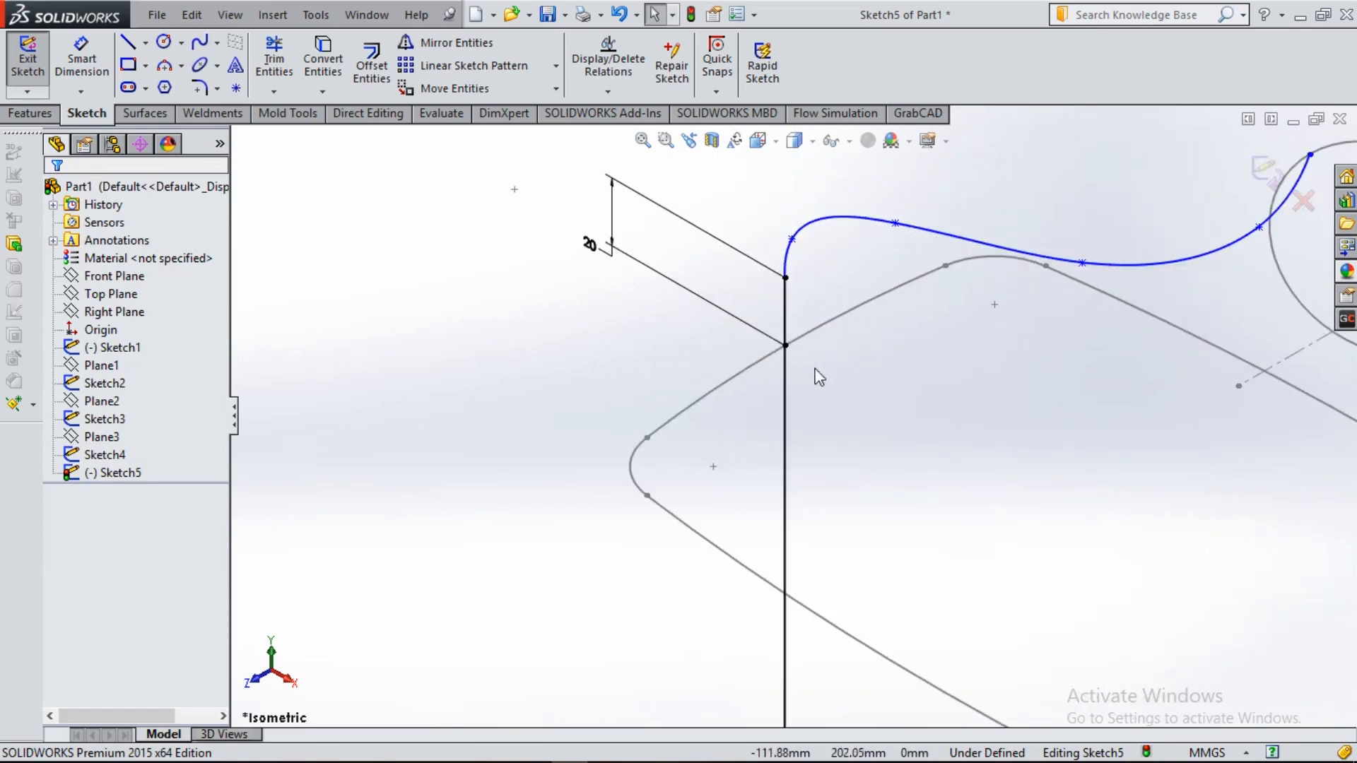
{"action": "scroll", "coordinate": [798, 377], "scroll_direction": "down", "scroll_amount": 3}
{"action": "left_click", "coordinate": [773, 337]}
{"action": "left_click", "coordinate": [749, 345], "text": "ctrl"}
{"action": "left_click", "coordinate": [94, 565]}
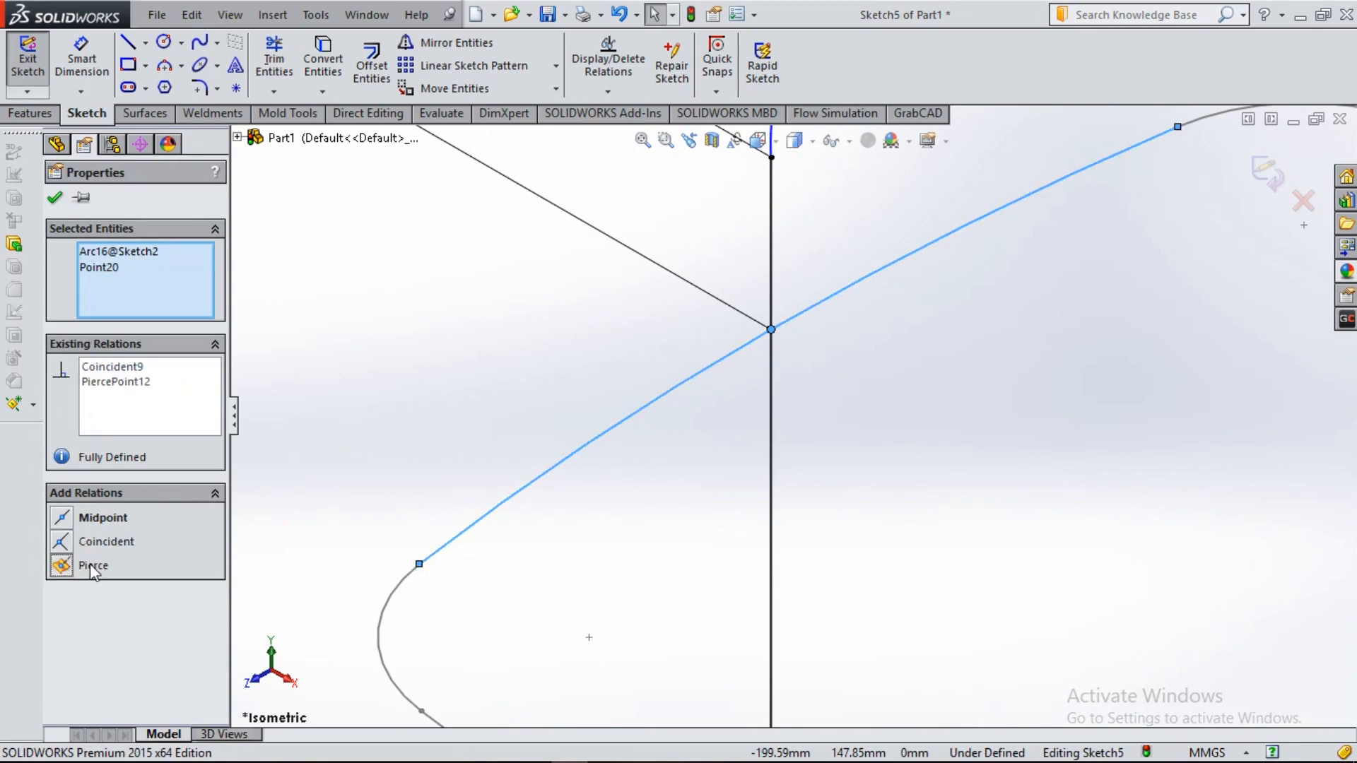
{"action": "left_click", "coordinate": [55, 198]}
- Add a Pierce relation between the spline's upper end and the tilted circle, and exit the guide curve sketch
{"action": "scroll", "coordinate": [792, 414], "scroll_direction": "up", "scroll_amount": 3}
{"action": "scroll", "coordinate": [792, 396], "scroll_direction": "up", "scroll_amount": 3}
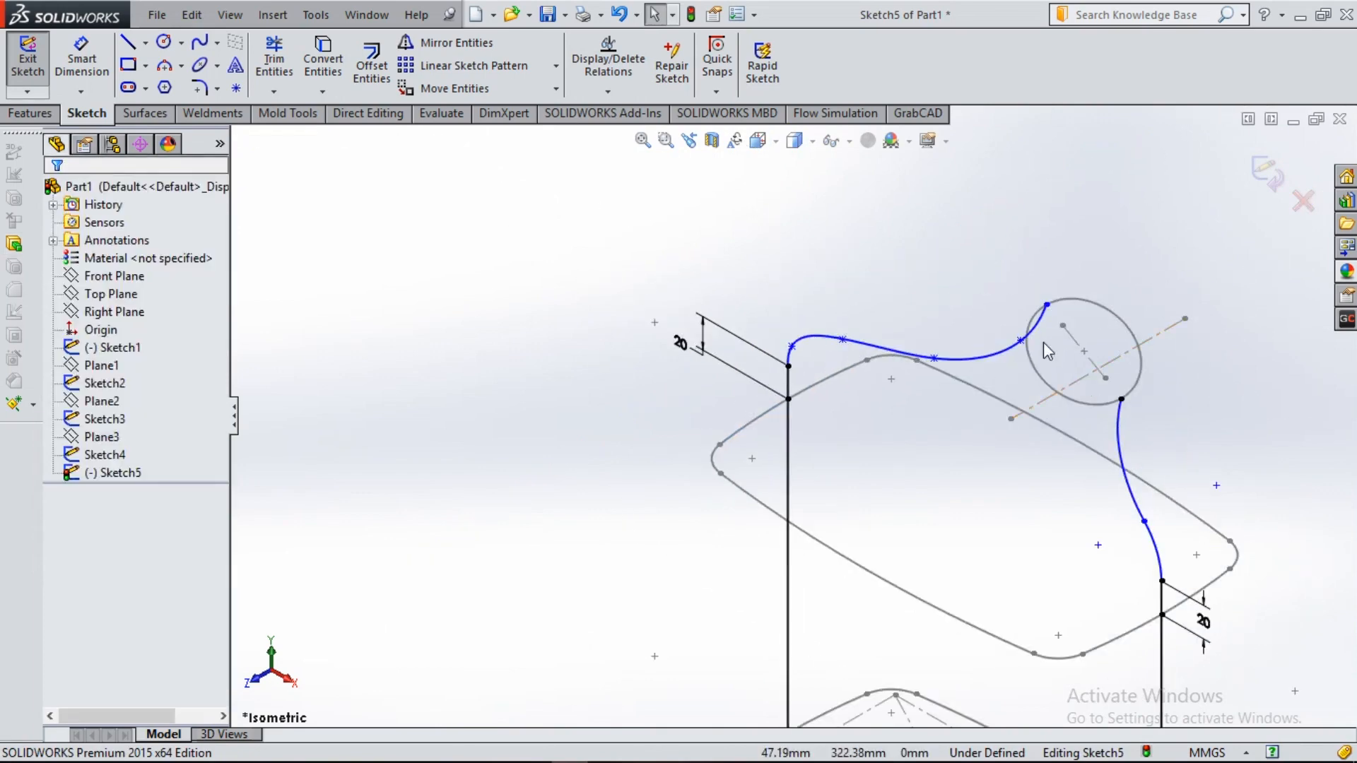
{"action": "scroll", "coordinate": [1044, 343], "scroll_direction": "down", "scroll_amount": 5}
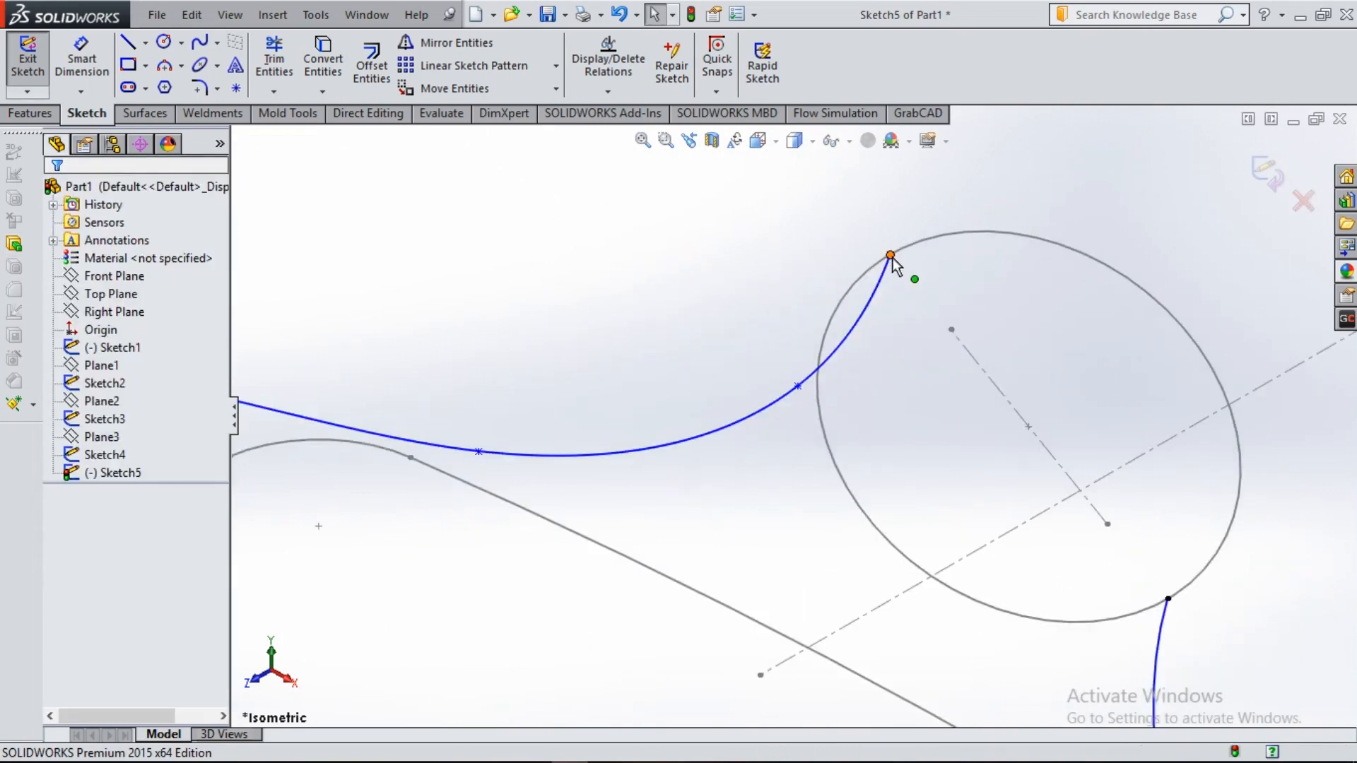
{"action": "left_click", "coordinate": [892, 257]}
{"action": "left_click", "coordinate": [901, 250]}
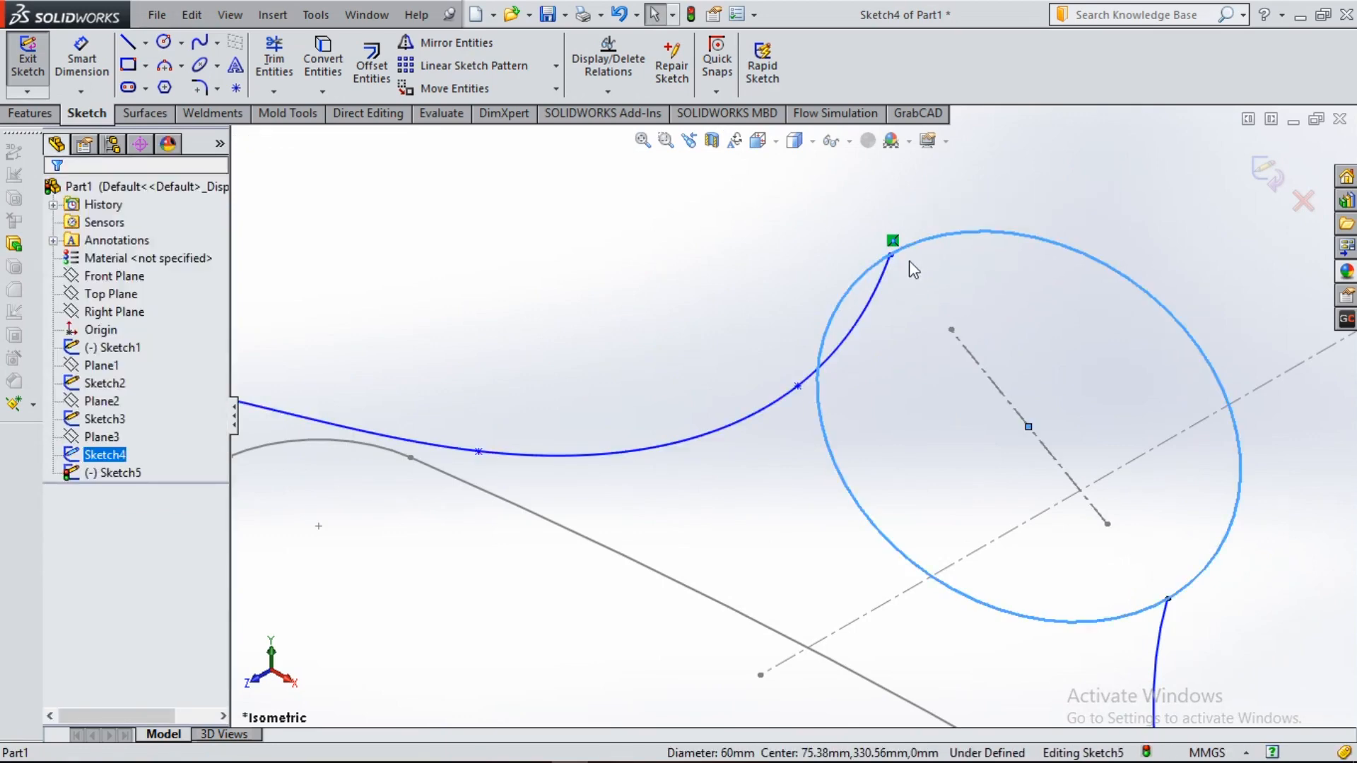
{"action": "left_click", "coordinate": [891, 255], "text": "ctrl"}
{"action": "left_click", "coordinate": [92, 589]}
{"action": "left_click", "coordinate": [591, 340]}
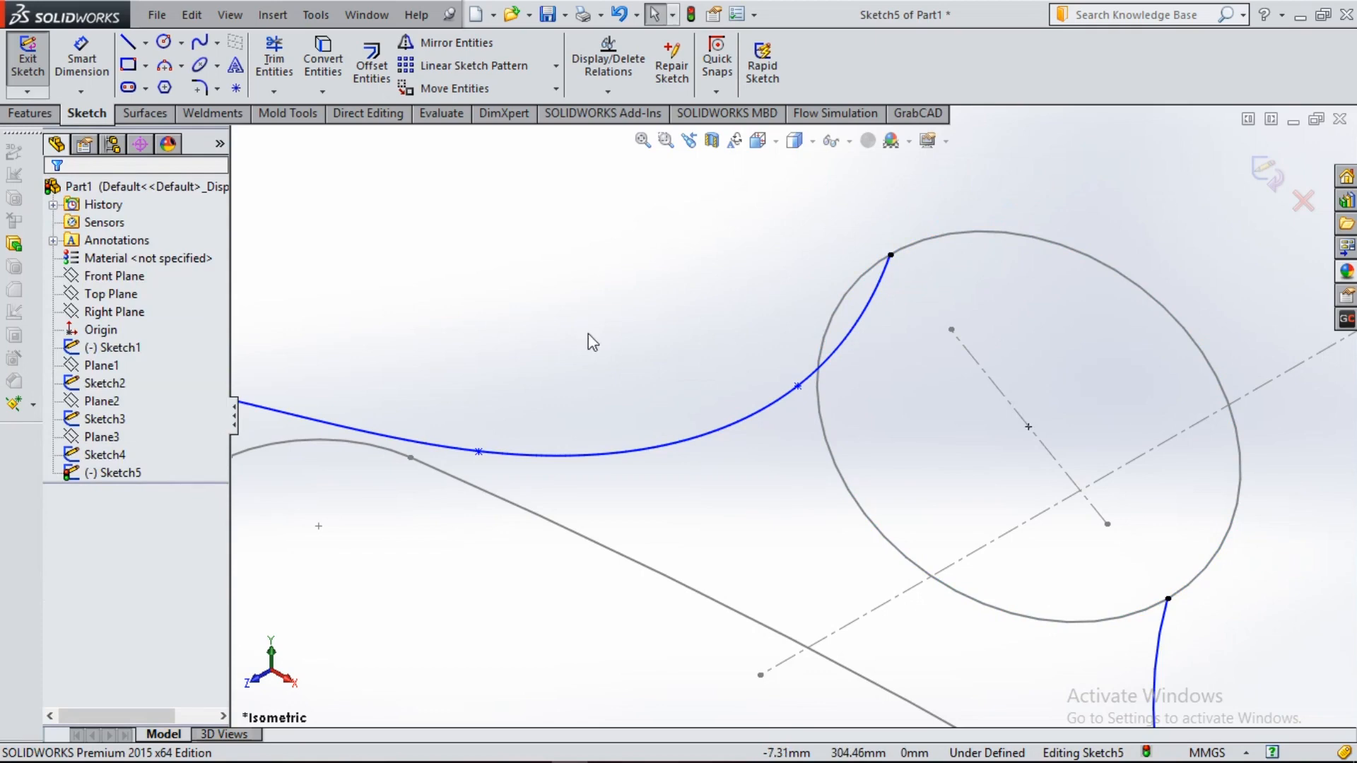
{"action": "left_click", "coordinate": [1266, 177]}
{"action": "key", "text": "f"}
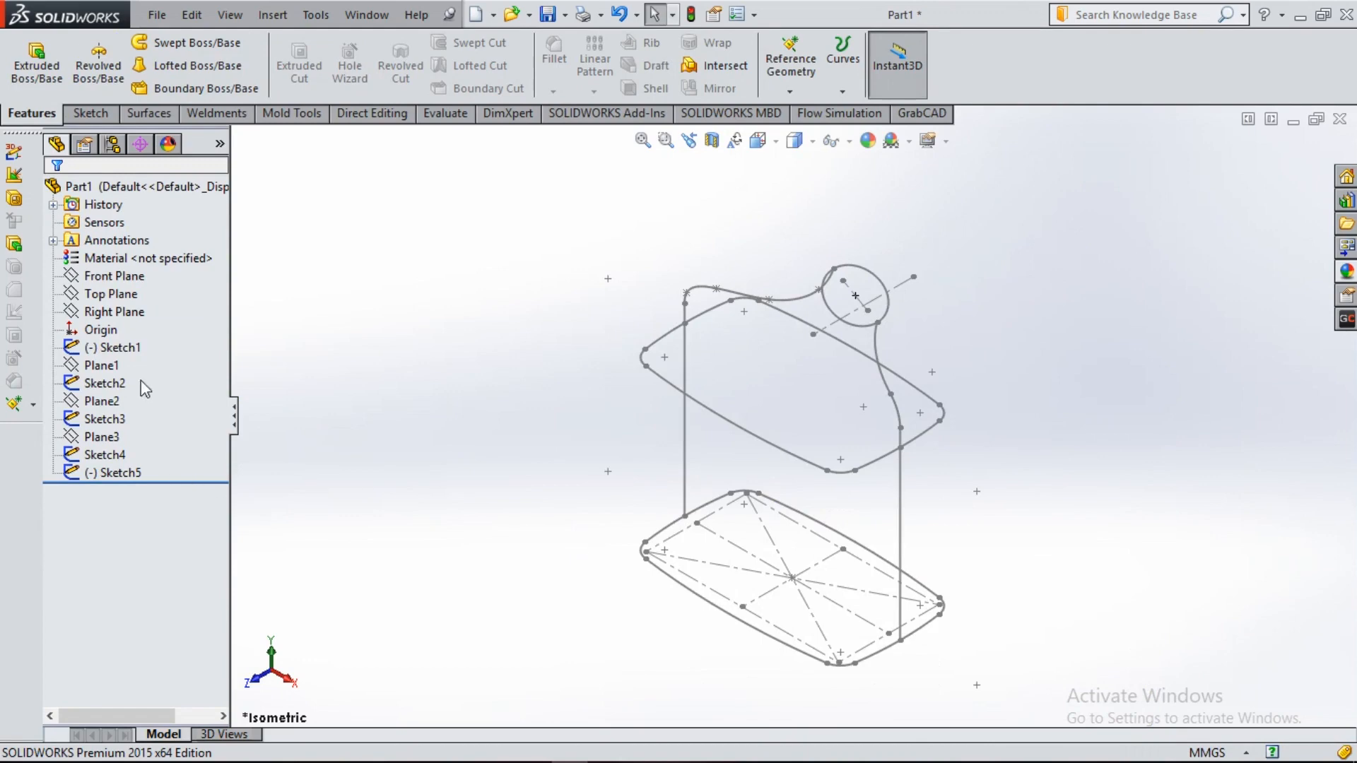
- Edit the tilted circle's sketch, add a horizontal construction centerline across the circle's full diameter, and exit the sketch
{"action": "left_click", "coordinate": [106, 454]}
{"action": "left_click", "coordinate": [123, 396]}
{"action": "key", "text": "ctrl+8"}
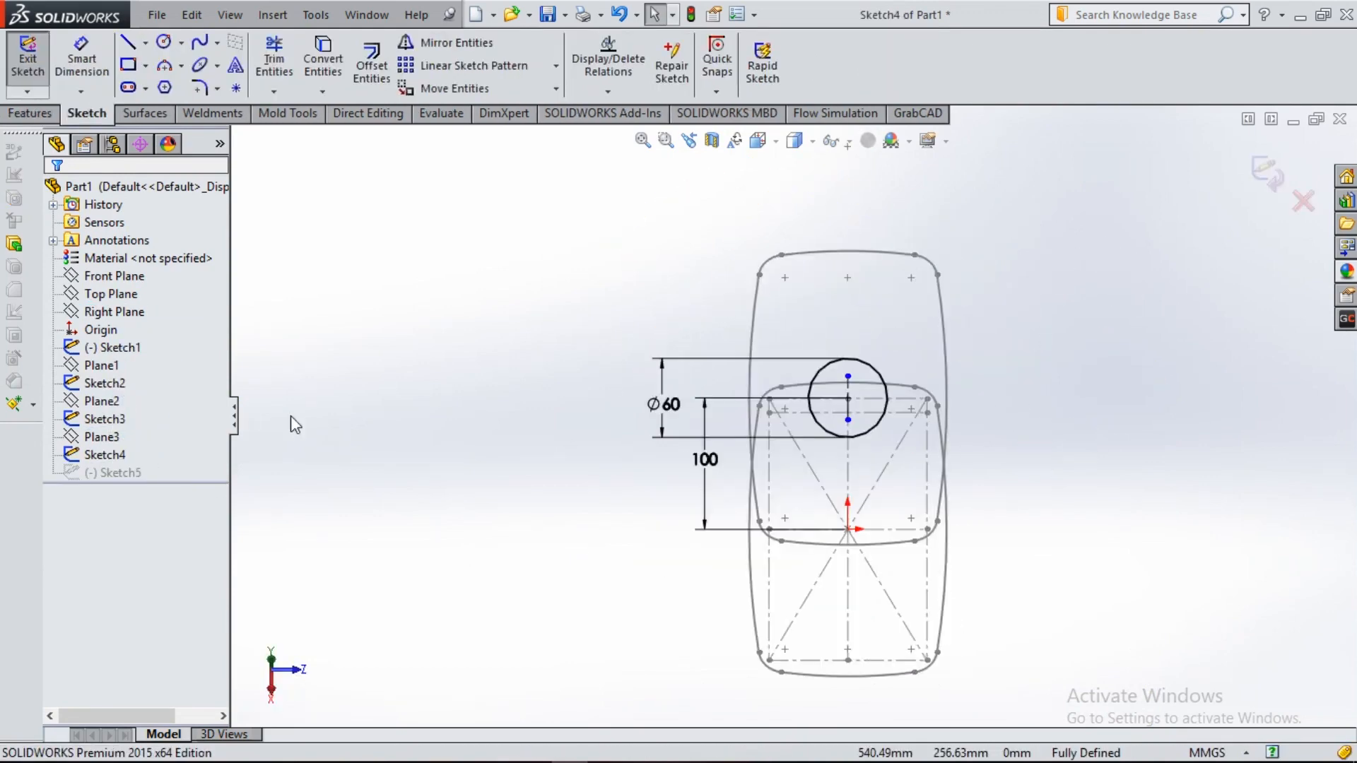
{"action": "left_click", "coordinate": [150, 44]}
{"action": "left_click", "coordinate": [173, 81]}
{"action": "scroll", "coordinate": [888, 400], "scroll_direction": "down", "scroll_amount": 3}
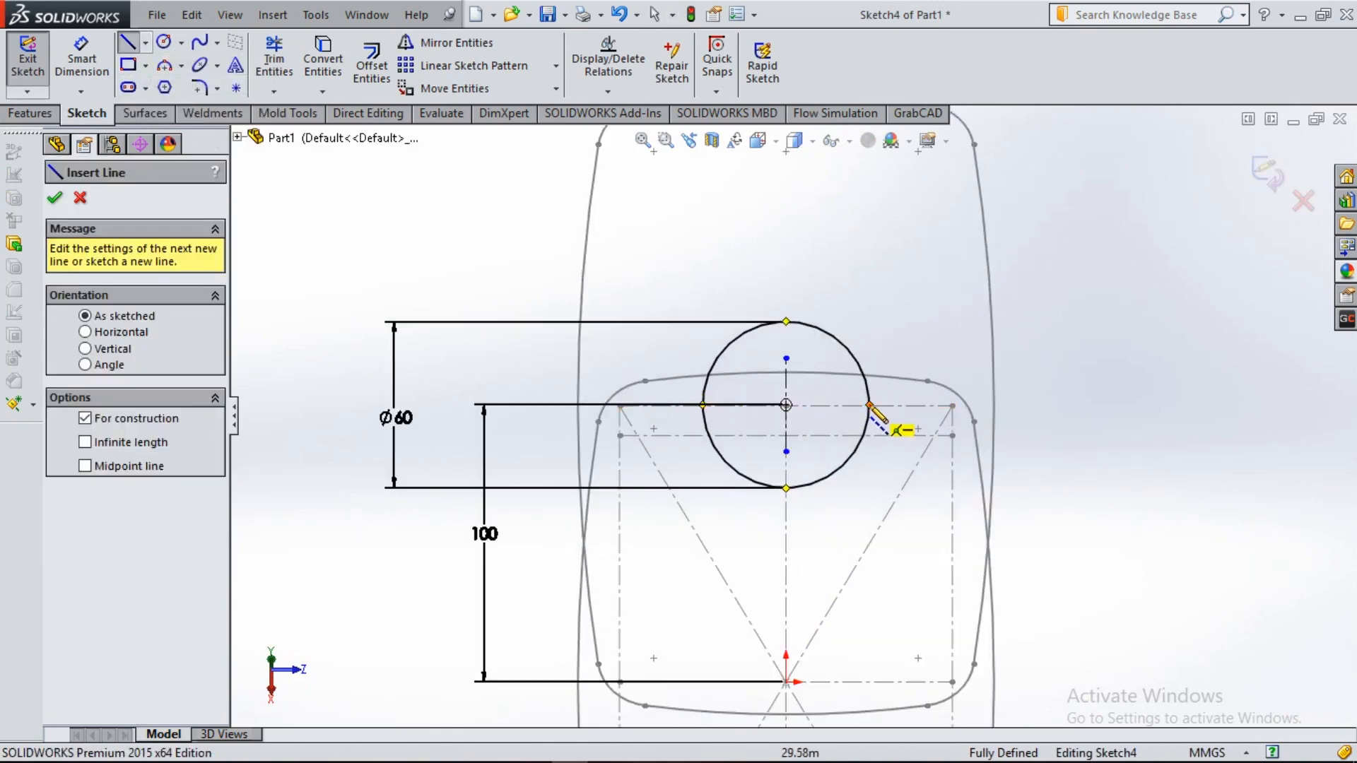
{"action": "left_click", "coordinate": [886, 398]}
{"action": "left_click", "coordinate": [704, 405]}
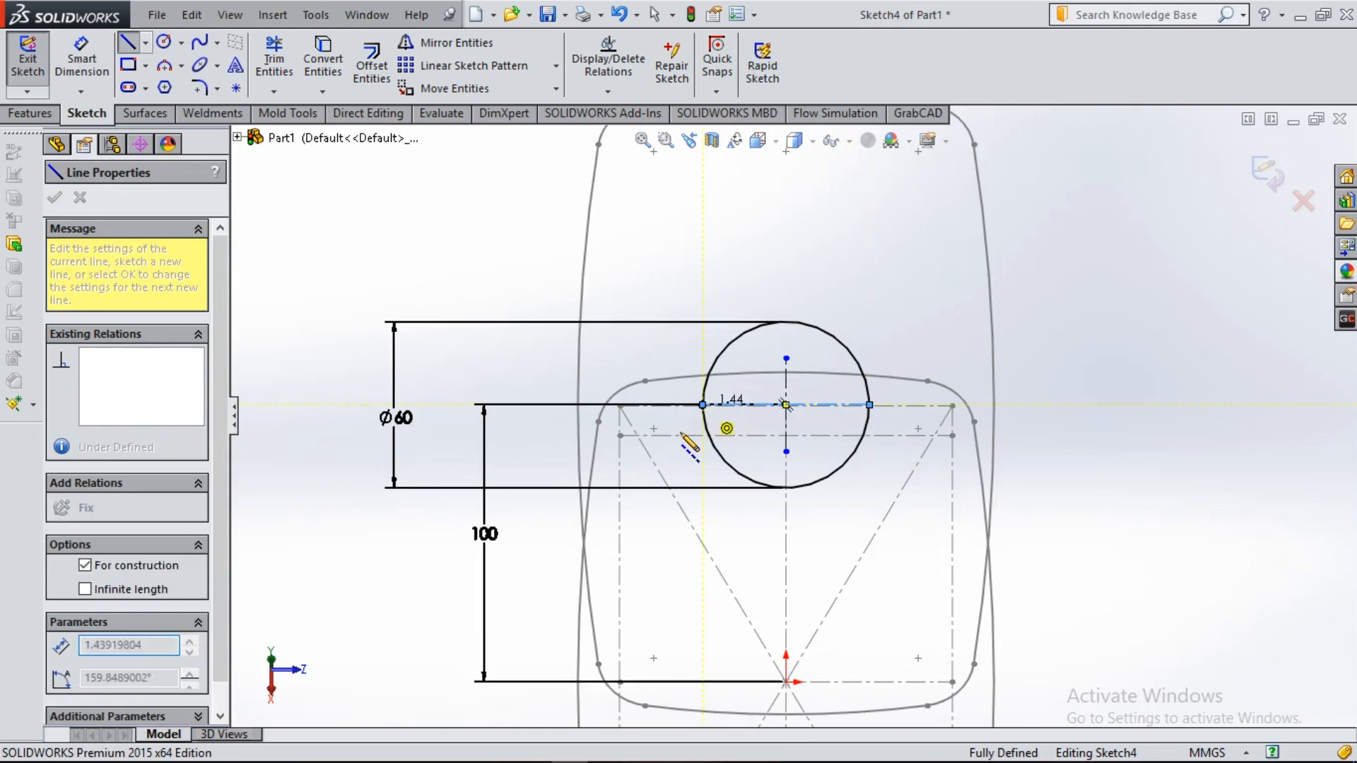
{"action": "key", "text": "Escape"}
{"action": "key", "text": "Escape"}
{"action": "left_click", "coordinate": [1265, 172]}
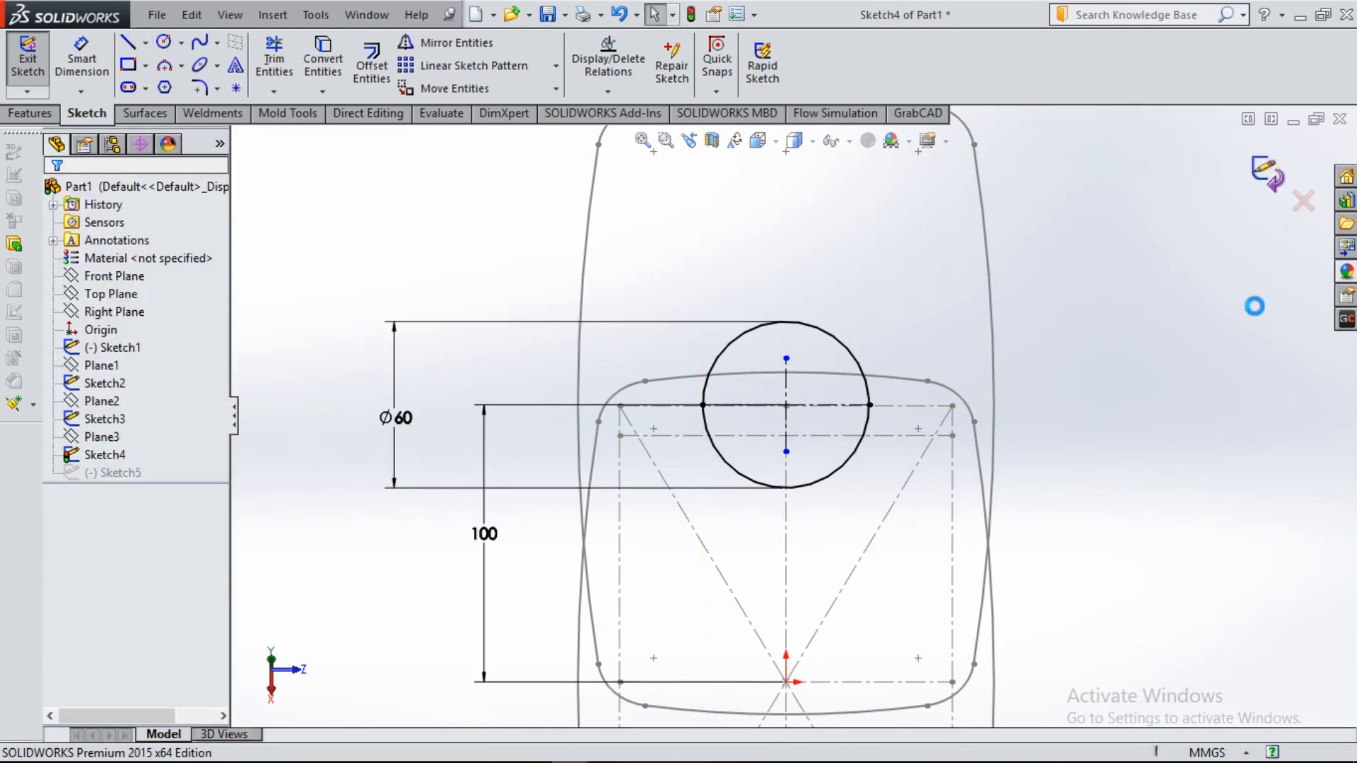
{"action": "key", "text": "ctrl+7"}
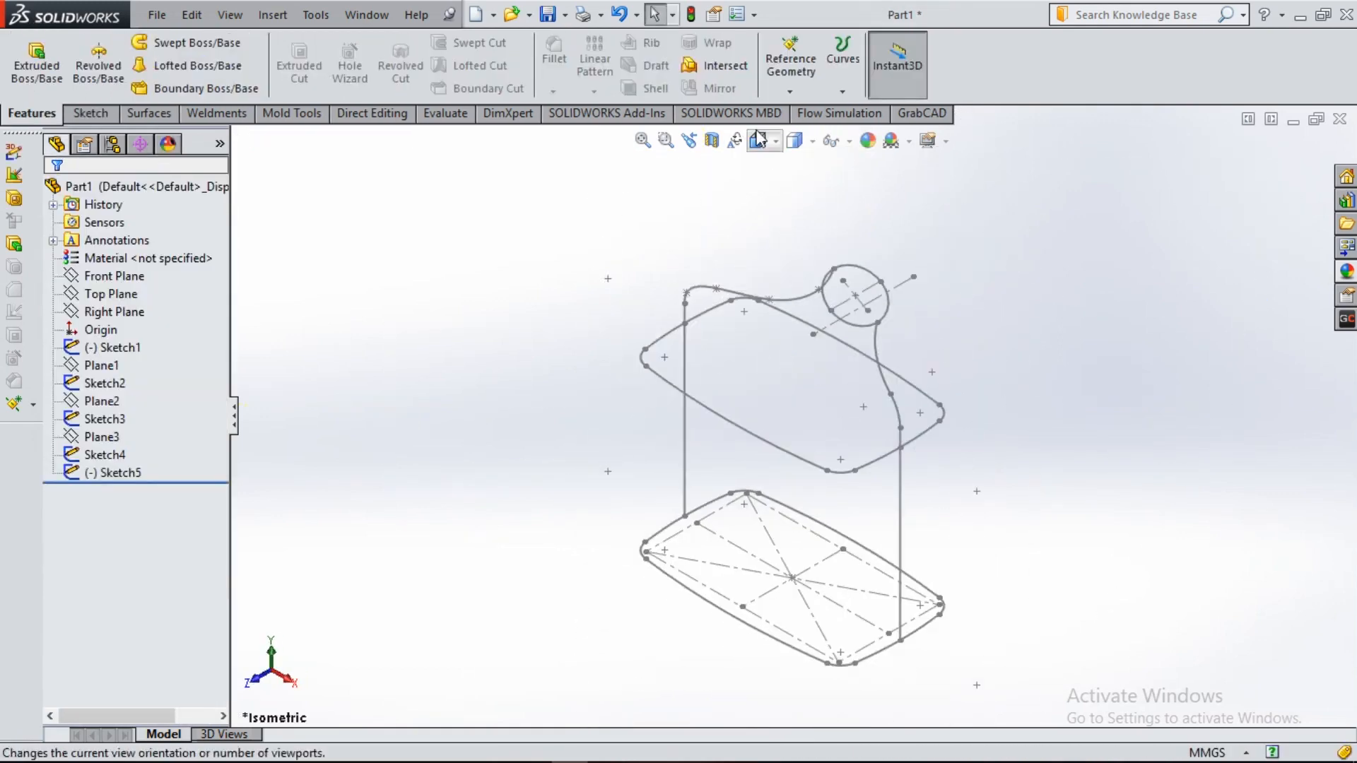
- Create a reference plane parallel to the Right Plane through the endpoint of the tilted circle's horizontal centerline
{"action": "left_click", "coordinate": [789, 90]}
{"action": "left_click", "coordinate": [811, 113]}
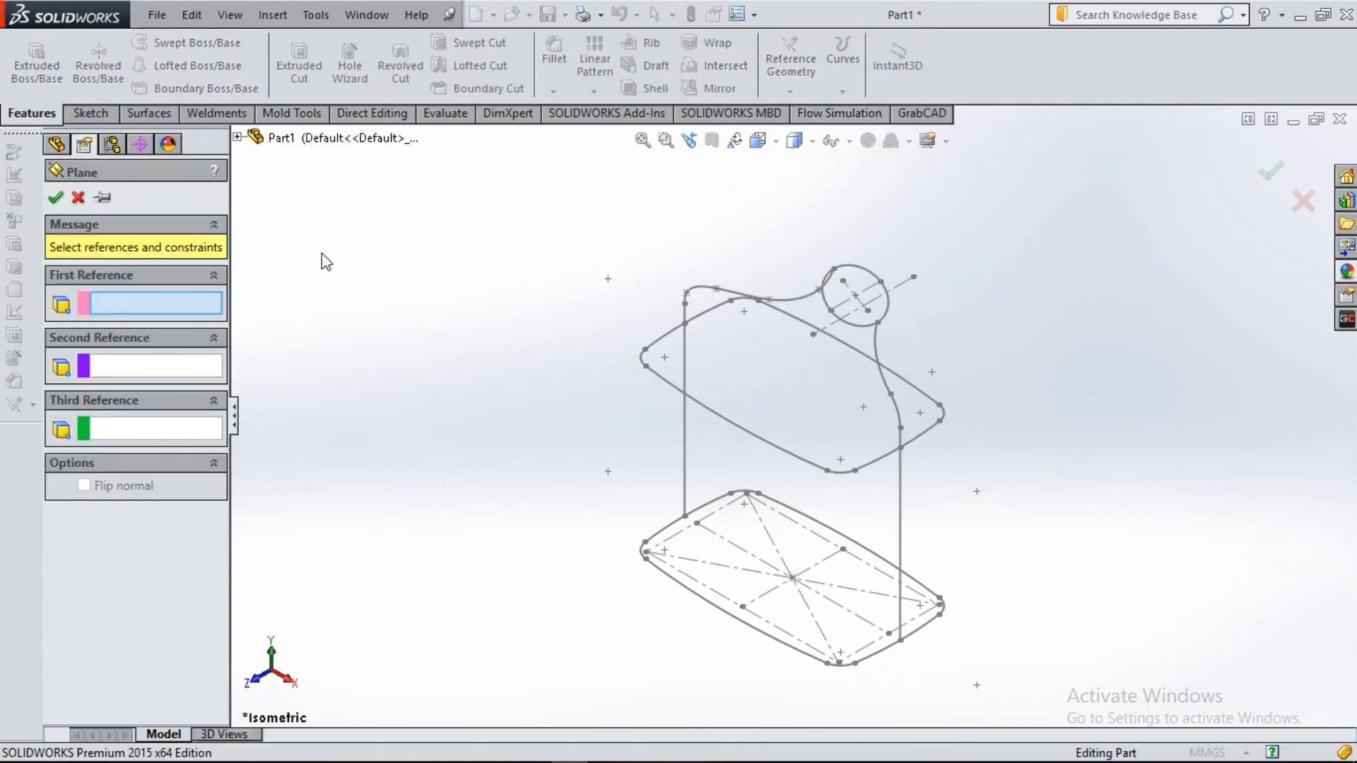
{"action": "left_click", "coordinate": [238, 138]}
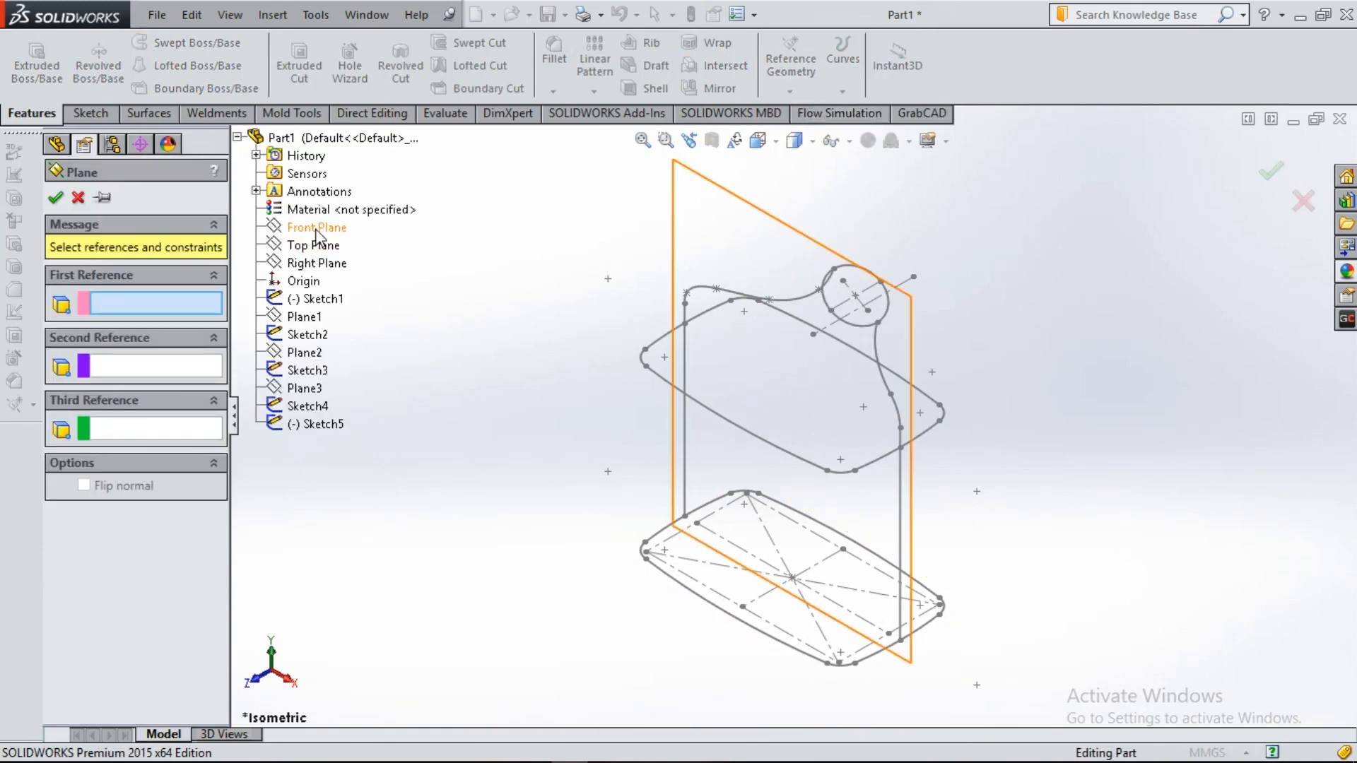
{"action": "left_click", "coordinate": [316, 264]}
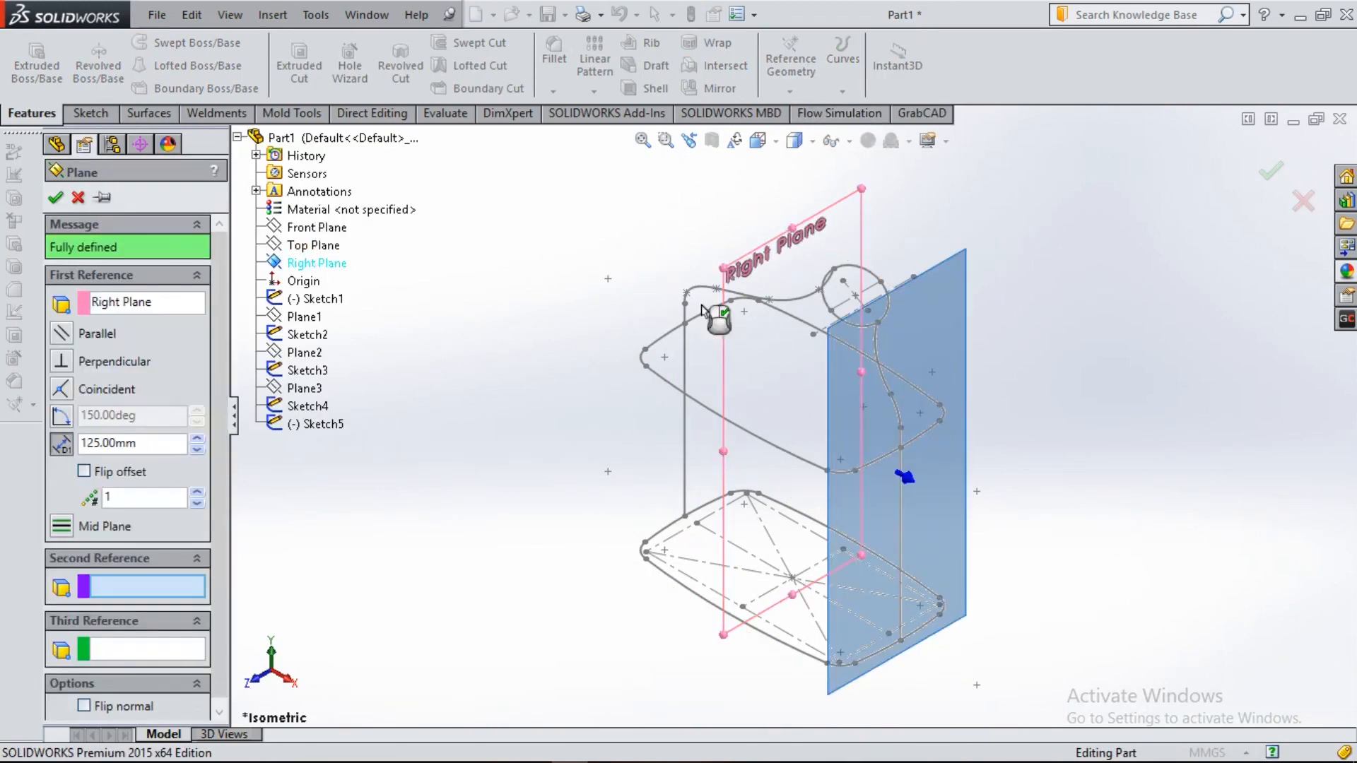
{"action": "left_click", "coordinate": [831, 312]}
{"action": "left_click", "coordinate": [55, 198]}
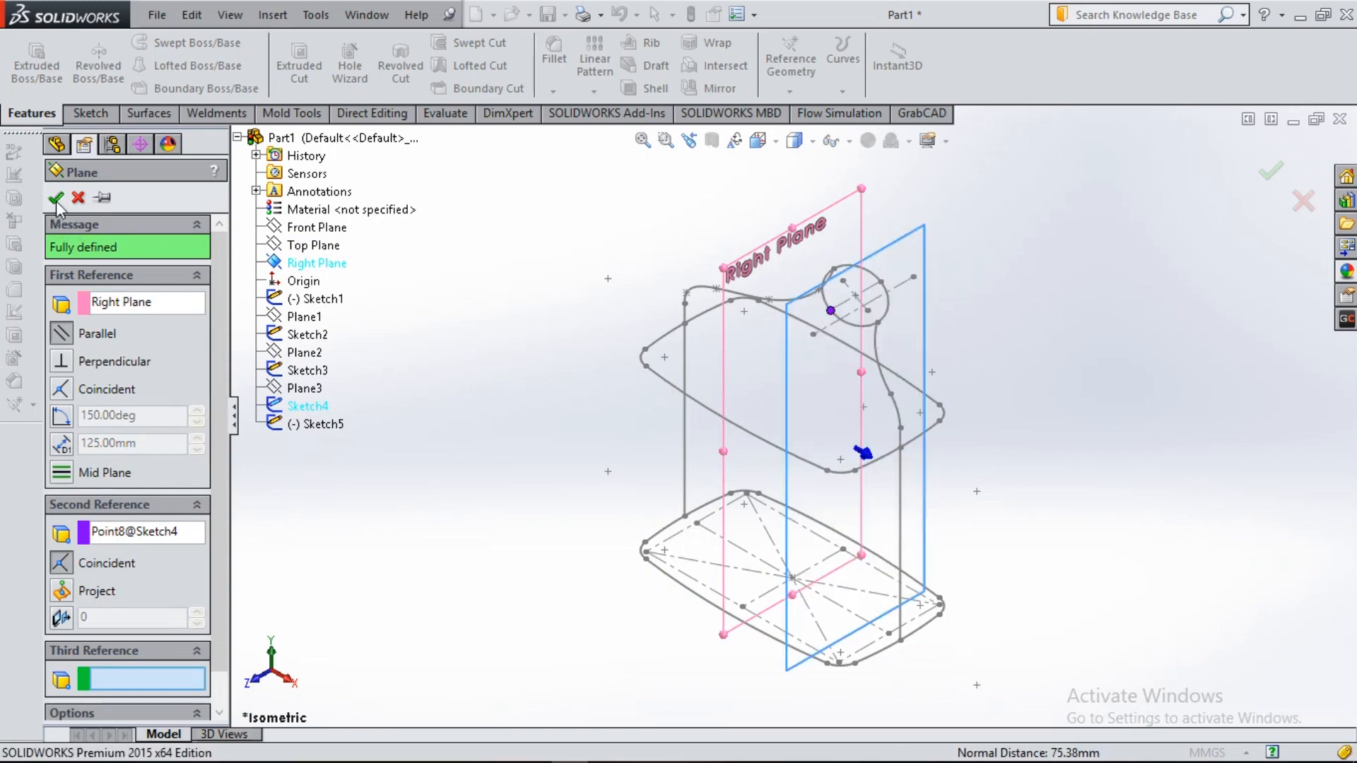
- Start a sketch on the new plane and draw a vertical line from the lower profile's +Z end to the upper profile's +Z end
{"action": "left_click", "coordinate": [986, 278]}
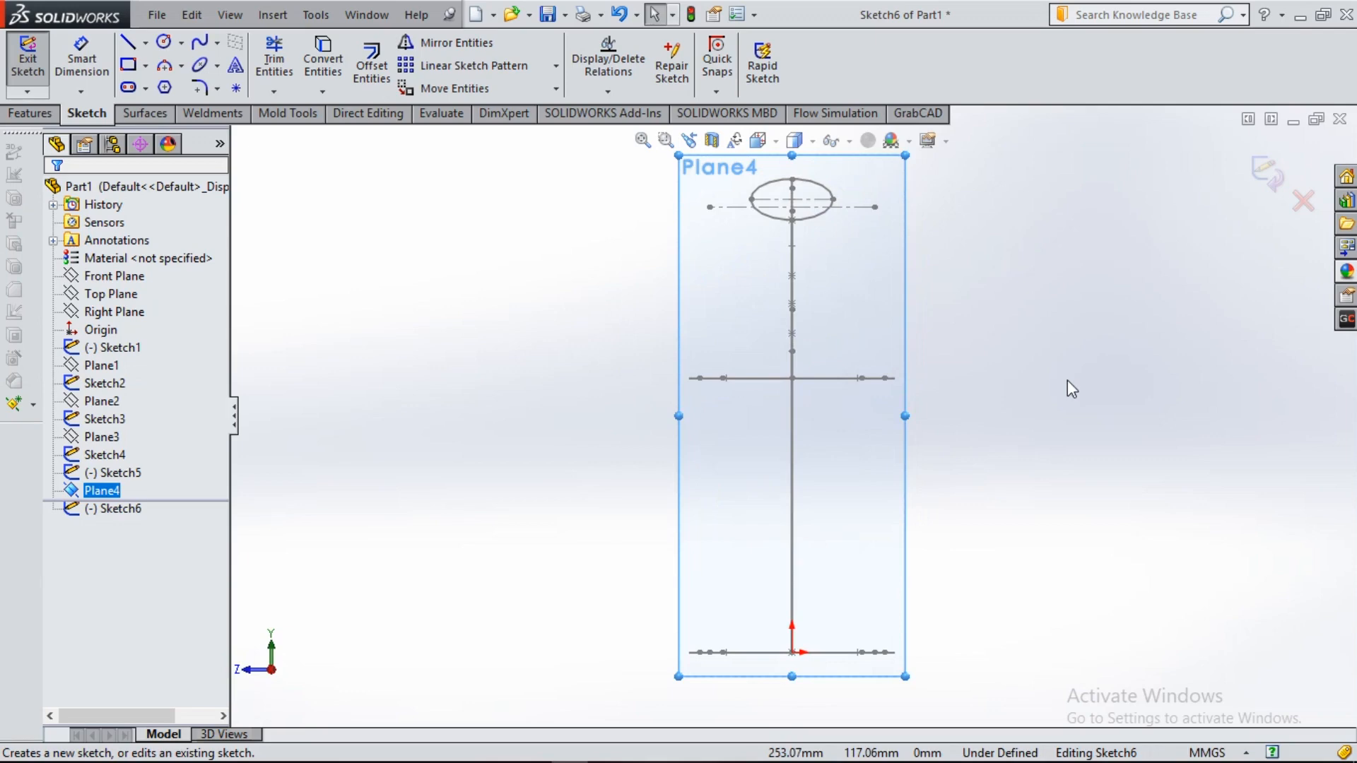
{"action": "left_click", "coordinate": [130, 45]}
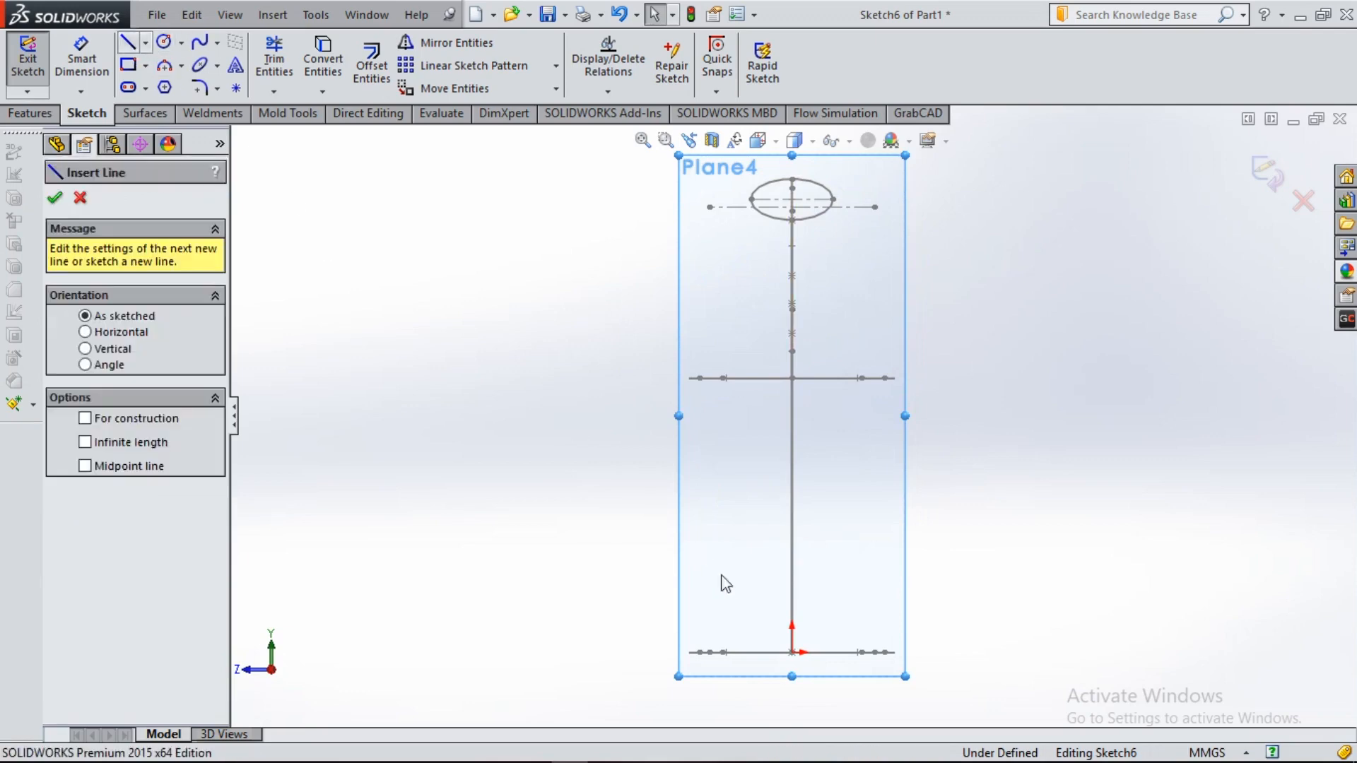
{"action": "scroll", "coordinate": [728, 622], "scroll_direction": "down", "scroll_amount": 5}
{"action": "scroll", "coordinate": [717, 646], "scroll_direction": "down", "scroll_amount": 3}
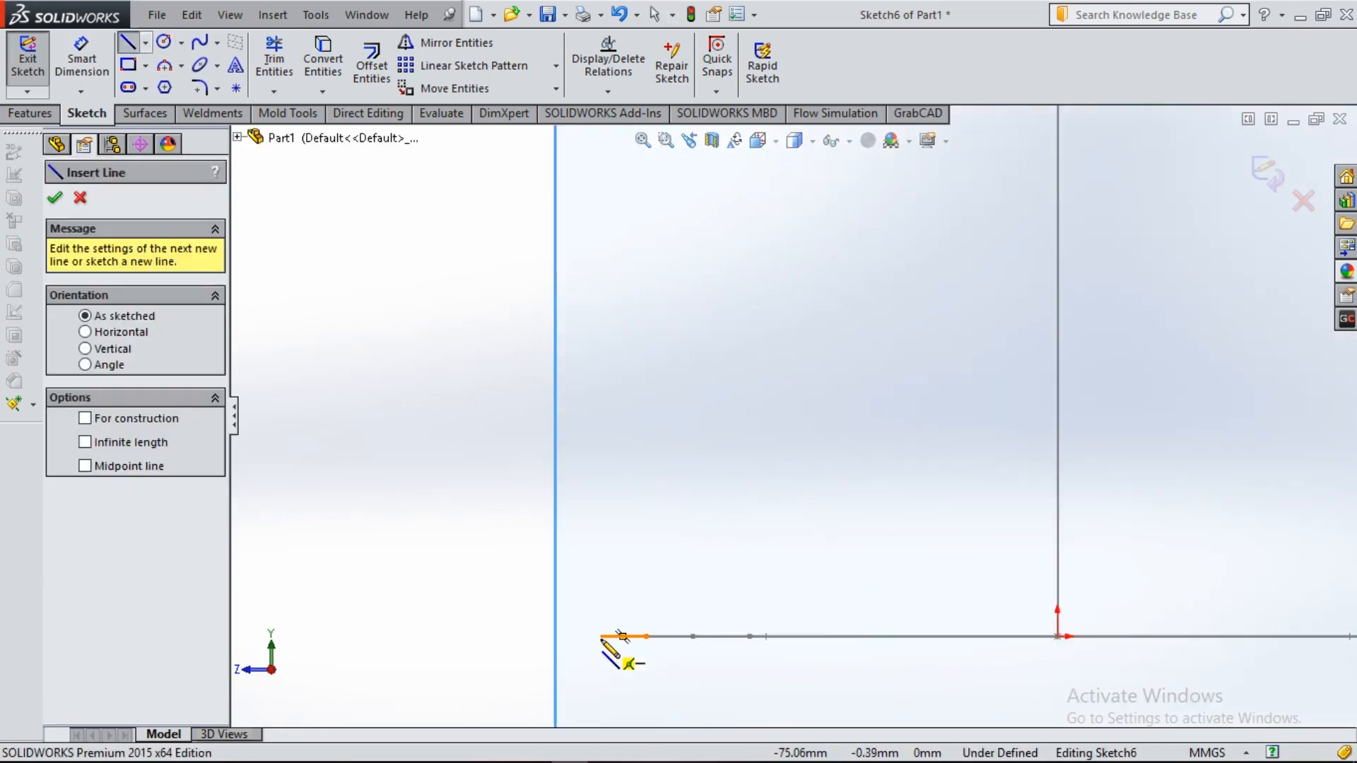
{"action": "left_click", "coordinate": [605, 637]}
{"action": "scroll", "coordinate": [608, 360], "scroll_direction": "up", "scroll_amount": 5}
{"action": "scroll", "coordinate": [763, 286], "scroll_direction": "down", "scroll_amount": 5}
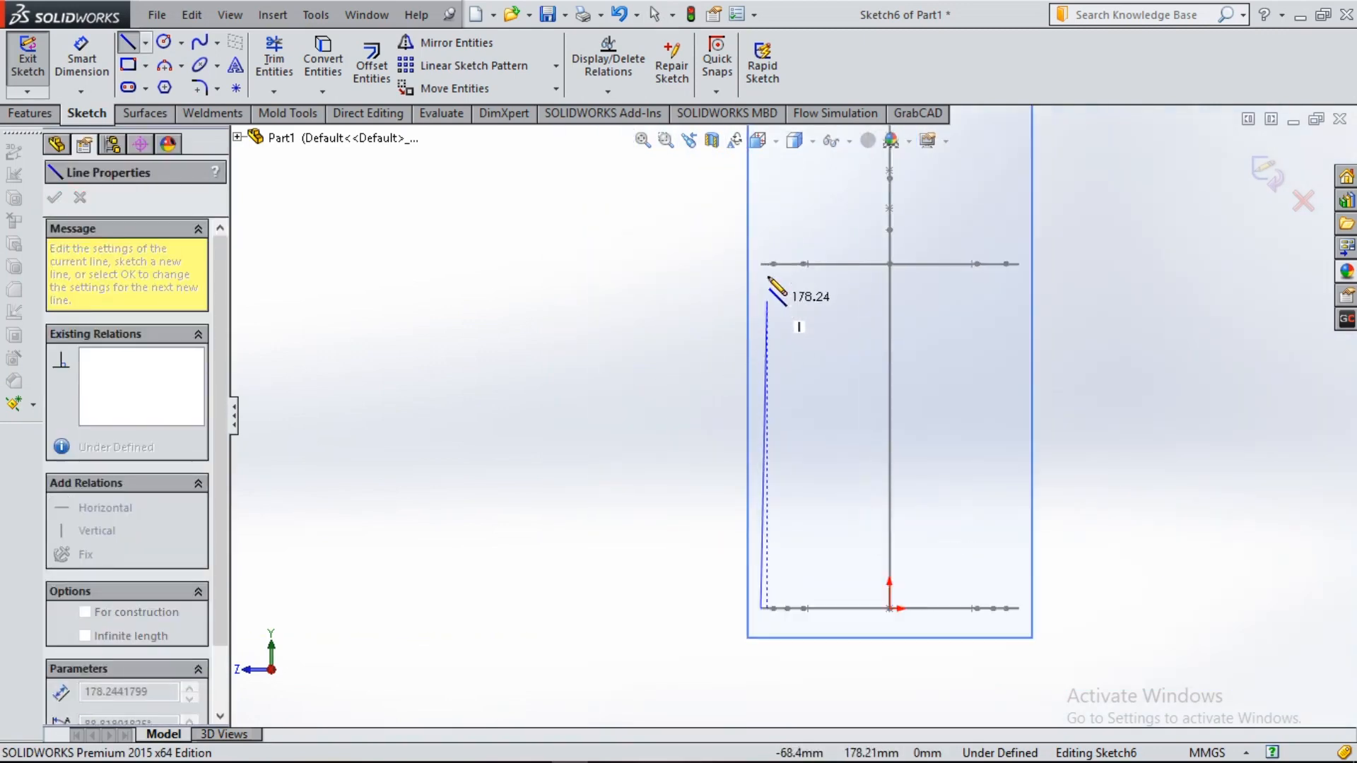
{"action": "scroll", "coordinate": [762, 288], "scroll_direction": "down", "scroll_amount": 2}
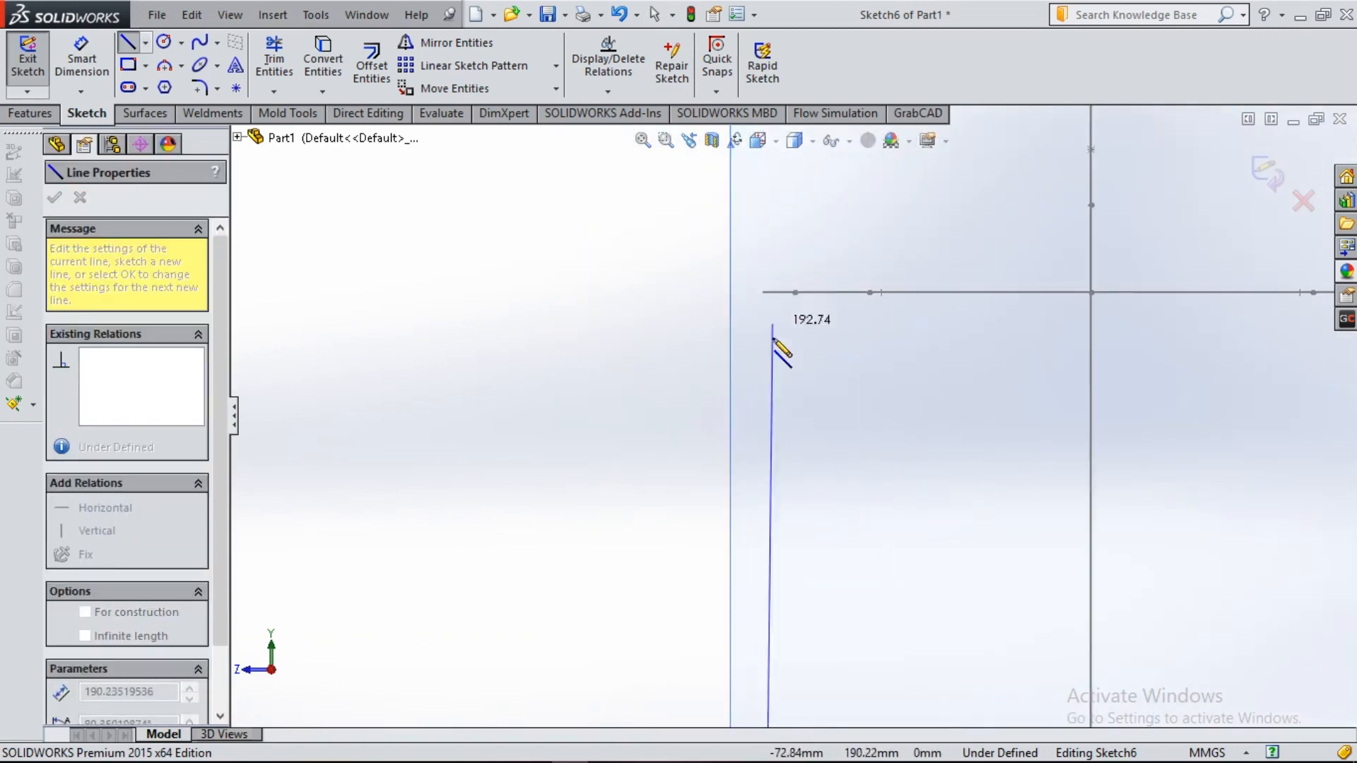
{"action": "left_click", "coordinate": [763, 290]}
- Continue the guide curve with a vertical line about 22 mm long and two tangent arcs ending at the tilted circle's horizontal centerline endpoint
{"action": "scroll", "coordinate": [777, 248], "scroll_direction": "up", "scroll_amount": 2}
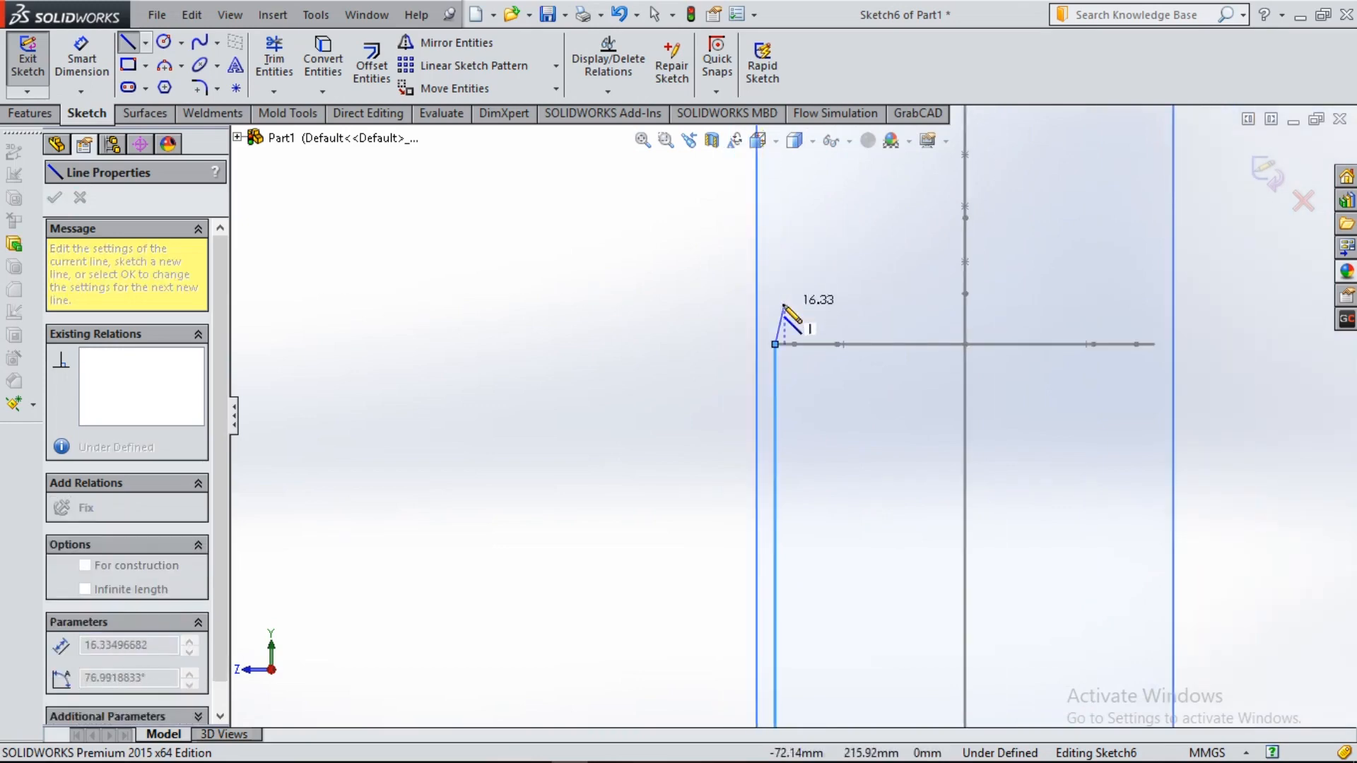
{"action": "scroll", "coordinate": [779, 292], "scroll_direction": "up", "scroll_amount": 4}
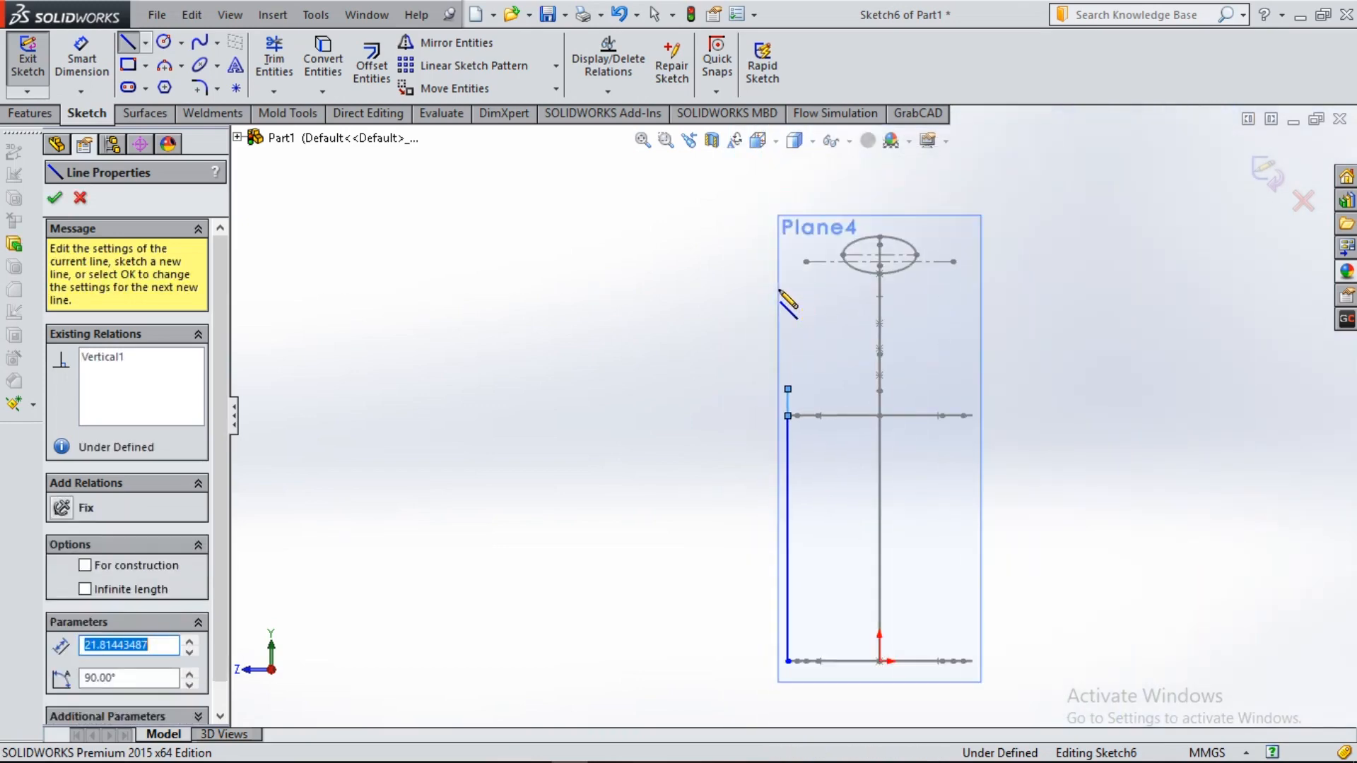
{"action": "left_click", "coordinate": [788, 388]}
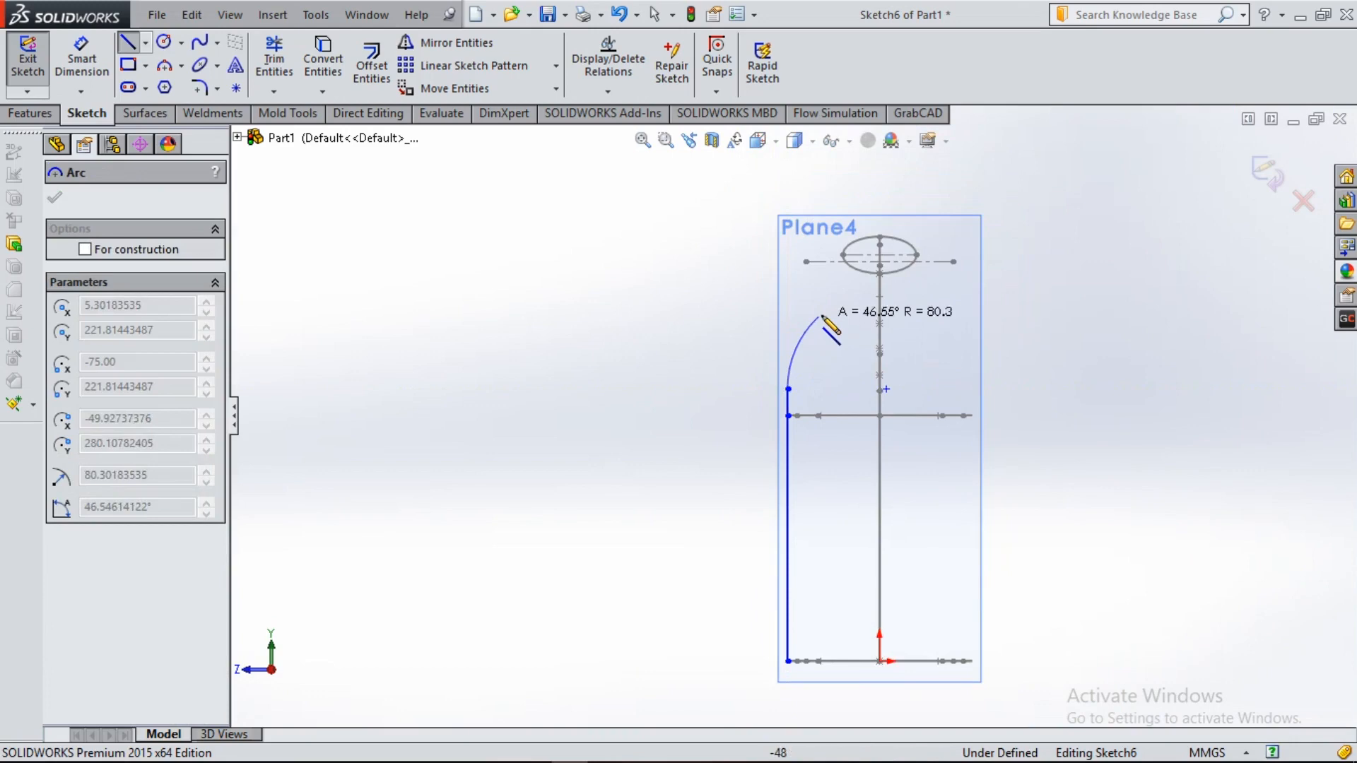
{"action": "left_click", "coordinate": [823, 326]}
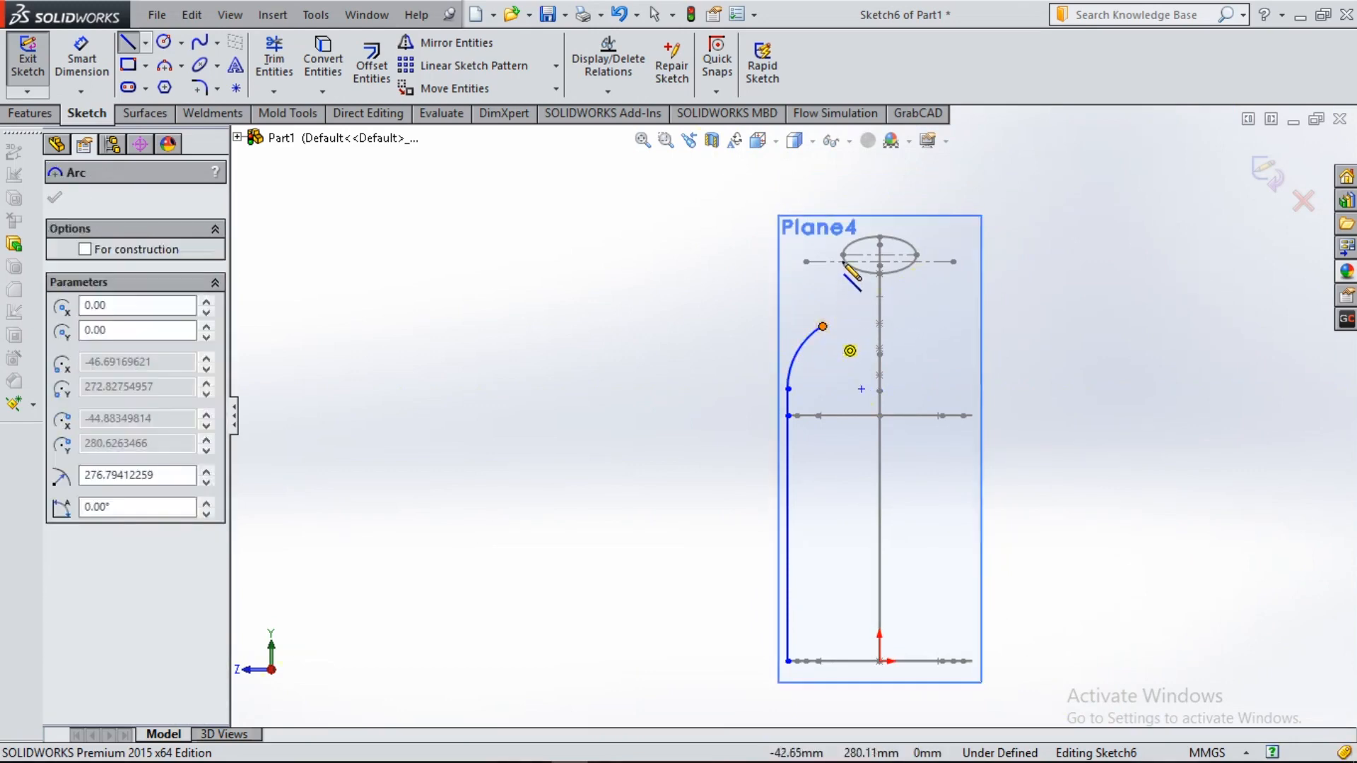
{"action": "left_click", "coordinate": [843, 255]}
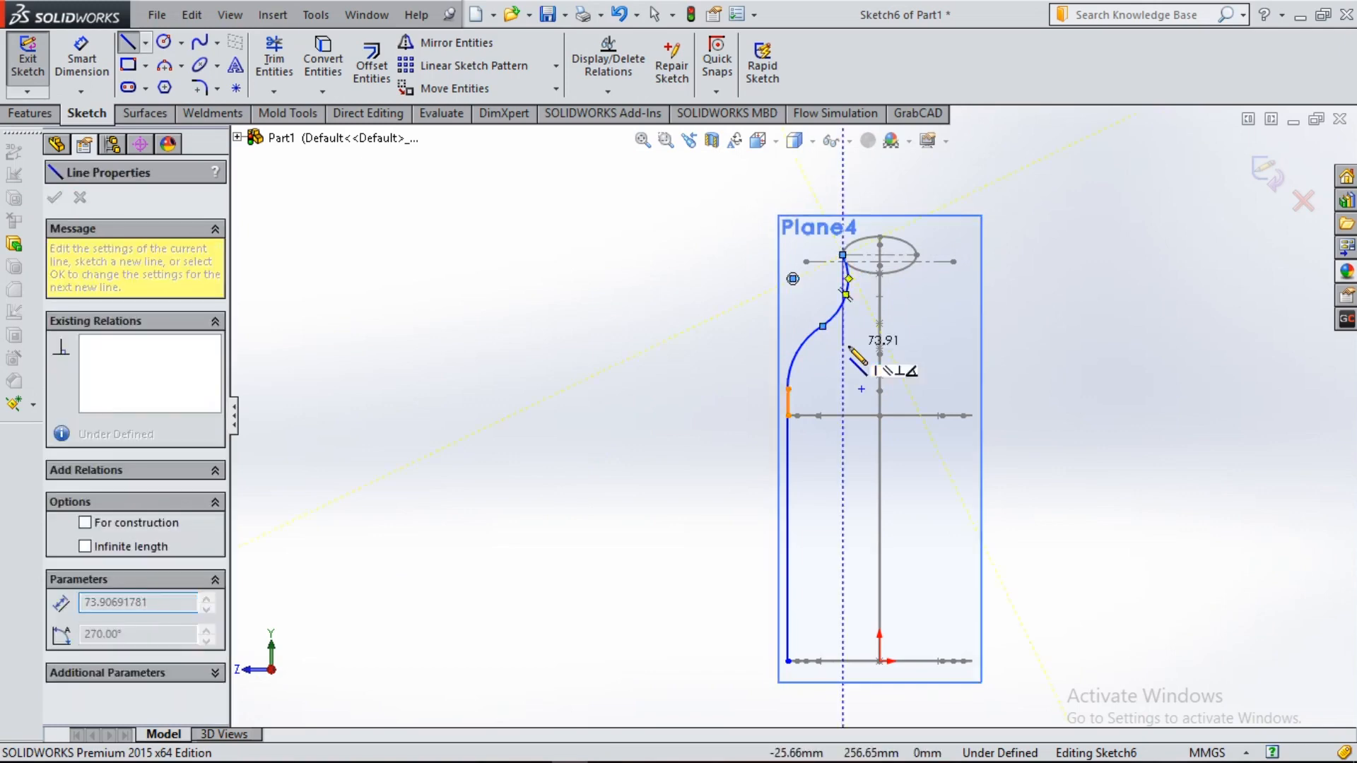
{"action": "key", "text": "Escape"}
{"action": "key", "text": "Escape"}
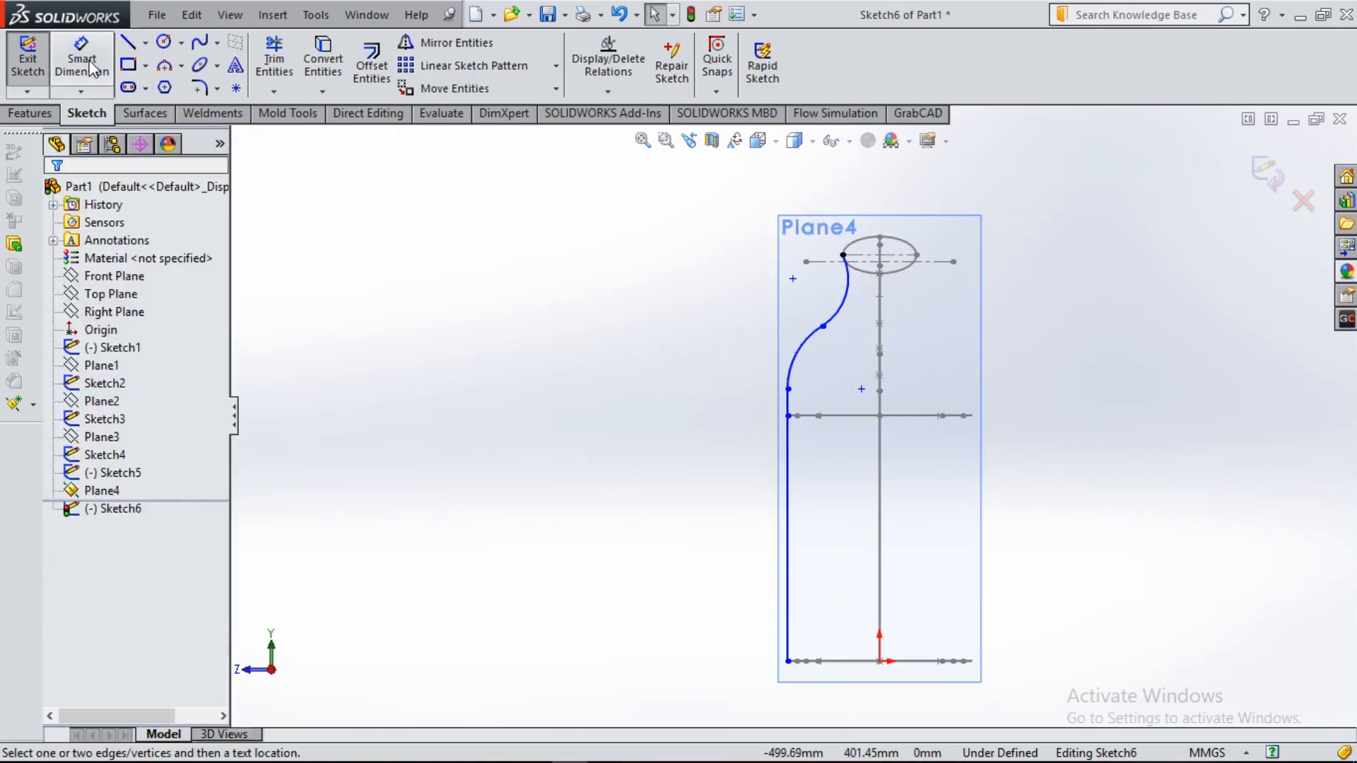
- Dimension the short vertical line above the upper profile to 20 mm
{"action": "left_click", "coordinate": [789, 406]}
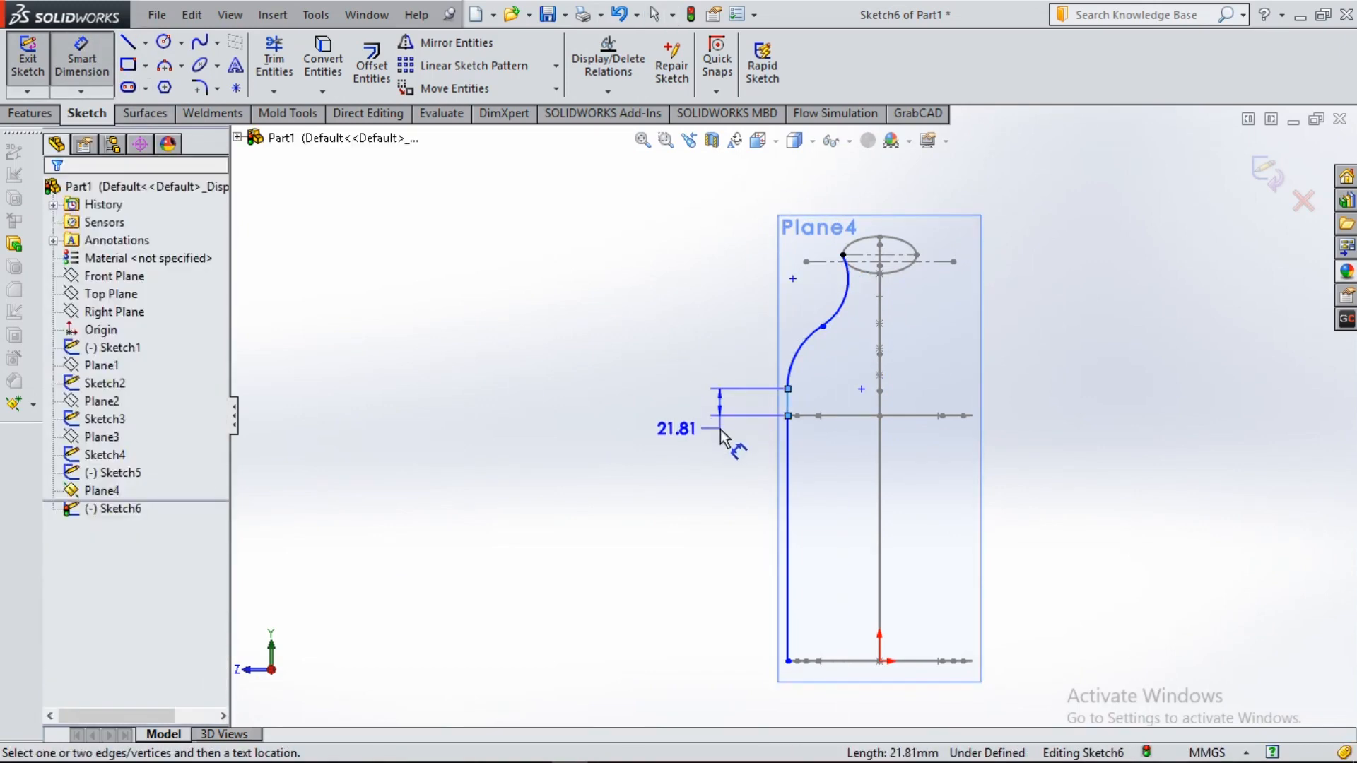
{"action": "left_click", "coordinate": [721, 437]}
{"action": "type", "text": "20"}
{"action": "key", "text": "Return"}
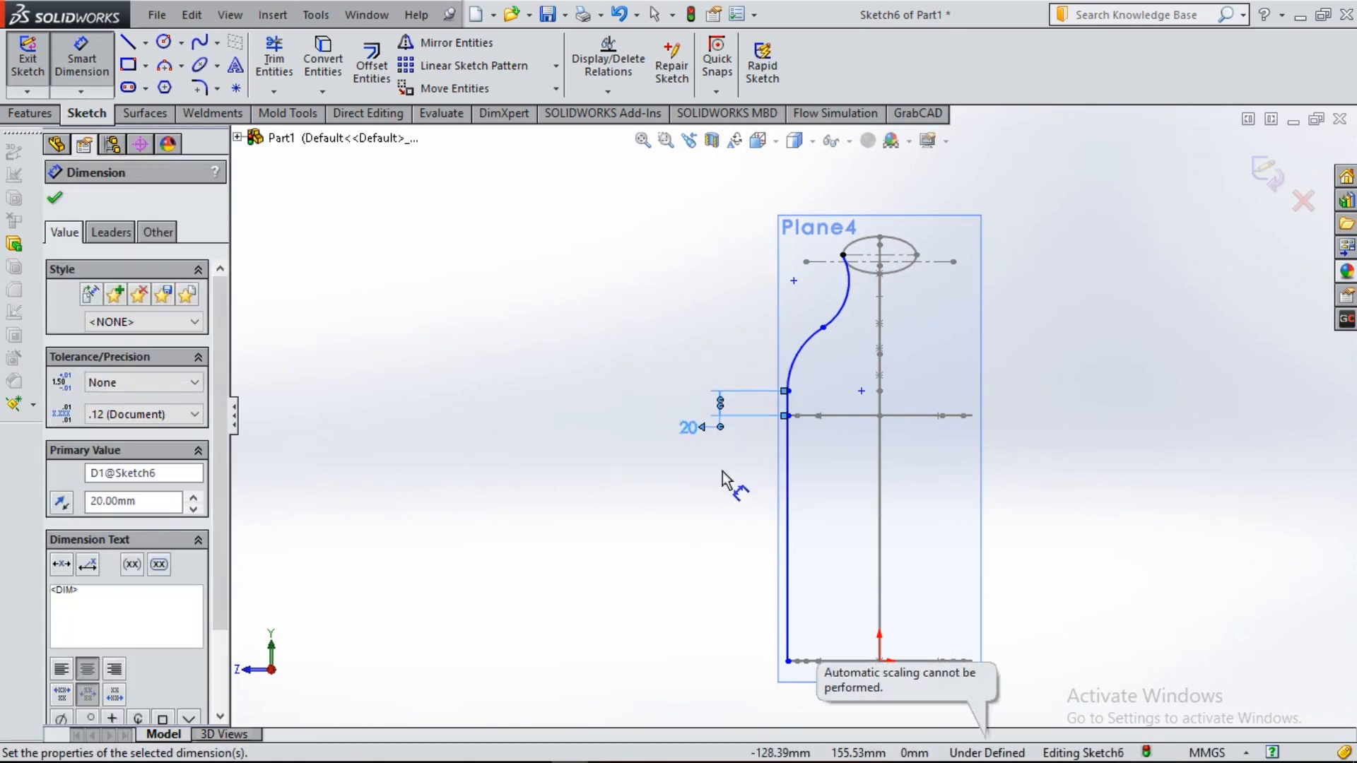
- Move the junction point of the two arcs slightly down and outward, to a height of about 257 mm
{"action": "left_click", "coordinate": [823, 328]}
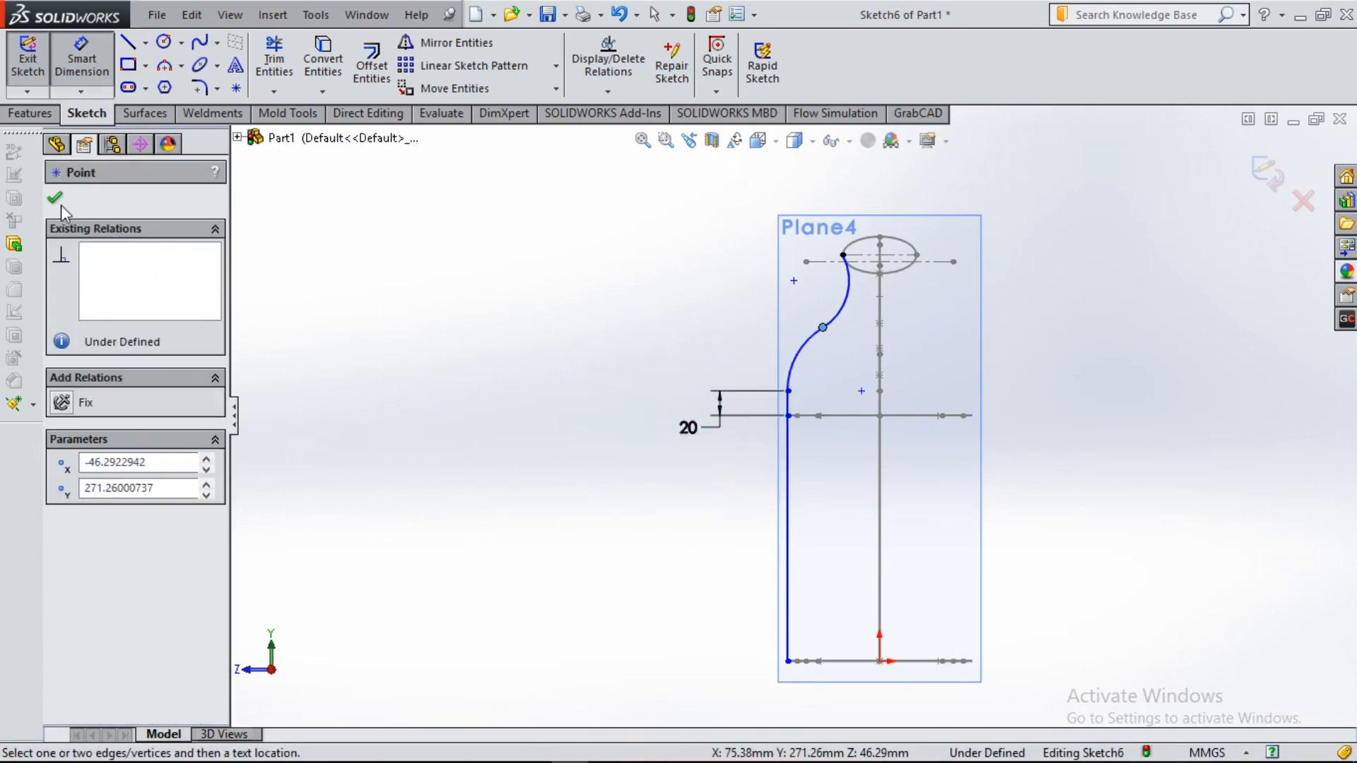
{"action": "left_click", "coordinate": [58, 200]}
{"action": "left_click", "coordinate": [823, 329]}
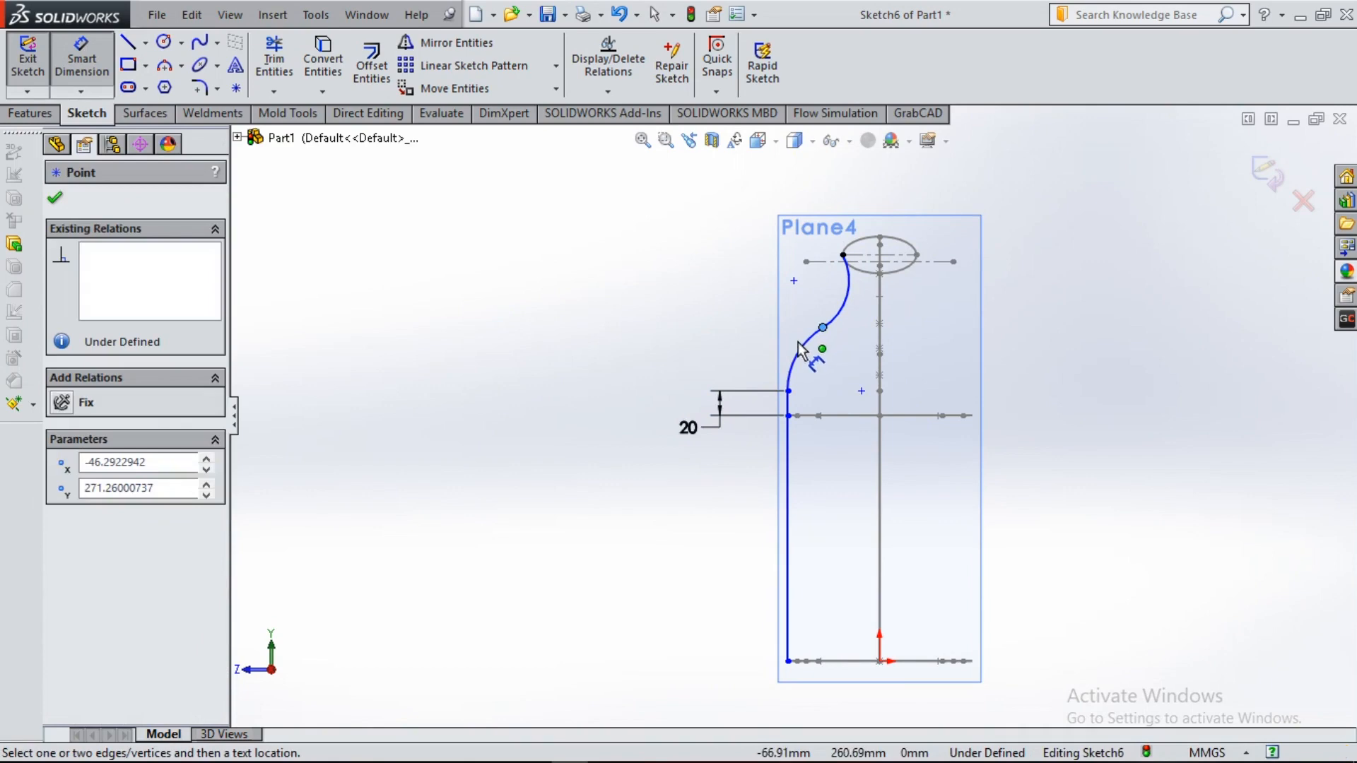
{"action": "left_click", "coordinate": [55, 198]}
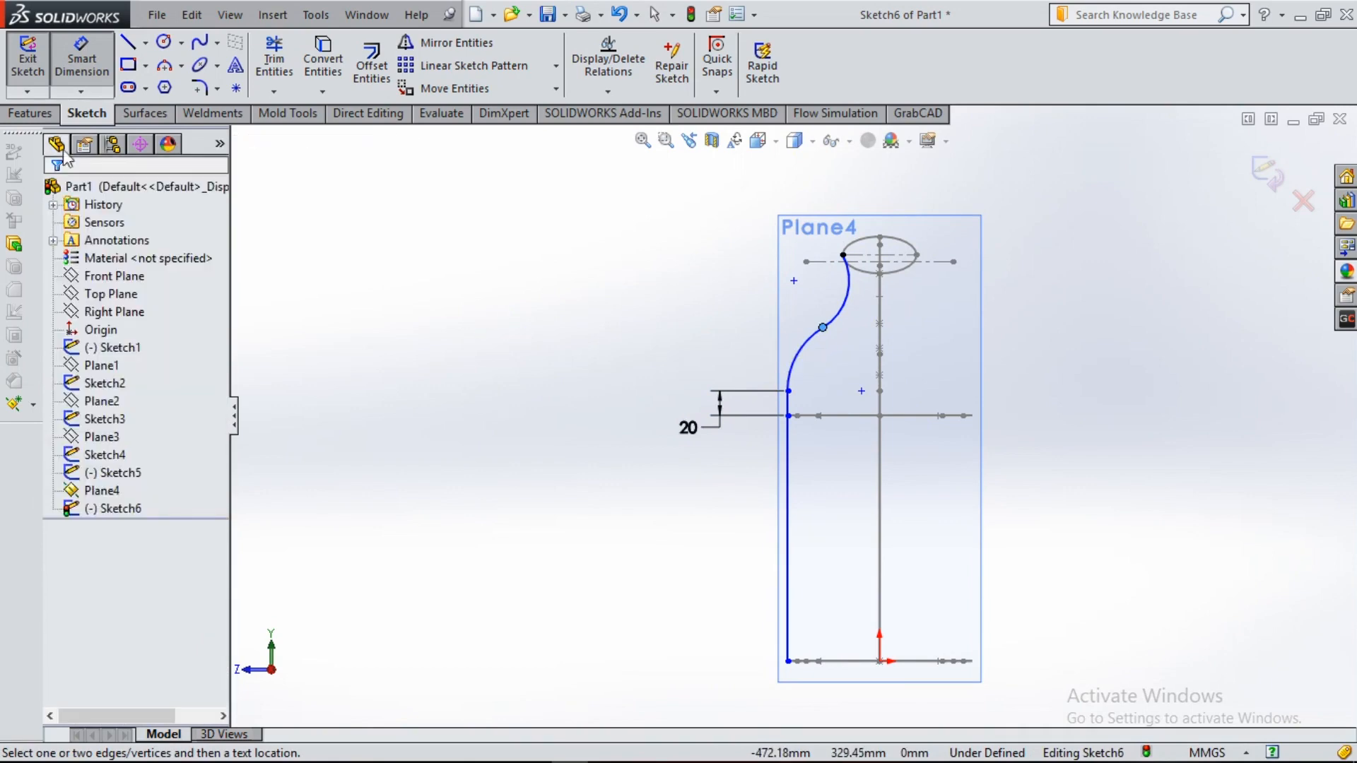
{"action": "left_click_drag", "start_coordinate": [823, 328], "coordinate": [808, 346]}
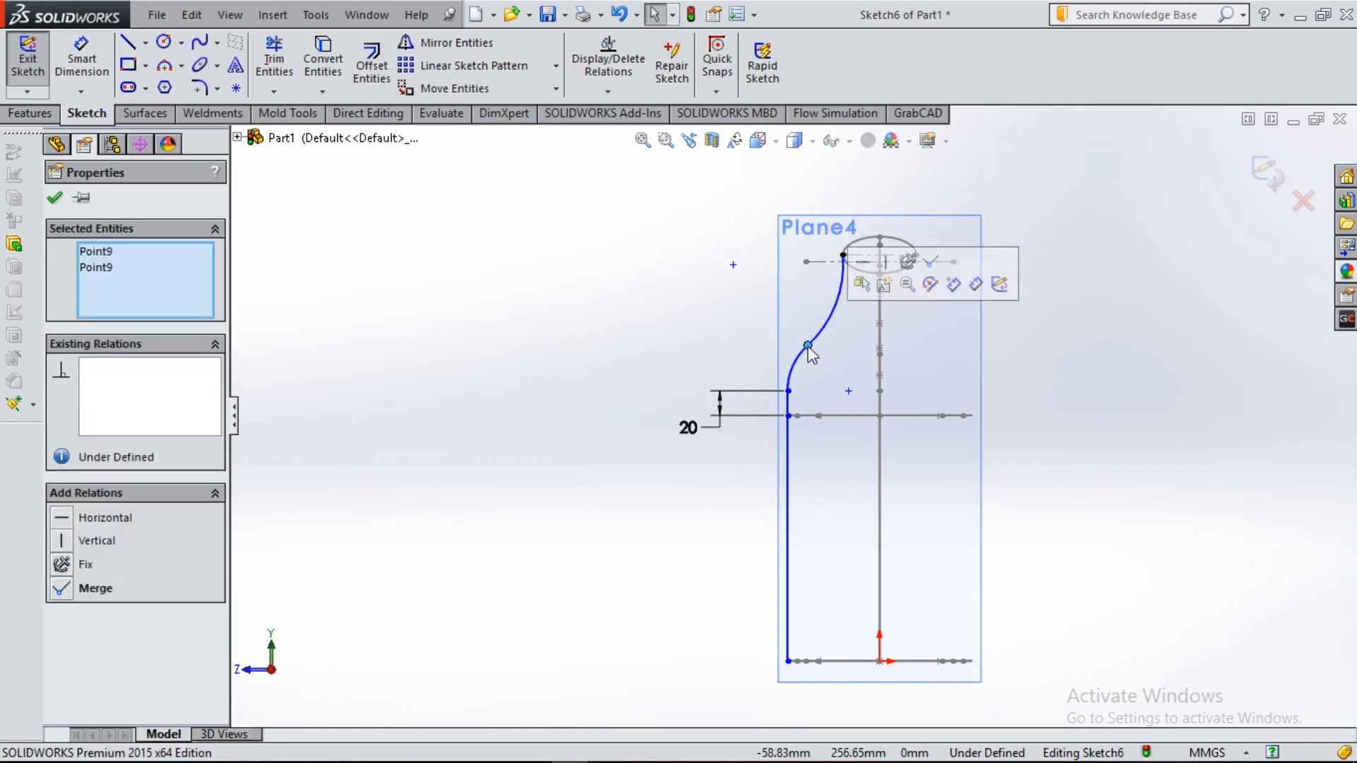
{"action": "left_click", "coordinate": [649, 373]}
- Add a Pierce relation between the guide curve's bottom endpoint and the base profile's side arc
{"action": "key", "text": "ctrl+7"}
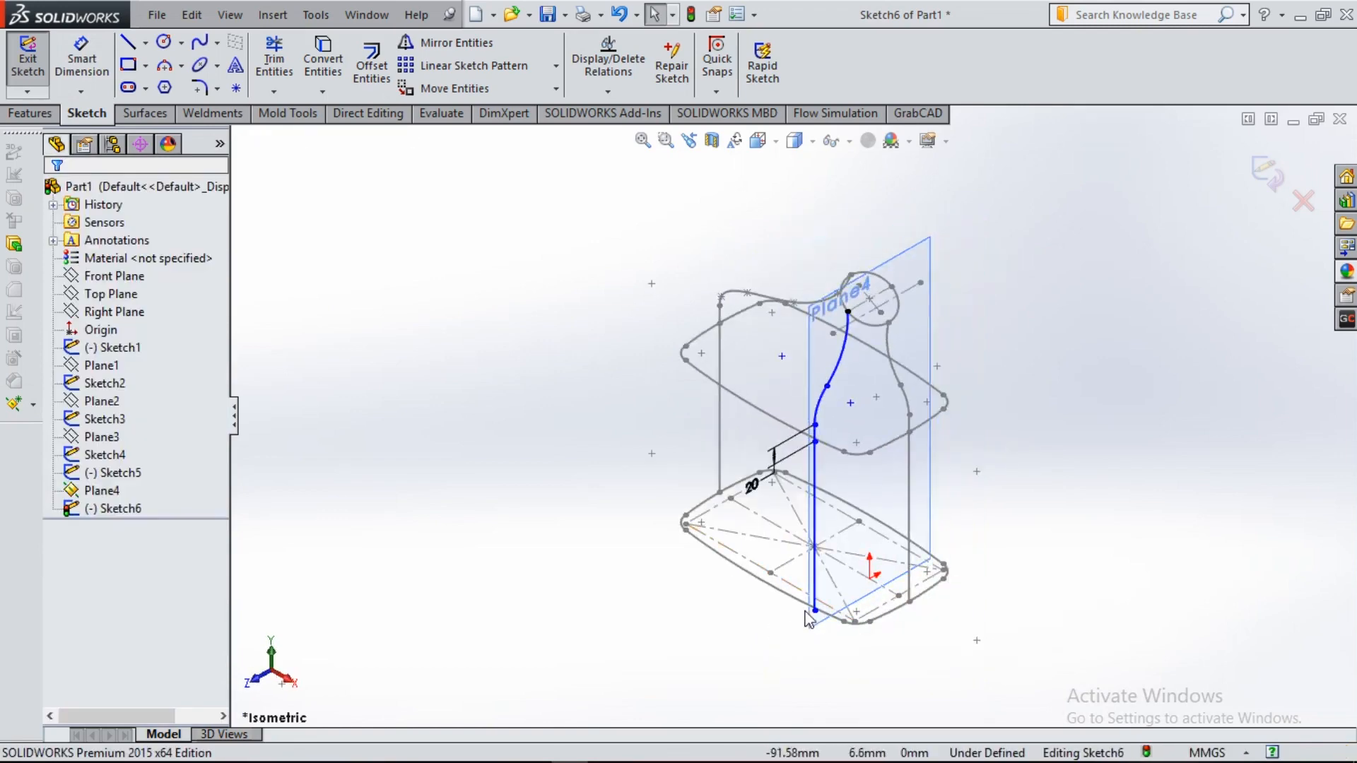
{"action": "scroll", "coordinate": [810, 619], "scroll_direction": "down", "scroll_amount": 6}
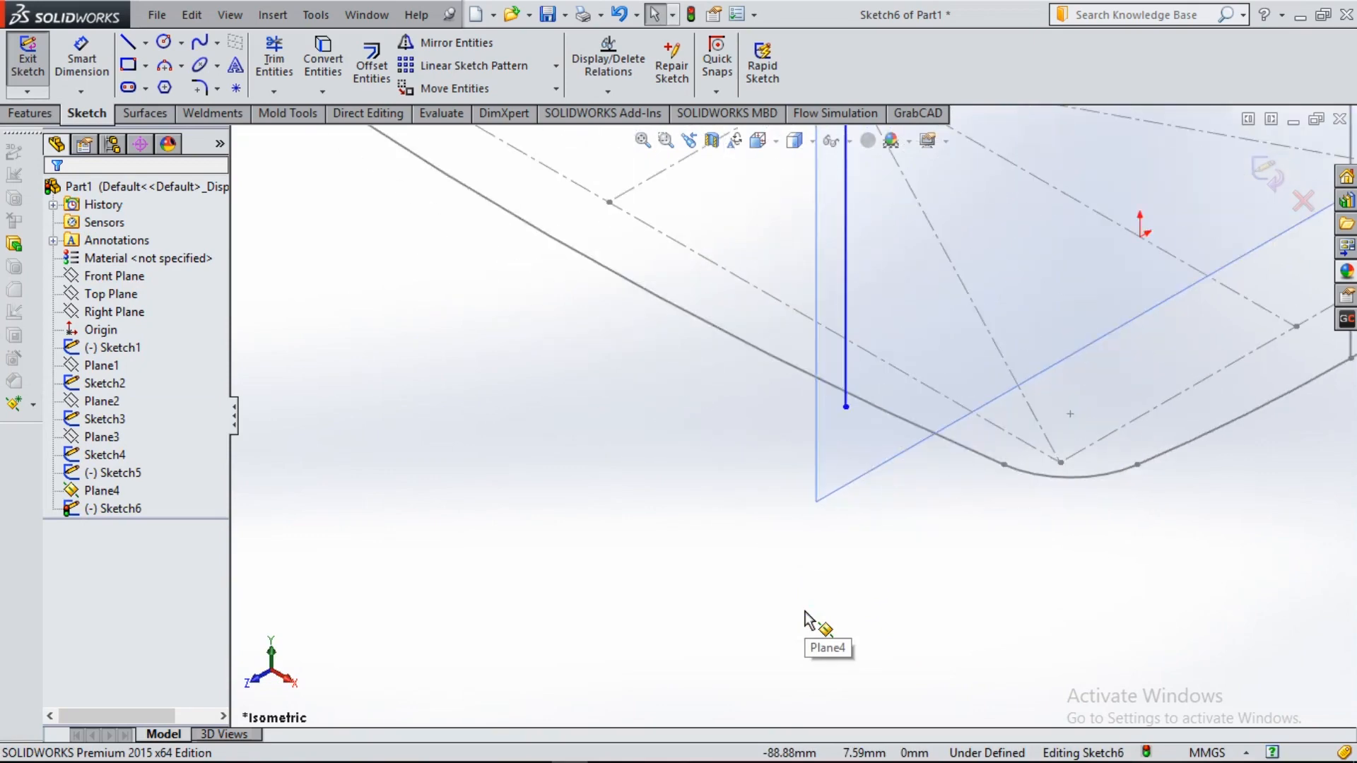
{"action": "left_click", "coordinate": [846, 407]}
{"action": "left_click", "coordinate": [867, 405], "text": "ctrl"}
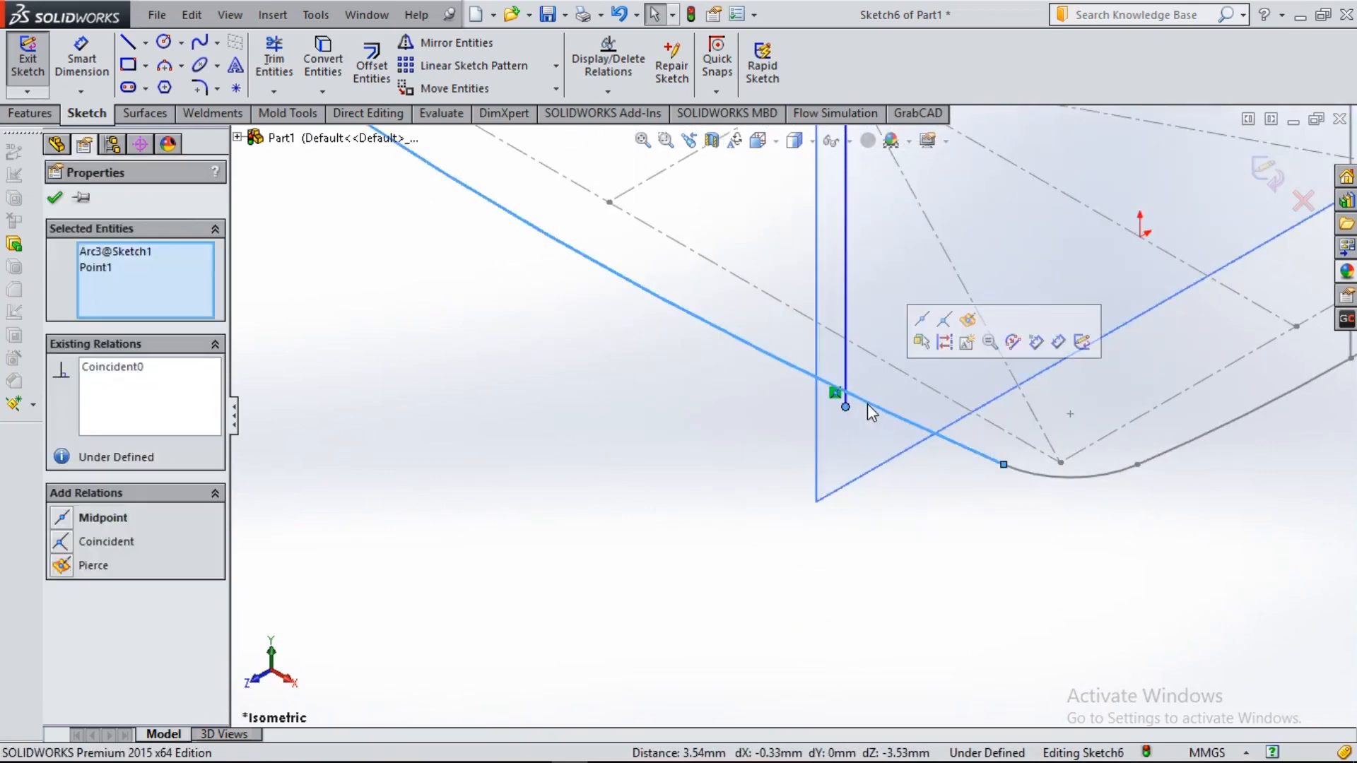
{"action": "left_click", "coordinate": [94, 565]}
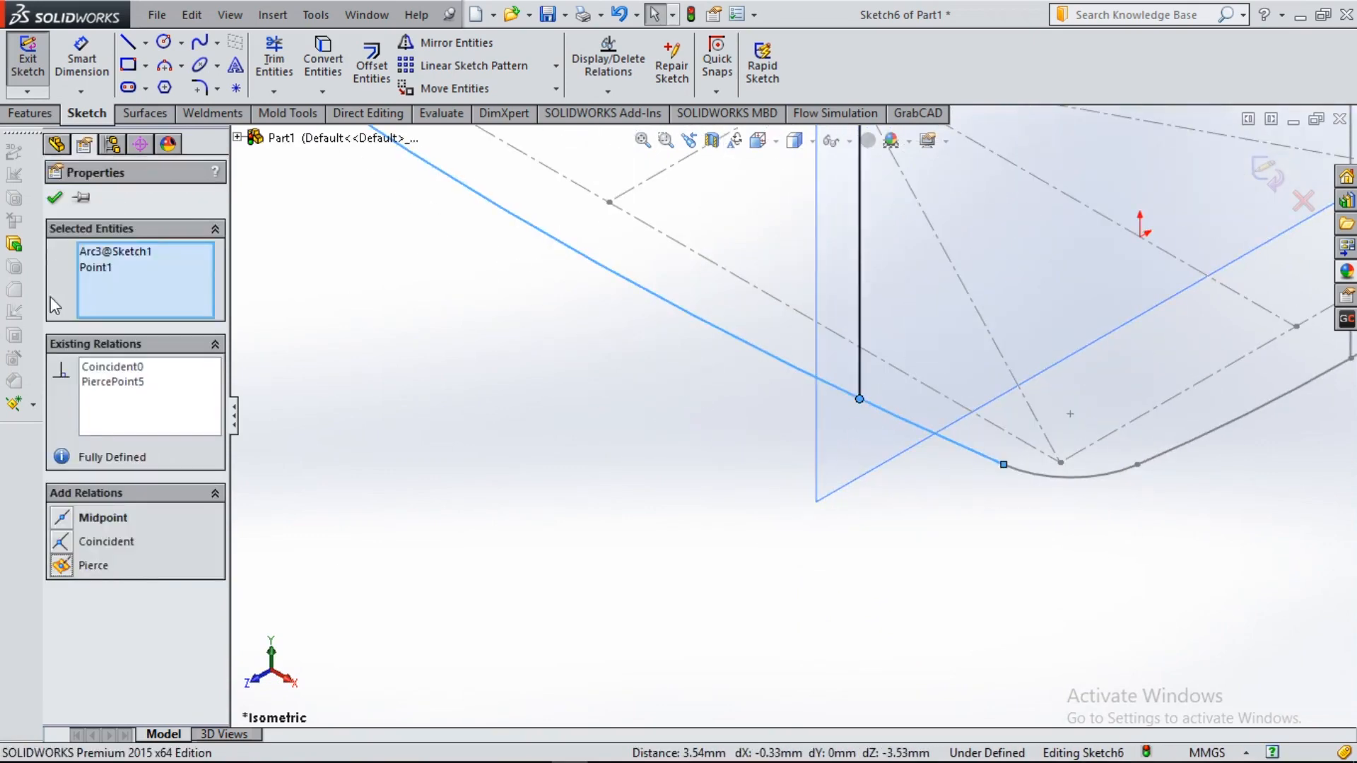
{"action": "left_click", "coordinate": [55, 200]}
- Add a Pierce relation between the junction point of the guide curve's two vertical lines and the upper profile's side arc
{"action": "scroll", "coordinate": [672, 354], "scroll_direction": "up", "scroll_amount": 6}
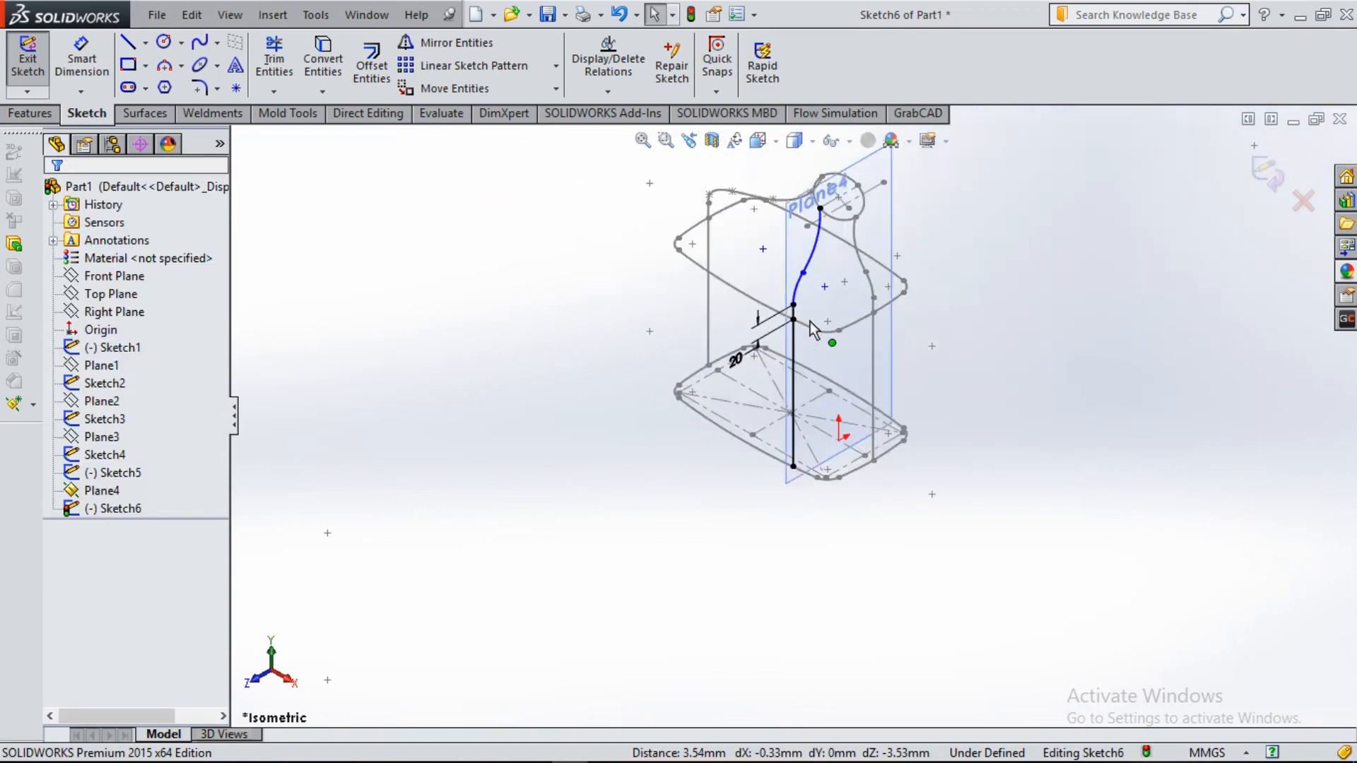
{"action": "scroll", "coordinate": [790, 342], "scroll_direction": "down", "scroll_amount": 5}
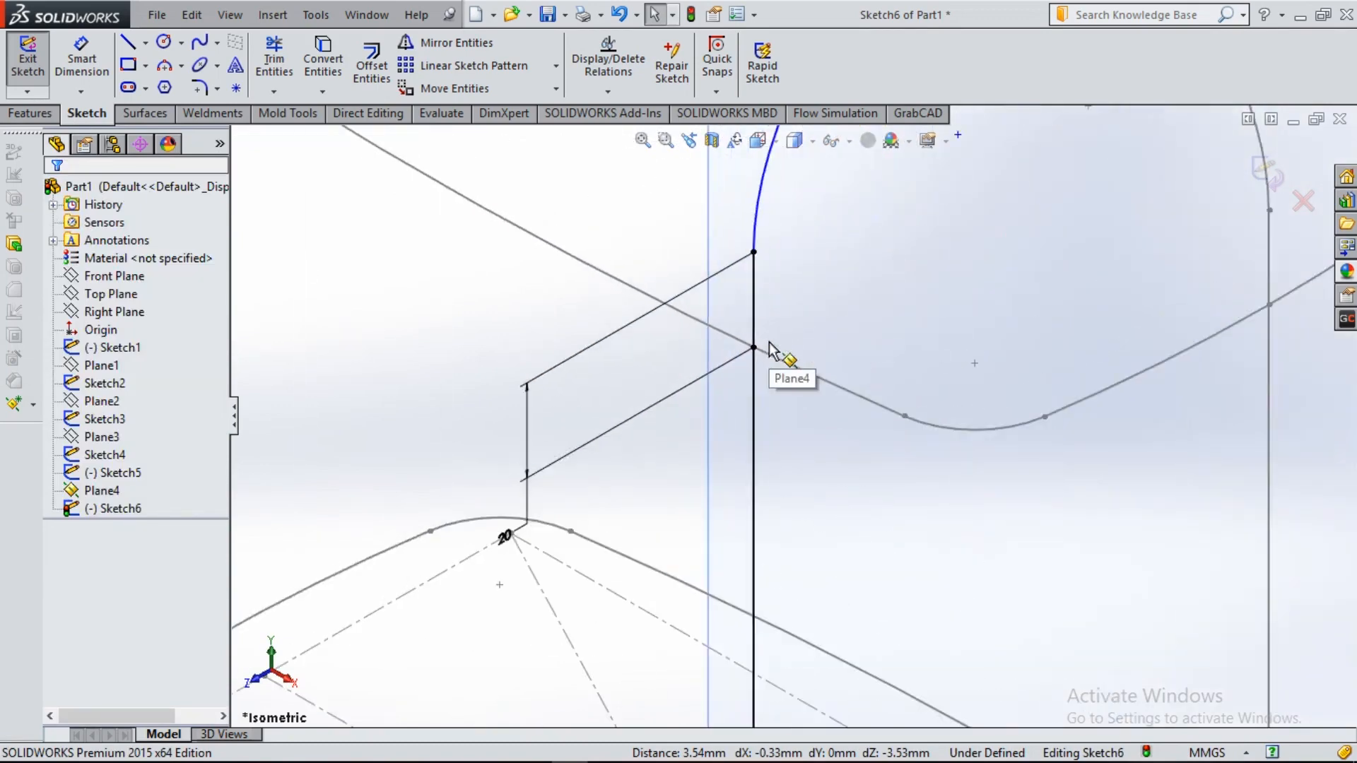
{"action": "scroll", "coordinate": [771, 350], "scroll_direction": "down", "scroll_amount": 2}
{"action": "left_click", "coordinate": [749, 359]}
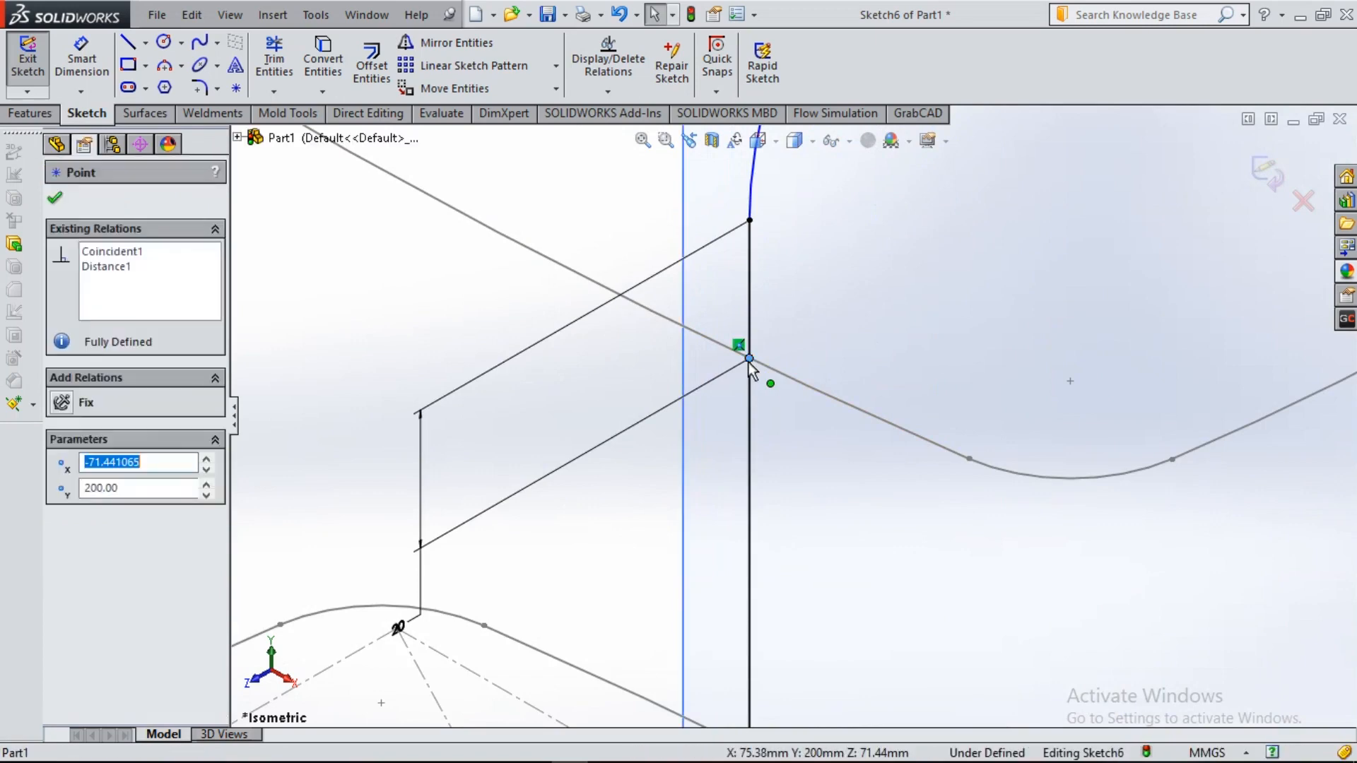
{"action": "left_click", "coordinate": [763, 369], "text": "ctrl"}
{"action": "left_click", "coordinate": [93, 566]}
{"action": "left_click", "coordinate": [54, 199]}
{"action": "key", "text": "f"}
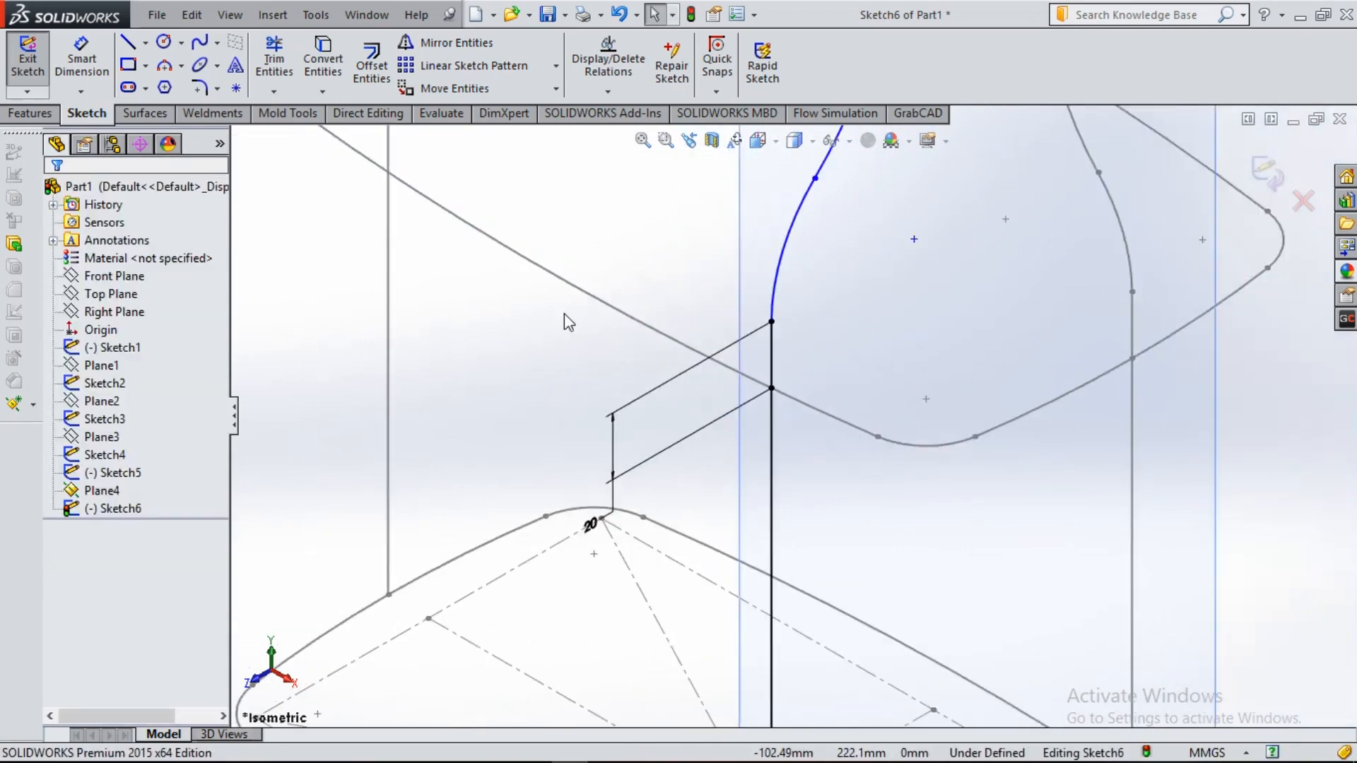
- Add a Pierce relation between the upper arc's top endpoint and the tilted circle
{"action": "scroll", "coordinate": [823, 294], "scroll_direction": "down", "scroll_amount": 5}
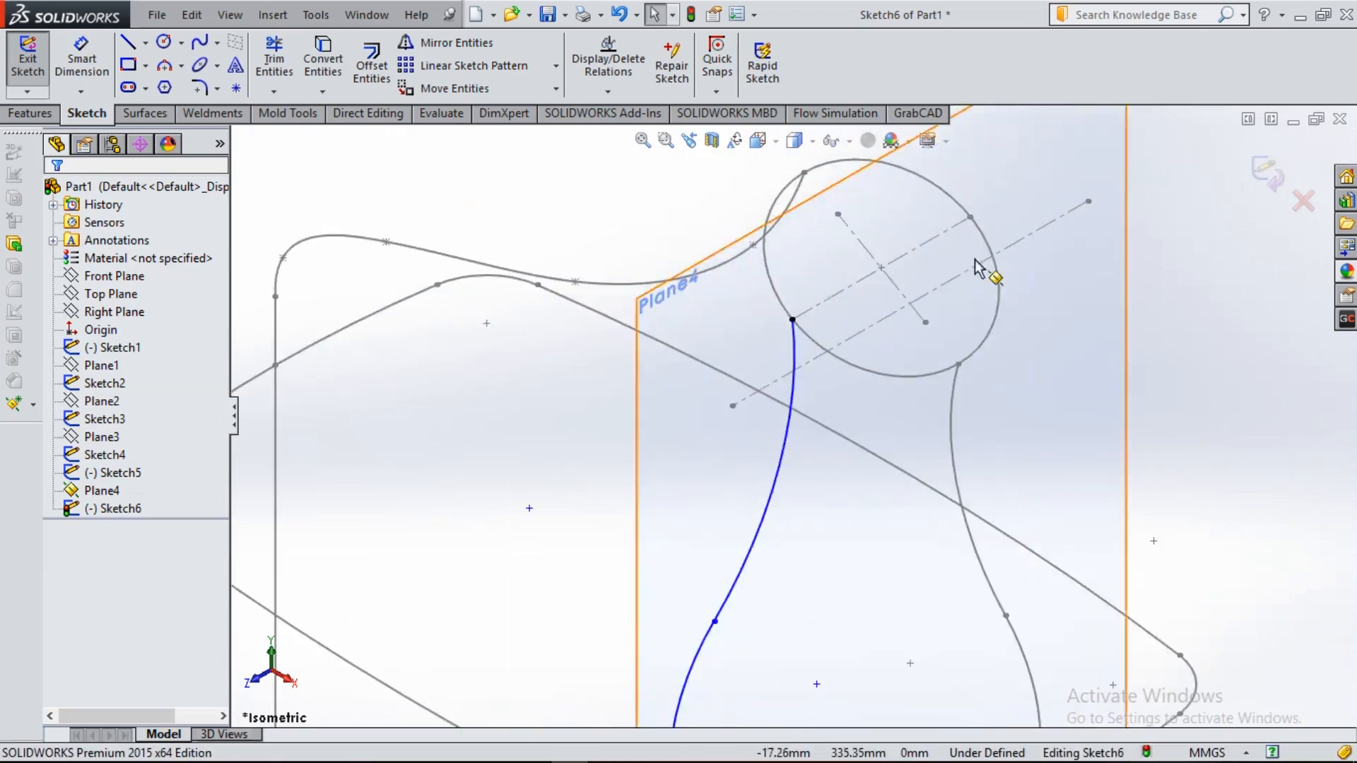
{"action": "left_click", "coordinate": [685, 368]}
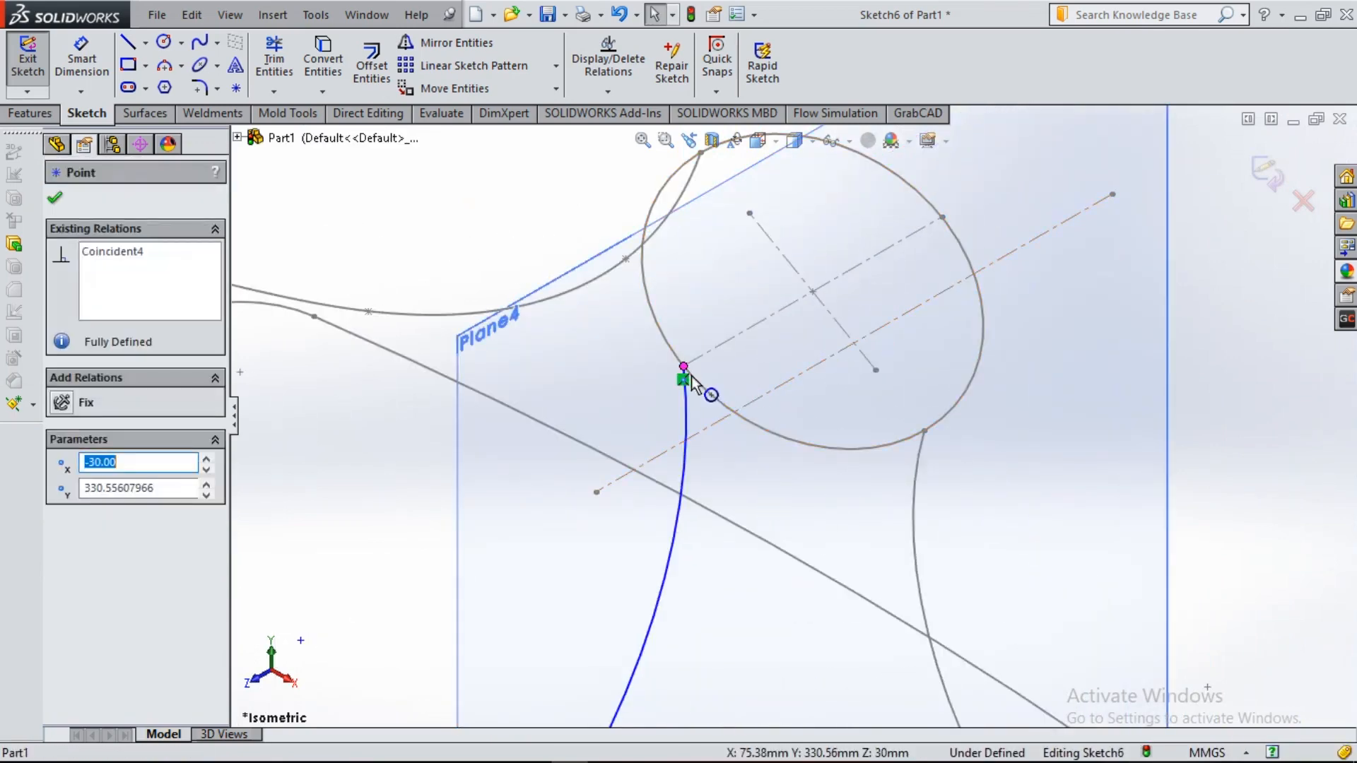
{"action": "left_click", "coordinate": [701, 385], "text": "ctrl"}
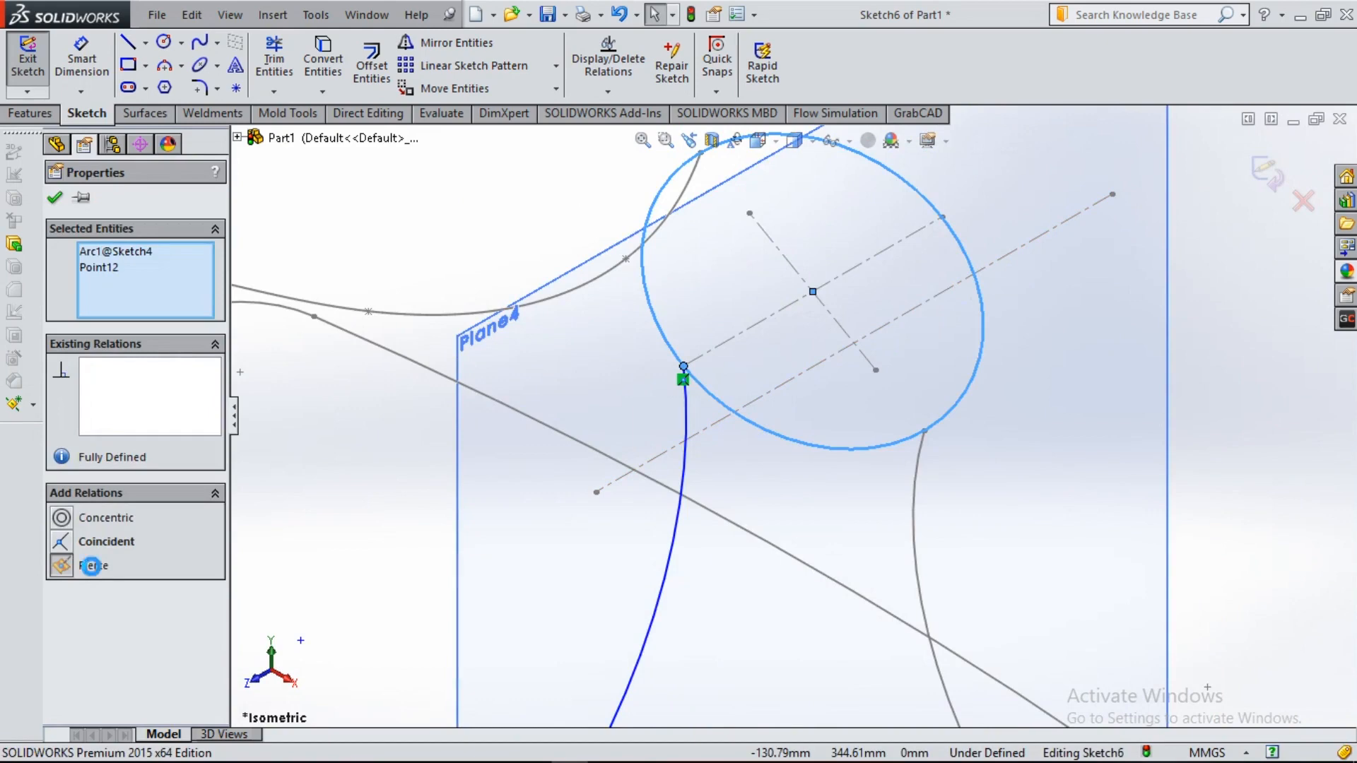
{"action": "left_click", "coordinate": [91, 566]}
{"action": "left_click", "coordinate": [55, 200]}
{"action": "key", "text": "f"}
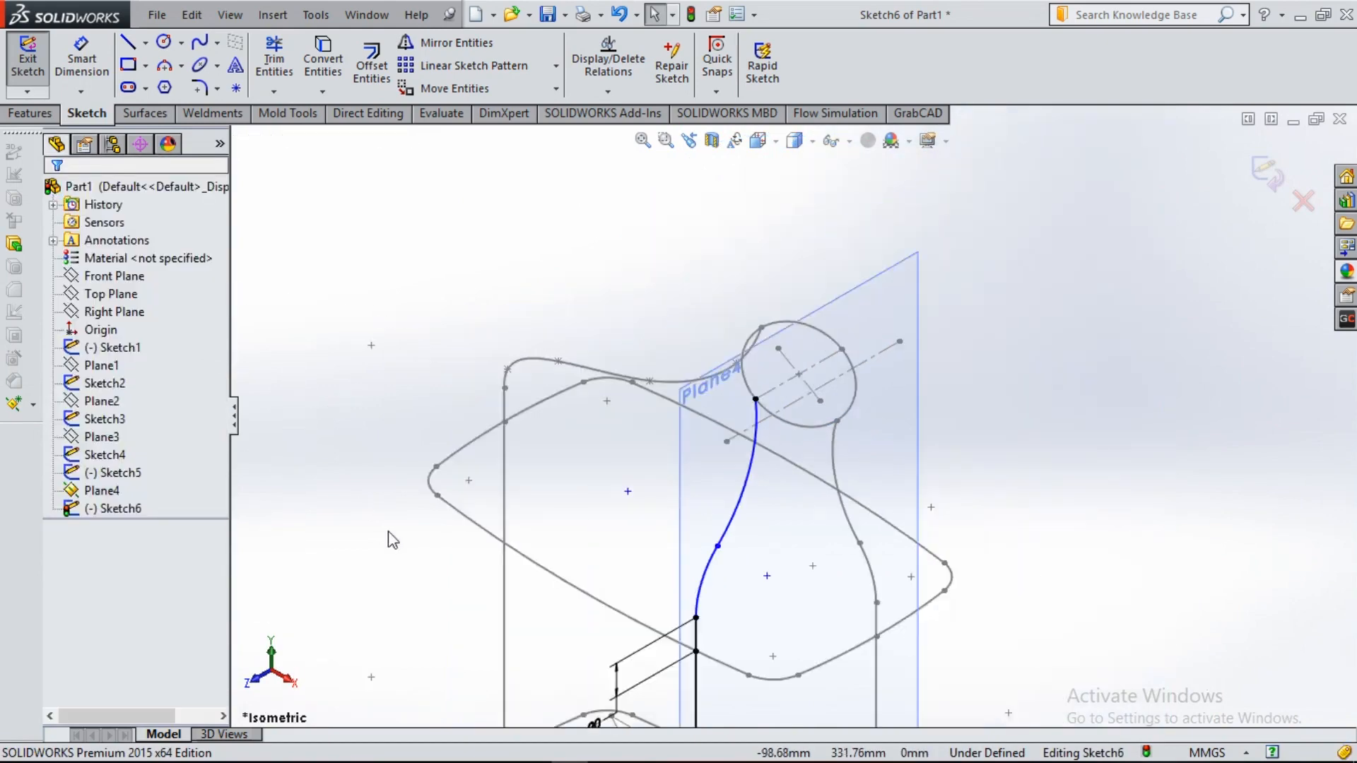
- Draw a vertical construction centerline about 356 mm long from the origin to just above the tilted circle
{"action": "left_click", "coordinate": [145, 44]}
{"action": "left_click", "coordinate": [172, 84]}
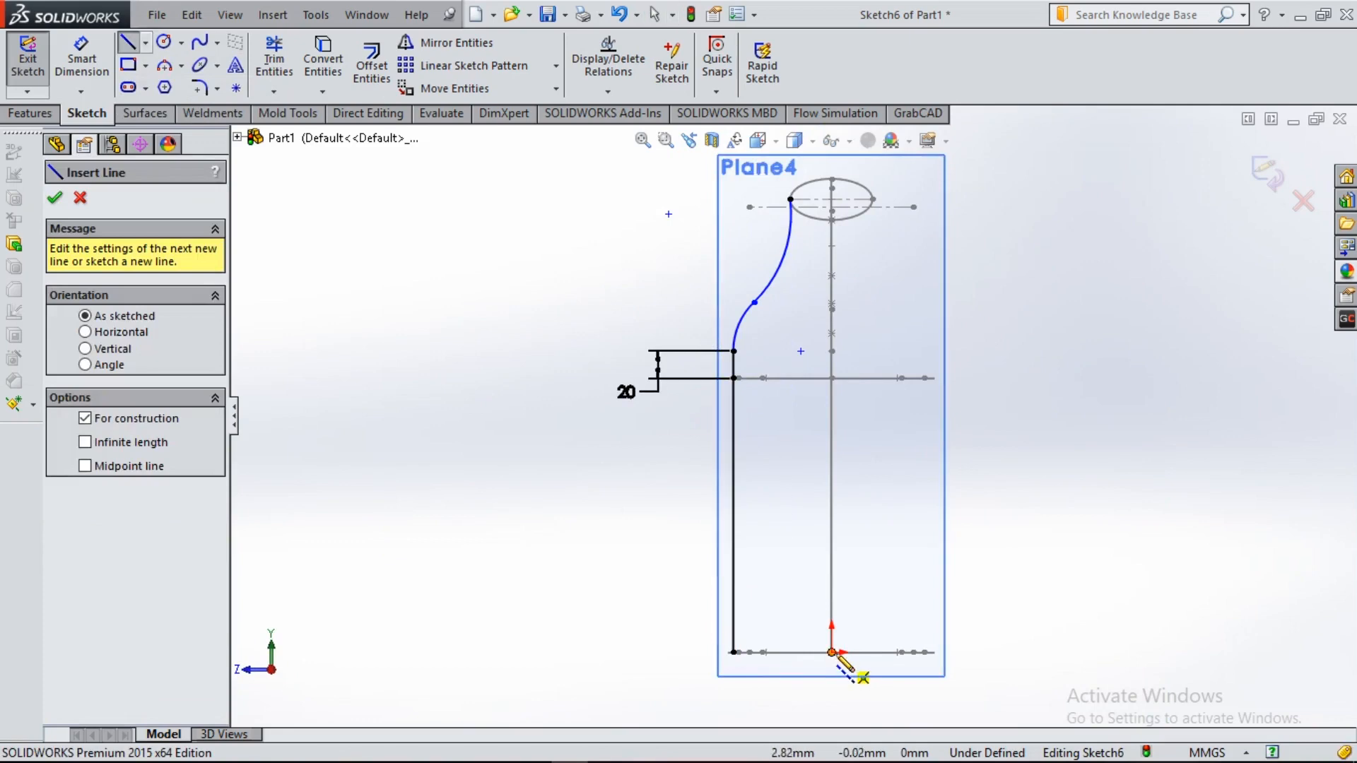
{"action": "left_click", "coordinate": [832, 652]}
{"action": "left_click", "coordinate": [833, 170]}
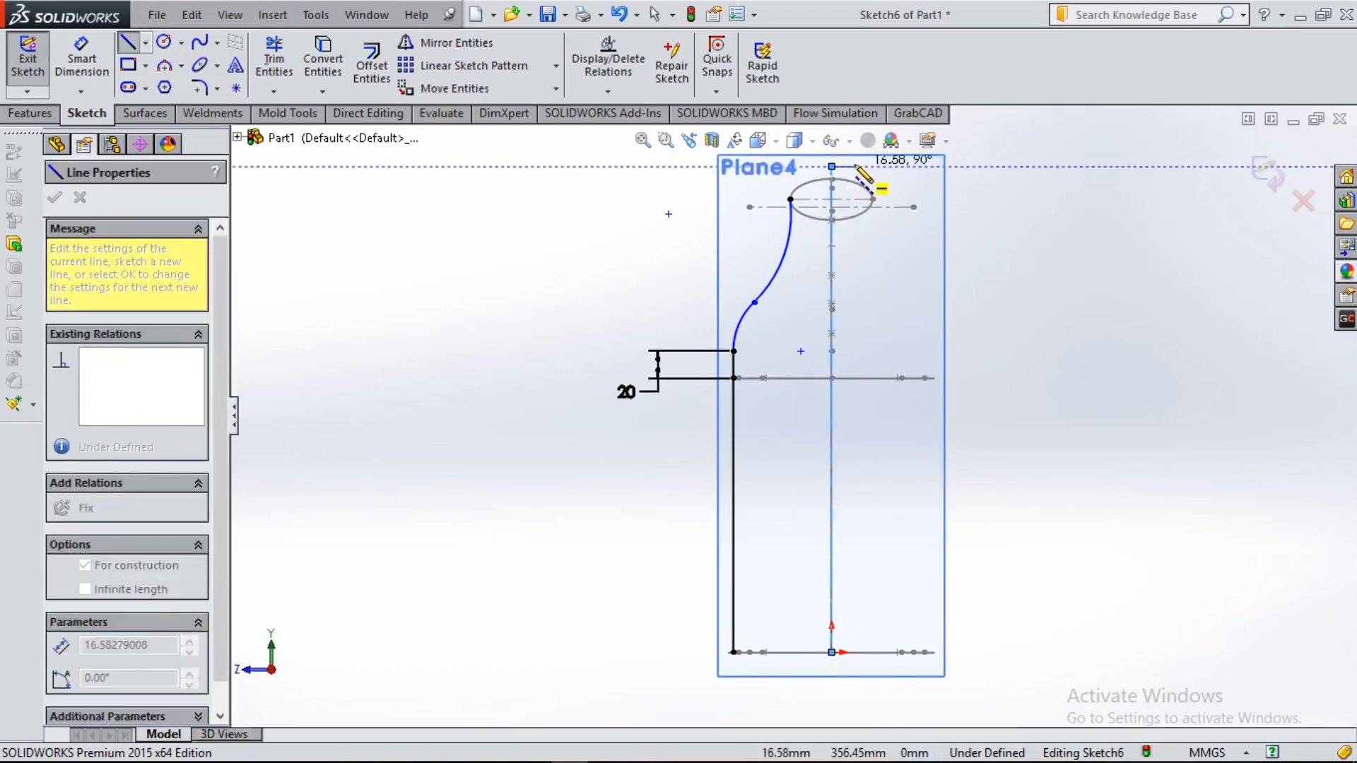
{"action": "key", "text": "Escape"}
- Mirror the guide curve's two arcs and two vertical lines about the vertical centerline, keeping the originals
{"action": "left_click", "coordinate": [459, 43]}
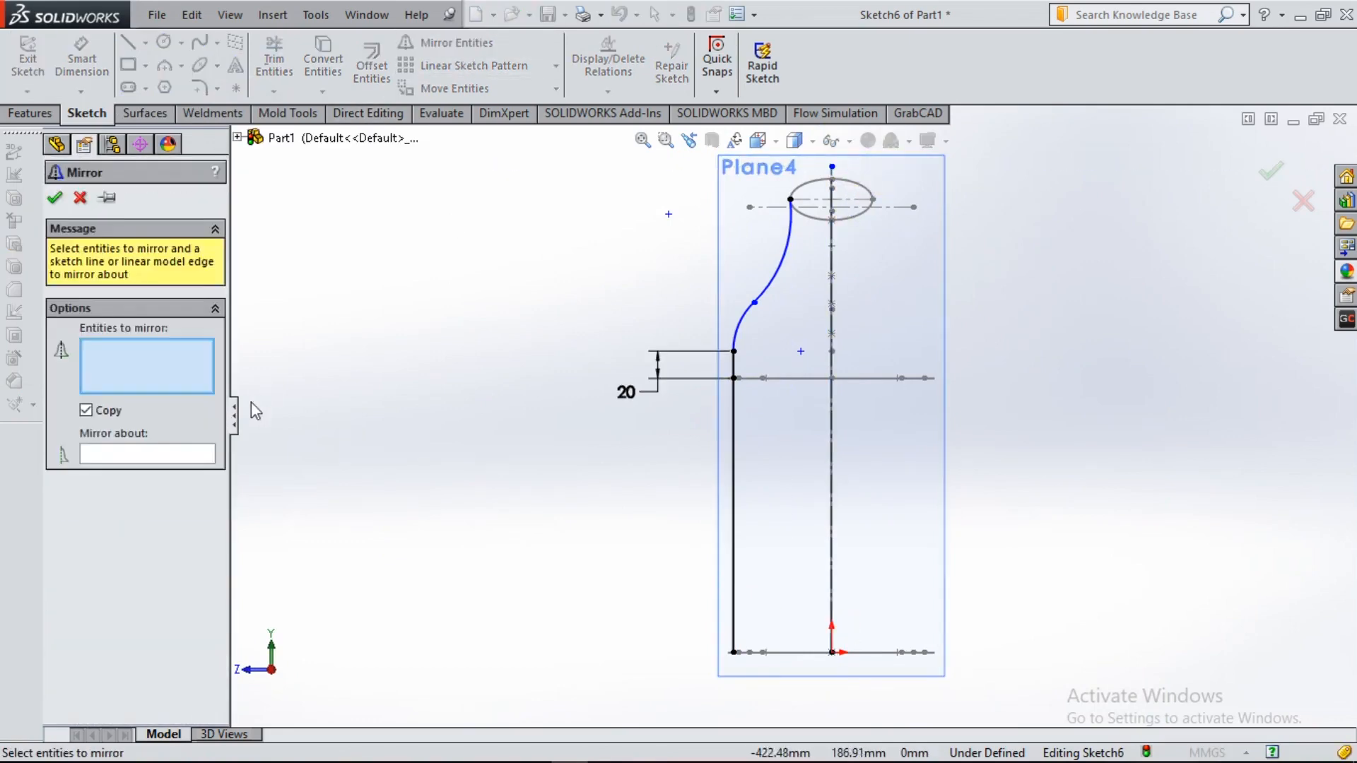
{"action": "left_click", "coordinate": [765, 290]}
{"action": "left_click", "coordinate": [748, 320]}
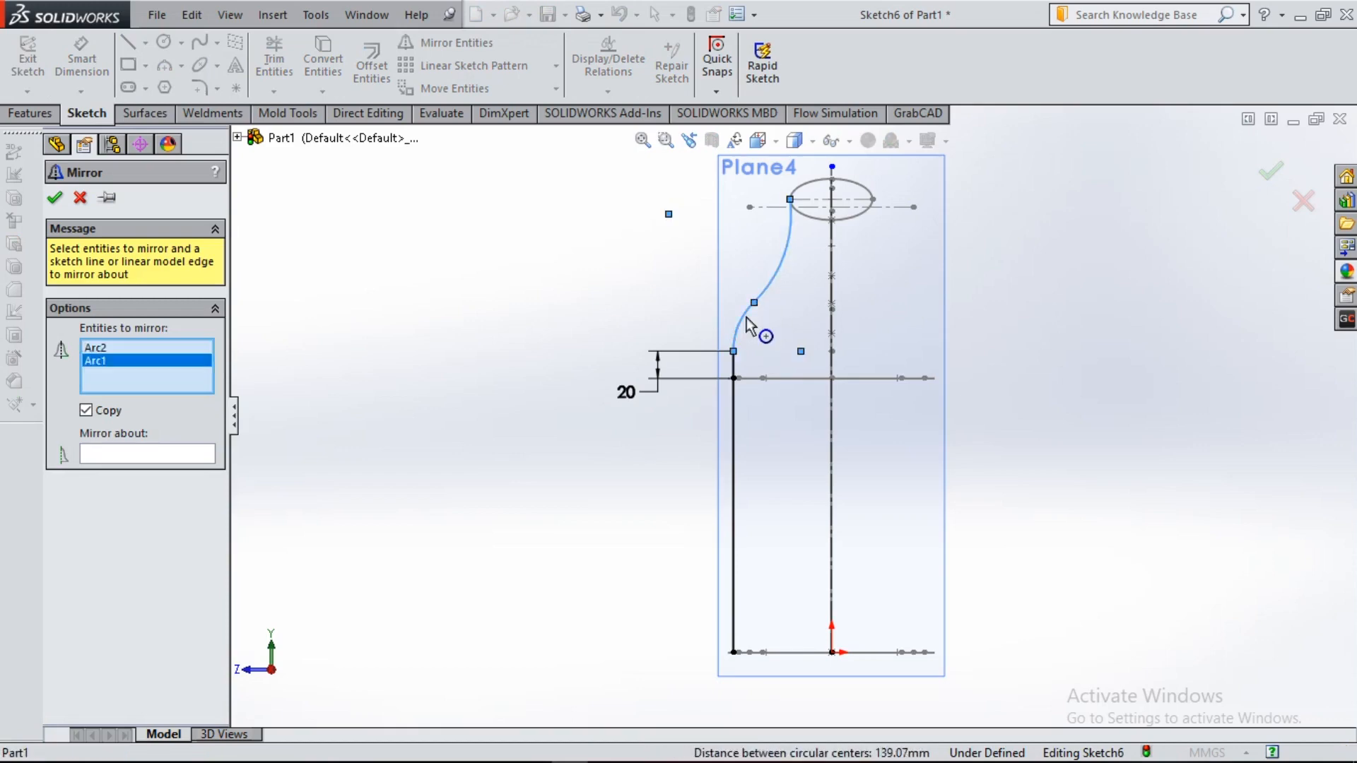
{"action": "left_click", "coordinate": [734, 365]}
{"action": "left_click", "coordinate": [733, 424]}
{"action": "left_click", "coordinate": [201, 456]}
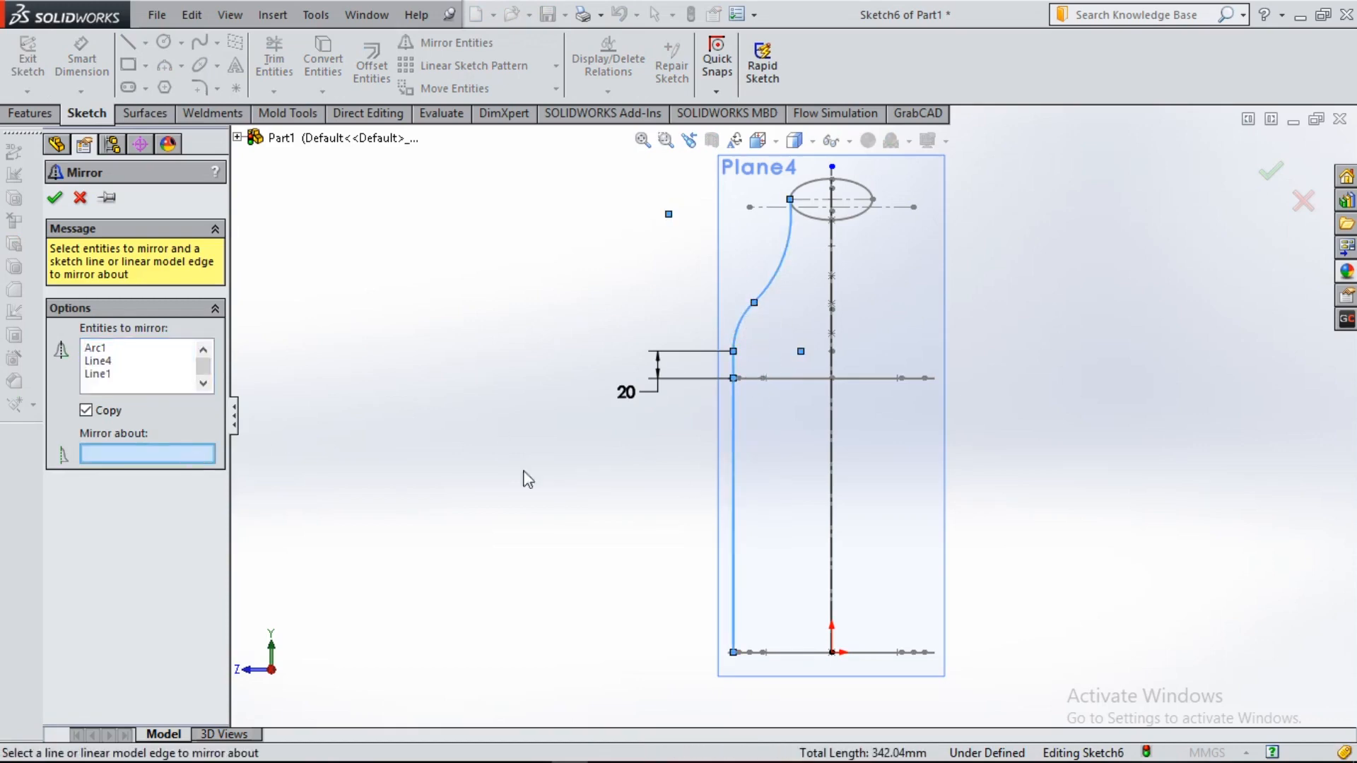
{"action": "left_click", "coordinate": [832, 509]}
{"action": "left_click", "coordinate": [55, 199]}
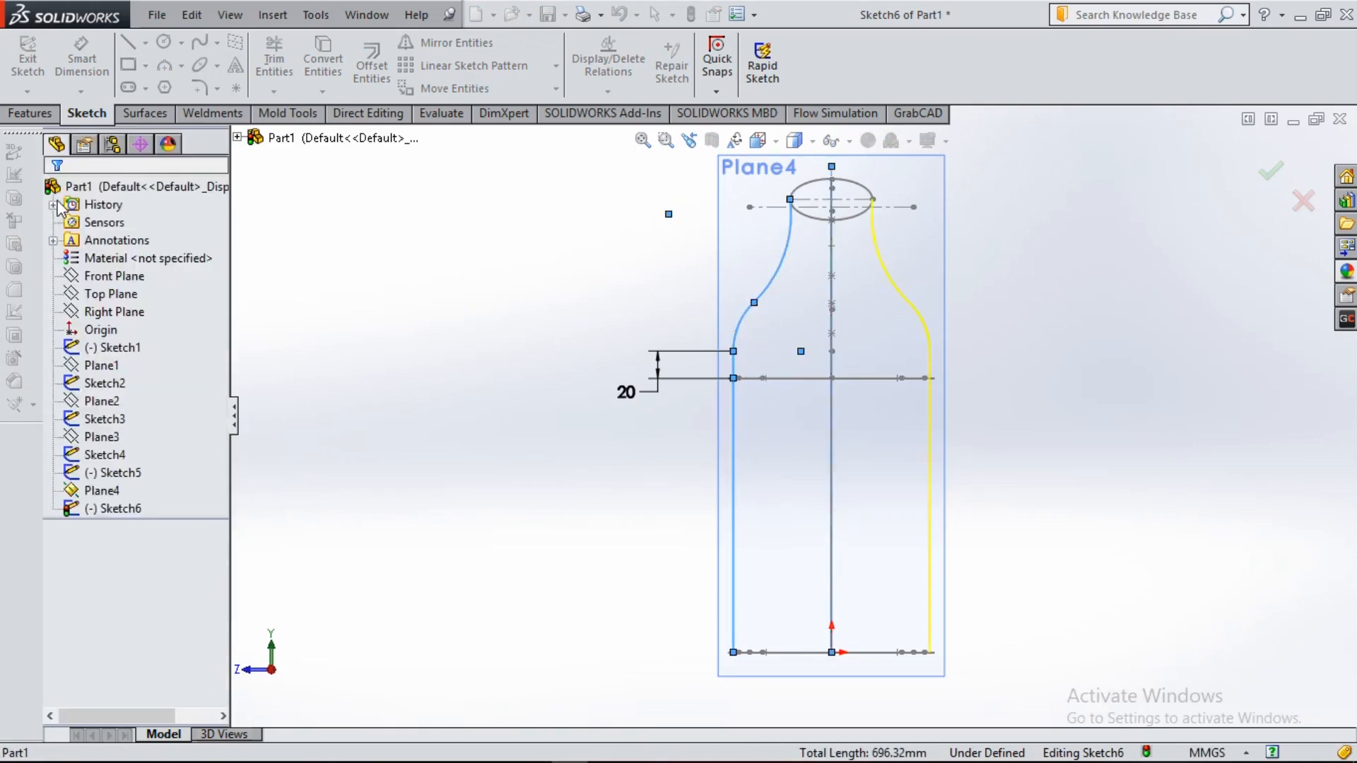
- Add a Pierce relation between the mirrored vertical line's bottom endpoint and the base profile's side arc
{"action": "key", "text": "ctrl+7"}
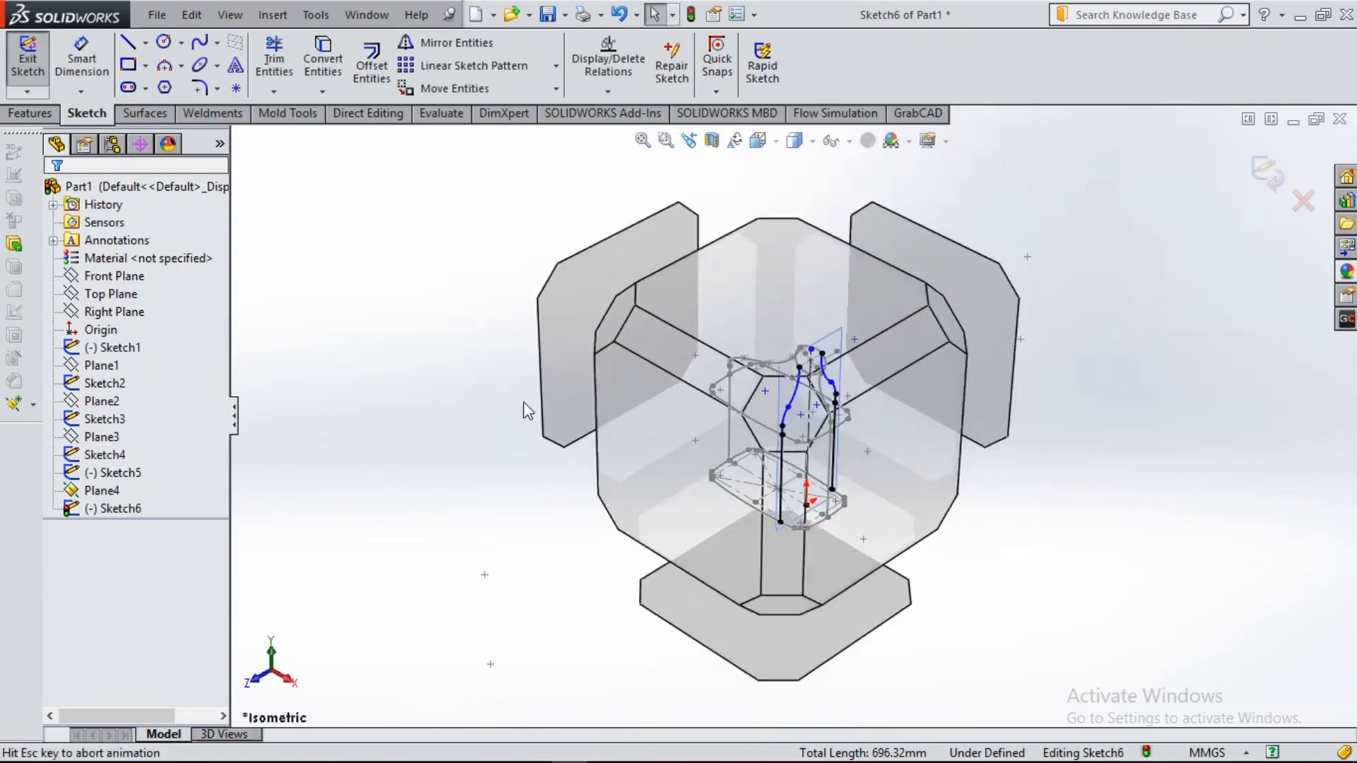
{"action": "scroll", "coordinate": [939, 347], "scroll_direction": "down", "scroll_amount": 10}
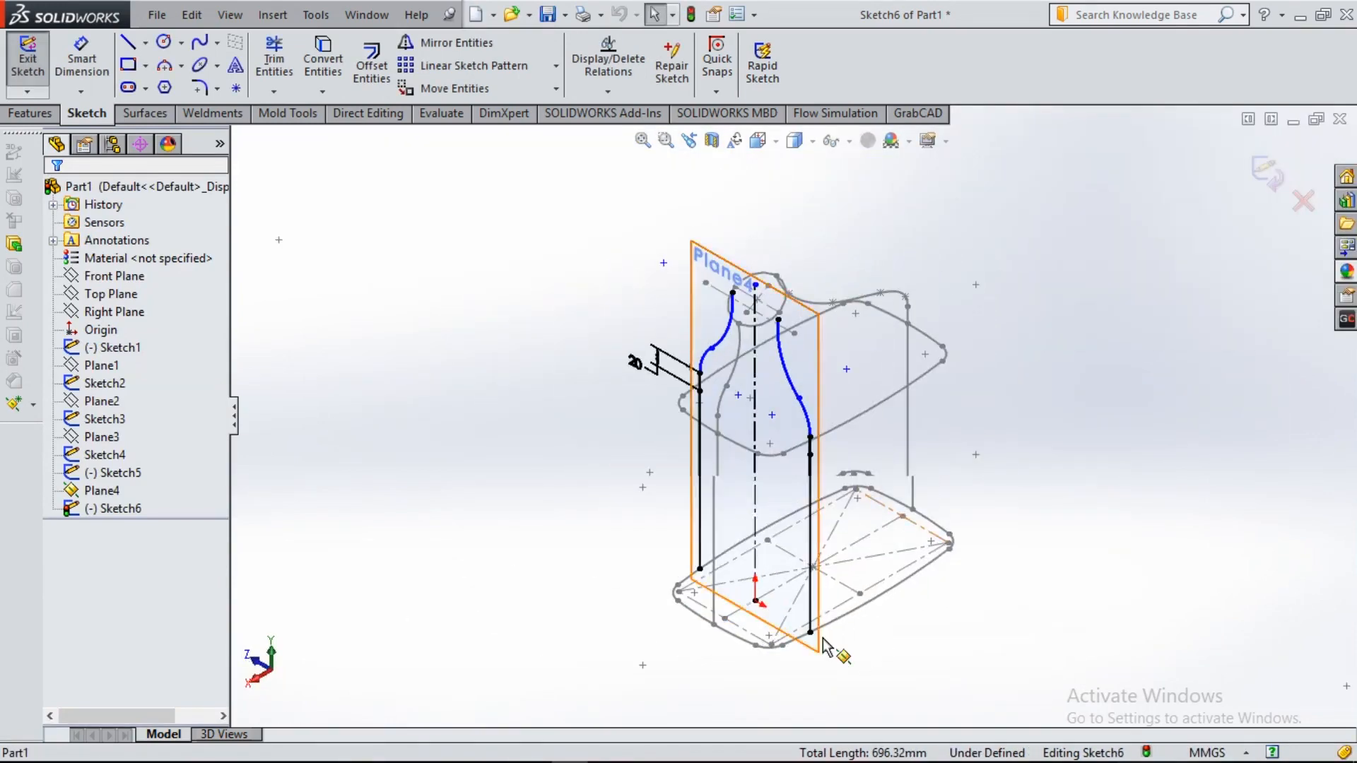
{"action": "left_click", "coordinate": [758, 477]}
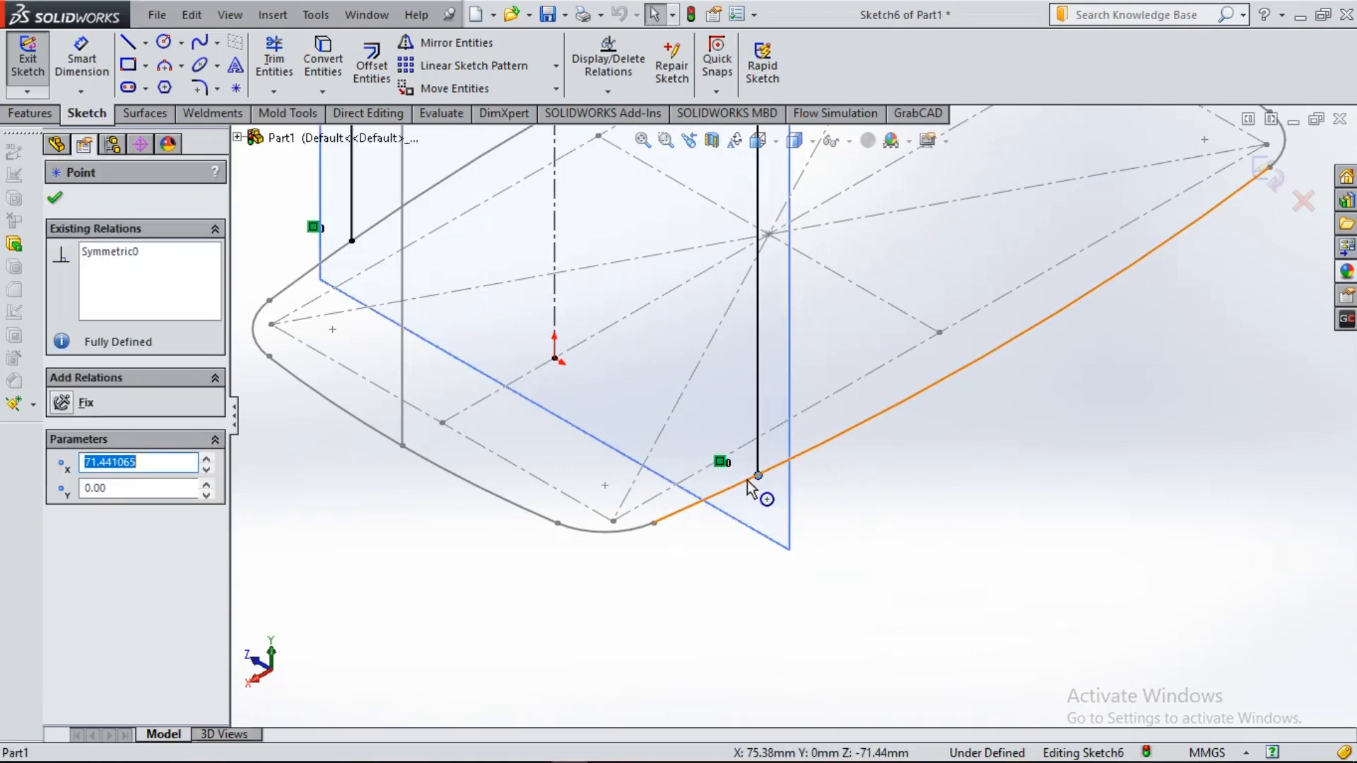
{"action": "left_click", "coordinate": [744, 482], "text": "ctrl"}
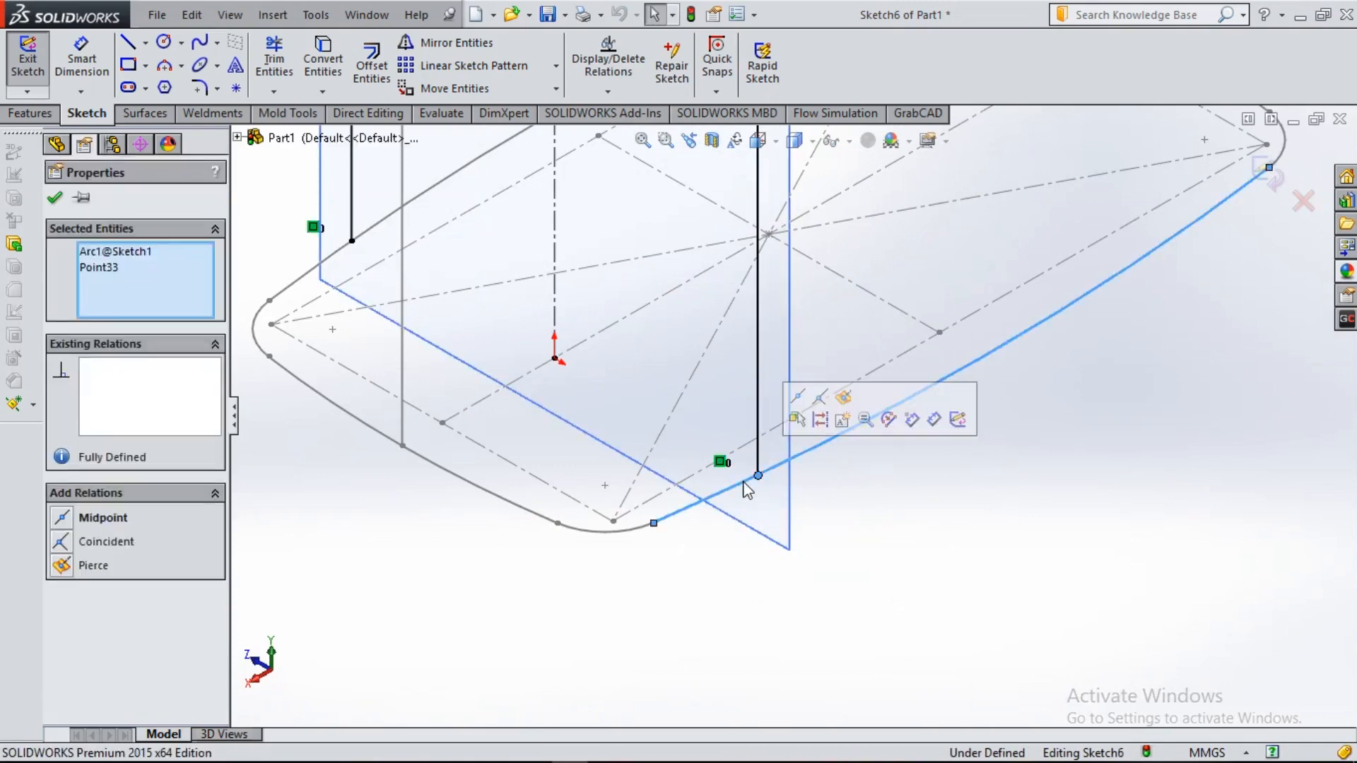
{"action": "left_click", "coordinate": [93, 565]}
{"action": "left_click", "coordinate": [57, 201]}
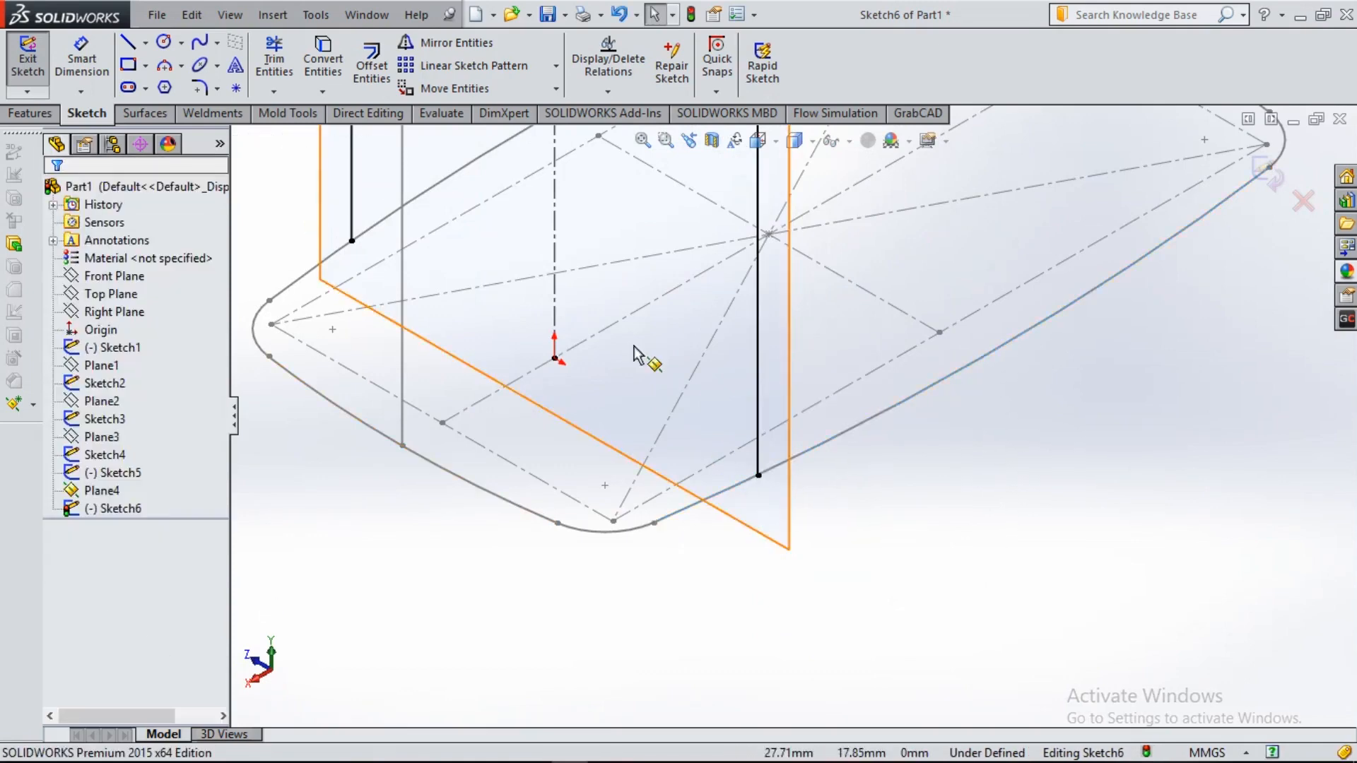
- Add a Pierce relation between the junction point of the mirrored vertical lines and the upper profile's side arc
{"action": "scroll", "coordinate": [639, 358], "scroll_direction": "up", "scroll_amount": 5}
{"action": "scroll", "coordinate": [646, 360], "scroll_direction": "down", "scroll_amount": 1}
{"action": "scroll", "coordinate": [753, 325], "scroll_direction": "down", "scroll_amount": 5}
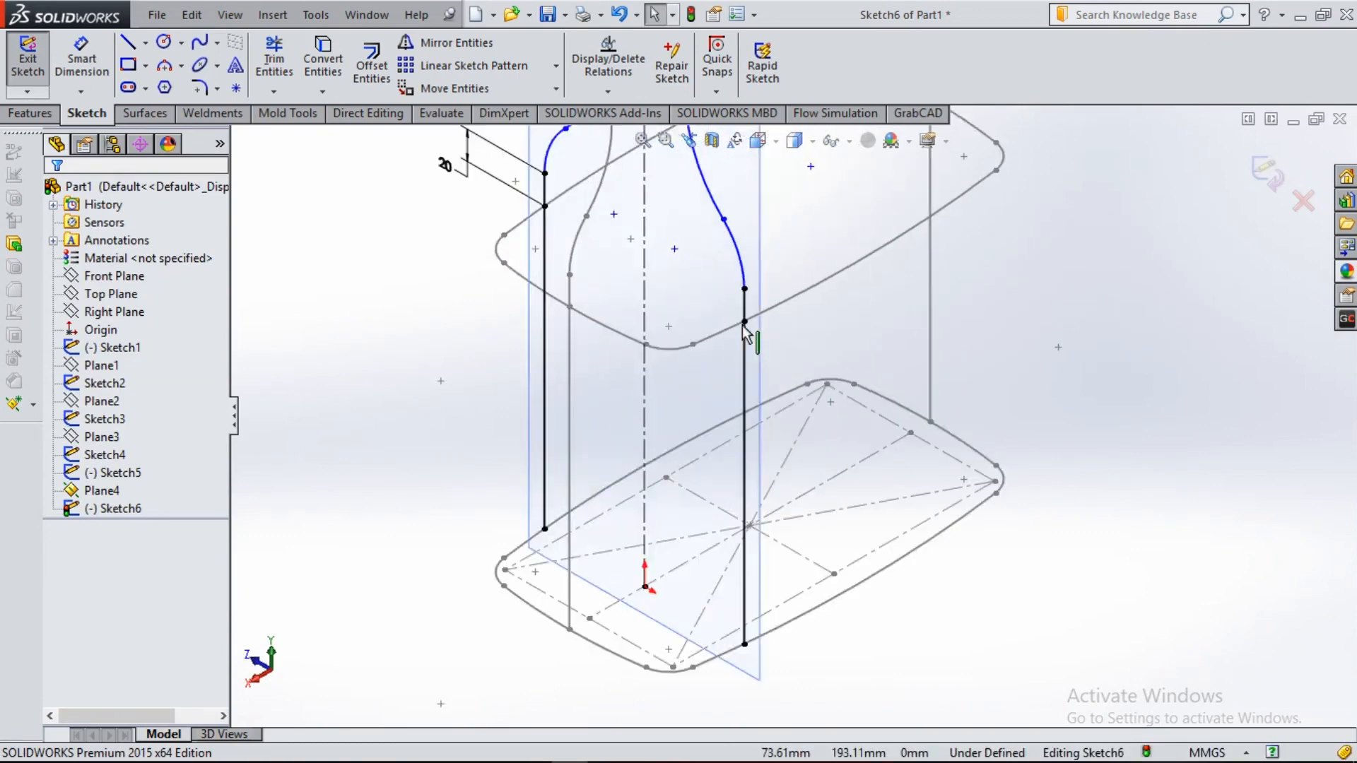
{"action": "left_click", "coordinate": [706, 335]}
{"action": "left_click", "coordinate": [700, 338], "text": "ctrl"}
{"action": "left_click", "coordinate": [94, 566]}
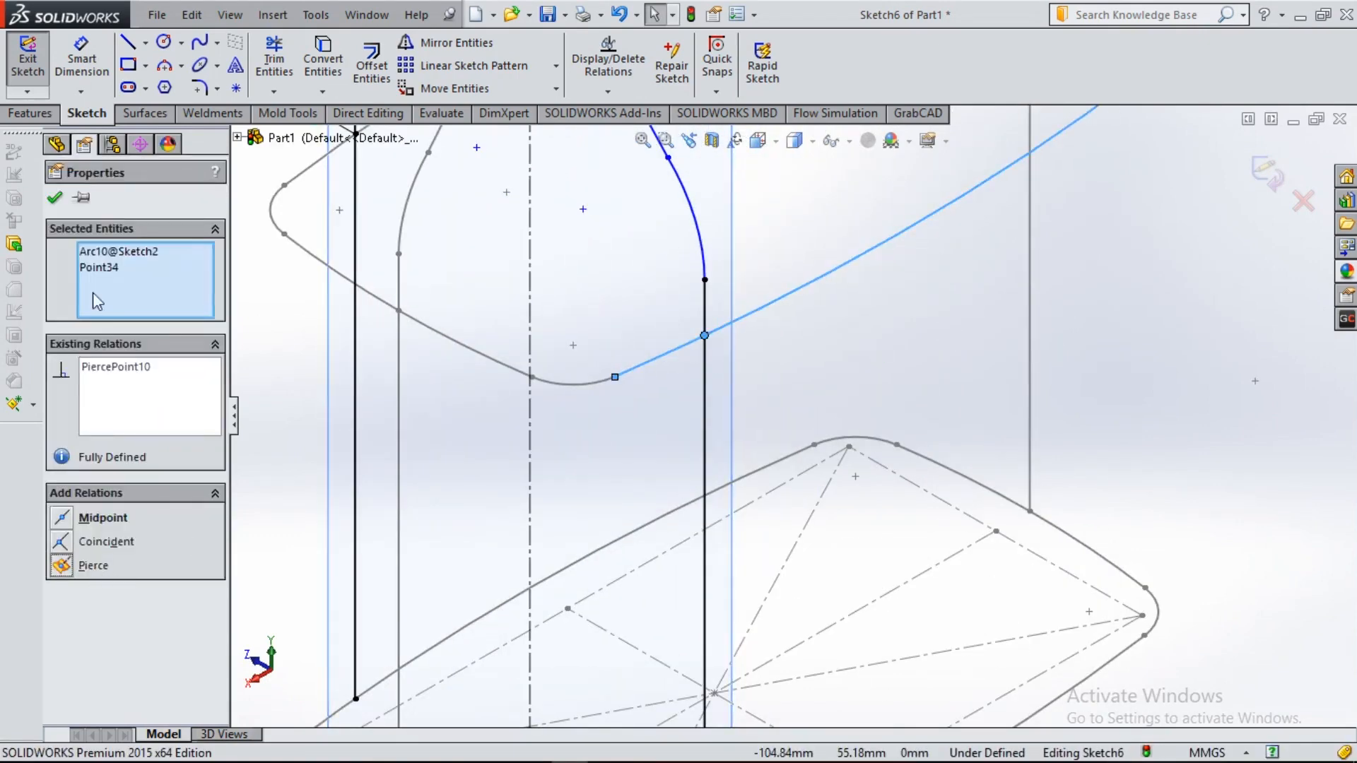
{"action": "left_click", "coordinate": [54, 201]}
- Add a Pierce relation between the mirrored upper arc's top endpoint and the tilted circle
{"action": "scroll", "coordinate": [638, 400], "scroll_direction": "up", "scroll_amount": 5}
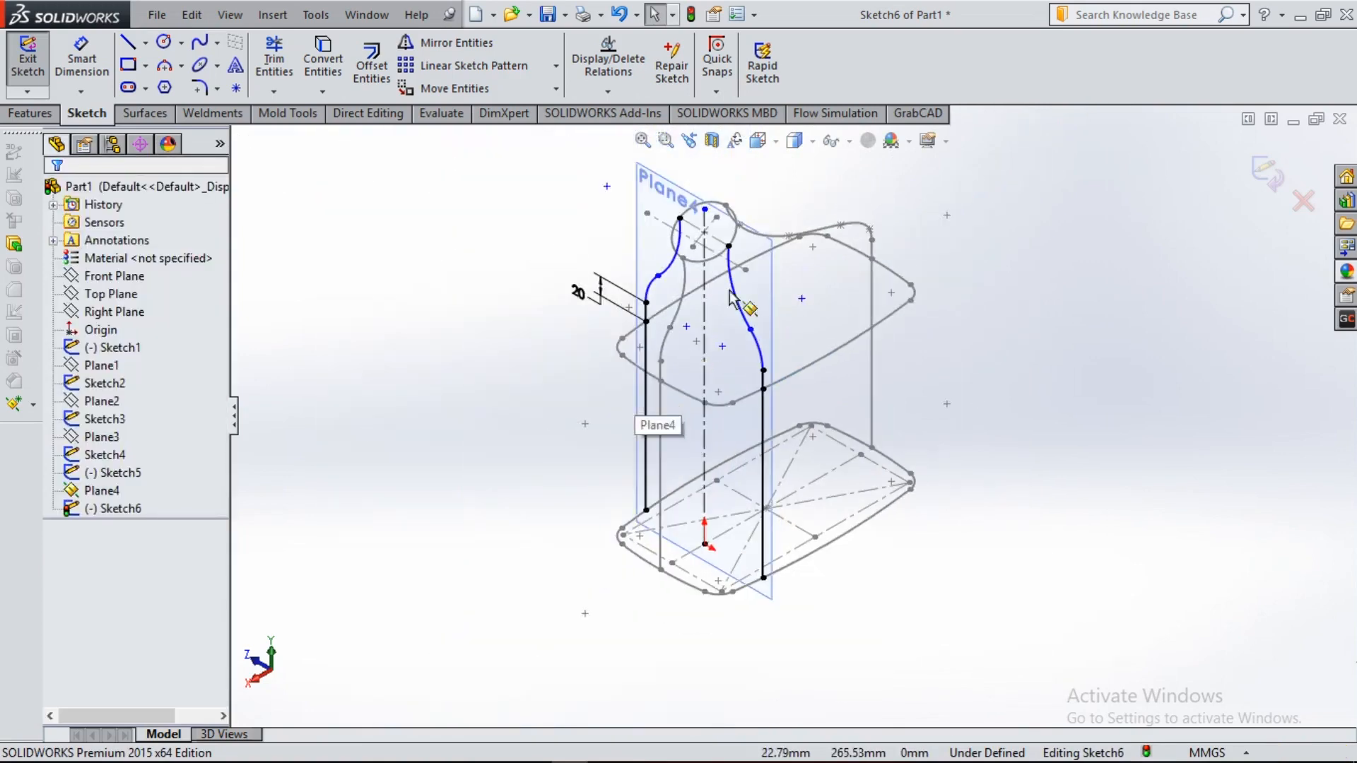
{"action": "scroll", "coordinate": [736, 263], "scroll_direction": "down", "scroll_amount": 5}
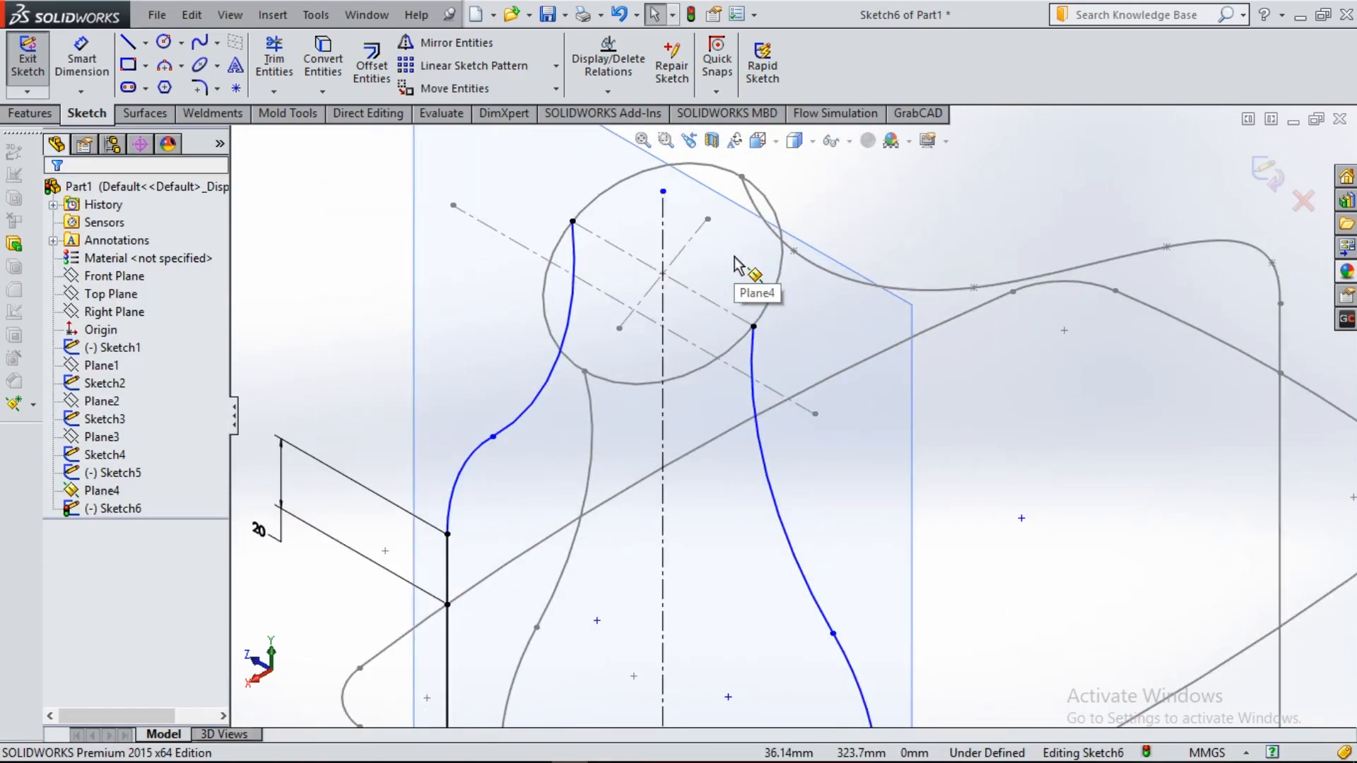
{"action": "left_click", "coordinate": [759, 320]}
{"action": "left_click", "coordinate": [753, 327], "text": "ctrl"}
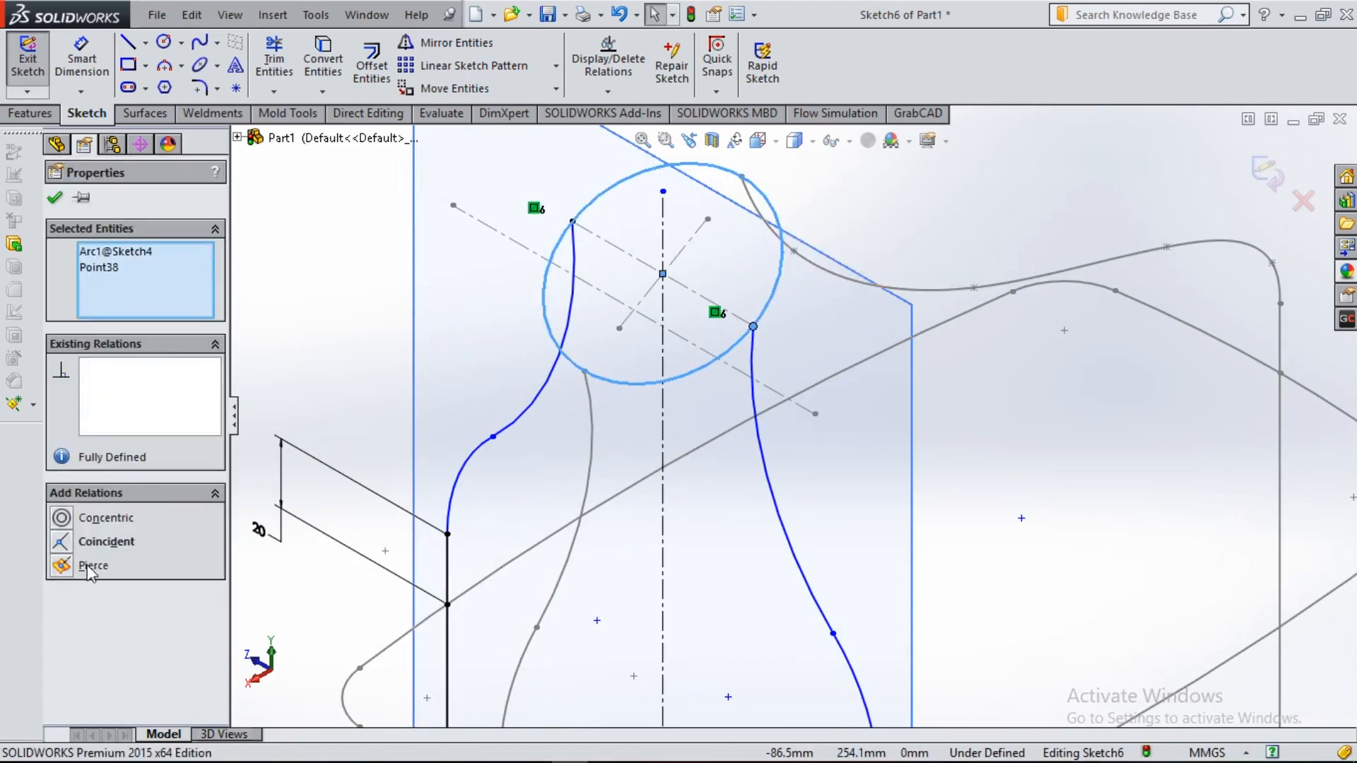
{"action": "left_click", "coordinate": [90, 567]}
{"action": "left_click", "coordinate": [54, 200]}
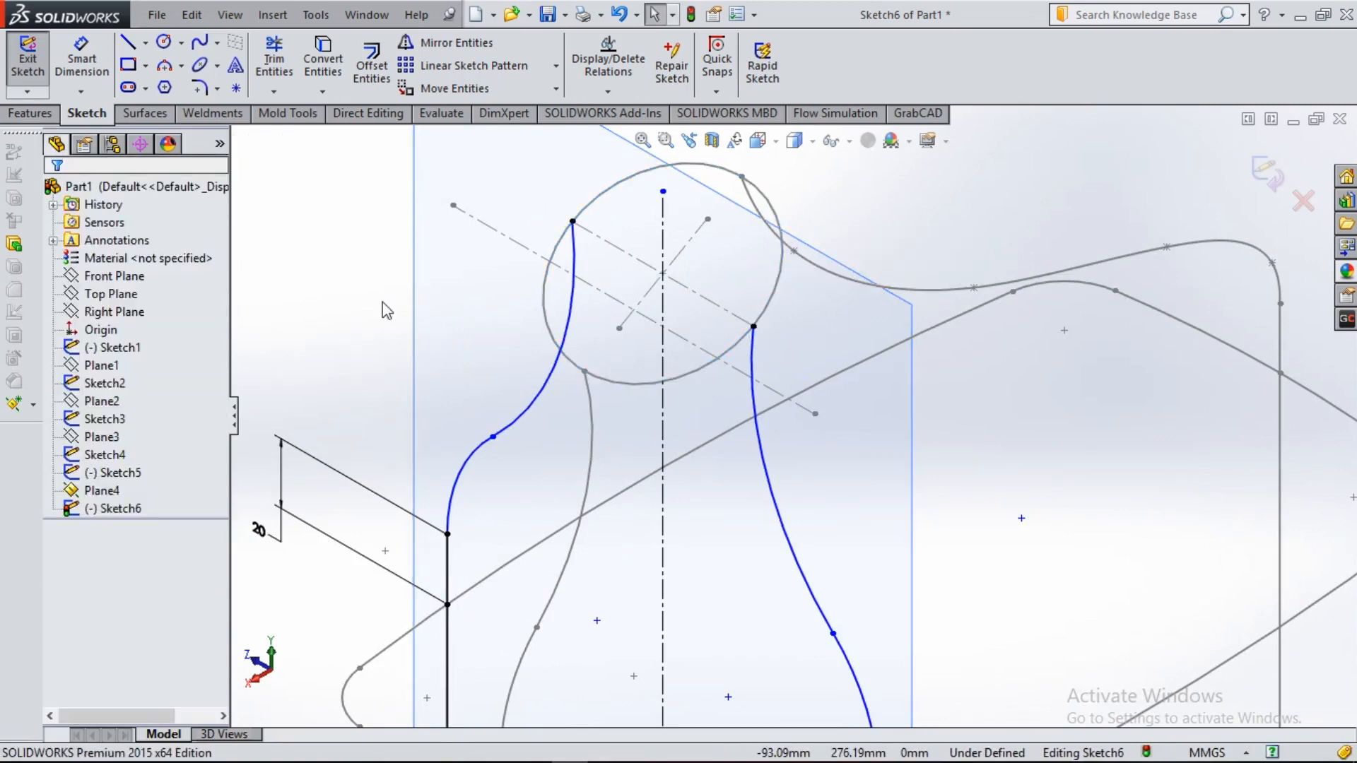
- Exit the mirrored guide-curve sketch and hide its plane, Plane4
{"action": "key", "text": "f"}
{"action": "left_click", "coordinate": [1265, 182]}
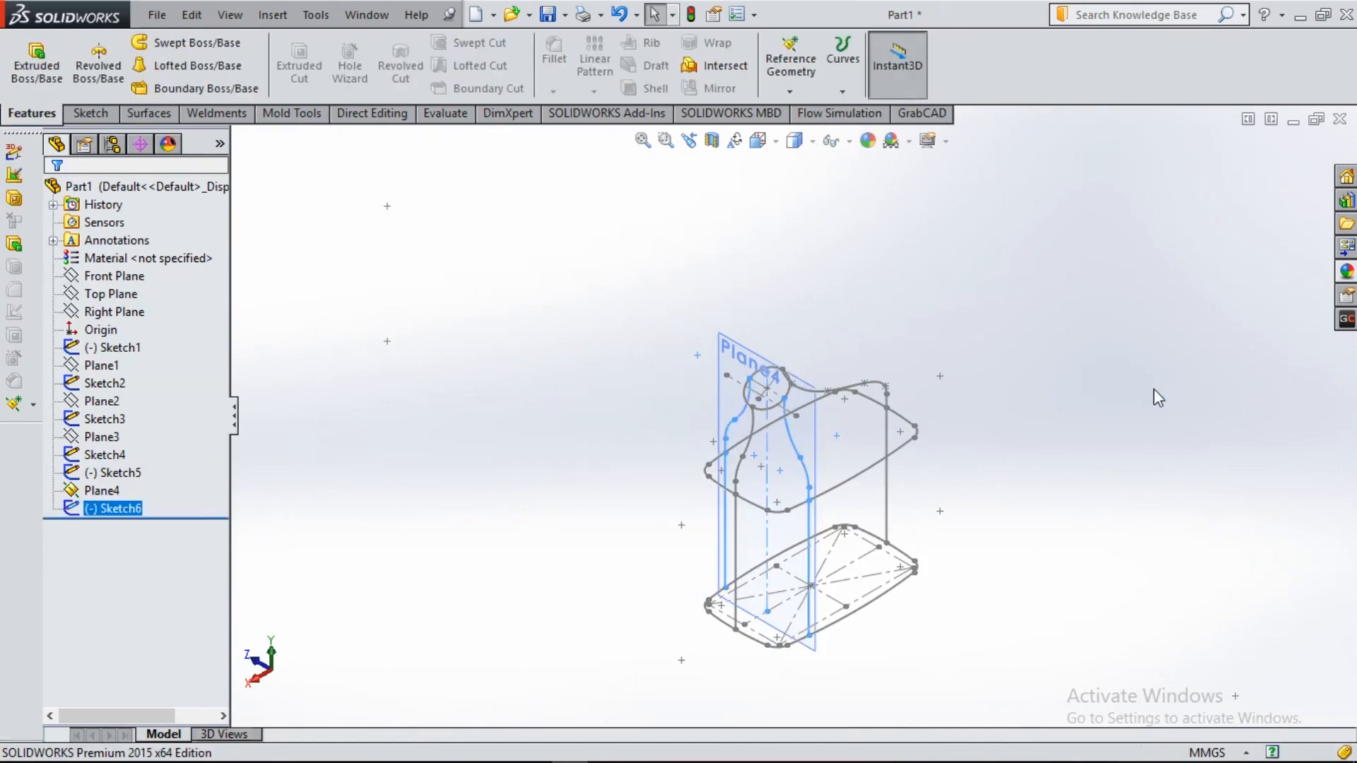
{"action": "key", "text": "ctrl+7"}
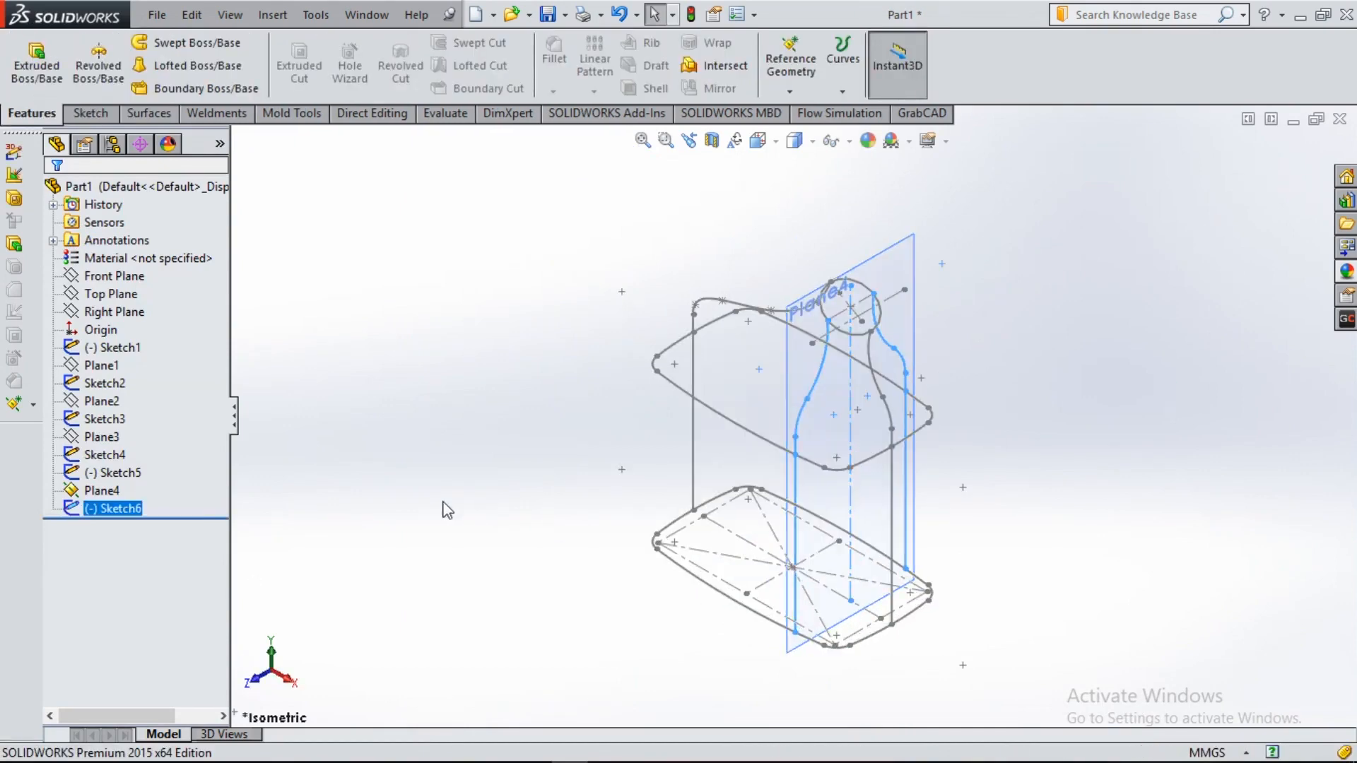
{"action": "left_click", "coordinate": [106, 491]}
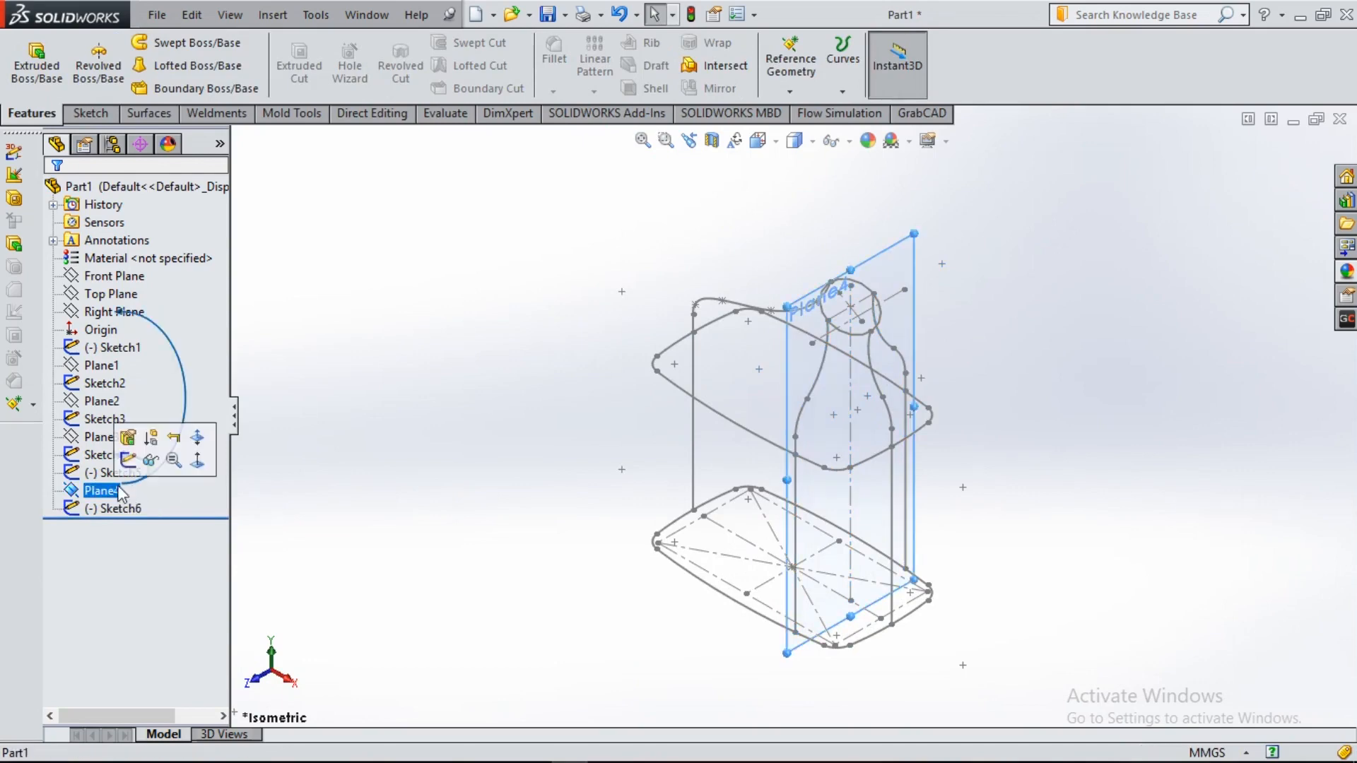
{"action": "left_click", "coordinate": [149, 463]}
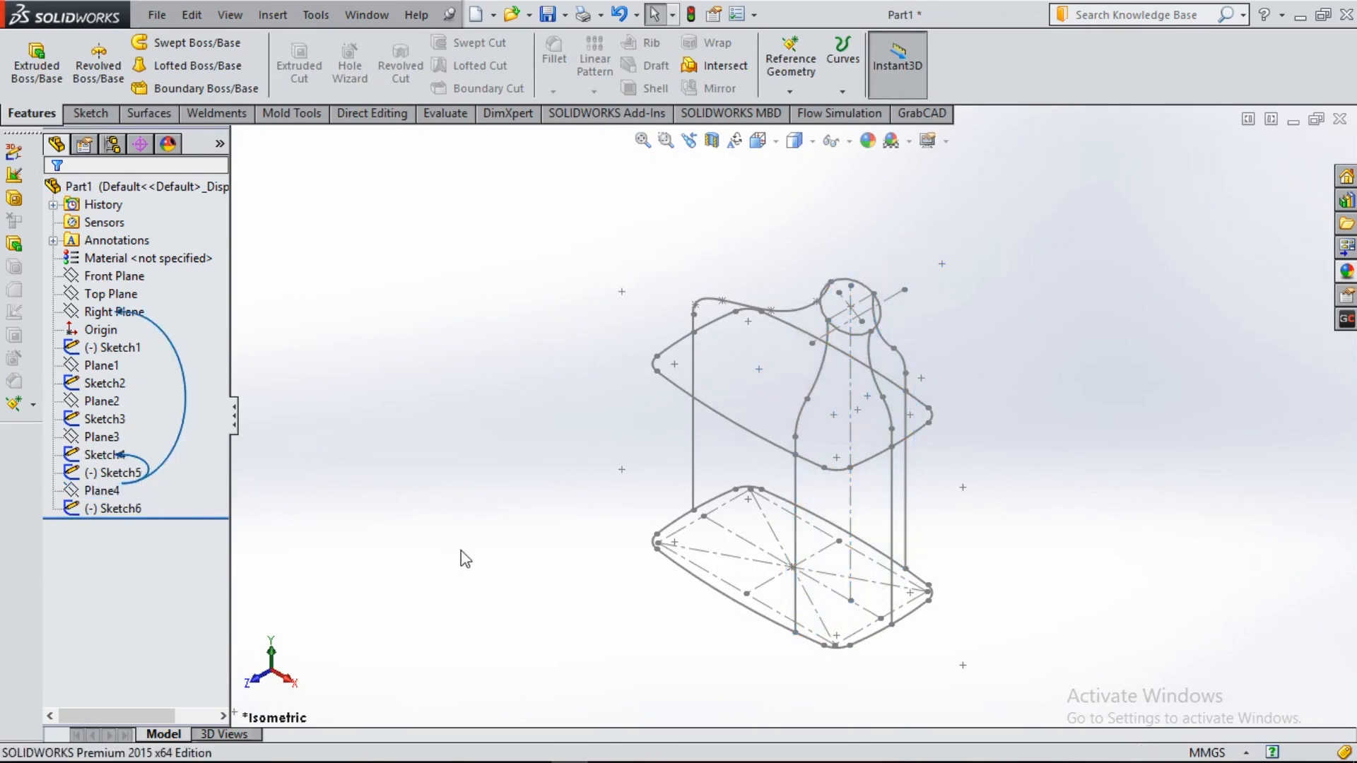
{"action": "key", "text": "f"}
- Start a Boundary Boss/Base feature and choose open-loop selection for the Front Plane guide curve on the neck side
{"action": "left_click", "coordinate": [228, 90]}
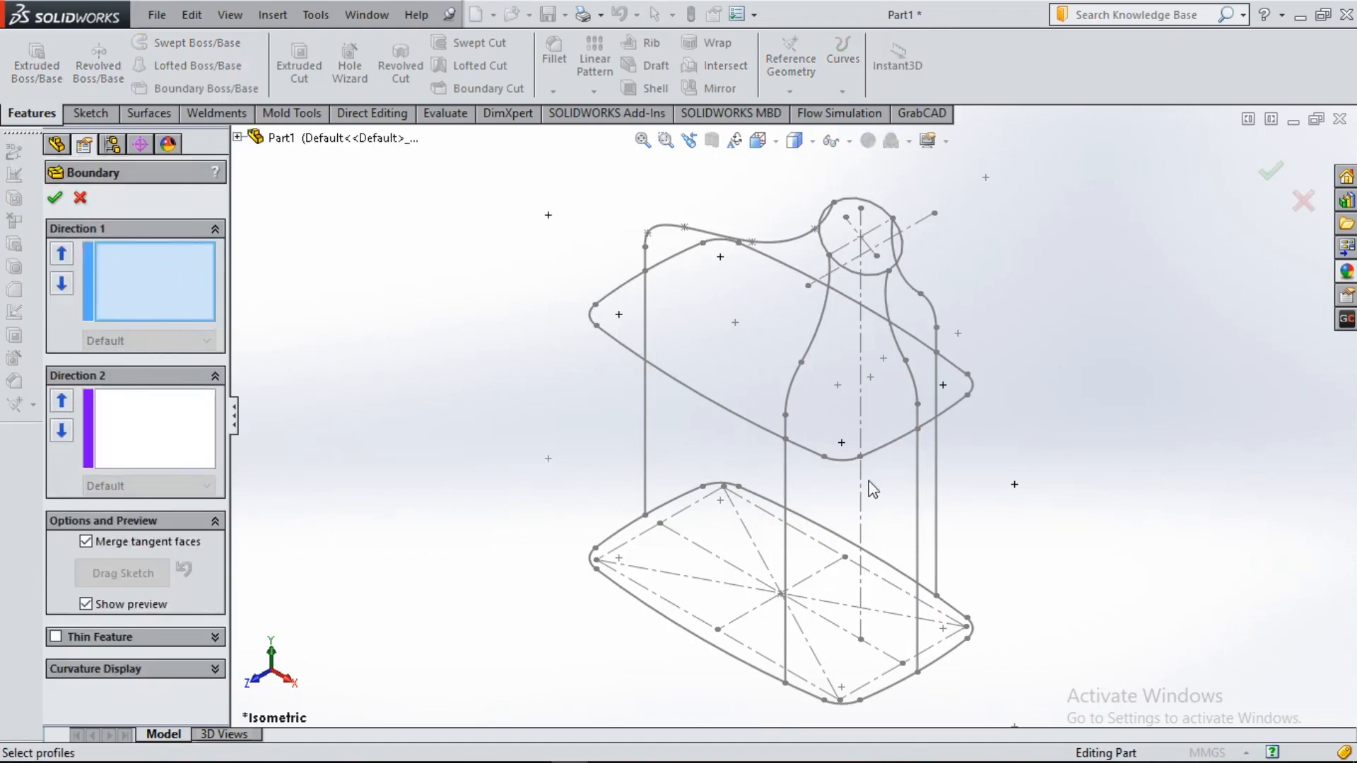
{"action": "left_click", "coordinate": [914, 500]}
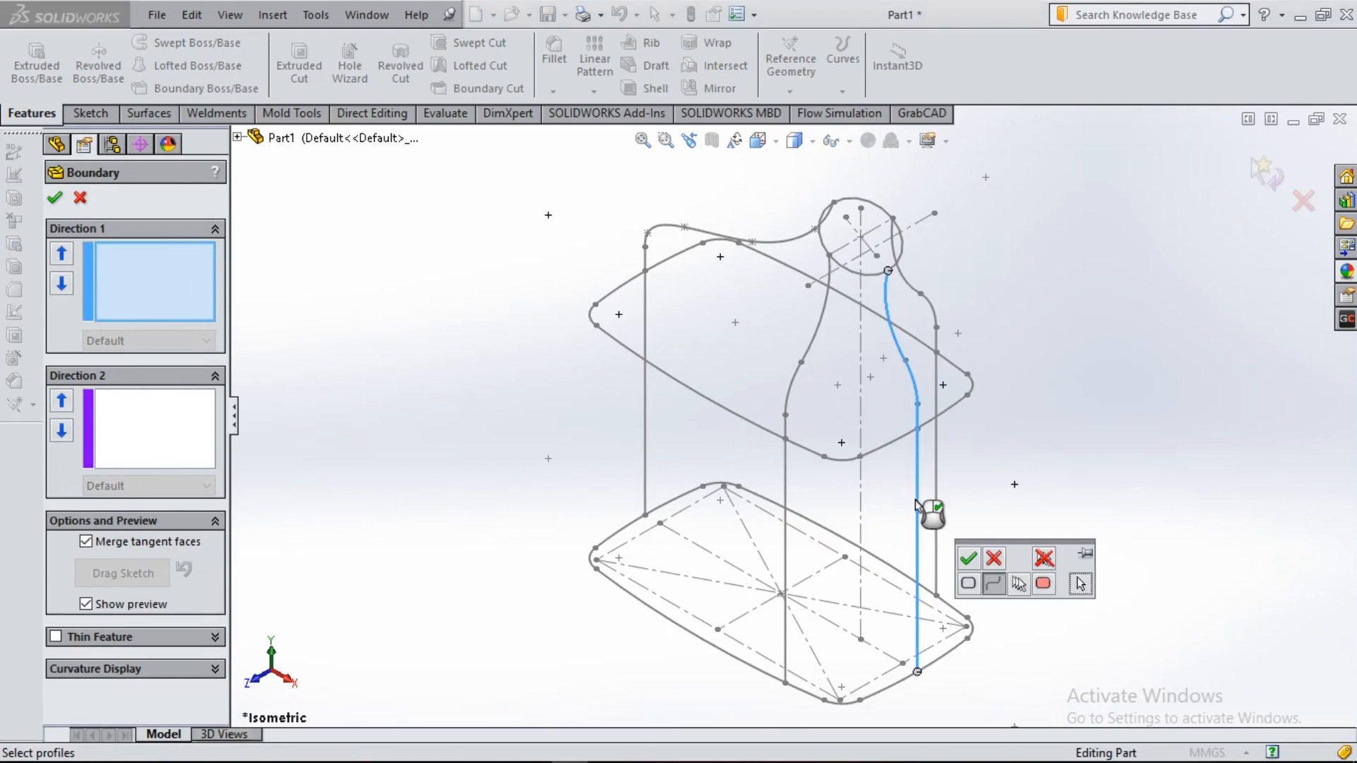
{"action": "left_click", "coordinate": [994, 587]}
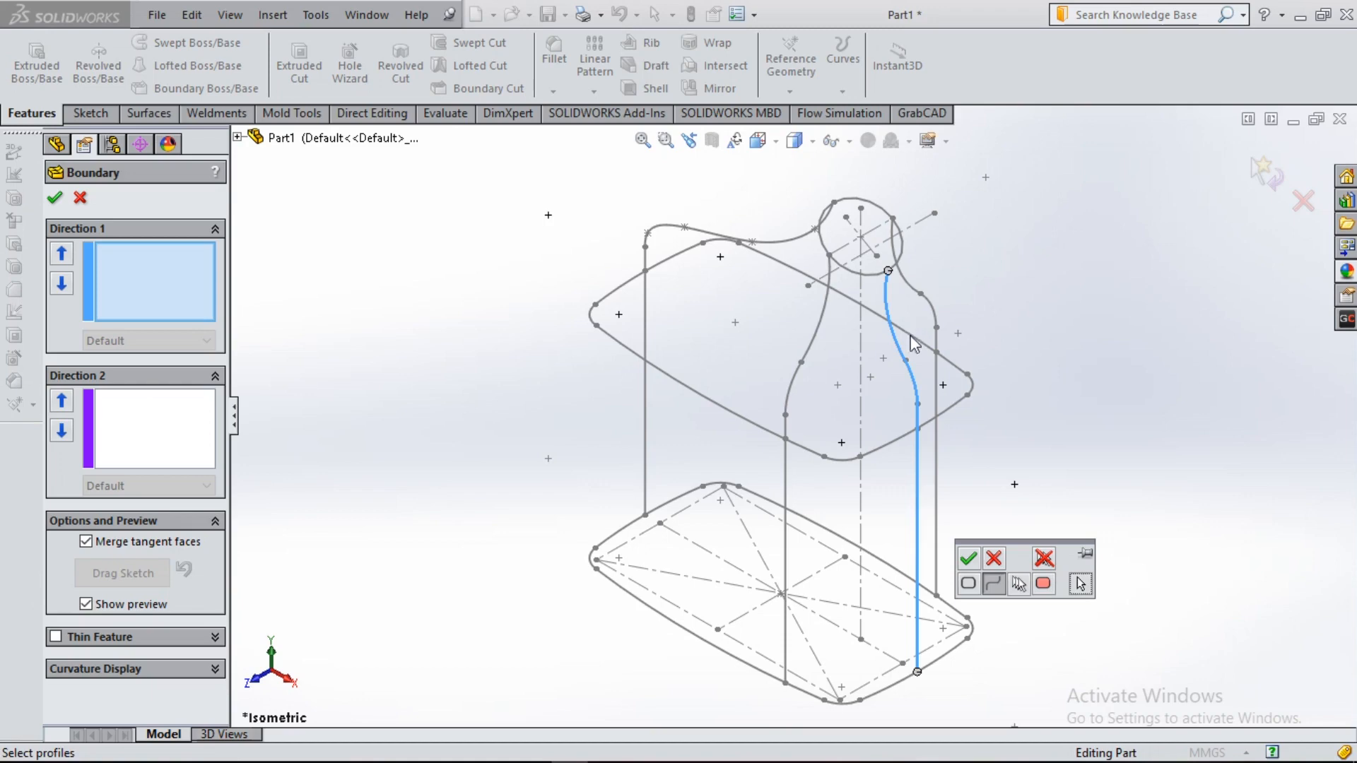
- Try closed-loop selection on the upper profile, group selection on the neck-side guide curve, and the region and standard selection modes
{"action": "left_click", "coordinate": [969, 583]}
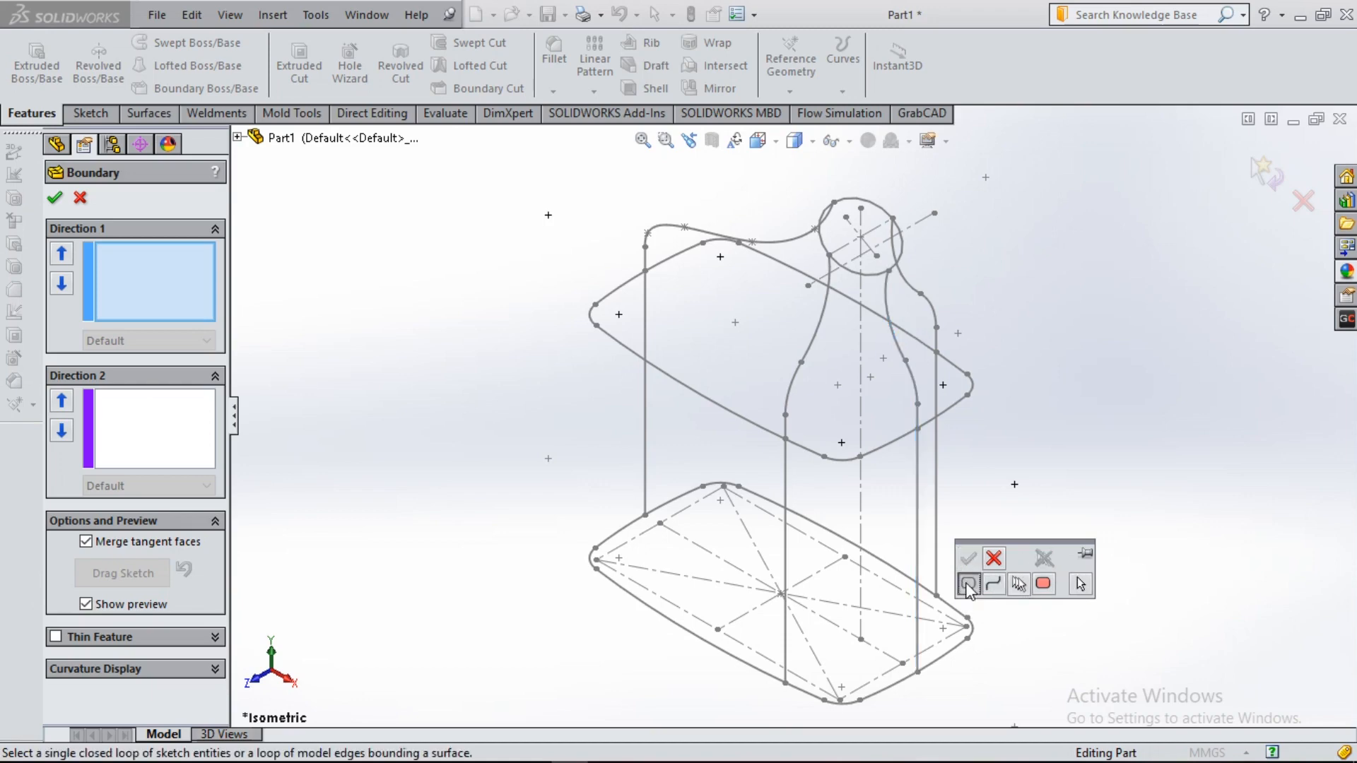
{"action": "left_click", "coordinate": [717, 416]}
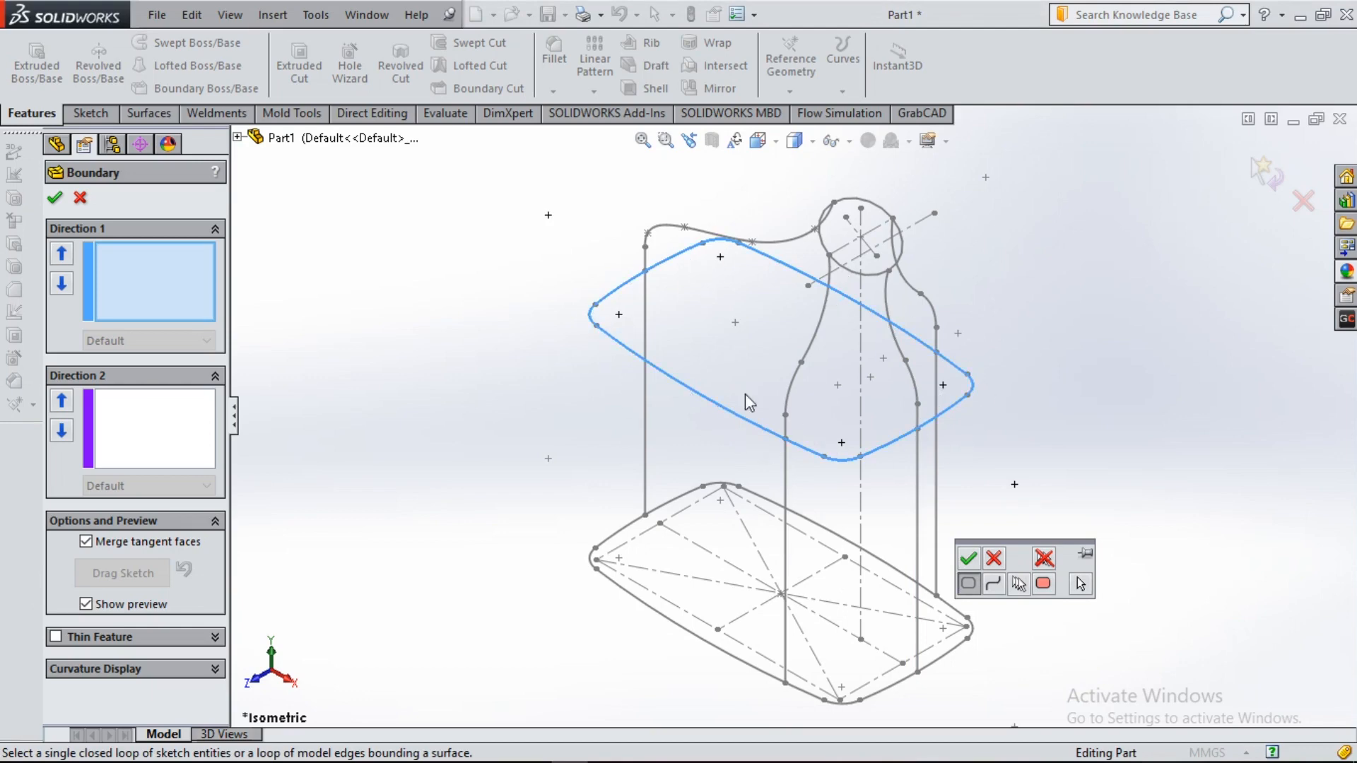
{"action": "left_click", "coordinate": [1018, 584]}
{"action": "left_click", "coordinate": [912, 391]}
{"action": "left_click", "coordinate": [898, 347]}
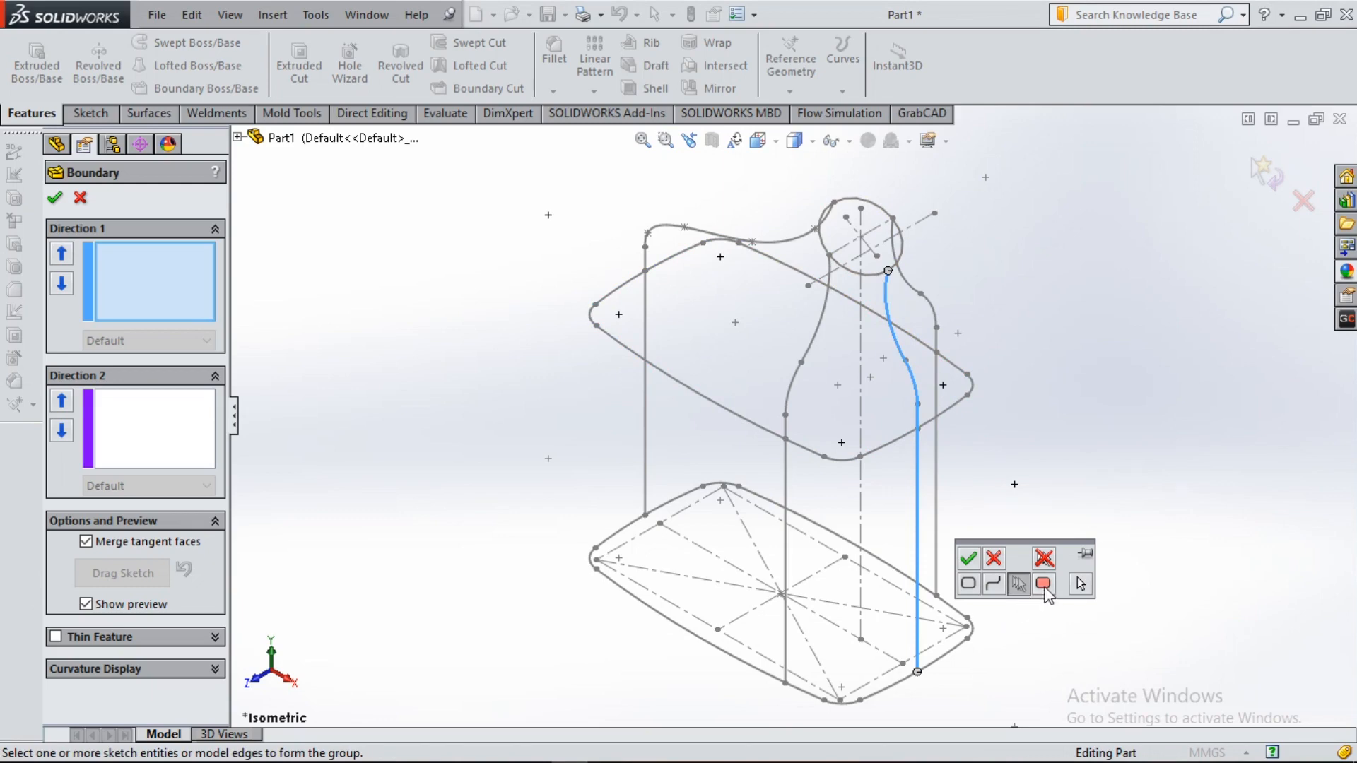
{"action": "left_click", "coordinate": [1044, 584]}
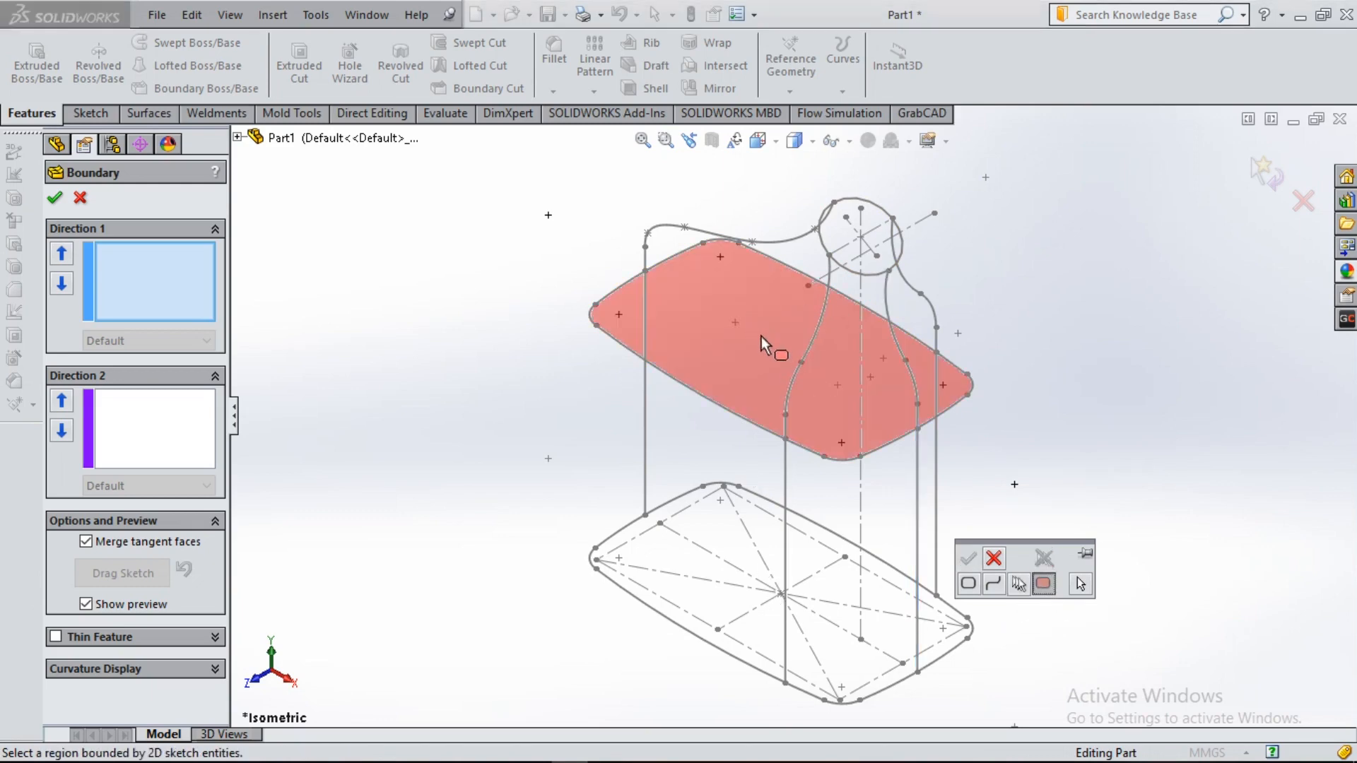
{"action": "left_click", "coordinate": [1080, 584]}
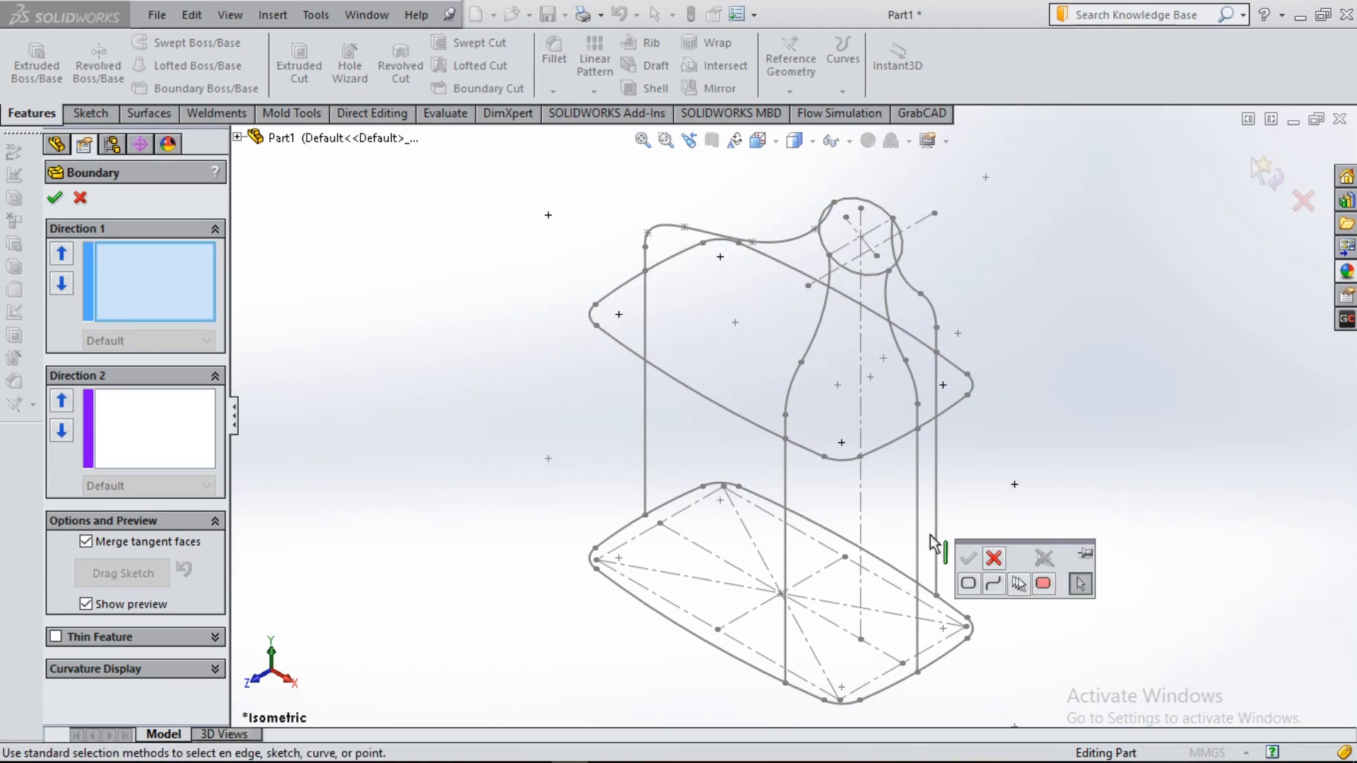
{"action": "left_click", "coordinate": [918, 516]}
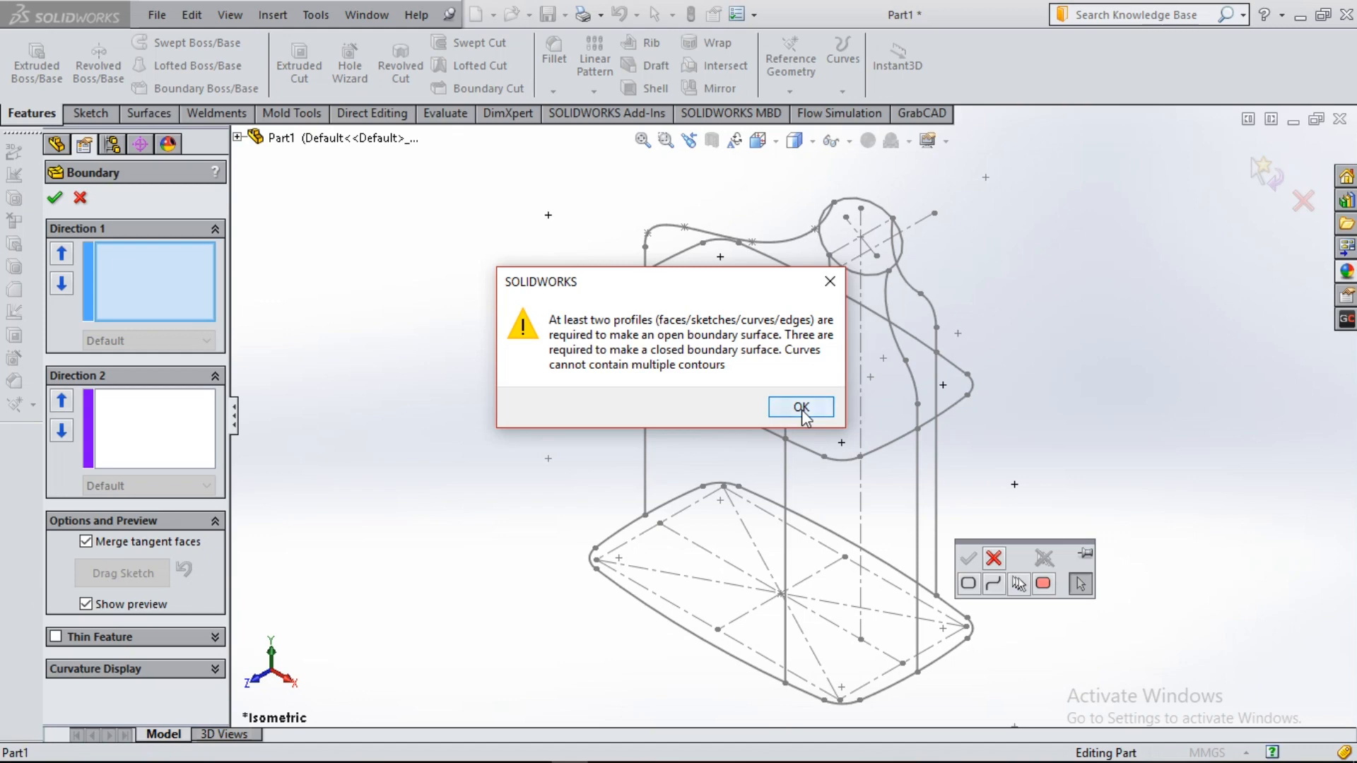
{"action": "left_click", "coordinate": [801, 408]}
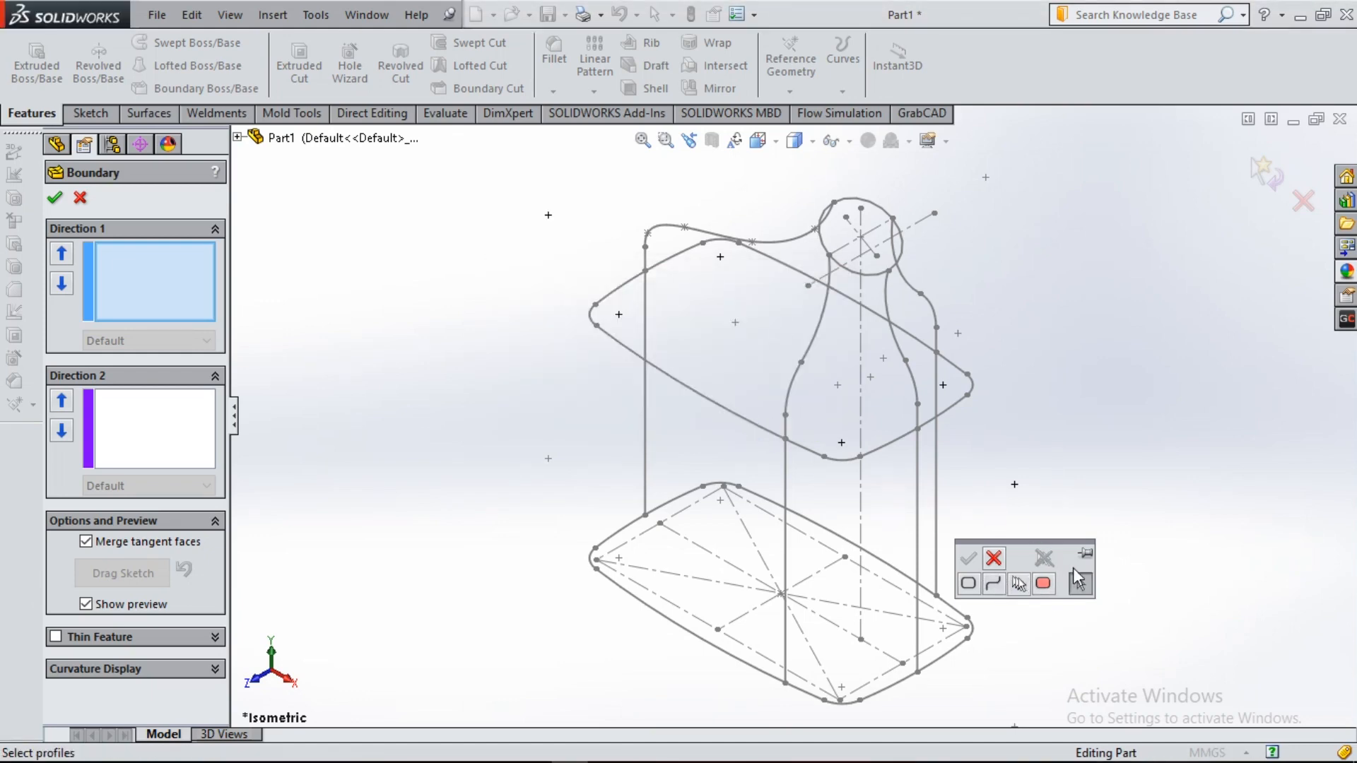
- Try the tilted circle, upper profile and base profile as whole-sketch Direction 1 profiles and clear the selections
{"action": "left_click", "coordinate": [885, 279]}
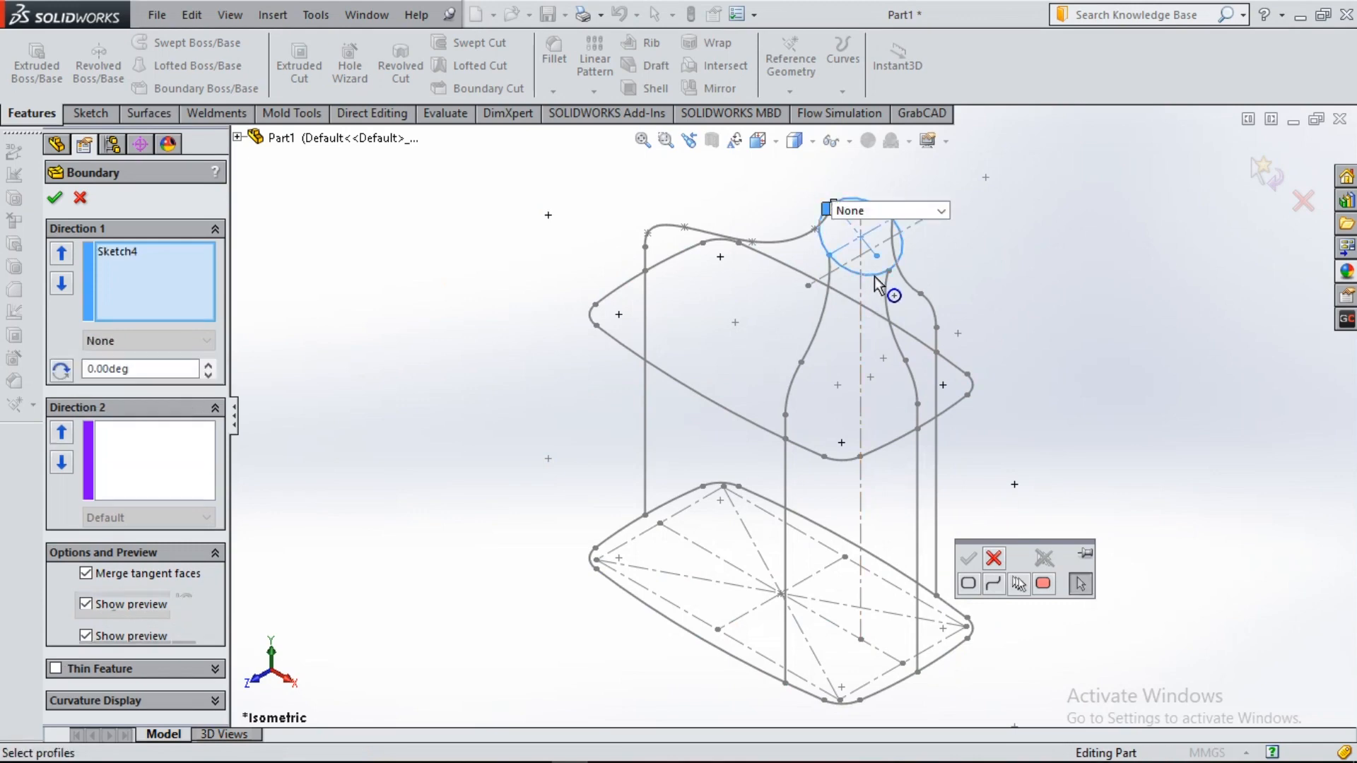
{"action": "left_click", "coordinate": [850, 463]}
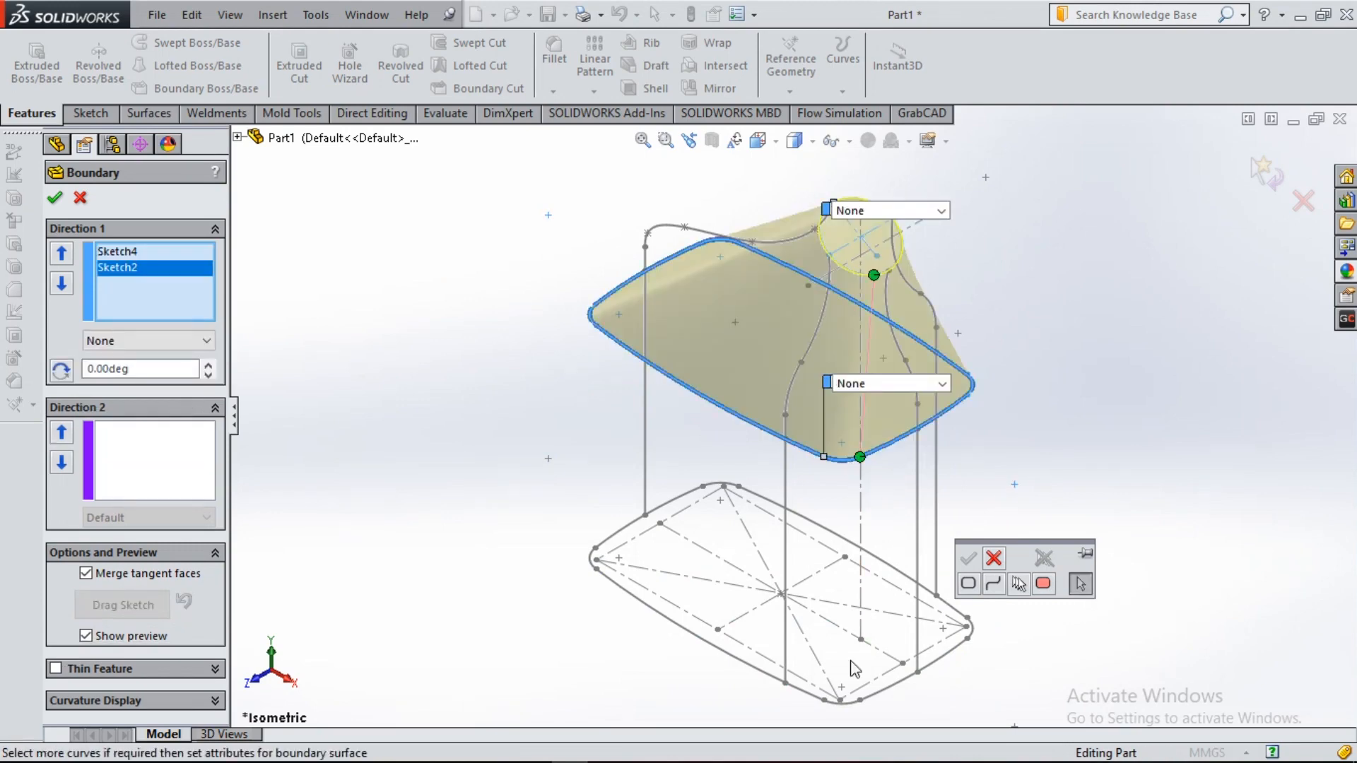
{"action": "left_click", "coordinate": [850, 705]}
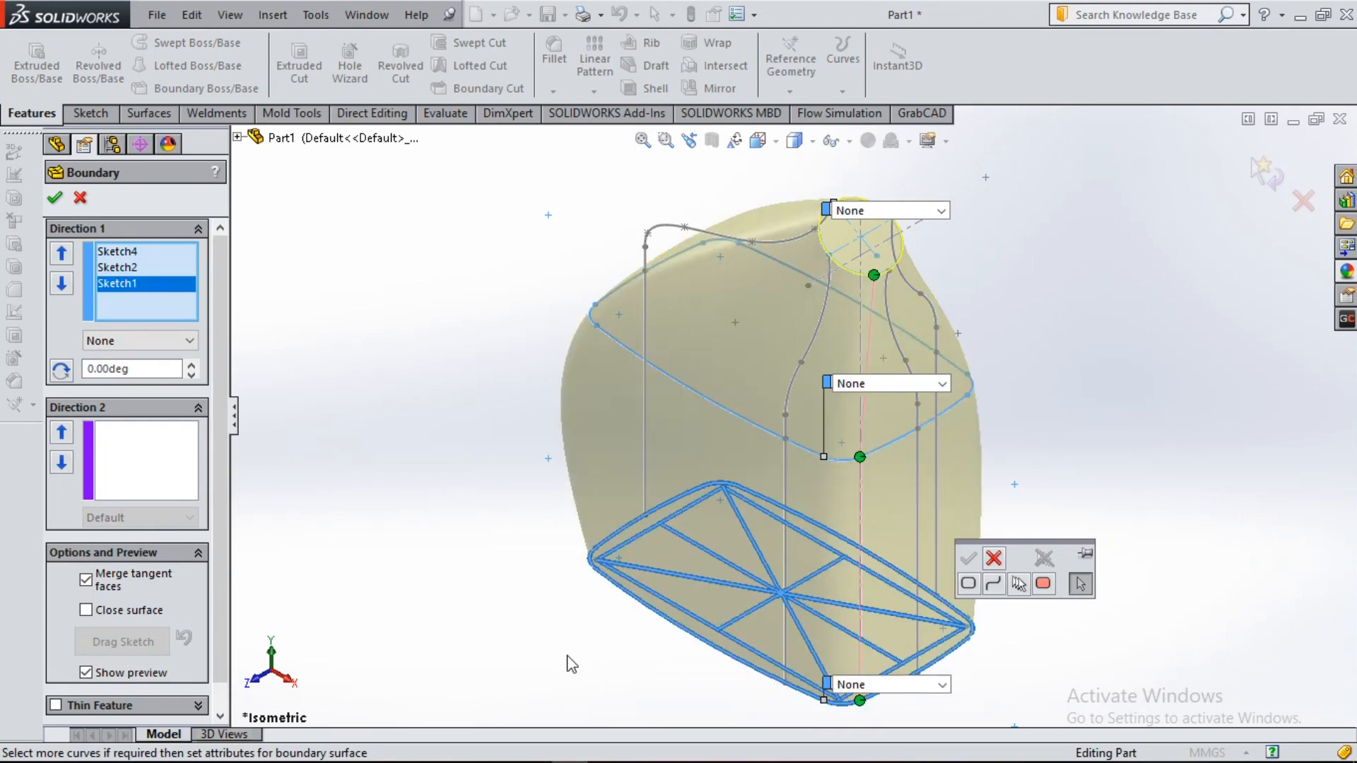
{"action": "right_click", "coordinate": [134, 294]}
{"action": "left_click", "coordinate": [212, 324]}
- Set the tilted circle's region, the upper profile and the base profile, in that order, as the Direction 1 profiles
{"action": "left_click", "coordinate": [1044, 584]}
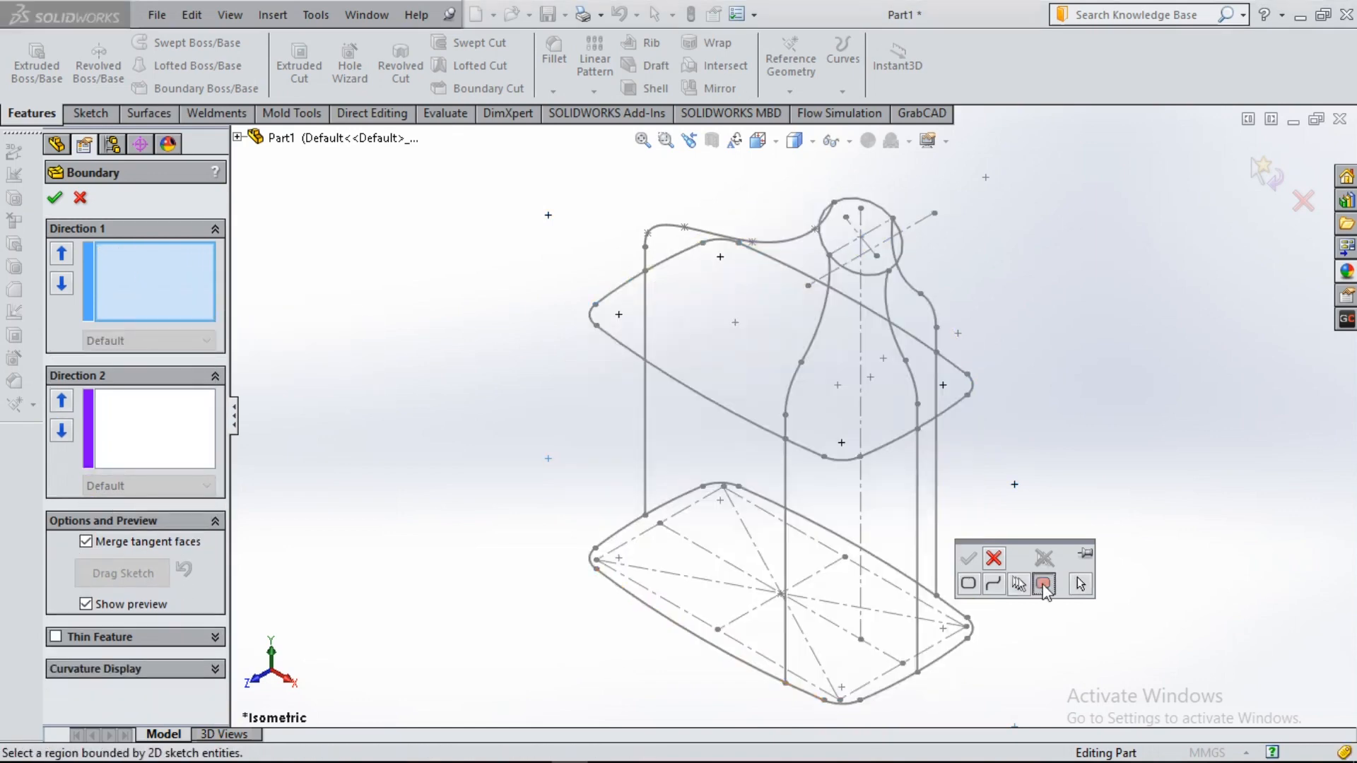
{"action": "left_click", "coordinate": [842, 235]}
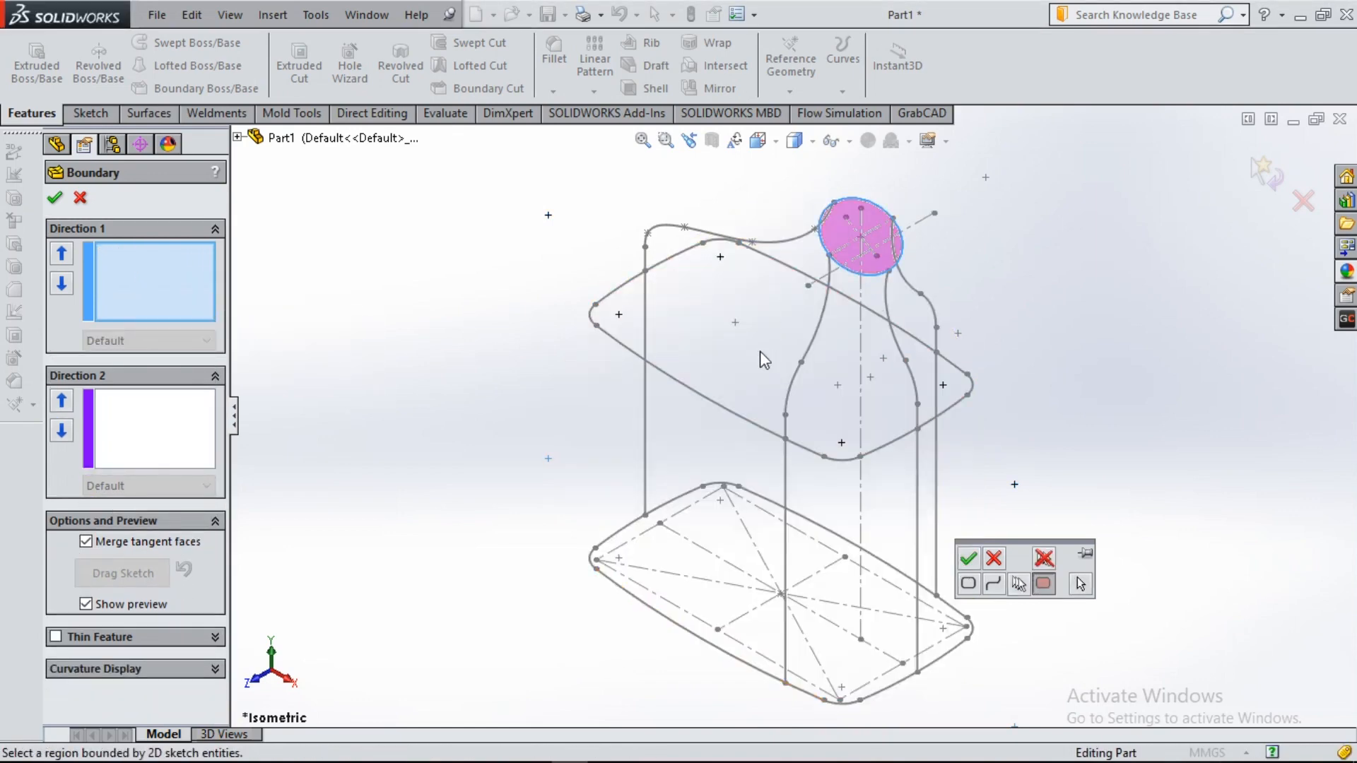
{"action": "left_click", "coordinate": [966, 558]}
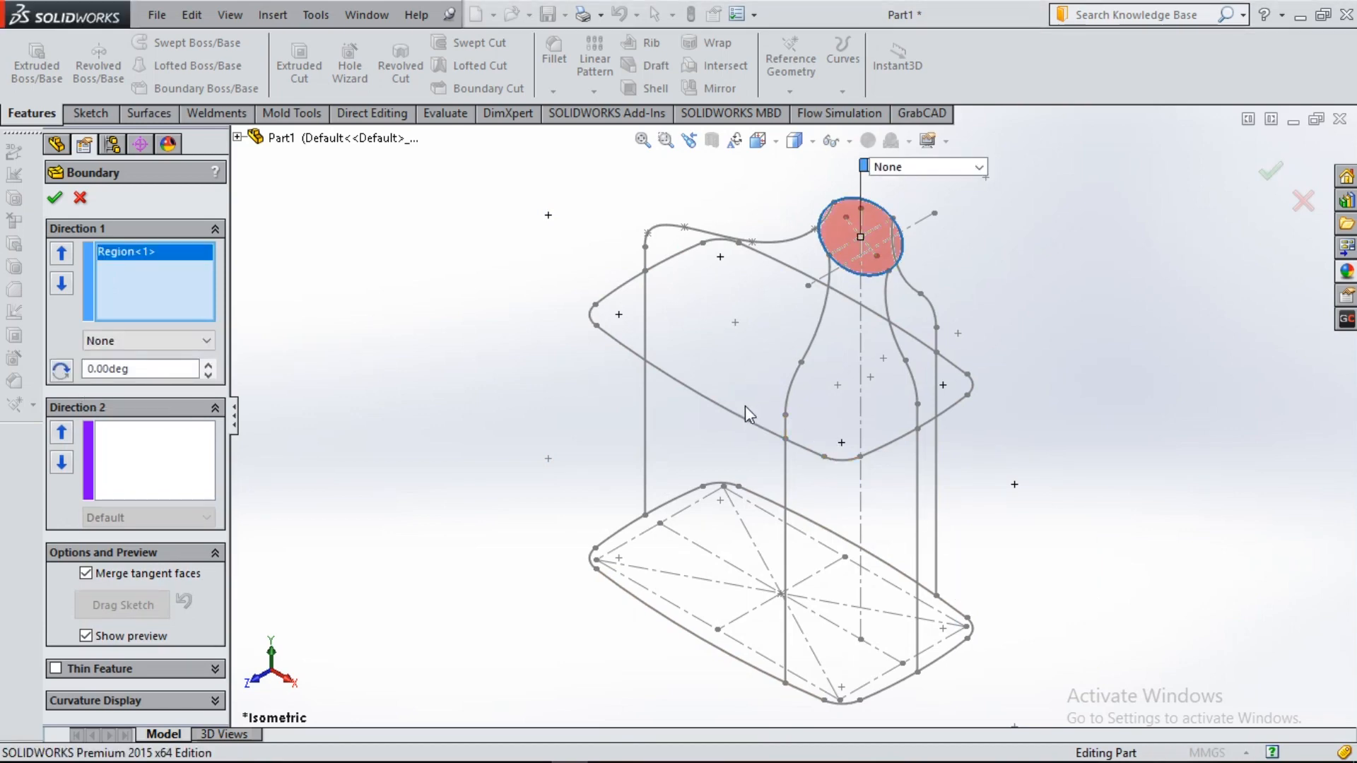
{"action": "left_click", "coordinate": [763, 433]}
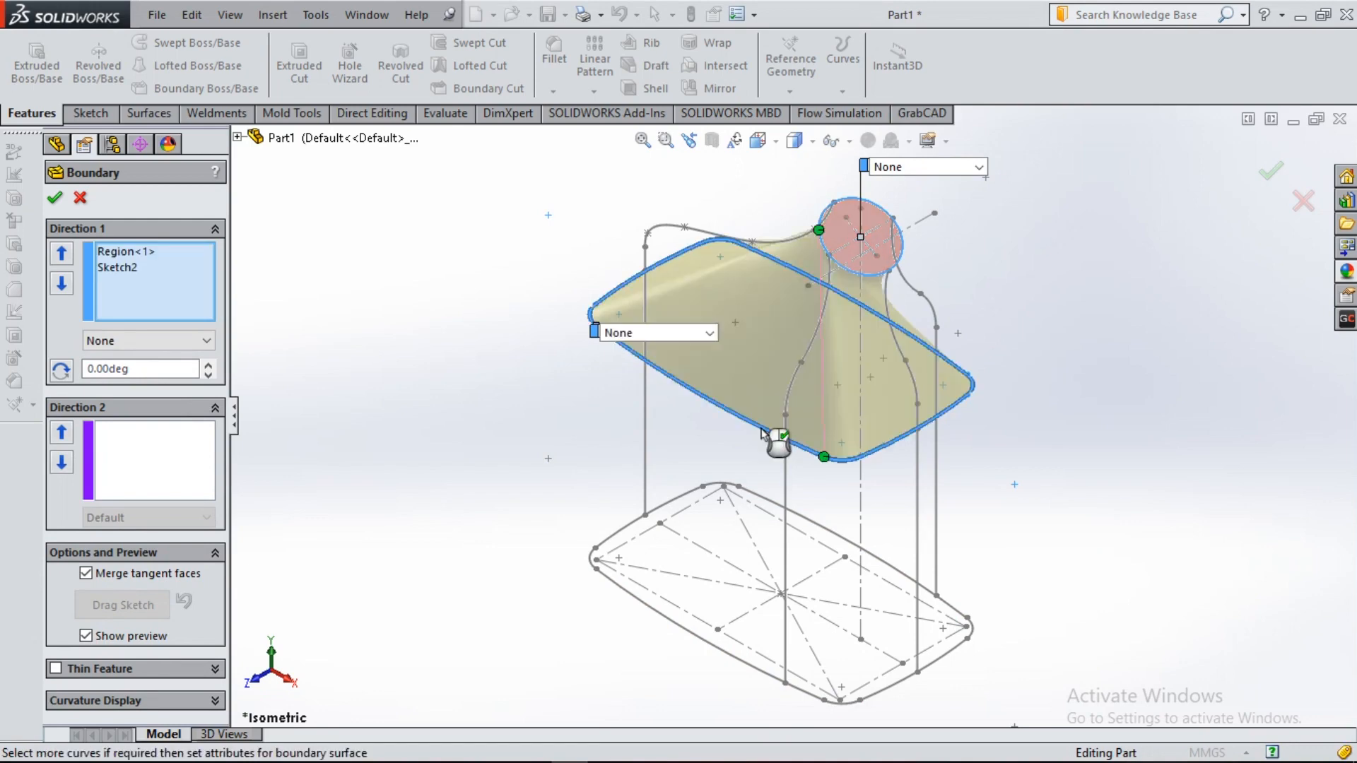
{"action": "left_click", "coordinate": [748, 667]}
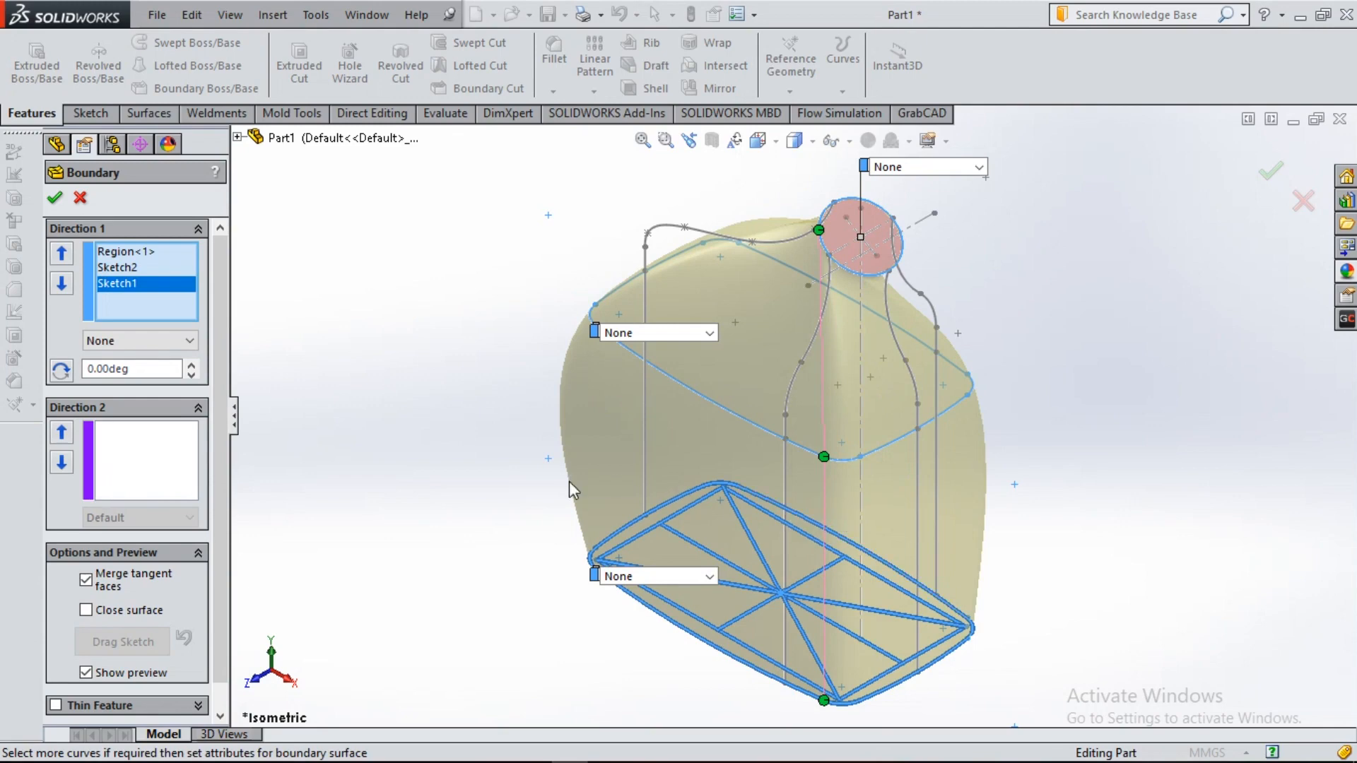
- Try the four guide curves on the two perpendicular planes as open-loop Direction 2 curves
{"action": "left_click", "coordinate": [168, 455]}
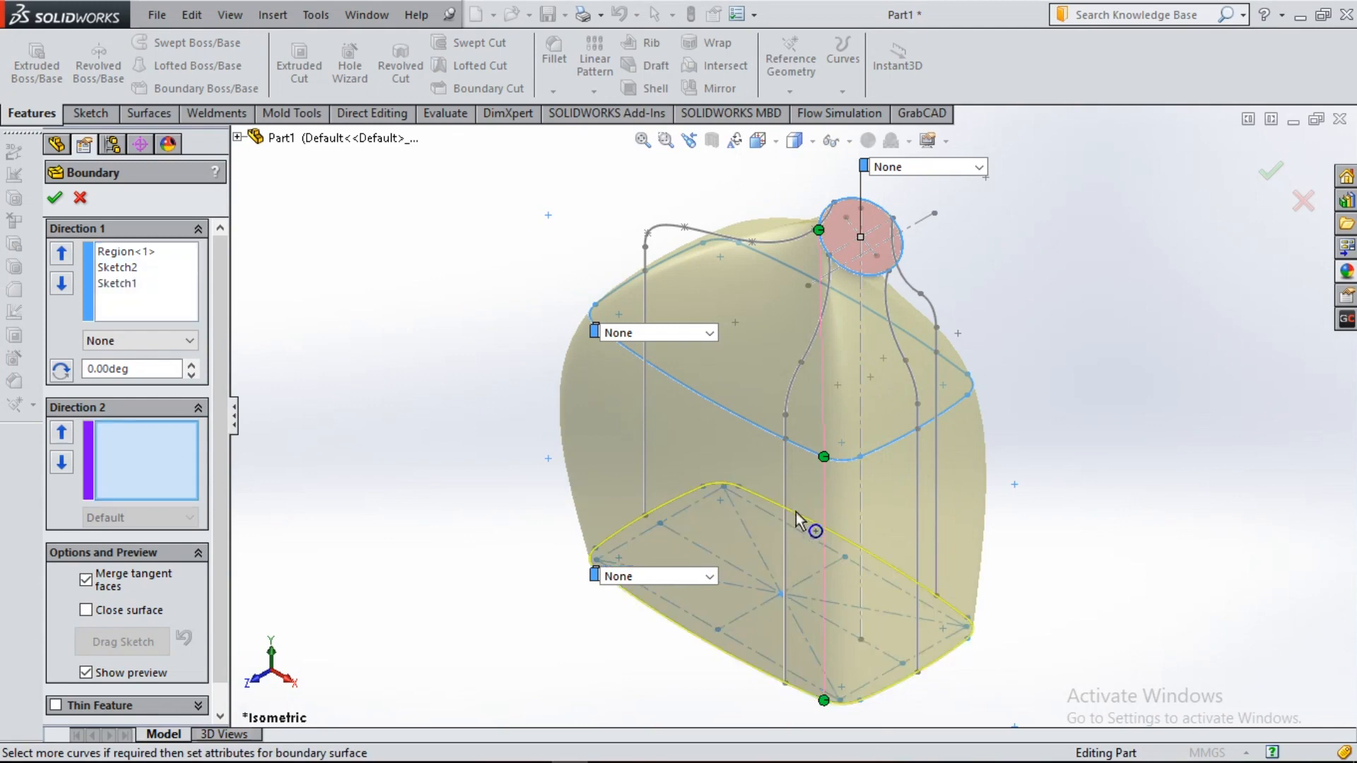
{"action": "left_click", "coordinate": [918, 502]}
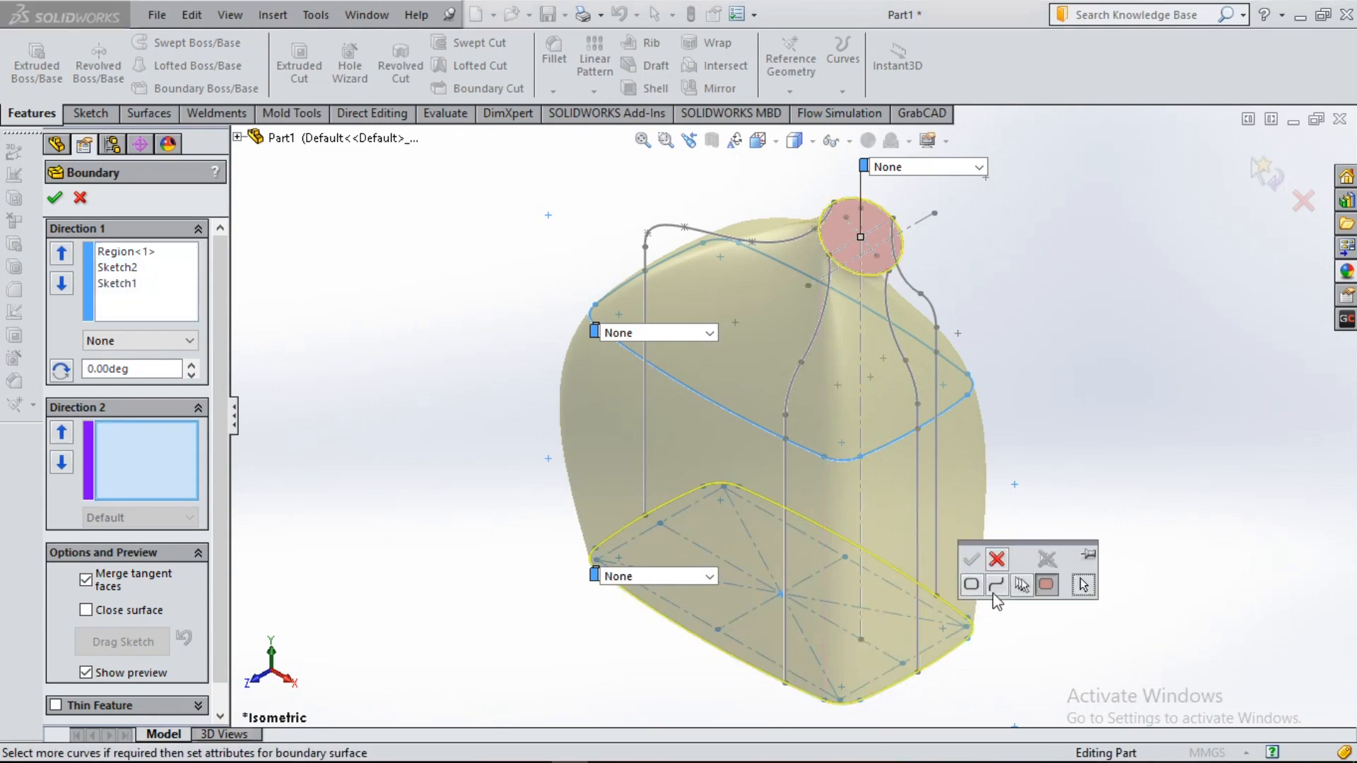
{"action": "left_click", "coordinate": [994, 592]}
{"action": "left_click", "coordinate": [971, 559]}
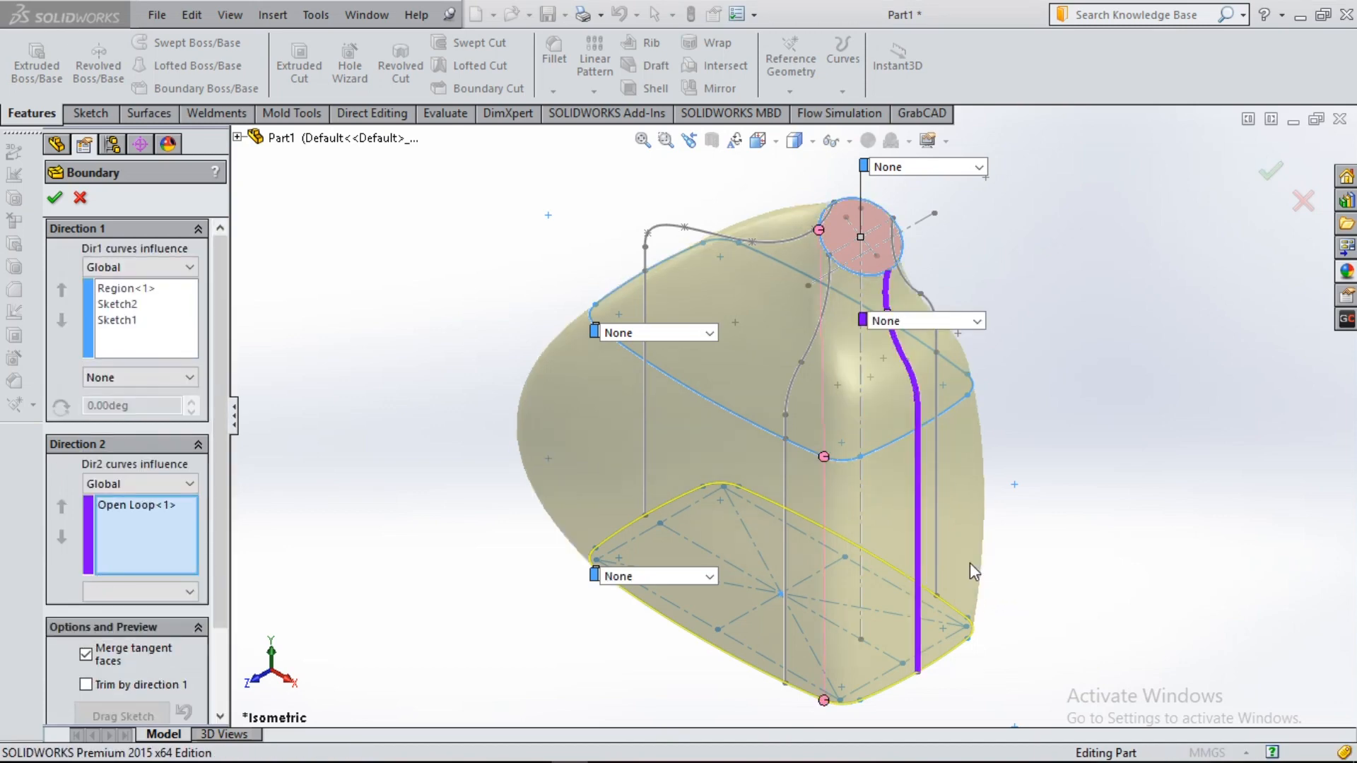
{"action": "left_click", "coordinate": [786, 461]}
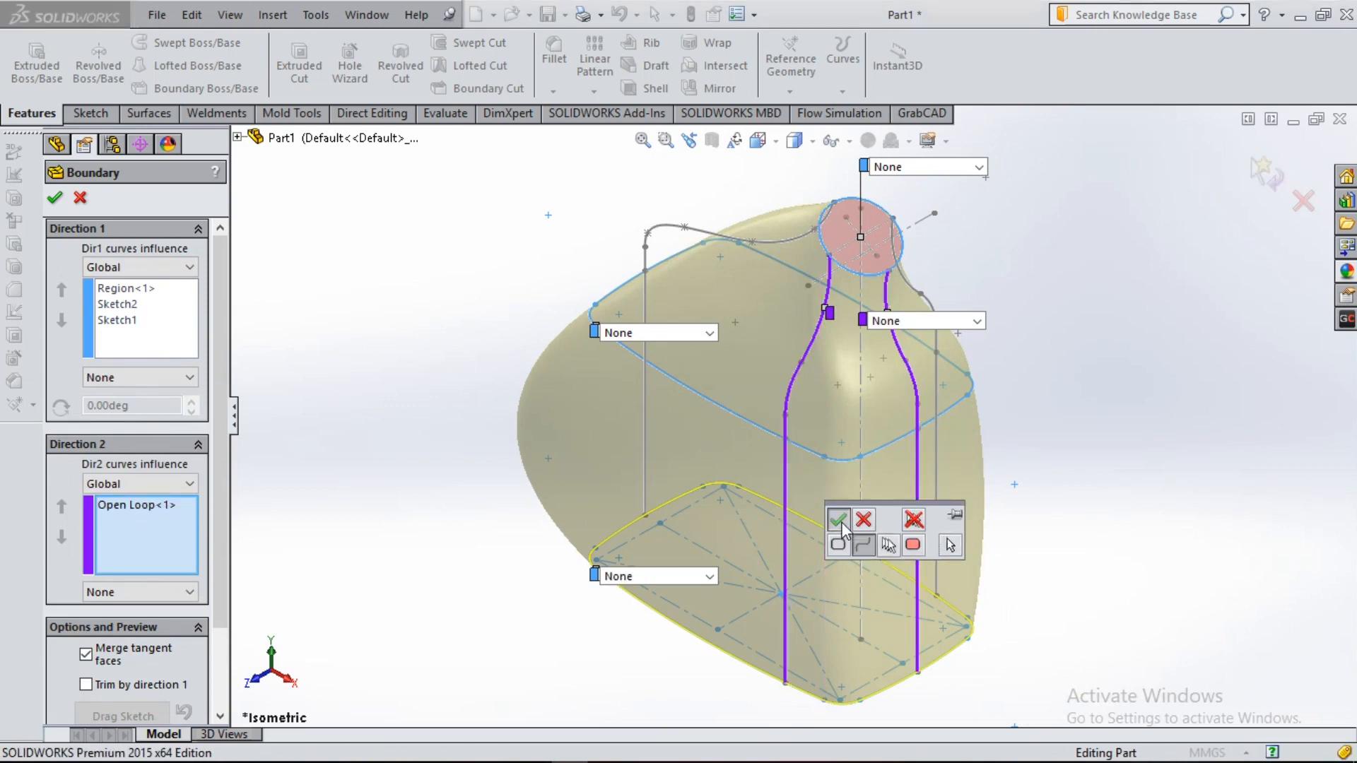
{"action": "left_click", "coordinate": [842, 526]}
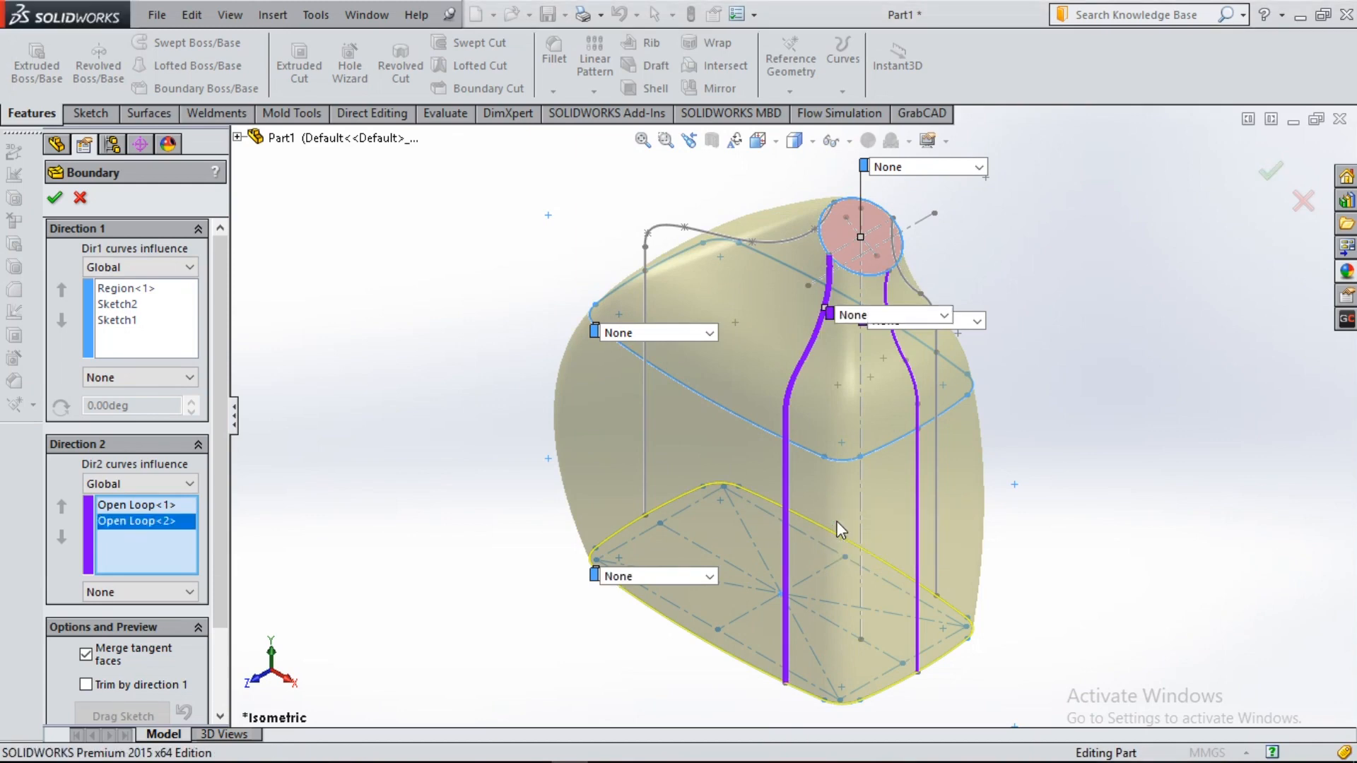
{"action": "left_click", "coordinate": [644, 261]}
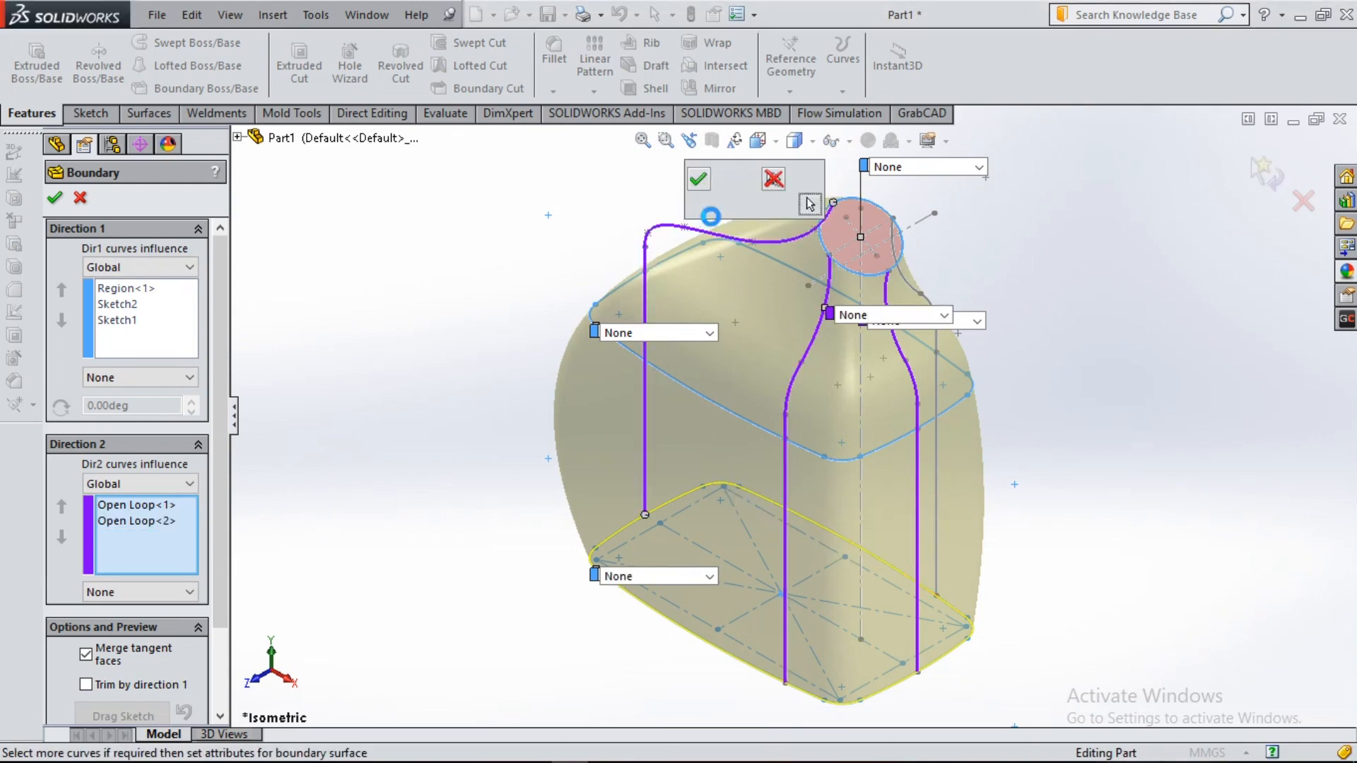
{"action": "left_click", "coordinate": [698, 179]}
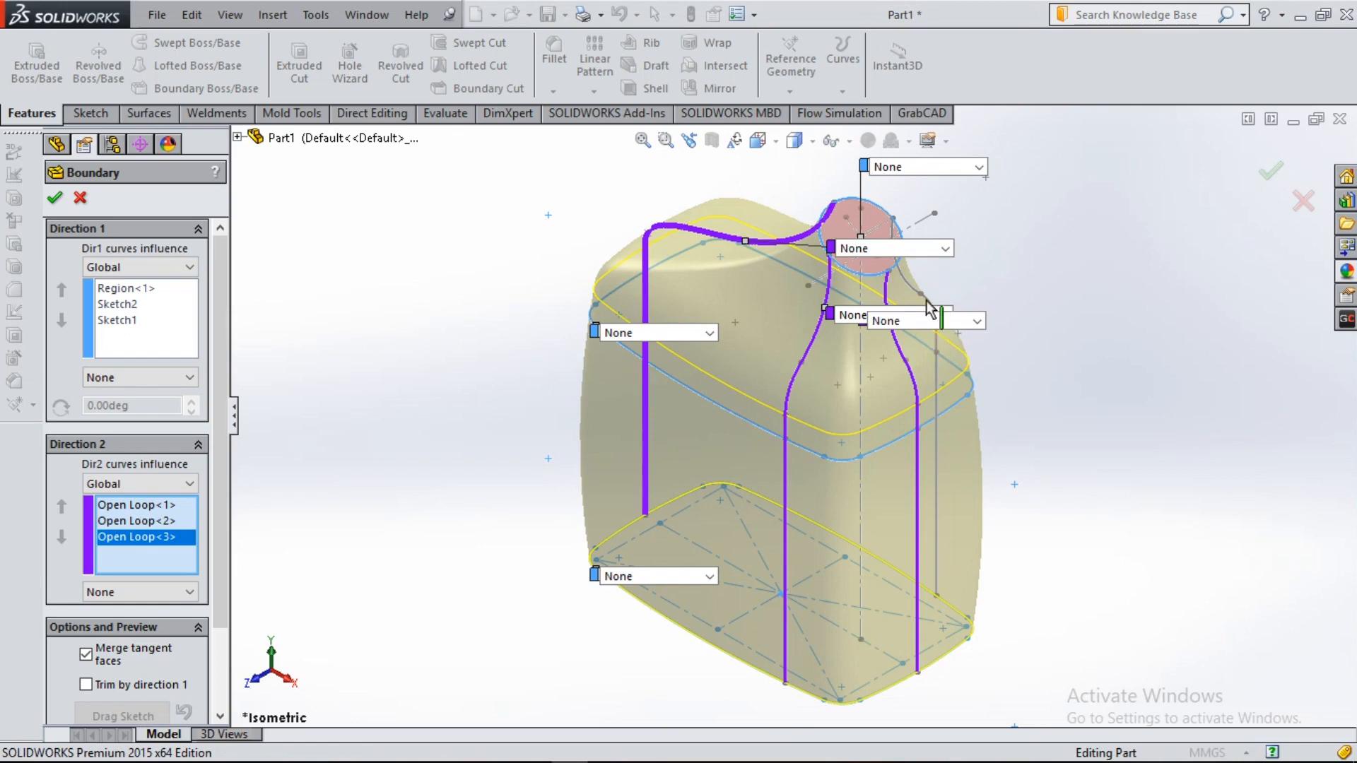
{"action": "left_click", "coordinate": [940, 308]}
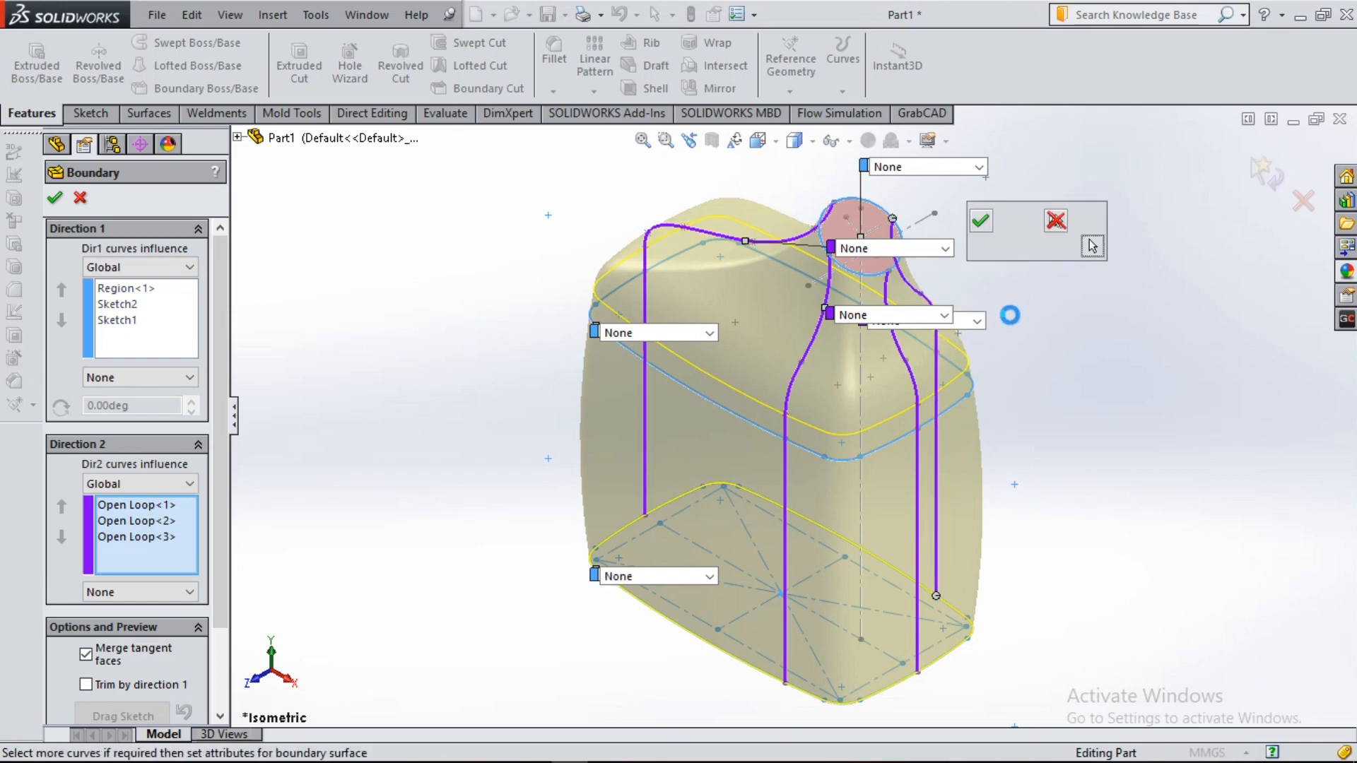
{"action": "left_click", "coordinate": [983, 223]}
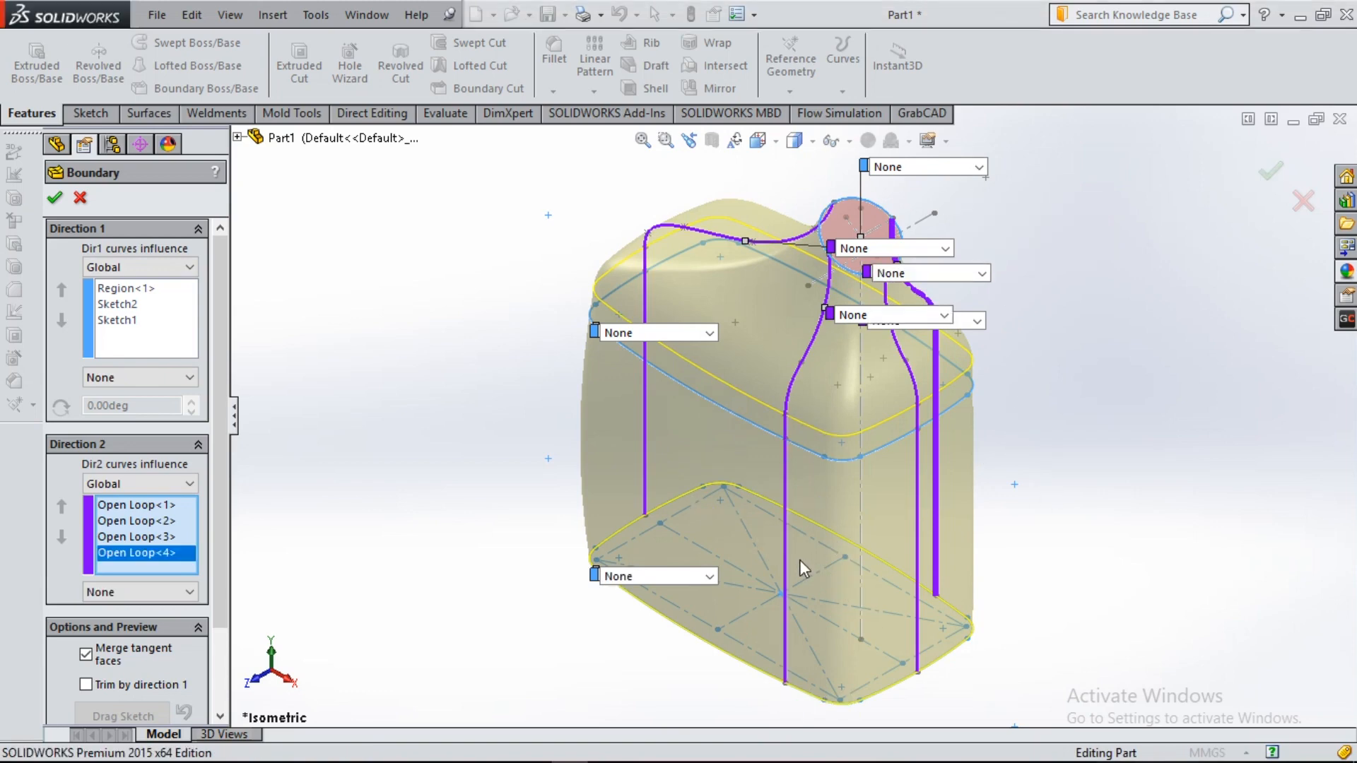
- Clear all the guide curves from Direction 2 and all the profiles from Direction 1
{"action": "right_click", "coordinate": [149, 557]}
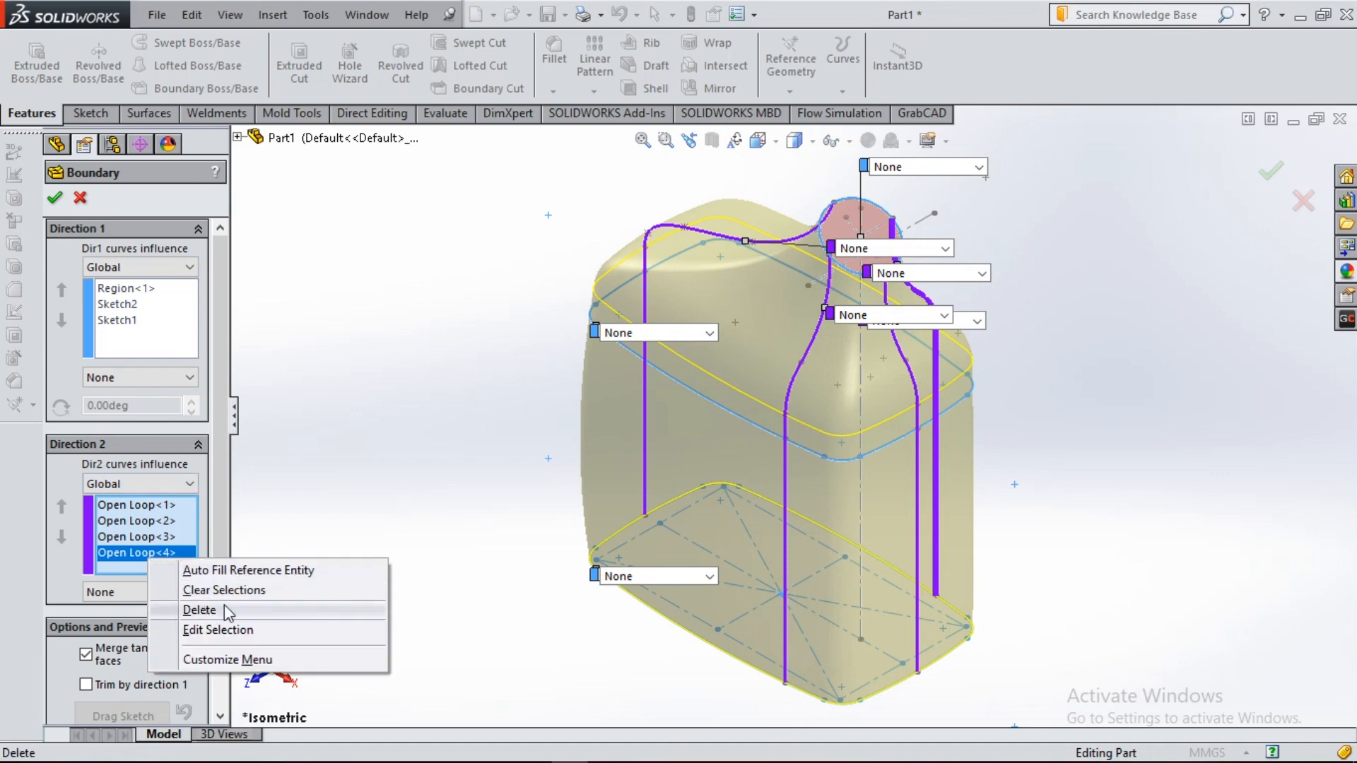
{"action": "left_click", "coordinate": [225, 608]}
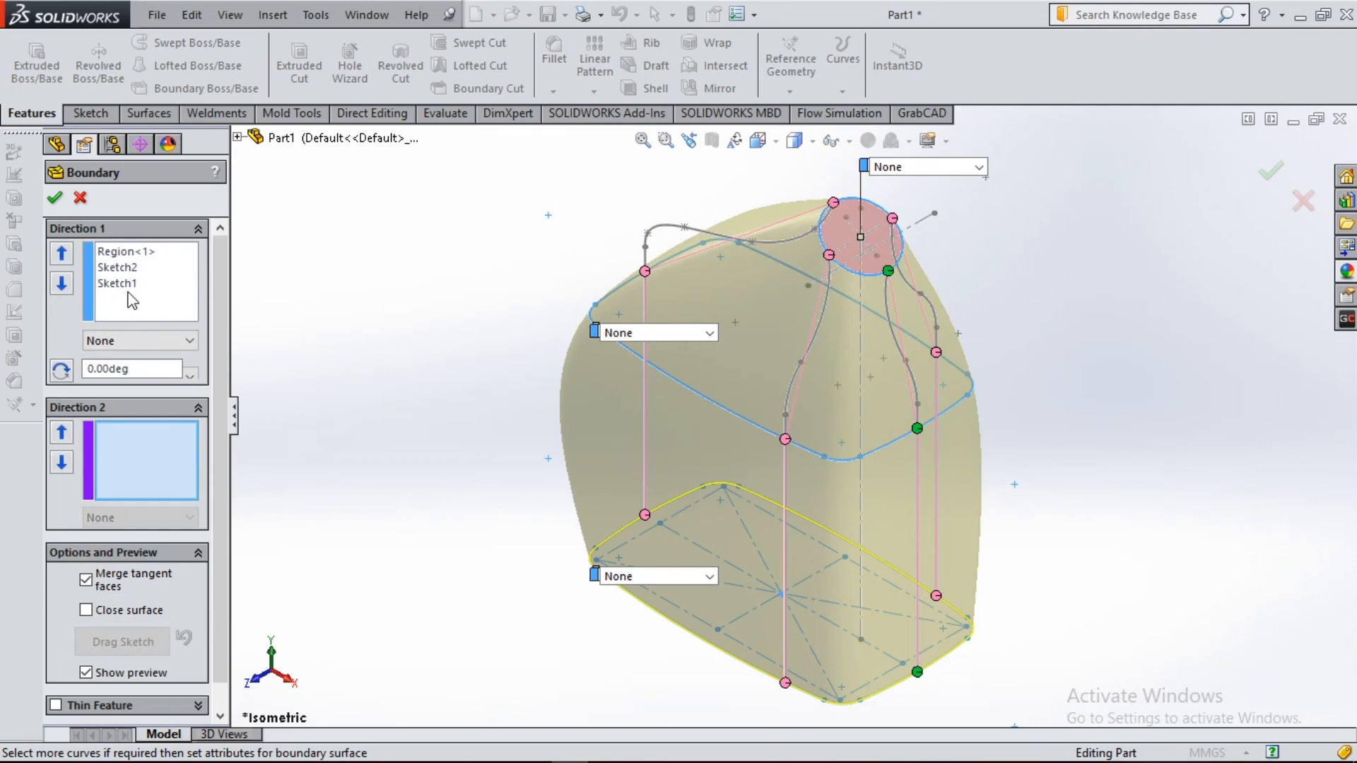
{"action": "right_click", "coordinate": [131, 288]}
{"action": "left_click", "coordinate": [227, 326]}
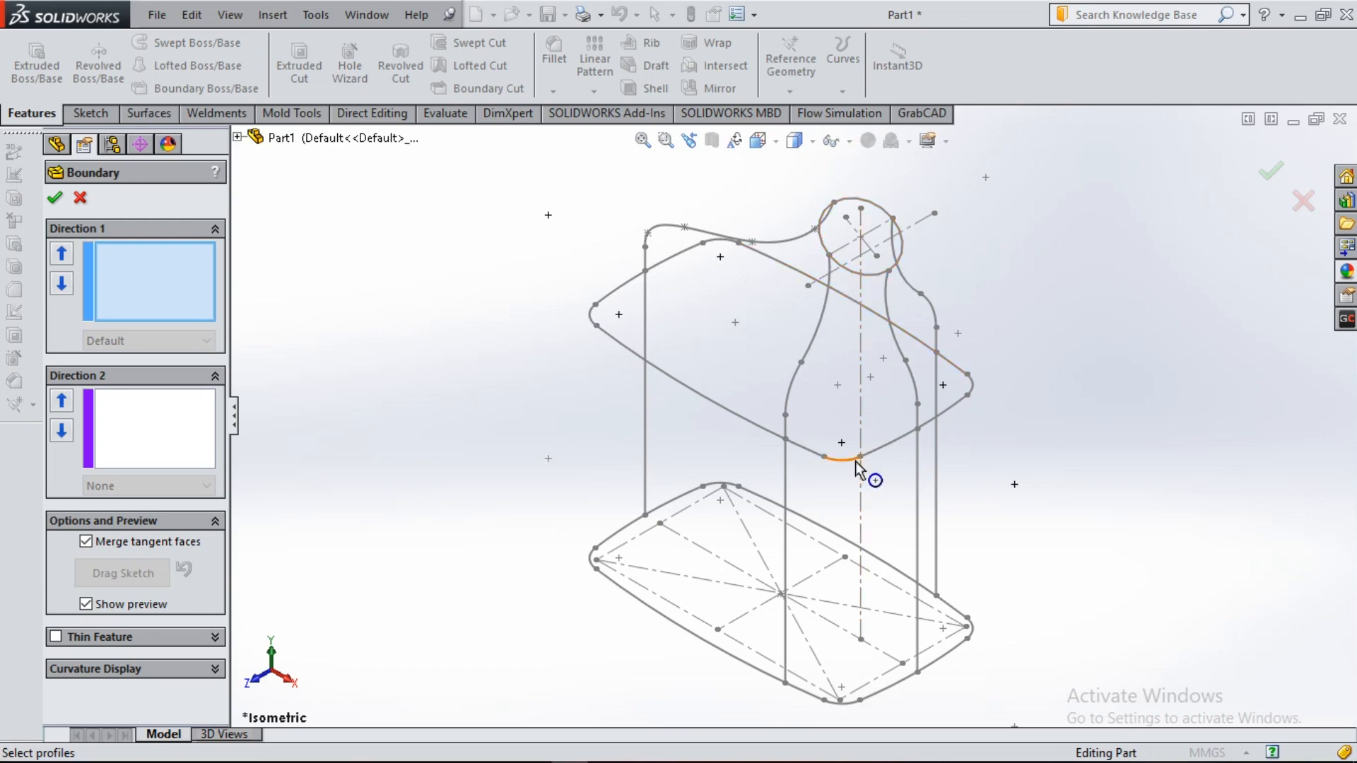
- Set the four guide curves as open-loop Direction 1 curves: the two flanking the neck, the long shoulder curve, and the remaining neck-side curve
{"action": "left_click", "coordinate": [918, 396]}
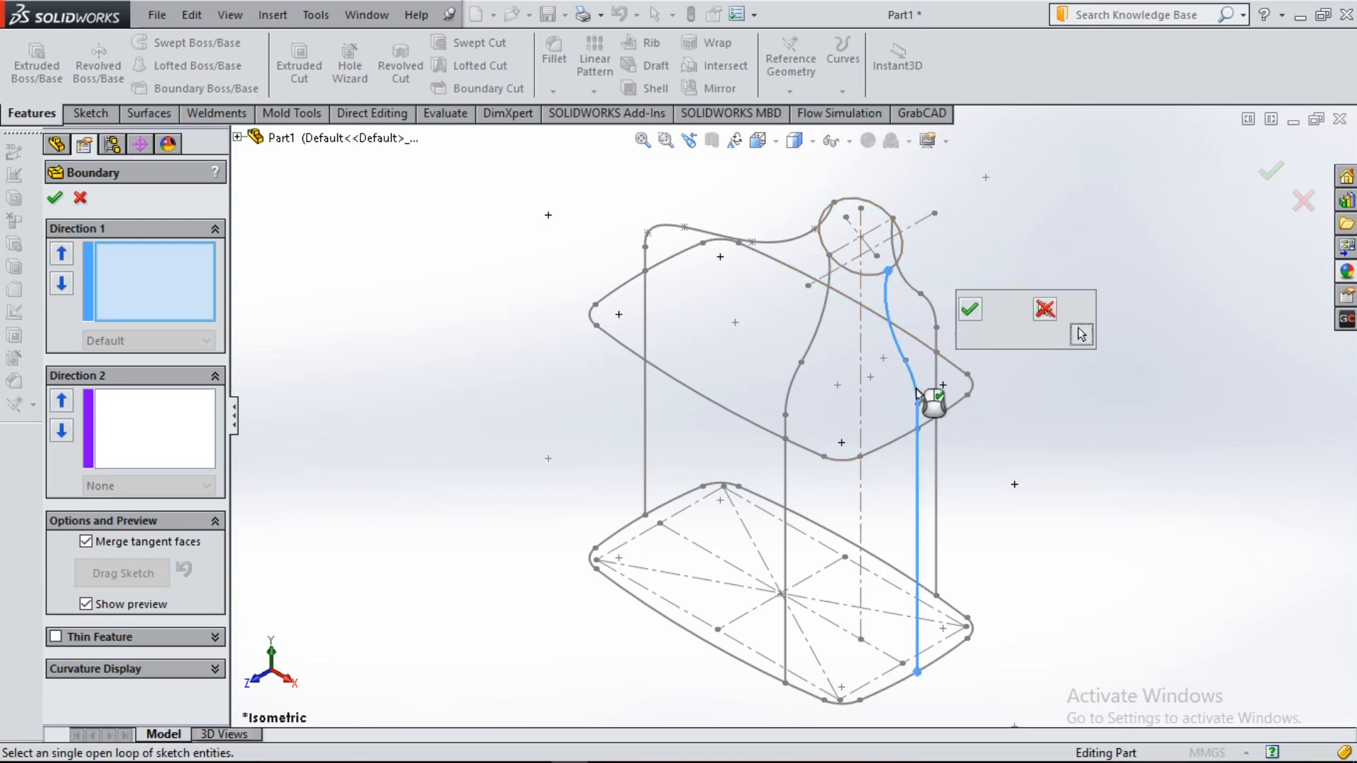
{"action": "left_click", "coordinate": [974, 316]}
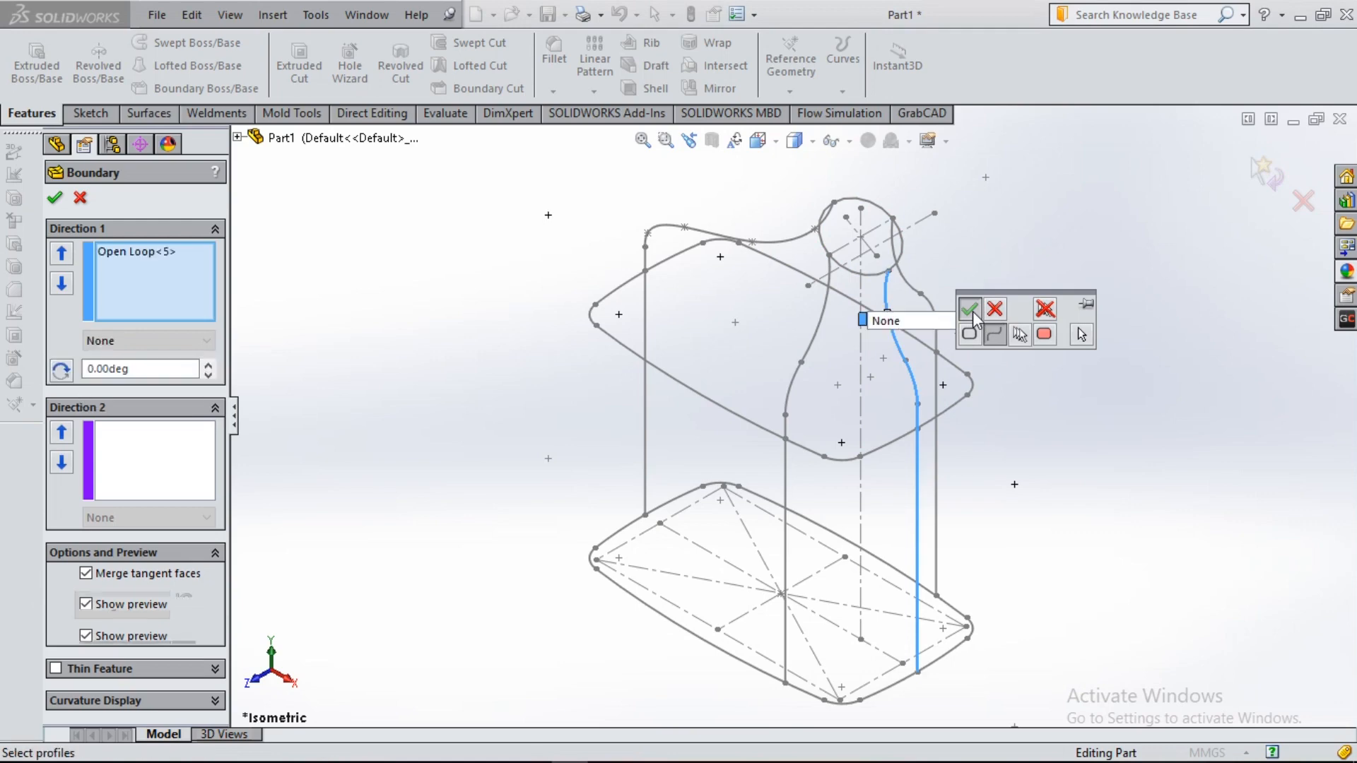
{"action": "left_click", "coordinate": [792, 405]}
{"action": "left_click", "coordinate": [843, 317]}
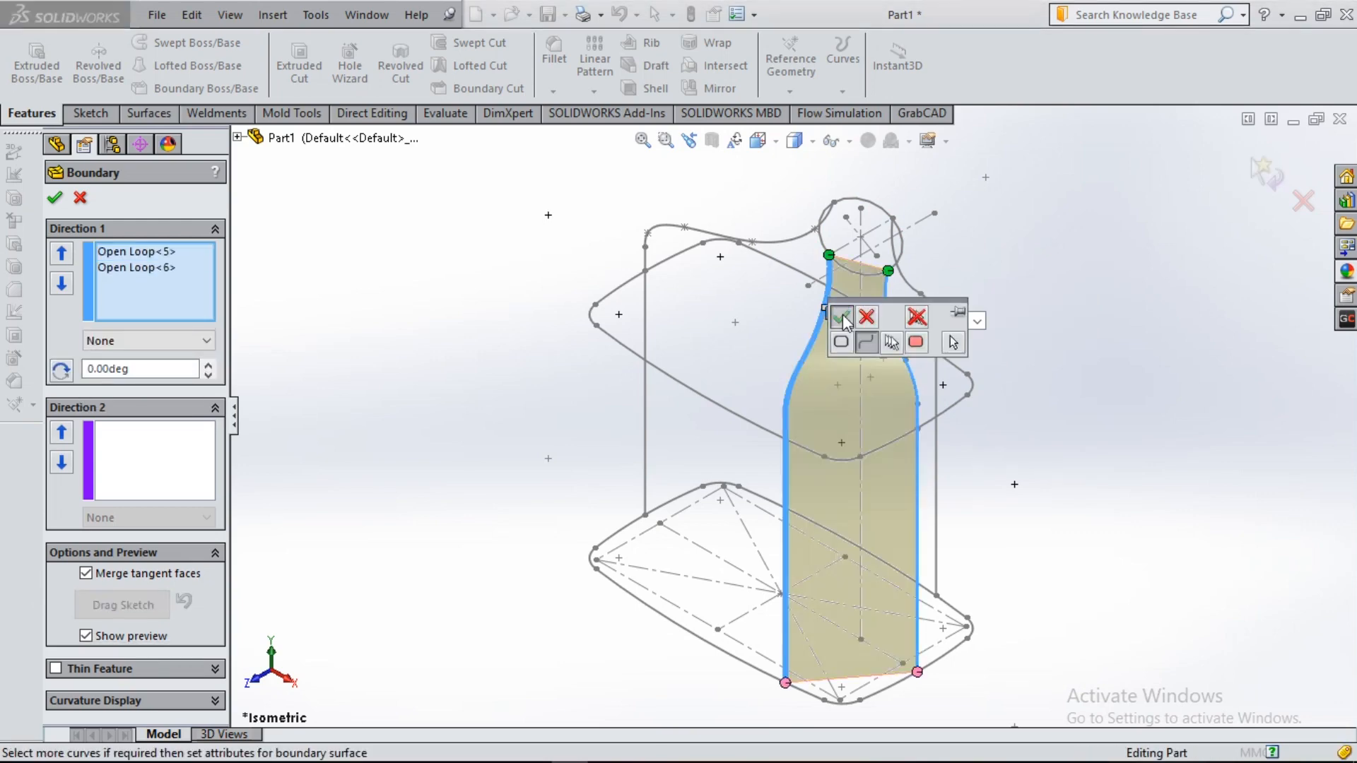
{"action": "left_click", "coordinate": [658, 236]}
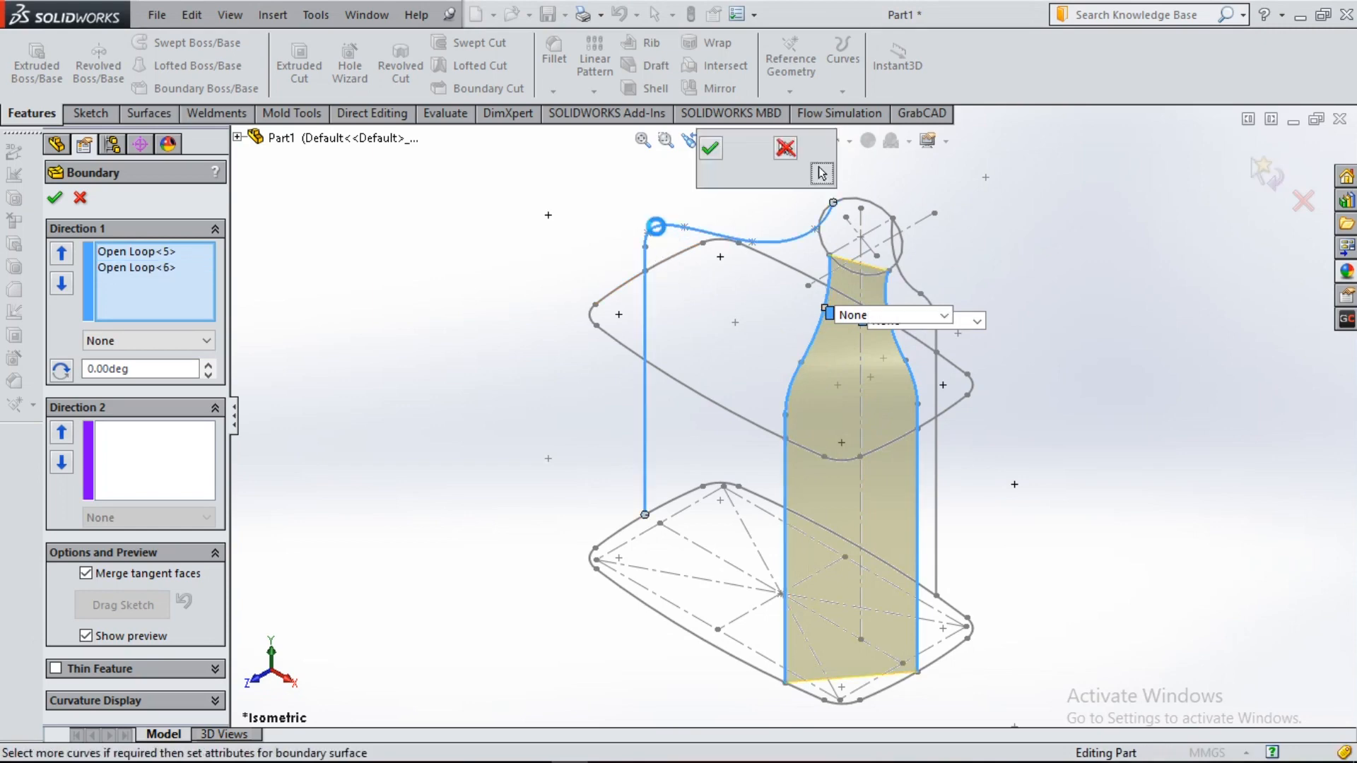
{"action": "left_click", "coordinate": [710, 150]}
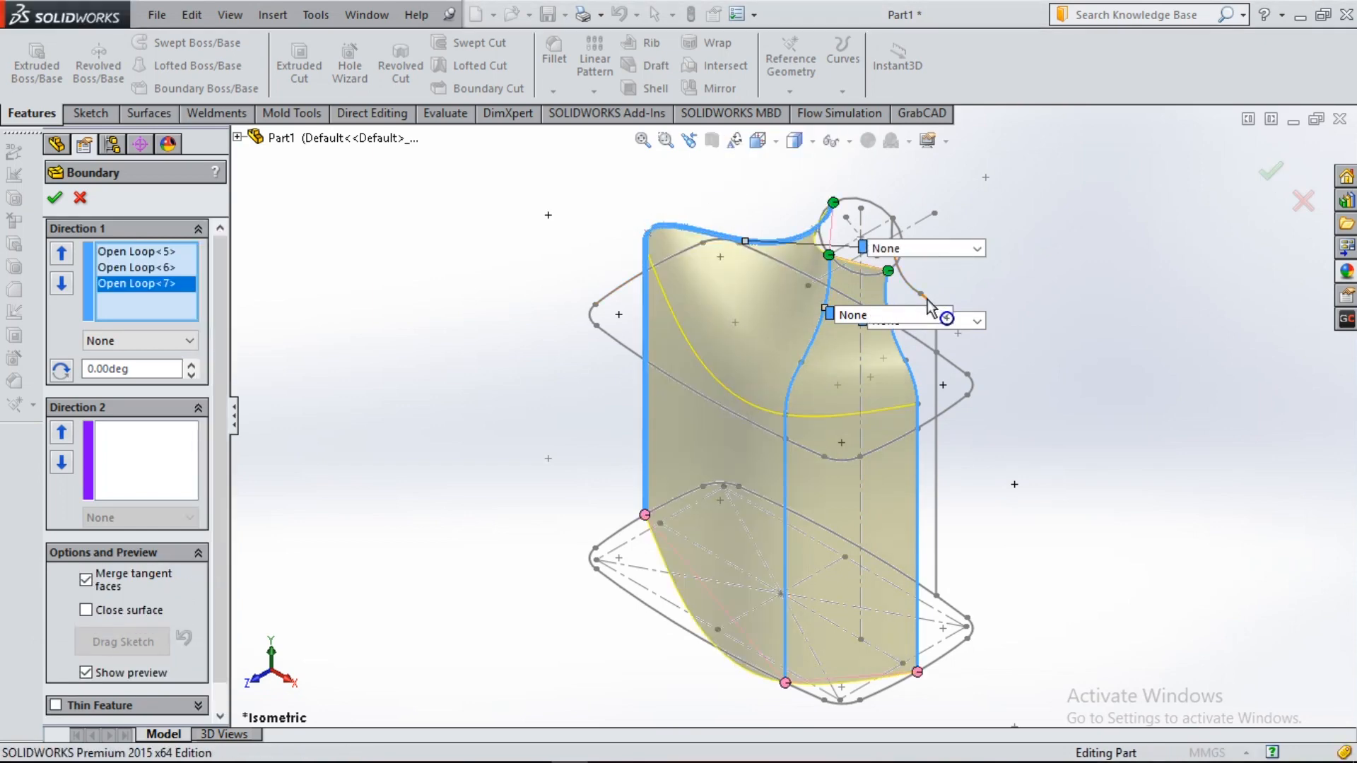
{"action": "left_click", "coordinate": [943, 315]}
{"action": "left_click", "coordinate": [980, 223]}
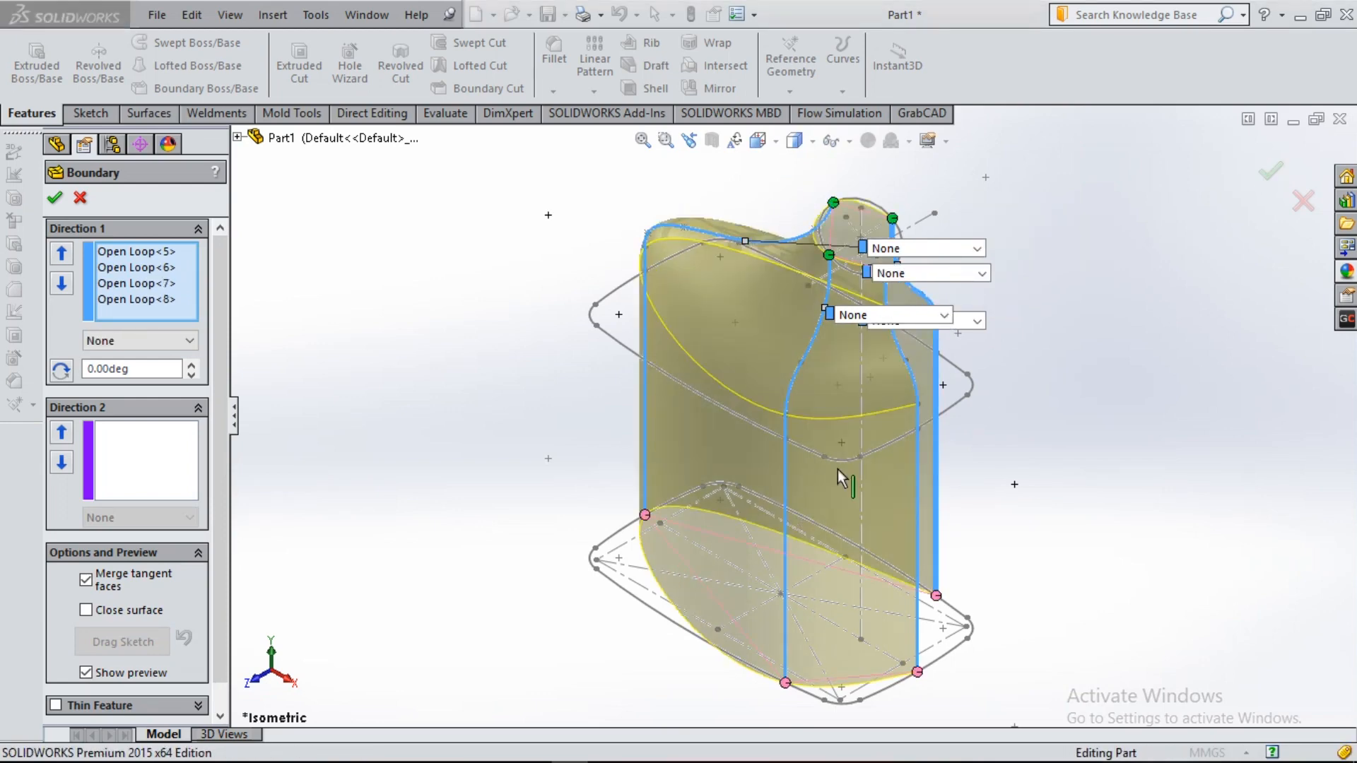
- Set the tilted circle, upper profile and base profile as the Direction 2 curves and create the boundary solid
{"action": "left_click", "coordinate": [156, 463]}
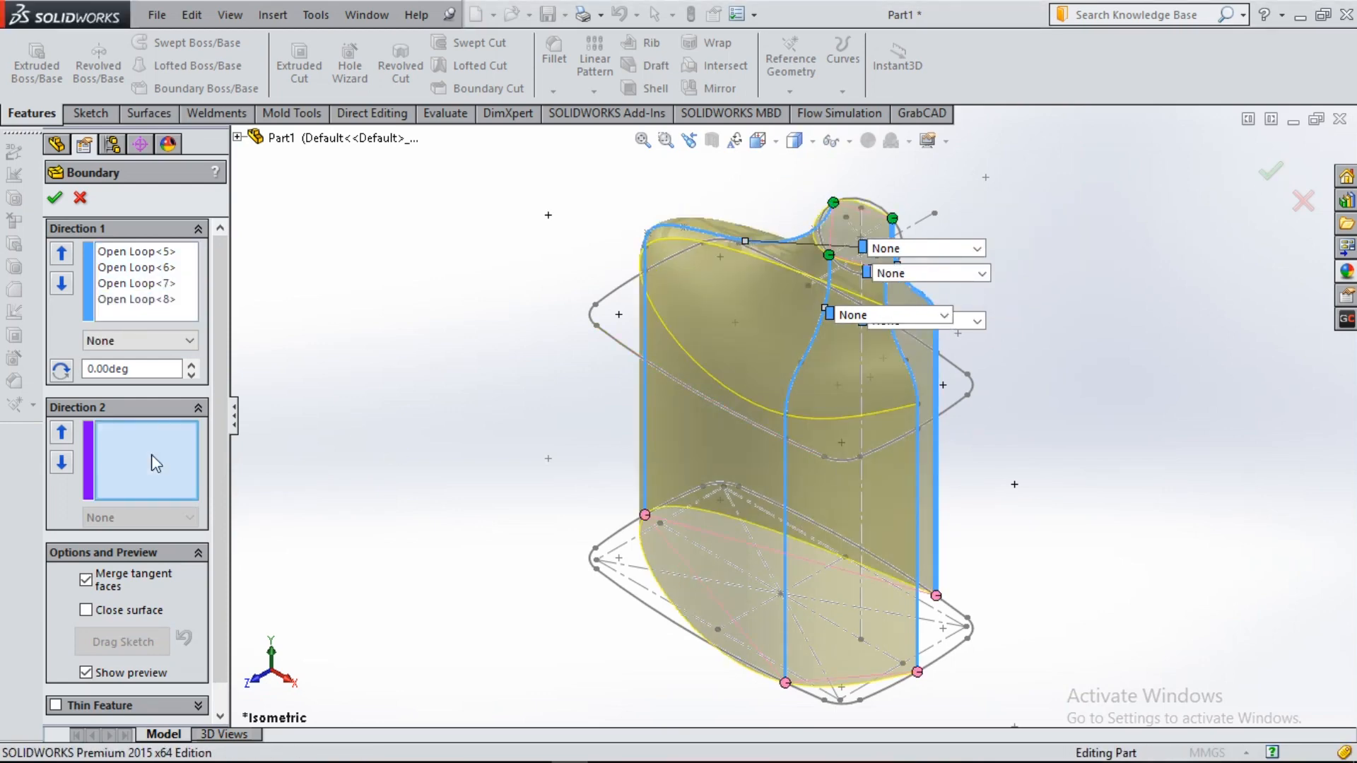
{"action": "left_click", "coordinate": [849, 272]}
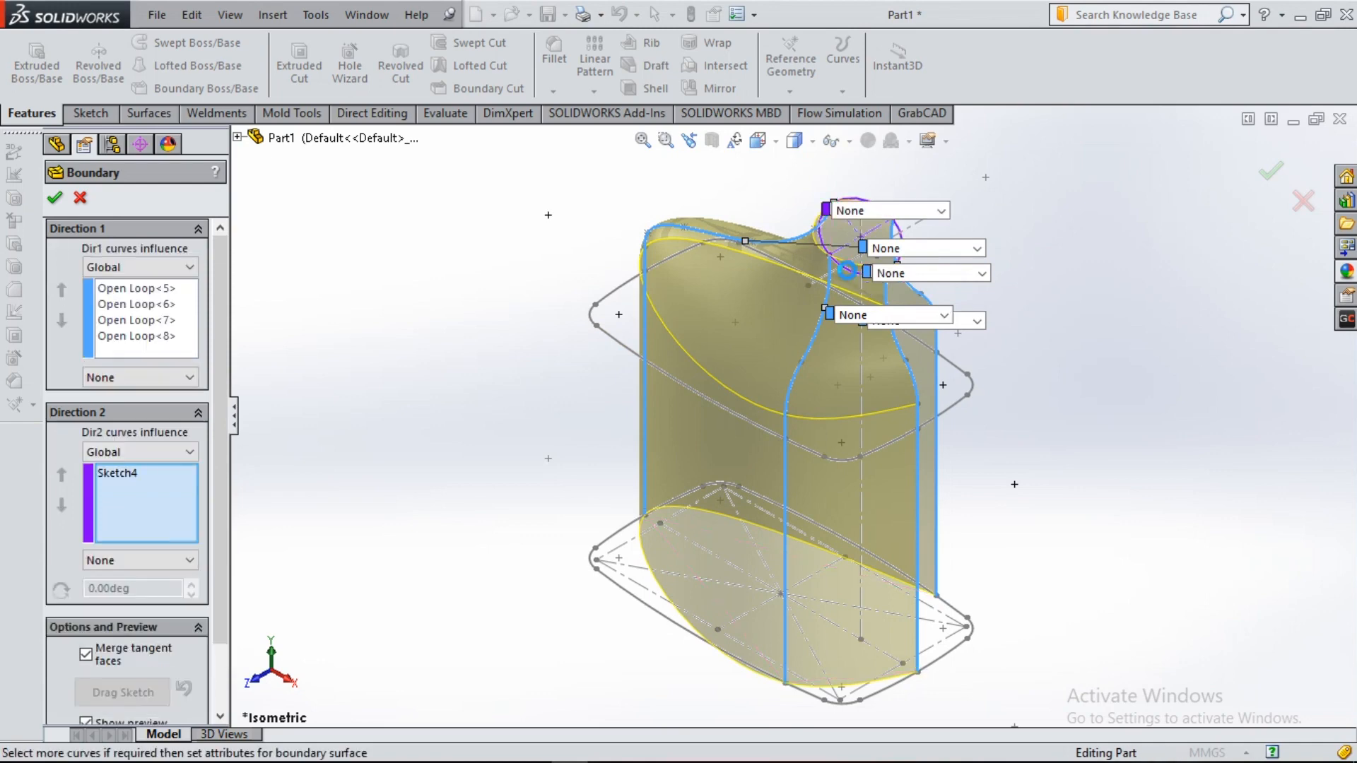
{"action": "left_click", "coordinate": [806, 451]}
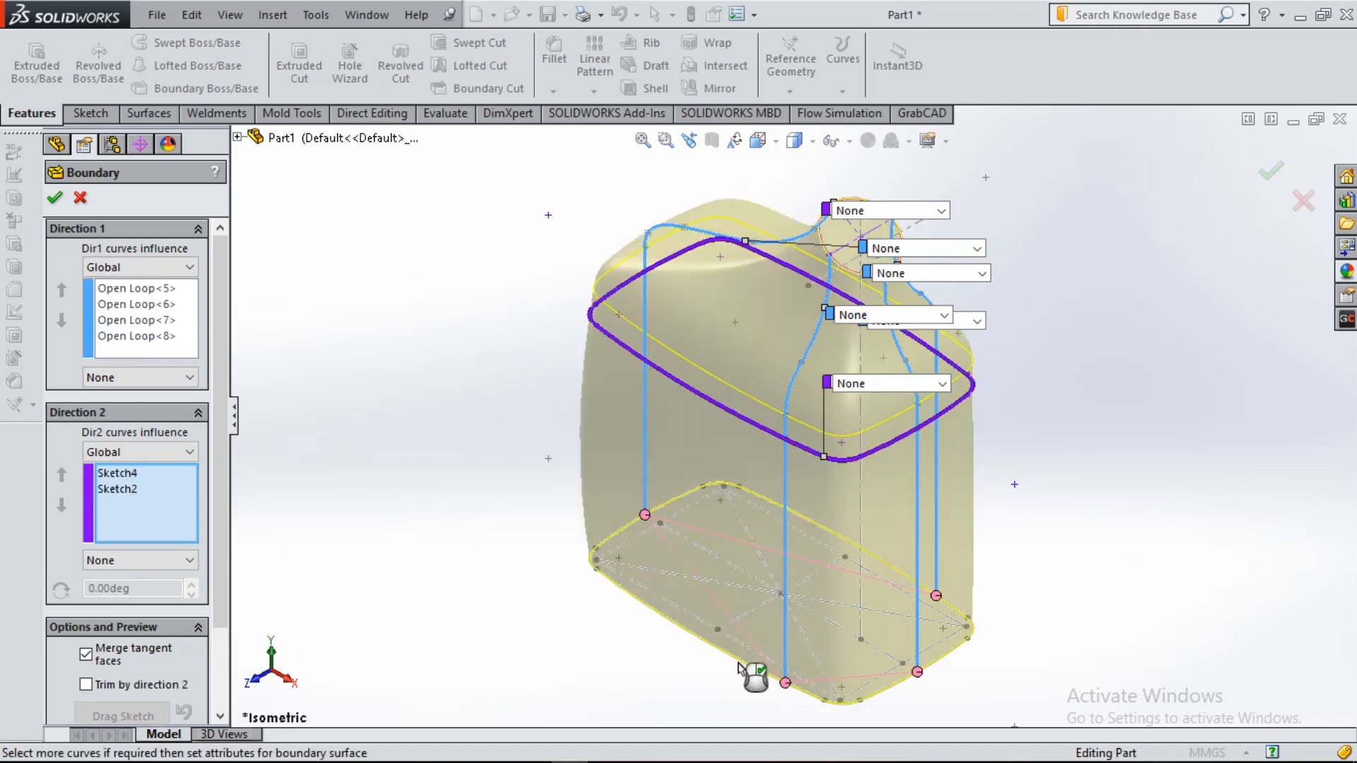
{"action": "left_click", "coordinate": [765, 680]}
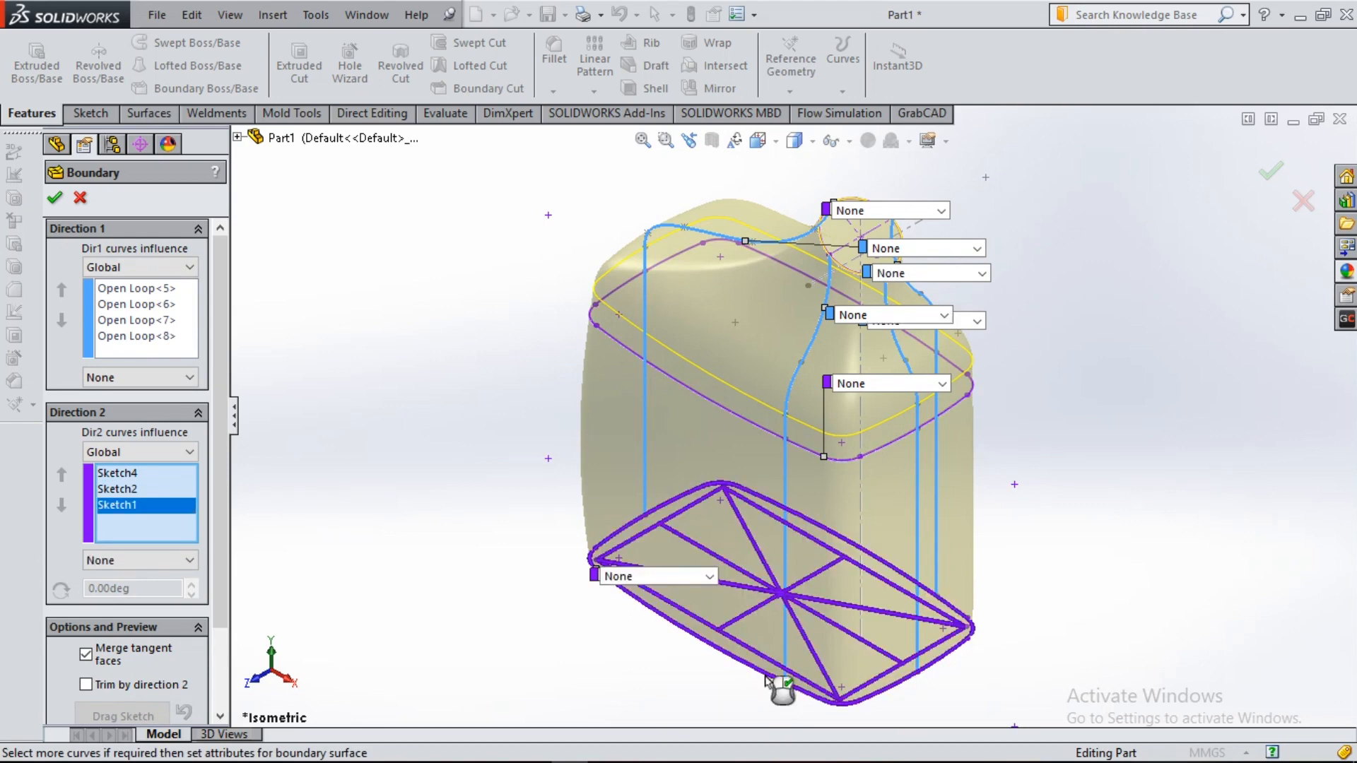
{"action": "left_click", "coordinate": [191, 561]}
{"action": "left_click", "coordinate": [193, 562]}
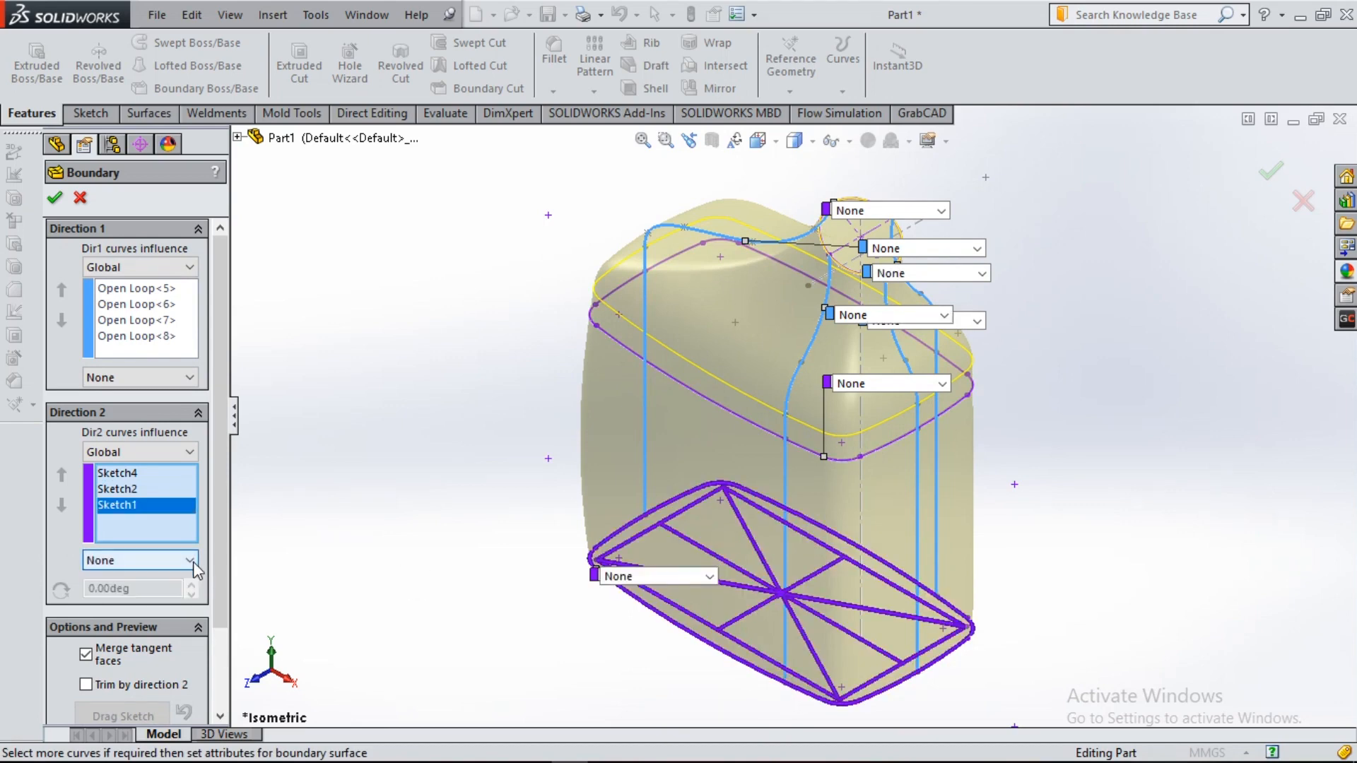
{"action": "left_click", "coordinate": [55, 200]}
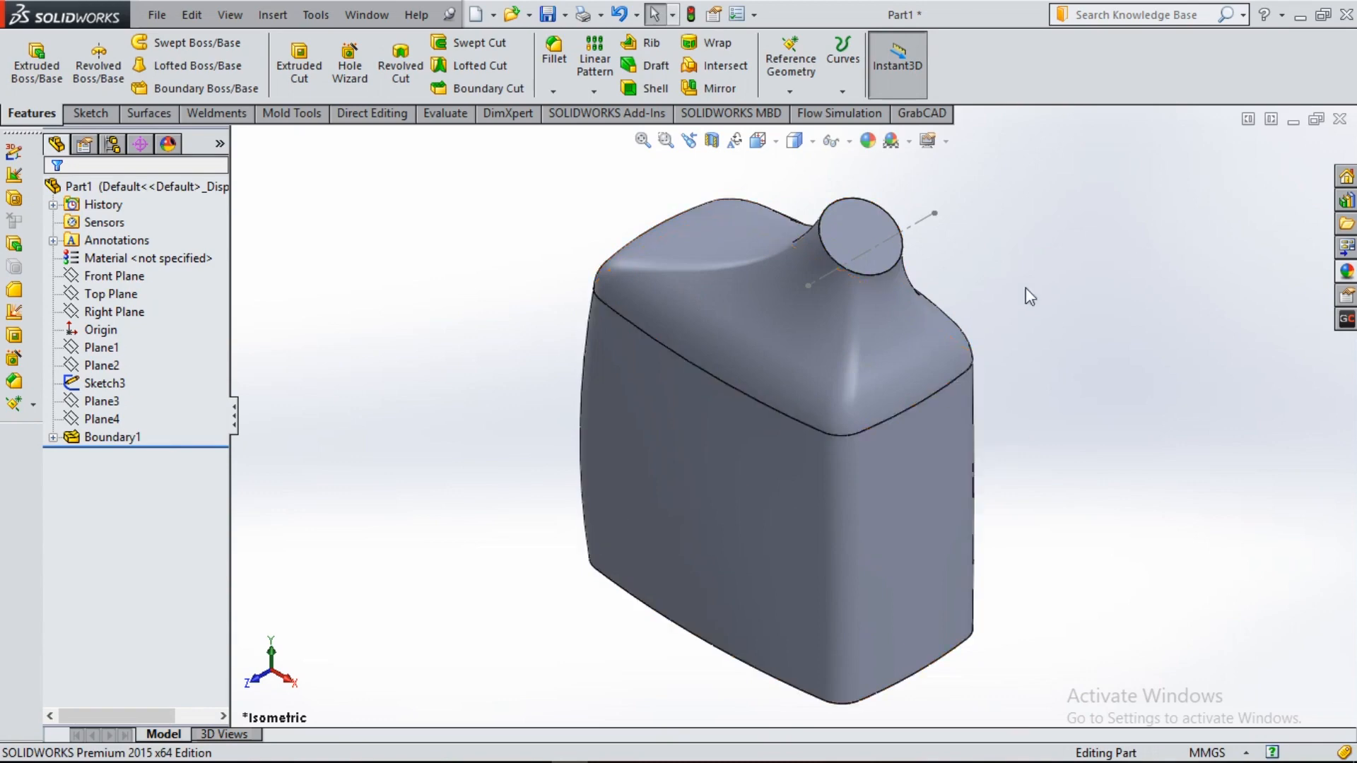
- Hide the construction line sketch that crosses the neck opening
{"action": "left_click", "coordinate": [927, 217]}
{"action": "left_click", "coordinate": [993, 164]}
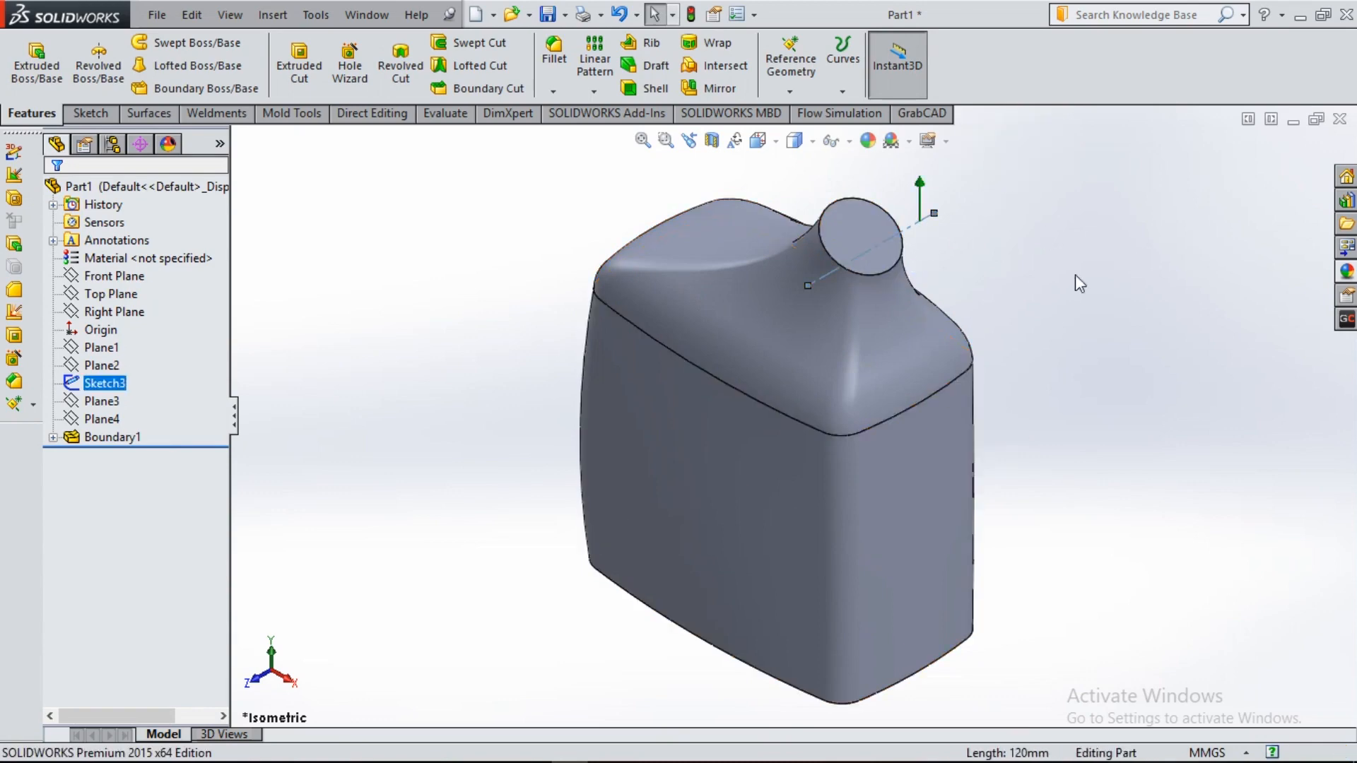
- Start a sketch on the neck's tilted circular face and convert the face's edge into a sketch circle
{"action": "key", "text": "space"}
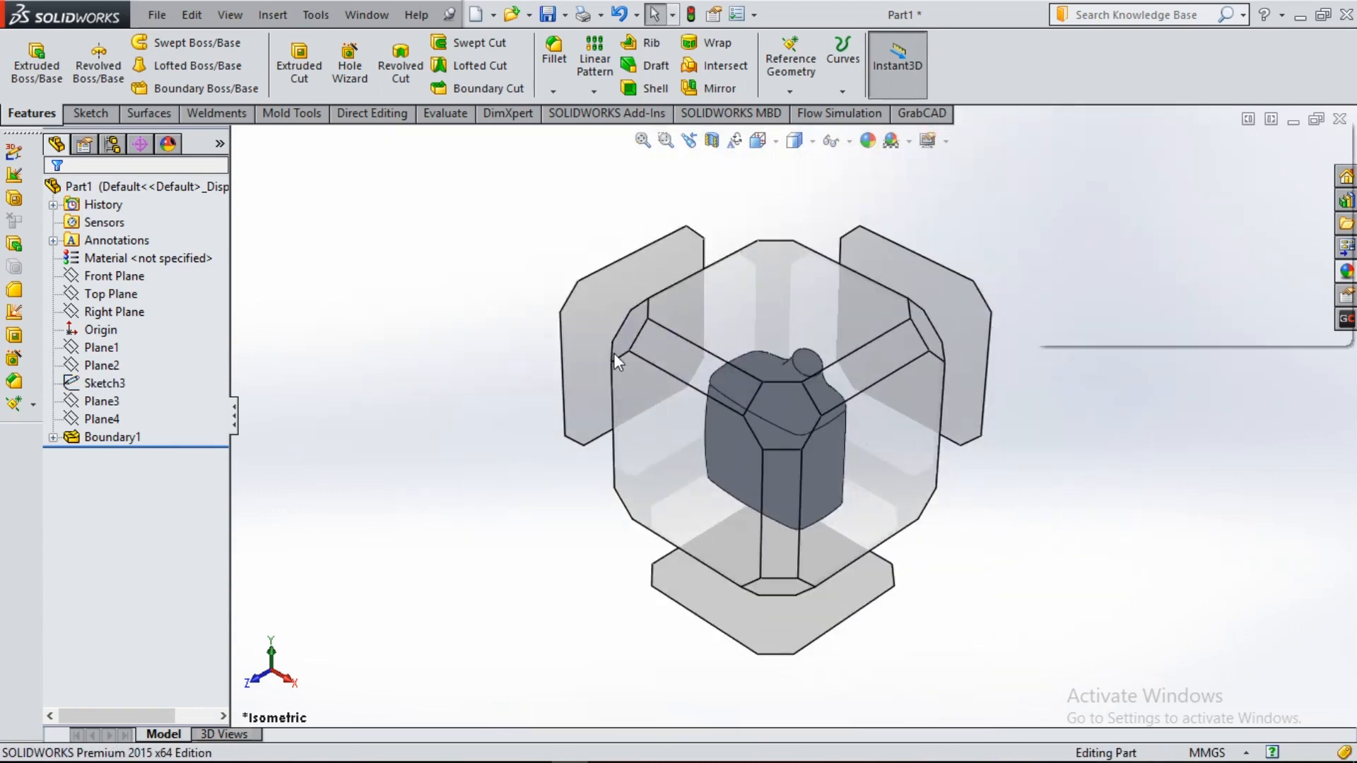
{"action": "left_click", "coordinate": [625, 341]}
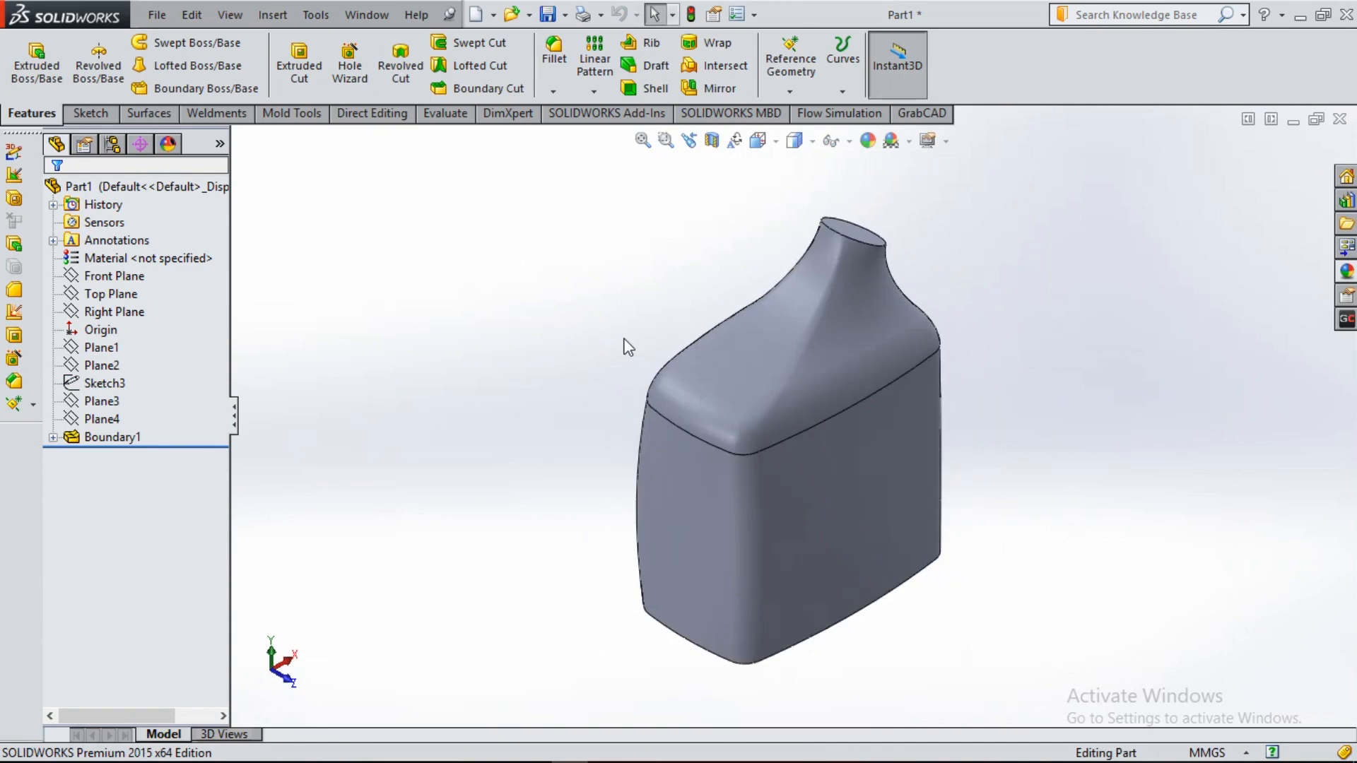
{"action": "key", "text": "space"}
{"action": "left_click", "coordinate": [622, 336]}
{"action": "key", "text": "space"}
{"action": "left_click", "coordinate": [622, 338]}
{"action": "left_click", "coordinate": [707, 306]}
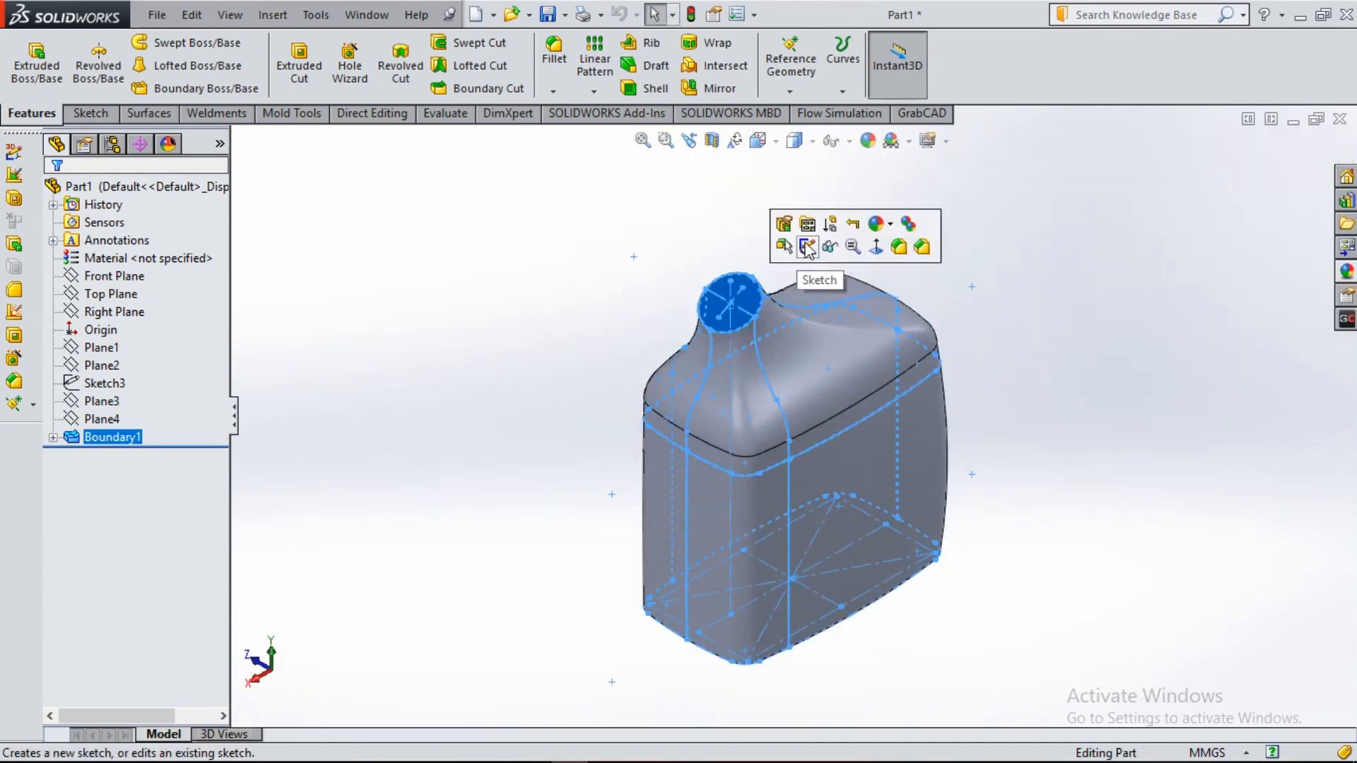
{"action": "left_click", "coordinate": [807, 247]}
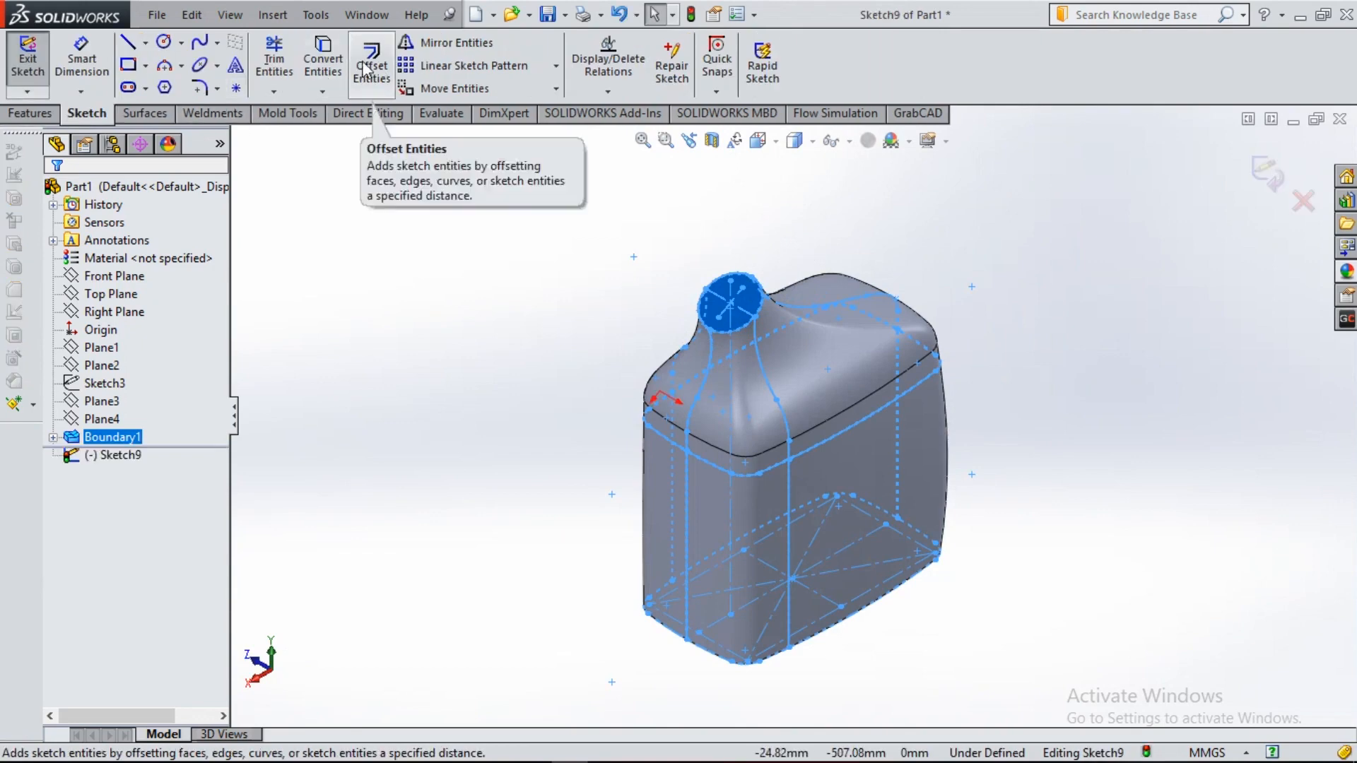
{"action": "left_click", "coordinate": [323, 61]}
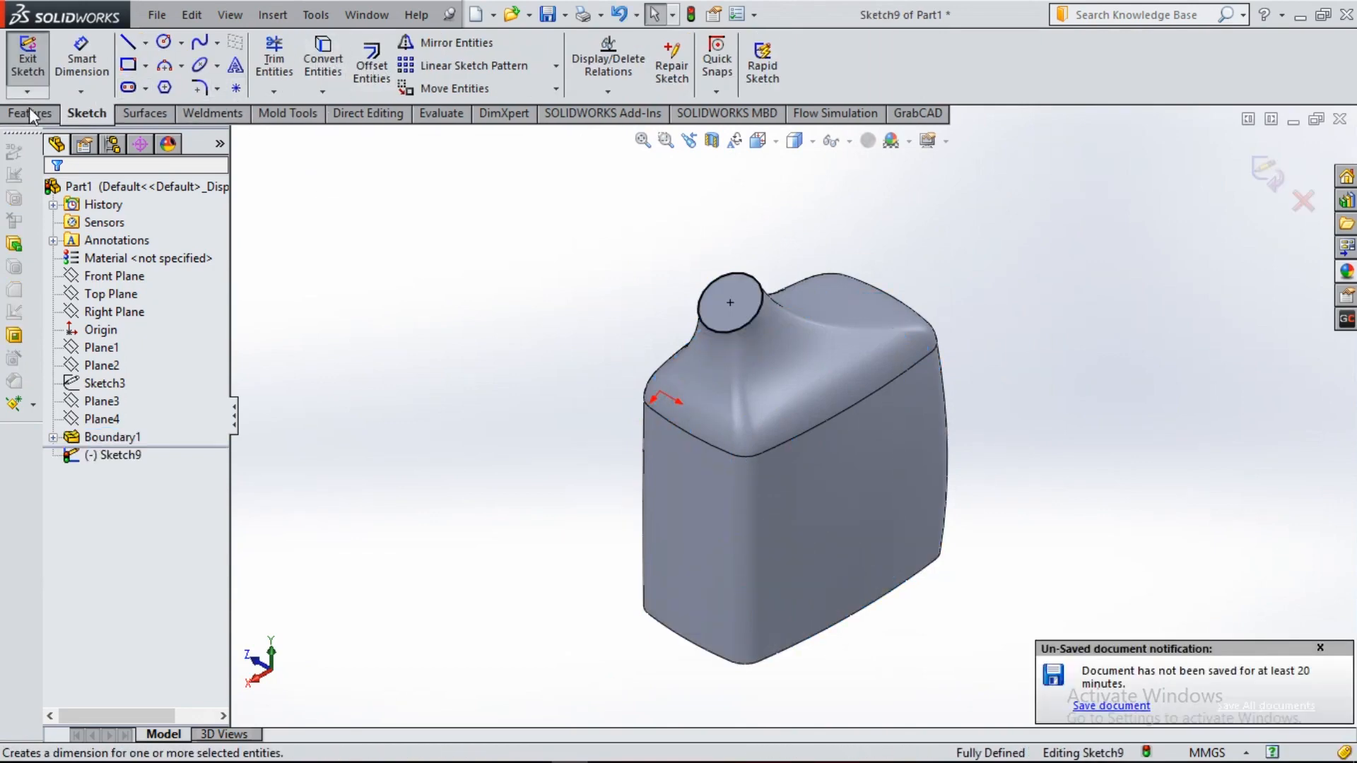
- Extrude the converted circle on the neck's tilted face as a 40 mm blind boss merged with the bottle body
{"action": "left_click", "coordinate": [31, 113]}
{"action": "left_click", "coordinate": [37, 65]}
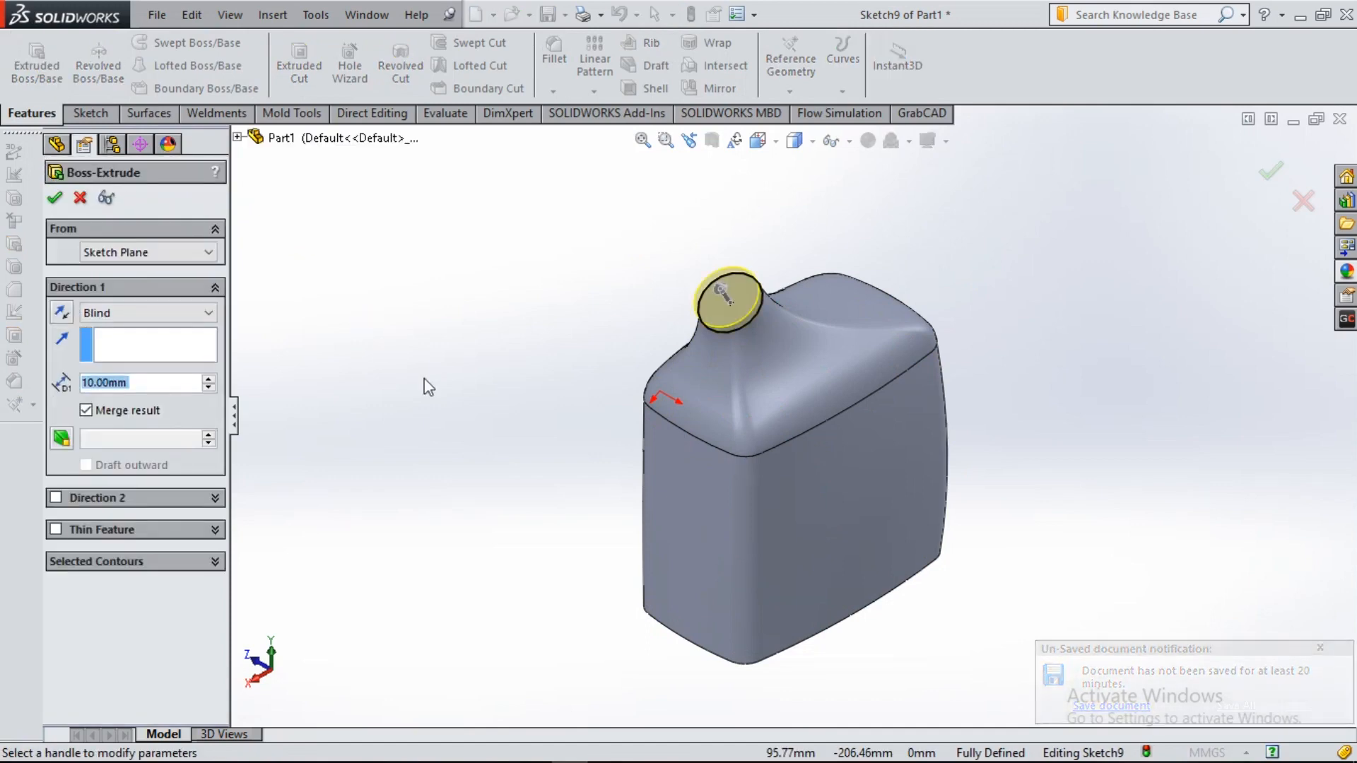
{"action": "type", "text": "100"}
{"action": "key", "text": "Return"}
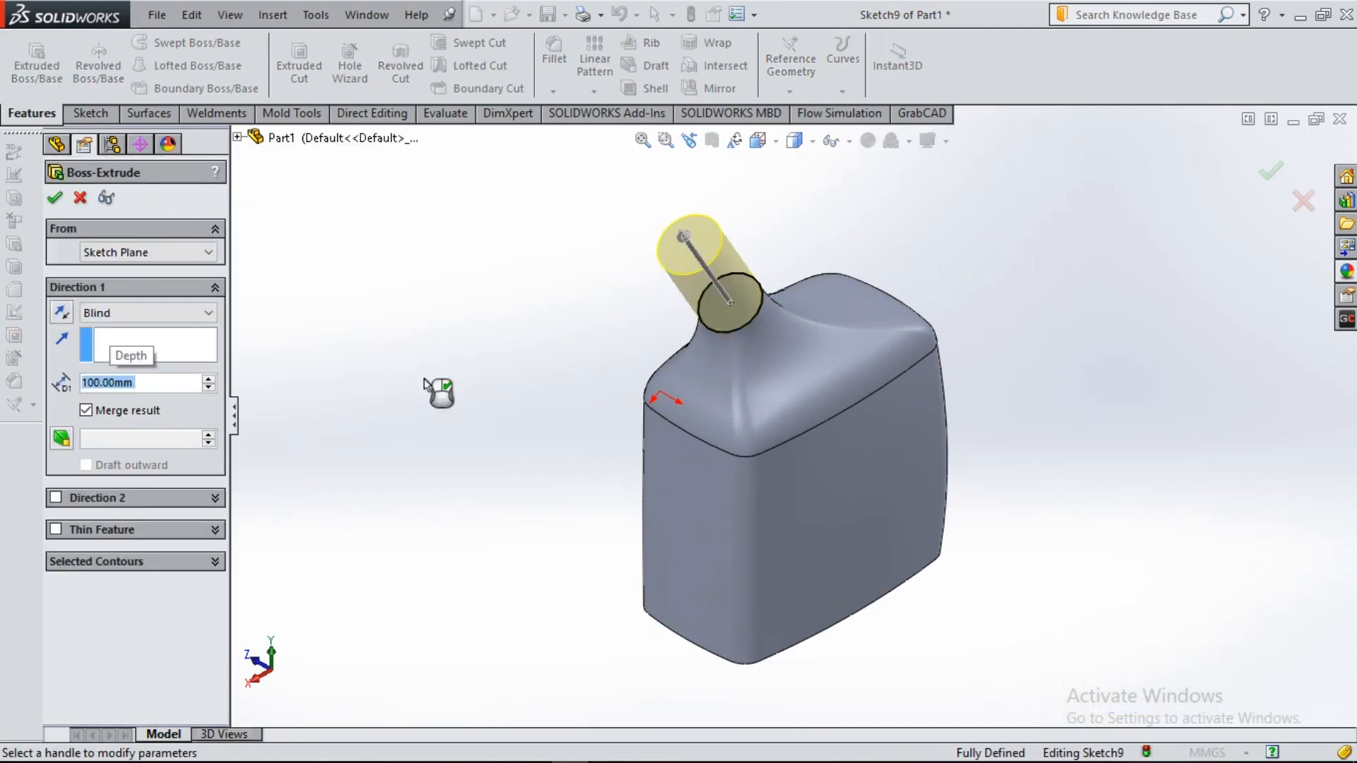
{"action": "type", "text": "50"}
{"action": "key", "text": "Return"}
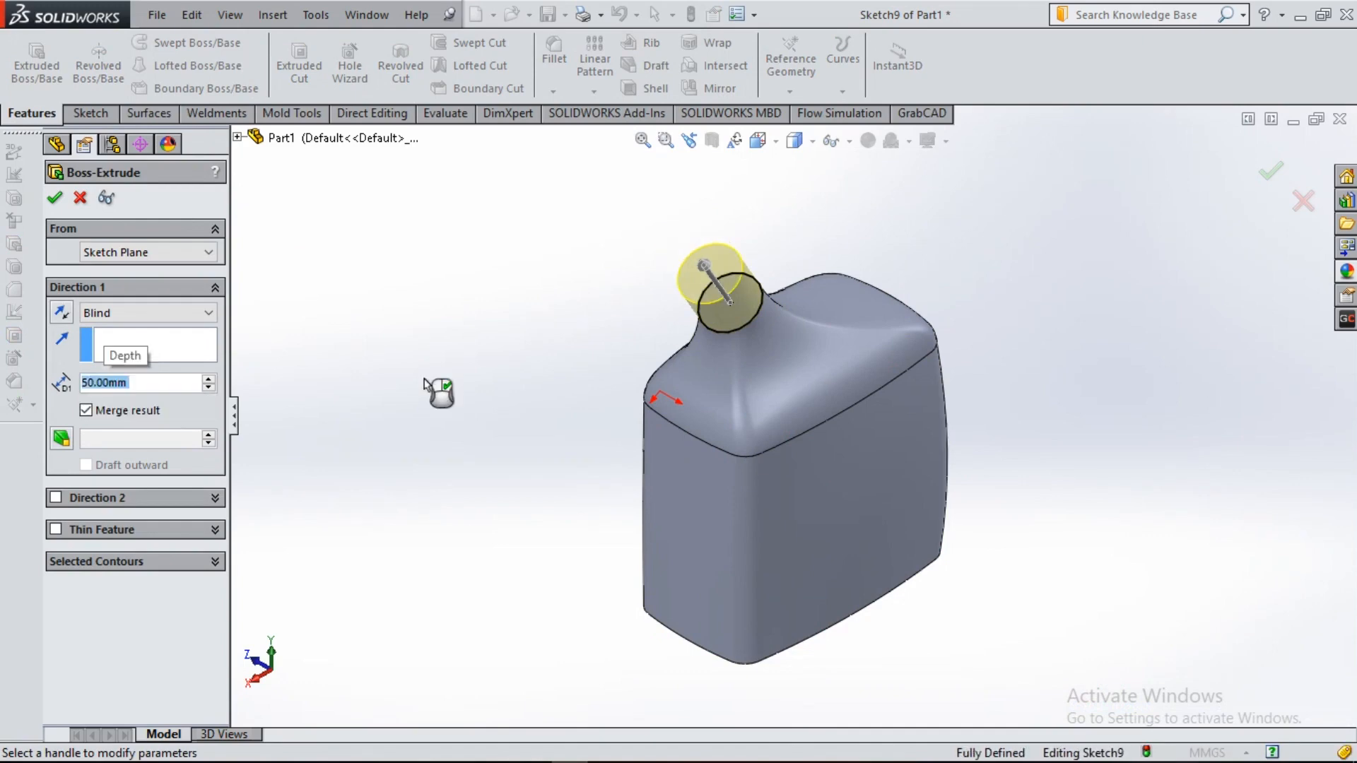
{"action": "type", "text": "40"}
{"action": "key", "text": "Return"}
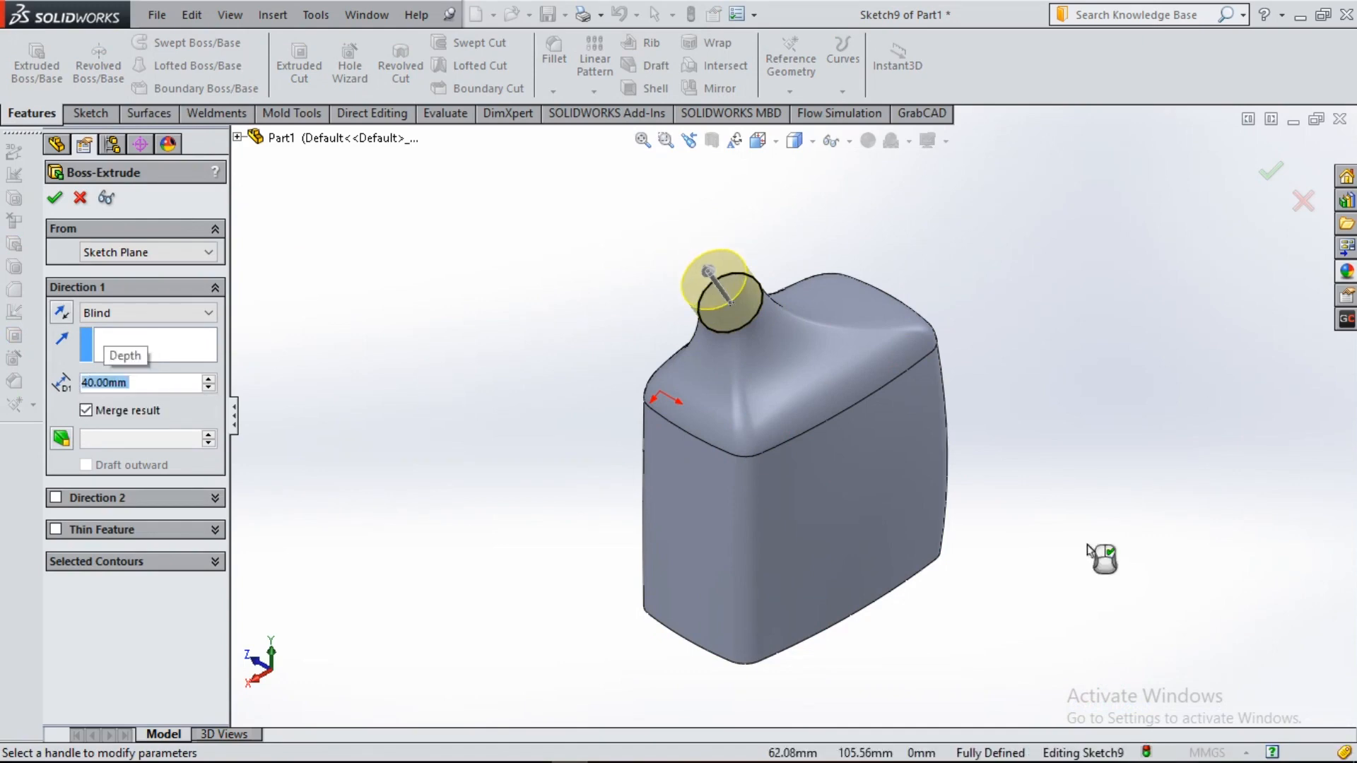
{"action": "key", "text": "space"}
{"action": "left_click", "coordinate": [1006, 449]}
{"action": "key", "text": "ctrl+space"}
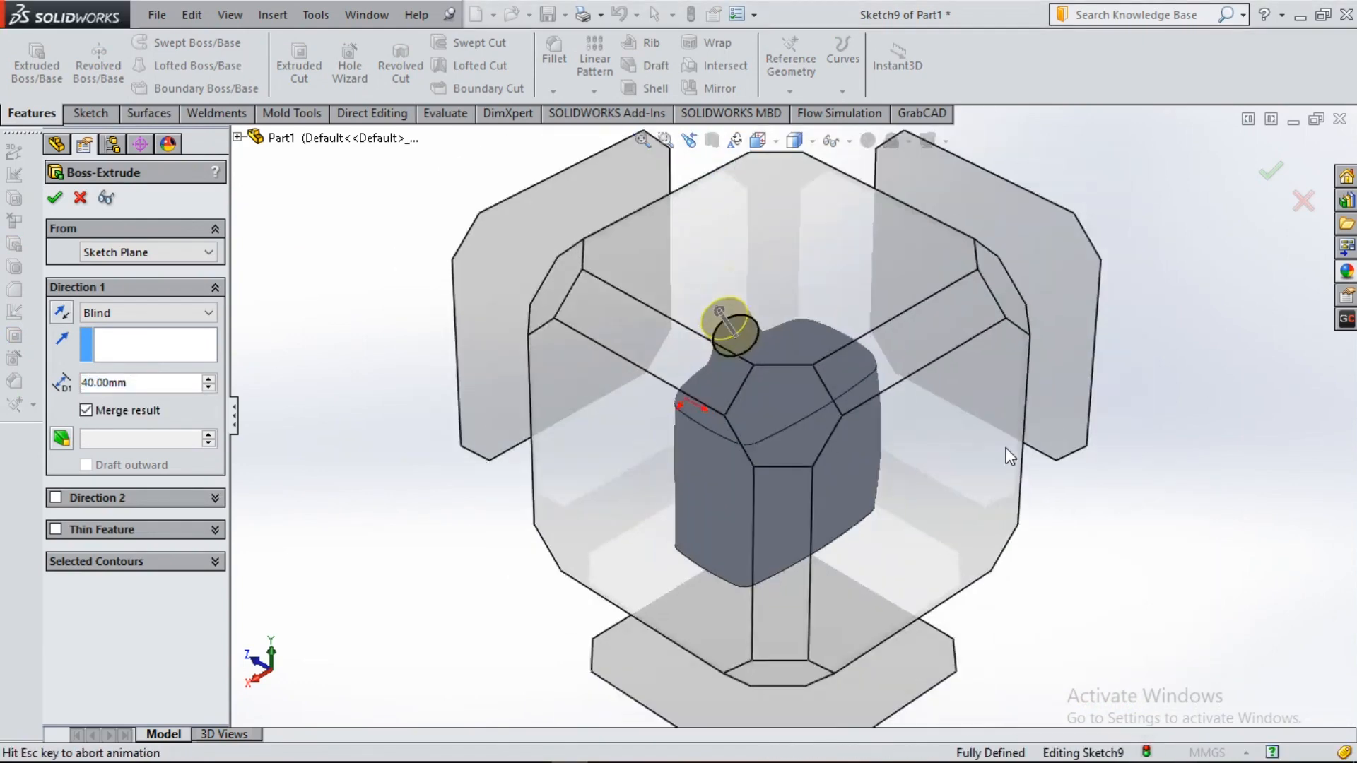
{"action": "left_click", "coordinate": [872, 477]}
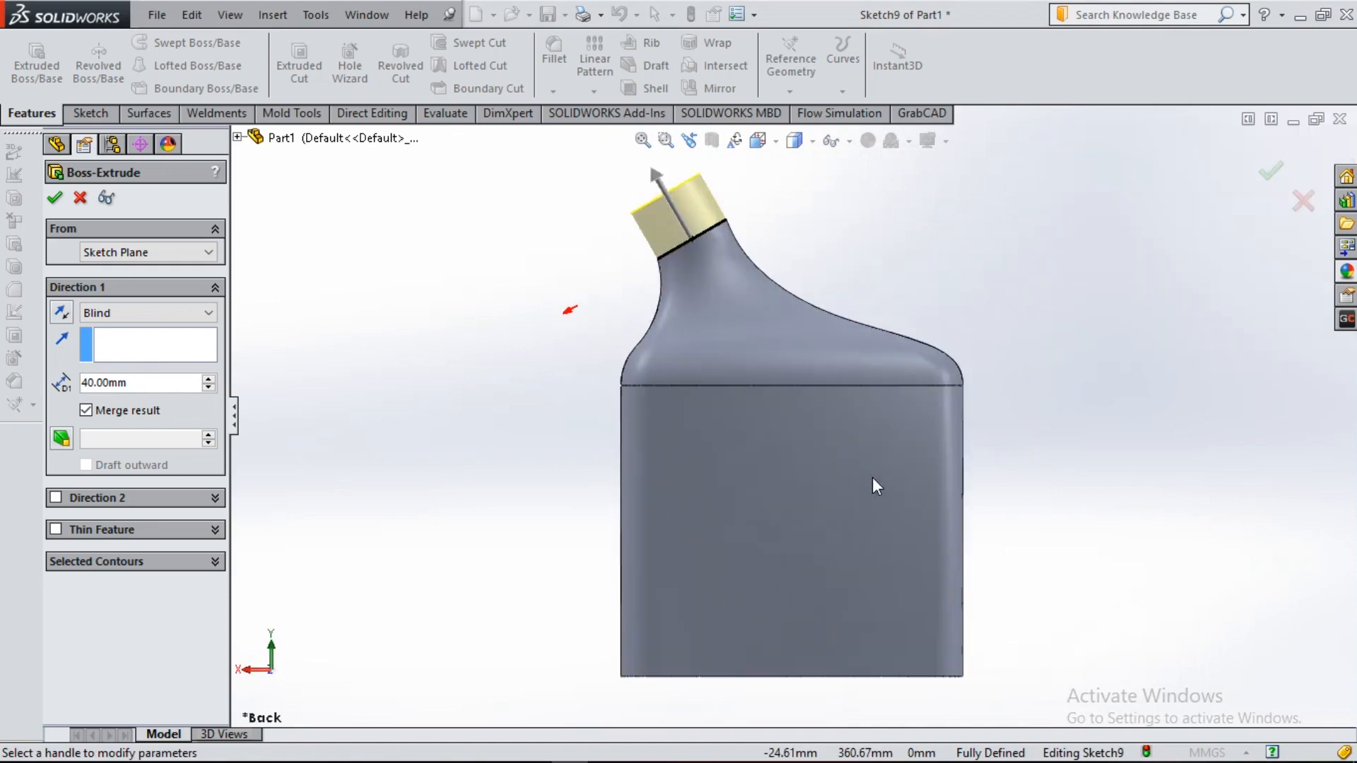
{"action": "left_click", "coordinate": [53, 198]}
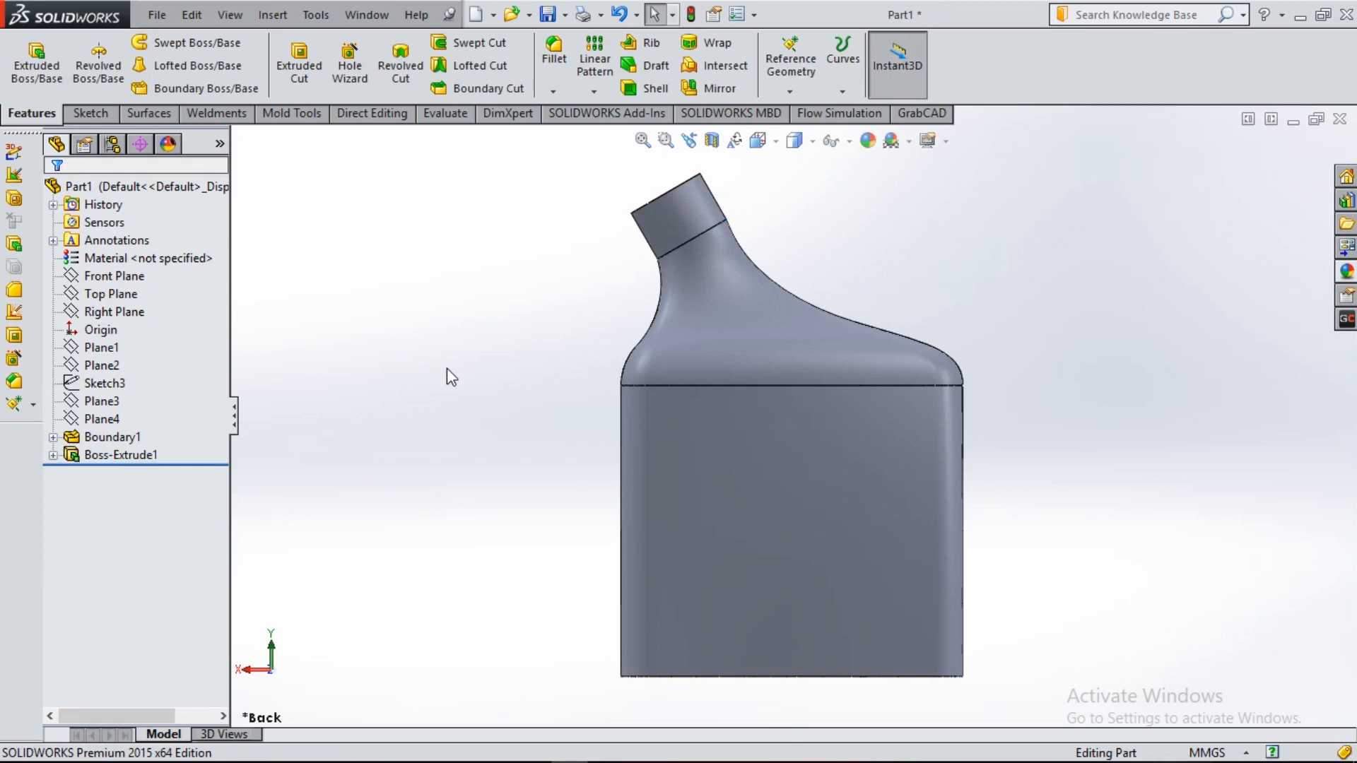
- Start a symmetric fillet on one long edge of the bottle's base and set its radius to 15 mm
{"action": "key", "text": "ctrl+7"}
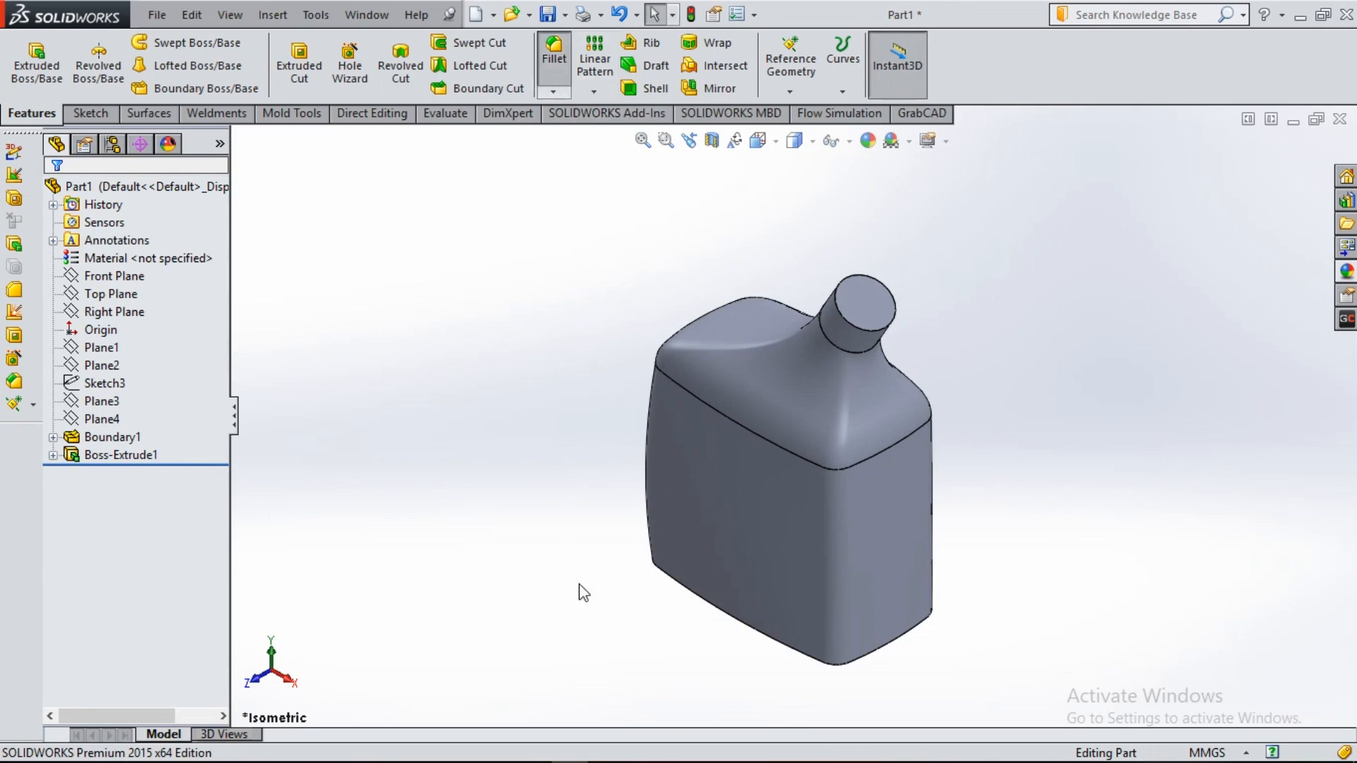
{"action": "key", "text": "ctrl+space"}
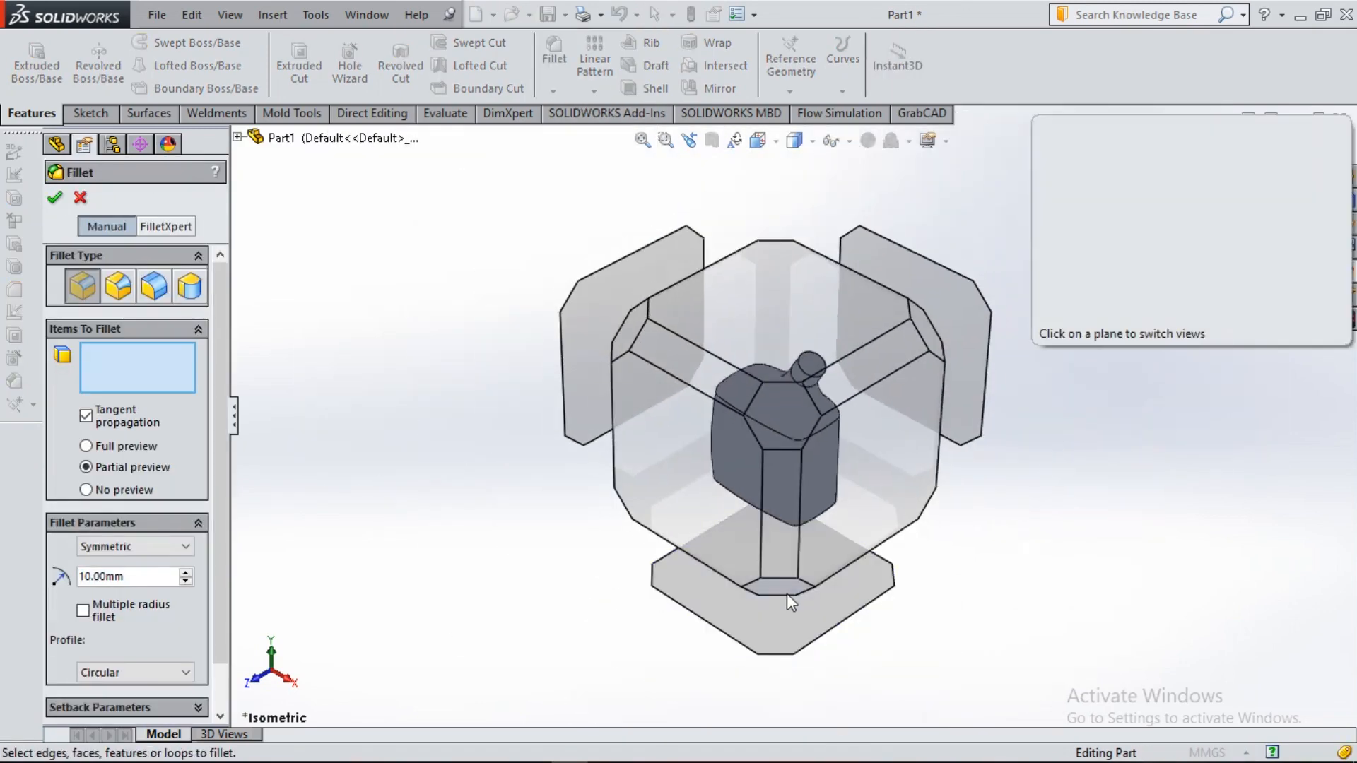
{"action": "left_click", "coordinate": [787, 594]}
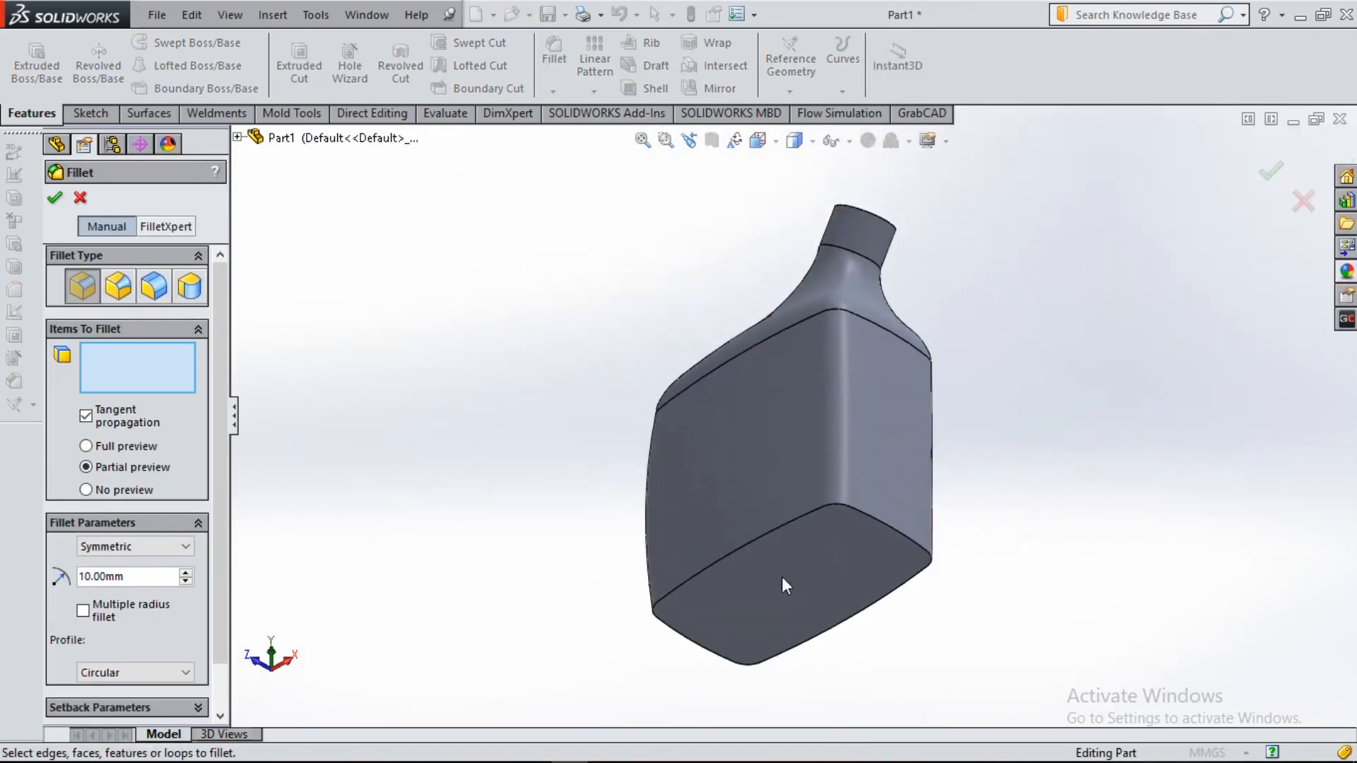
{"action": "left_click", "coordinate": [781, 527]}
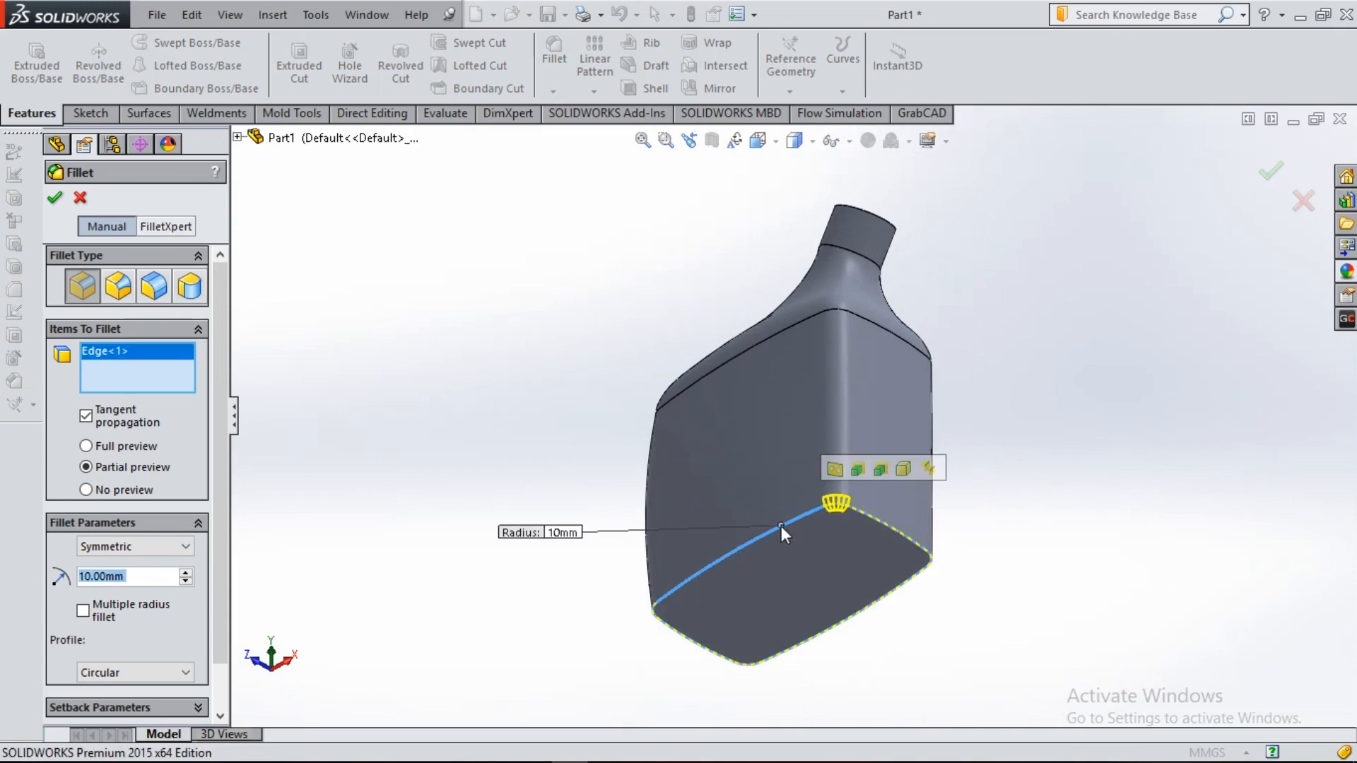
{"action": "type", "text": "20"}
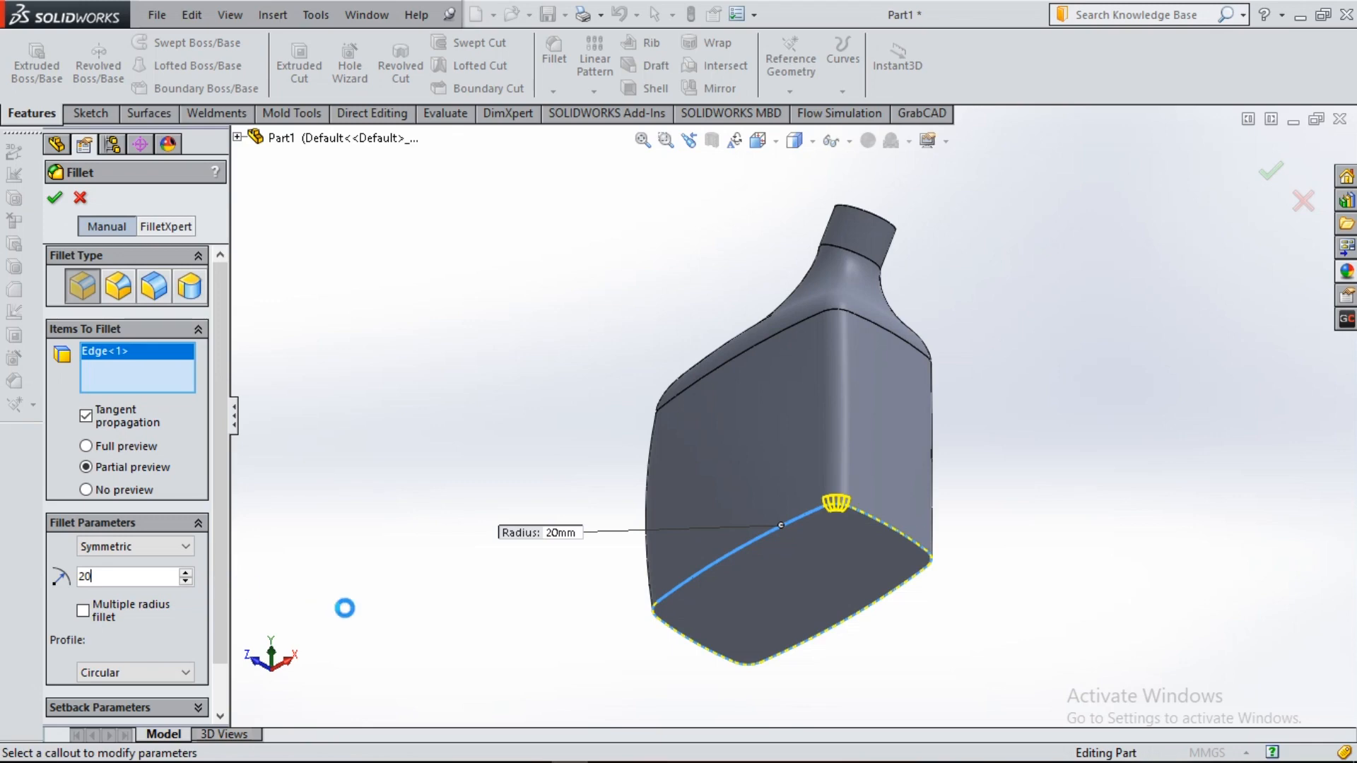
{"action": "type", "text": "15"}
{"action": "key", "text": "Return"}
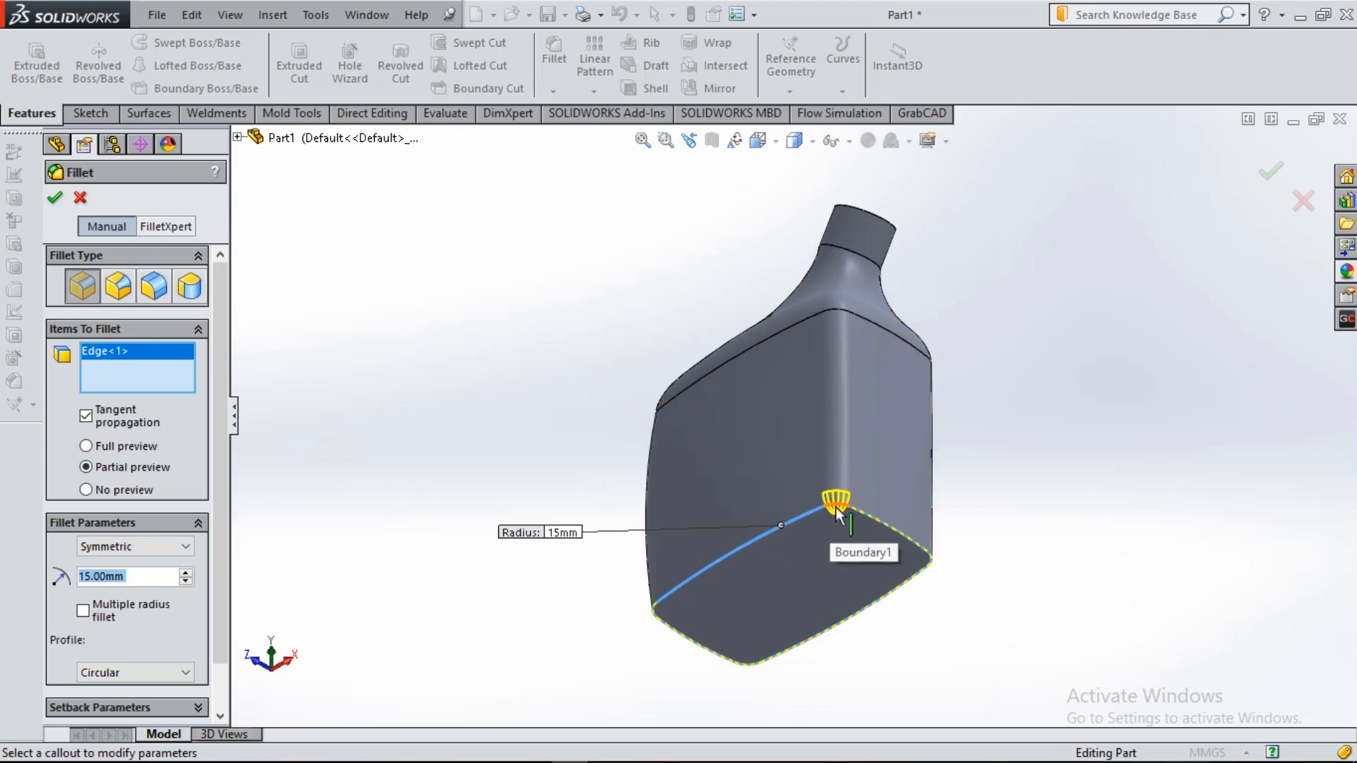
- Add the remaining edges and corners around the base outline to the fillet and create it
{"action": "left_click", "coordinate": [866, 520]}
{"action": "left_click", "coordinate": [878, 521]}
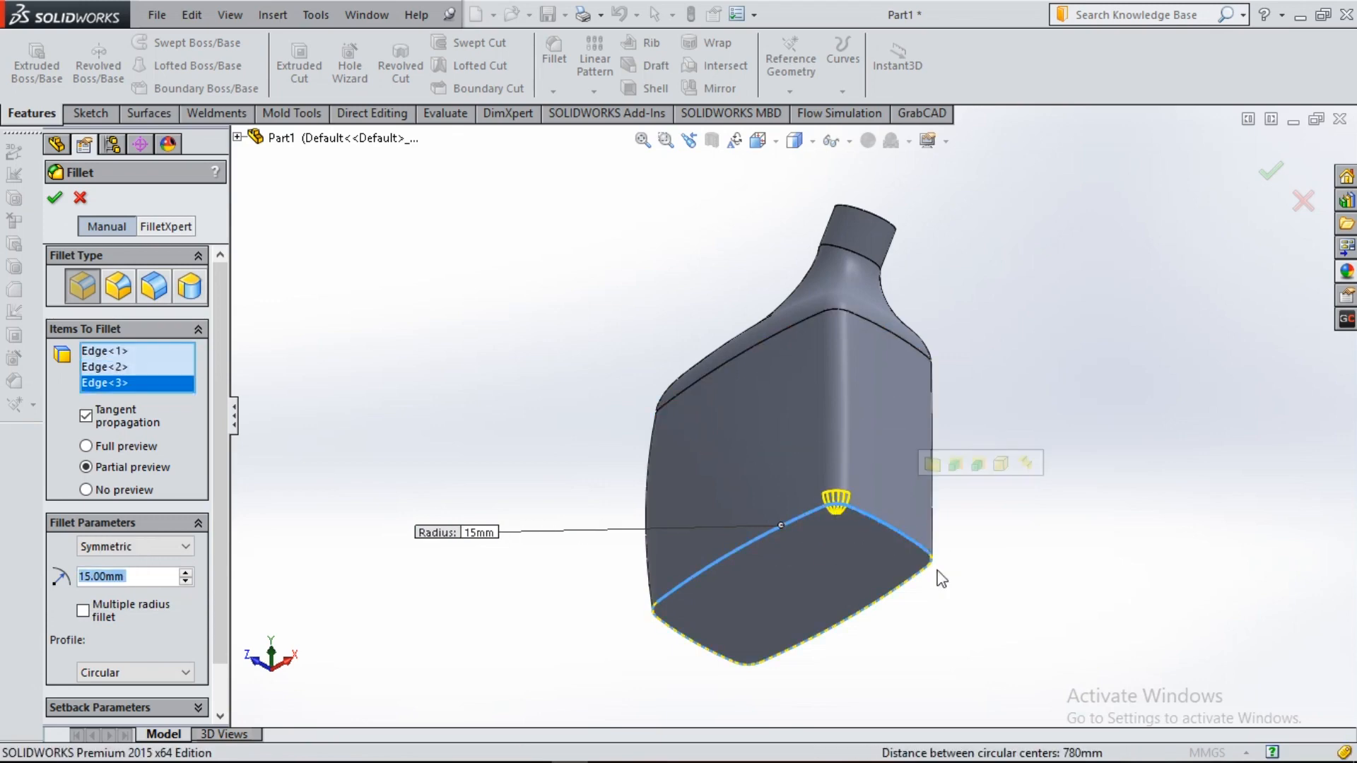
{"action": "left_click", "coordinate": [889, 598]}
{"action": "left_click", "coordinate": [750, 664]}
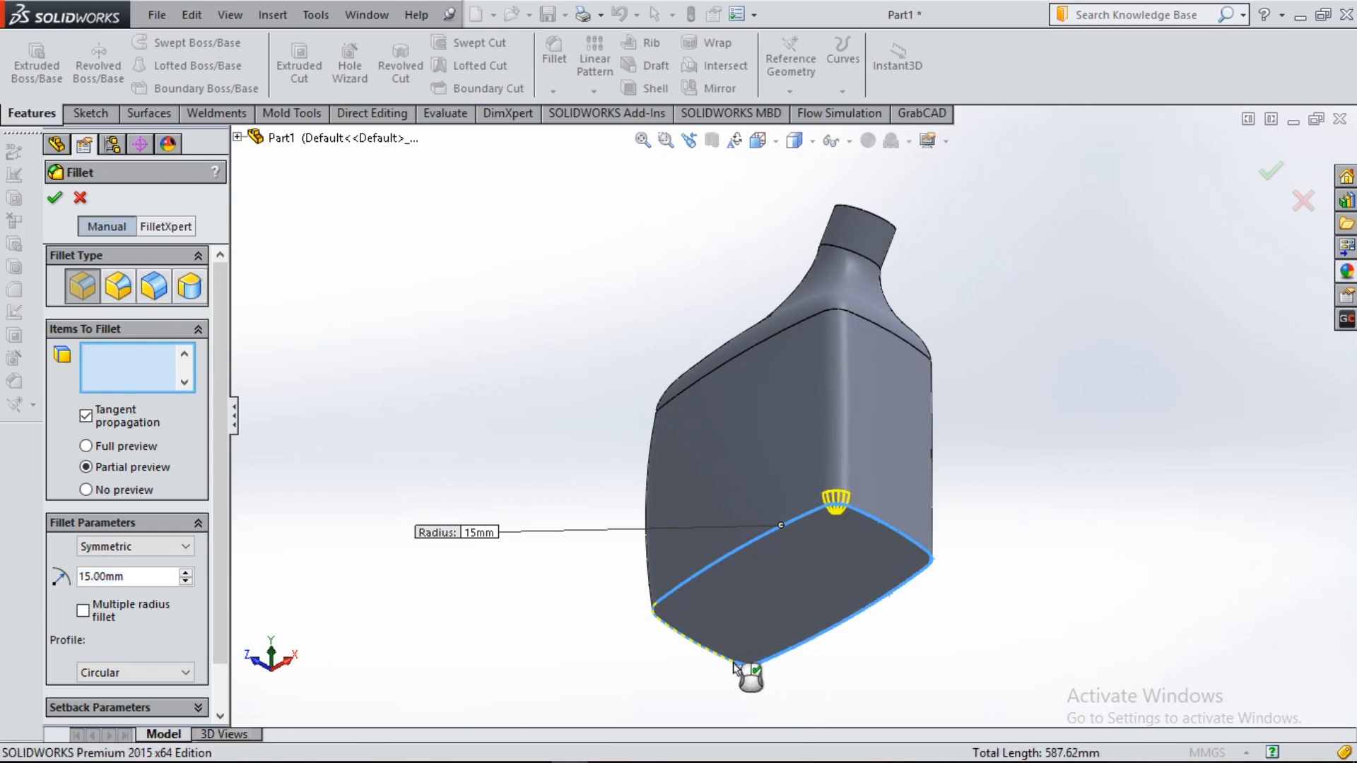
{"action": "left_click", "coordinate": [671, 621]}
{"action": "left_click", "coordinate": [655, 615]}
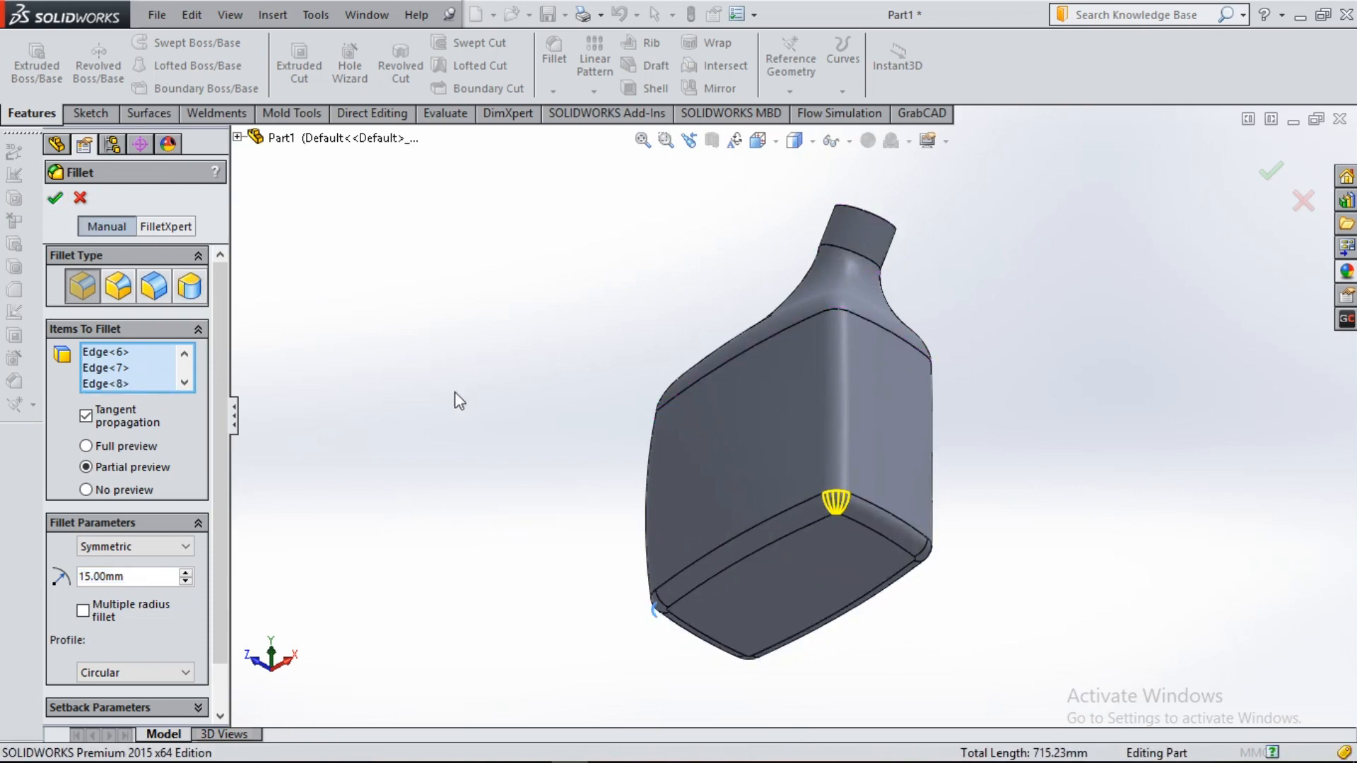
{"action": "key", "text": "Return"}
- Examine the bottle's edges with hidden lines visible and removed, including from above, and restore the shaded display with edges
{"action": "key", "text": "ctrl+7"}
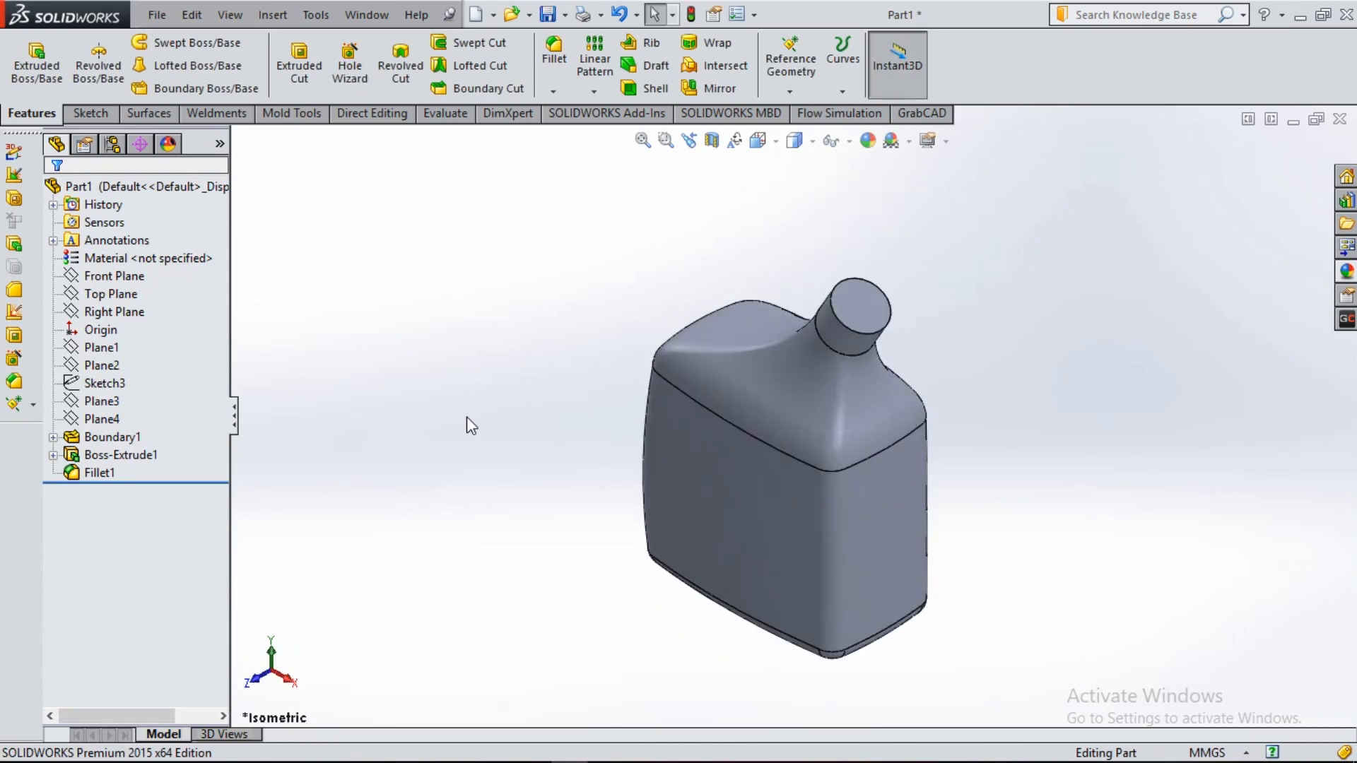
{"action": "left_click", "coordinate": [796, 141]}
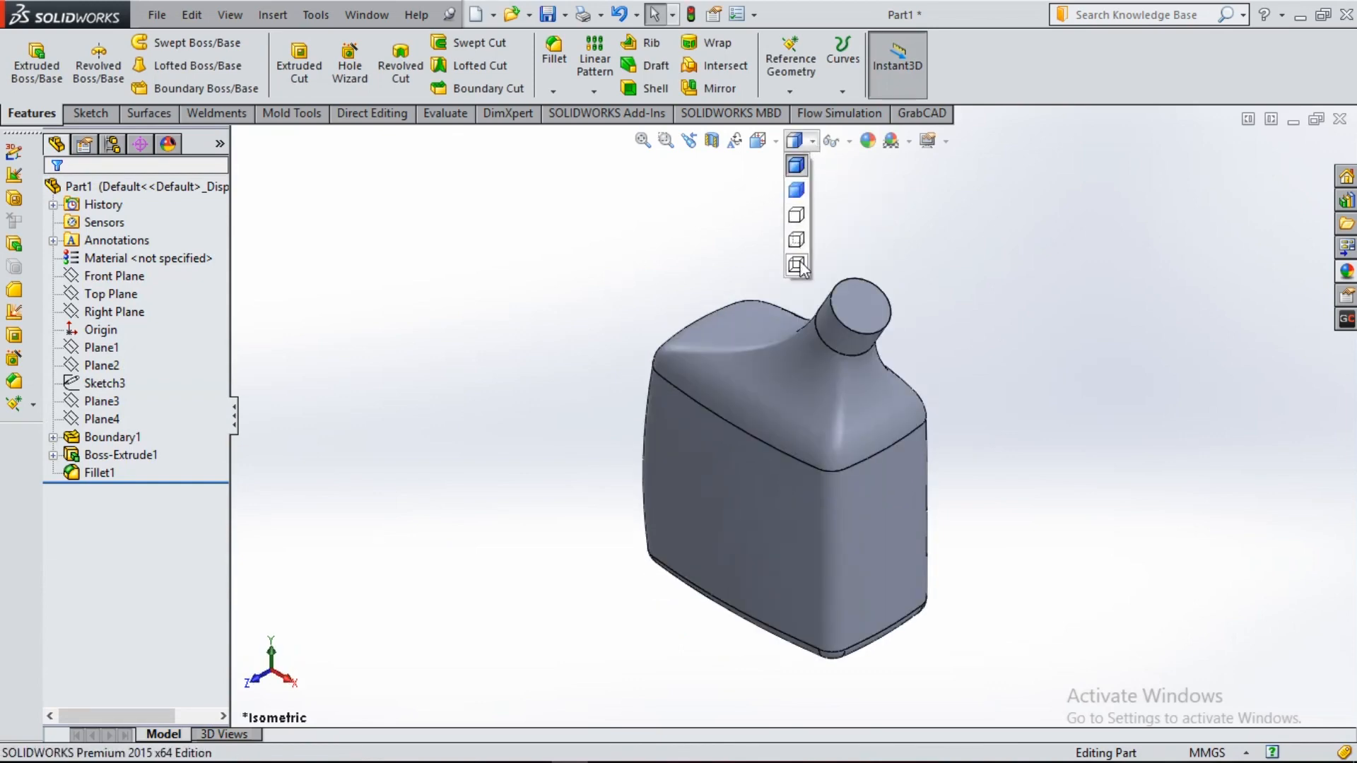
{"action": "left_click", "coordinate": [796, 240]}
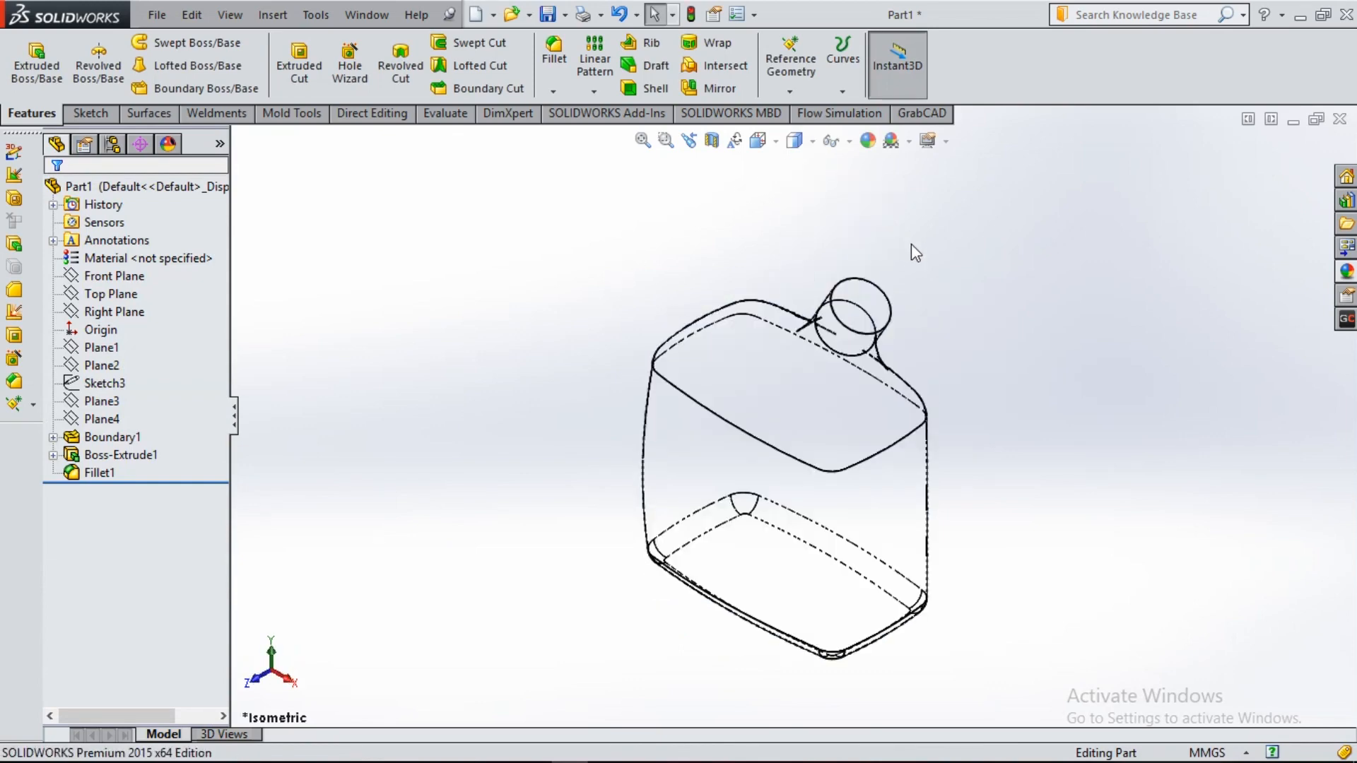
{"action": "key", "text": "space"}
{"action": "left_click", "coordinate": [817, 313]}
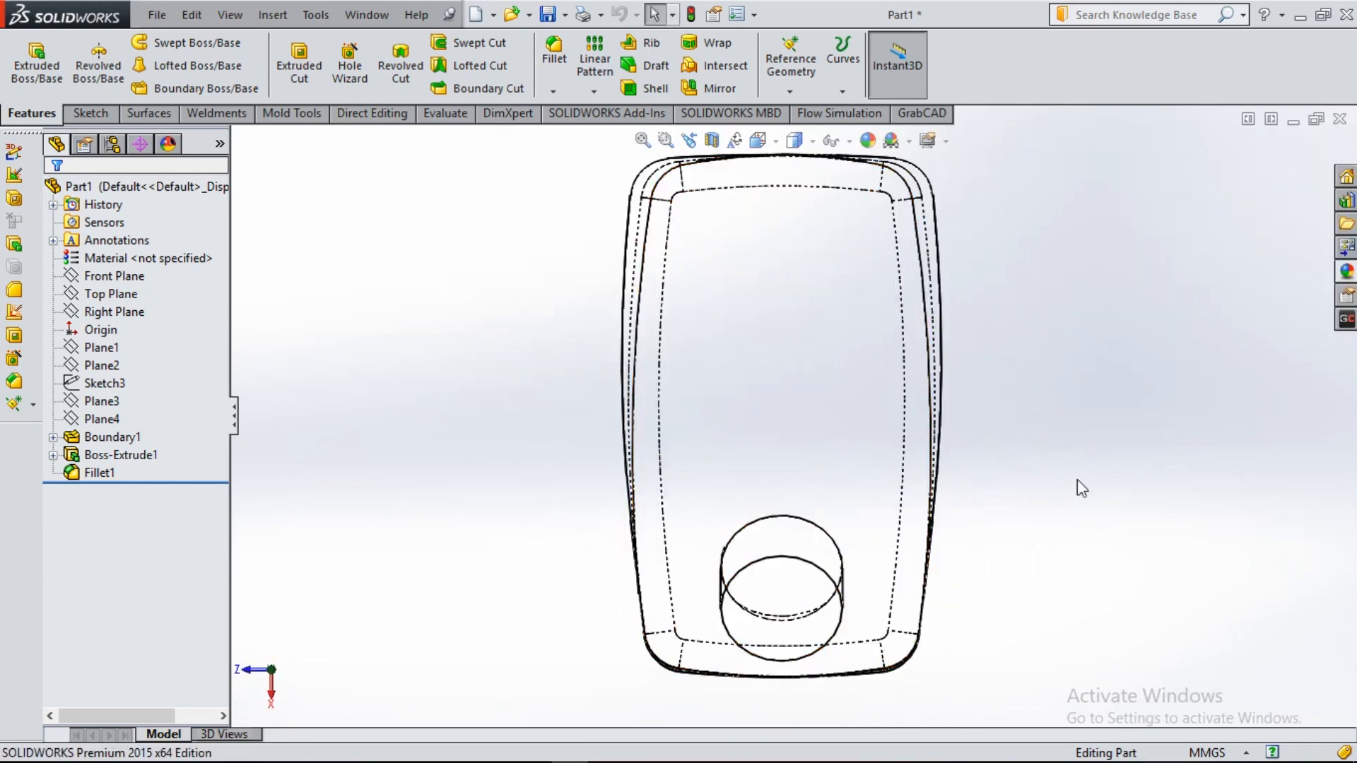
{"action": "key", "text": "ctrl+7"}
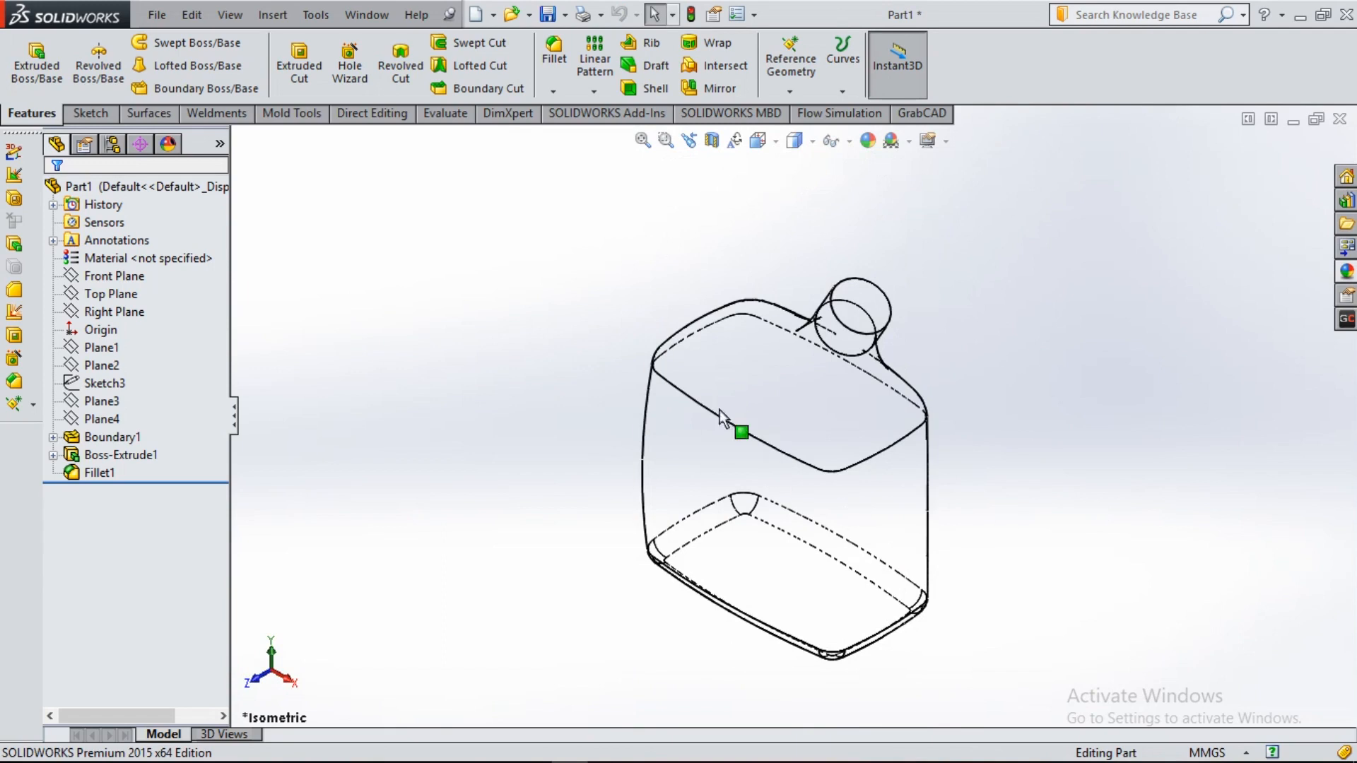
{"action": "left_click", "coordinate": [811, 145]}
{"action": "left_click", "coordinate": [801, 214]}
{"action": "left_click", "coordinate": [795, 141]}
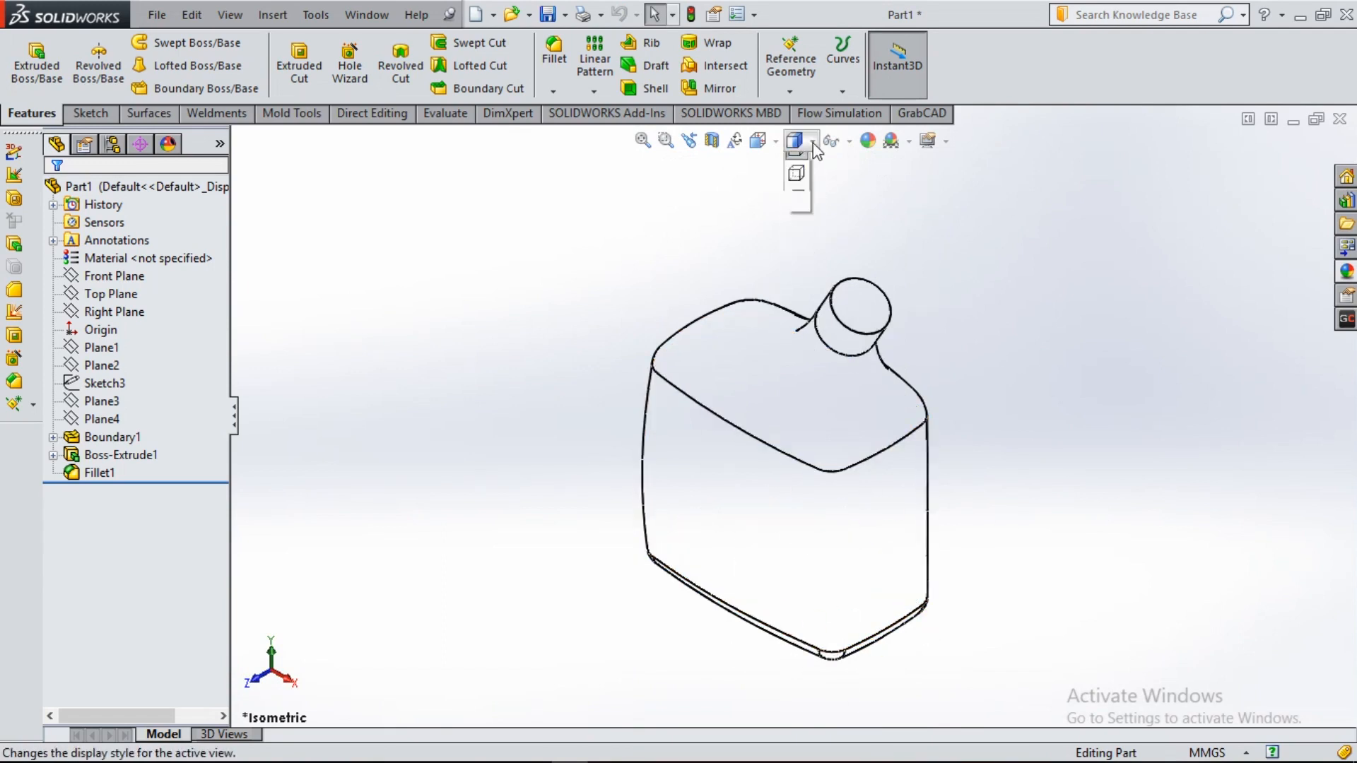
{"action": "left_click", "coordinate": [803, 170]}
- Shell the bottle to a 1.5 mm wall thickness, removing the circular end face of the neck and previewing the result
{"action": "left_click", "coordinate": [663, 87]}
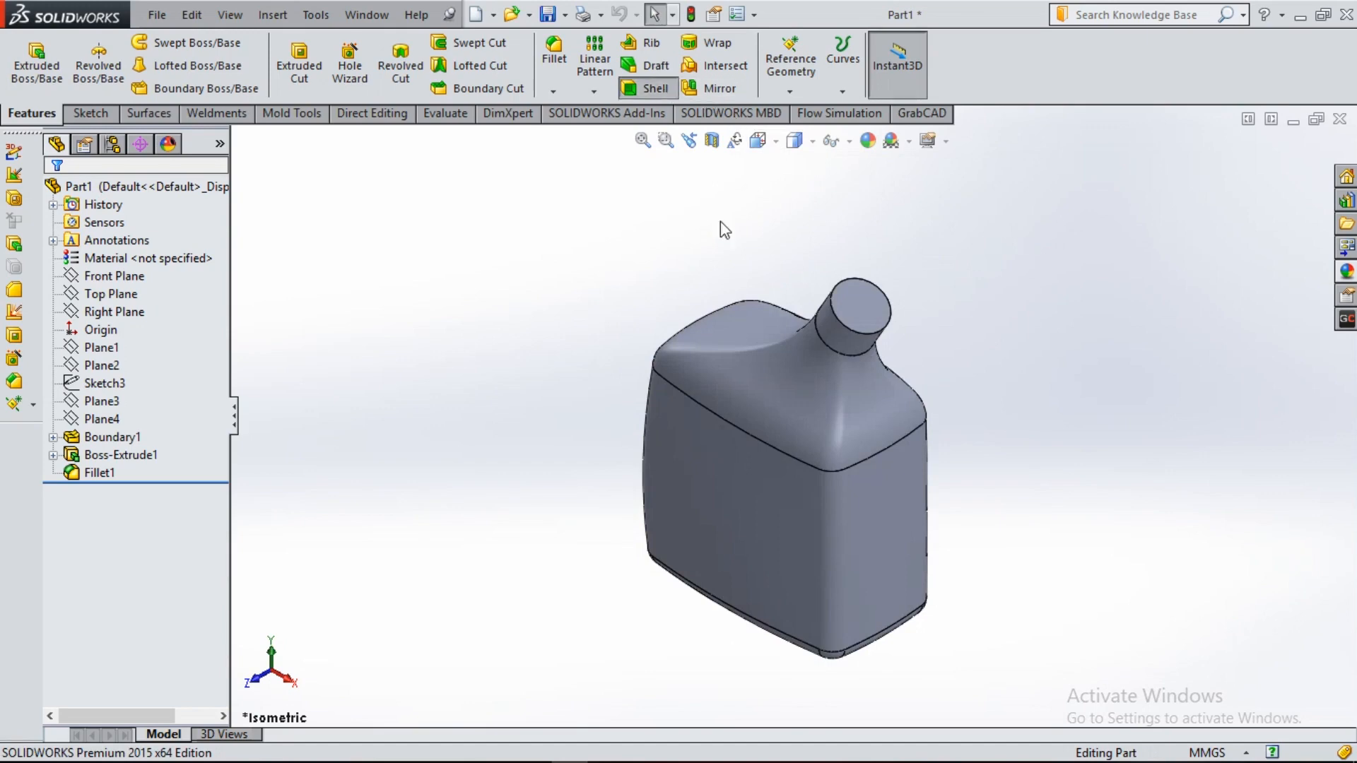
{"action": "left_click", "coordinate": [859, 307]}
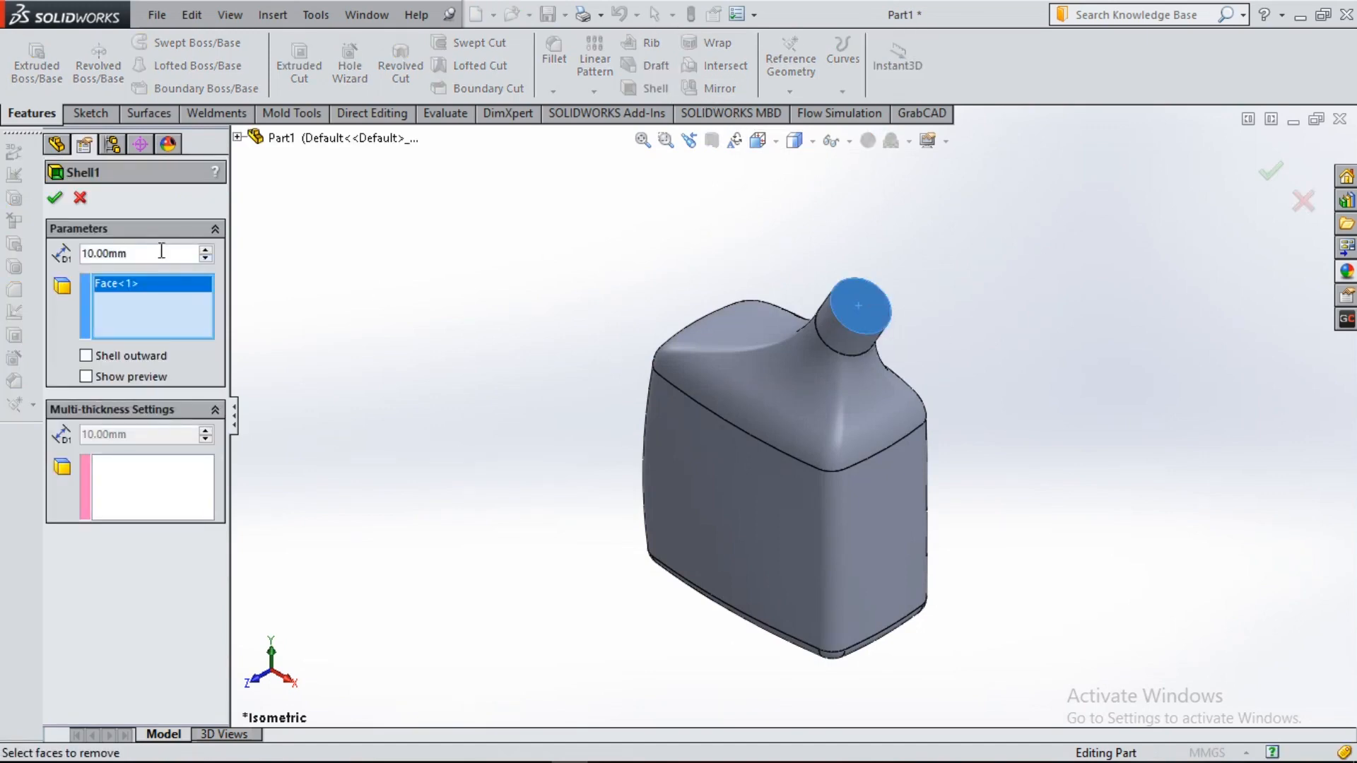
{"action": "type", "text": "2"}
{"action": "key", "text": "Return"}
{"action": "left_click", "coordinate": [86, 376]}
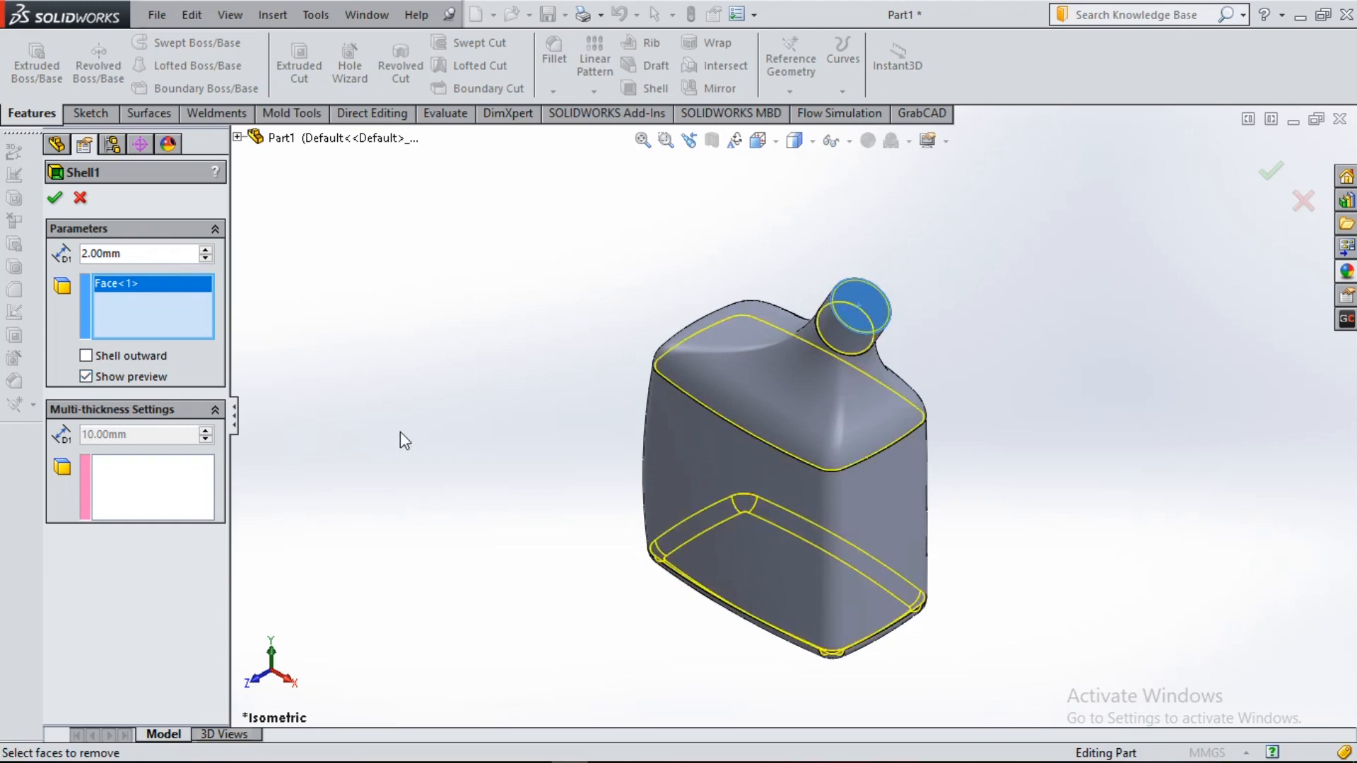
{"action": "double_click", "coordinate": [129, 253]}
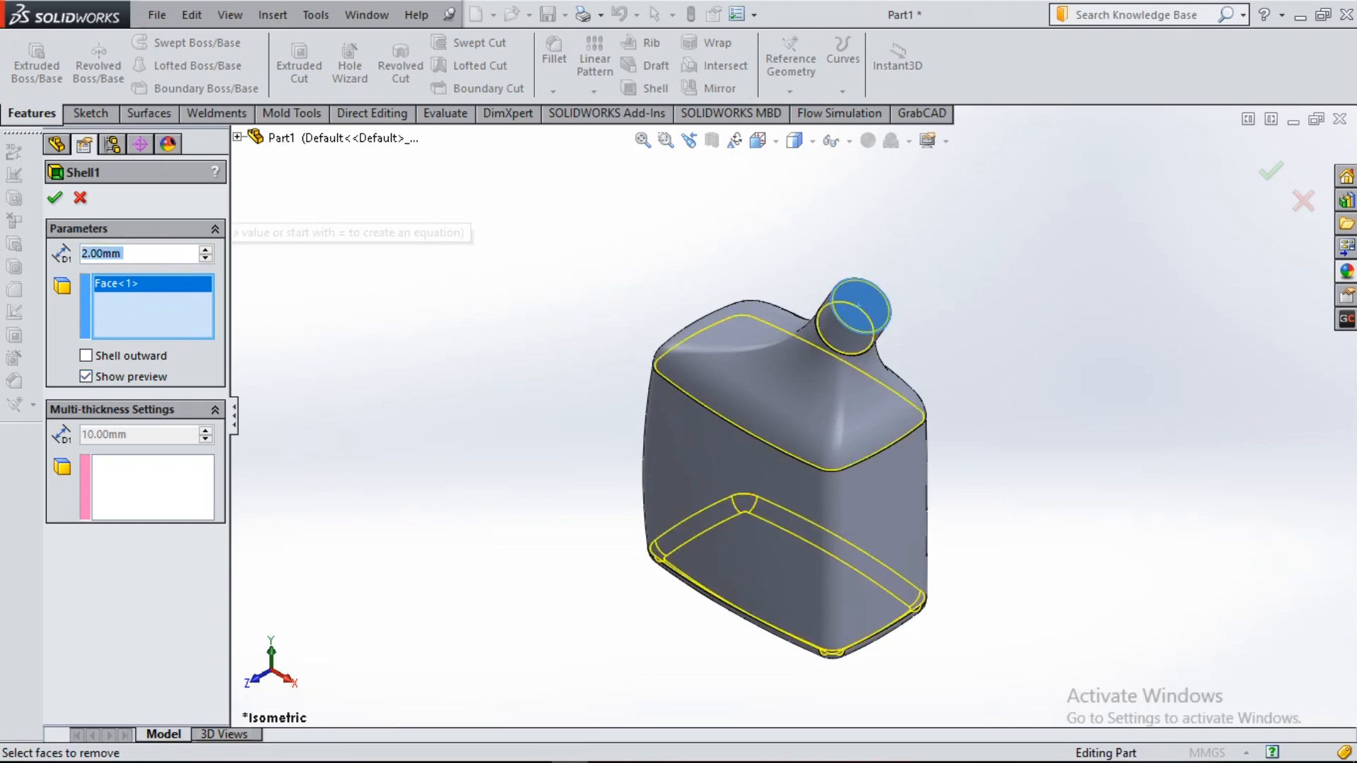
{"action": "type", "text": "1.5"}
{"action": "key", "text": "Return"}
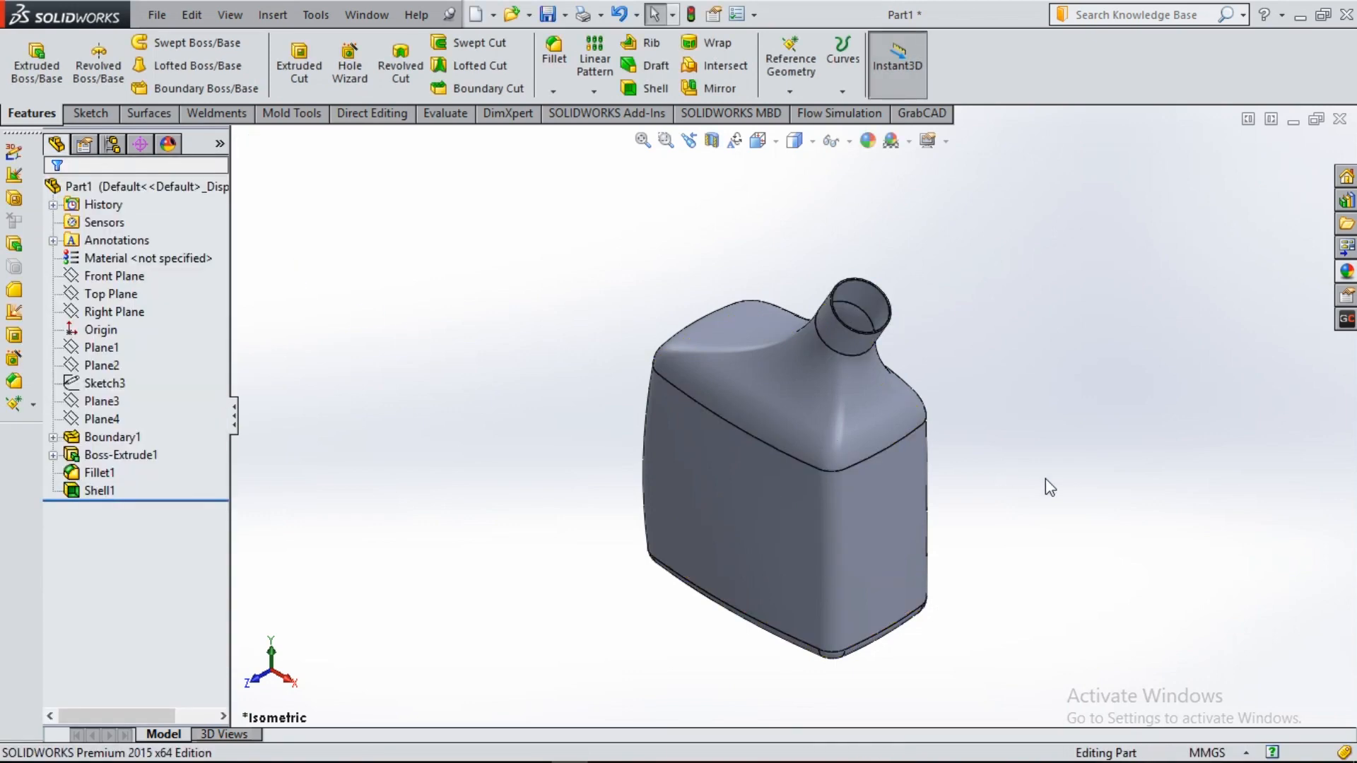
- Show Plane3, the tilted reference plane at the bottle's neck
{"action": "scroll", "coordinate": [1046, 477], "scroll_direction": "up", "scroll_amount": 1}
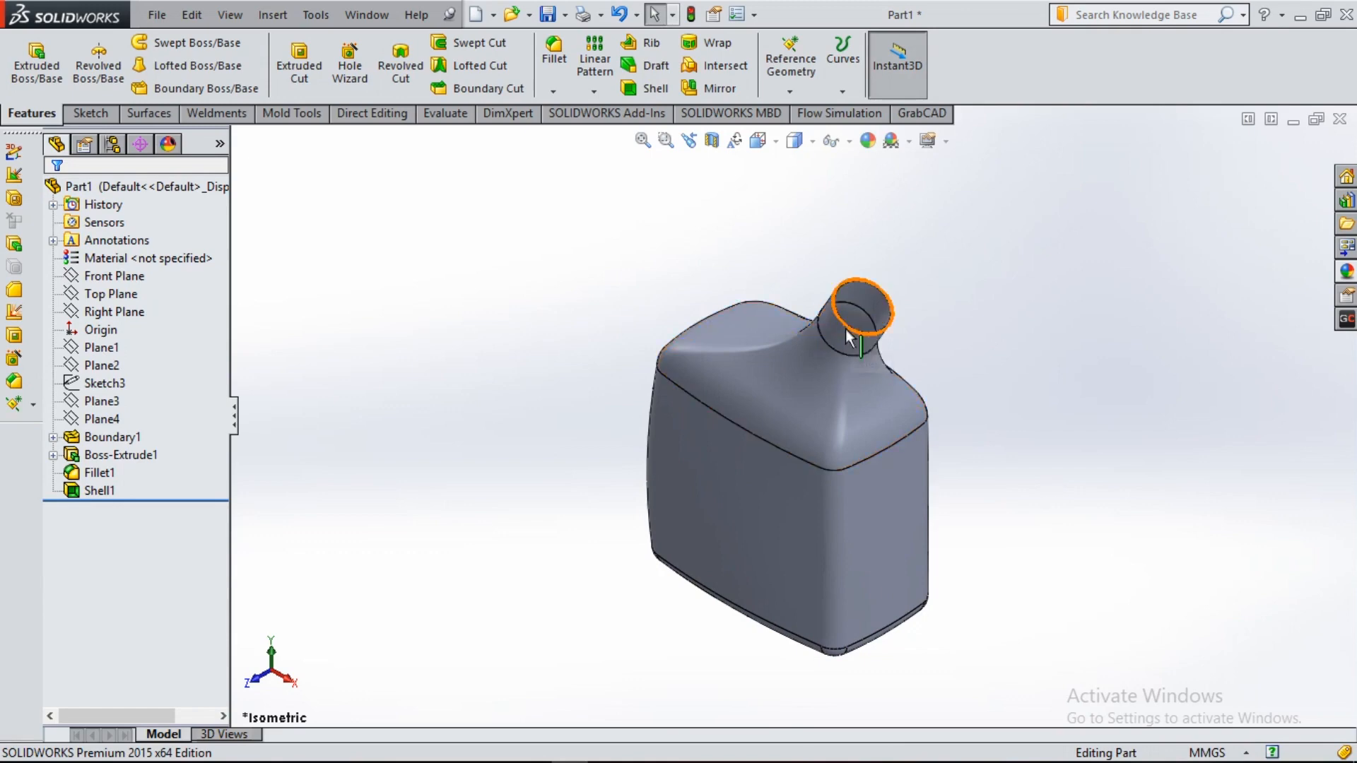
{"action": "left_click", "coordinate": [101, 420]}
{"action": "left_click", "coordinate": [102, 367]}
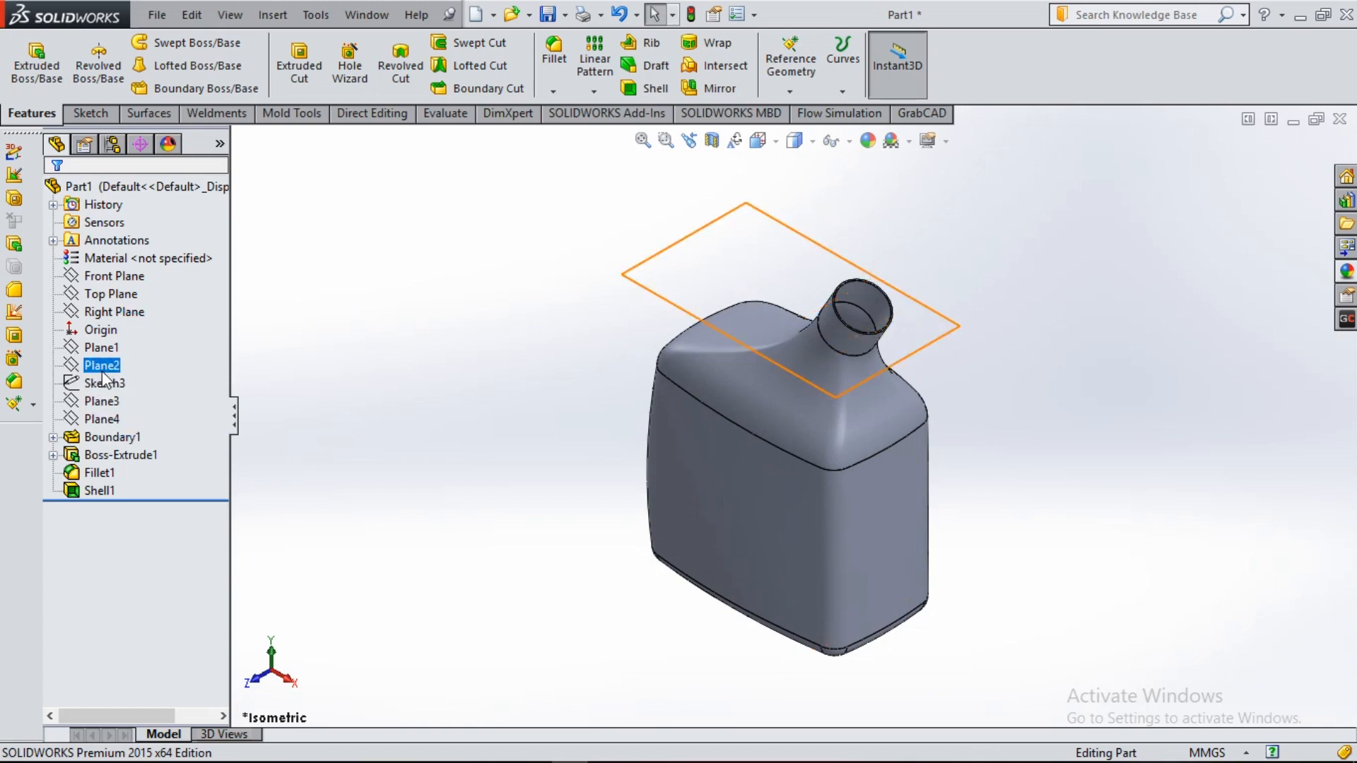
{"action": "left_click", "coordinate": [108, 401]}
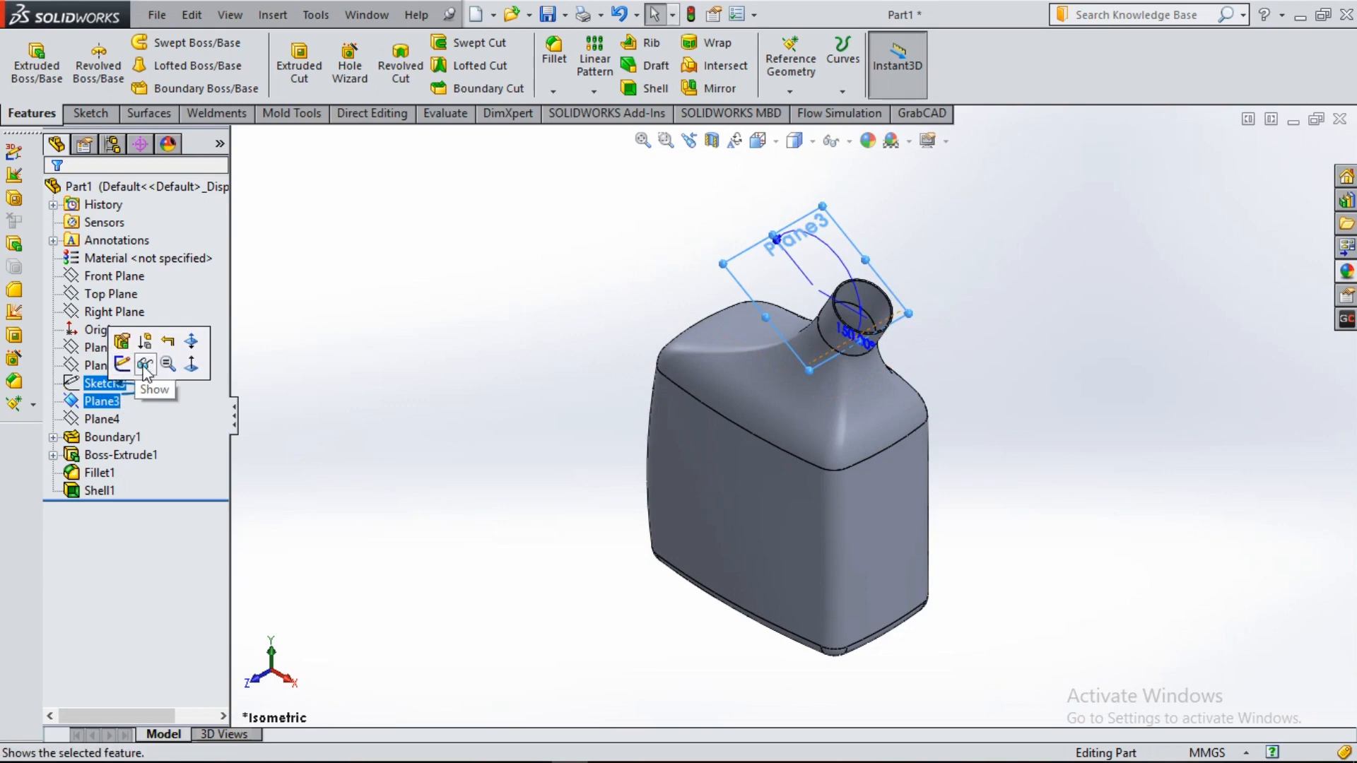
{"action": "left_click", "coordinate": [145, 365]}
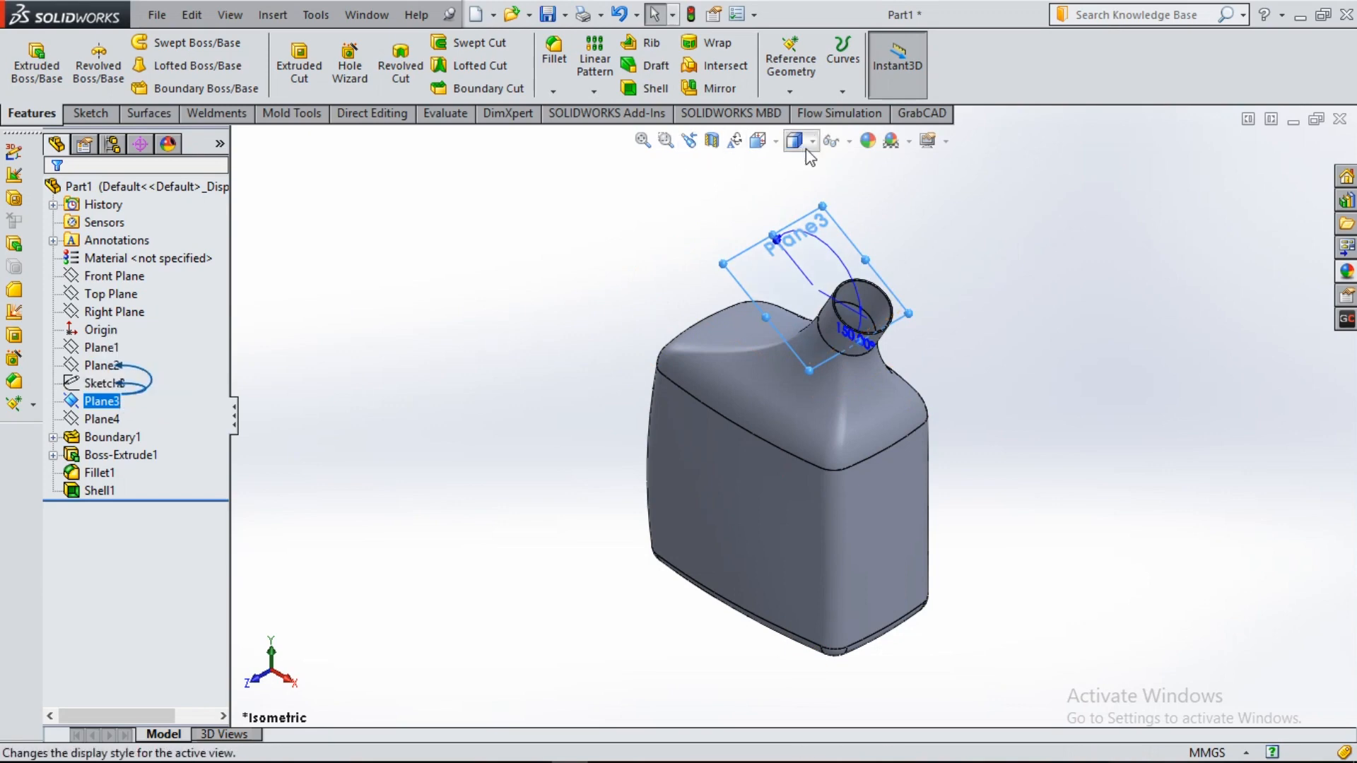
- Start a new reference plane and show Sketch3, the construction line at the base of the neck
{"action": "left_click", "coordinate": [790, 92]}
{"action": "left_click", "coordinate": [810, 112]}
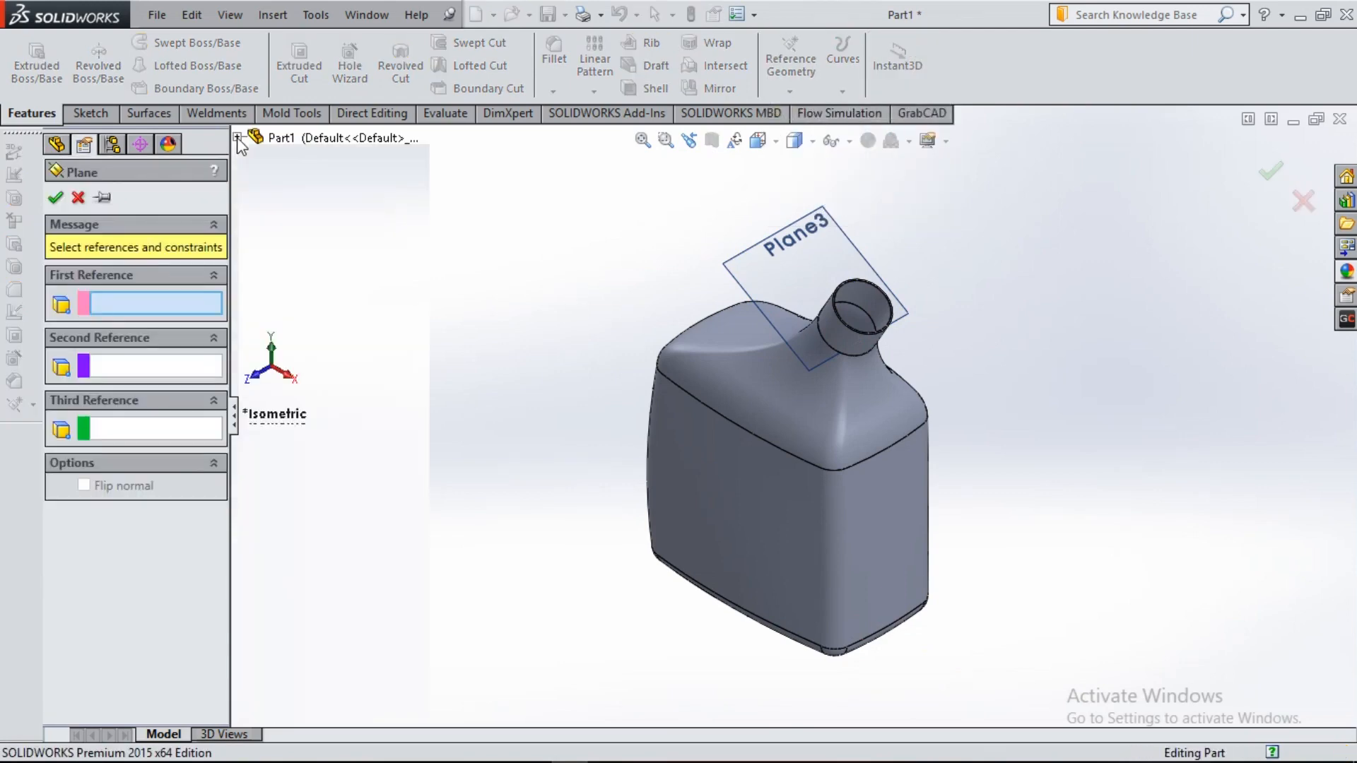
{"action": "left_click", "coordinate": [238, 137]}
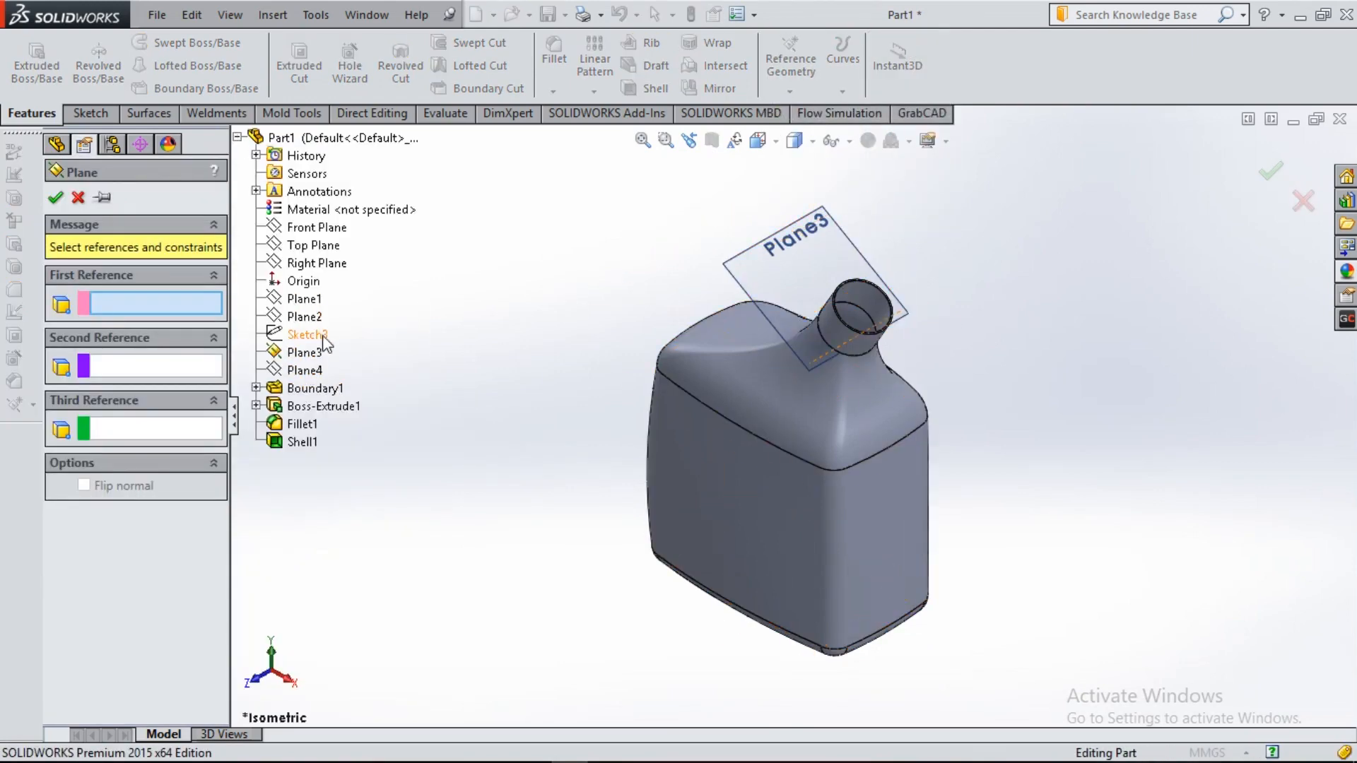
{"action": "right_click", "coordinate": [316, 343]}
{"action": "left_click", "coordinate": [368, 364]}
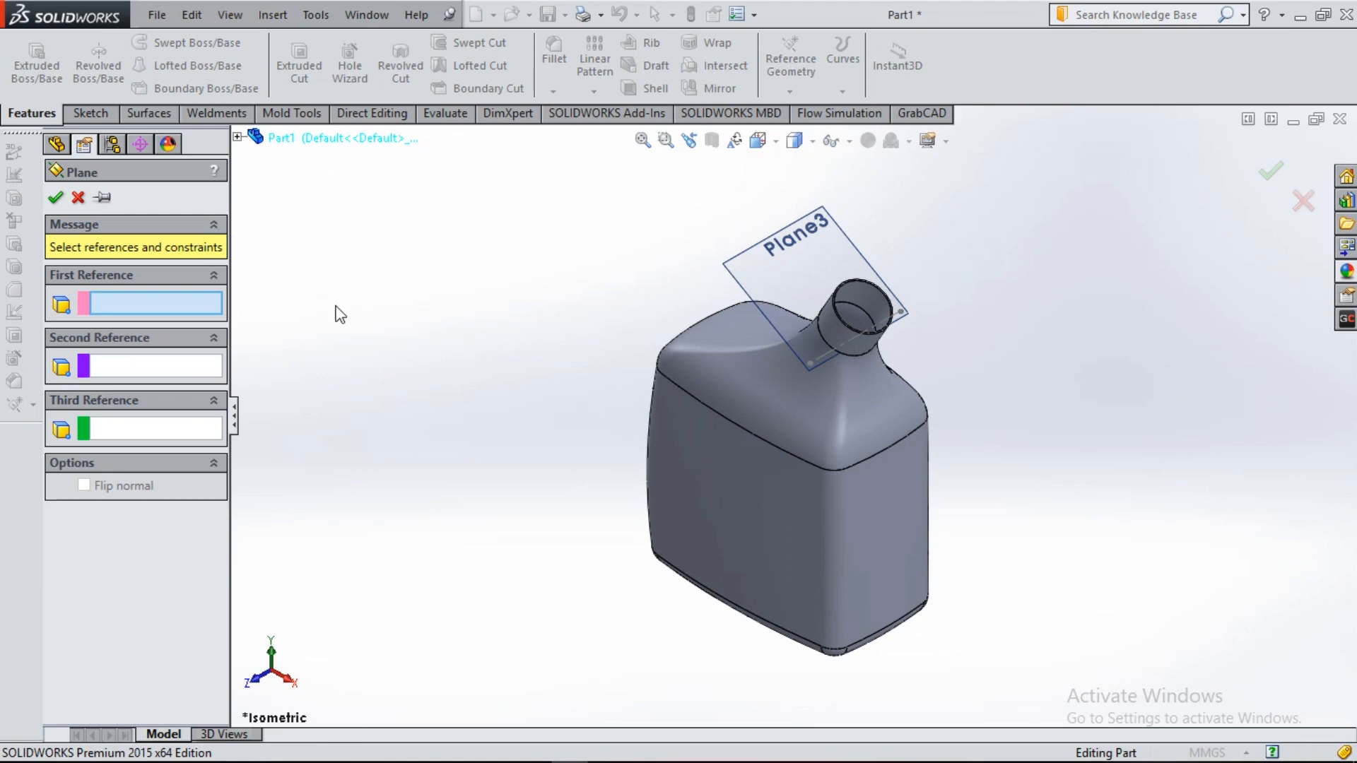
- Show Sketch4, the neck circle sketch inside Boundary1, and hide Sketch3
{"action": "left_click", "coordinate": [238, 138]}
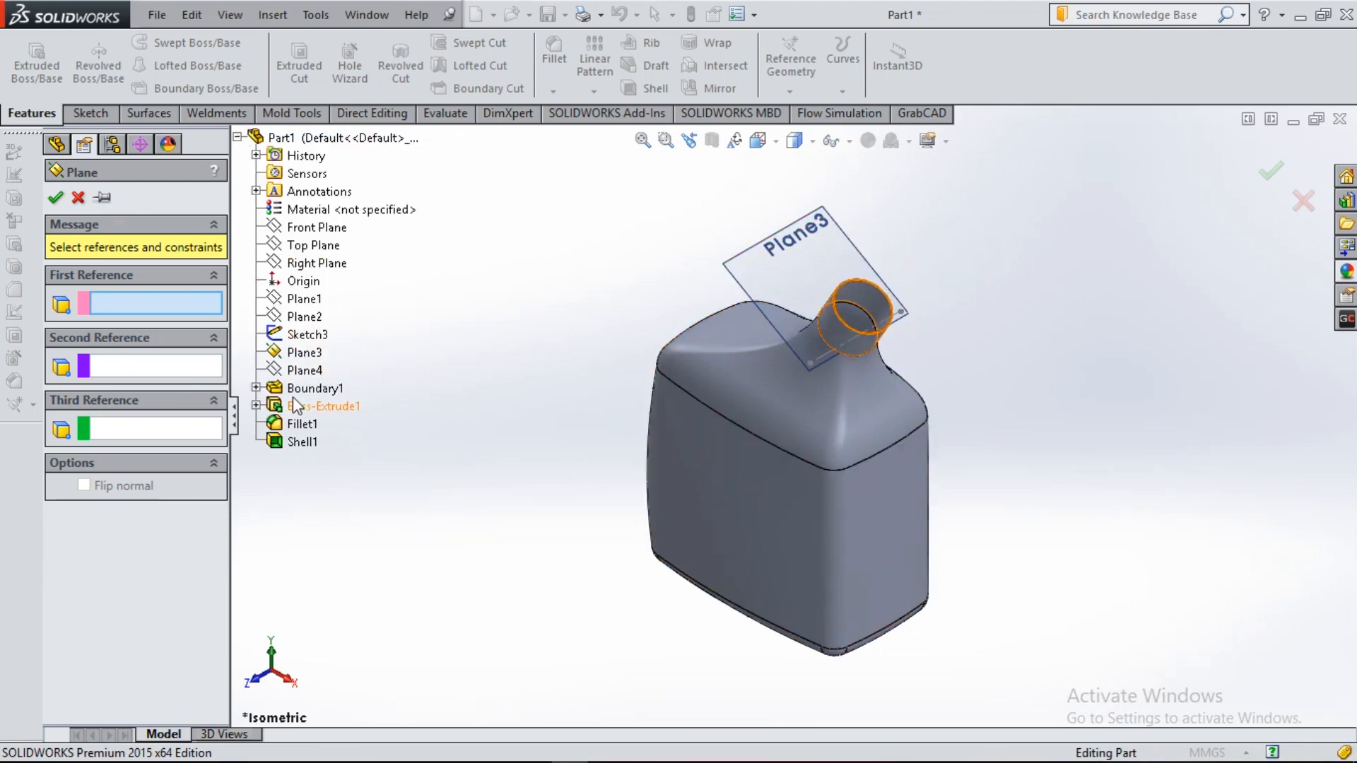
{"action": "left_click", "coordinate": [256, 389]}
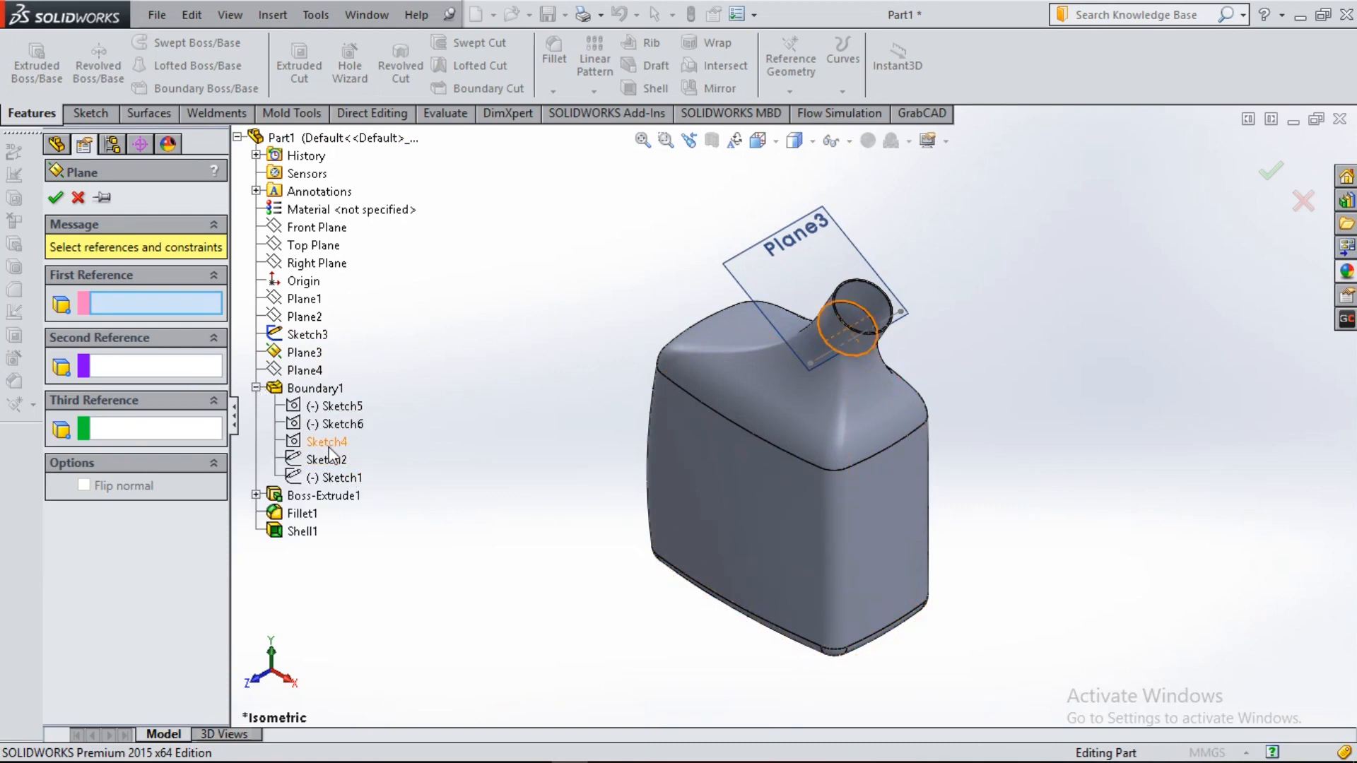
{"action": "right_click", "coordinate": [331, 448]}
{"action": "left_click", "coordinate": [386, 482]}
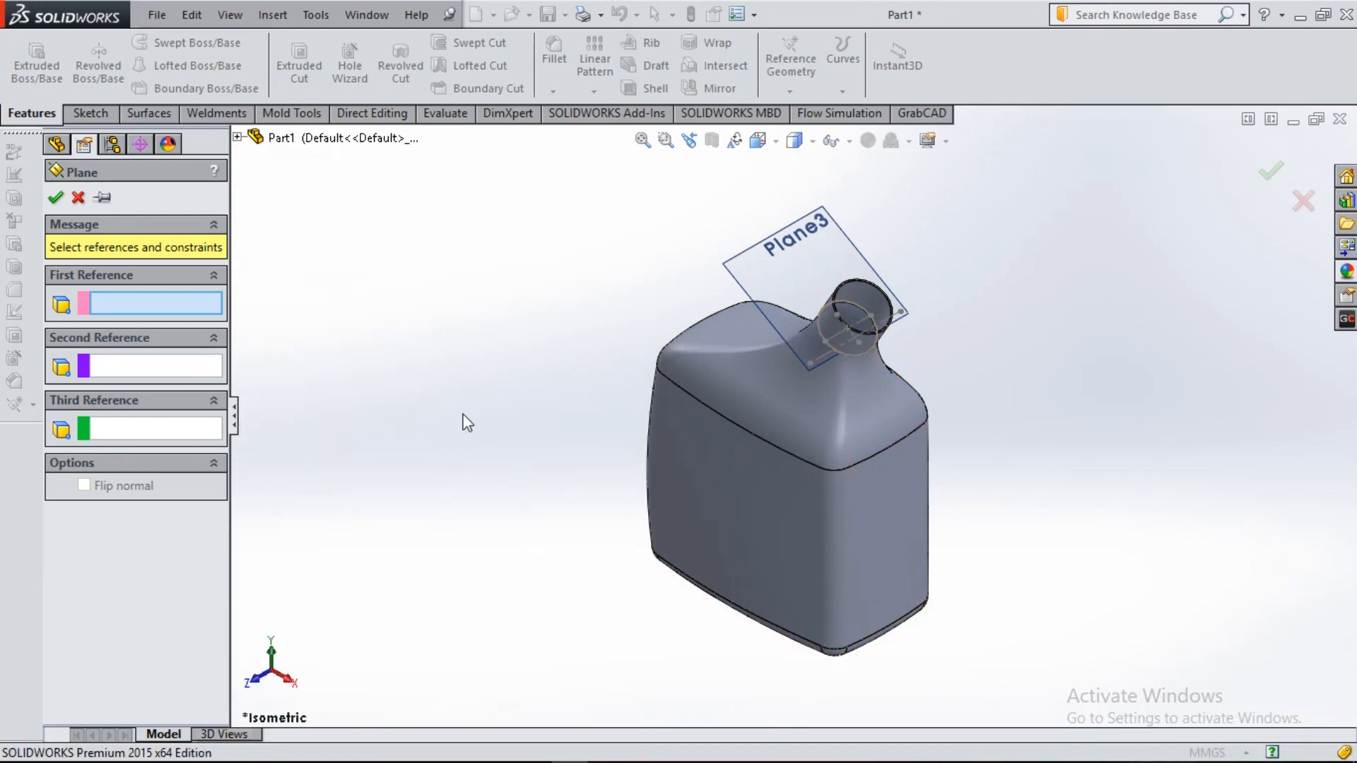
{"action": "left_click", "coordinate": [238, 138]}
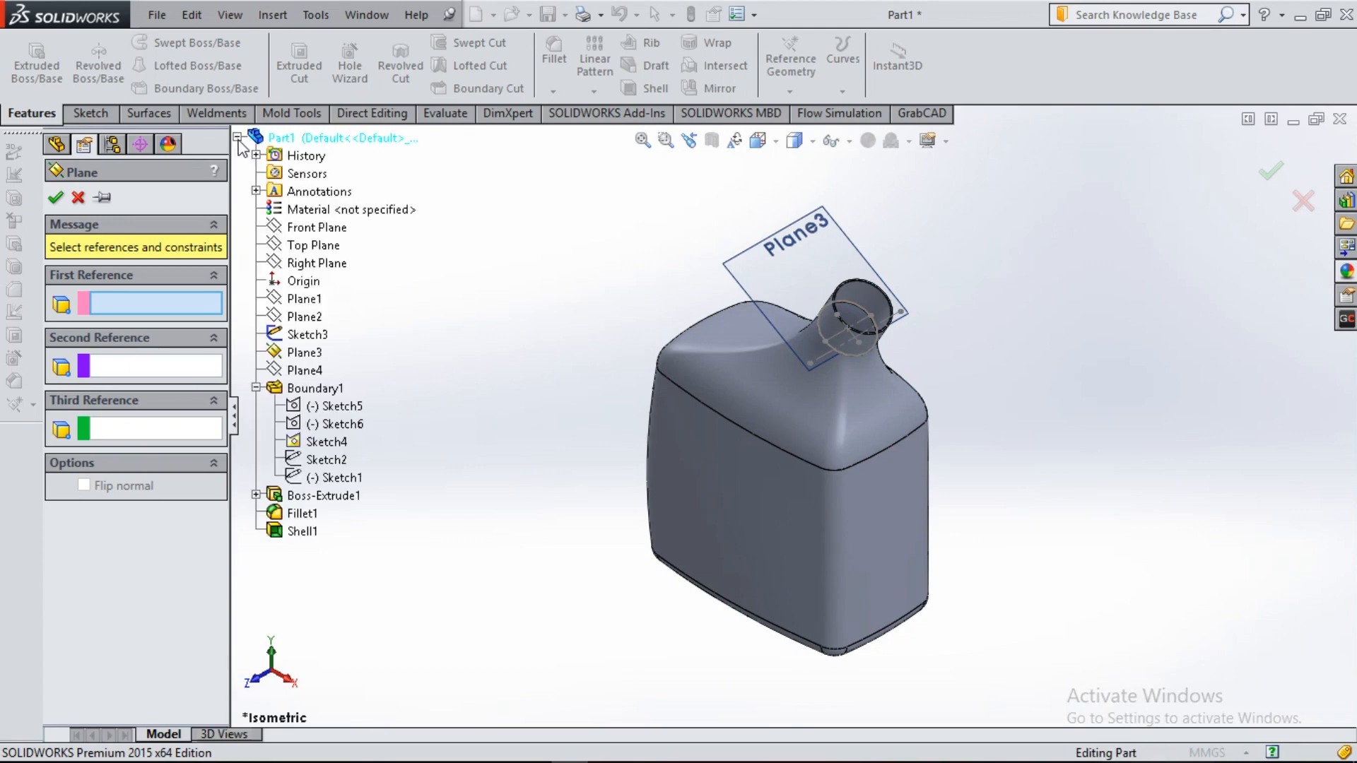
{"action": "right_click", "coordinate": [316, 338]}
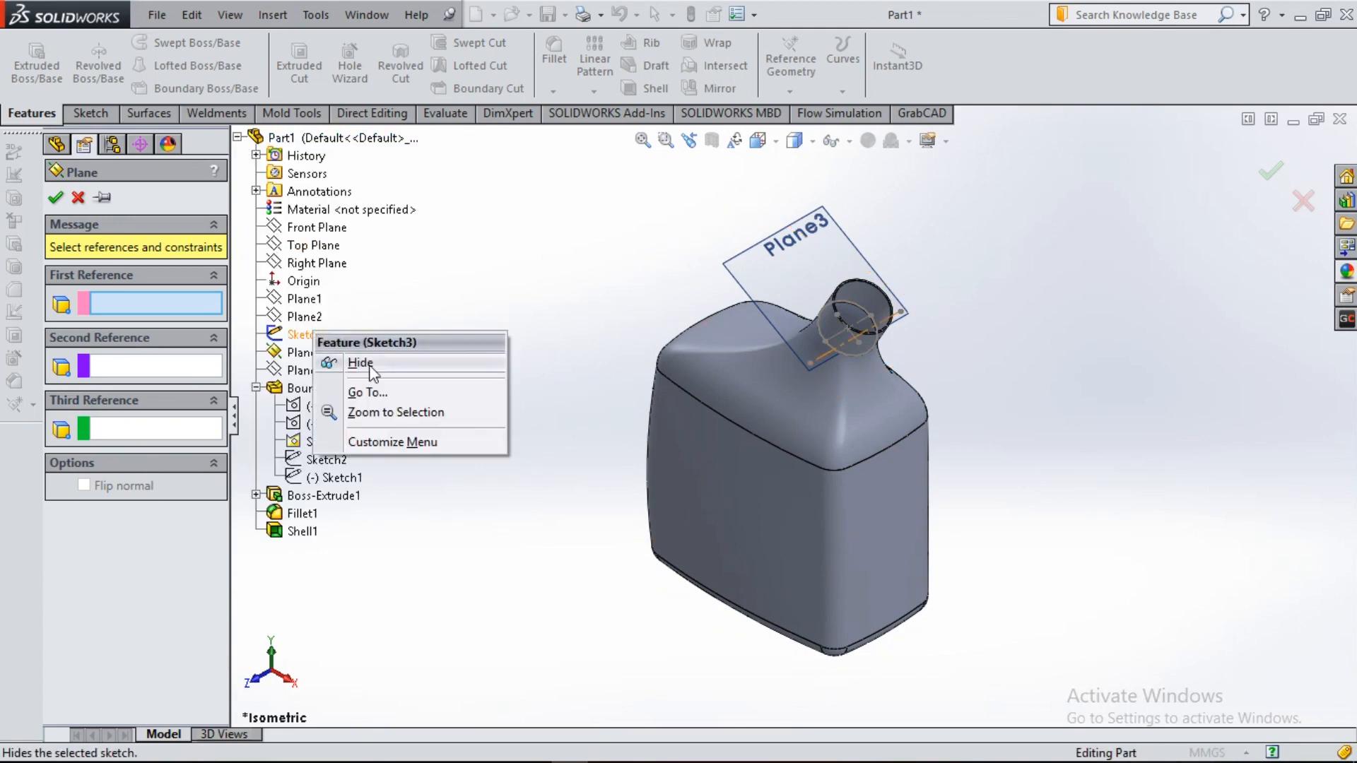
{"action": "left_click", "coordinate": [370, 368]}
- Create a reference plane at 30° to the Right Plane, coincident with the line across Sketch4's neck circle
{"action": "left_click", "coordinate": [238, 138]}
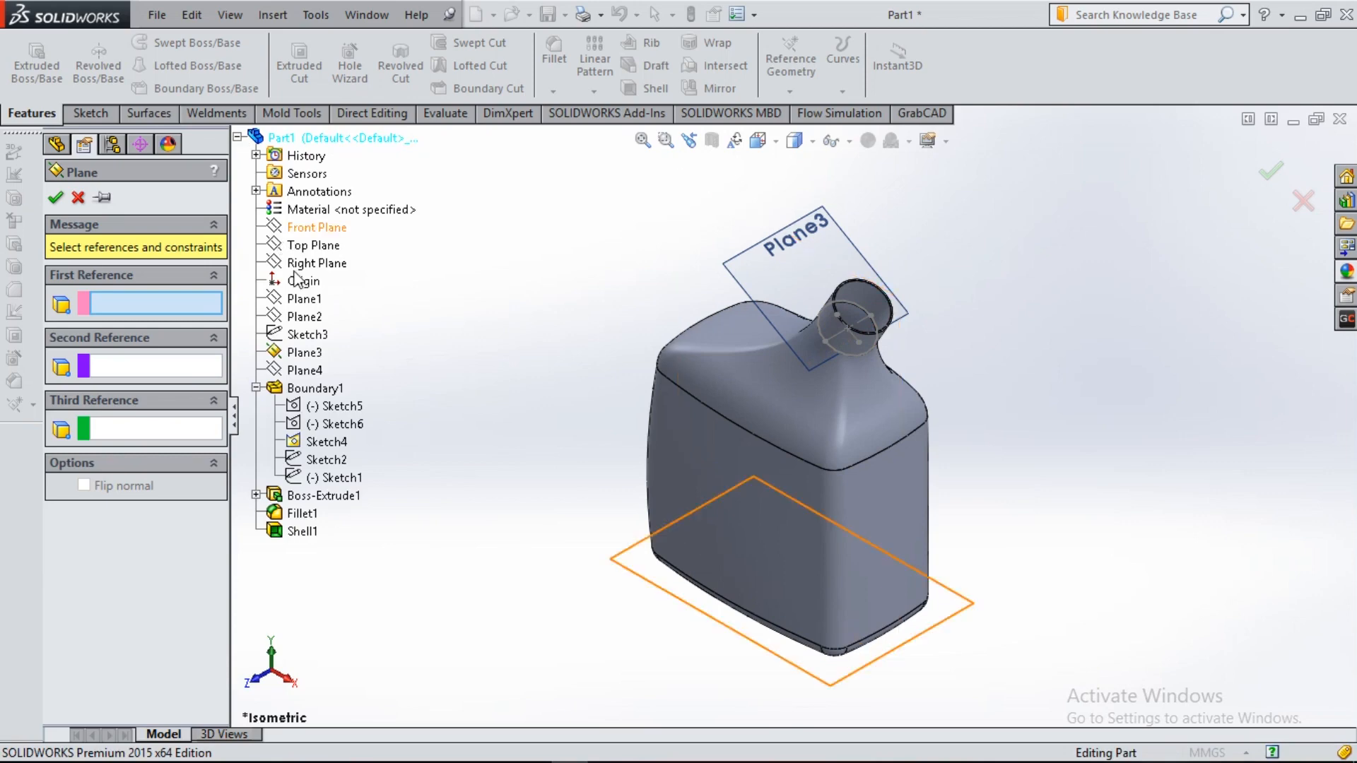
{"action": "left_click", "coordinate": [322, 263]}
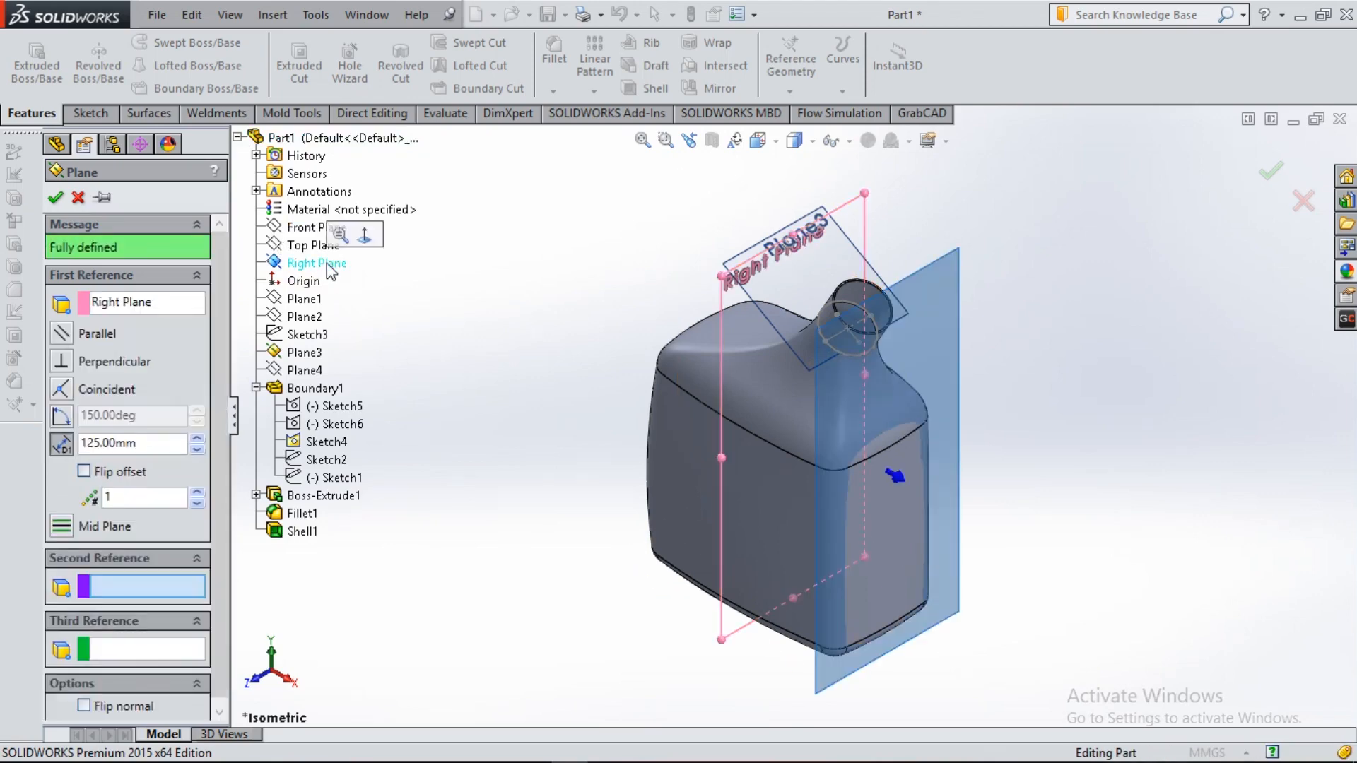
{"action": "left_click", "coordinate": [837, 344]}
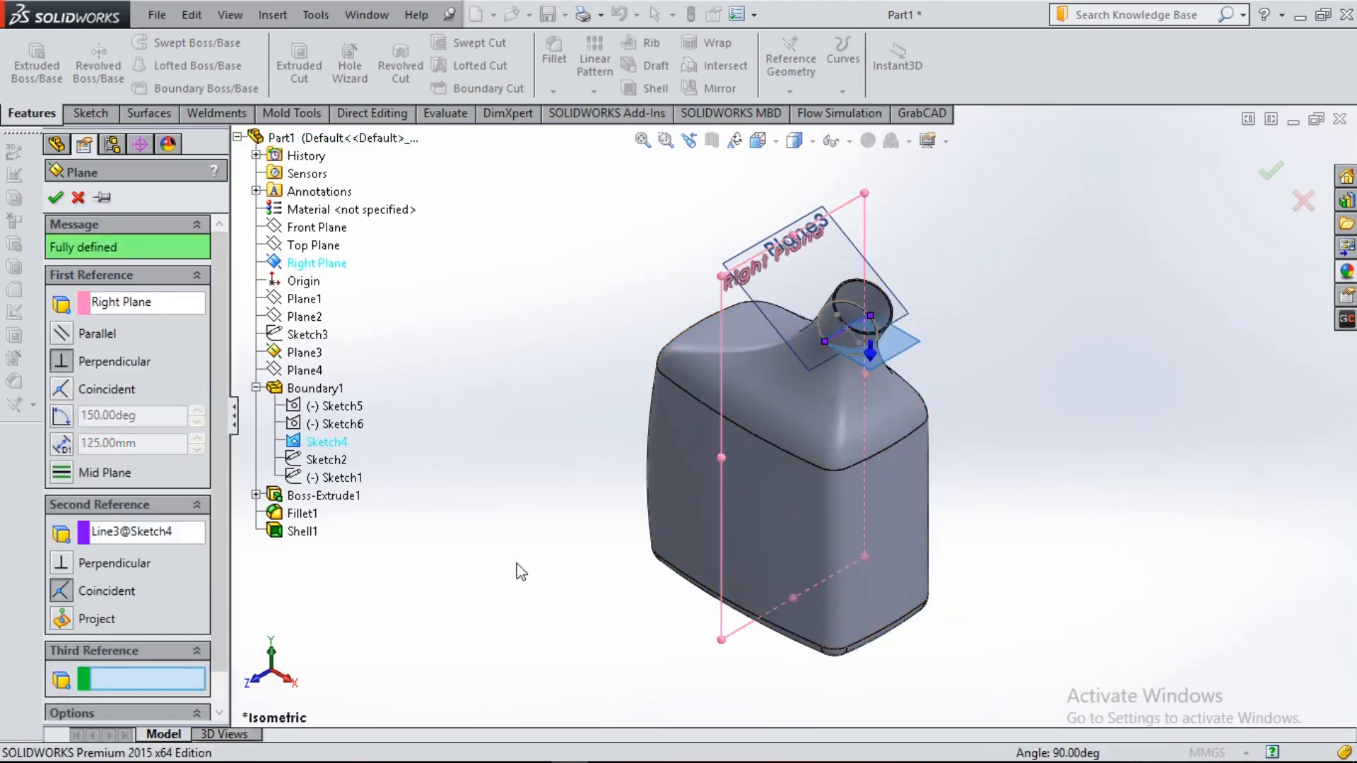
{"action": "key", "text": "space"}
{"action": "left_click", "coordinate": [694, 487]}
{"action": "left_click", "coordinate": [62, 417]}
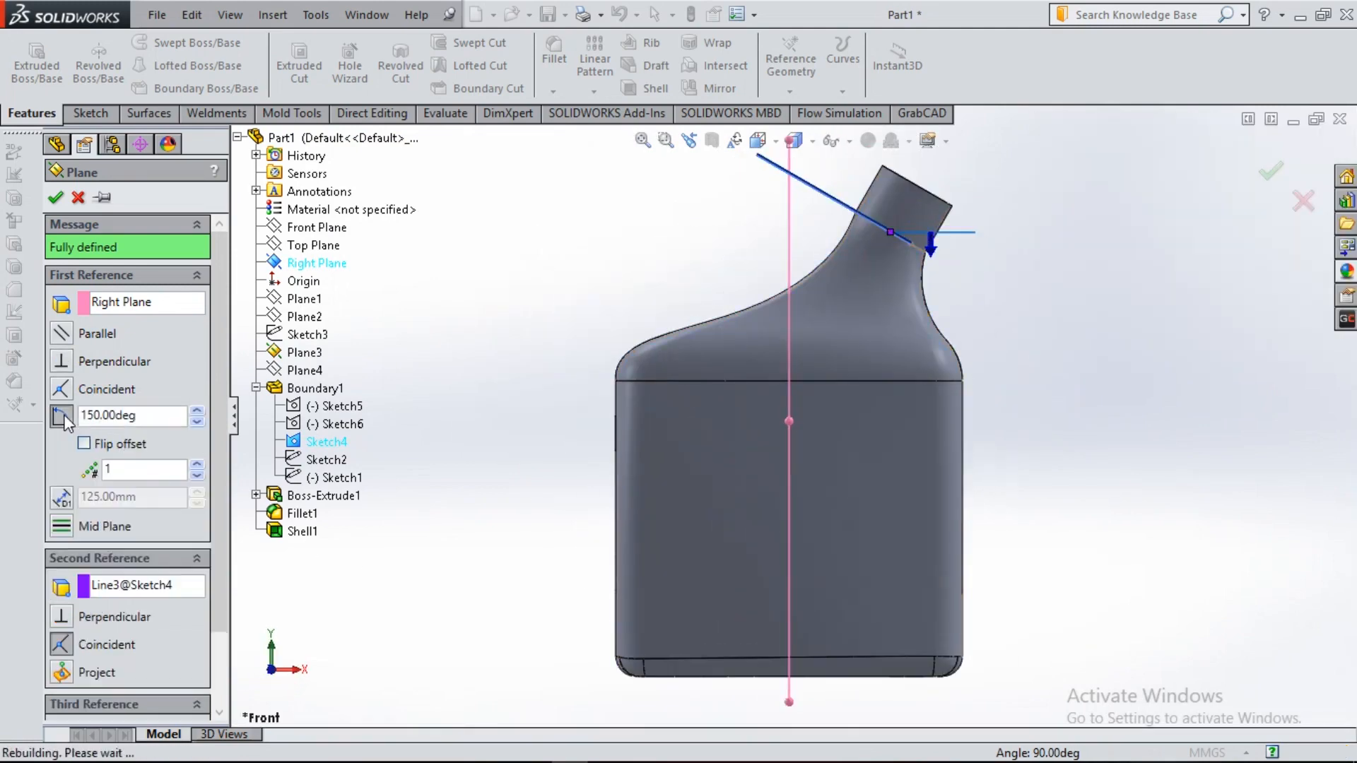
{"action": "left_click", "coordinate": [199, 423]}
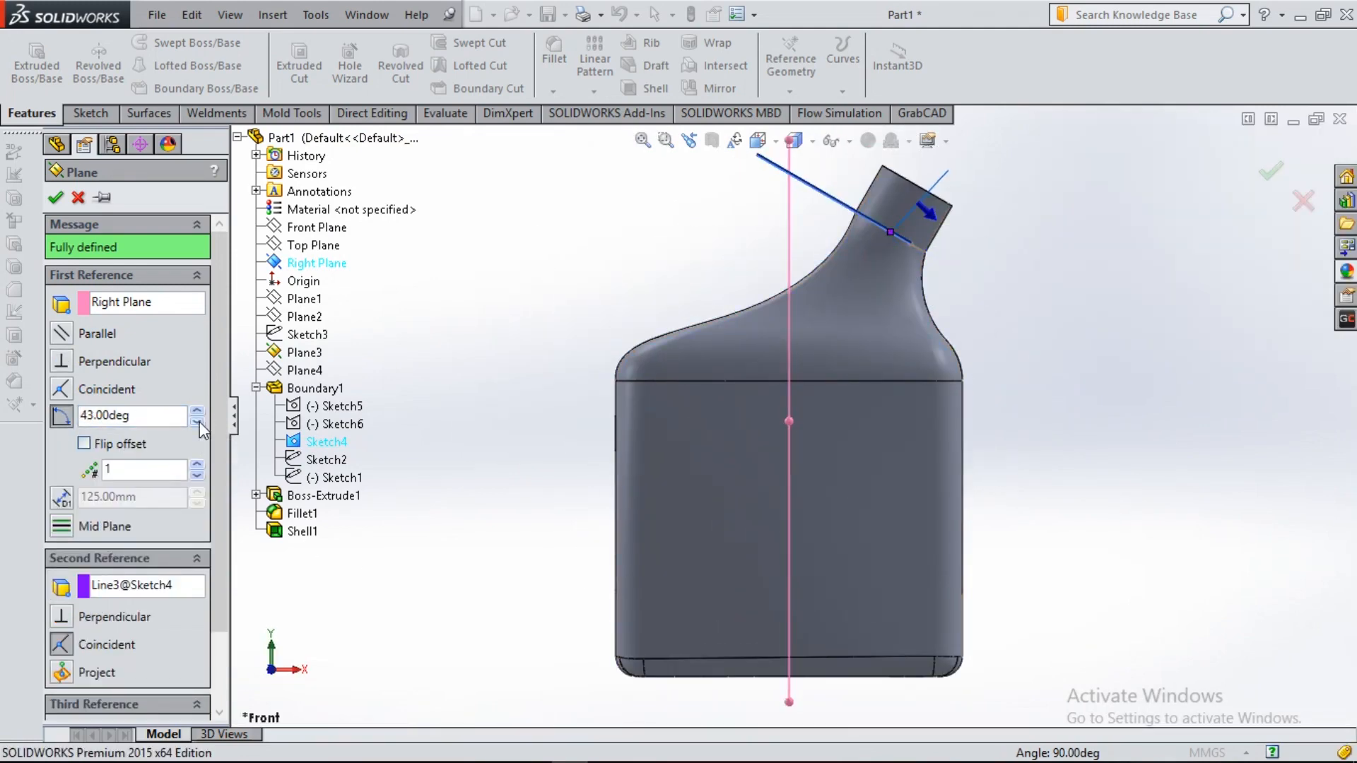
{"action": "left_click", "coordinate": [198, 423]}
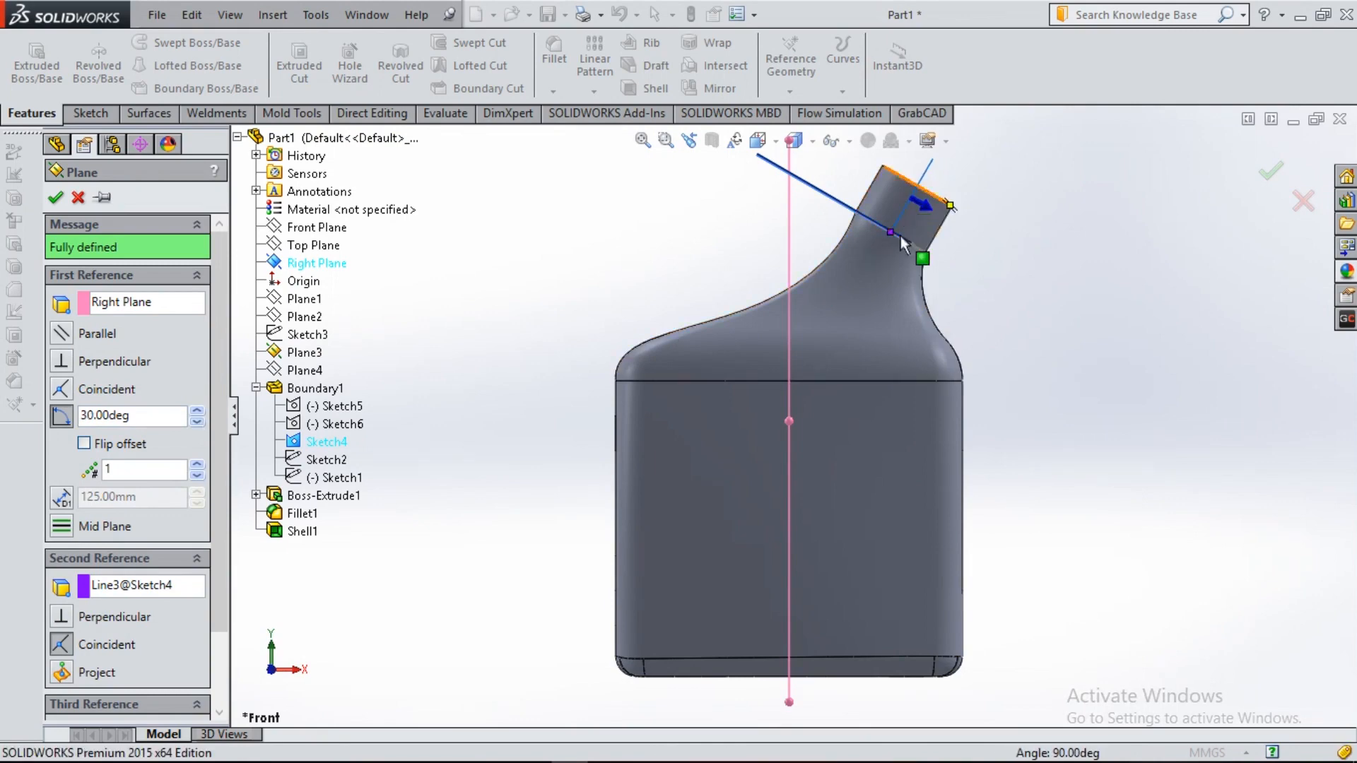
{"action": "left_click", "coordinate": [56, 198]}
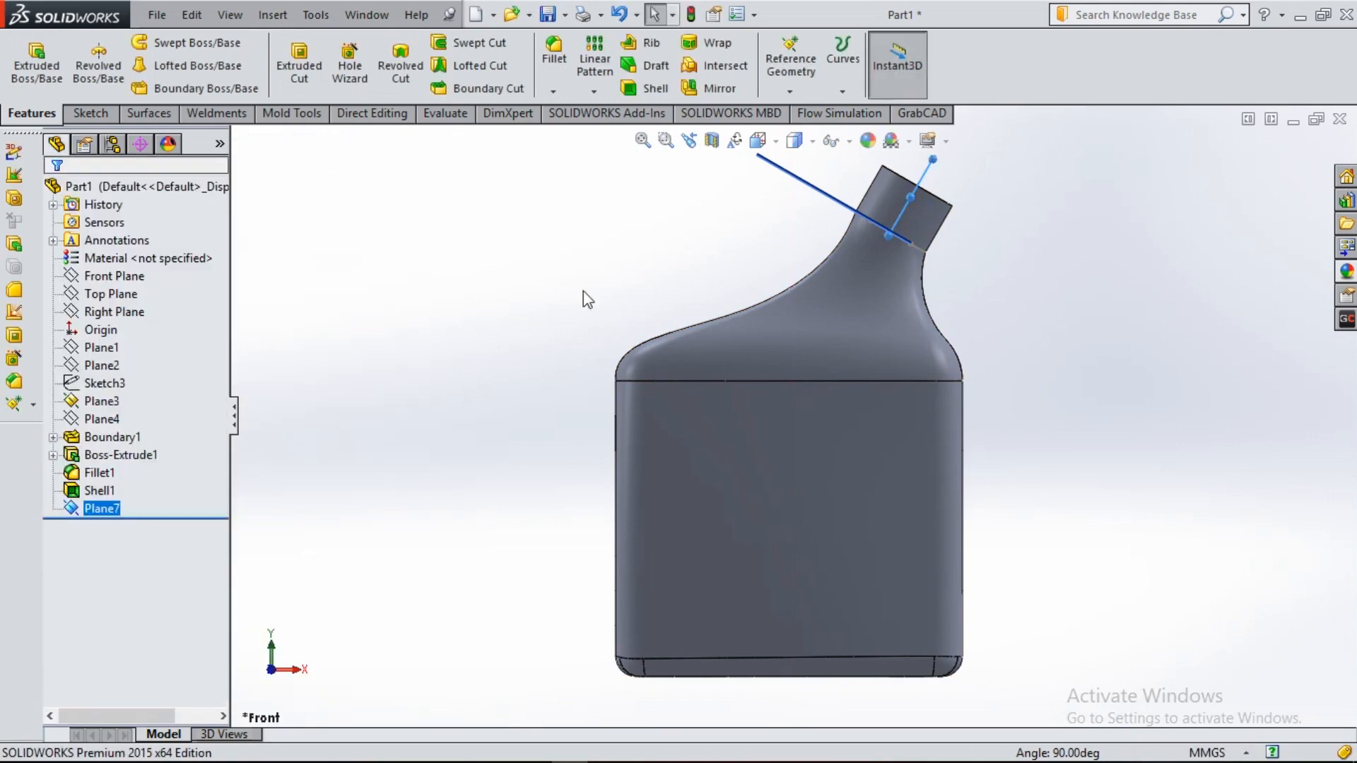
{"action": "left_click", "coordinate": [990, 309]}
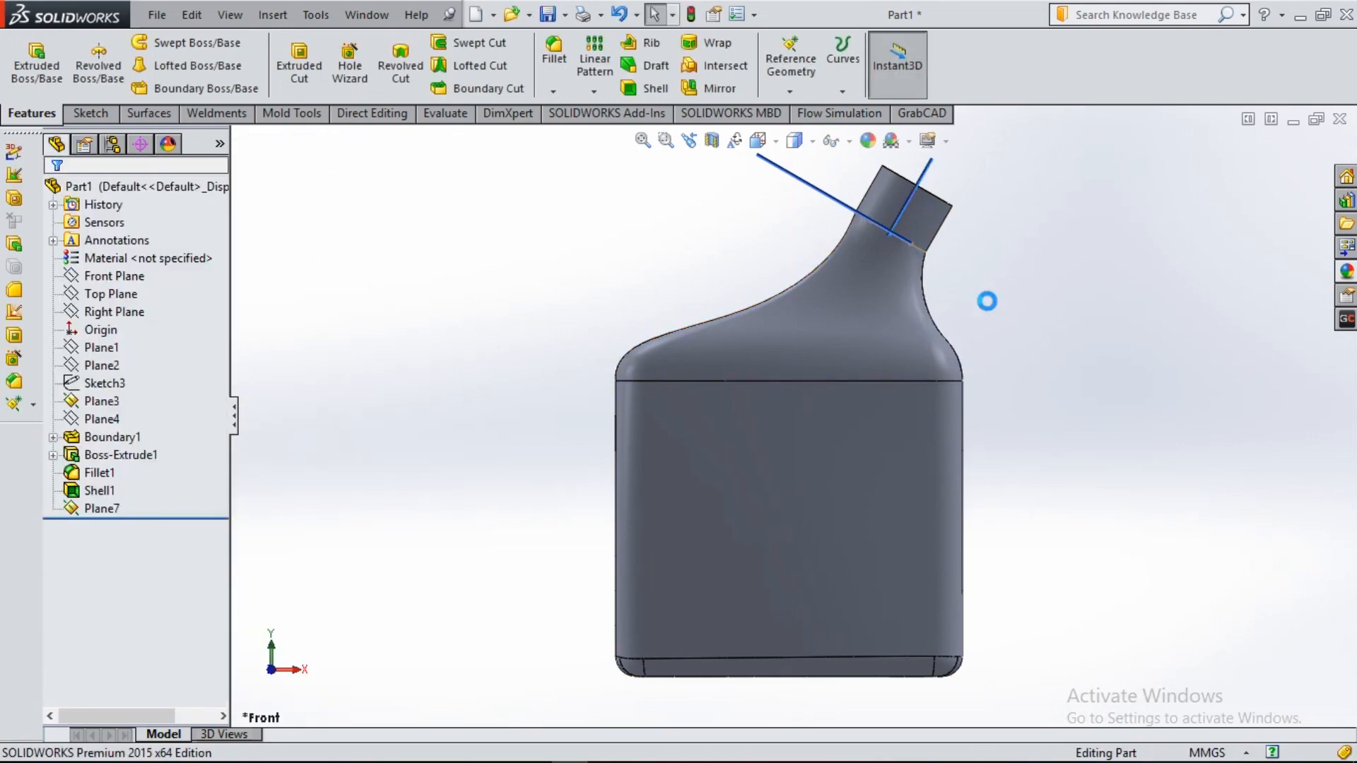
- Start a sketch on Plane3 and convert the neck's base circle from Sketch4 into it
{"action": "key", "text": "ctrl+7"}
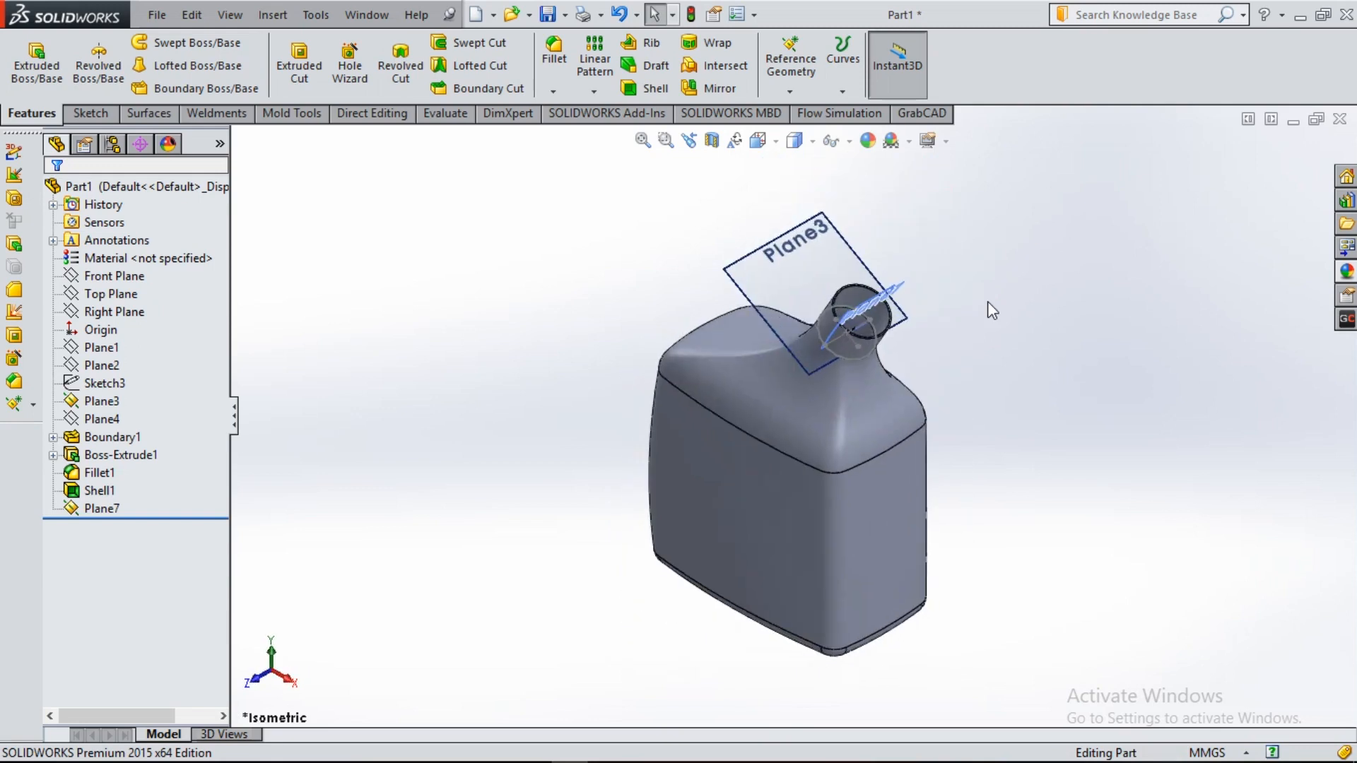
{"action": "left_click", "coordinate": [806, 270]}
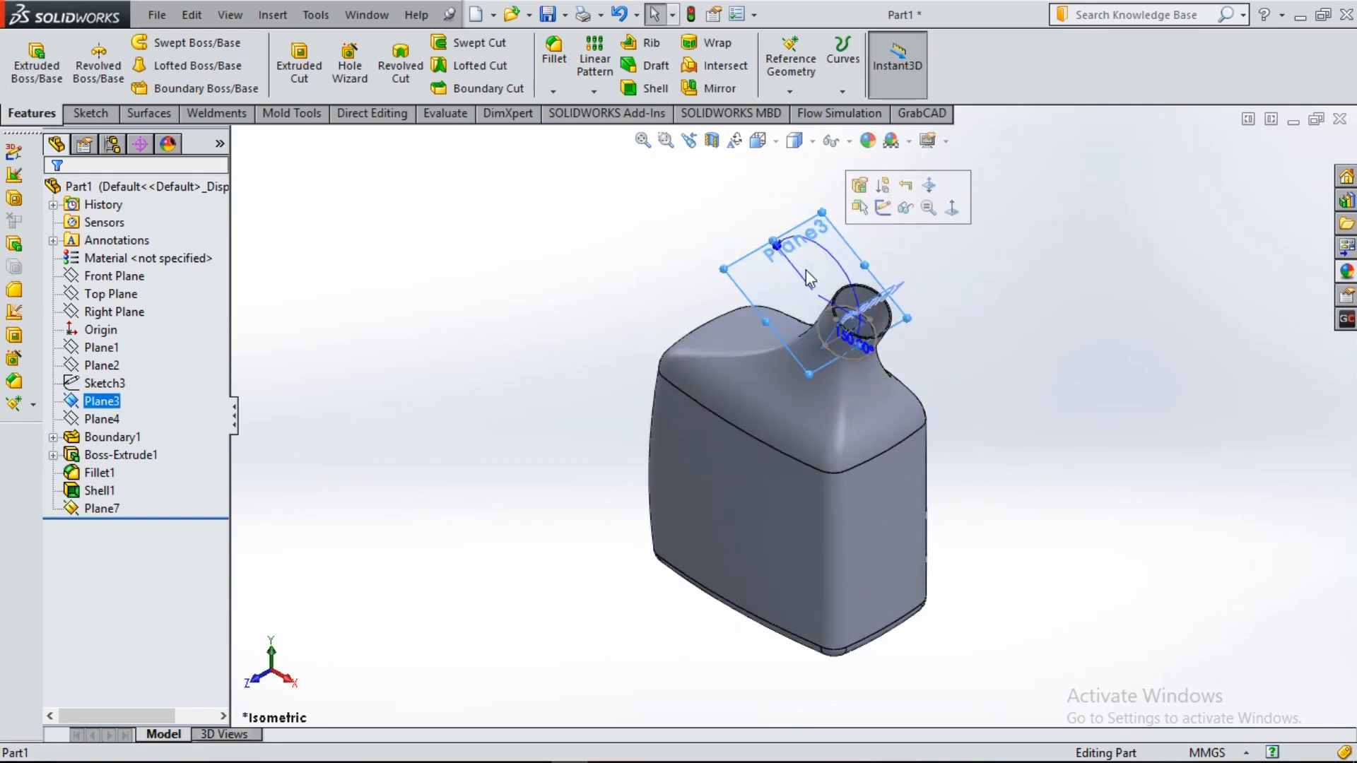
{"action": "left_click", "coordinate": [879, 214]}
{"action": "left_click", "coordinate": [874, 336]}
{"action": "left_click", "coordinate": [309, 71]}
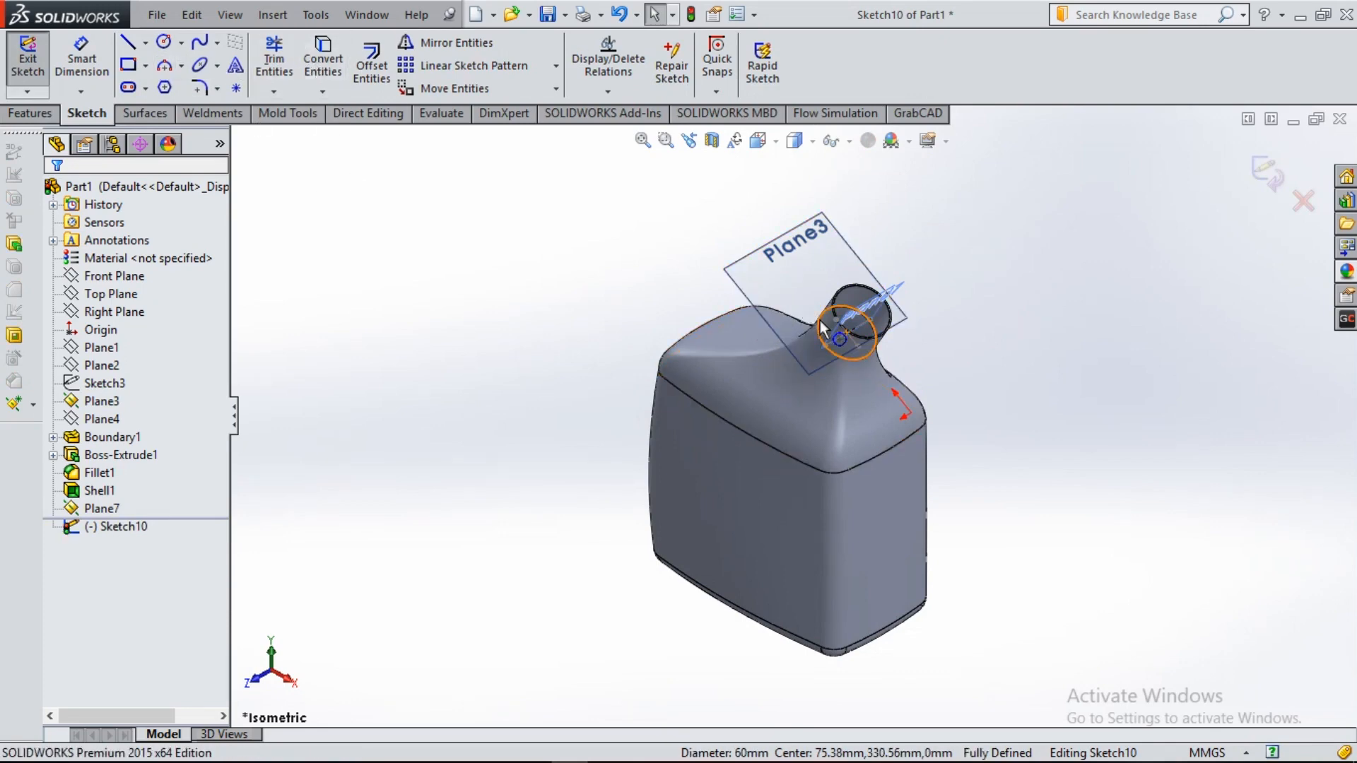
{"action": "left_click", "coordinate": [861, 312]}
{"action": "left_click", "coordinate": [323, 73]}
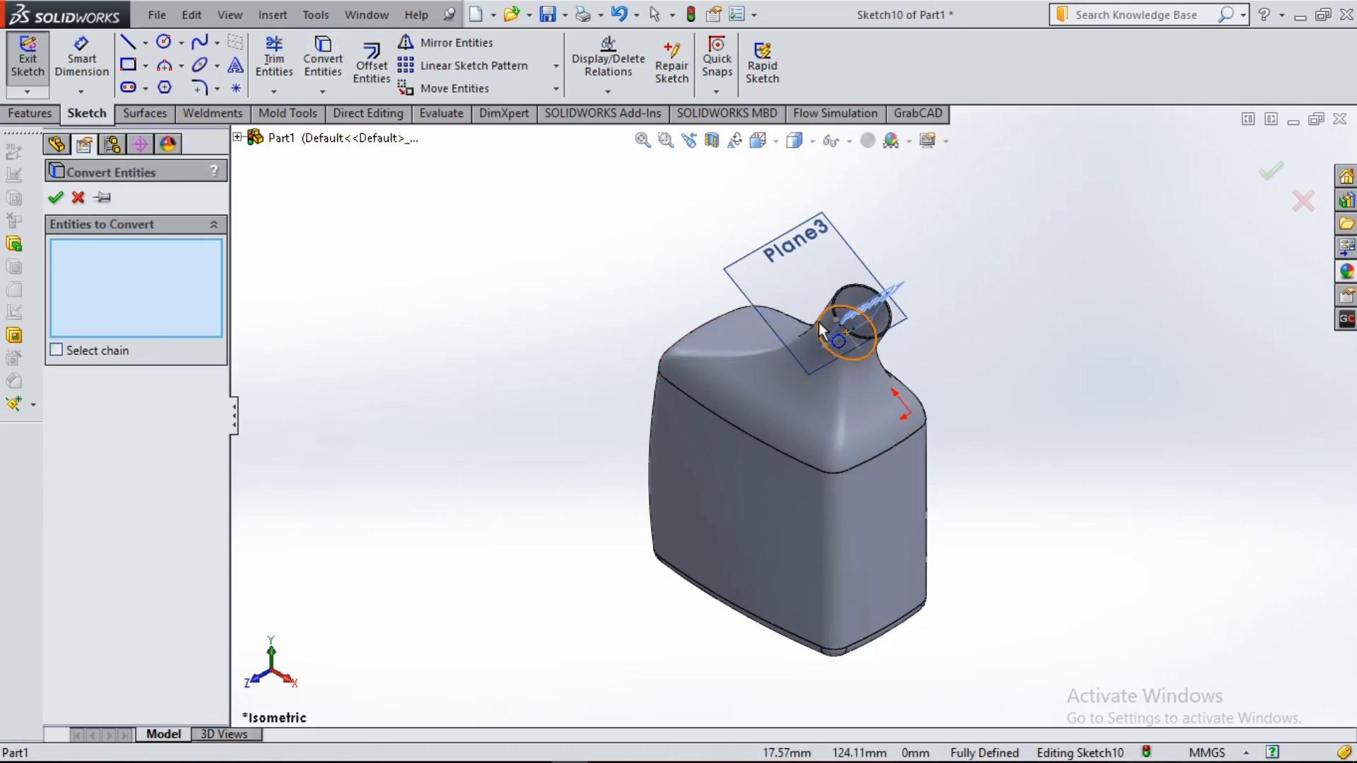
{"action": "left_click", "coordinate": [78, 197]}
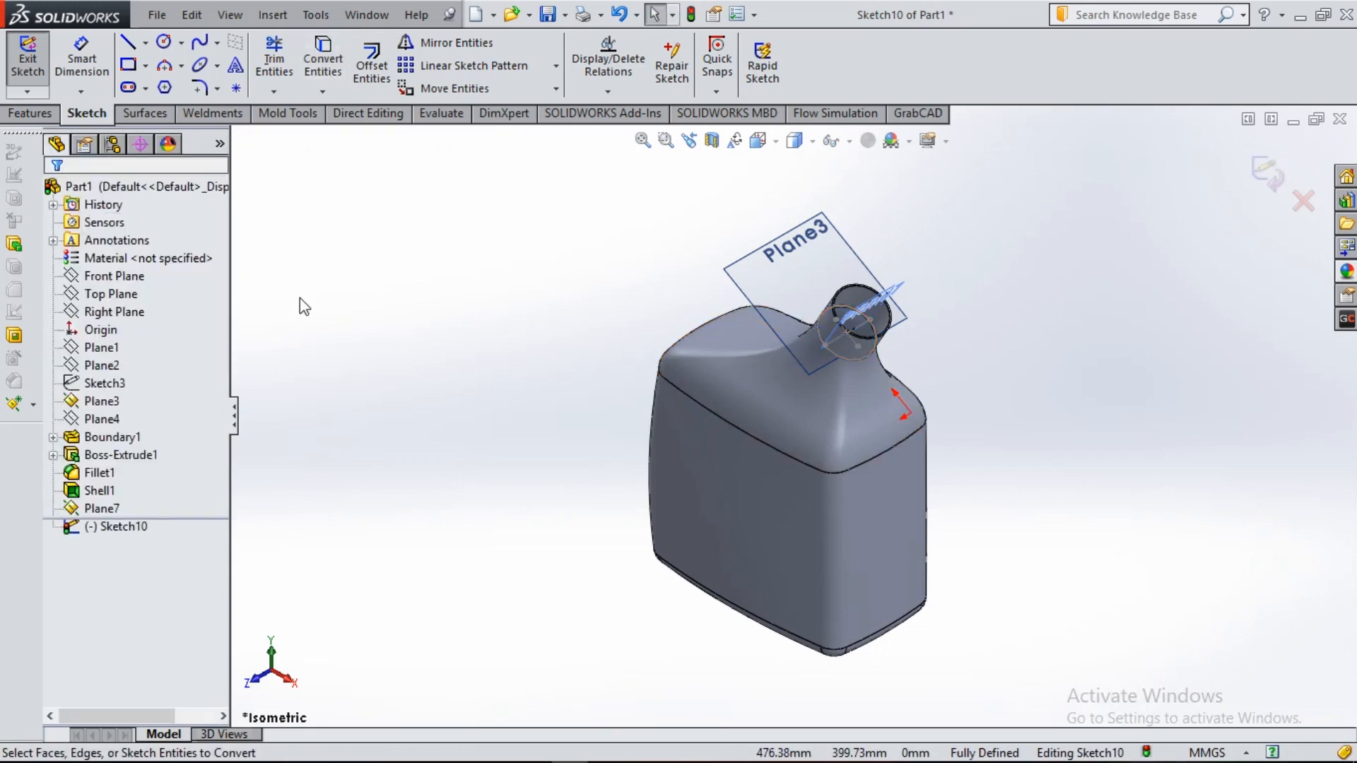
- Start a Helix/Spiral from the converted circle, defined by Height and Revolution, with its direction reversed toward the neck opening
{"action": "key", "text": "ctrl+8"}
{"action": "key", "text": "ctrl+8"}
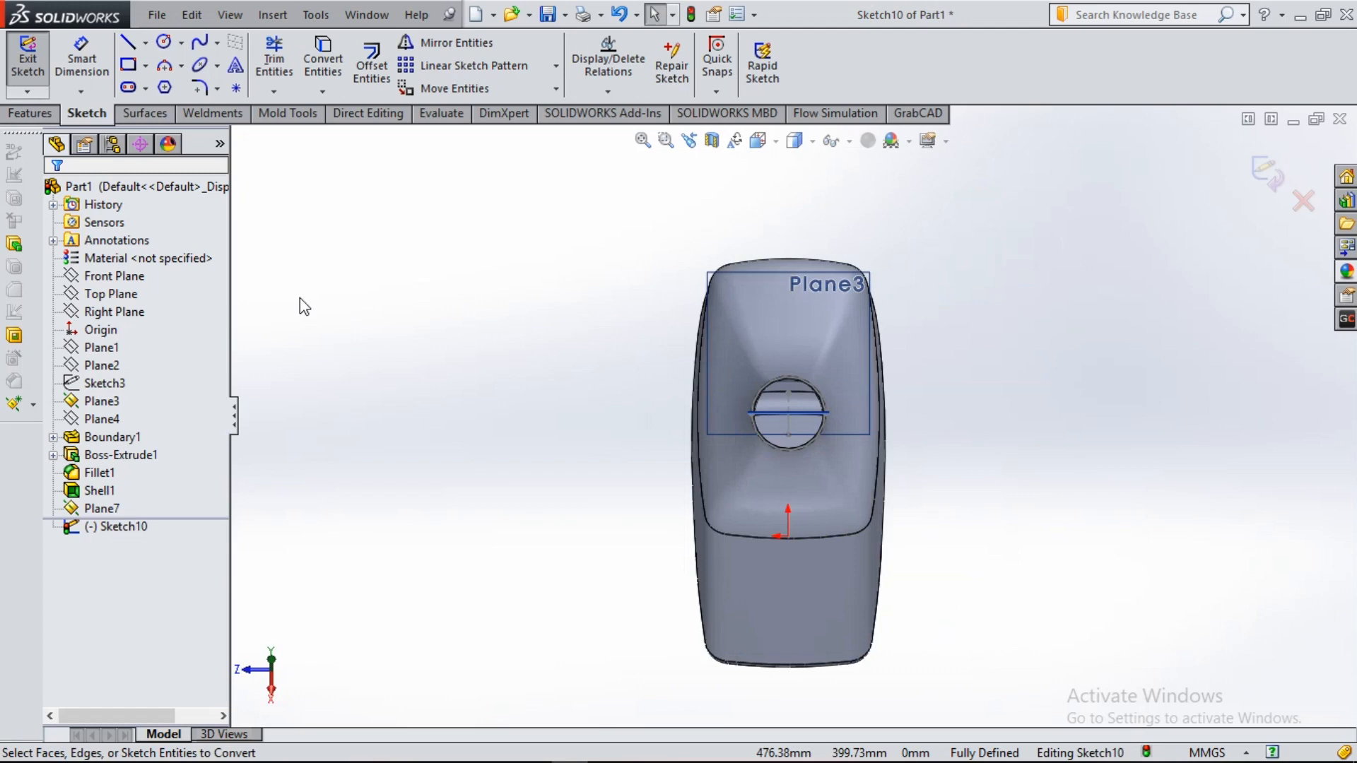
{"action": "key", "text": "ctrl+7"}
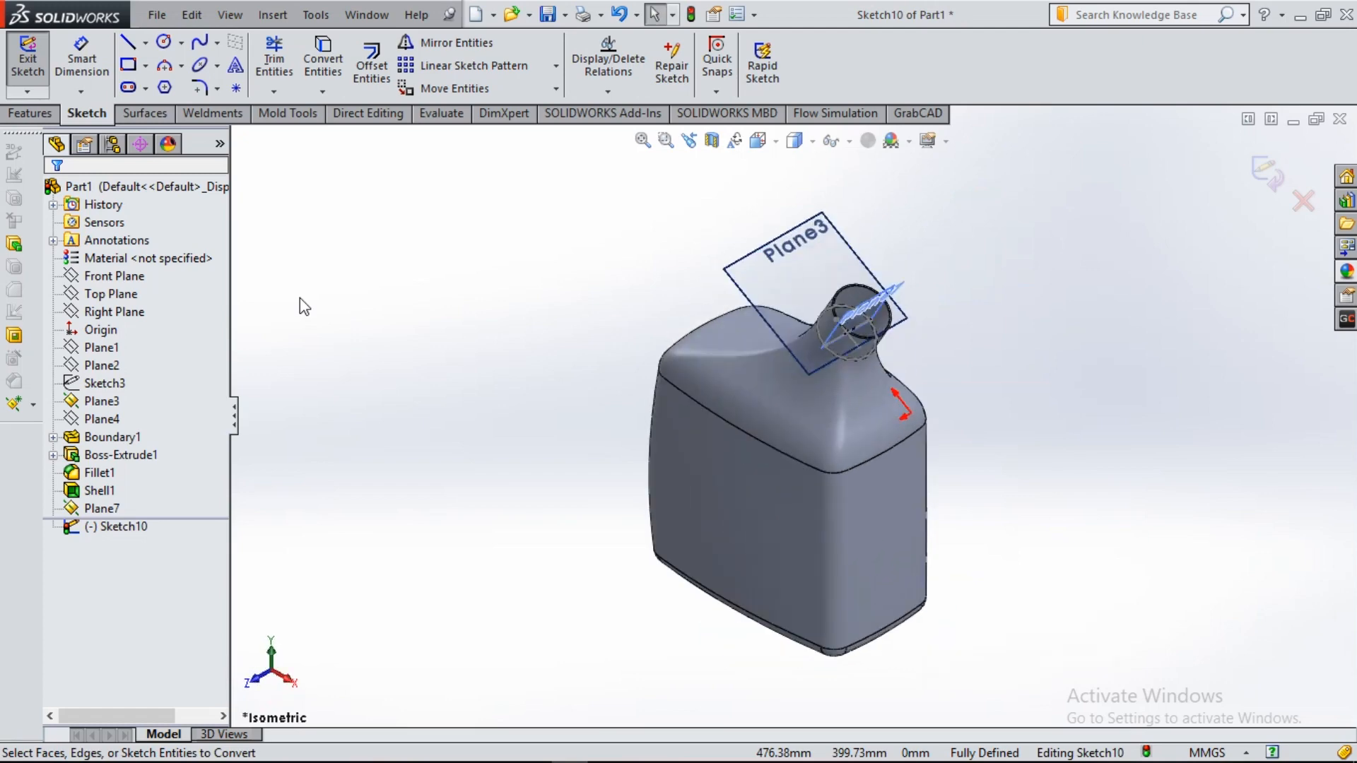
{"action": "left_click", "coordinate": [45, 110]}
{"action": "left_click", "coordinate": [841, 91]}
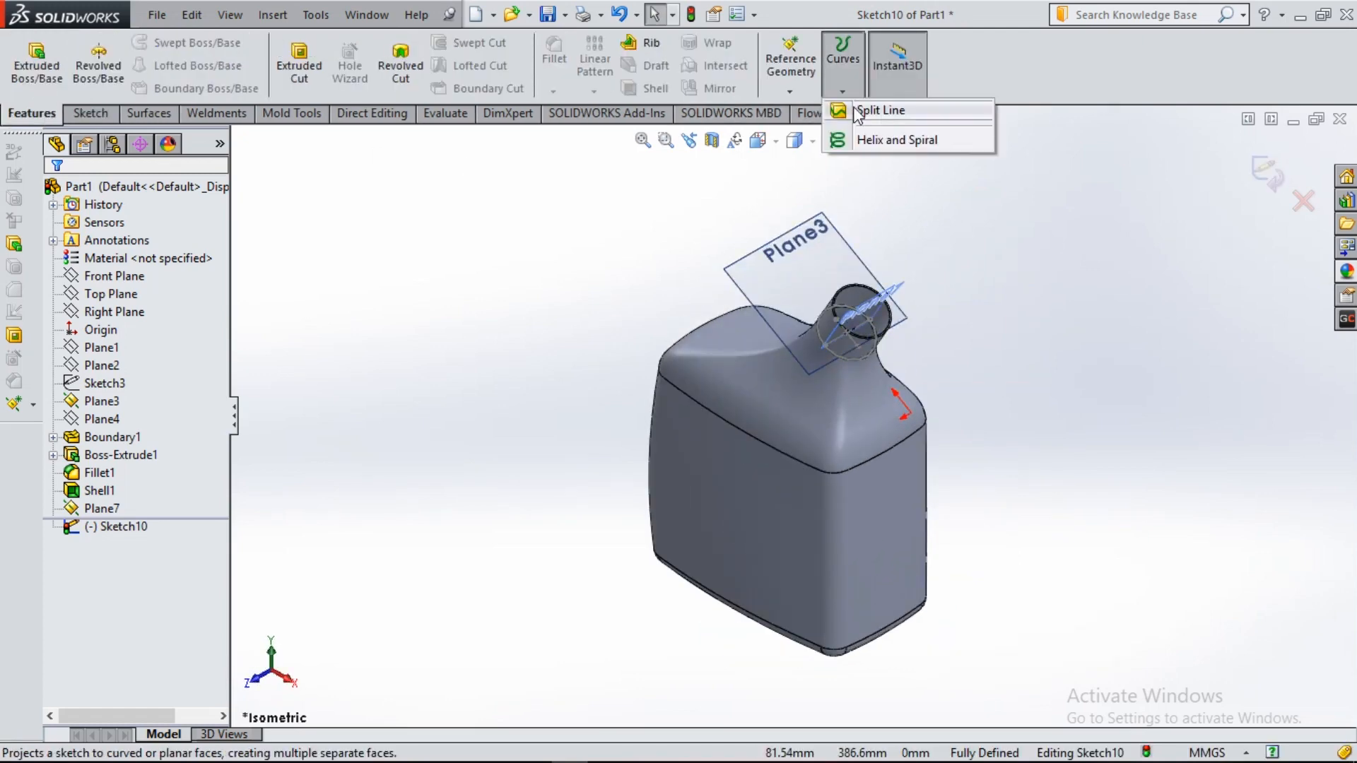
{"action": "left_click", "coordinate": [879, 140]}
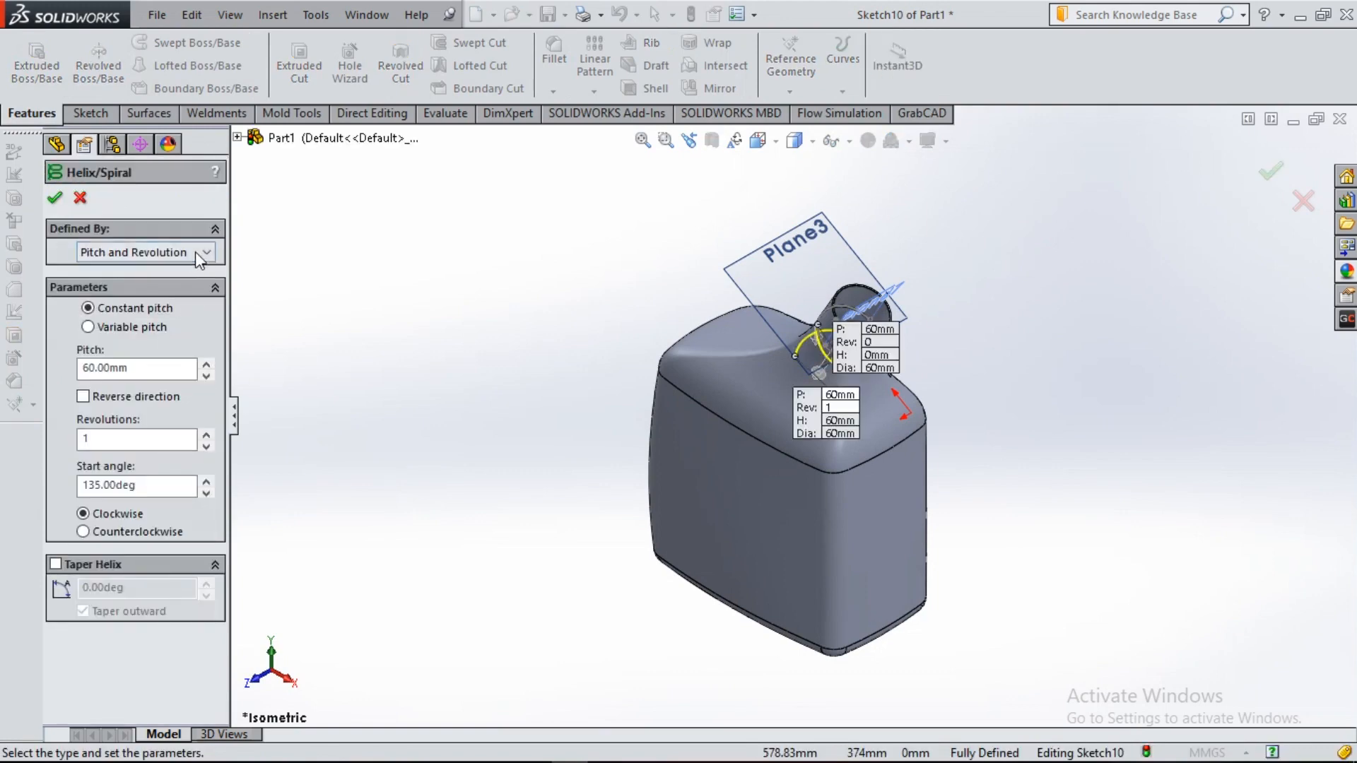
{"action": "left_click", "coordinate": [195, 251]}
{"action": "left_click", "coordinate": [181, 282]}
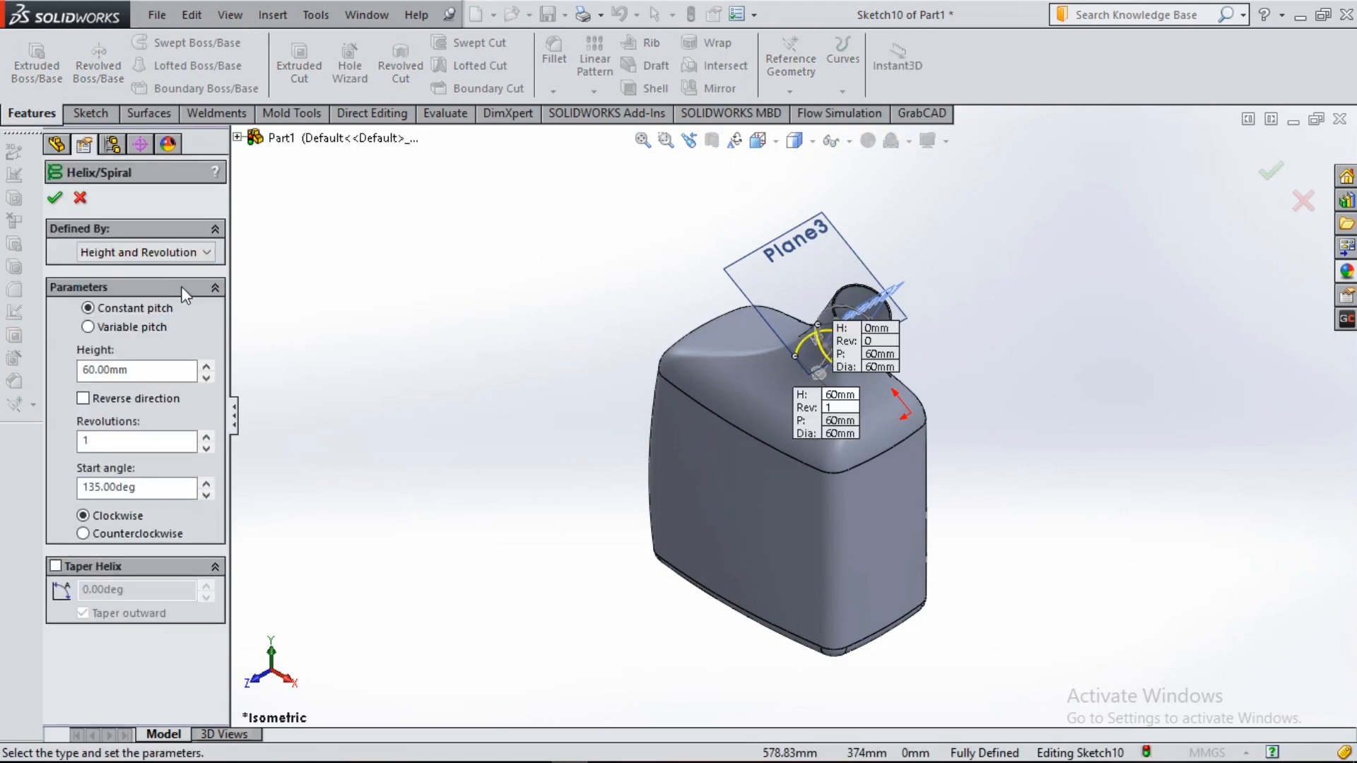
{"action": "left_click", "coordinate": [83, 399]}
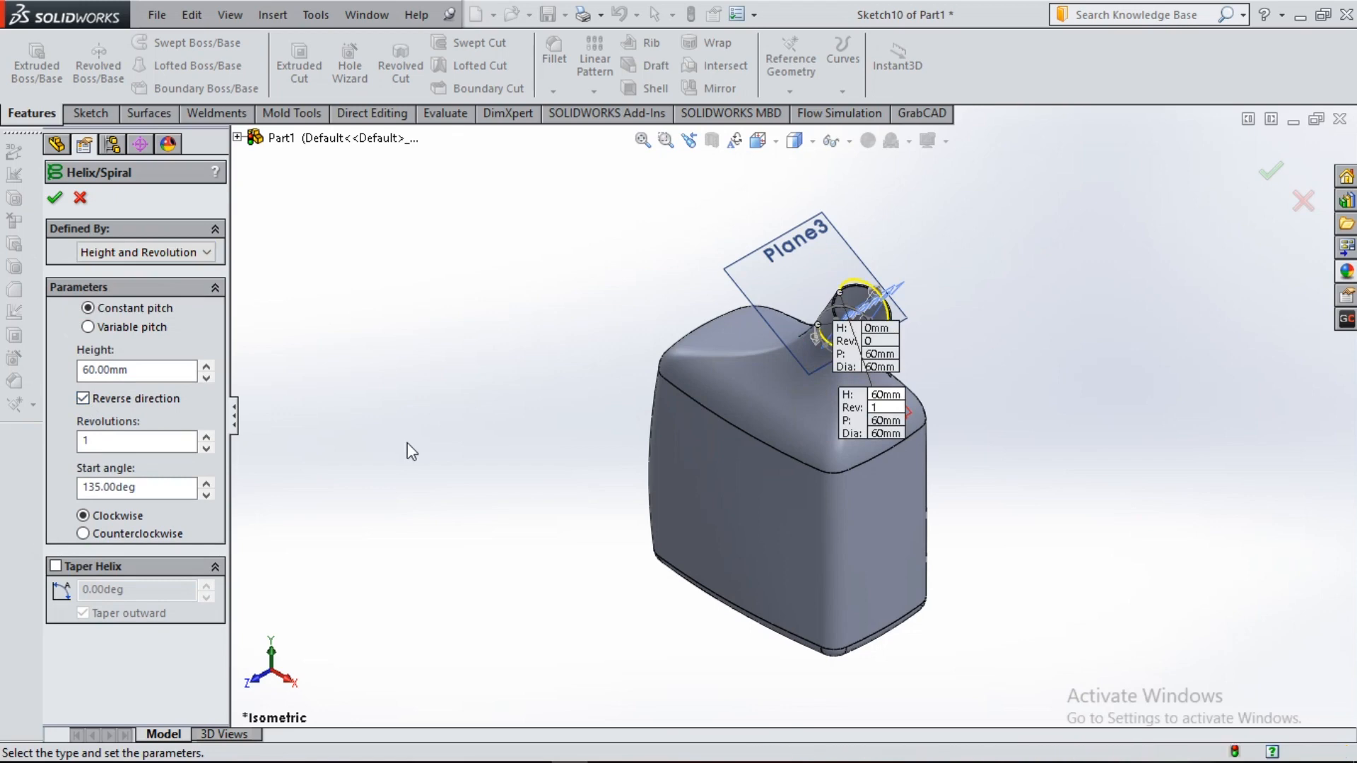
- Try helix heights of 45 mm and 40 mm along the neck, and set the height to 35 mm
{"action": "key", "text": "ctrl+space"}
{"action": "left_click", "coordinate": [667, 470]}
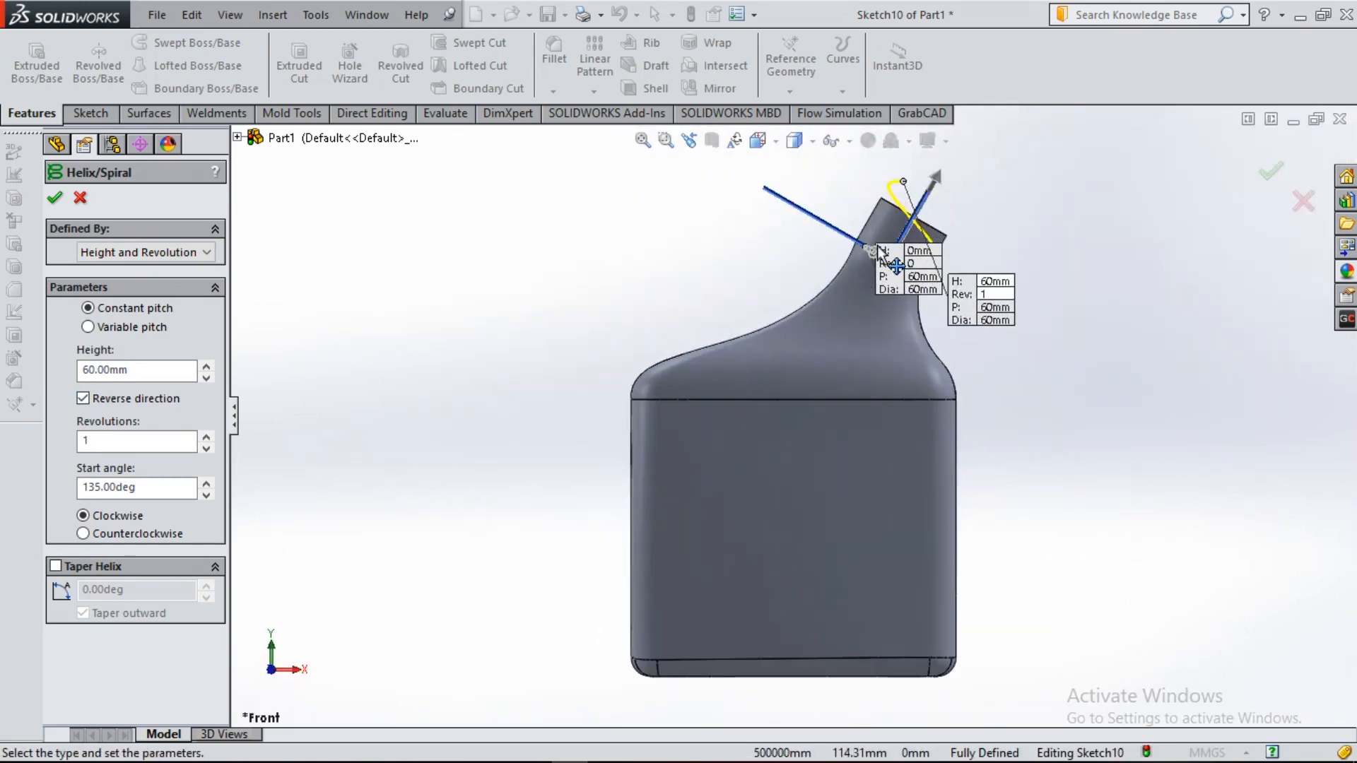
{"action": "scroll", "coordinate": [890, 228], "scroll_direction": "down", "scroll_amount": 3}
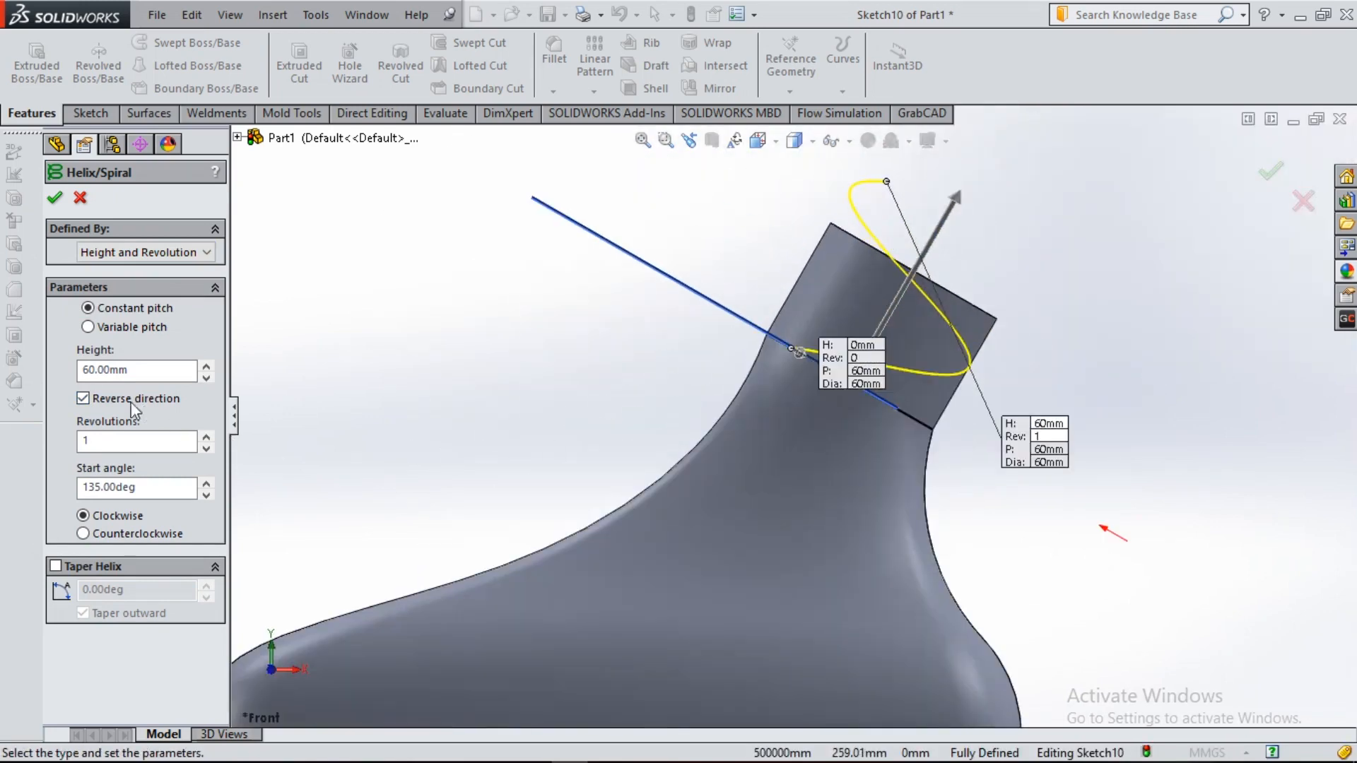
{"action": "double_click", "coordinate": [138, 369]}
{"action": "type", "text": "45"}
{"action": "key", "text": "Return"}
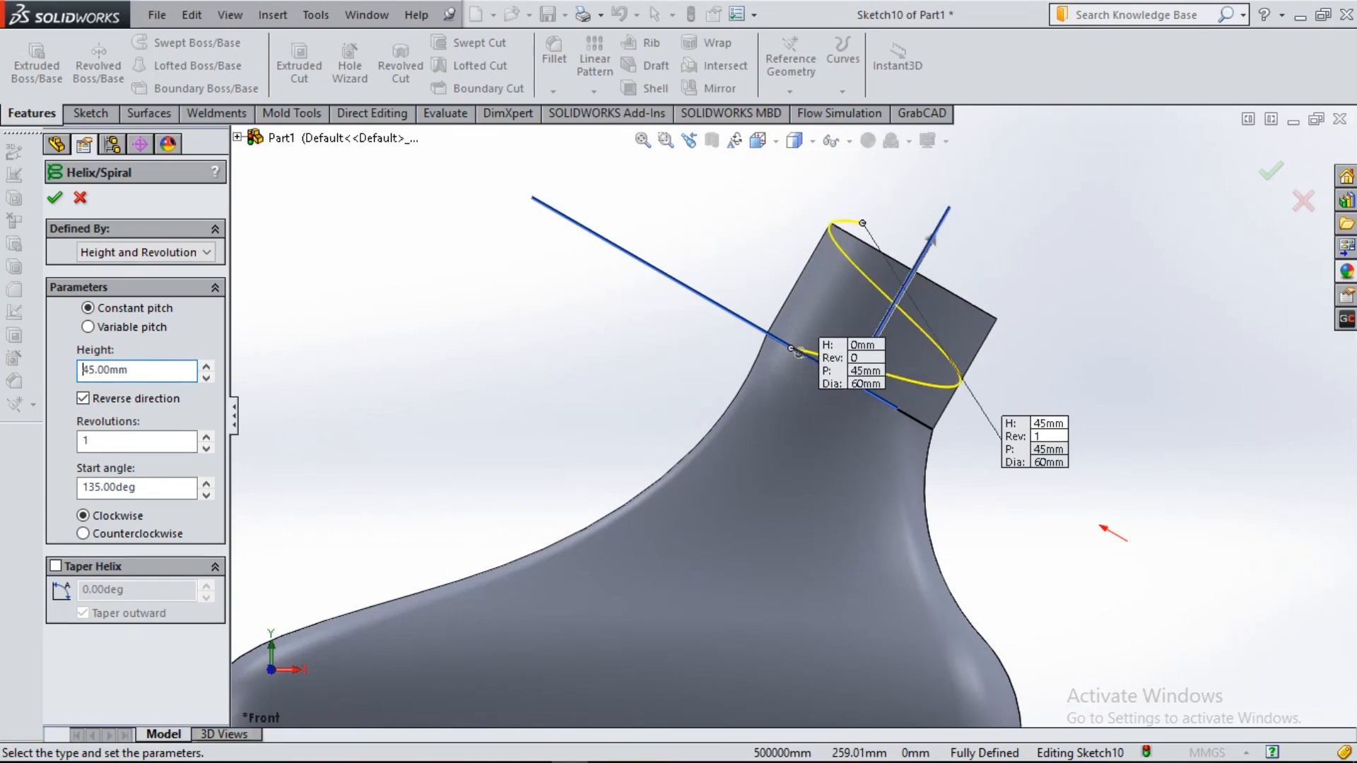
{"action": "type", "text": "40"}
{"action": "key", "text": "Return"}
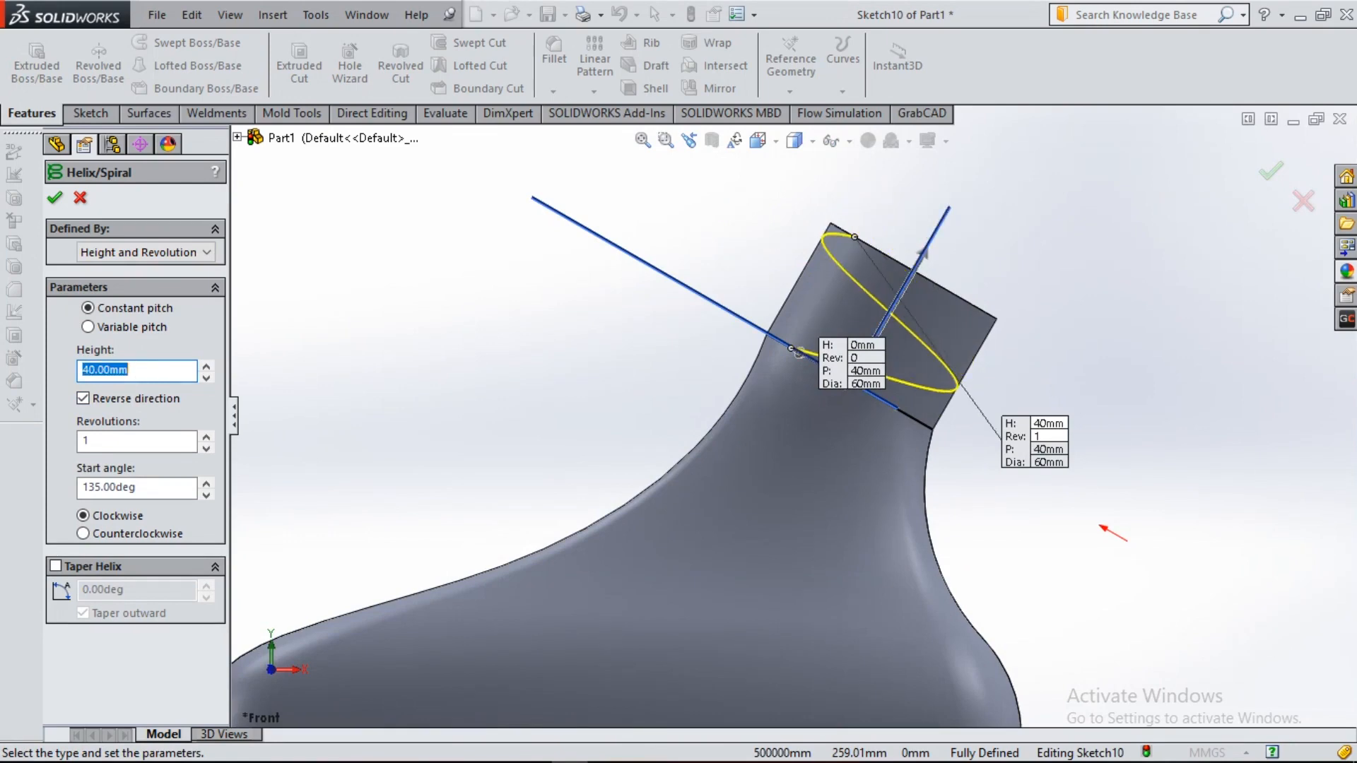
{"action": "type", "text": "35"}
{"action": "key", "text": "Return"}
- Set the helix to 2.5 revolutions with a start angle of 30°
{"action": "left_click", "coordinate": [208, 437]}
{"action": "left_click", "coordinate": [207, 436]}
{"action": "left_click", "coordinate": [207, 437]}
{"action": "double_click", "coordinate": [165, 484]}
{"action": "type", "text": "80"}
{"action": "key", "text": "Return"}
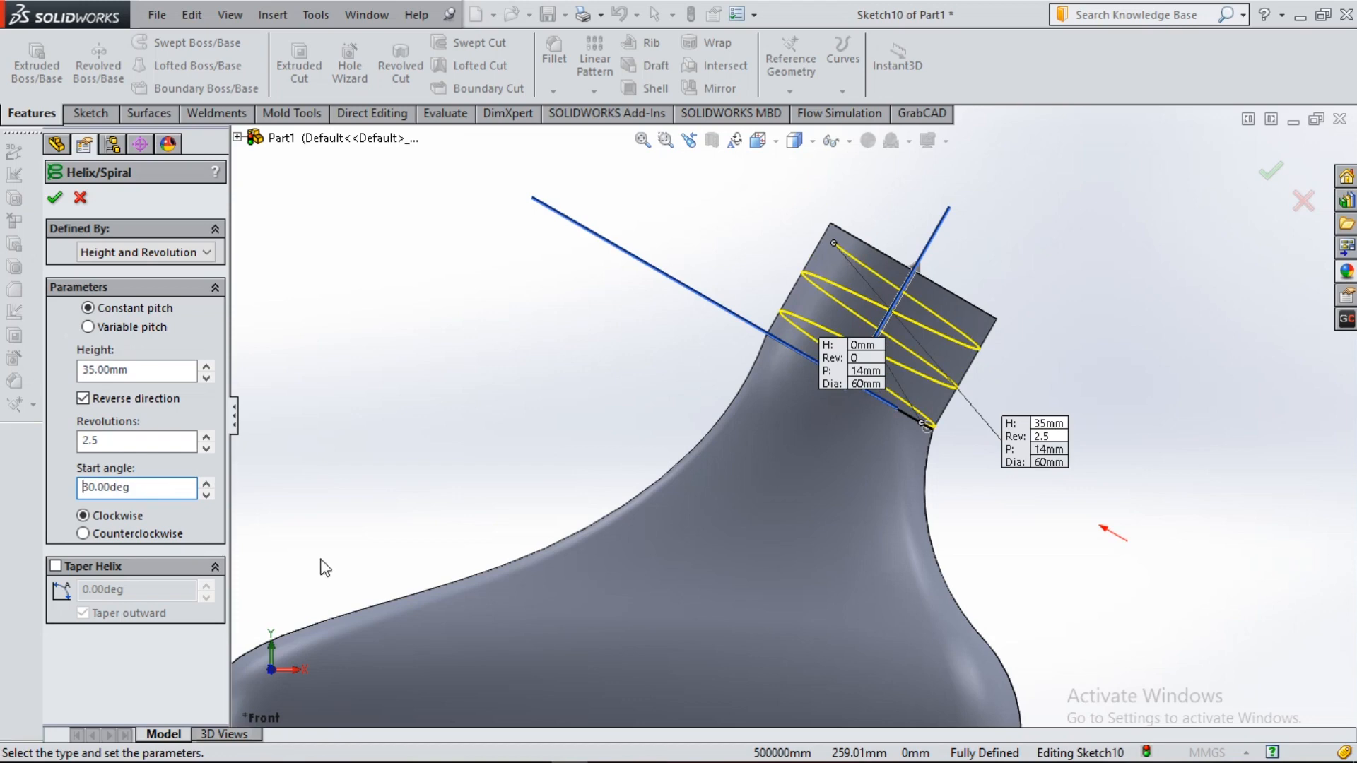
- Set the helix to 3.5 revolutions with a start angle of 90°
{"action": "left_click", "coordinate": [205, 438]}
{"action": "left_click", "coordinate": [206, 438]}
{"action": "left_click", "coordinate": [206, 438]}
{"action": "left_click", "coordinate": [206, 438]}
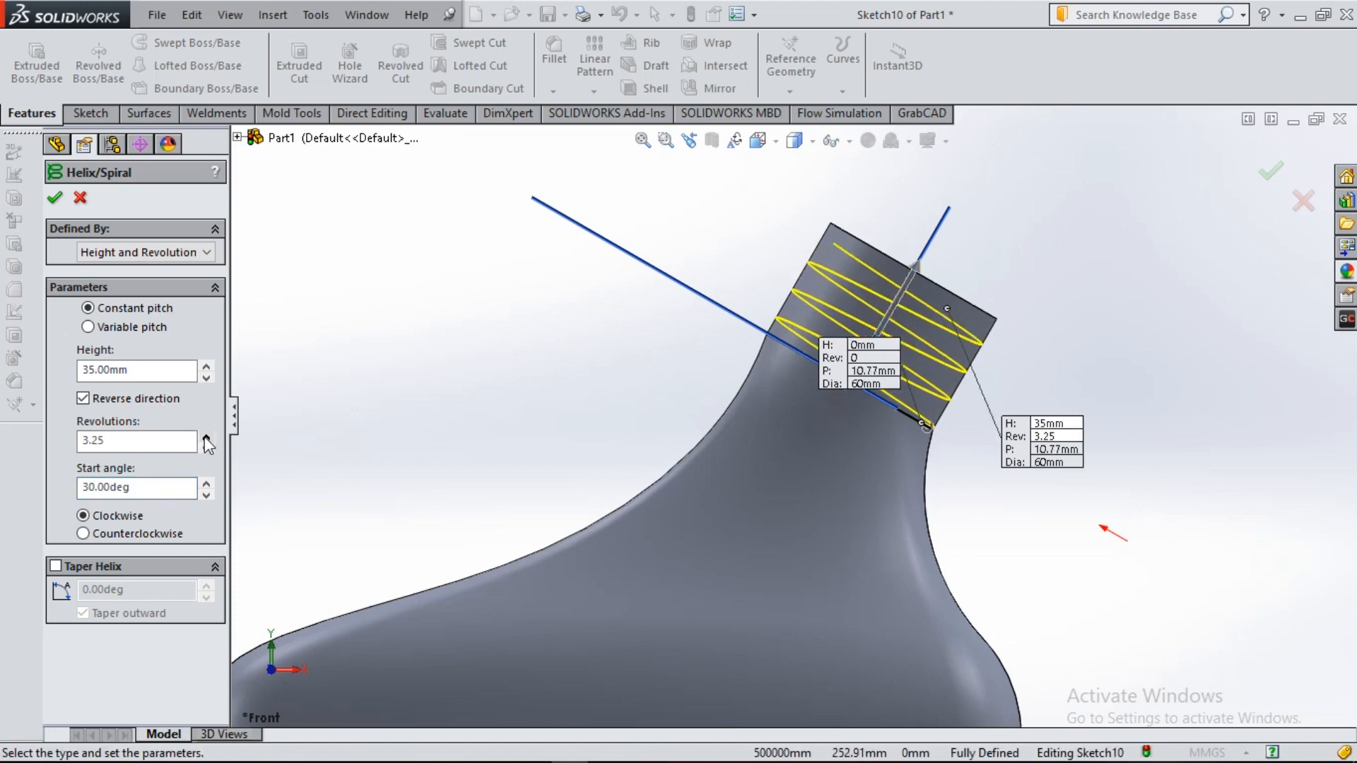
{"action": "double_click", "coordinate": [142, 488]}
{"action": "type", "text": "90"}
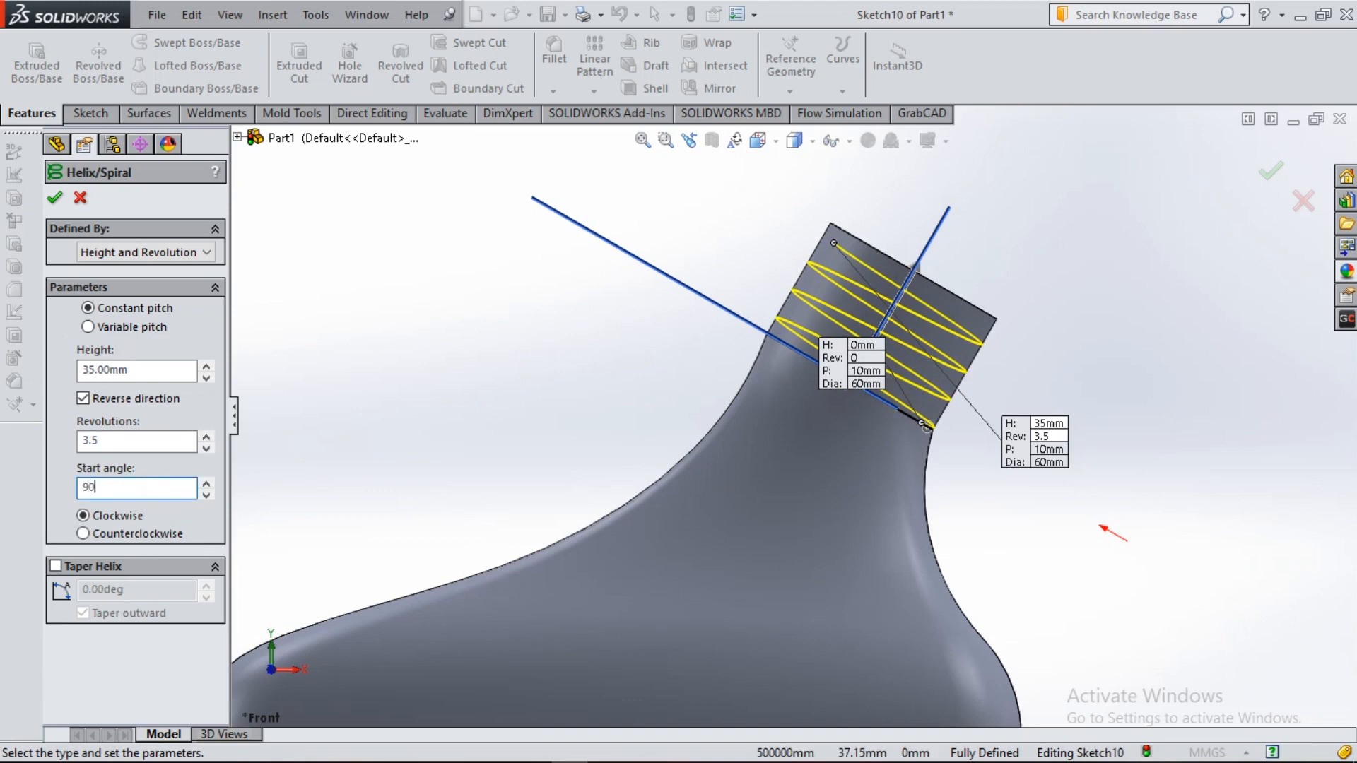
{"action": "key", "text": "Return"}
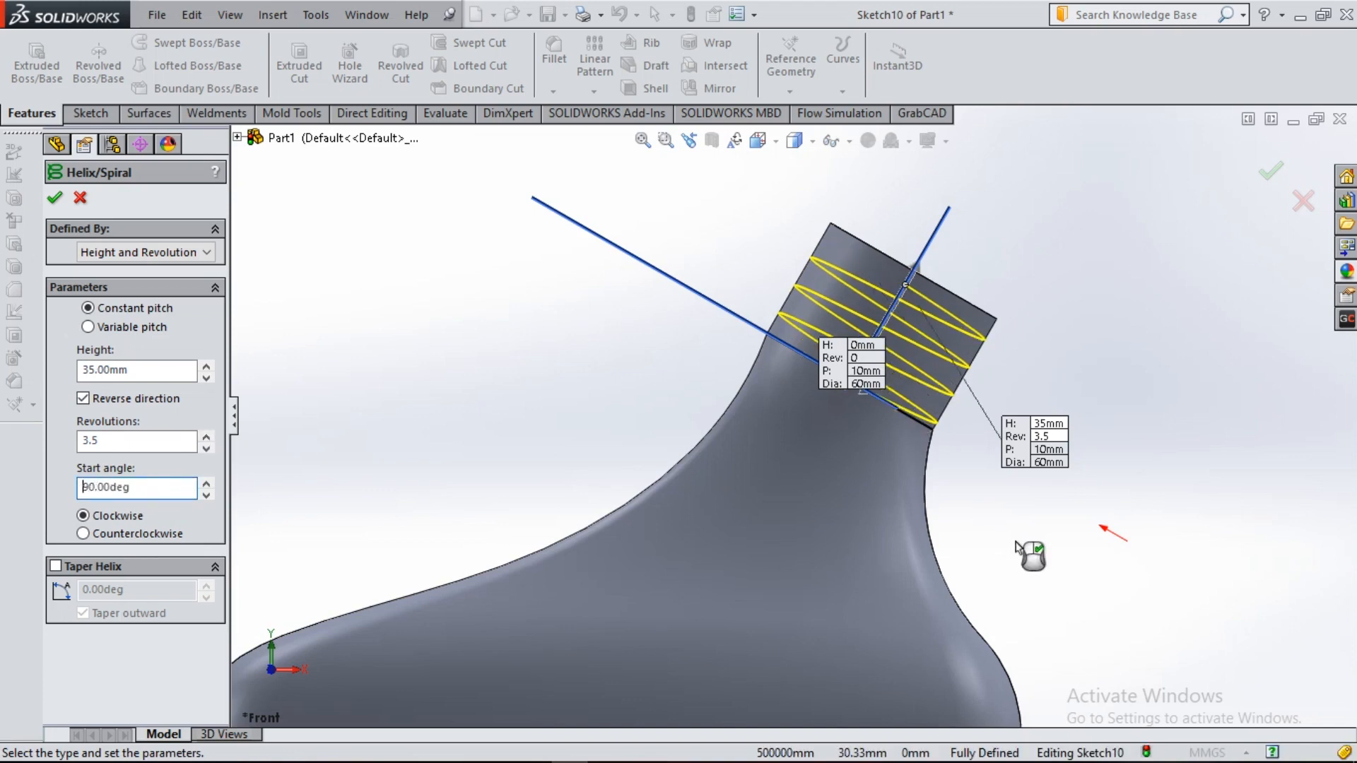
- Set the helix height to 38 mm and create the helix on the neck
{"action": "double_click", "coordinate": [138, 371]}
{"action": "type", "text": "38"}
{"action": "key", "text": "Return"}
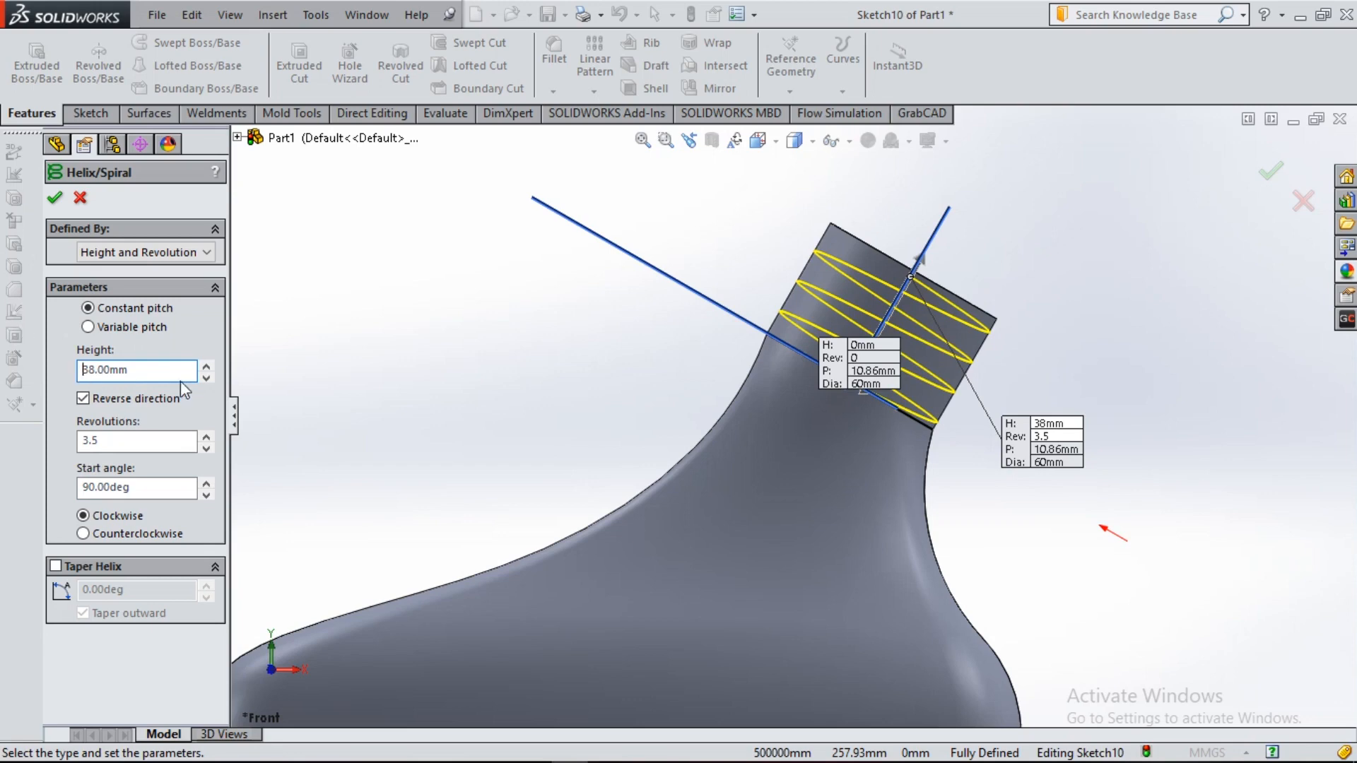
{"action": "left_click", "coordinate": [55, 197]}
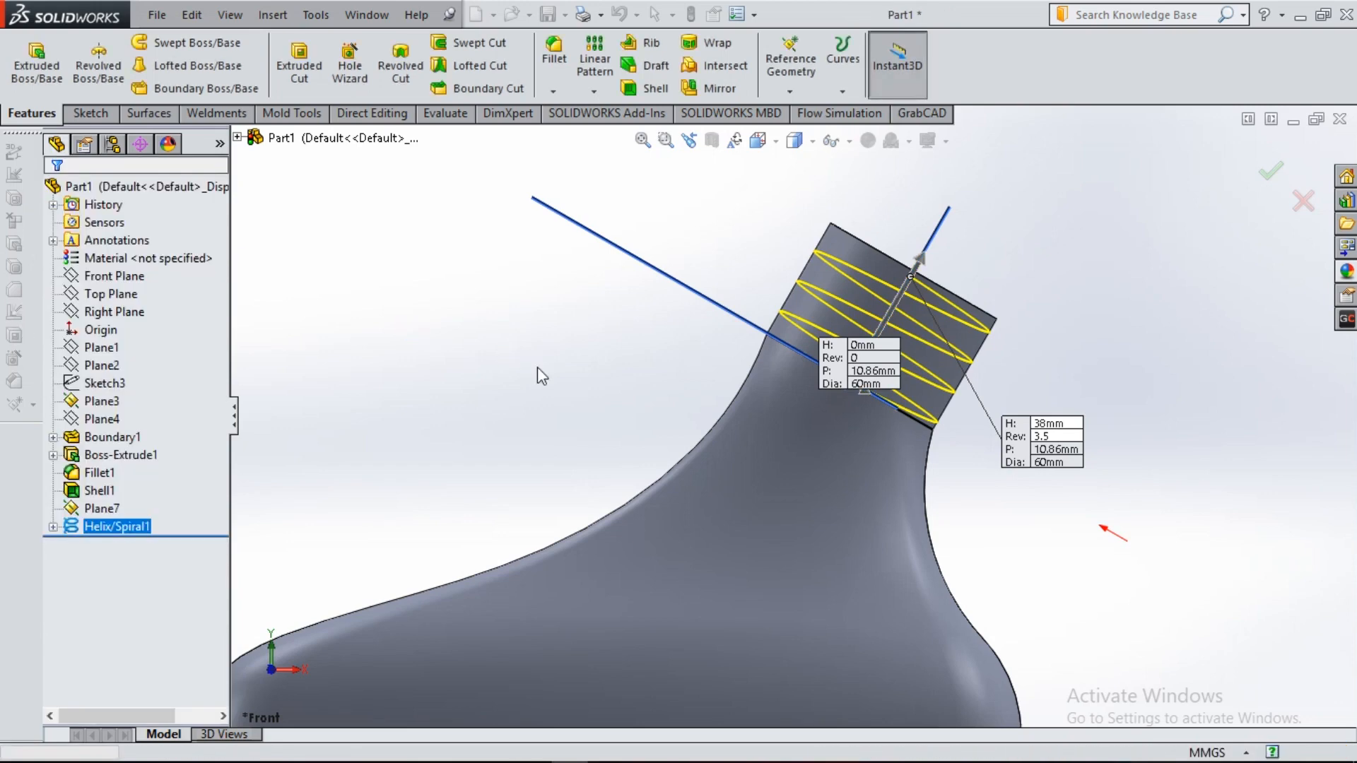
- Start a new sketch on Plane7, the reference plane running through the bottle's neck
{"action": "key", "text": "ctrl+7"}
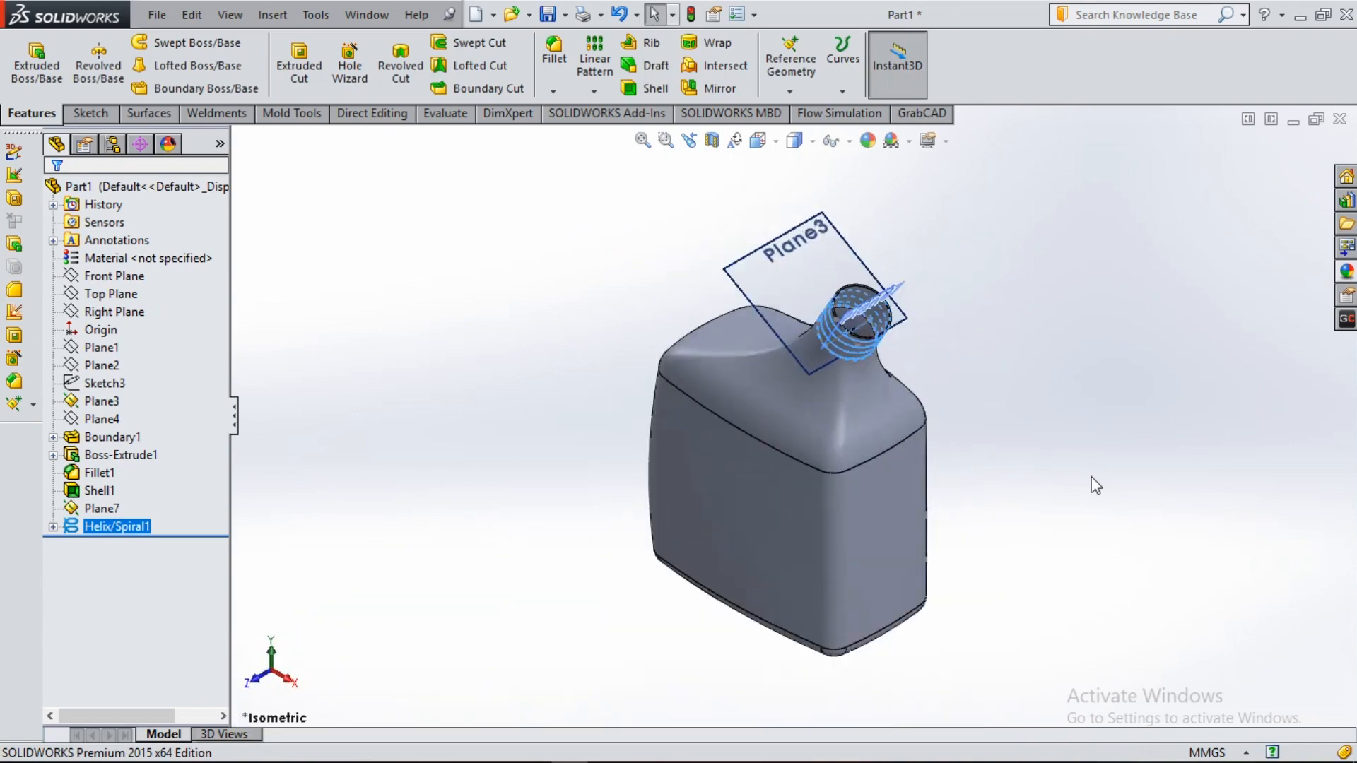
{"action": "left_click", "coordinate": [947, 366]}
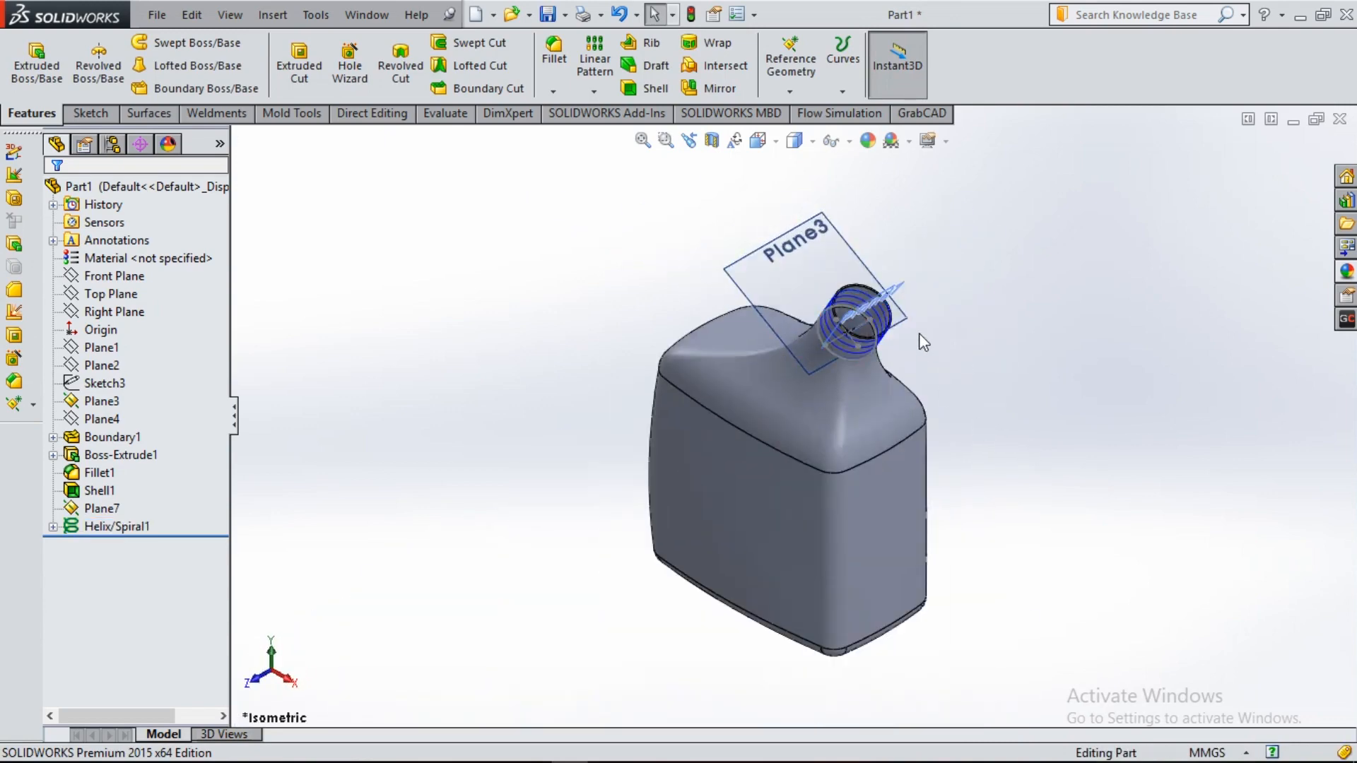
{"action": "left_click", "coordinate": [872, 306]}
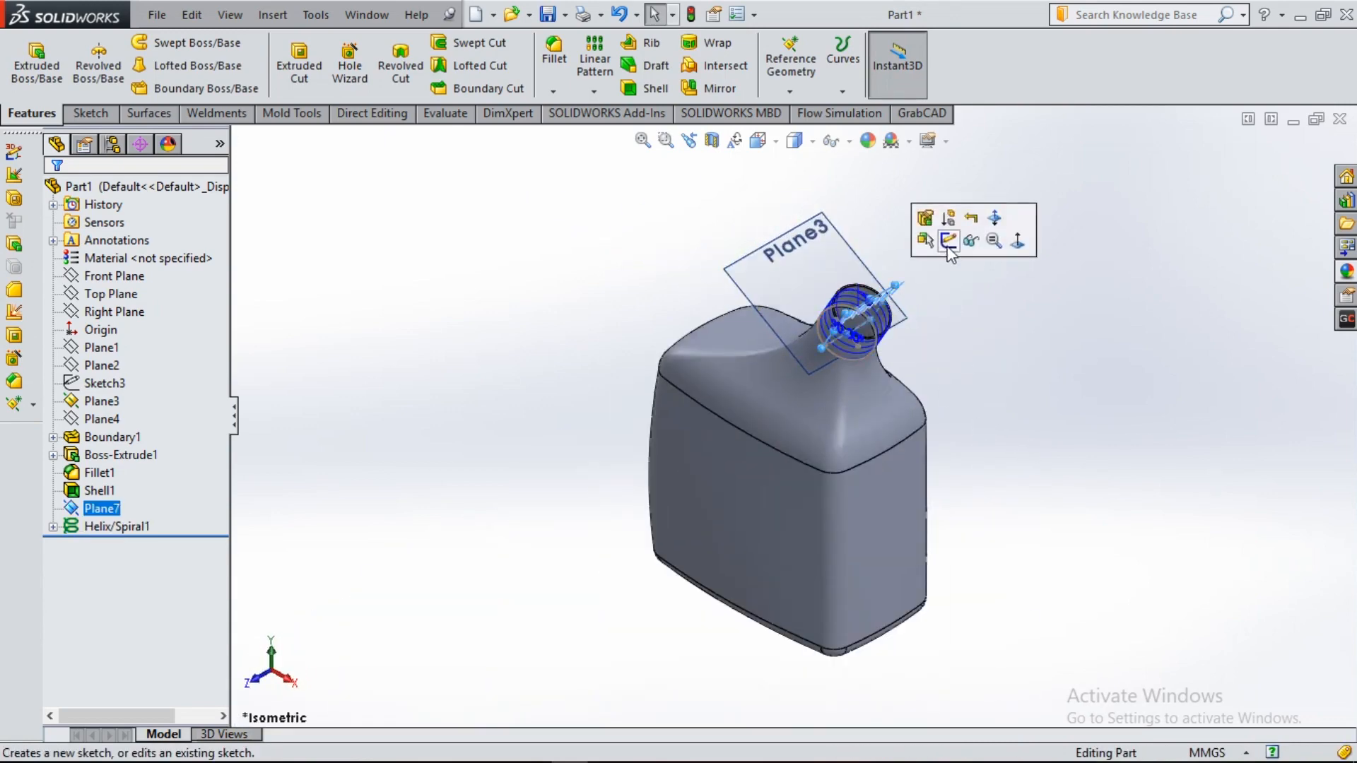
{"action": "left_click", "coordinate": [950, 247]}
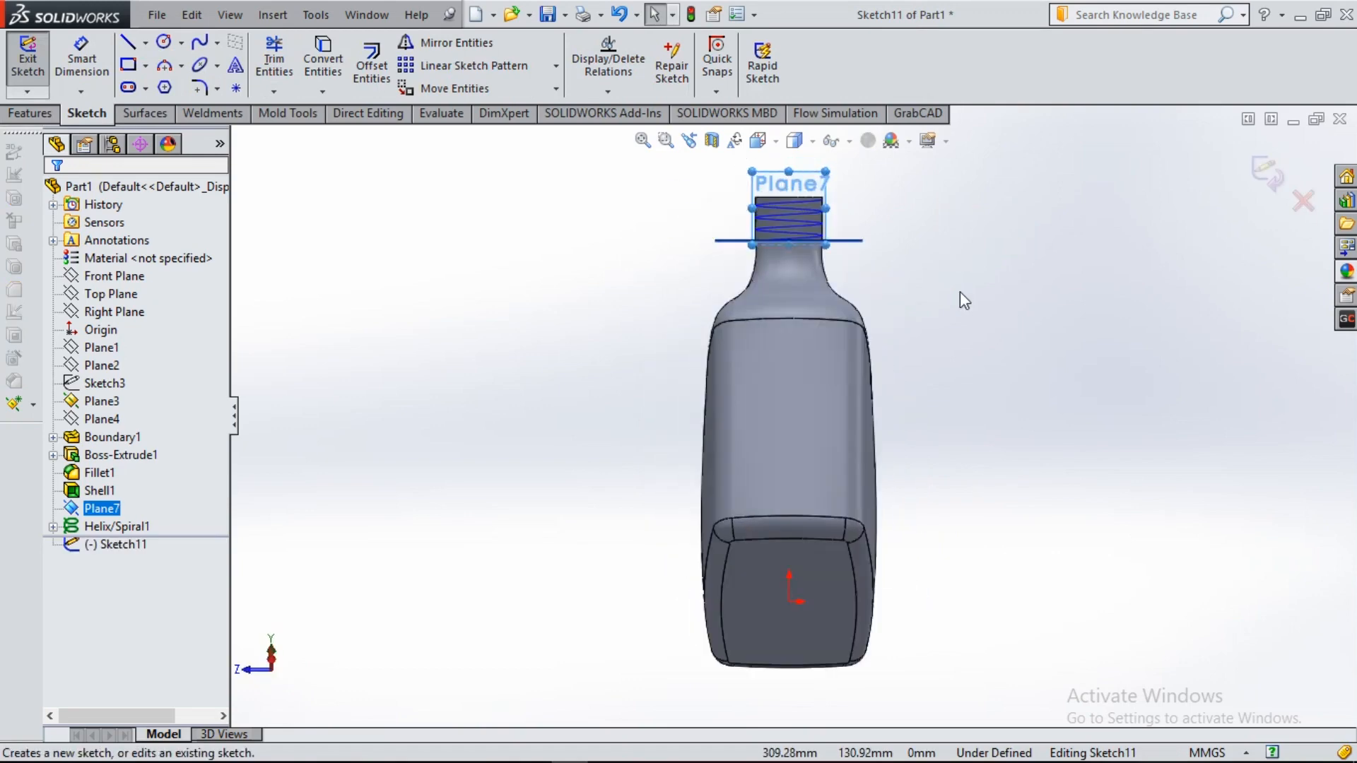
{"action": "scroll", "coordinate": [805, 244], "scroll_direction": "down", "scroll_amount": 5}
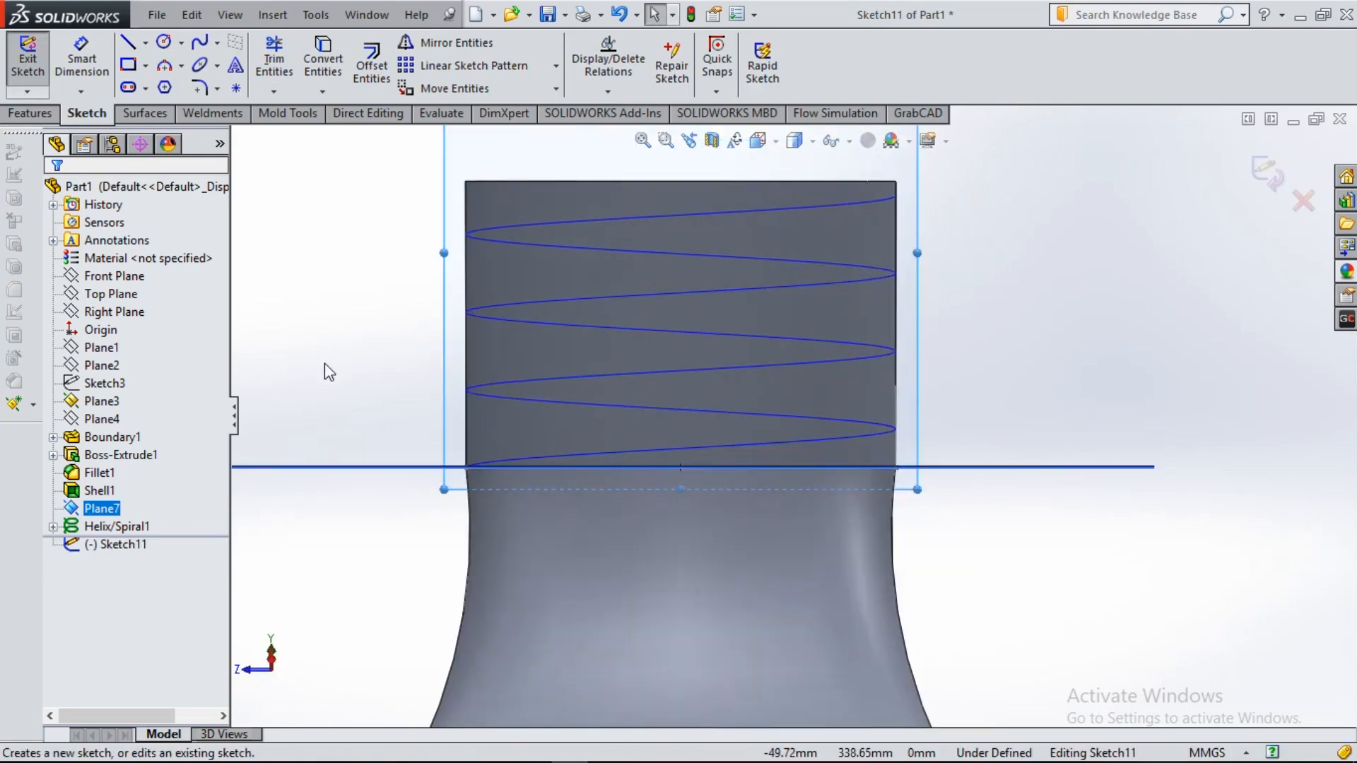
- Hide Plane7 and Plane3 so only the neck and its helix remain around the sketch
{"action": "right_click", "coordinate": [325, 365]}
{"action": "left_click", "coordinate": [283, 422]}
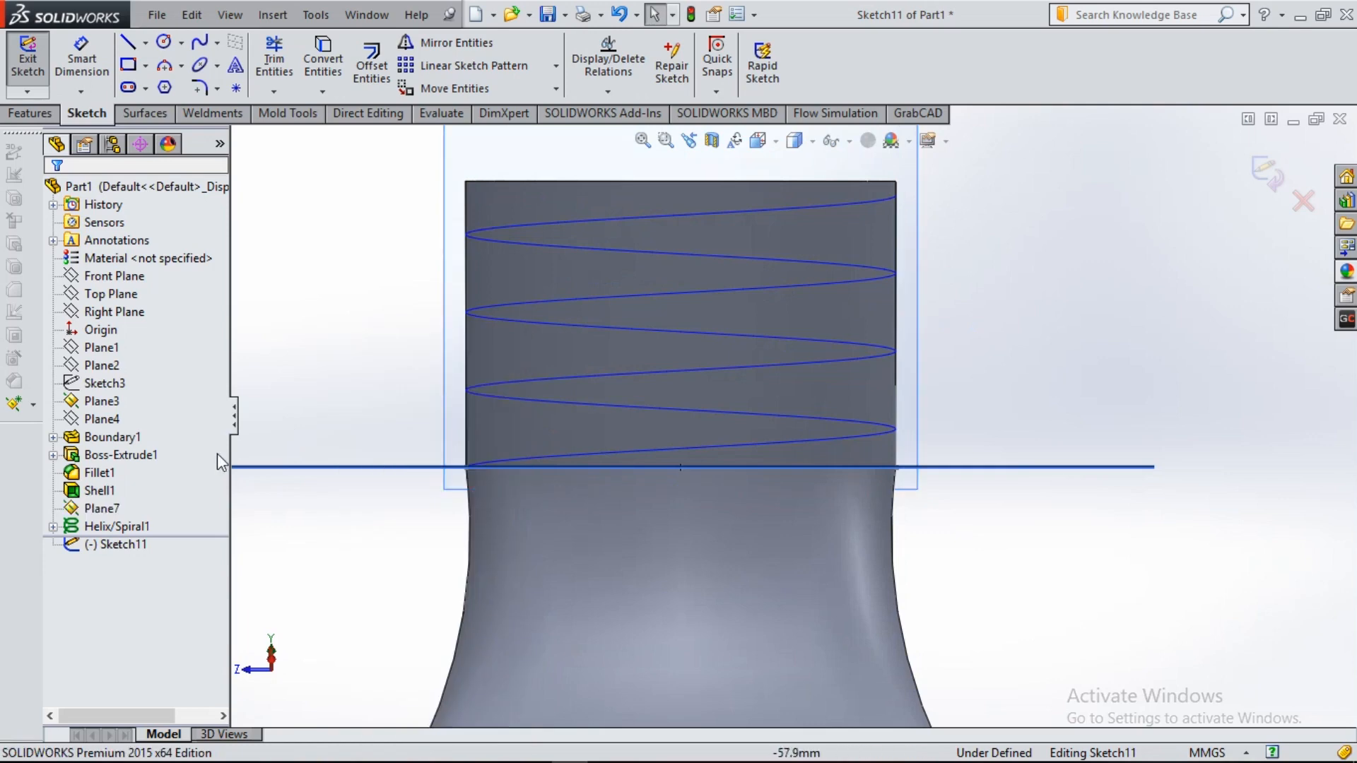
{"action": "right_click", "coordinate": [104, 513]}
{"action": "left_click", "coordinate": [141, 437]}
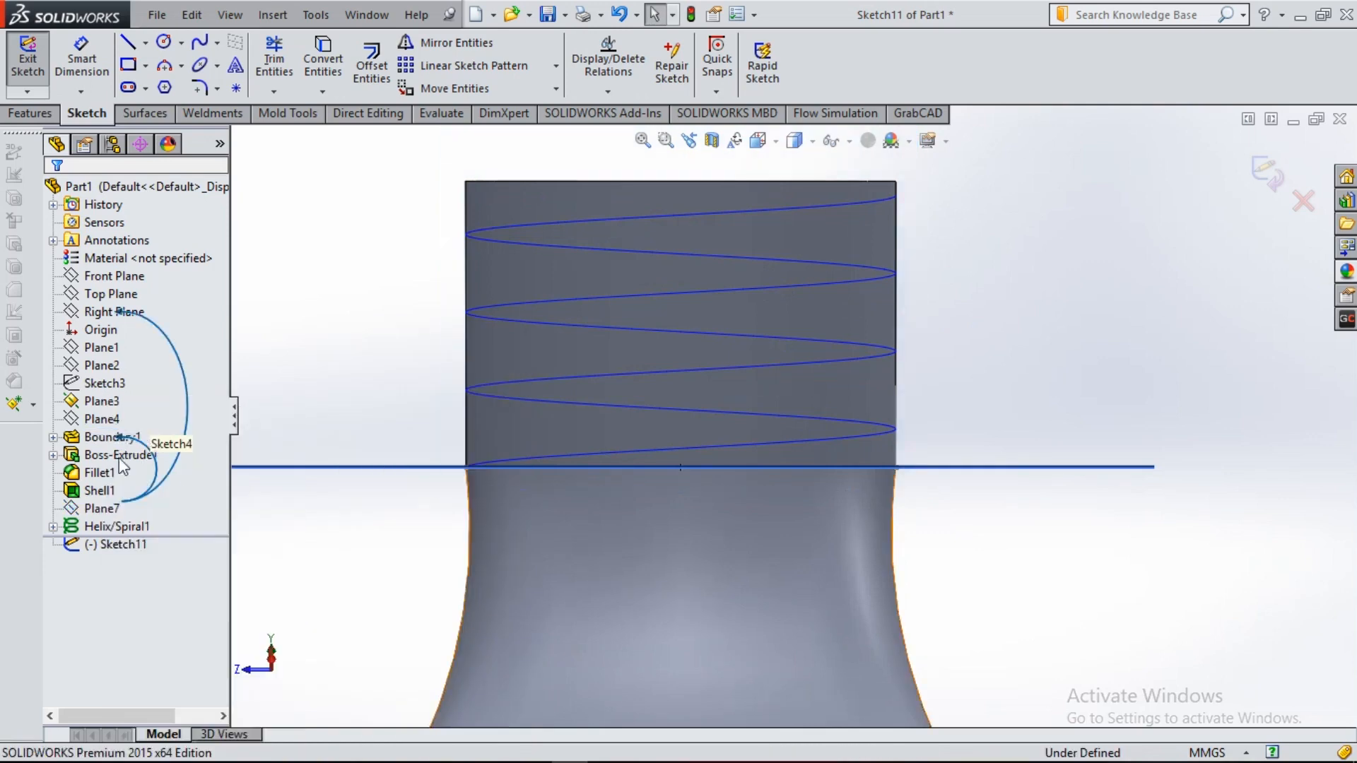
{"action": "right_click", "coordinate": [101, 404]}
{"action": "left_click", "coordinate": [283, 506]}
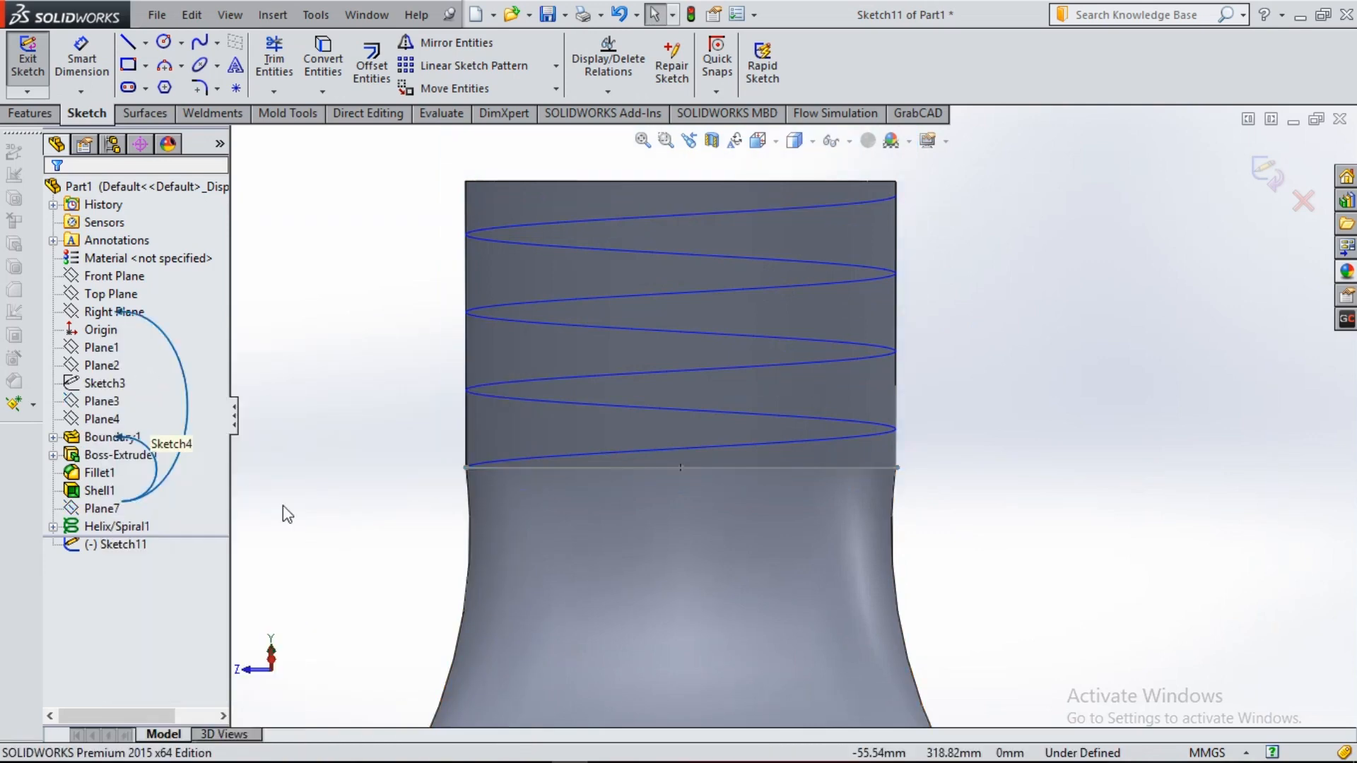
{"action": "left_click", "coordinate": [128, 42]}
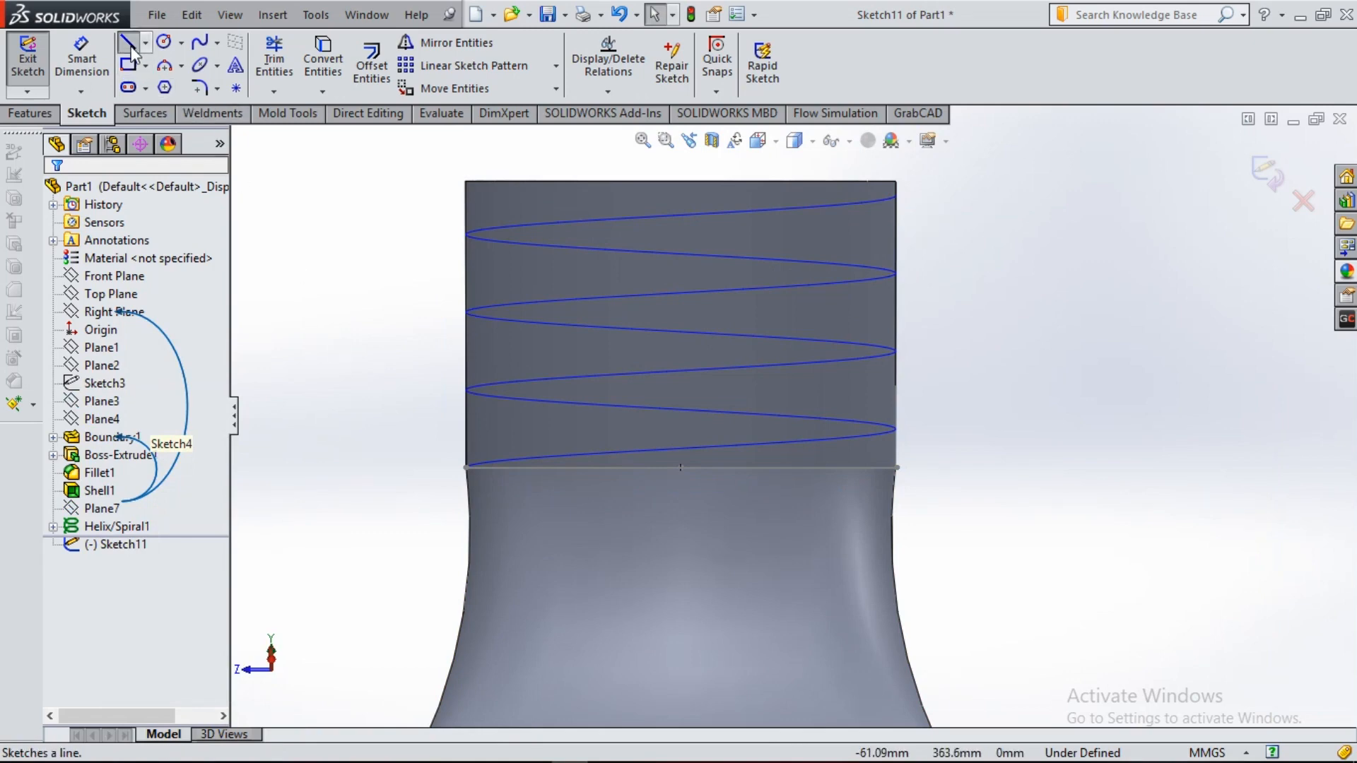
{"action": "left_click", "coordinate": [466, 468]}
{"action": "left_click", "coordinate": [466, 480]}
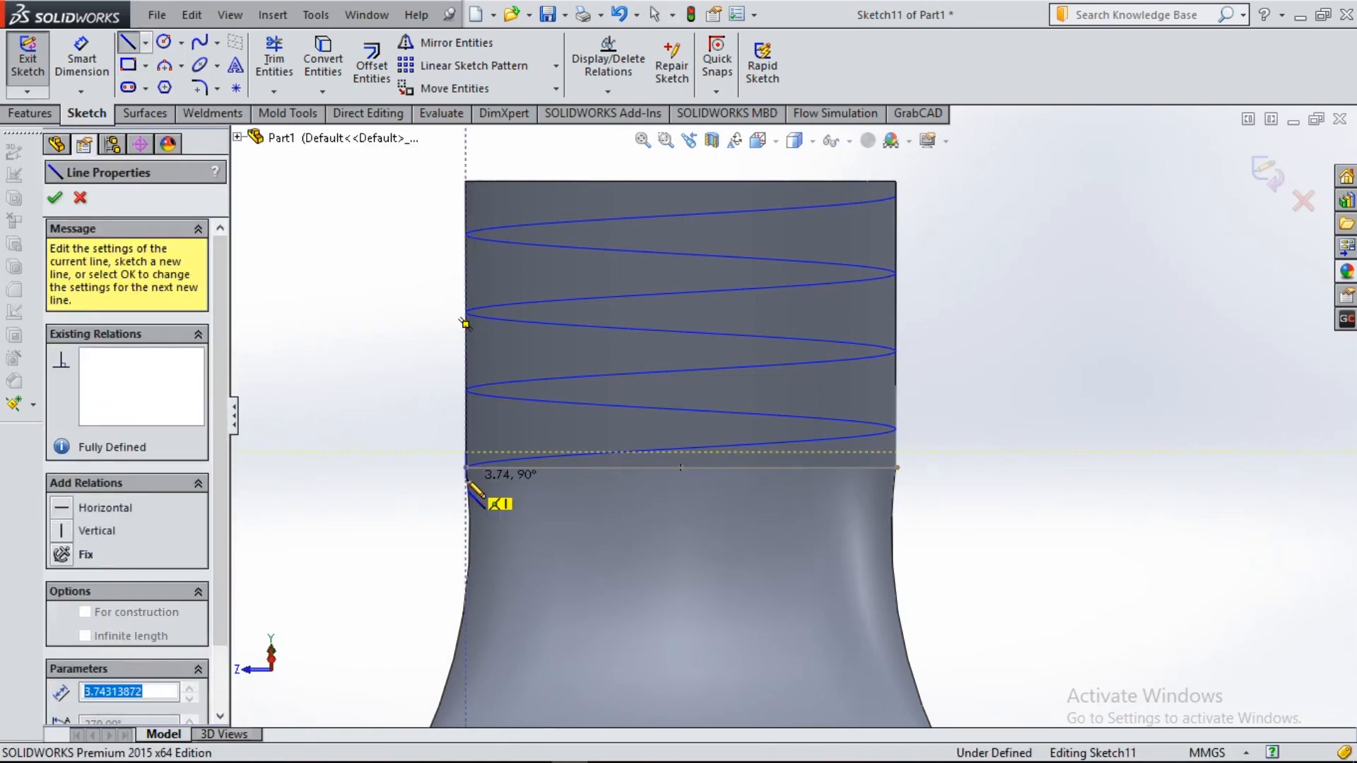
{"action": "key", "text": "Escape"}
{"action": "left_click", "coordinate": [78, 63]}
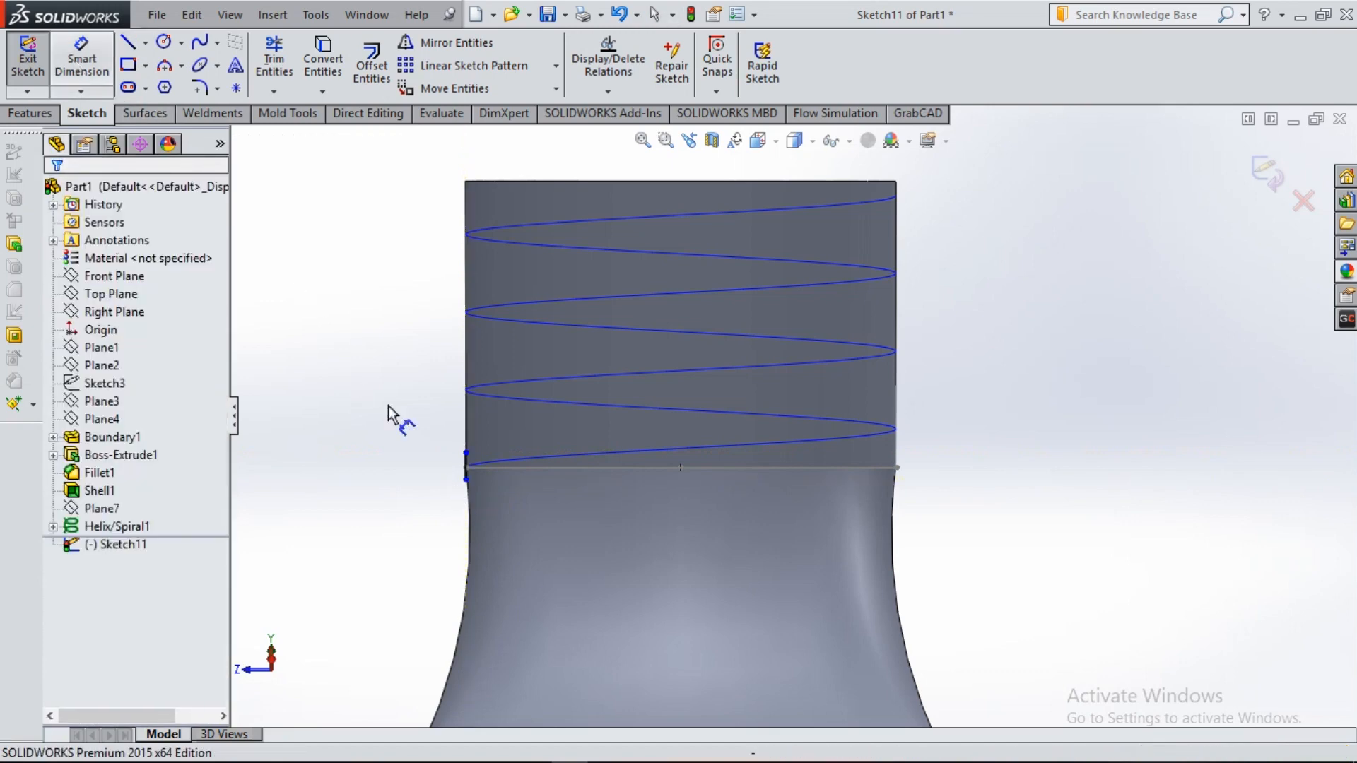
{"action": "scroll", "coordinate": [477, 481], "scroll_direction": "down", "scroll_amount": 3}
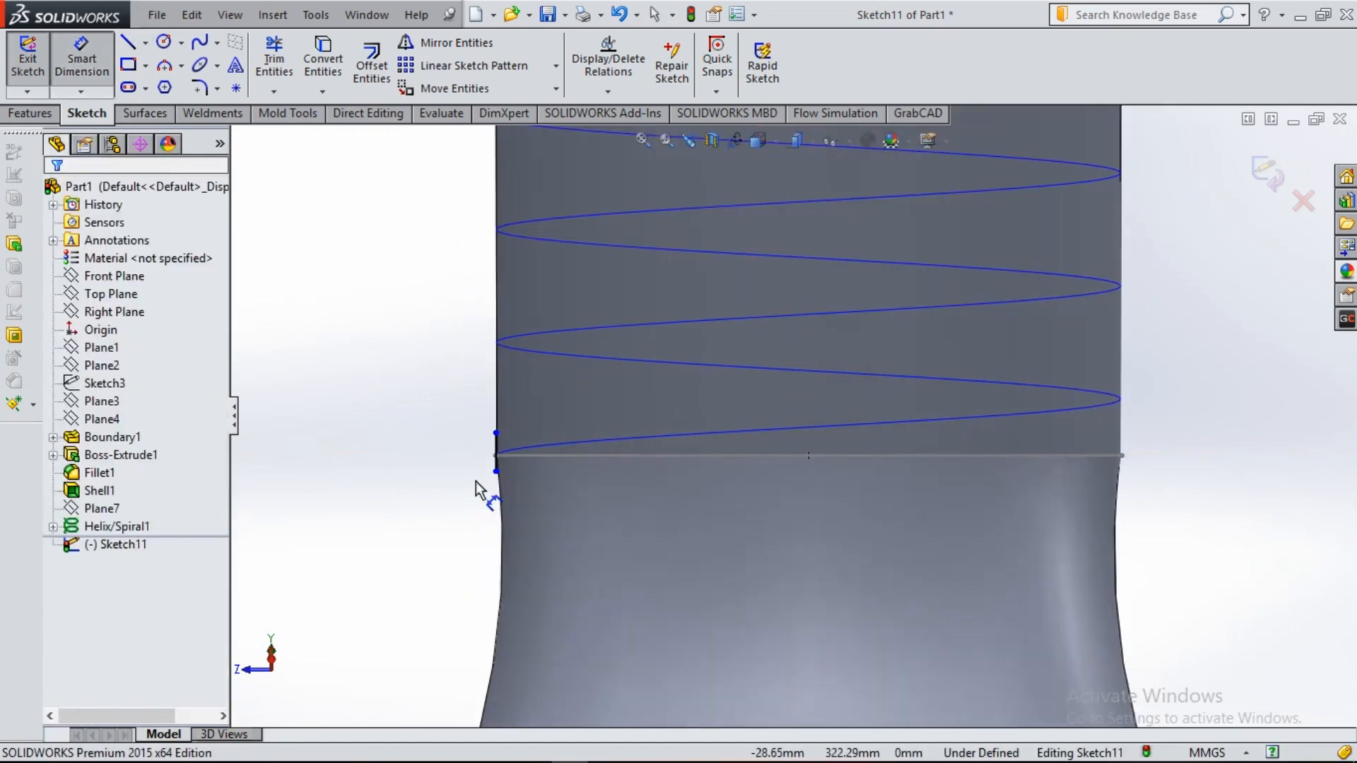
{"action": "key", "text": "Escape"}
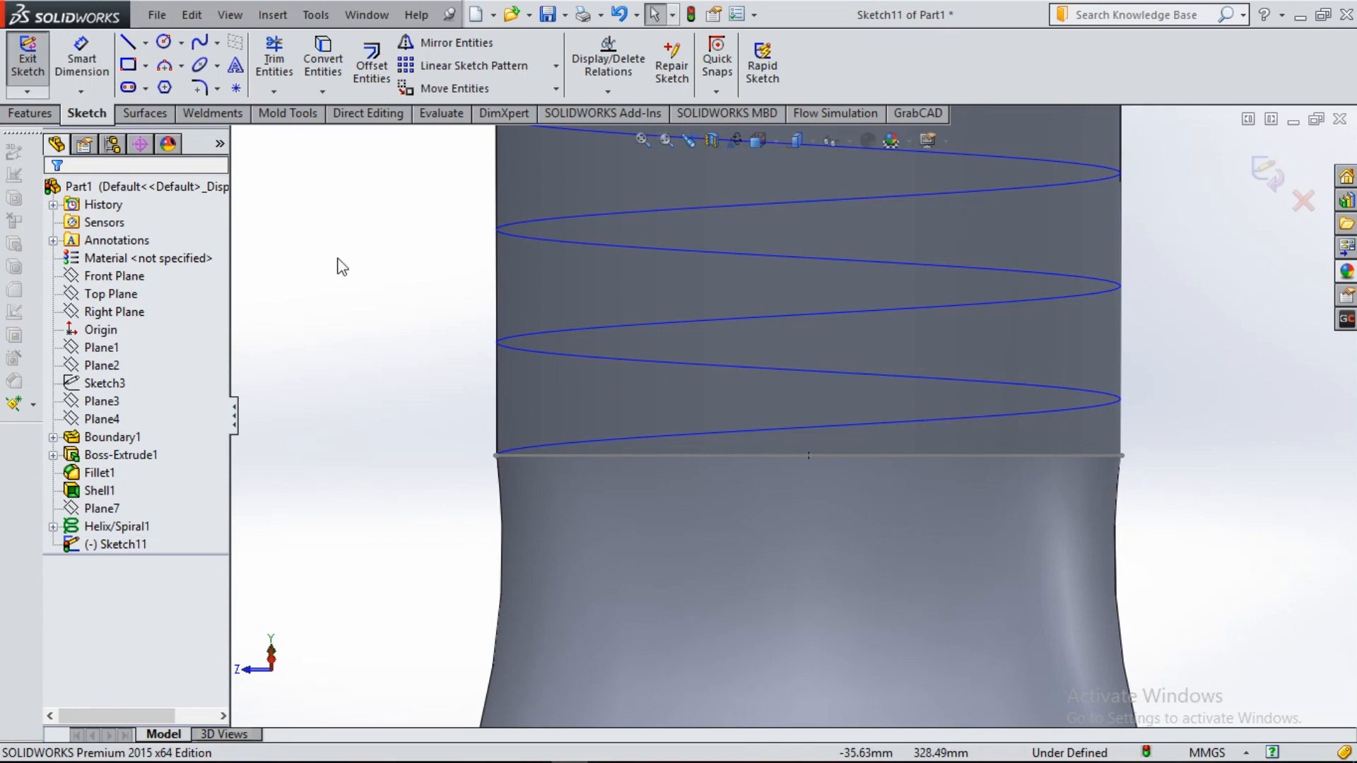
- Sketch a short vertical line about 2.6 mm long just inside the neck wall, beside the helix's starting point
{"action": "left_click", "coordinate": [128, 42]}
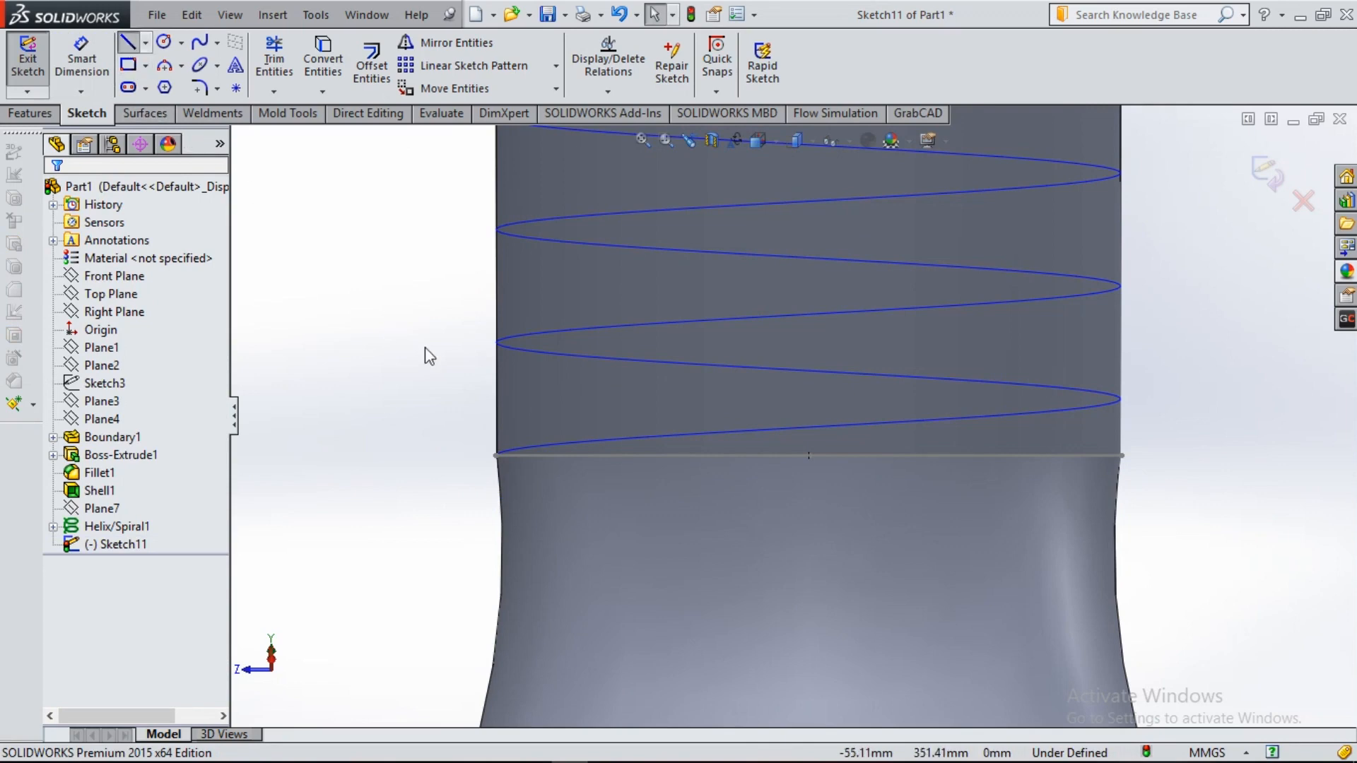
{"action": "left_click", "coordinate": [503, 453]}
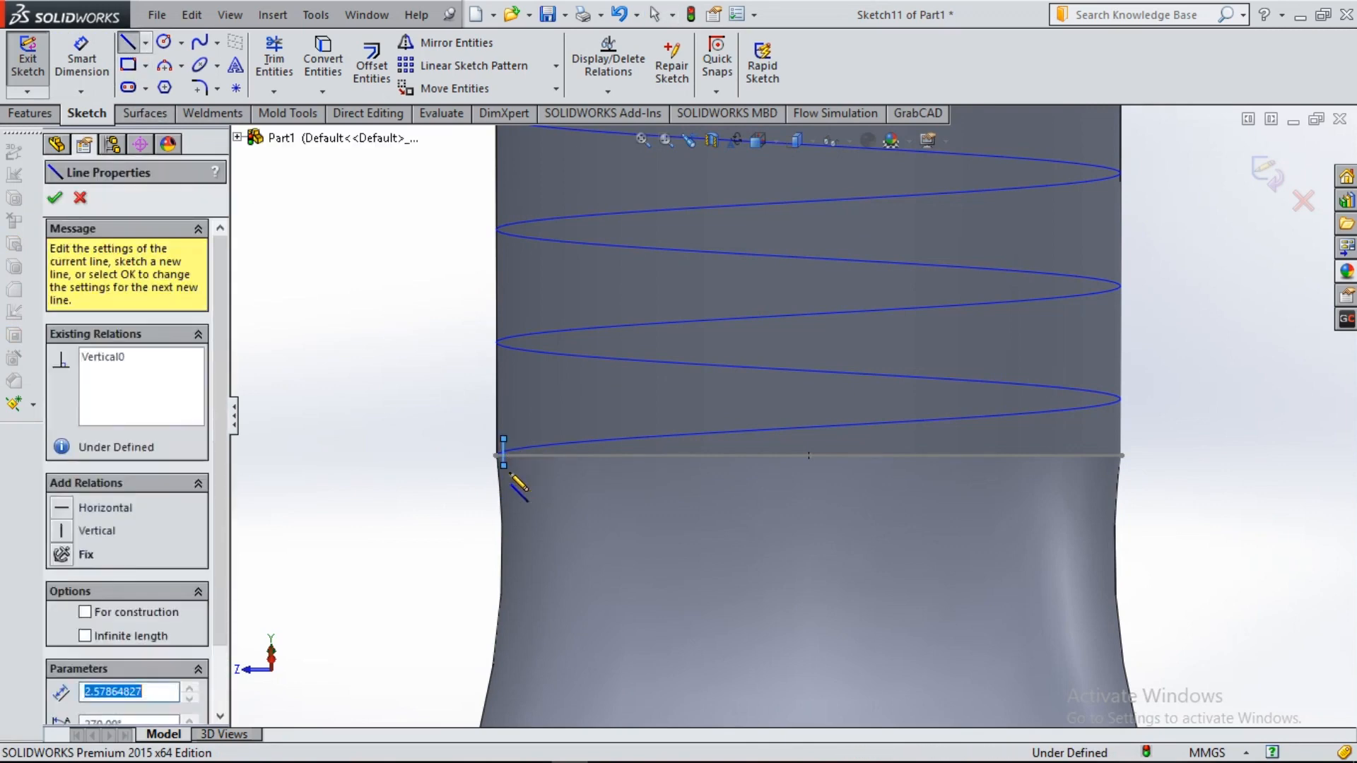
{"action": "key", "text": "Escape"}
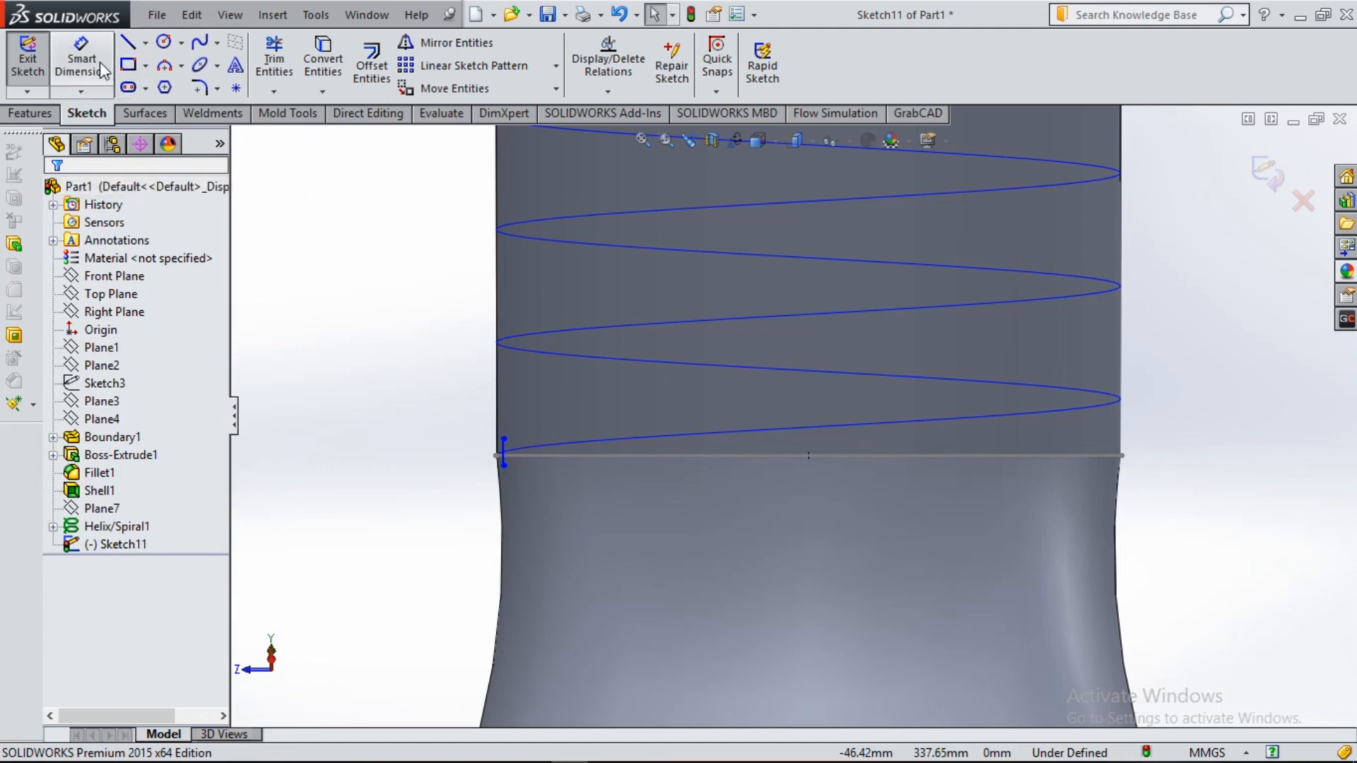
- Dimension the short line's lower end 1.4 mm below and its upper end 1.2 mm above the neck's base edge
{"action": "left_click", "coordinate": [495, 461]}
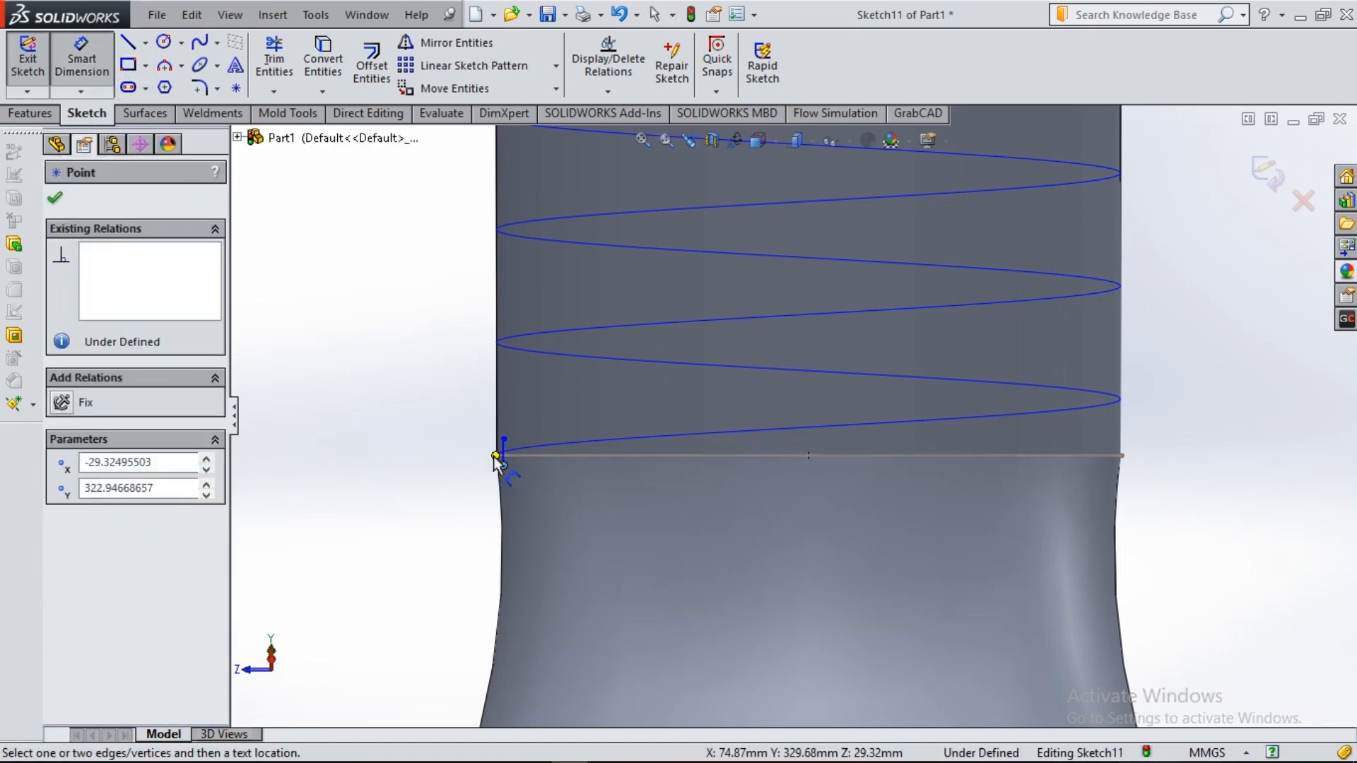
{"action": "left_click", "coordinate": [451, 461]}
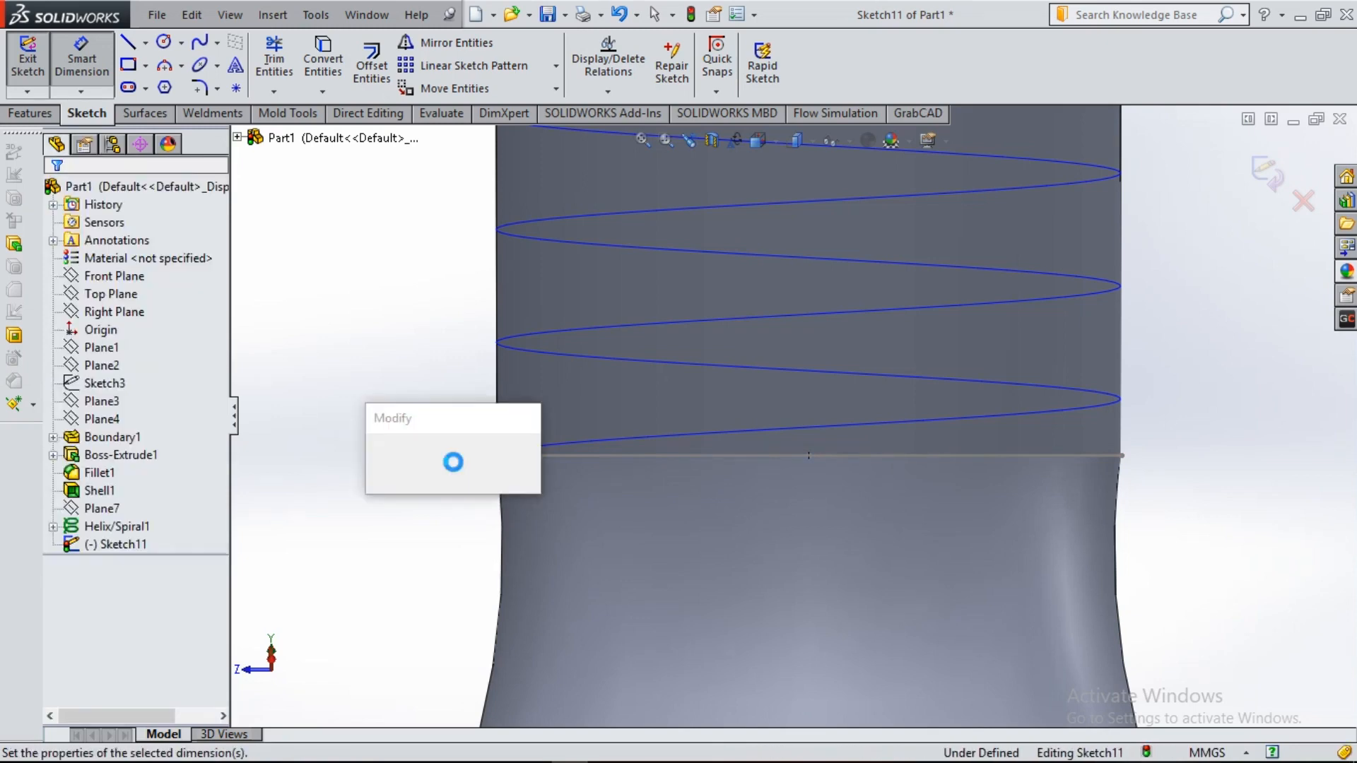
{"action": "type", "text": "1.4"}
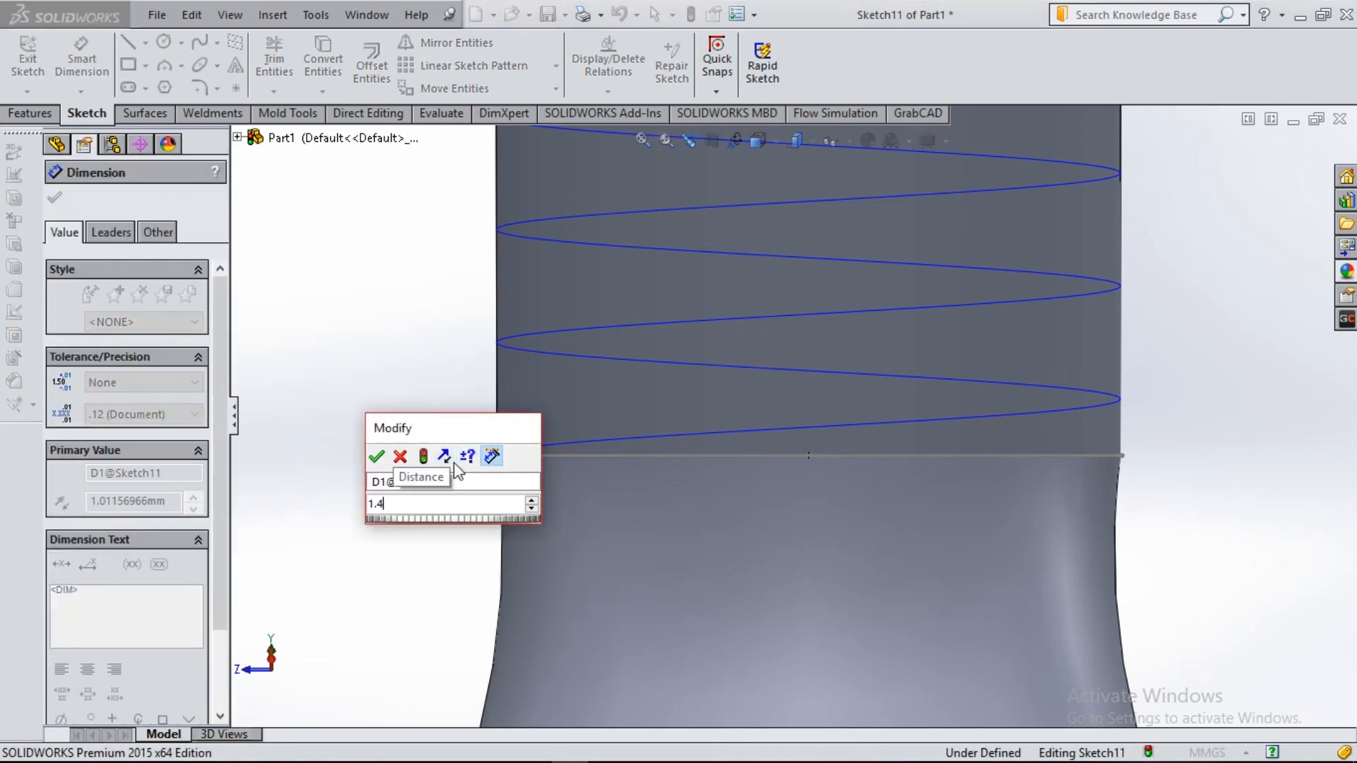
{"action": "key", "text": "Return"}
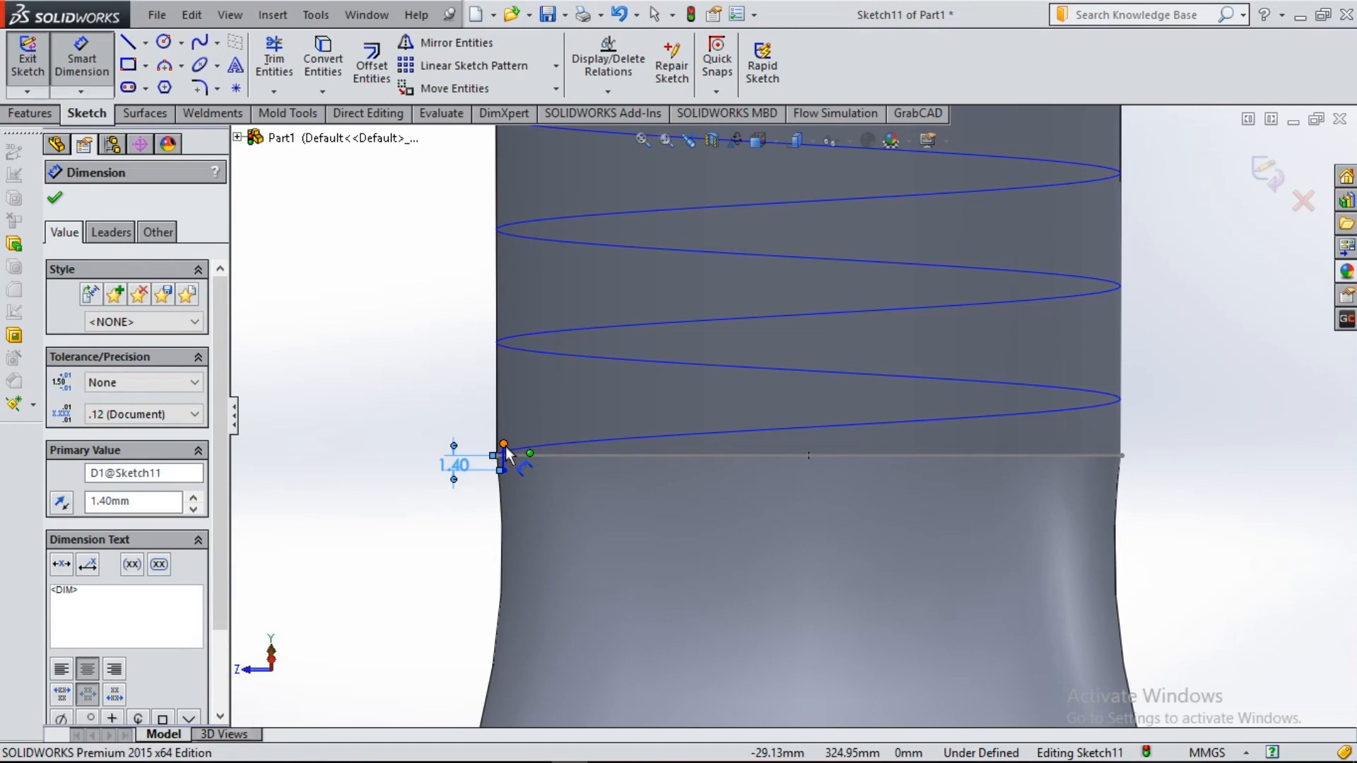
{"action": "left_click", "coordinate": [504, 446]}
{"action": "left_click", "coordinate": [495, 456]}
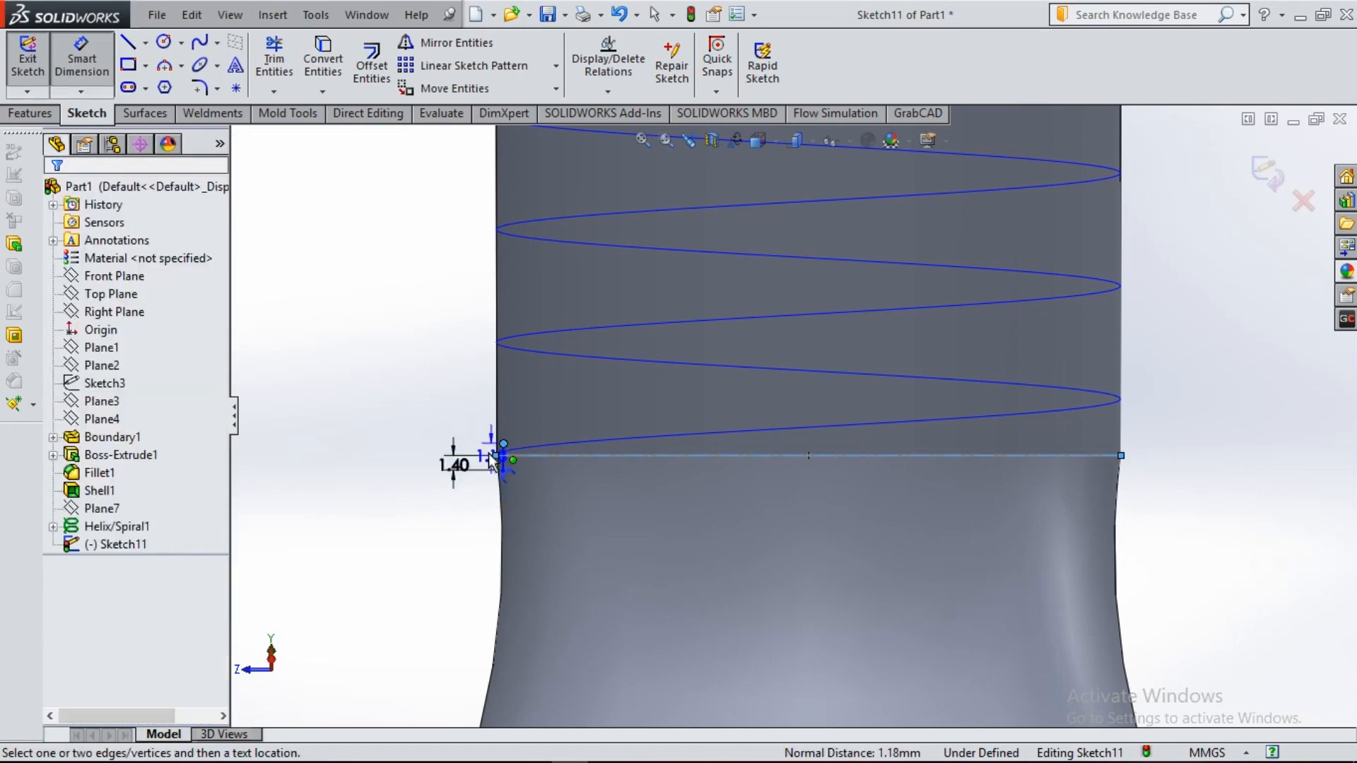
{"action": "left_click", "coordinate": [470, 444]}
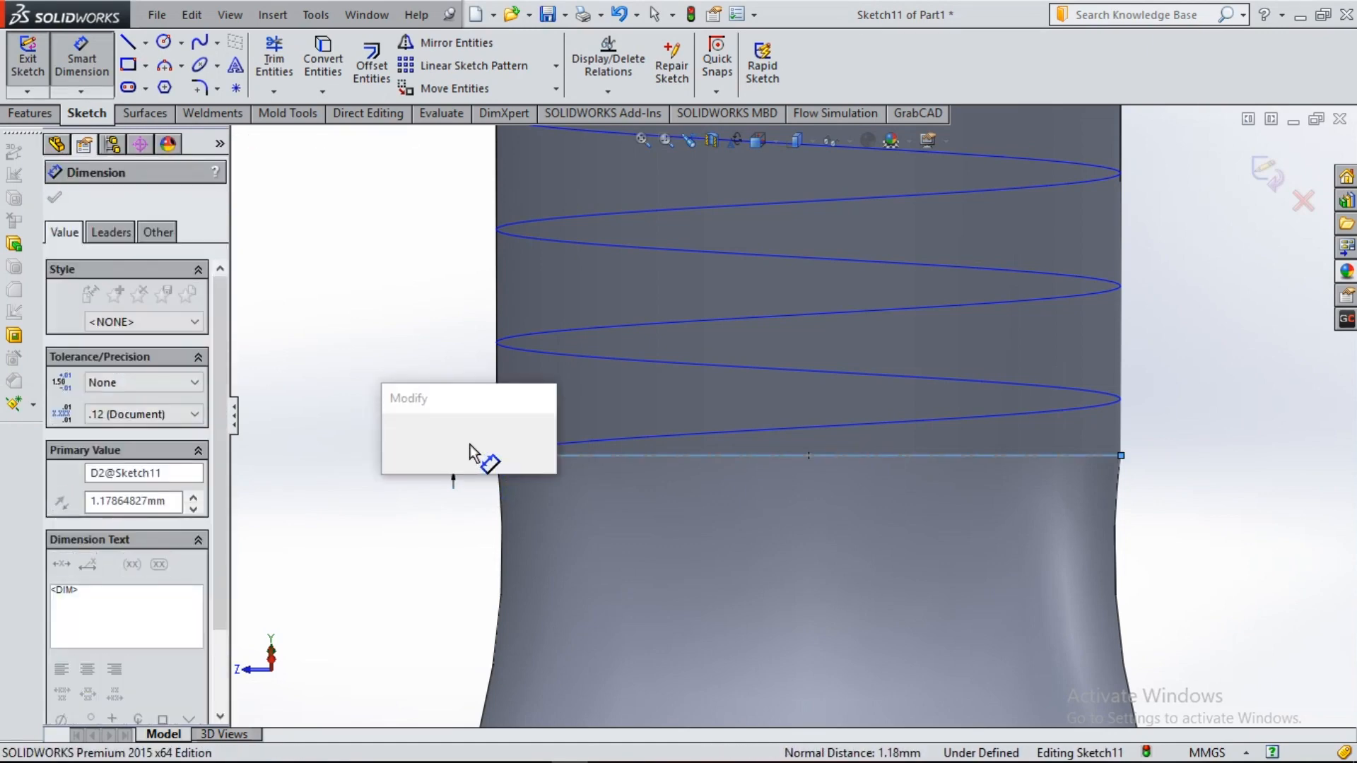
{"action": "type", "text": "1.2"}
{"action": "key", "text": "Return"}
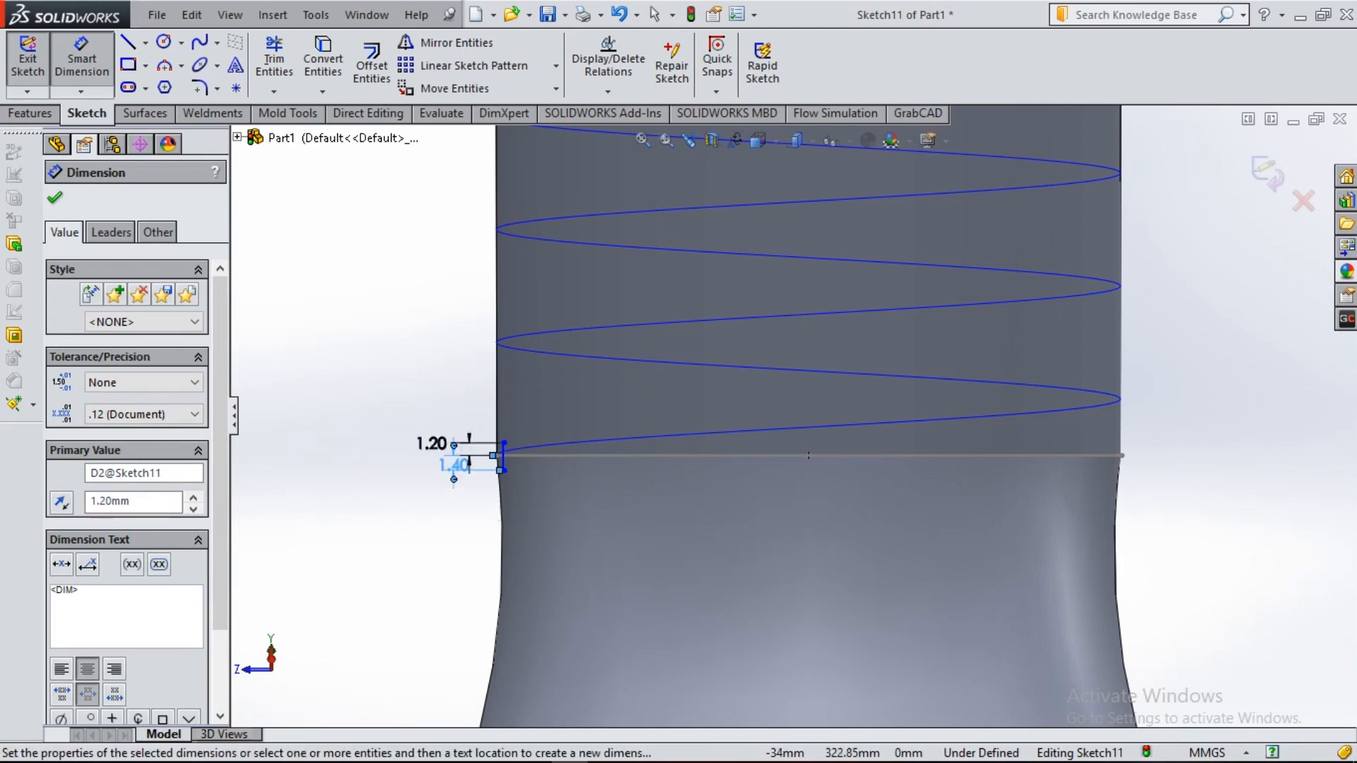
- Set the distance from the line's lower end to the neck's base edge to 1.2 mm
{"action": "left_click", "coordinate": [459, 468]}
{"action": "type", "text": "1.2"}
{"action": "key", "text": "Return"}
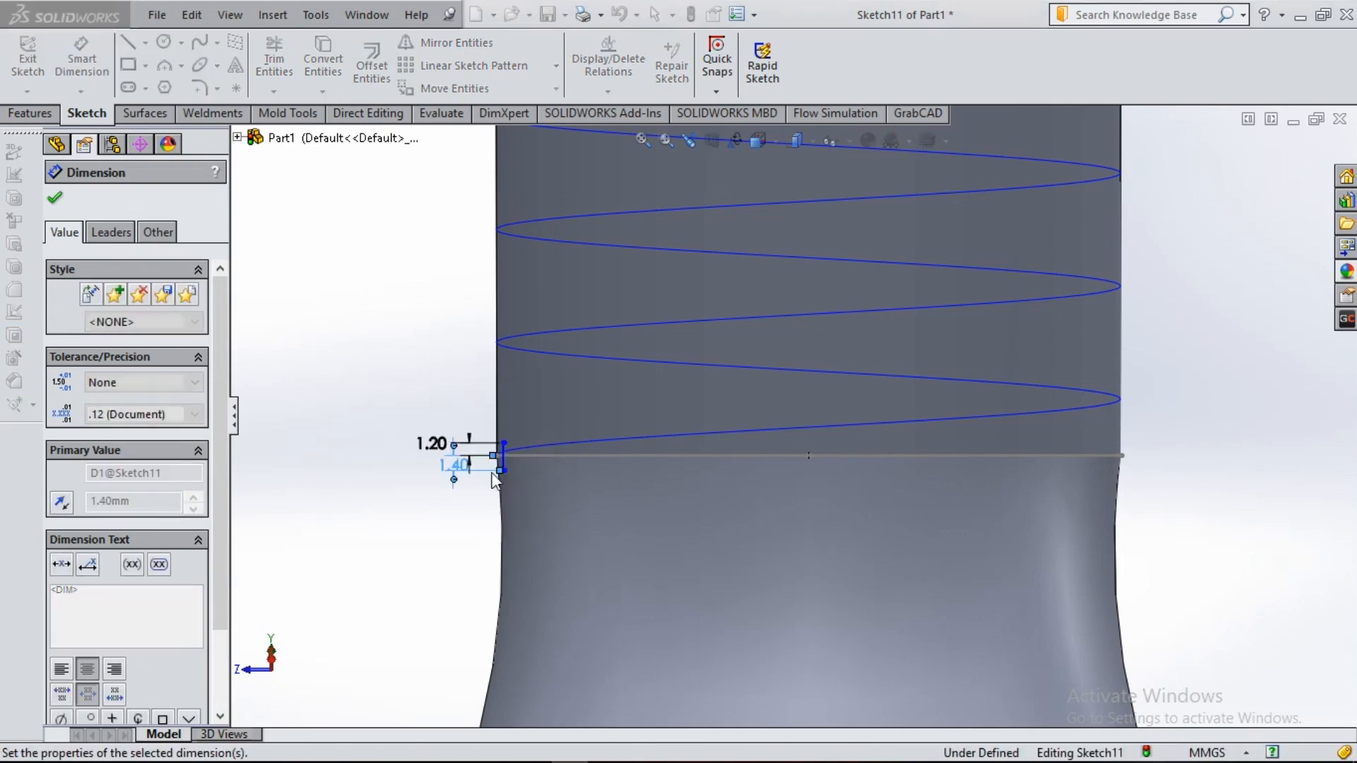
- Set both vertical offsets of the short line's ends from the neck's base edge to 1.4 mm
{"action": "scroll", "coordinate": [522, 468], "scroll_direction": "down", "scroll_amount": 5}
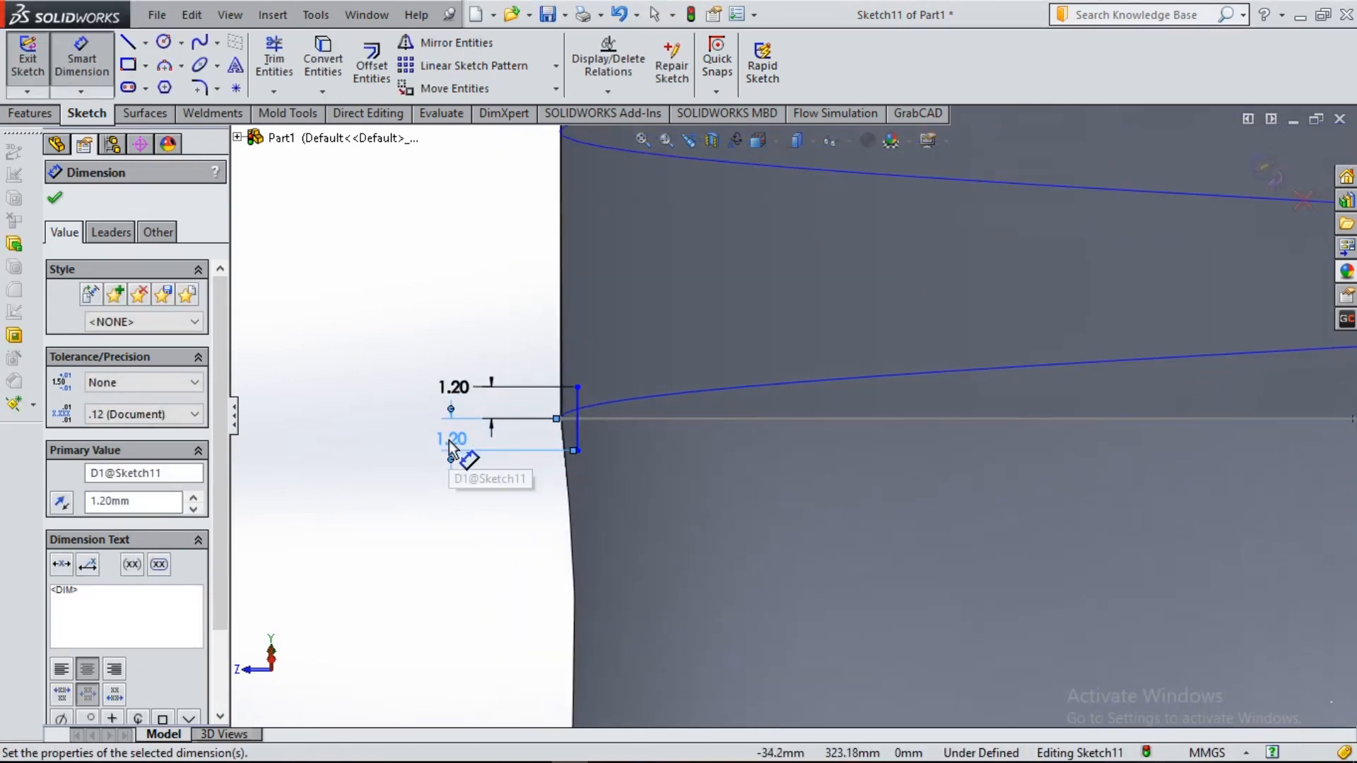
{"action": "left_click", "coordinate": [452, 439]}
{"action": "key", "text": "Return"}
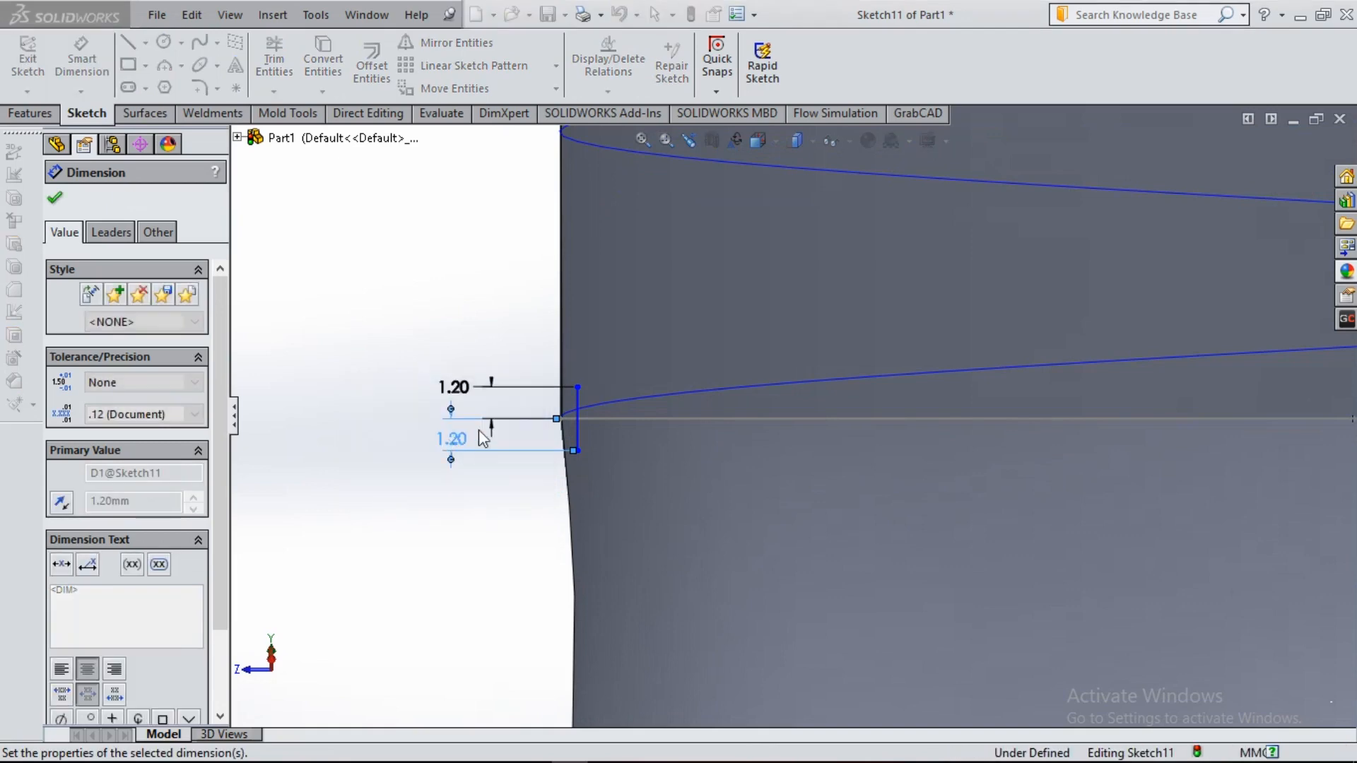
{"action": "left_click", "coordinate": [455, 387]}
{"action": "type", "text": "1.4"}
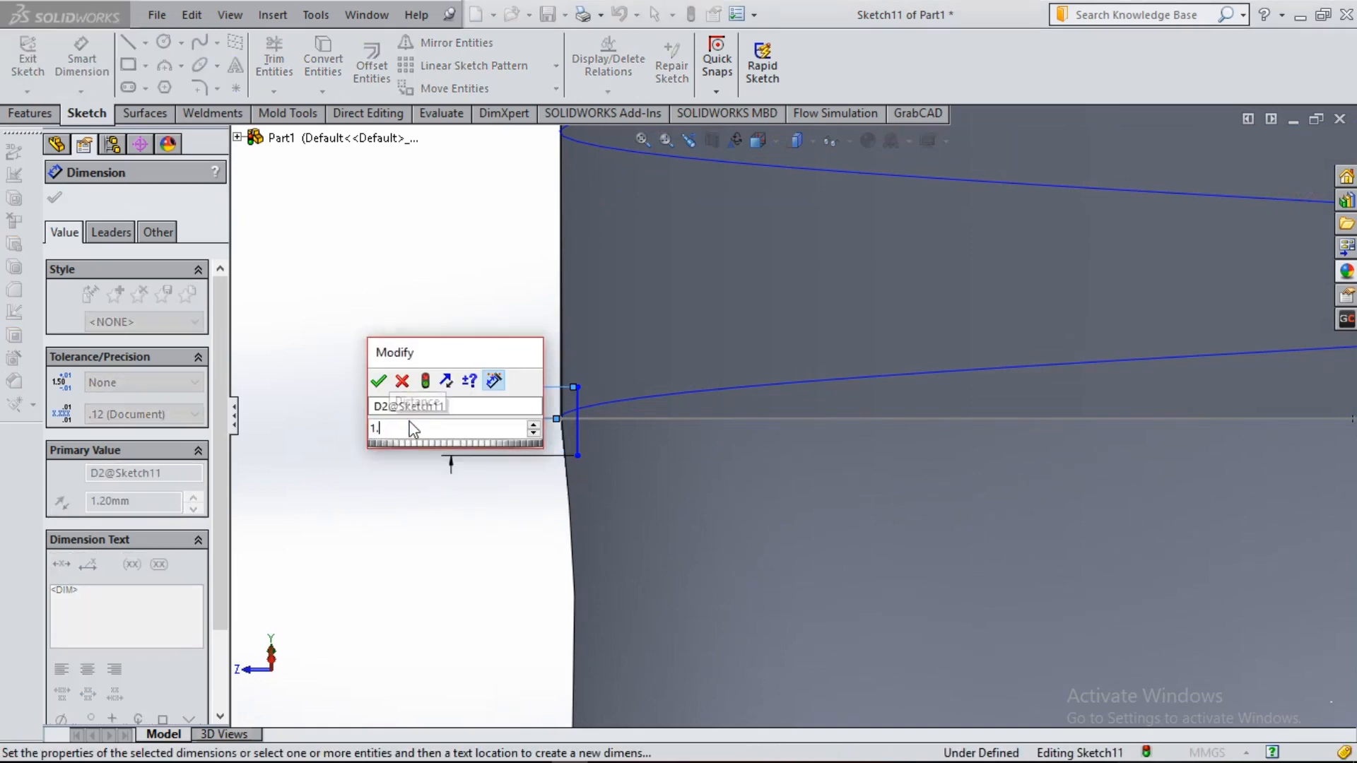
{"action": "key", "text": "Return"}
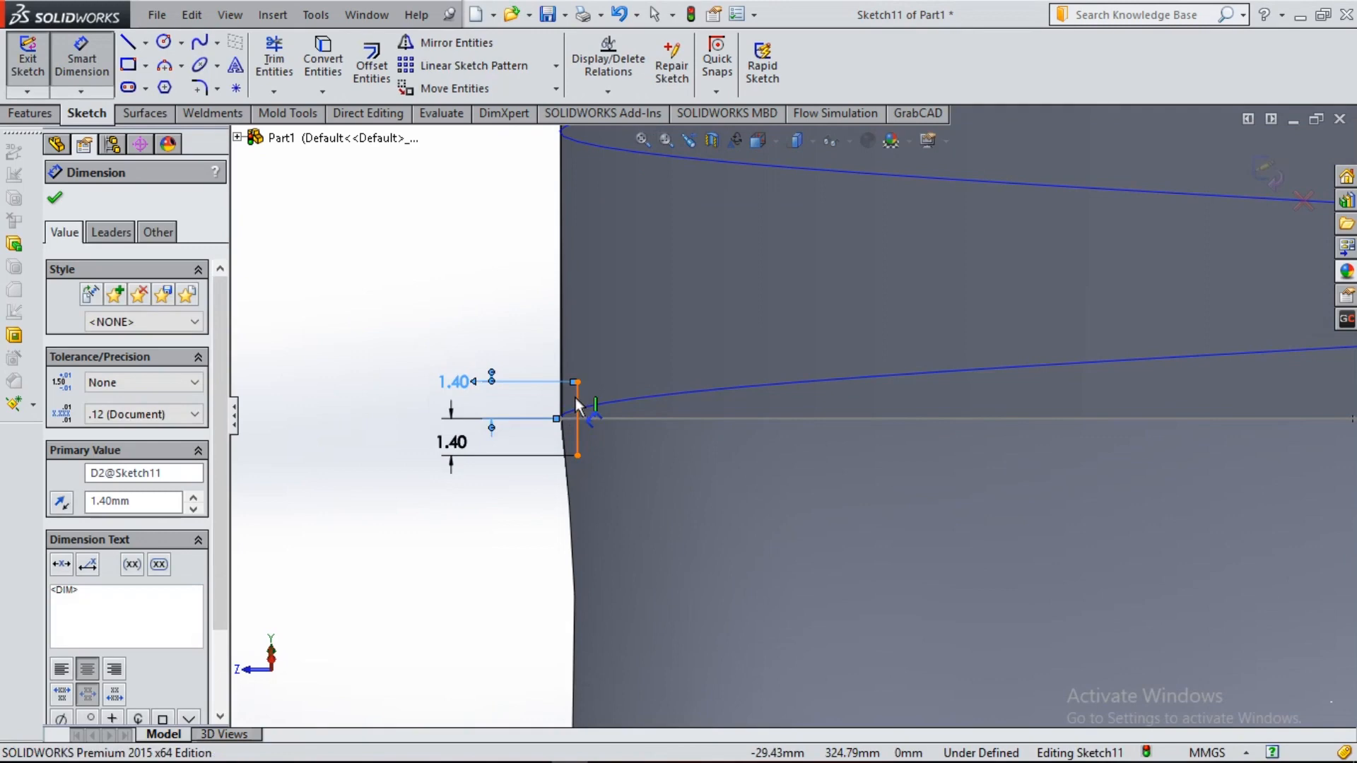
- Dimension the vertical line 0.5 mm horizontally from the base edge's endpoint on the neck wall
{"action": "left_click", "coordinate": [577, 424]}
{"action": "left_click", "coordinate": [559, 419]}
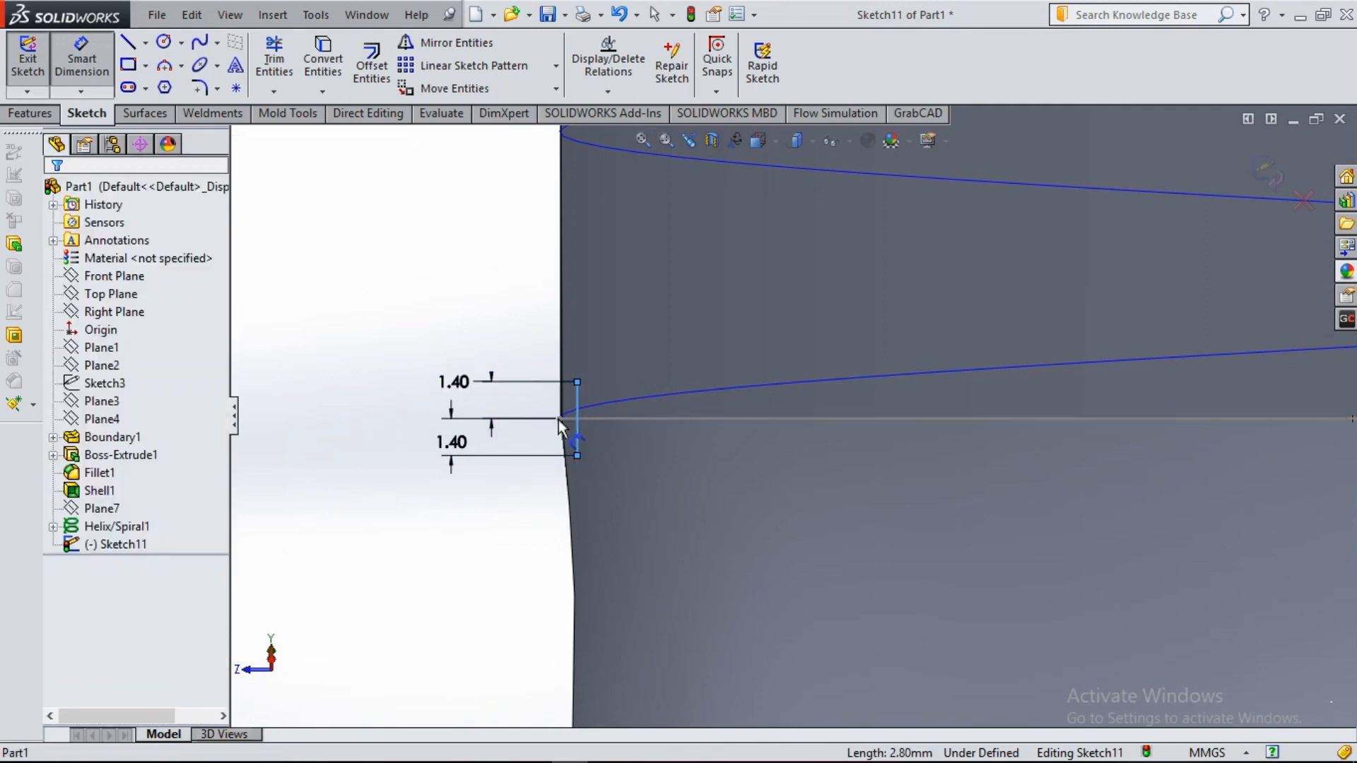
{"action": "left_click", "coordinate": [532, 351]}
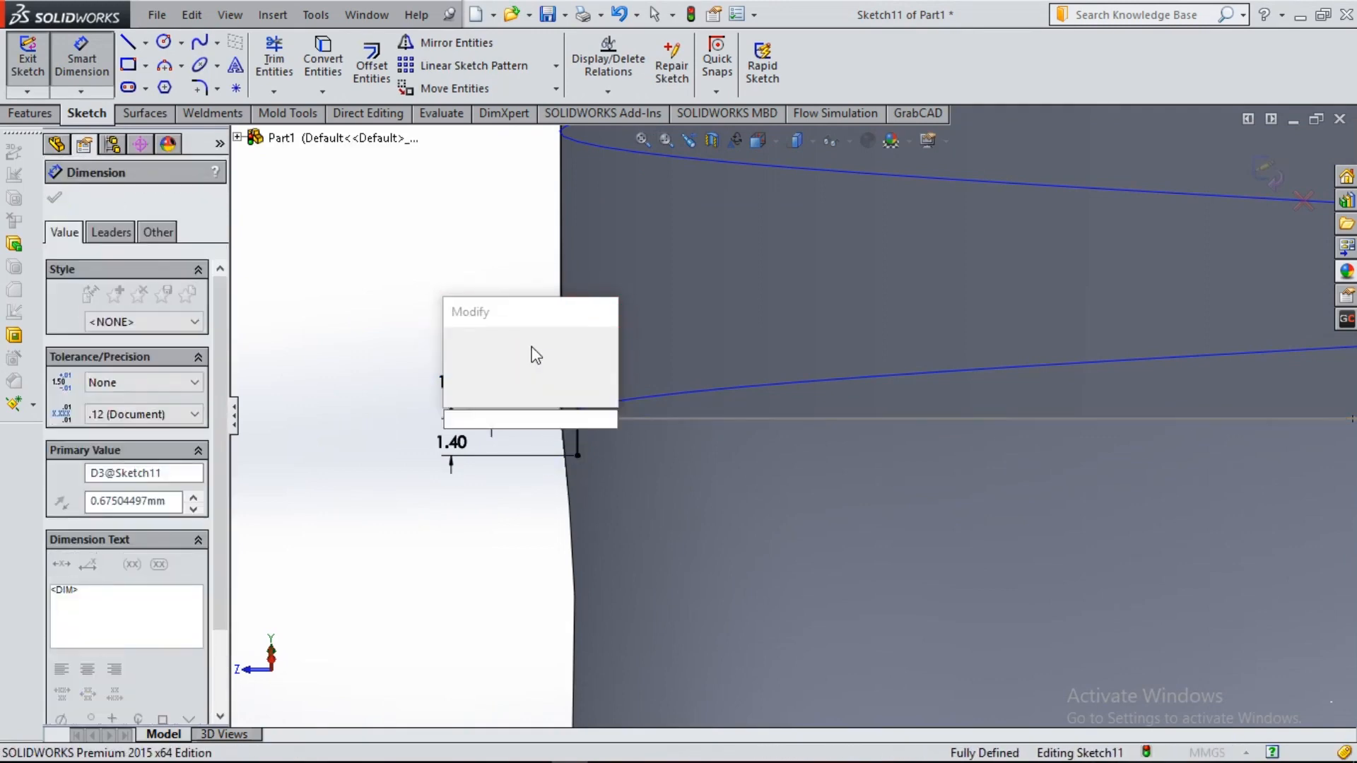
{"action": "type", "text": "0.5"}
{"action": "key", "text": "Return"}
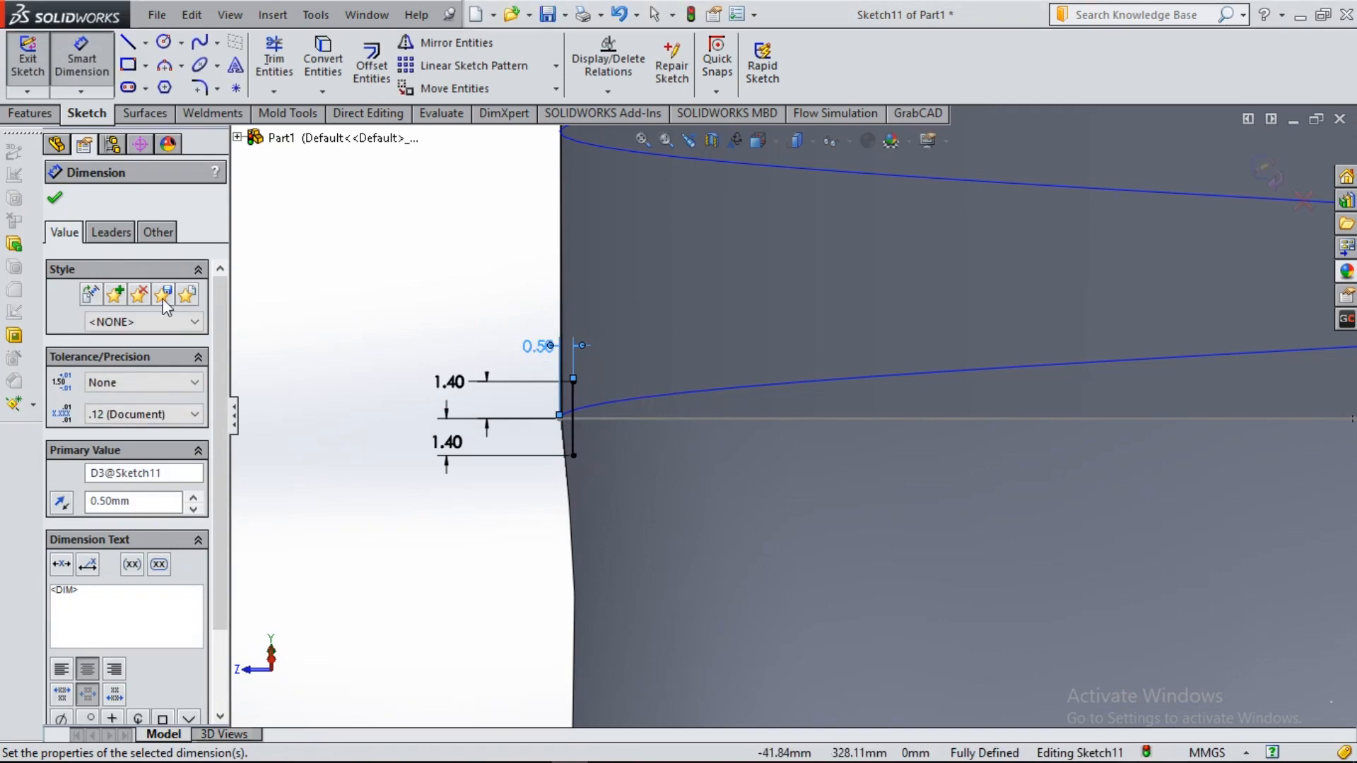
{"action": "left_click", "coordinate": [54, 198]}
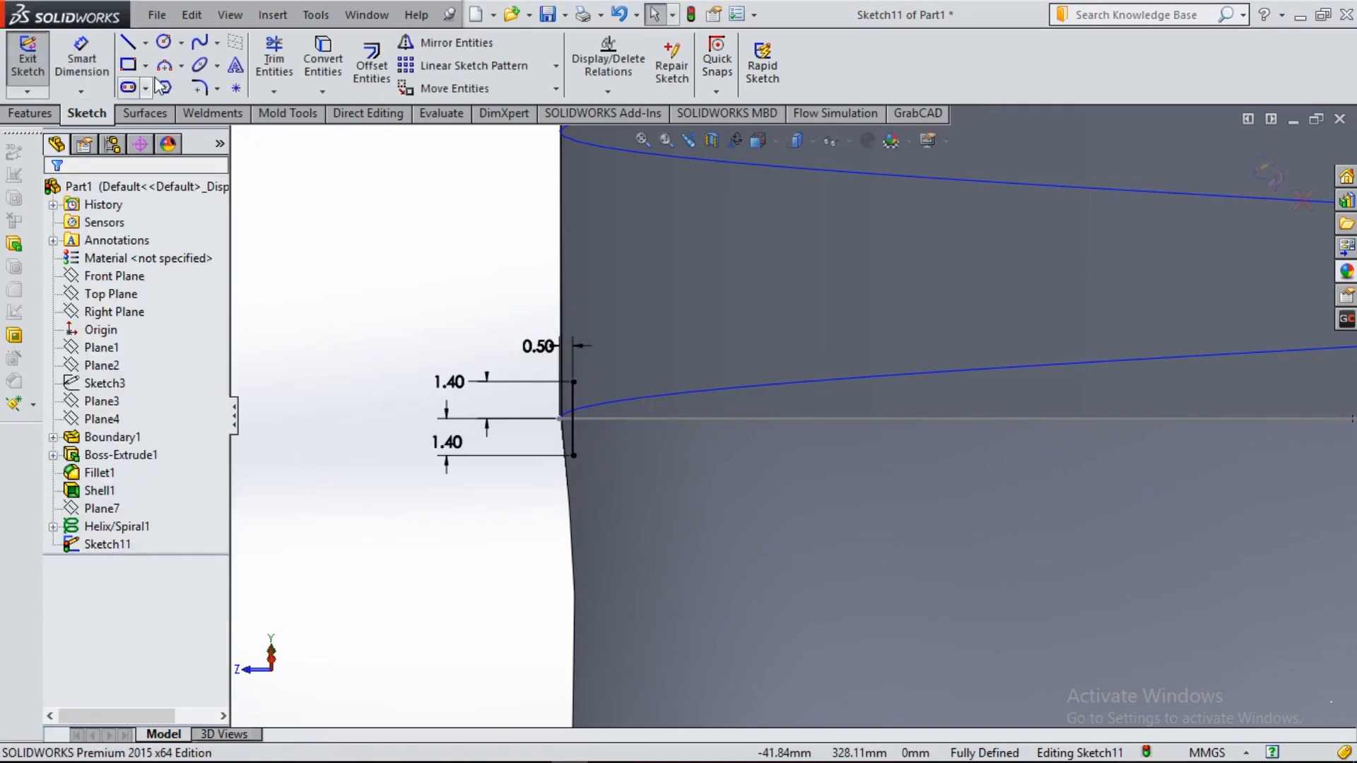
- Draw a three-point semicircular arc between the vertical line's endpoints, bulging outward past the neck wall to close the thread profile
{"action": "left_click", "coordinate": [573, 382]}
{"action": "left_click", "coordinate": [574, 455]}
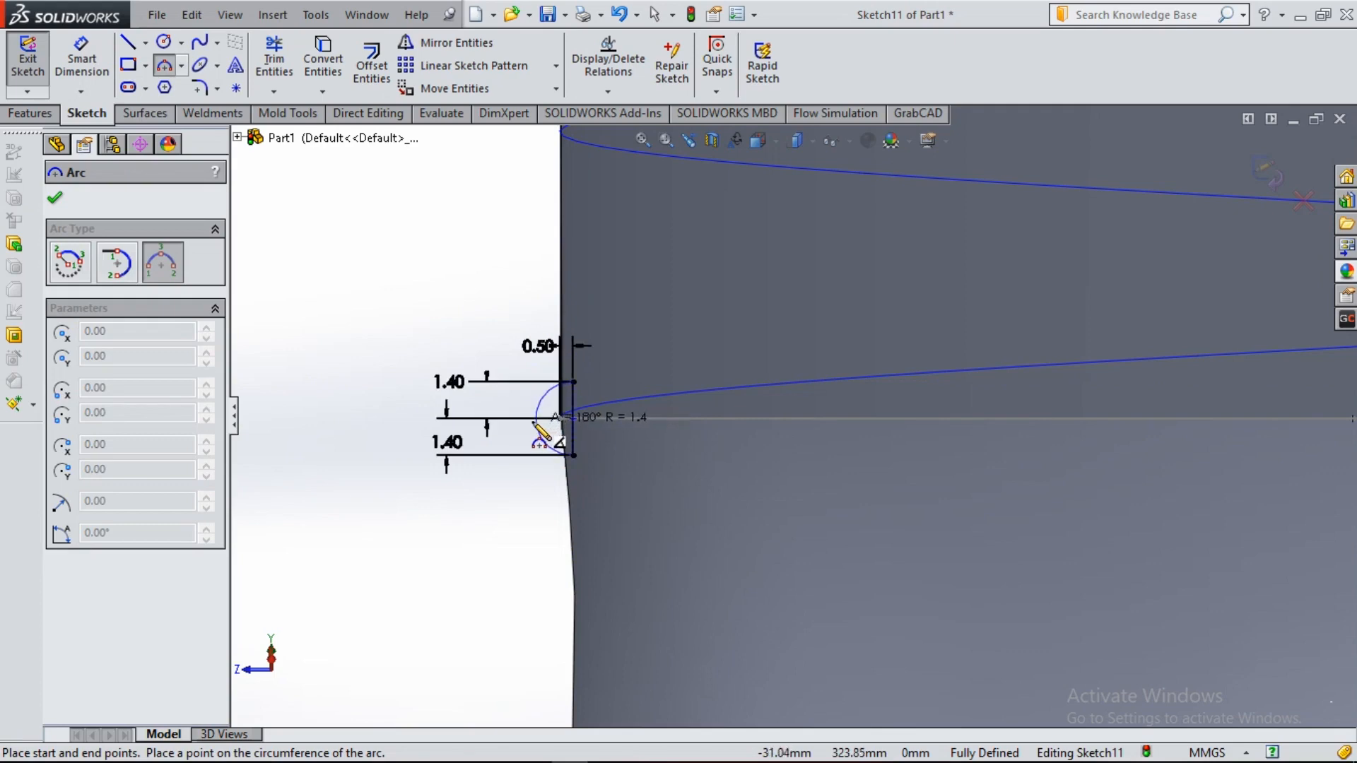
{"action": "left_click", "coordinate": [530, 424]}
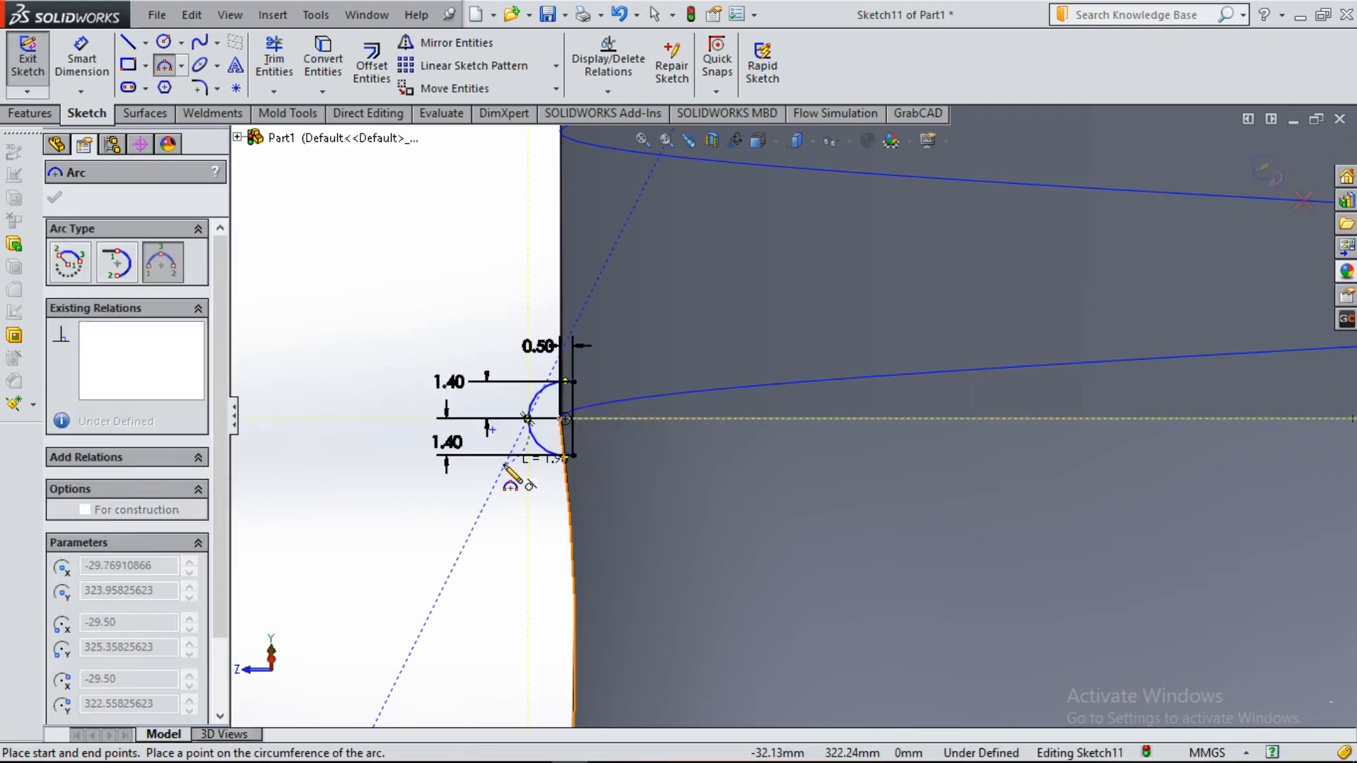
{"action": "key", "text": "Escape"}
- Dimension the arc's radius as 1.4 mm and finish the thread profile sketch
{"action": "left_click", "coordinate": [531, 405]}
{"action": "left_click", "coordinate": [434, 327]}
{"action": "type", "text": "1.4"}
{"action": "key", "text": "Return"}
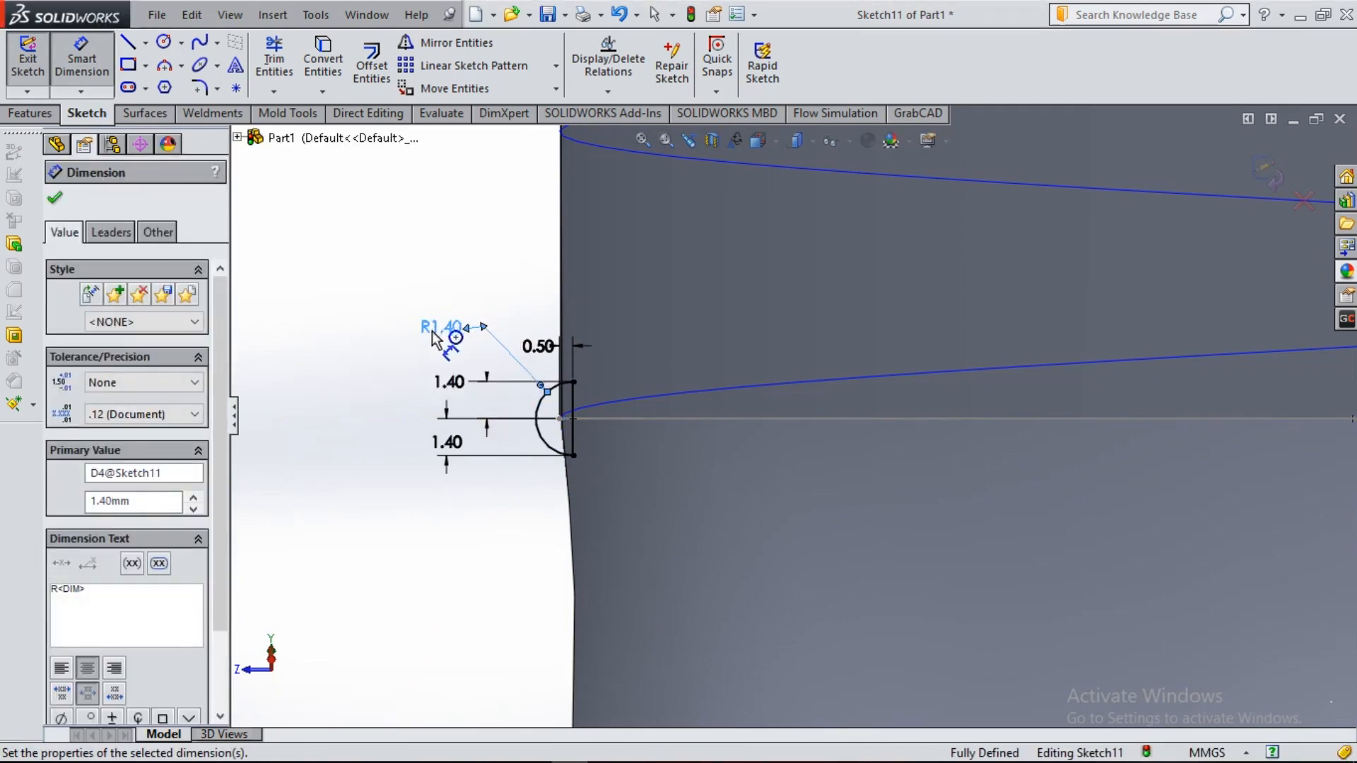
{"action": "left_click", "coordinate": [56, 199]}
{"action": "middle_click_drag", "start_coordinate": [376, 487], "coordinate": [380, 490]}
{"action": "key", "text": "ctrl+7"}
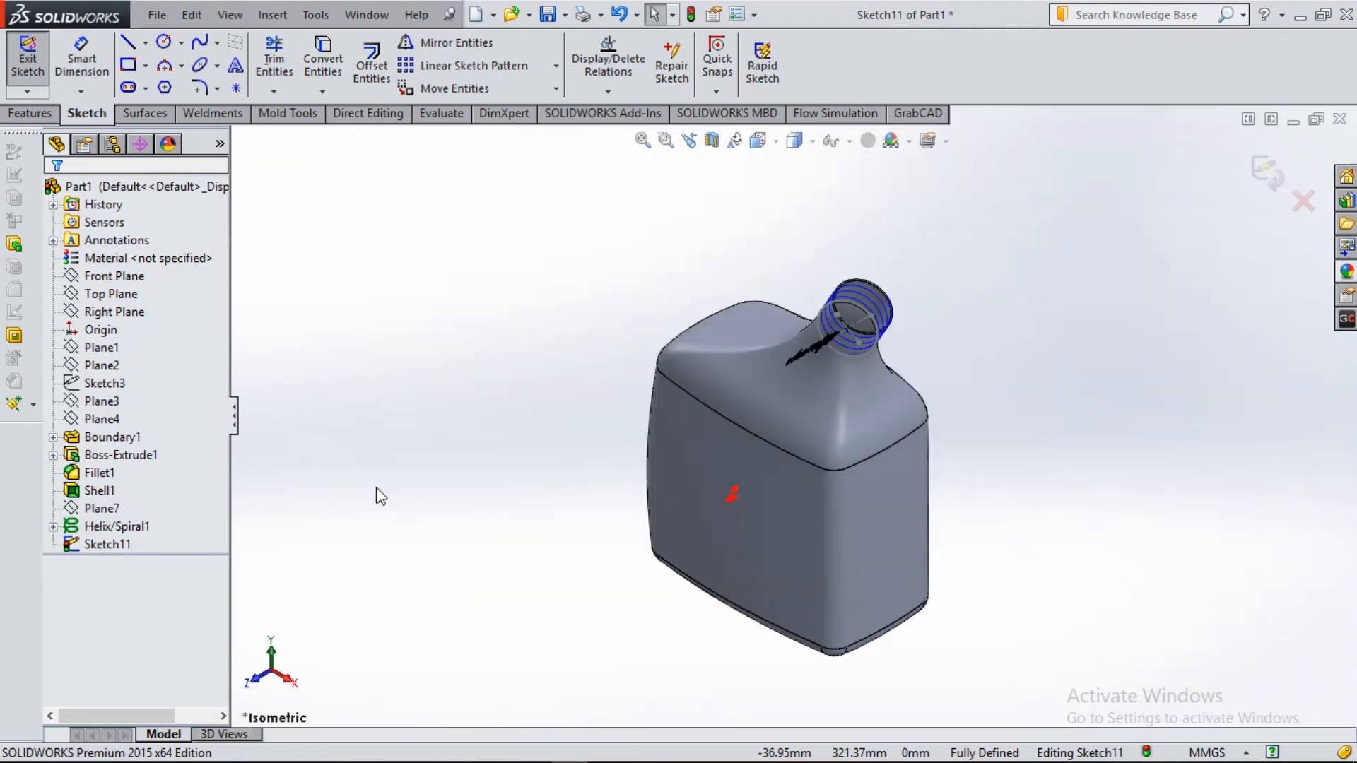
{"action": "left_click", "coordinate": [1263, 183]}
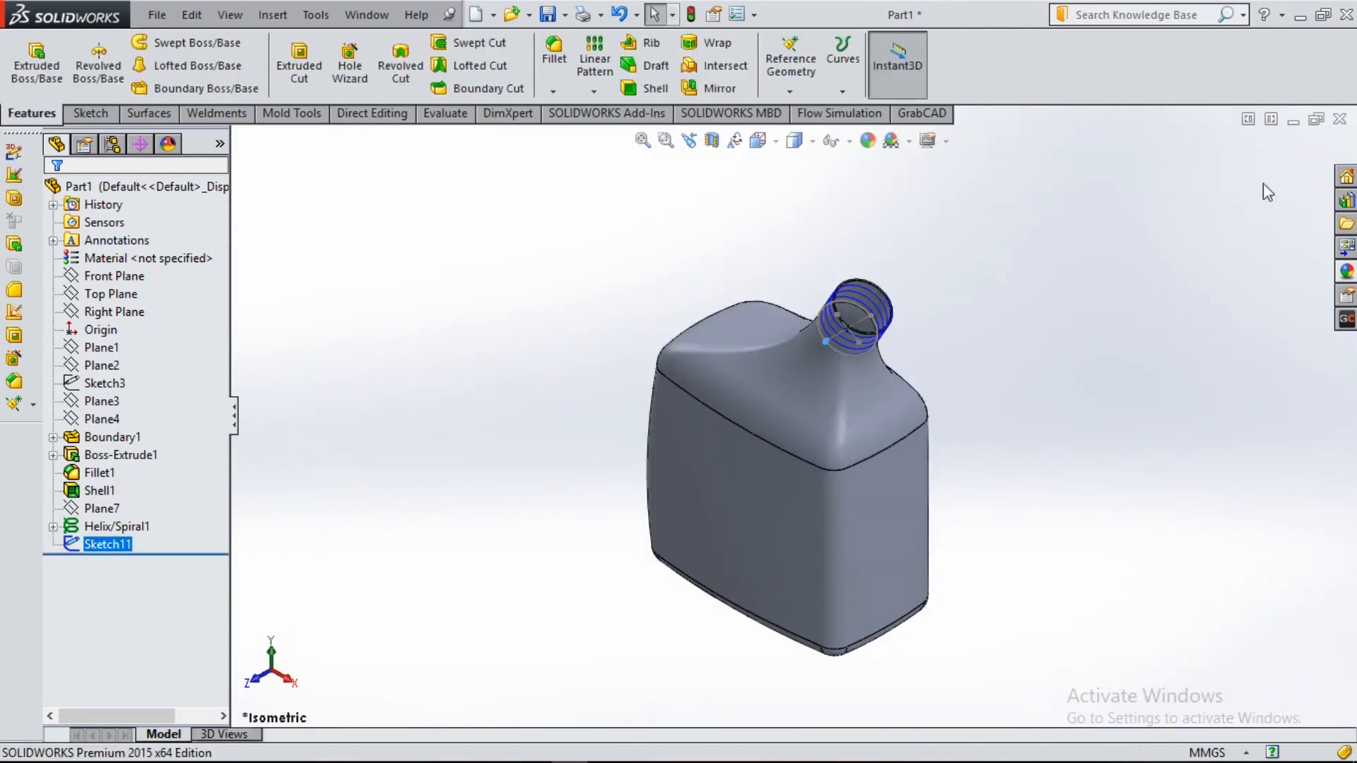
- Sweep the thread profile Sketch11 along the path Helix/Spiral1 to form the thread around the neck
{"action": "left_click", "coordinate": [202, 41]}
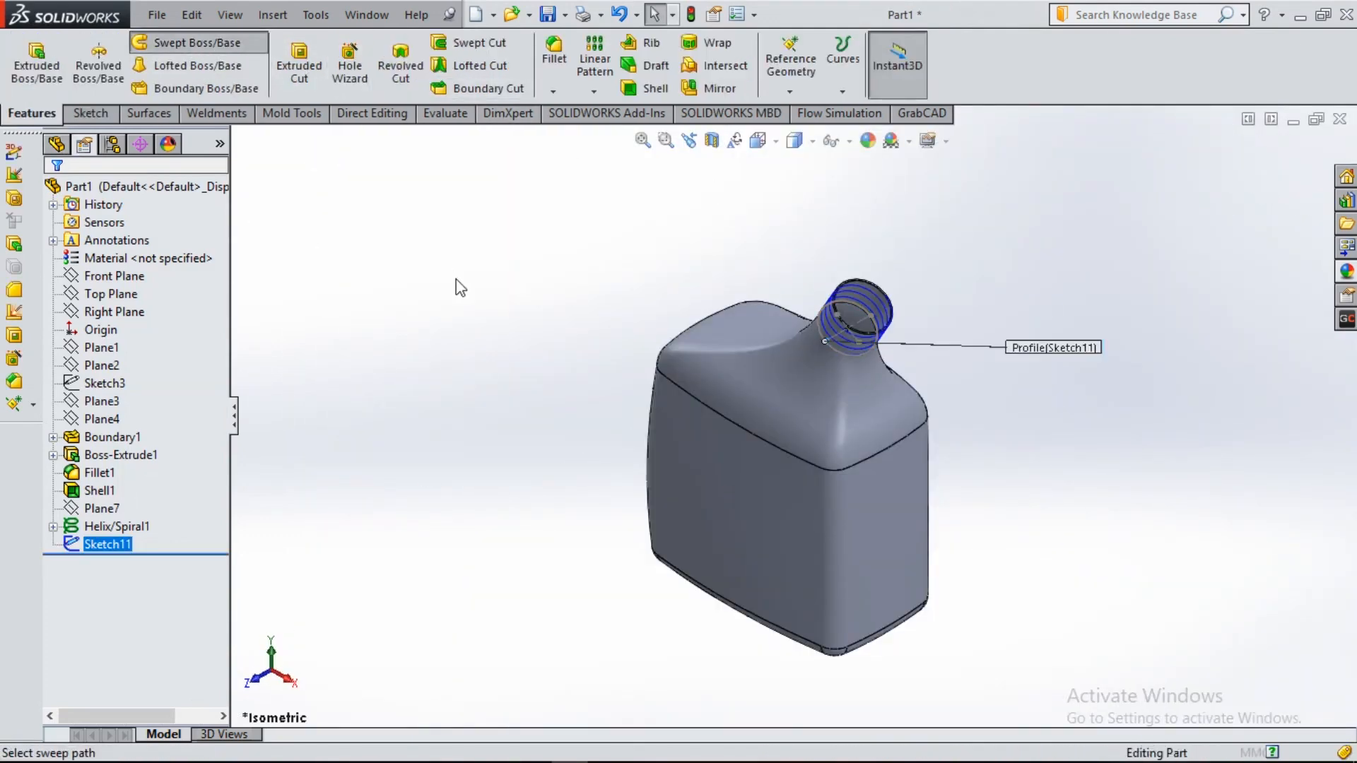
{"action": "scroll", "coordinate": [843, 346], "scroll_direction": "down", "scroll_amount": 5}
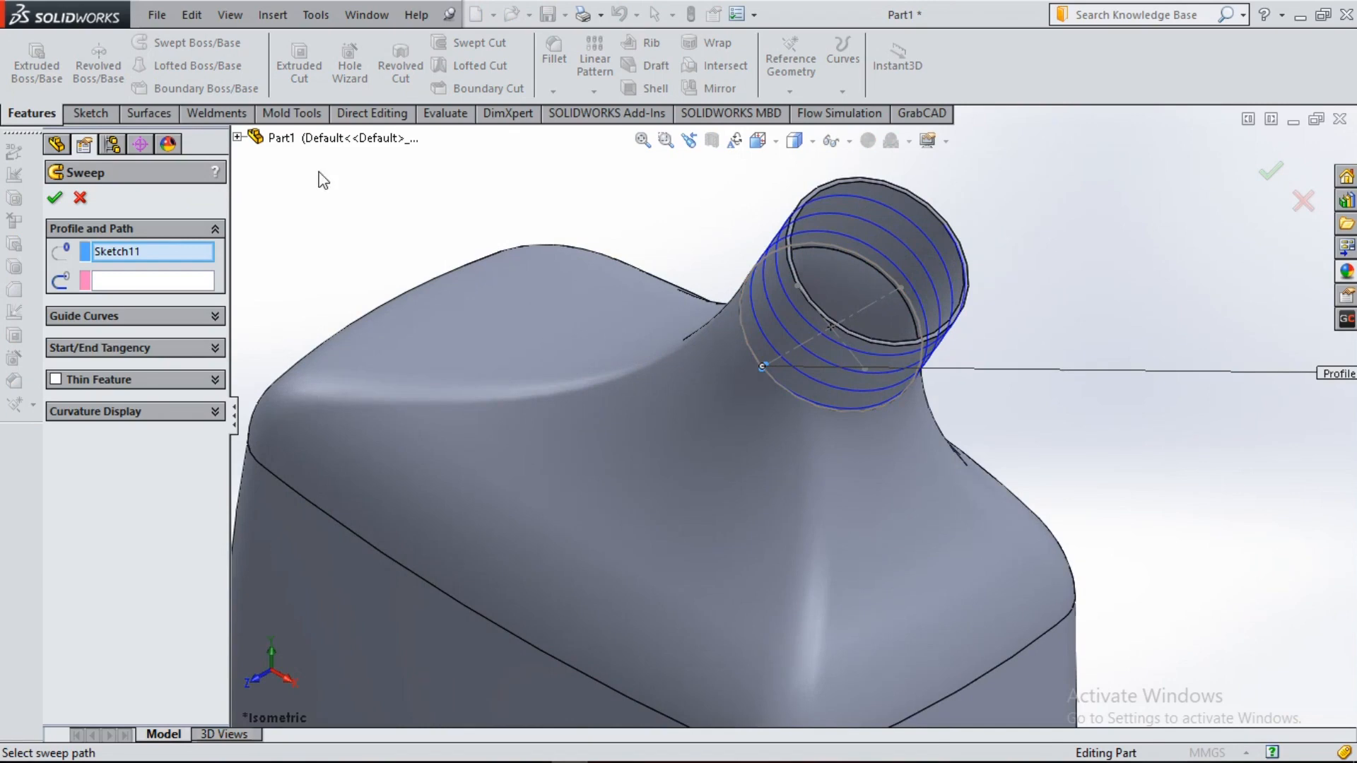
{"action": "left_click", "coordinate": [158, 281]}
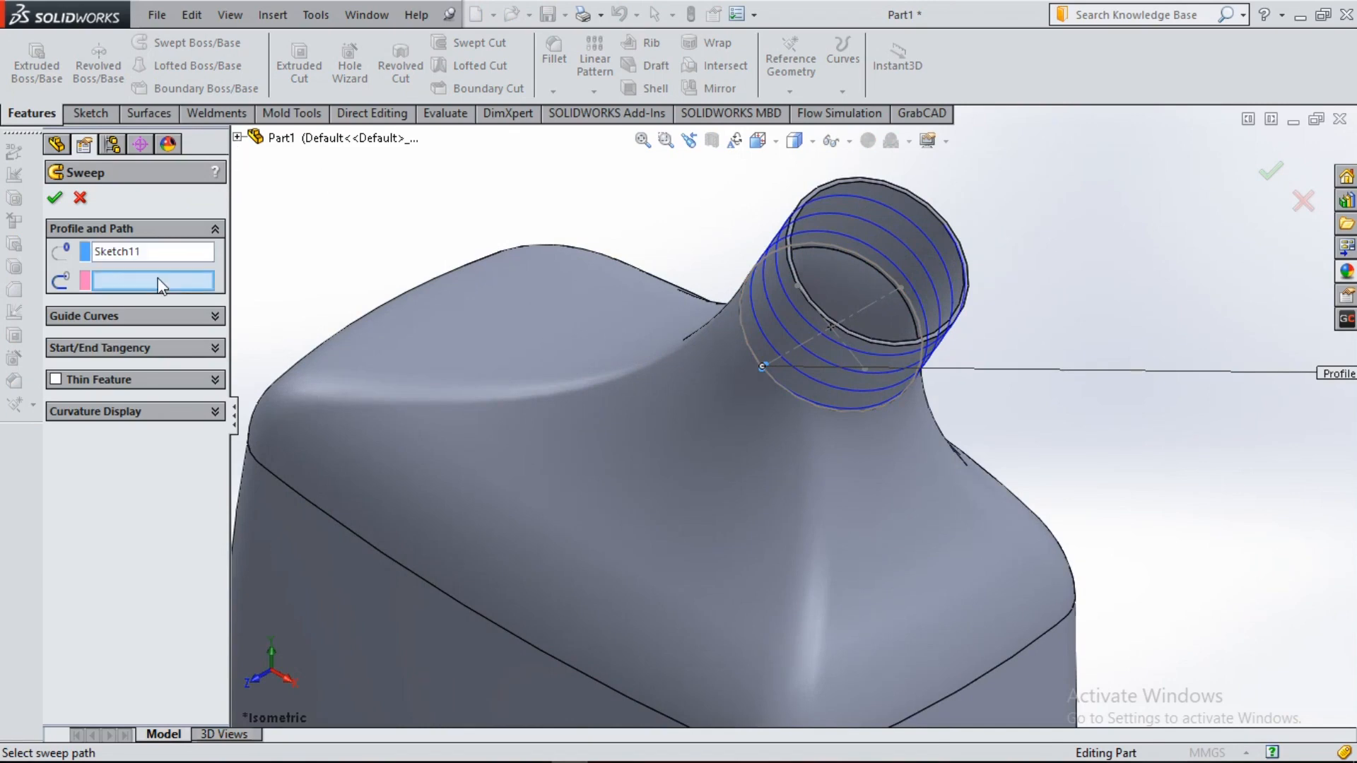
{"action": "left_click", "coordinate": [813, 380]}
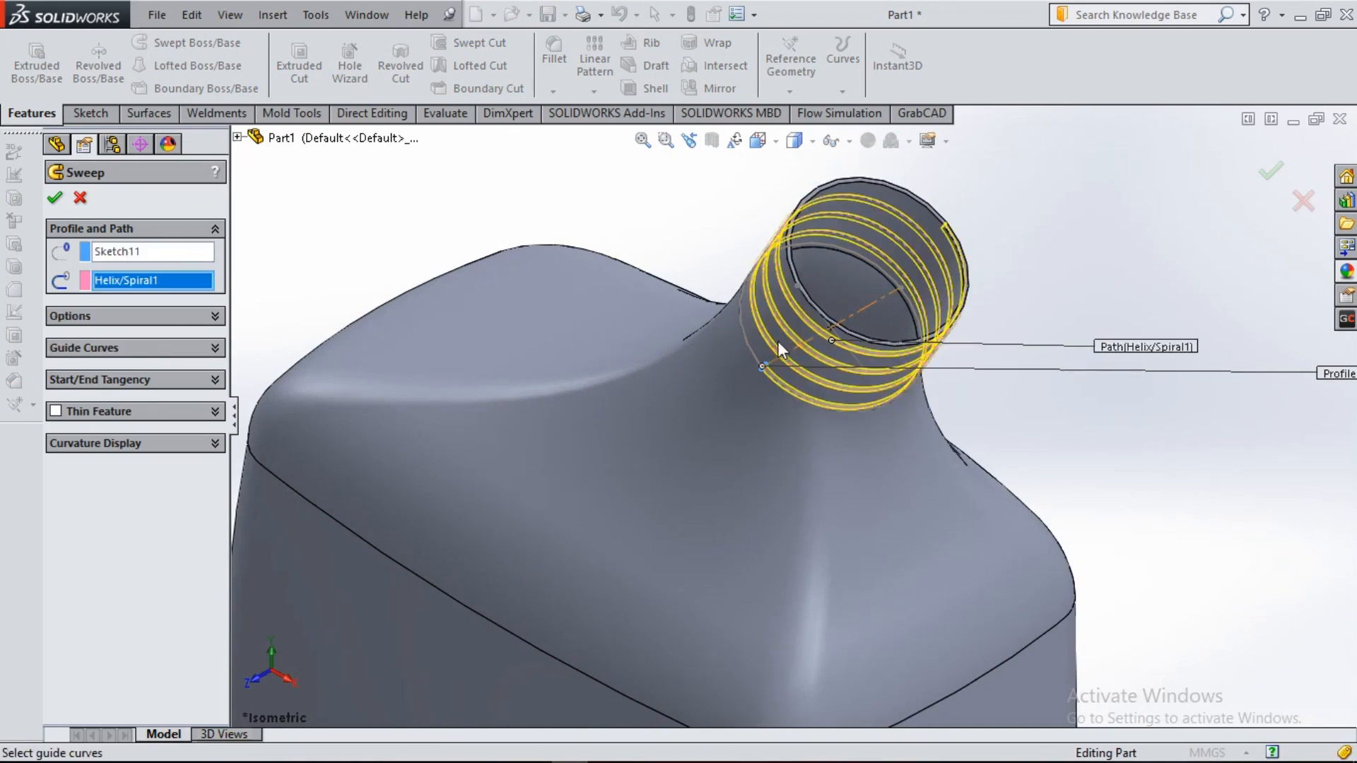
{"action": "left_click", "coordinate": [55, 199]}
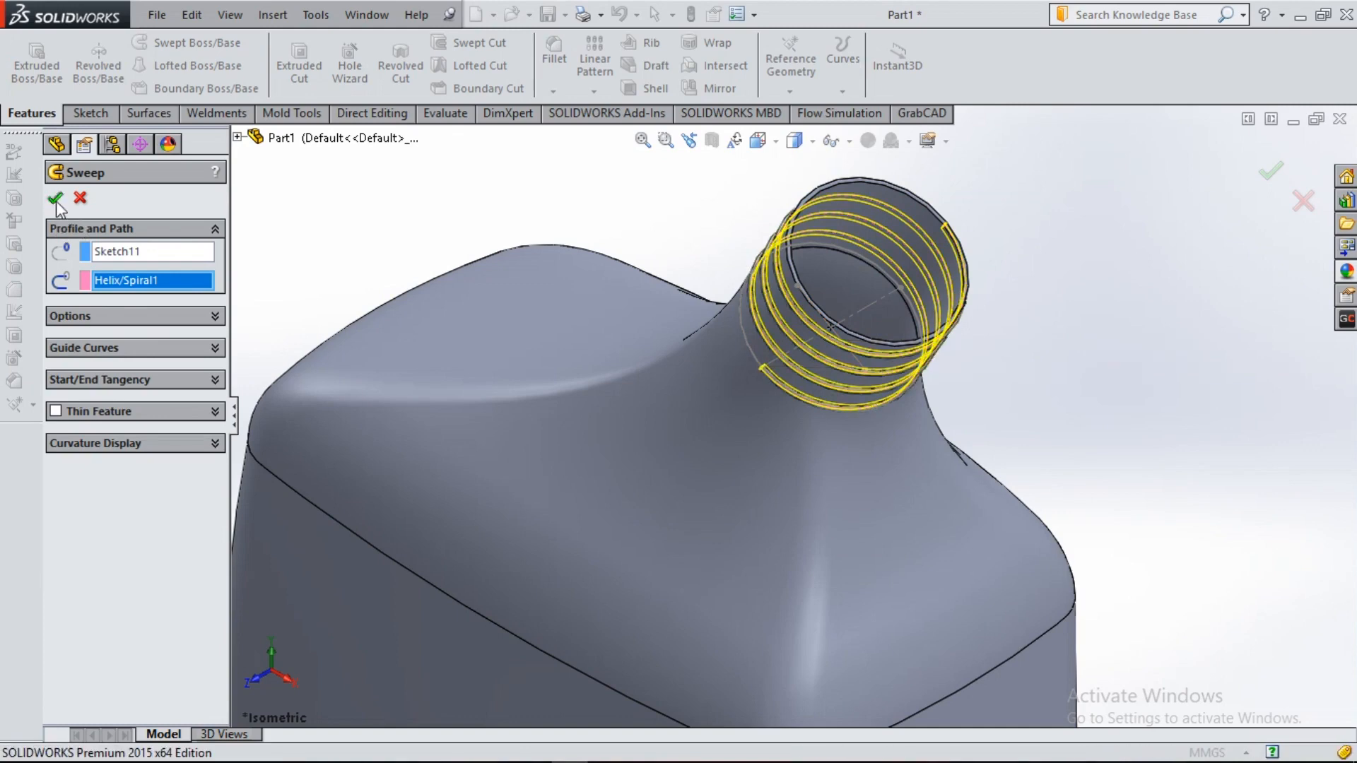
{"action": "left_click", "coordinate": [358, 247]}
- Hide Sketch4 under the Boundary1 feature, the sketch still displayed around the neck's base
{"action": "scroll", "coordinate": [656, 468], "scroll_direction": "down", "scroll_amount": 3}
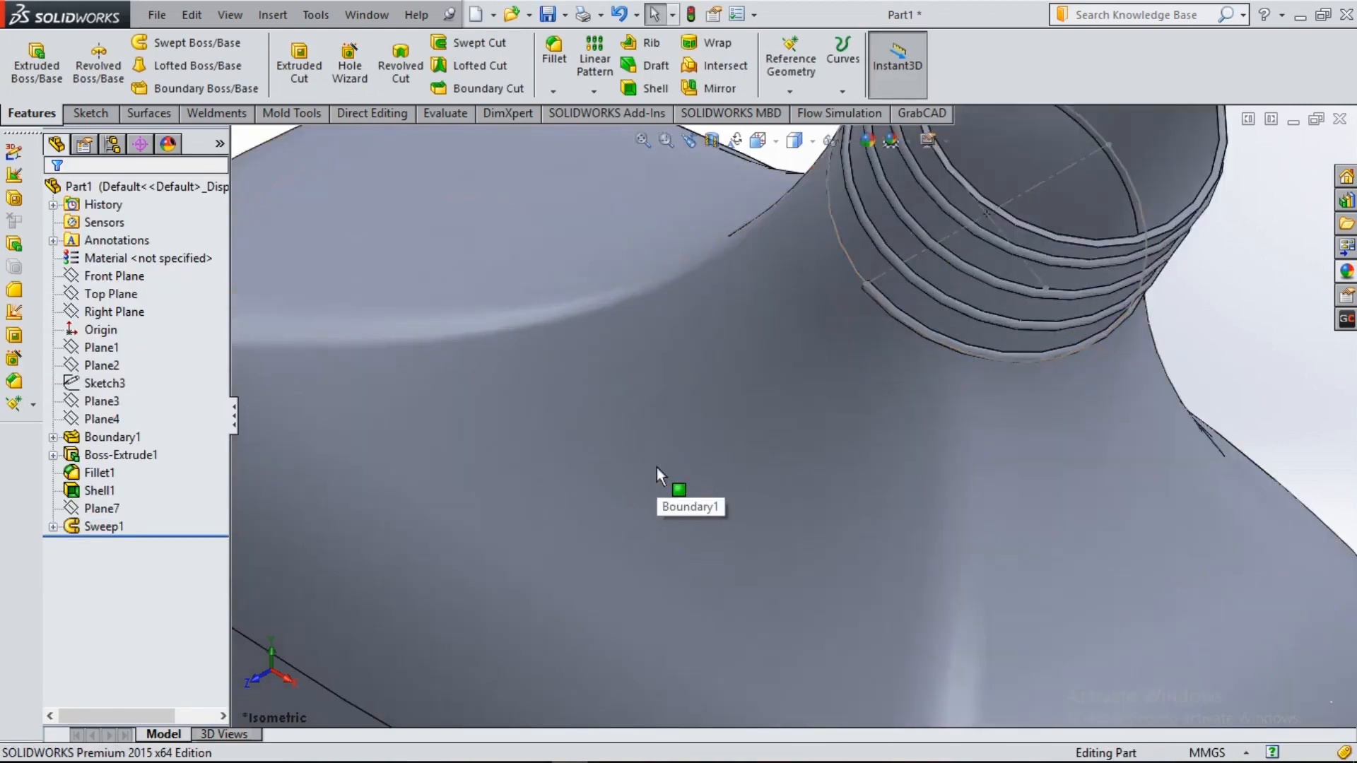
{"action": "scroll", "coordinate": [656, 468], "scroll_direction": "up", "scroll_amount": 3}
{"action": "scroll", "coordinate": [820, 368], "scroll_direction": "down", "scroll_amount": 5}
{"action": "left_click", "coordinate": [100, 490]}
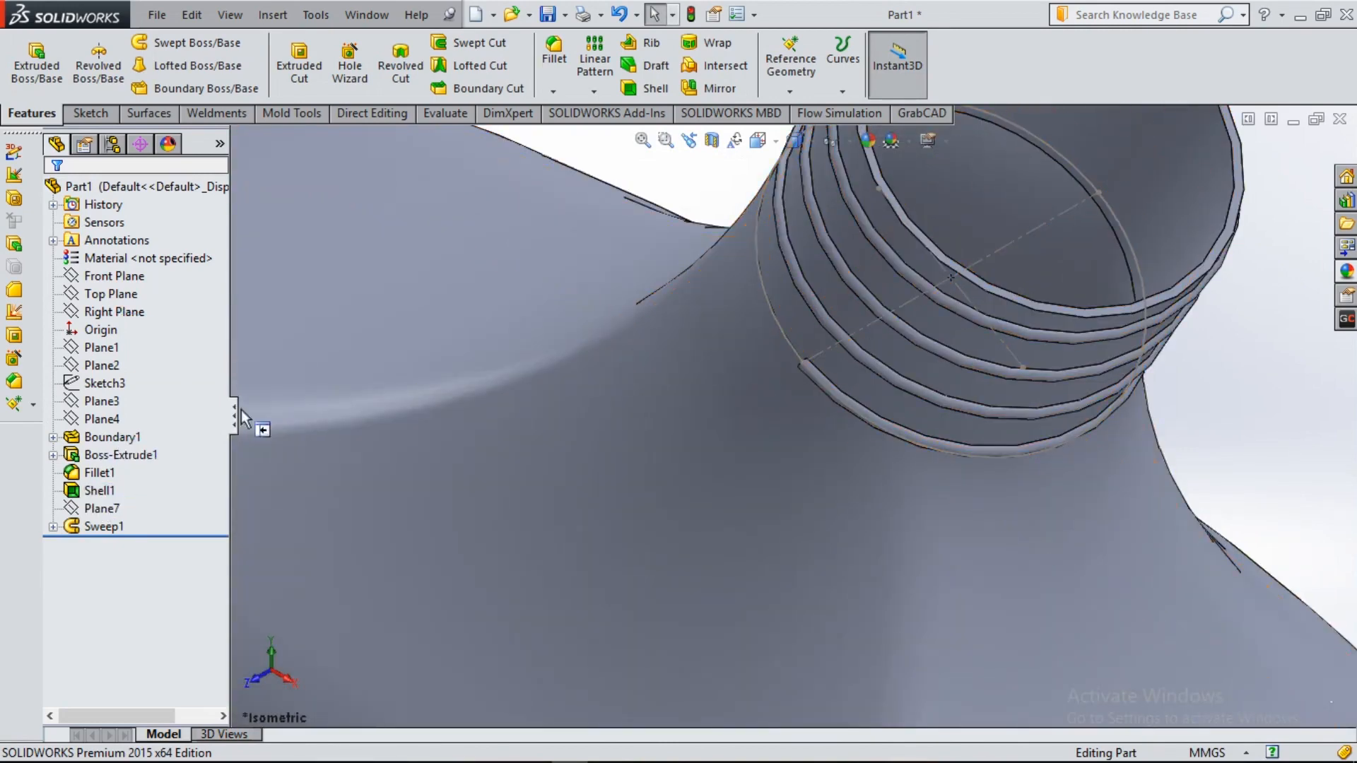
{"action": "scroll", "coordinate": [349, 404], "scroll_direction": "down", "scroll_amount": 3}
{"action": "scroll", "coordinate": [349, 405], "scroll_direction": "up", "scroll_amount": 5}
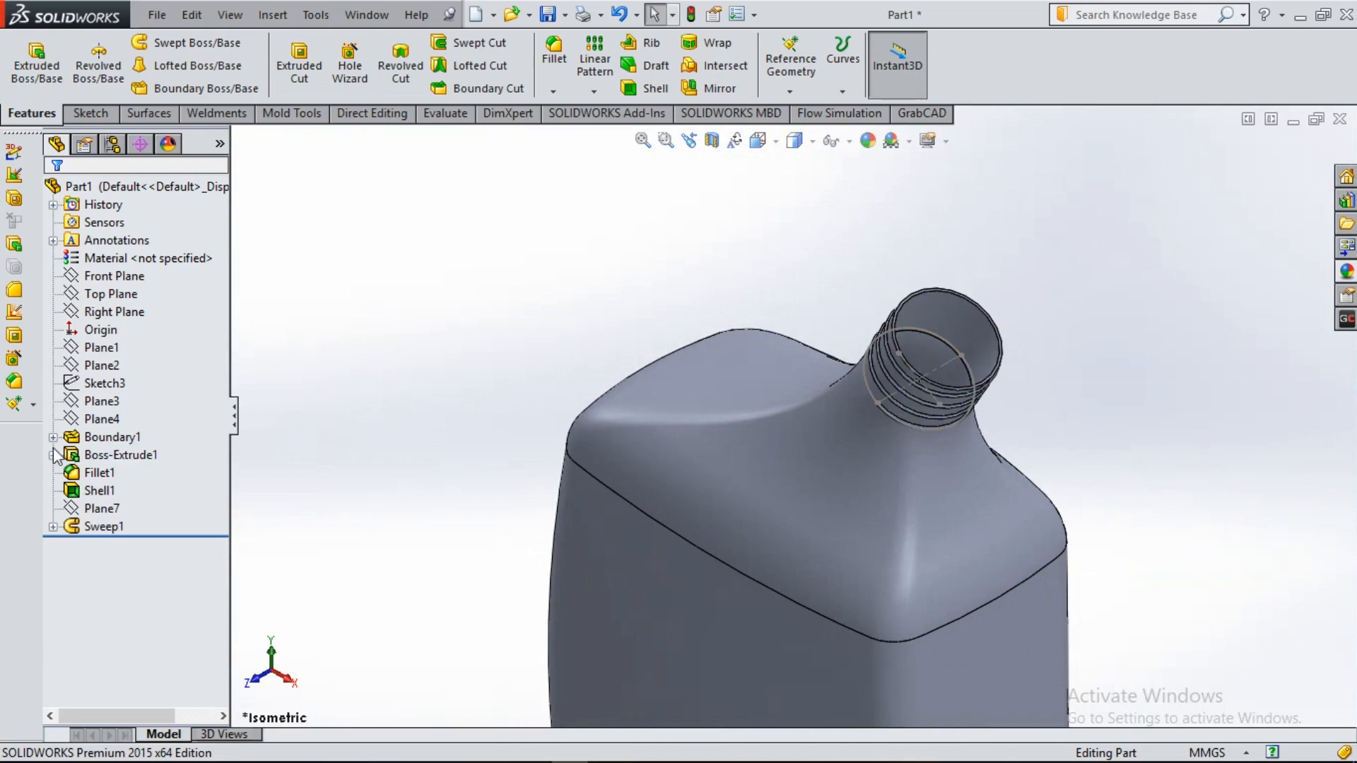
{"action": "left_click", "coordinate": [52, 438]}
{"action": "left_click", "coordinate": [124, 490]}
{"action": "right_click", "coordinate": [124, 491]}
{"action": "key", "text": "Escape"}
{"action": "left_click", "coordinate": [434, 462]}
{"action": "key", "text": "f"}
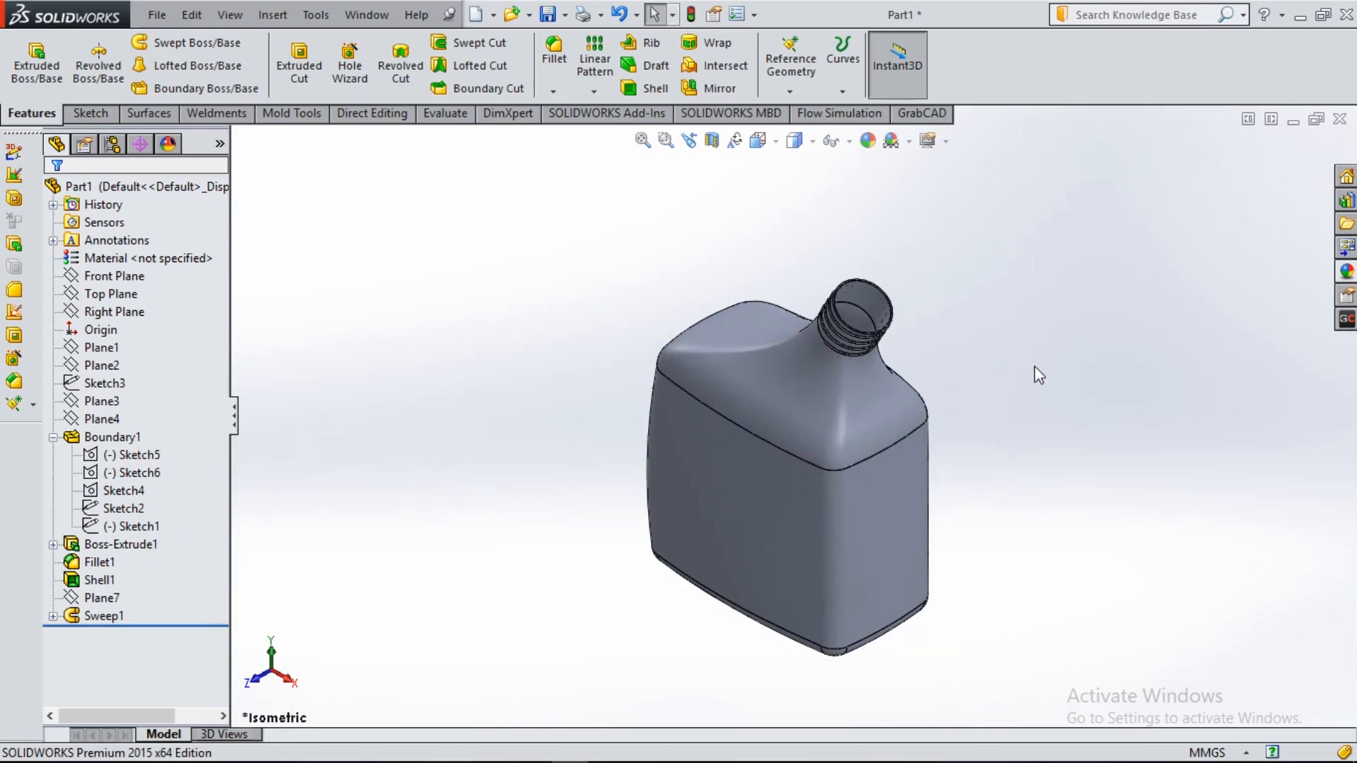
- Browse the appearance library to the Medium Gloss plastics
{"action": "left_click", "coordinate": [1347, 274]}
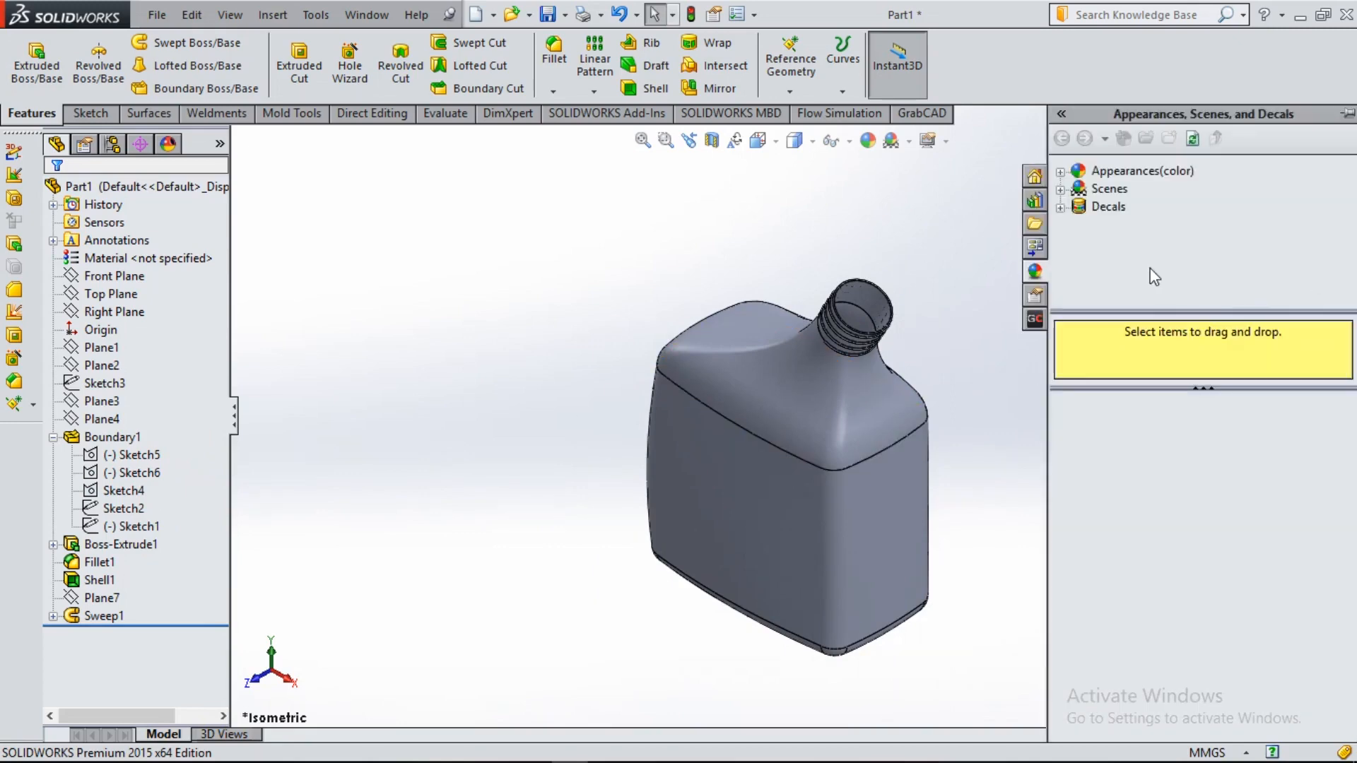
{"action": "left_click", "coordinate": [1060, 174]}
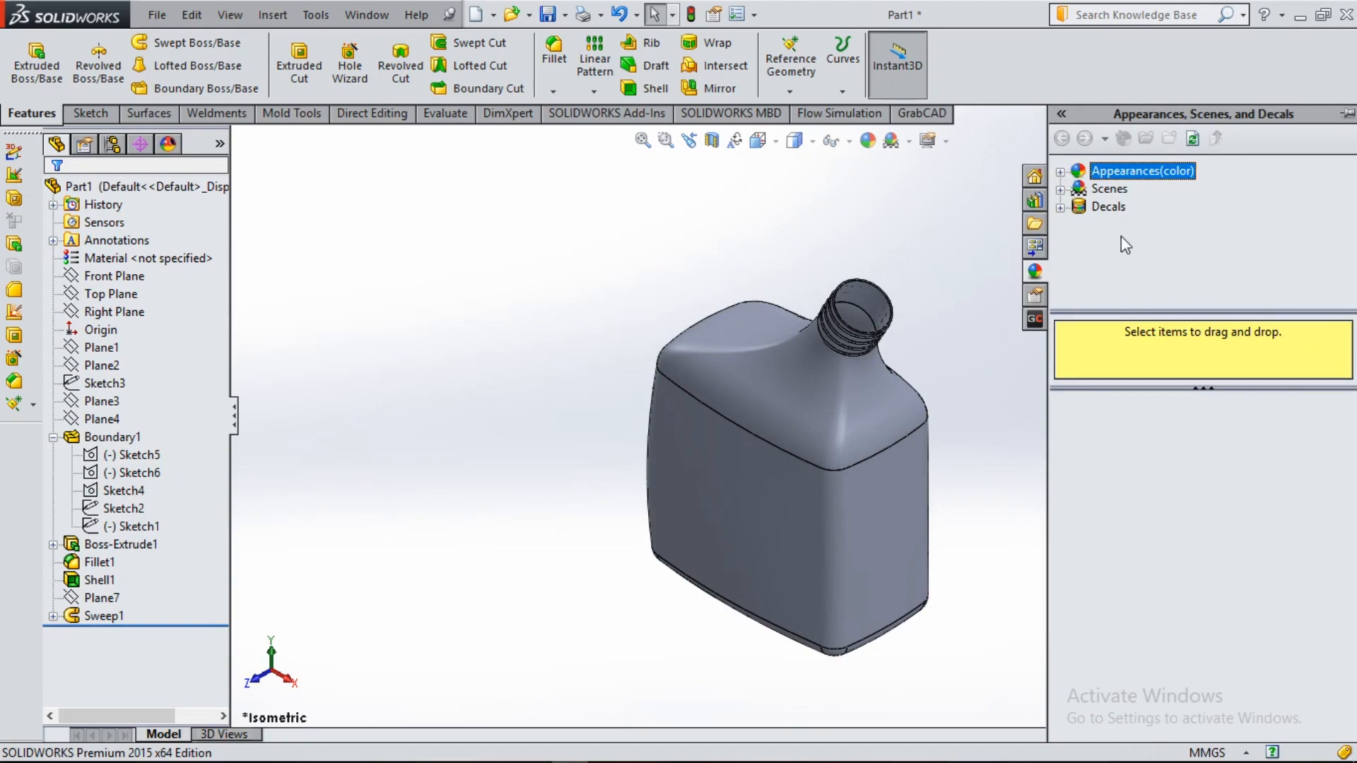
{"action": "double_click", "coordinate": [1129, 176]}
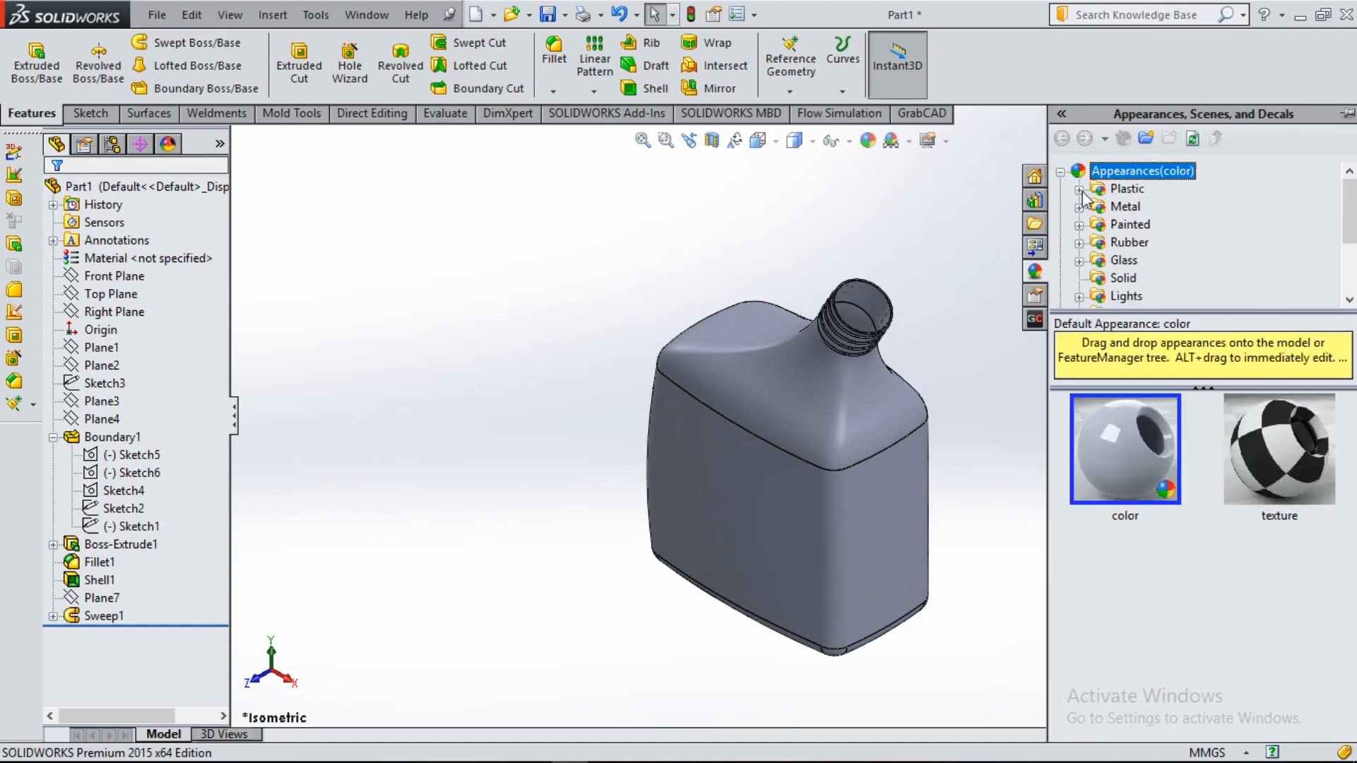
{"action": "left_click", "coordinate": [1080, 191]}
{"action": "left_click", "coordinate": [1147, 212]}
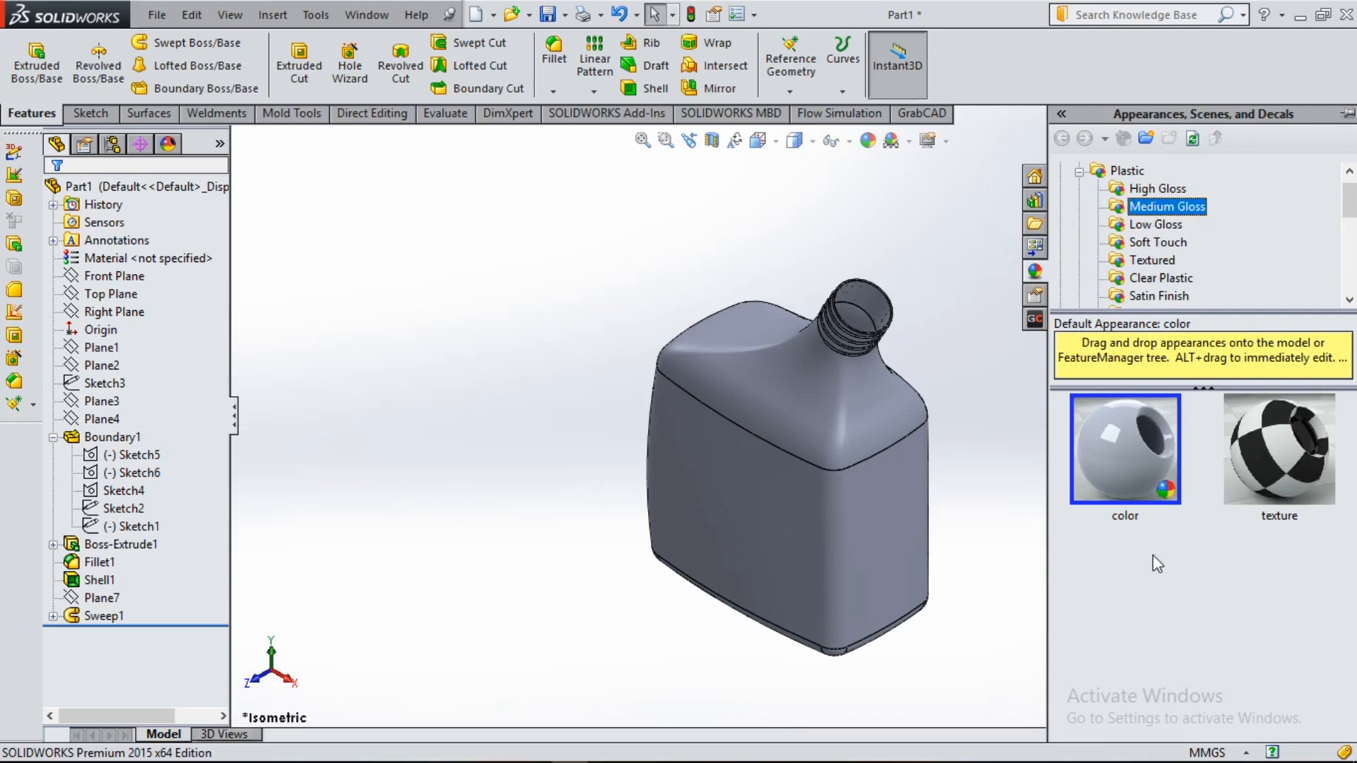
- Apply the blue medium gloss plastic appearance to the whole bottle
{"action": "scroll", "coordinate": [1131, 599], "scroll_direction": "down", "scroll_amount": 3}
{"action": "scroll", "coordinate": [1131, 599], "scroll_direction": "down", "scroll_amount": 3}
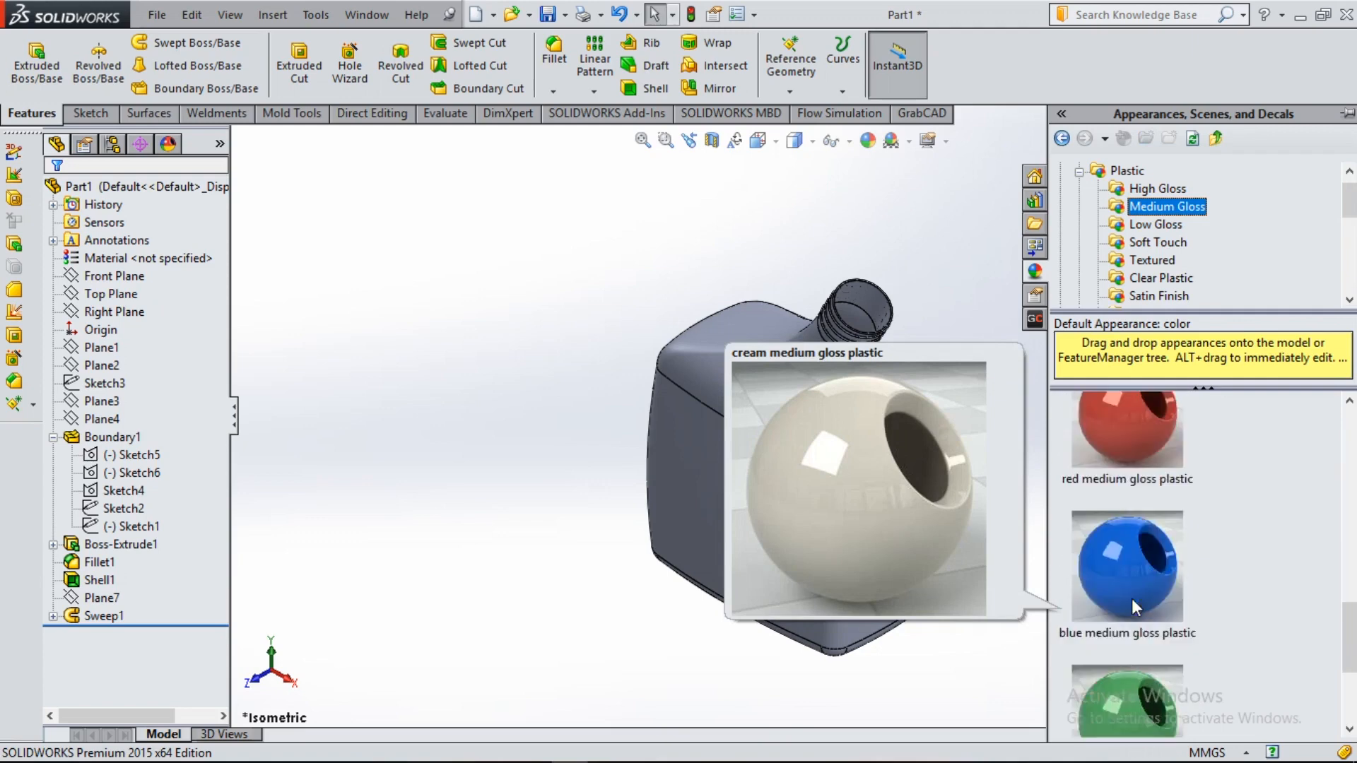
{"action": "left_click_drag", "start_coordinate": [1118, 547], "coordinate": [796, 546]}
{"action": "left_click", "coordinate": [798, 546]}
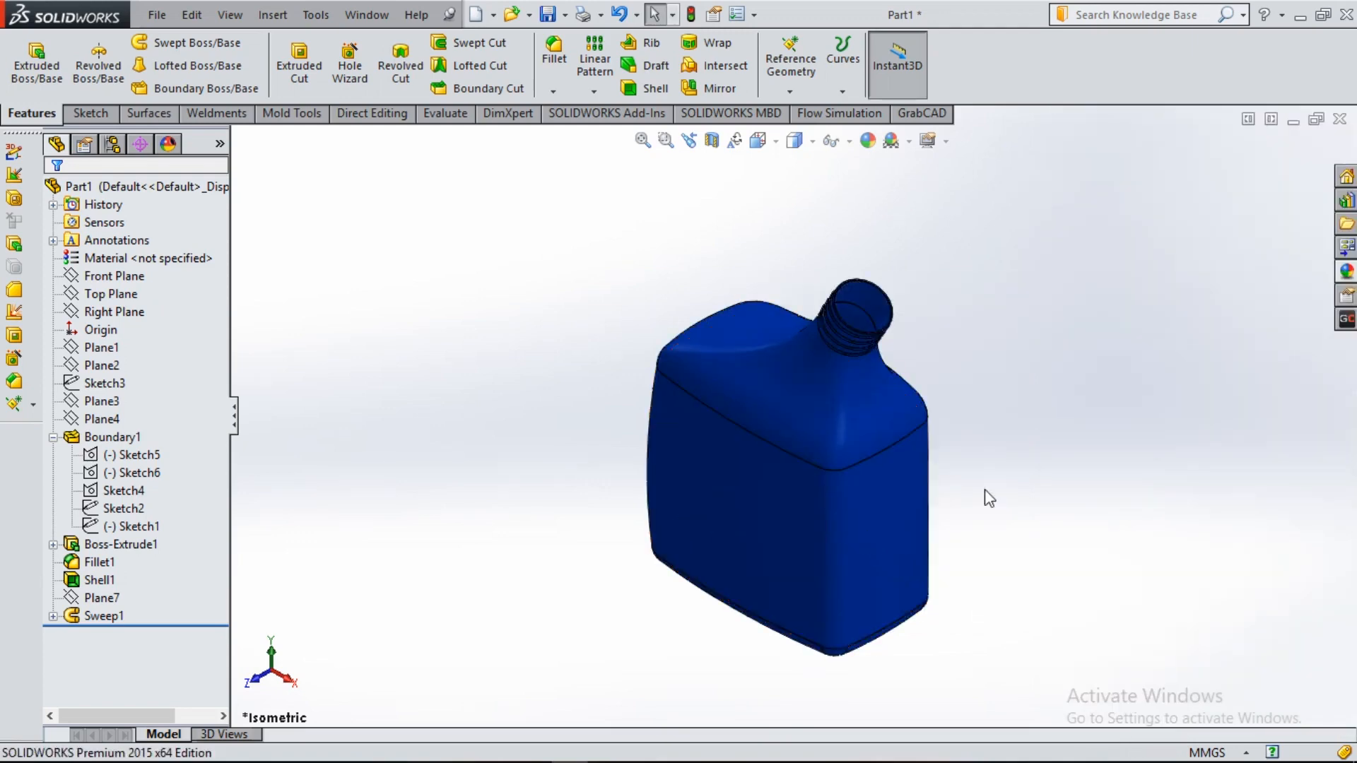
- Apply the yellow medium gloss plastic appearance to the whole bottle
{"action": "left_click", "coordinate": [1347, 273]}
{"action": "scroll", "coordinate": [1131, 601], "scroll_direction": "down", "scroll_amount": 3}
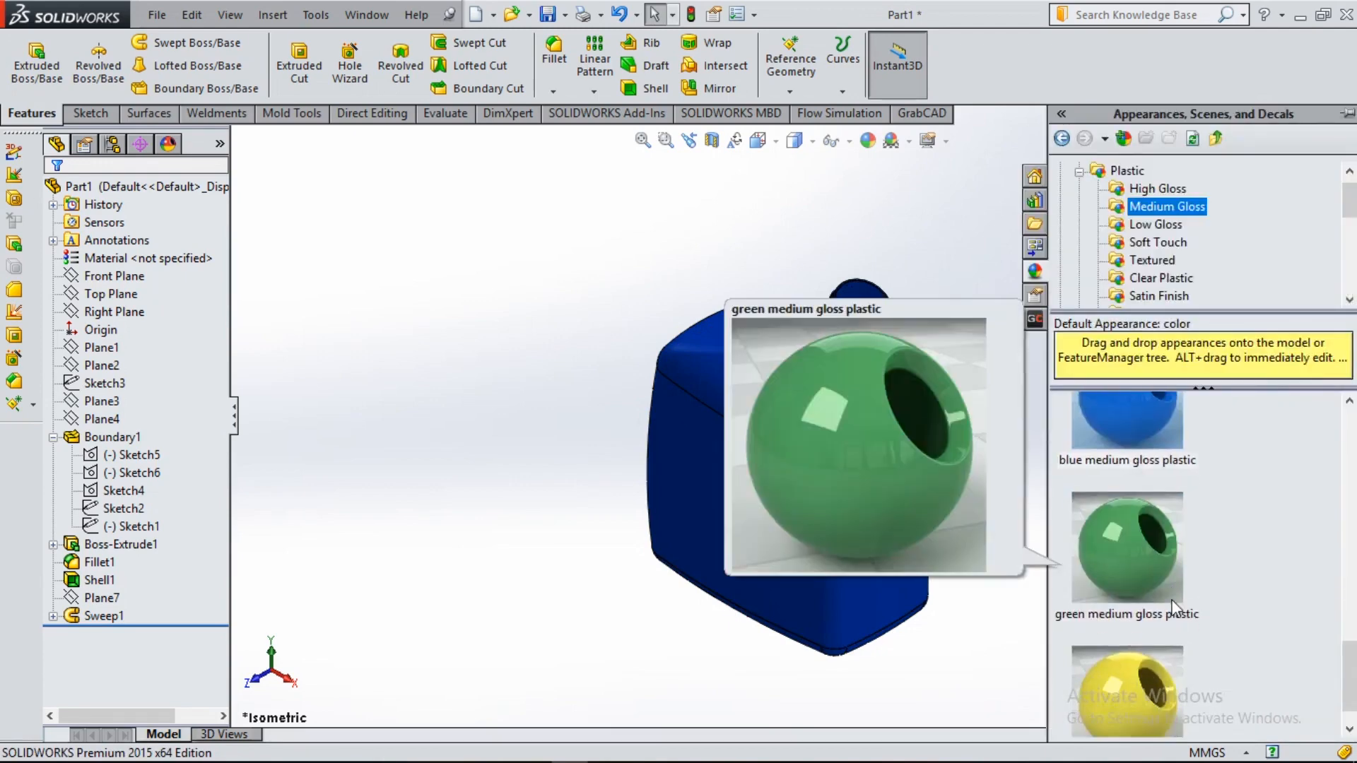
{"action": "left_click_drag", "start_coordinate": [1128, 659], "coordinate": [844, 554]}
{"action": "left_click", "coordinate": [852, 554]}
{"action": "scroll", "coordinate": [971, 444], "scroll_direction": "down", "scroll_amount": 2}
{"action": "scroll", "coordinate": [948, 525], "scroll_direction": "up", "scroll_amount": 2}
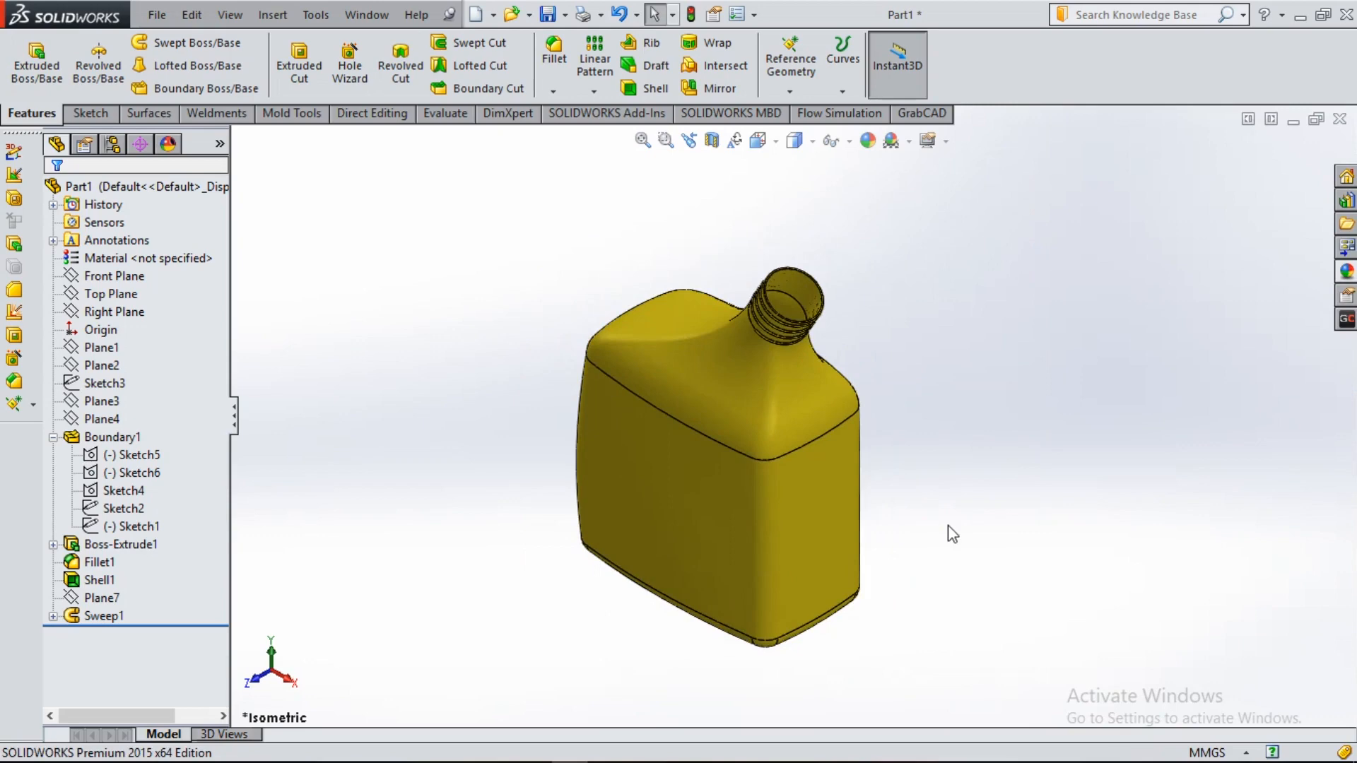
{"action": "scroll", "coordinate": [919, 528], "scroll_direction": "down", "scroll_amount": 1}
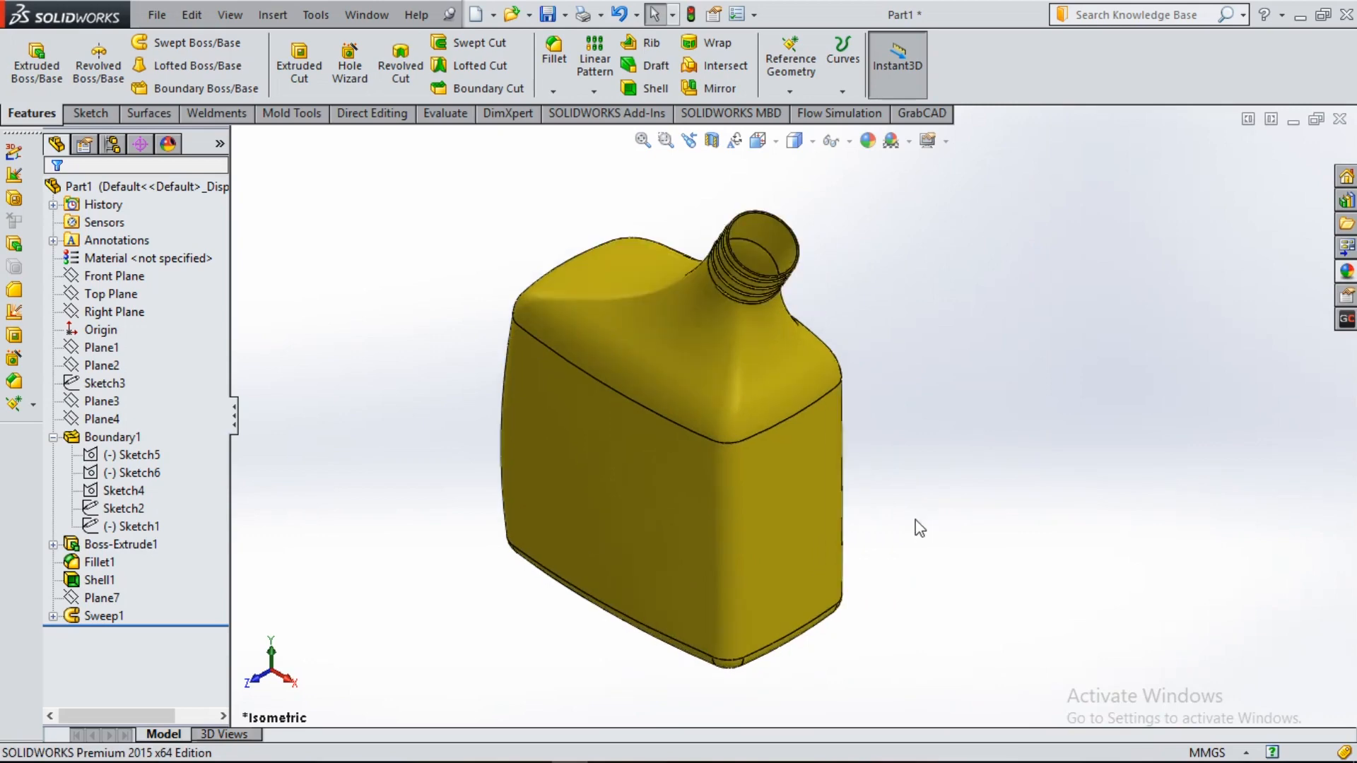
{"action": "scroll", "coordinate": [919, 528], "scroll_direction": "down", "scroll_amount": 1}
{"action": "scroll", "coordinate": [919, 527], "scroll_direction": "up", "scroll_amount": 2}
{"action": "scroll", "coordinate": [863, 374], "scroll_direction": "down", "scroll_amount": 1}
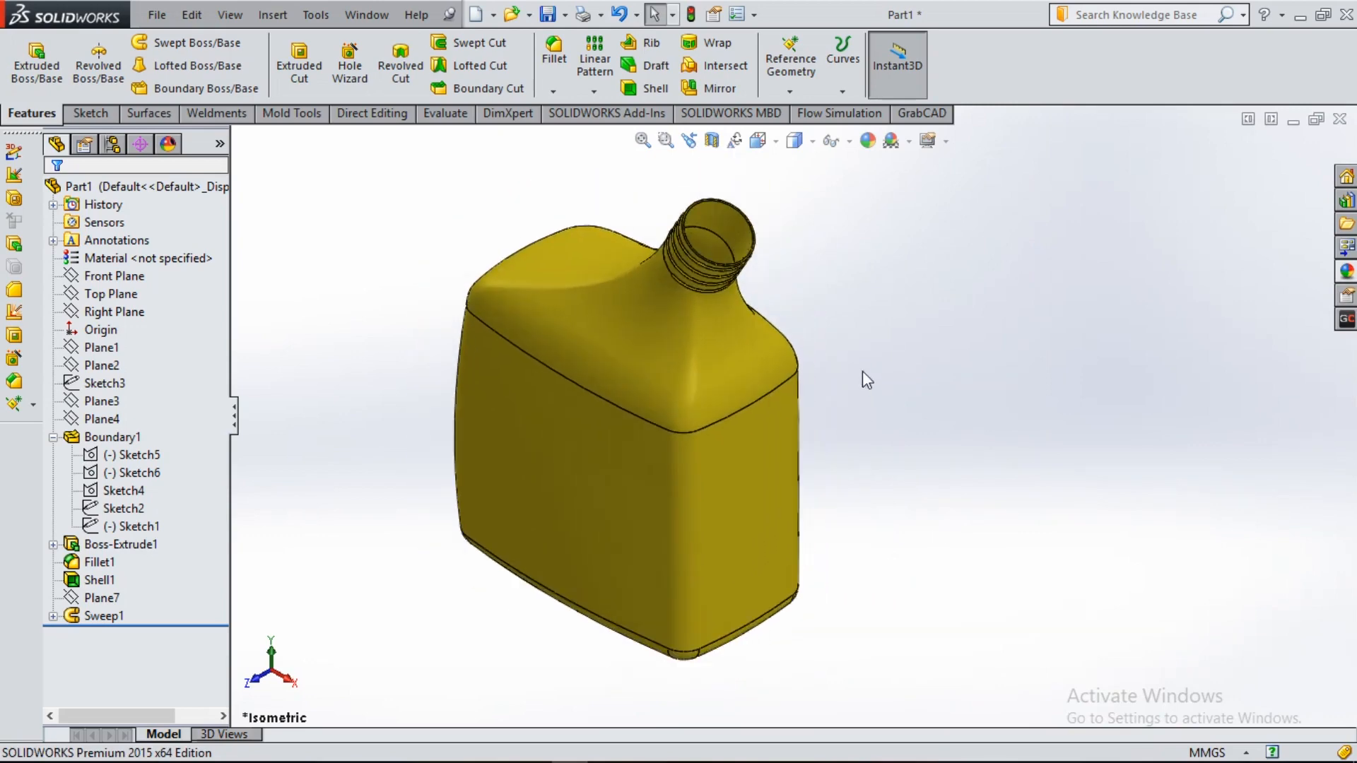
{"action": "scroll", "coordinate": [864, 375], "scroll_direction": "down", "scroll_amount": 1}
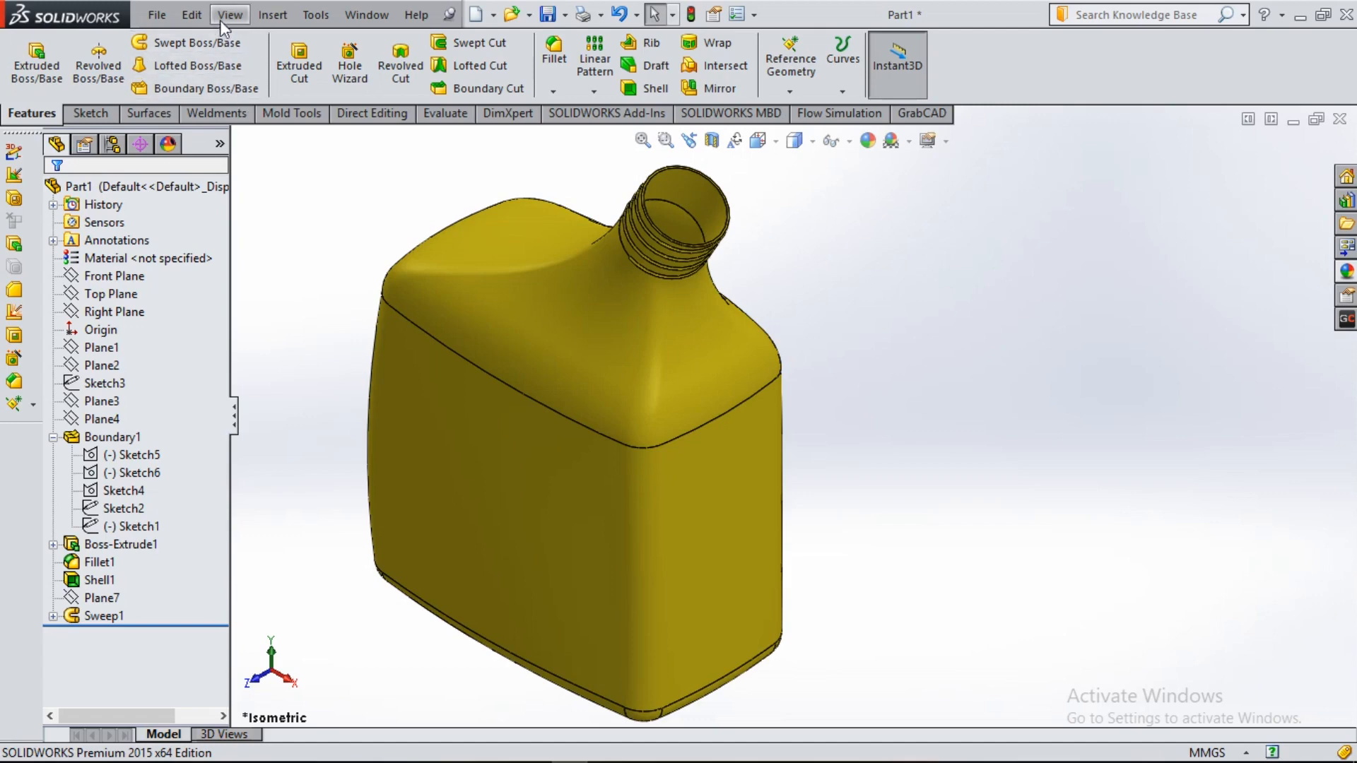
- Load the PhotoView 360 add-in and start its rendered preview of the bottle in the model view
{"action": "left_click", "coordinate": [561, 113]}
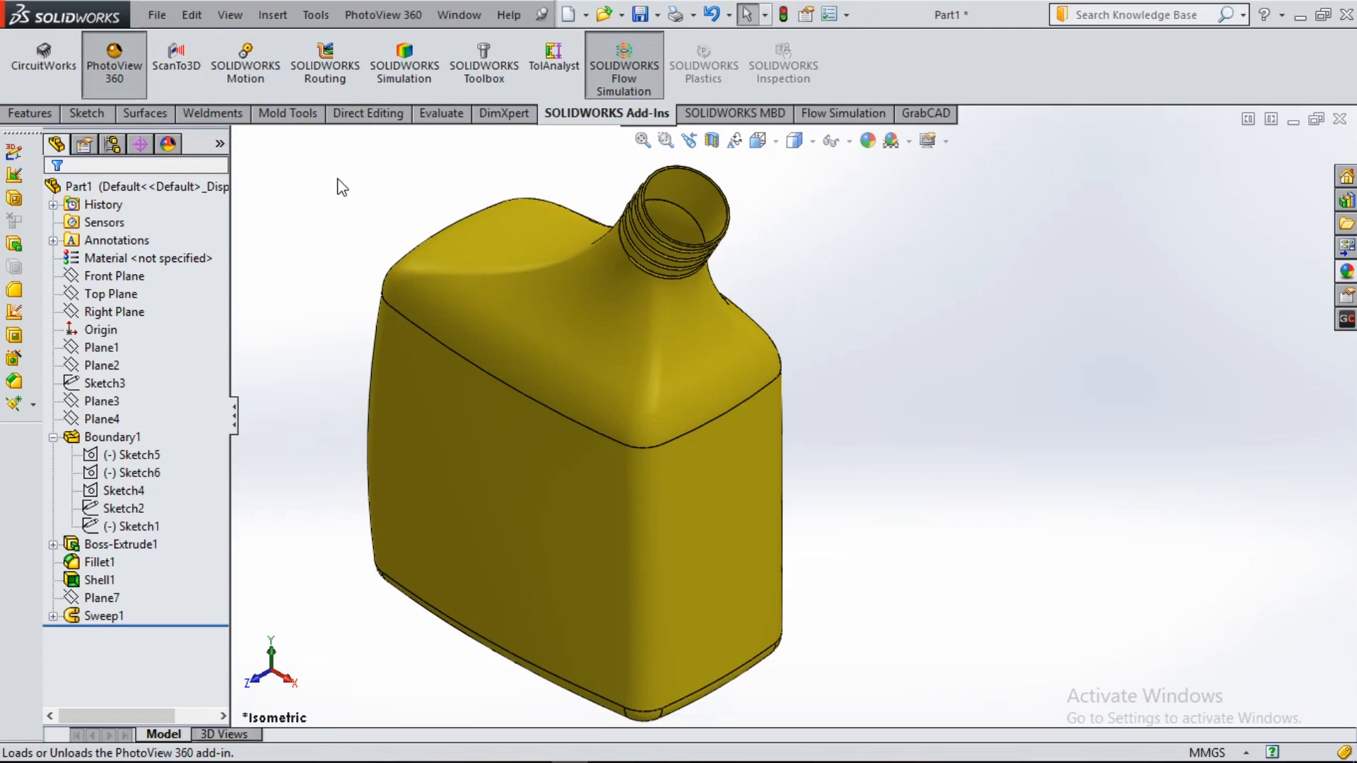
{"action": "left_click", "coordinate": [569, 114]}
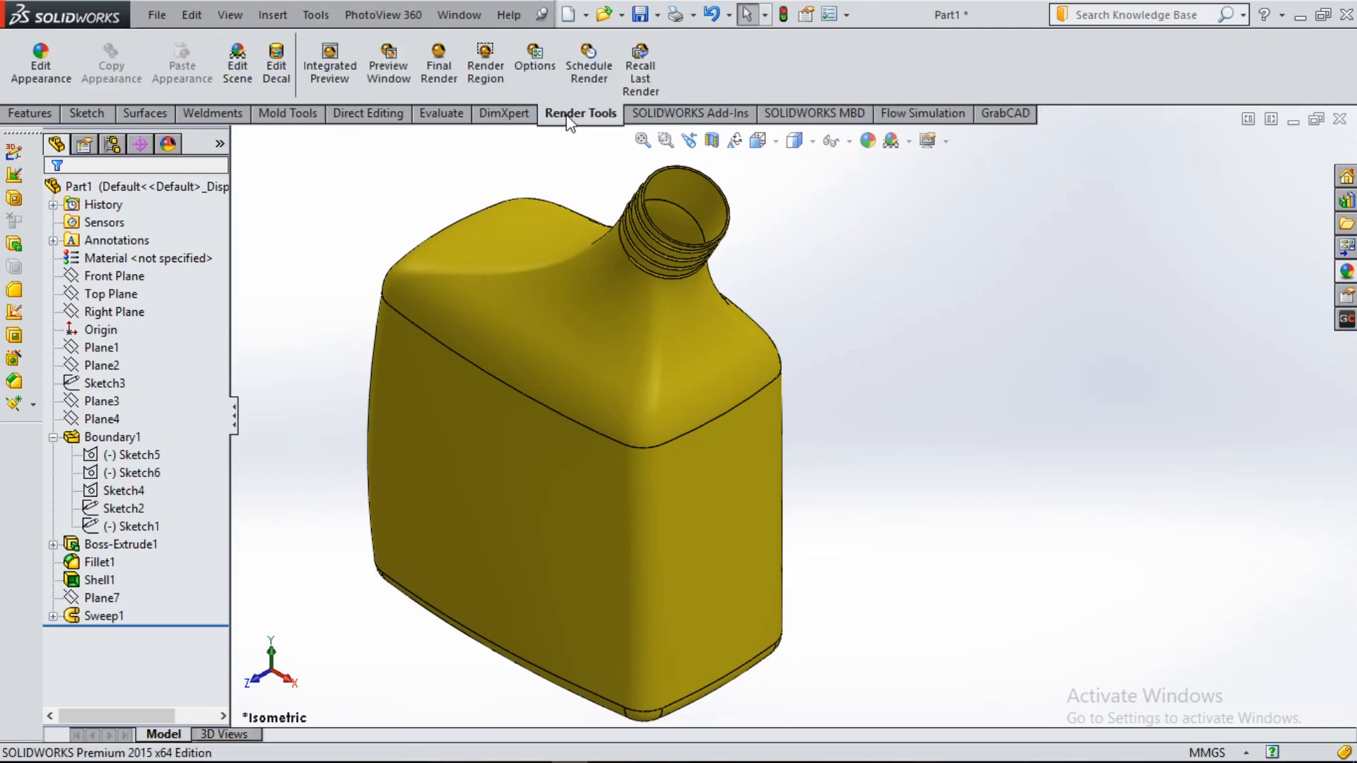
{"action": "left_click", "coordinate": [794, 140]}
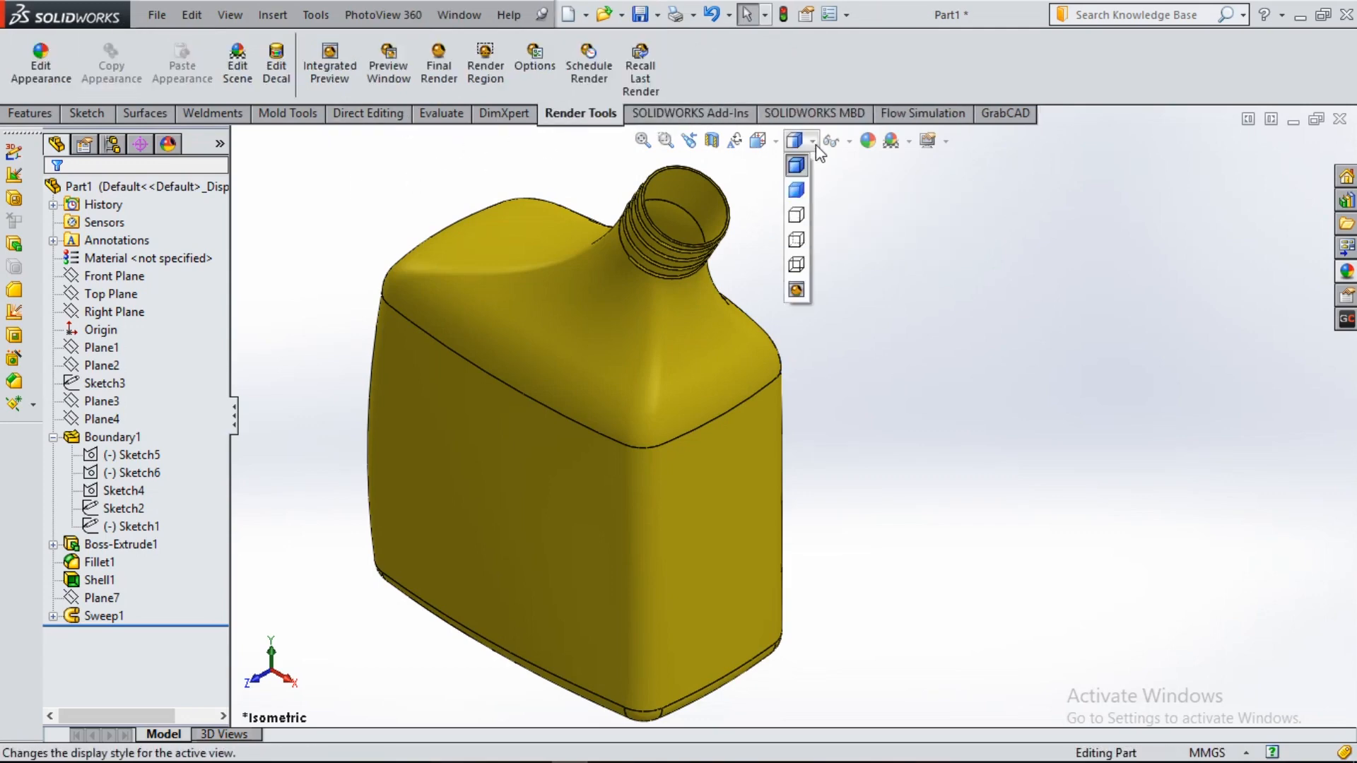
{"action": "left_click", "coordinate": [795, 290]}
{"action": "left_click", "coordinate": [738, 423]}
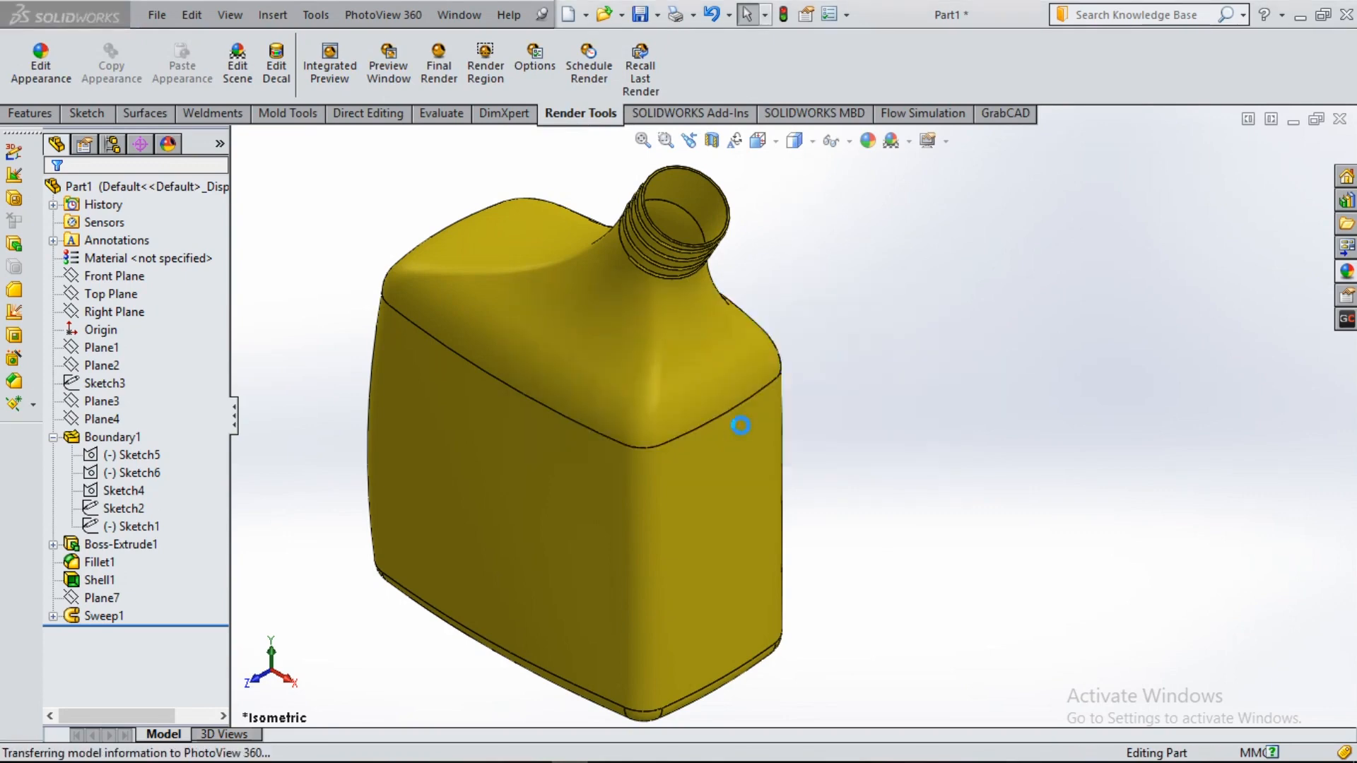